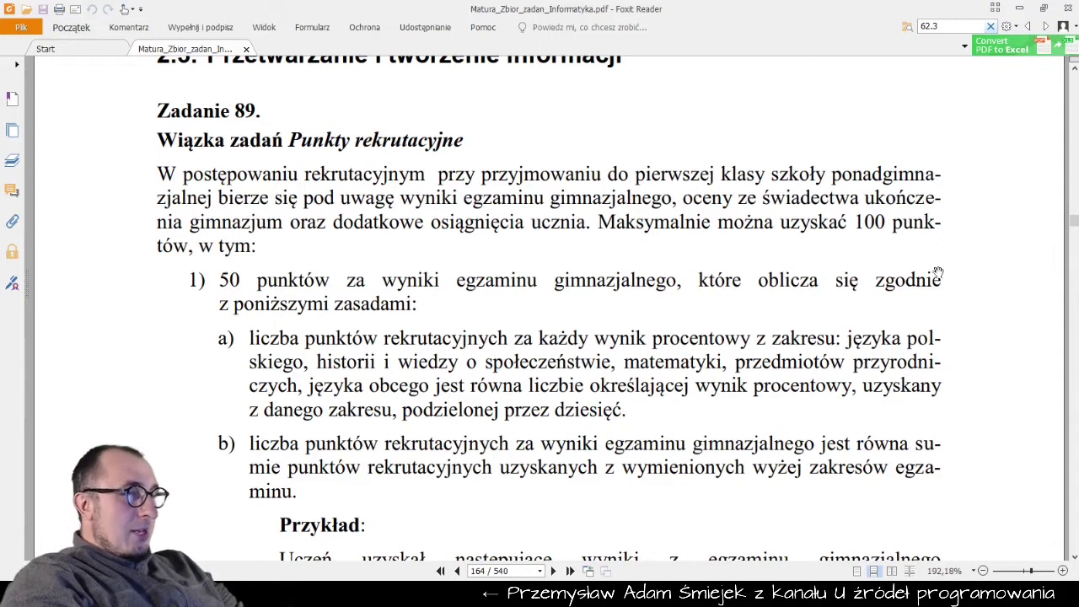
# Scroll down through Zadanie 89 toward page 165.
pyautogui.scroll(-2, 822, 297)
pyautogui.scroll(-2, 741, 354)
pyautogui.scroll(-2, 665, 412)
pyautogui.scroll(-3, 665, 412)
pyautogui.scroll(-2, 633, 402)
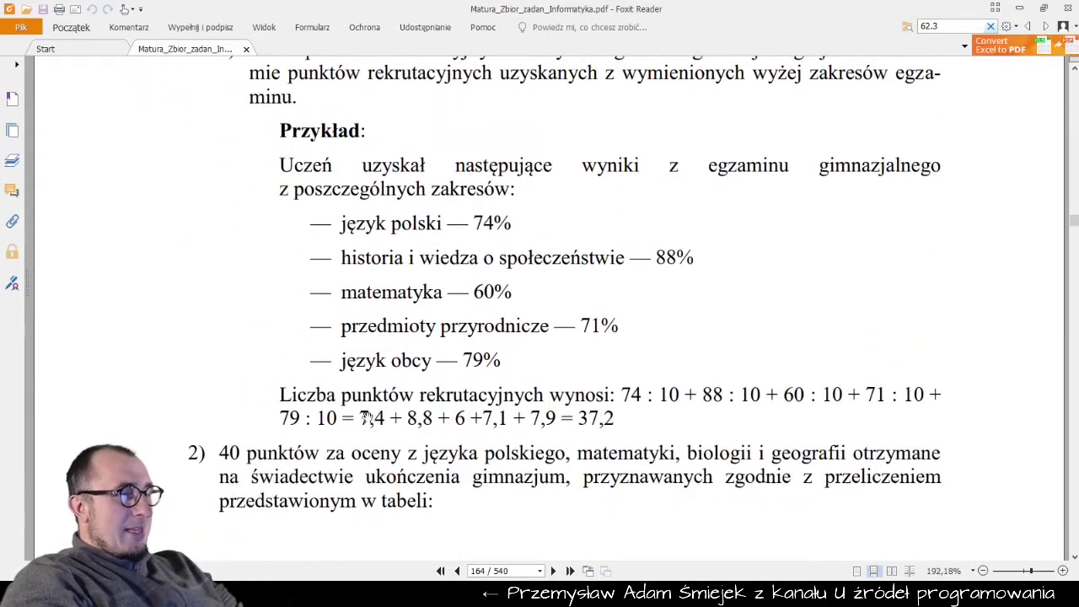
pyautogui.scroll(-1, 552, 335)
pyautogui.scroll(-3, 540, 338)
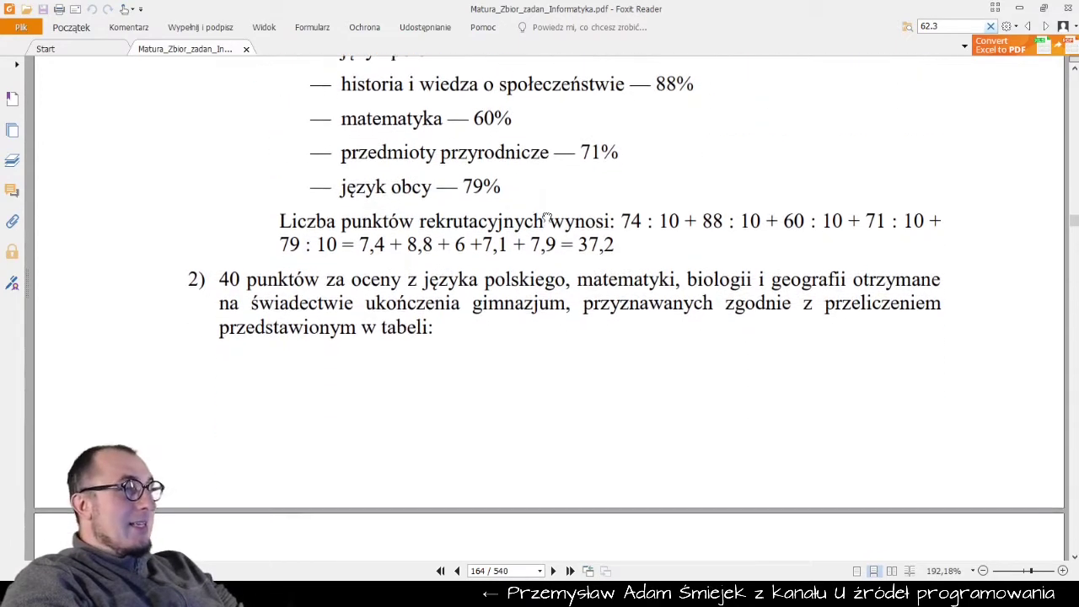
pyautogui.scroll(-2, 530, 341)
# Bring page 165's data file description into view and highlight the punkty_rekrutacyjne.txt sentence.
pyautogui.moveTo(530, 357); pyautogui.dragTo(554, 181)
pyautogui.moveTo(459, 411); pyautogui.dragTo(516, 85)
pyautogui.moveTo(455, 426); pyautogui.dragTo(469, 110)
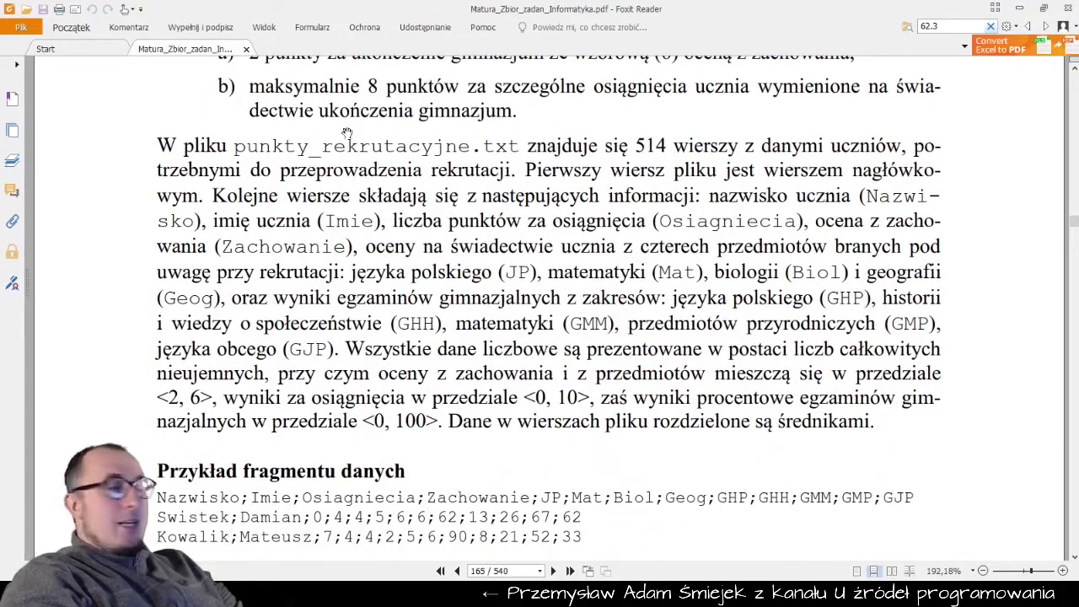
pyautogui.moveTo(234, 146)
pyautogui.mouseDown()
pyautogui.moveTo(529, 154)
pyautogui.moveTo(900, 141)
pyautogui.mouseUp()
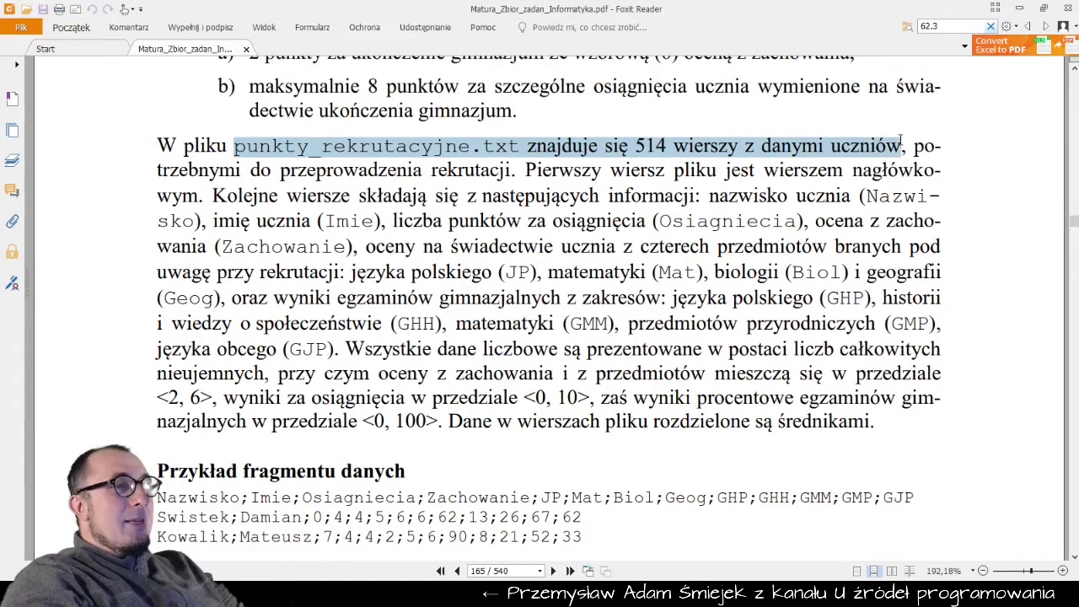
pyautogui.hotkey('alt', 'Tab')
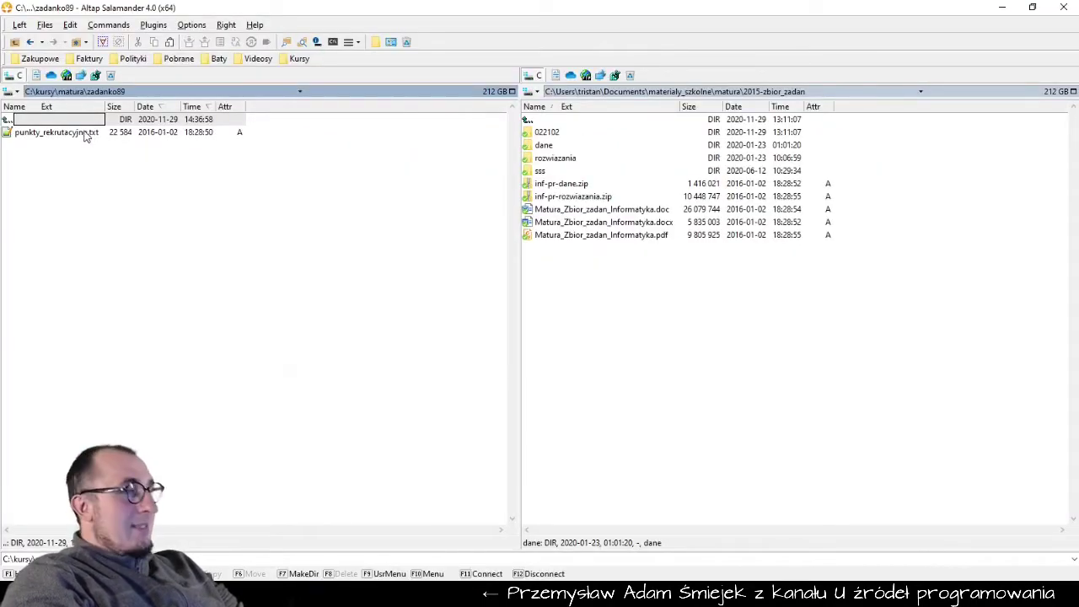
# Open punkty_rekrutacyjne.txt in Notepad++ and scroll through its student records.
pyautogui.doubleClick(84, 133)
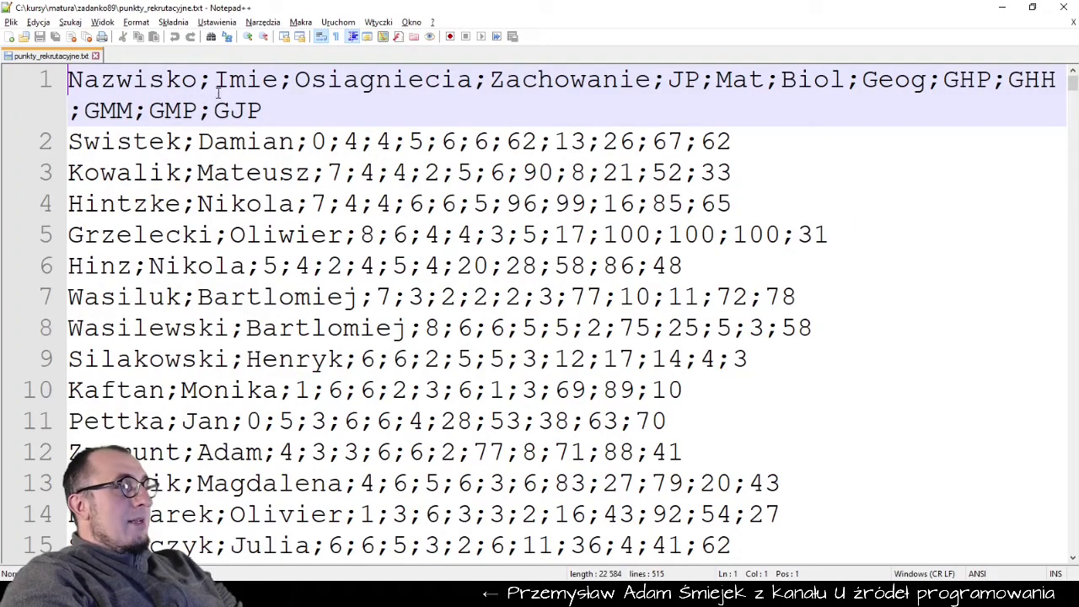
pyautogui.keyDown('ctrl'); pyautogui.scroll(-1, 530, 188); pyautogui.keyUp('ctrl')
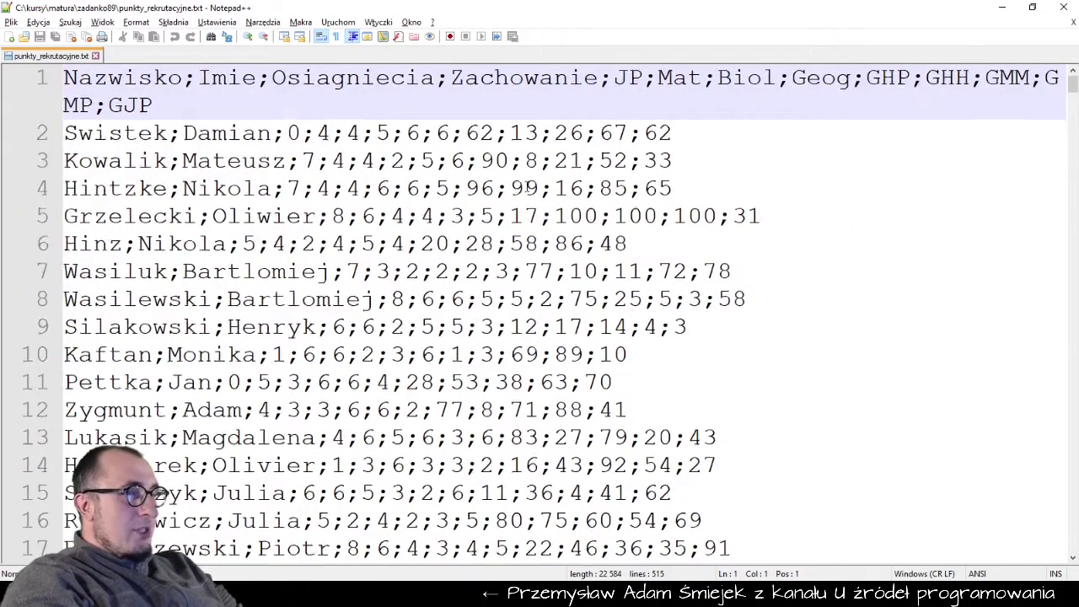
pyautogui.keyDown('ctrl'); pyautogui.scroll(-2, 530, 188); pyautogui.keyUp('ctrl')
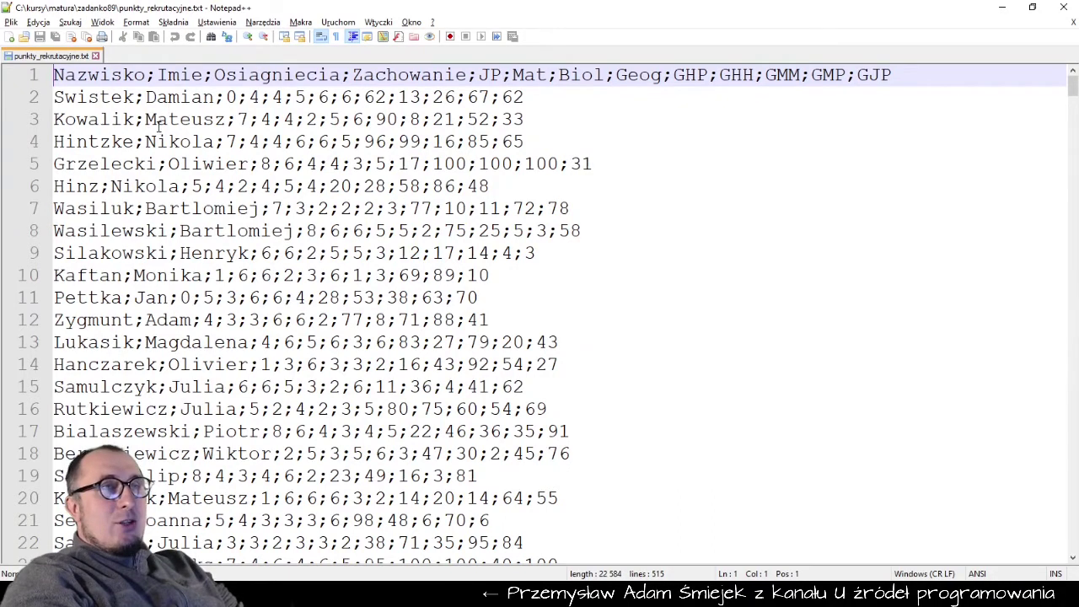
# Select a sample surname and the semicolons after Nazwisko, Imie and Osiagniecia.
pyautogui.doubleClick(69, 101)
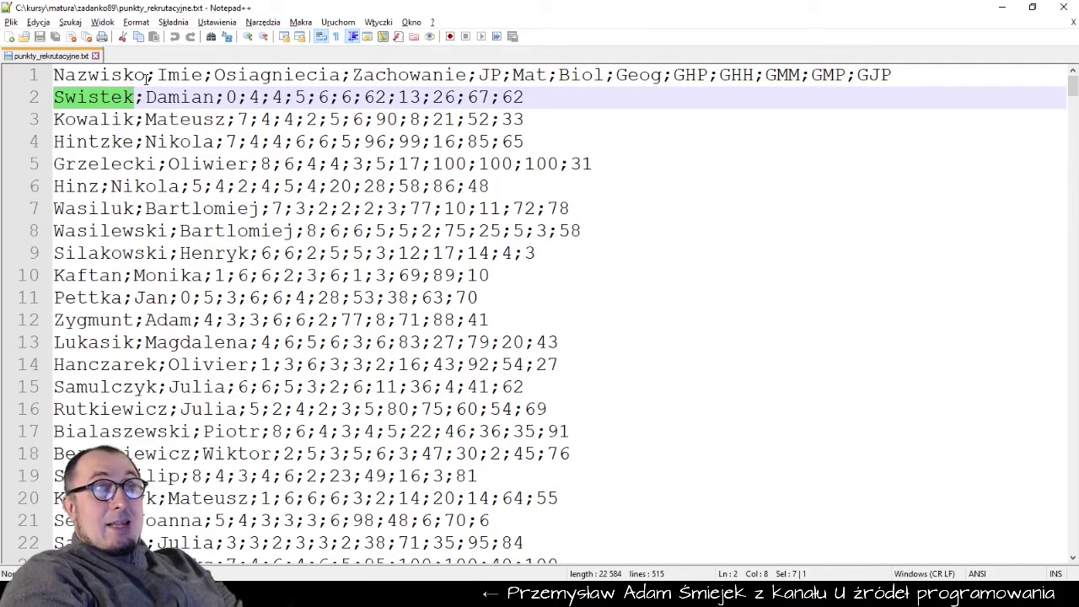
pyautogui.moveTo(147, 74); pyautogui.dragTo(158, 74)
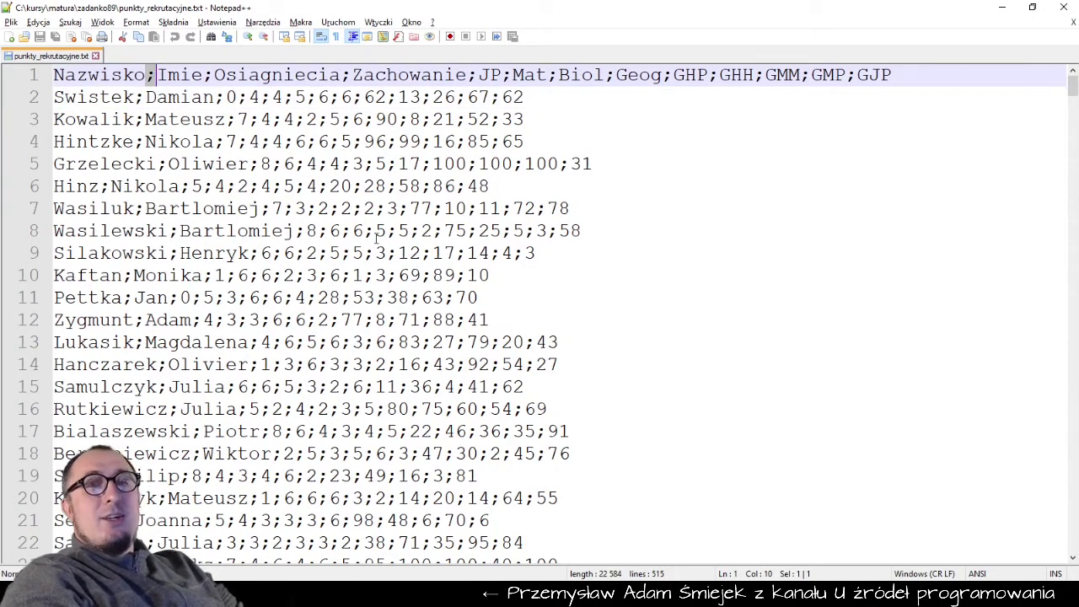
pyautogui.moveTo(202, 75); pyautogui.dragTo(214, 74)
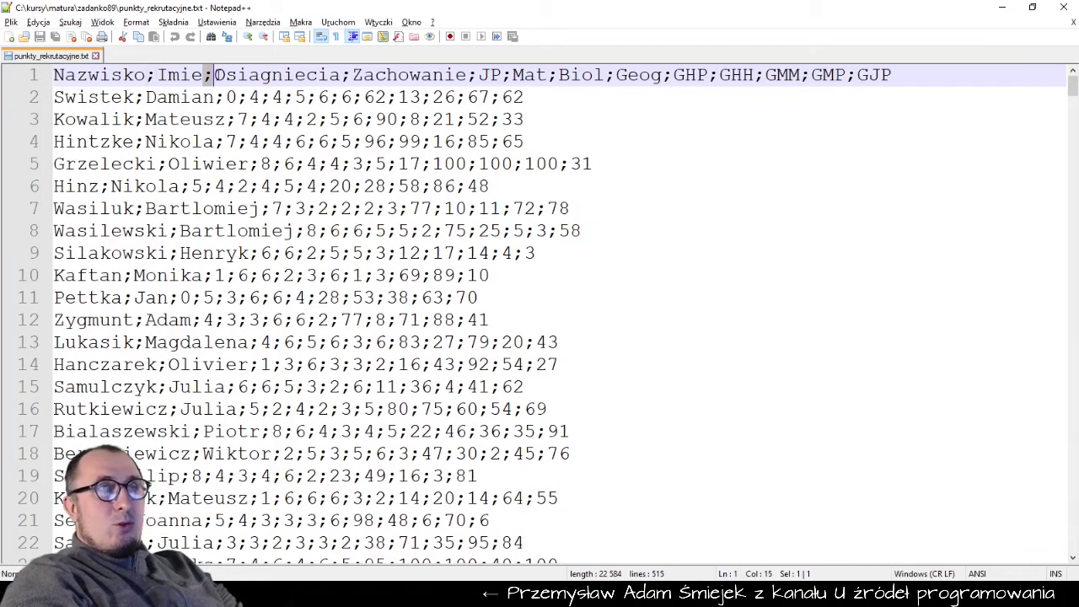
pyautogui.moveTo(341, 75); pyautogui.dragTo(352, 75)
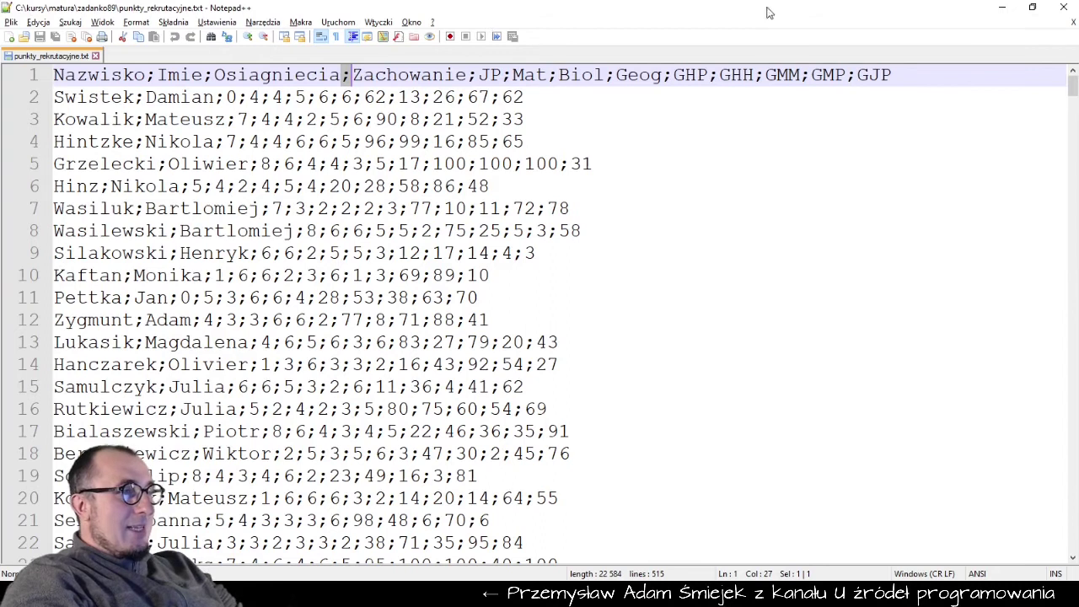
pyautogui.hotkey('alt', 'Tab')
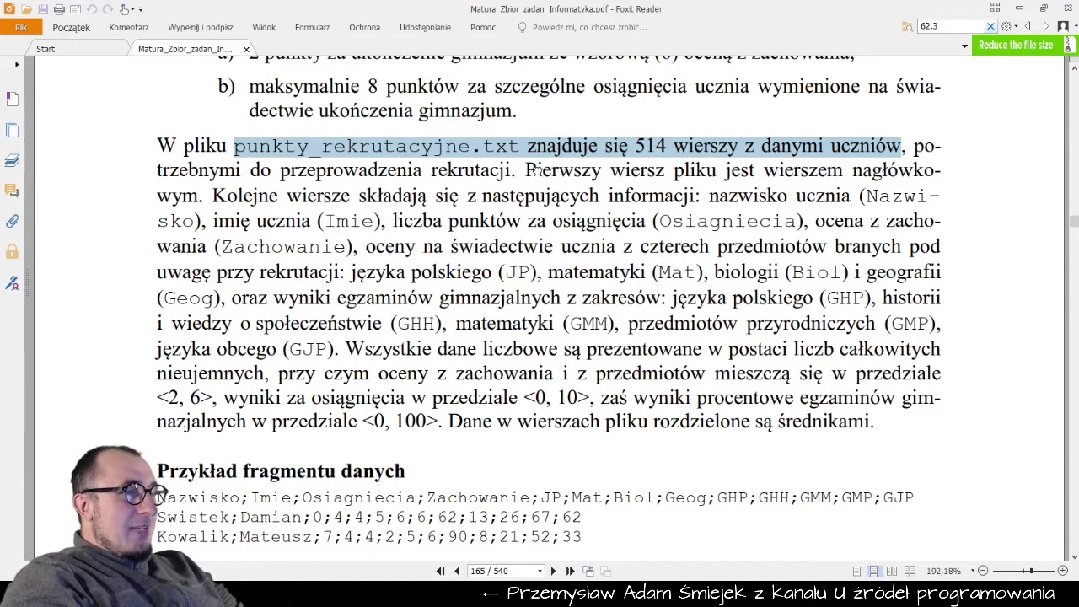
# Highlight 'Dane w wierszach pliku rozdzielone są średnikami.' and scroll through tasks 89.1–89.5 and the chart.
pyautogui.scroll(1, 557, 171)
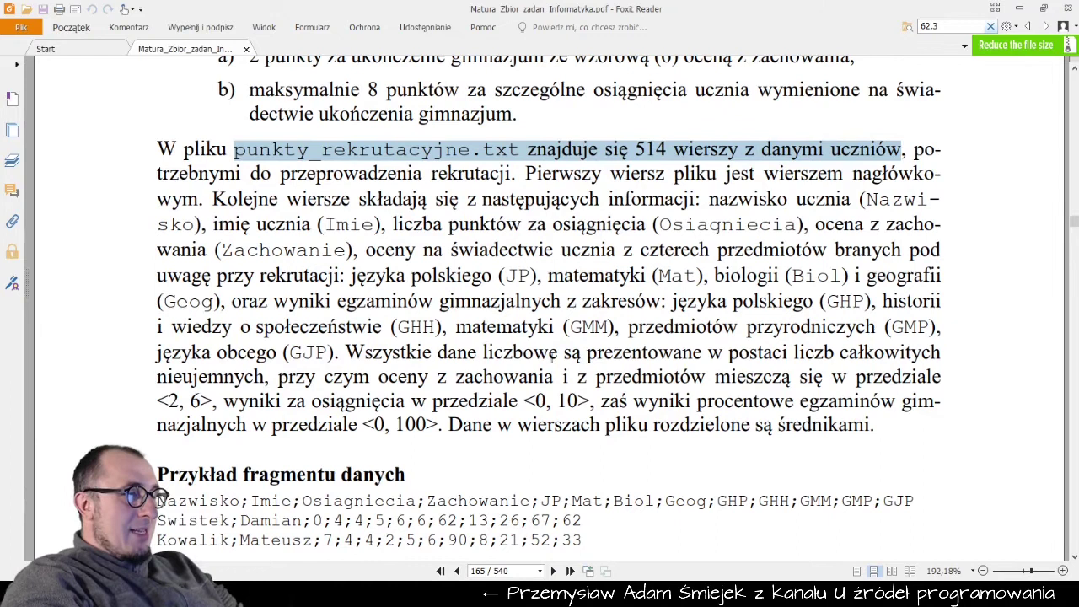
pyautogui.moveTo(449, 425); pyautogui.dragTo(895, 432)
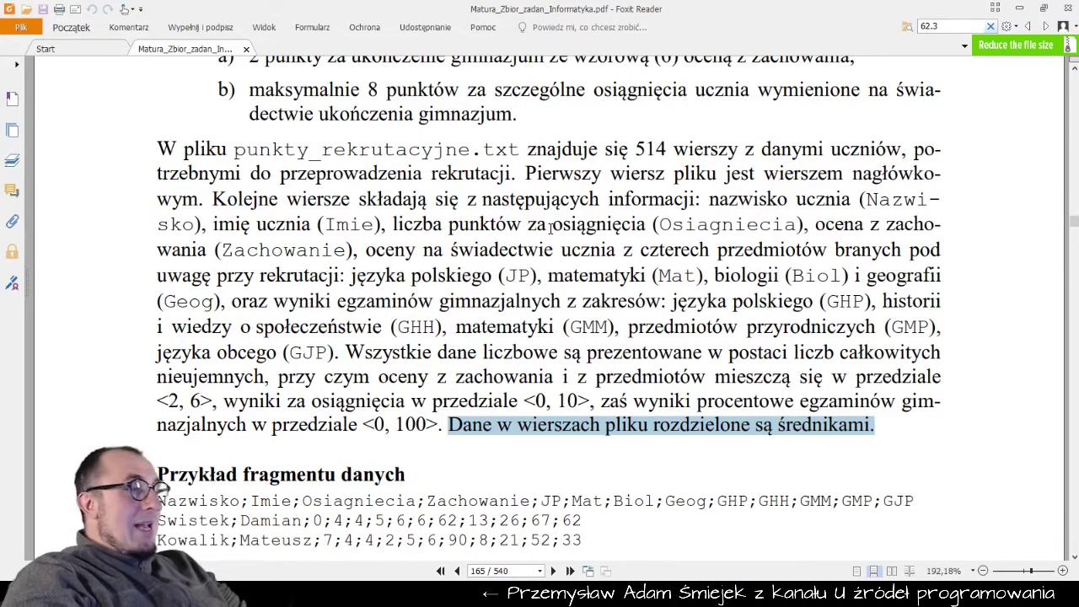
pyautogui.scroll(-5, 440, 326)
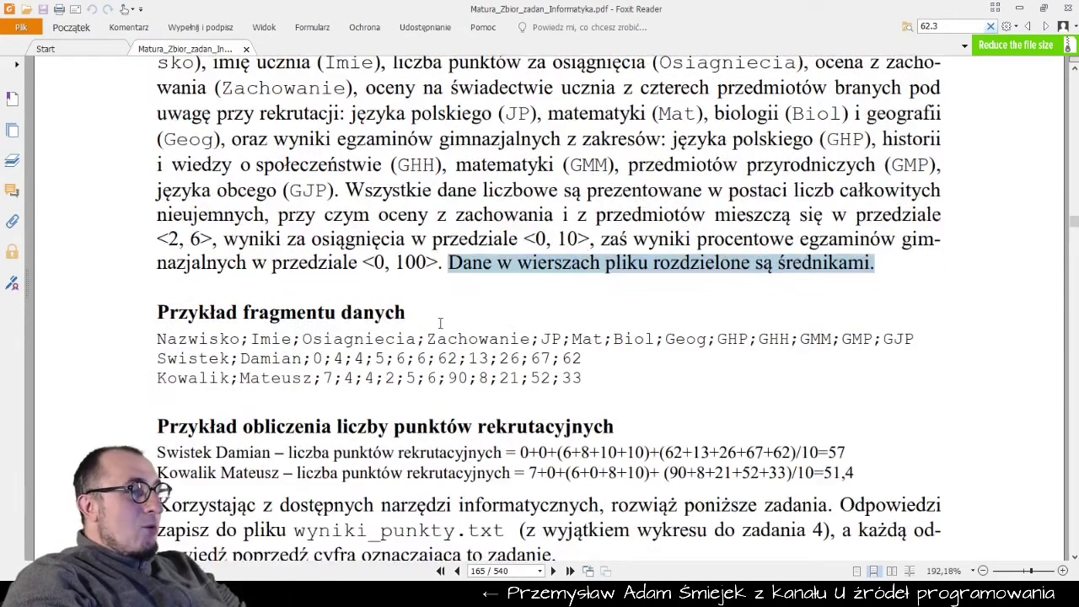
pyautogui.scroll(-3, 440, 323)
pyautogui.scroll(-4, 440, 323)
pyautogui.scroll(-2, 441, 323)
pyautogui.scroll(-1, 441, 322)
pyautogui.scroll(-2, 440, 323)
pyautogui.scroll(-3, 440, 323)
pyautogui.scroll(-1, 440, 322)
pyautogui.scroll(-4, 440, 323)
pyautogui.scroll(-5, 438, 326)
pyautogui.scroll(-3, 437, 328)
pyautogui.scroll(-3, 439, 325)
pyautogui.scroll(-6, 439, 324)
pyautogui.scroll(-5, 440, 323)
pyautogui.scroll(-6, 441, 323)
pyautogui.scroll(-5, 440, 323)
pyautogui.scroll(-8, 440, 323)
pyautogui.scroll(-6, 440, 323)
pyautogui.scroll(-5, 440, 323)
pyautogui.scroll(-5, 440, 323)
pyautogui.scroll(-4, 440, 323)
pyautogui.scroll(-5, 440, 323)
pyautogui.scroll(-5, 440, 323)
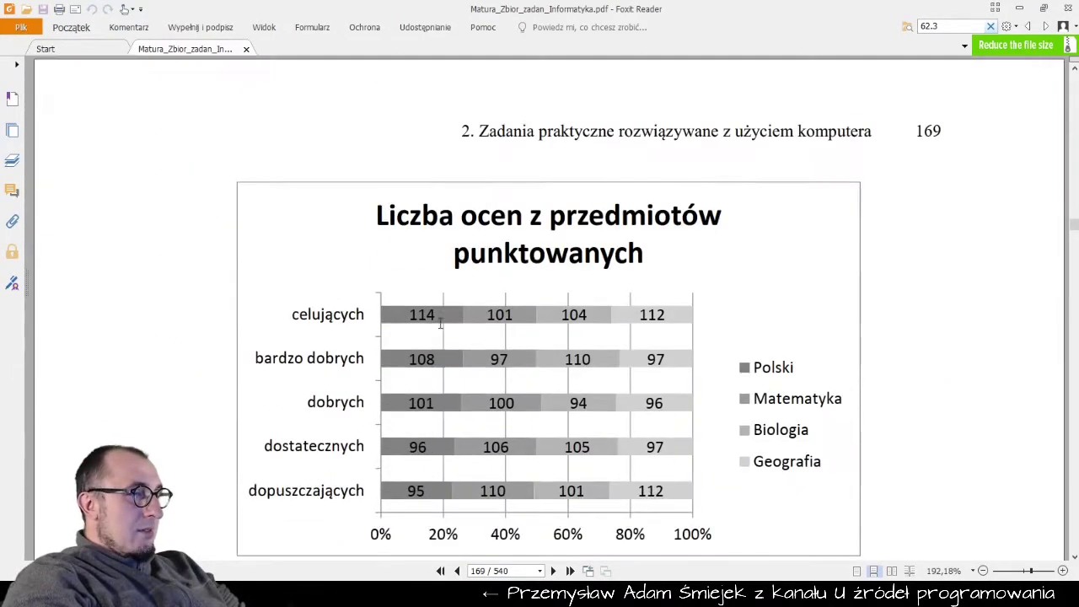
pyautogui.scroll(-1, 440, 322)
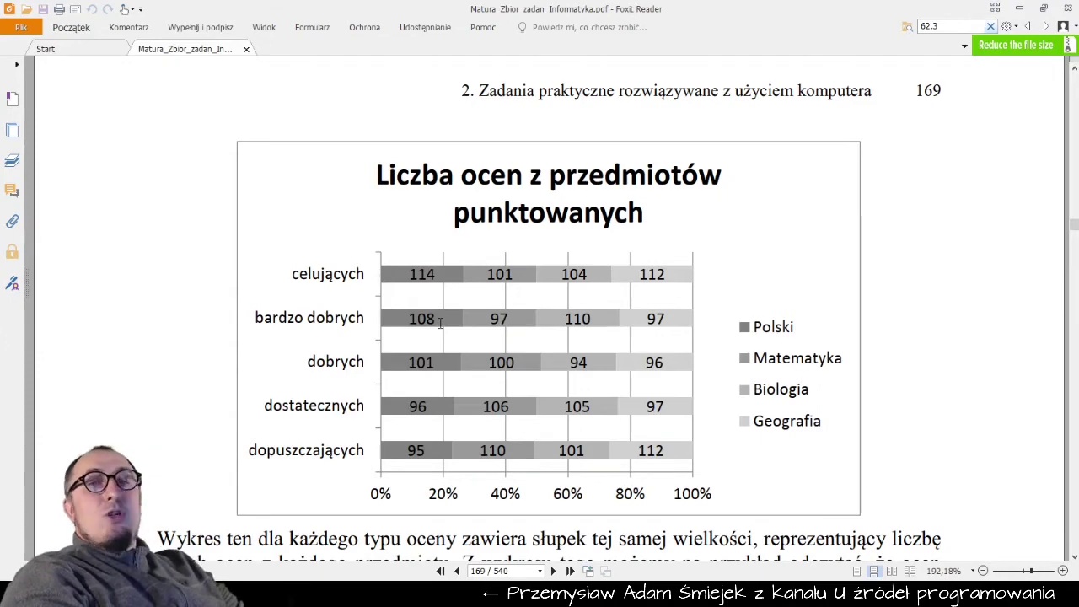
# Scroll back up to page 165's description of the semicolon-separated data.
pyautogui.scroll(5, 440, 324)
pyautogui.scroll(5, 441, 324)
pyautogui.scroll(5, 440, 325)
pyautogui.scroll(3, 440, 325)
pyautogui.scroll(3, 440, 324)
pyautogui.scroll(4, 440, 324)
pyautogui.scroll(5, 441, 325)
pyautogui.scroll(3, 440, 325)
pyautogui.scroll(5, 441, 324)
pyautogui.scroll(3, 440, 325)
pyautogui.scroll(5, 440, 325)
pyautogui.scroll(4, 440, 325)
pyautogui.scroll(4, 440, 325)
pyautogui.scroll(5, 440, 325)
pyautogui.scroll(-1, 440, 325)
pyautogui.scroll(1, 440, 325)
pyautogui.scroll(5, 441, 324)
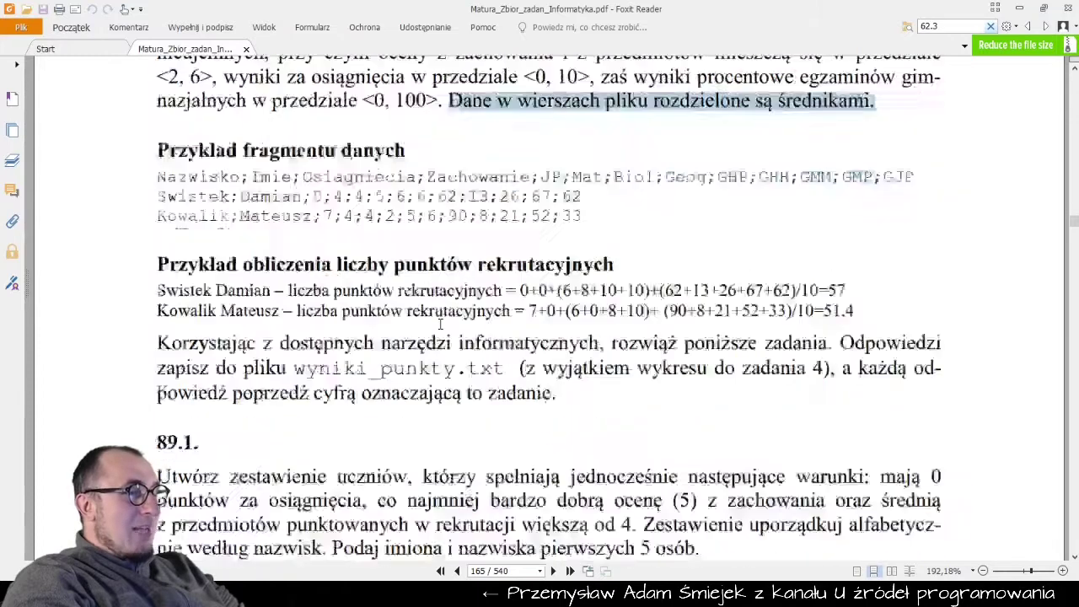
pyautogui.scroll(-2, 440, 324)
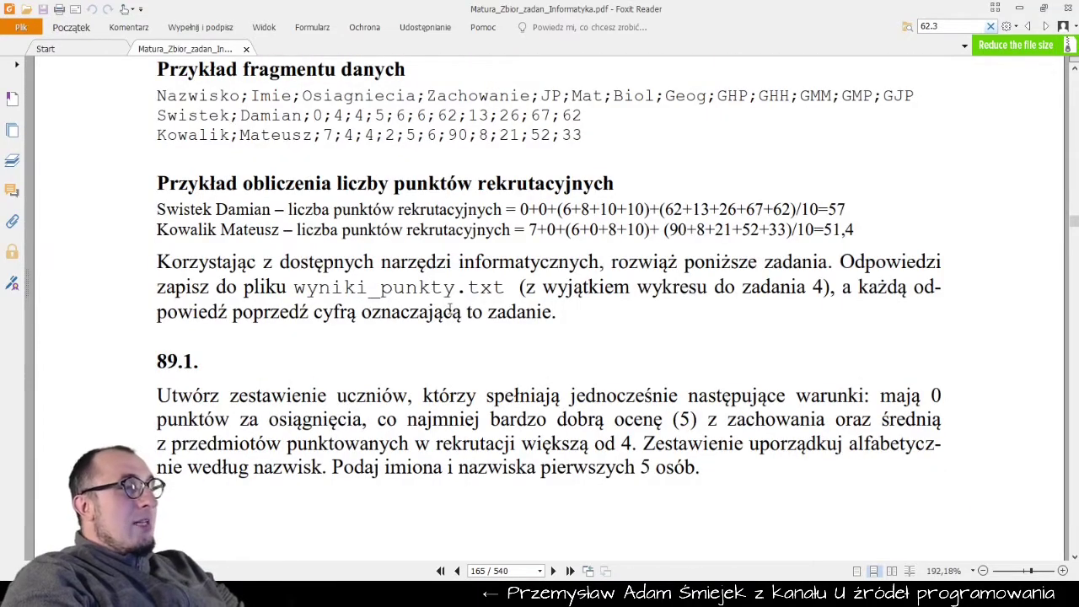
pyautogui.scroll(3, 451, 314)
pyautogui.scroll(5, 406, 68)
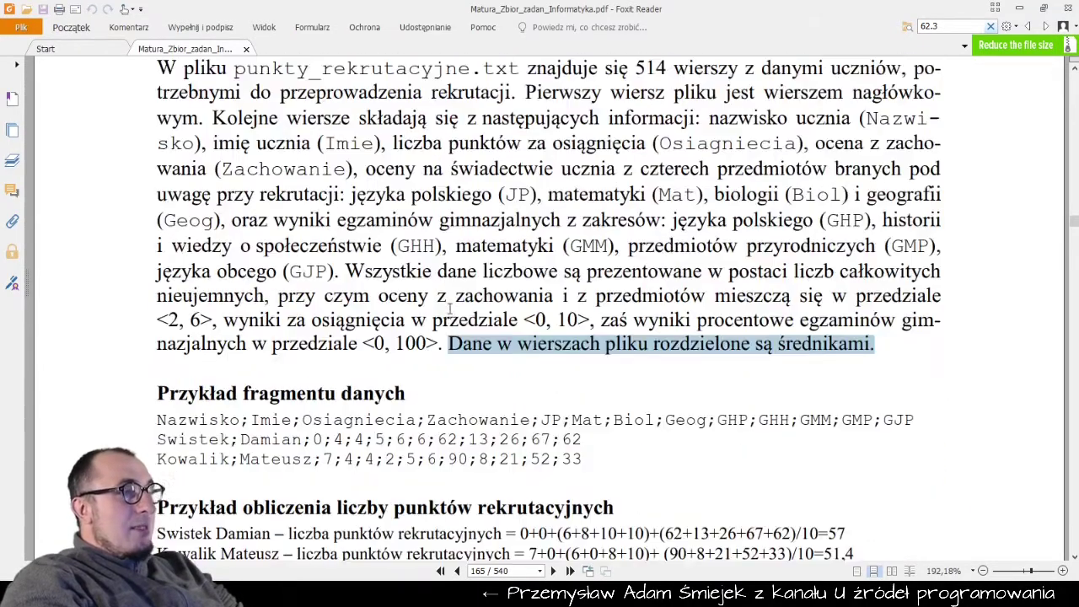
# Open punkty_rekrutacyjne.txt in Excel from the text-files list.
pyautogui.doubleClick(403, 67)
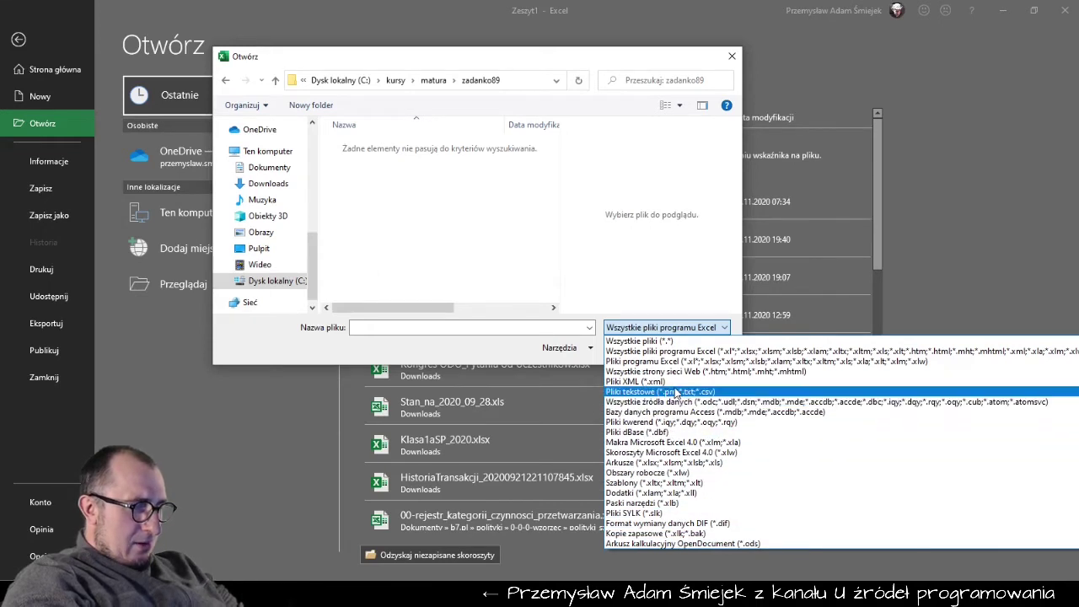
pyautogui.click(649, 392)
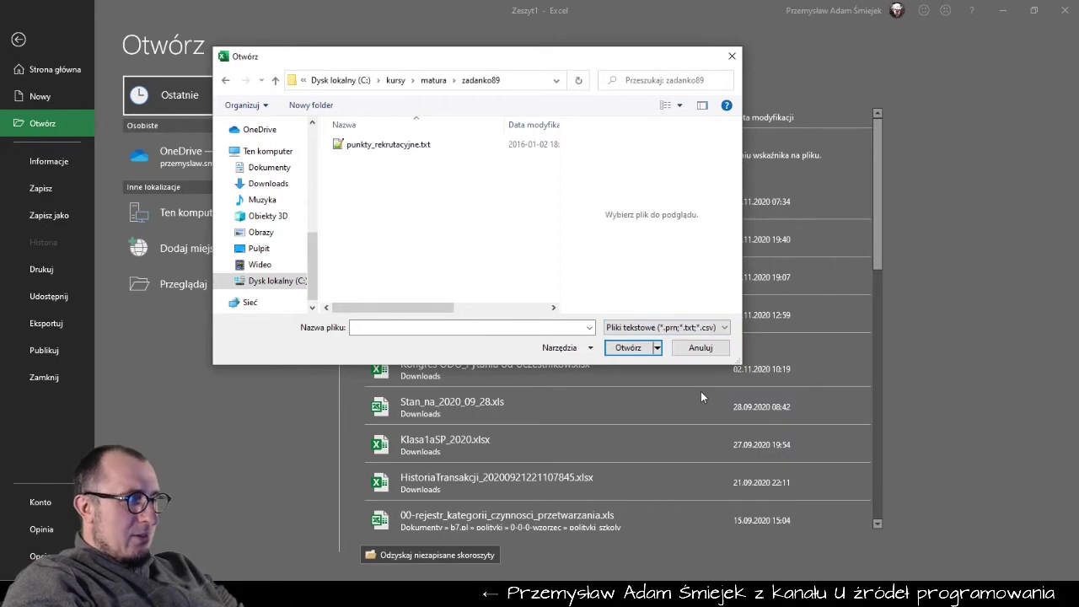
pyautogui.doubleClick(384, 145)
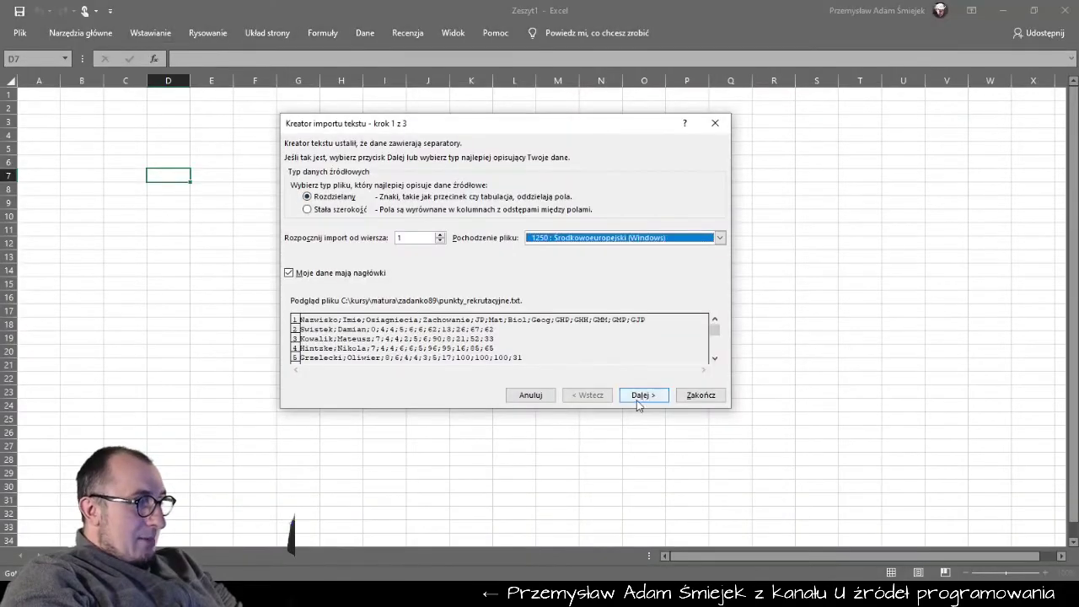
# In the Text Import Wizard, split columns at semicolons instead of tabs.
pyautogui.click(640, 397)
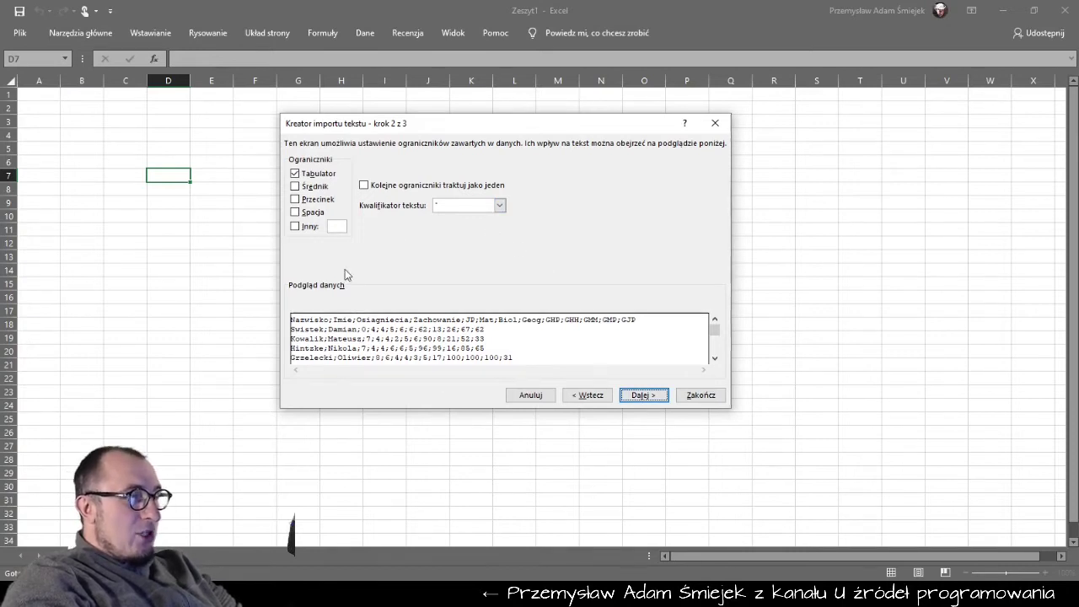
pyautogui.click(314, 186)
pyautogui.click(310, 174)
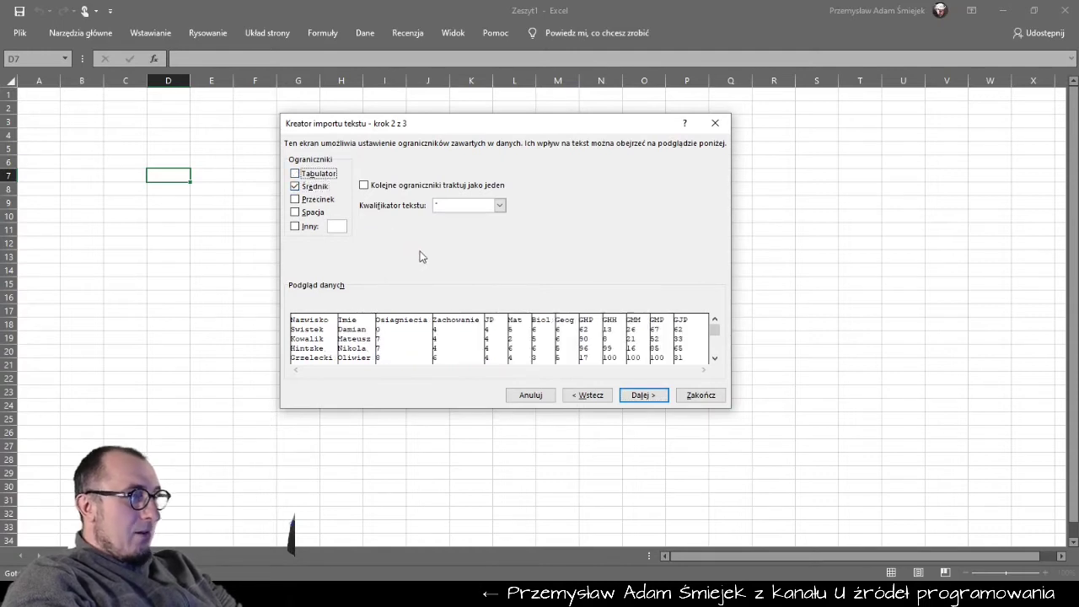
pyautogui.click(581, 396)
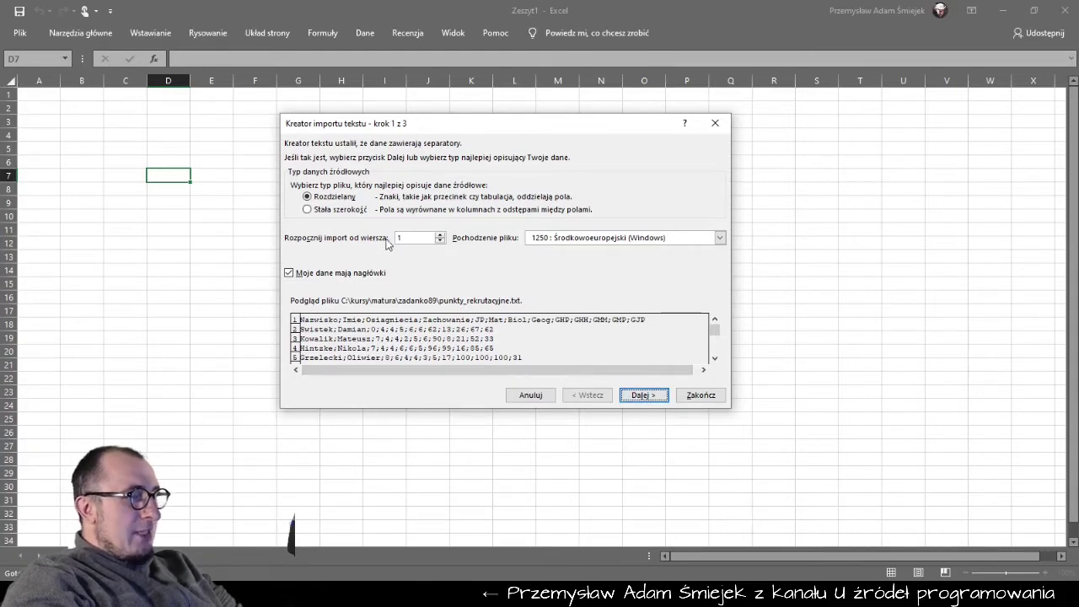
pyautogui.click(645, 396)
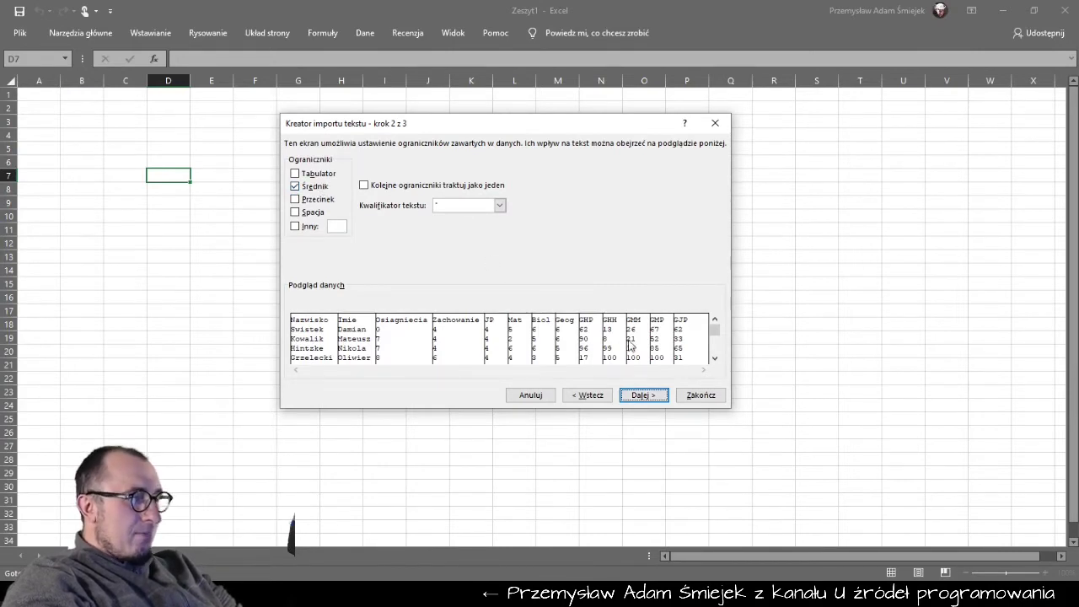
# Check the Osiagniecia, Zachowanie, Mat and GHP column formats, then finish the import.
pyautogui.click(656, 401)
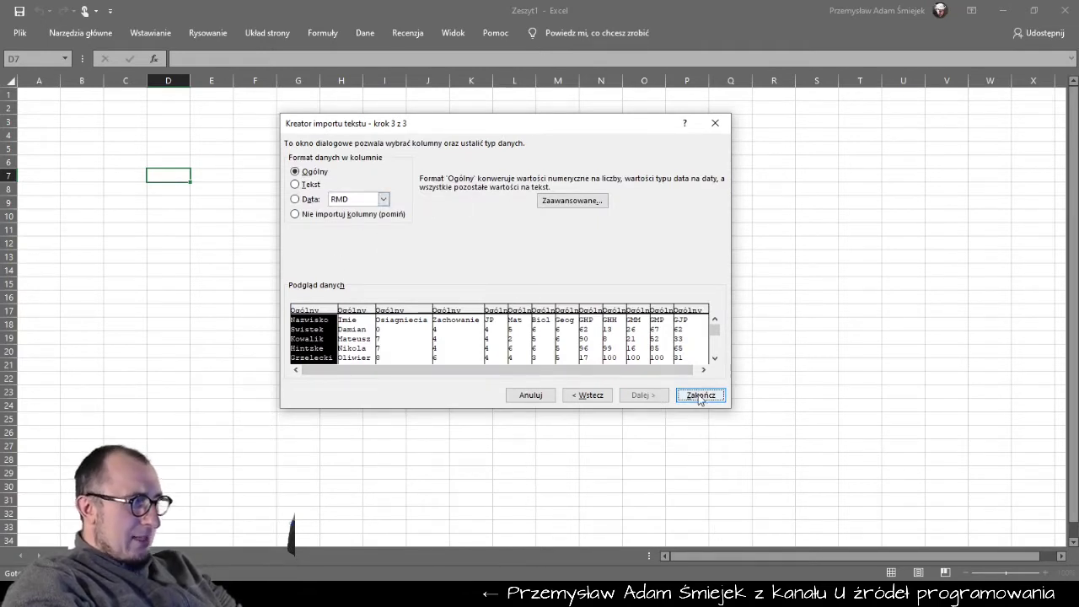
pyautogui.click(411, 345)
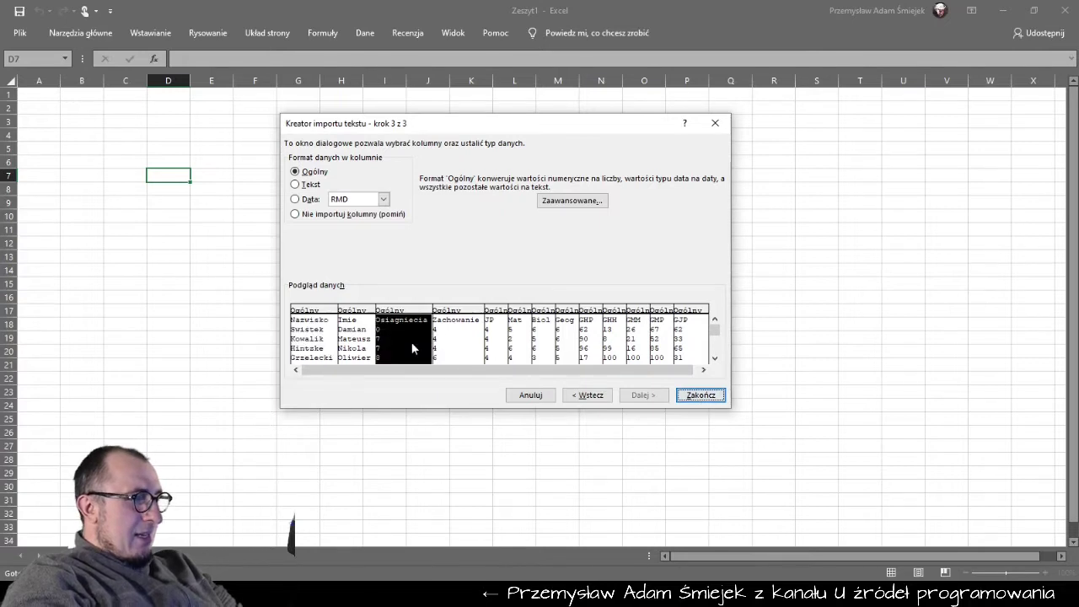
pyautogui.click(446, 352)
pyautogui.click(513, 346)
pyautogui.click(584, 353)
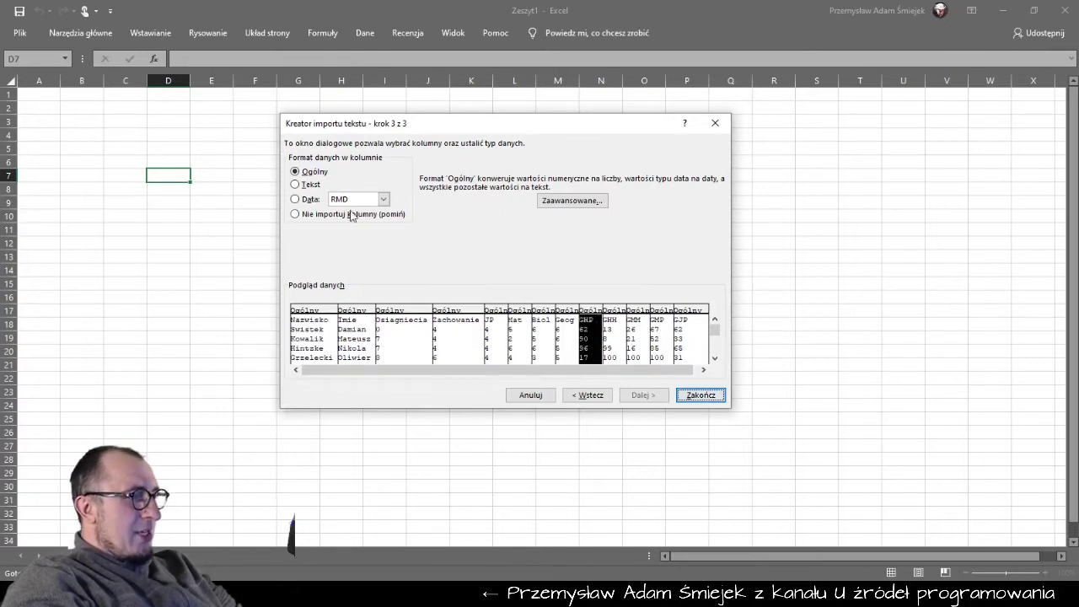
pyautogui.click(700, 395)
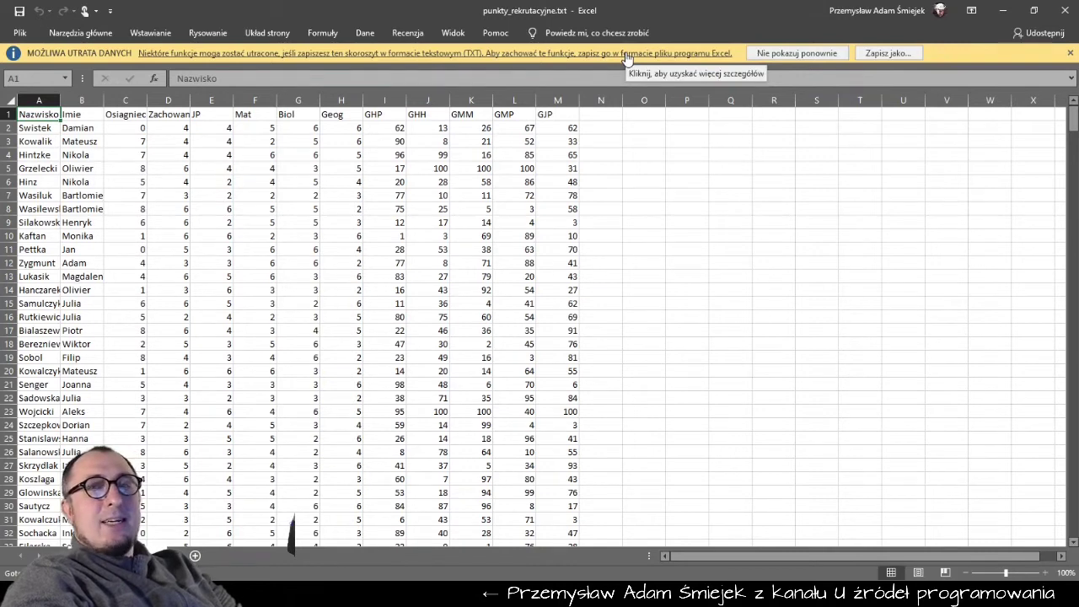
# Save as punkty_rekrutacyjne.xlsx with type Skoroszyt programu Excel (*.xlsx).
pyautogui.click(890, 54)
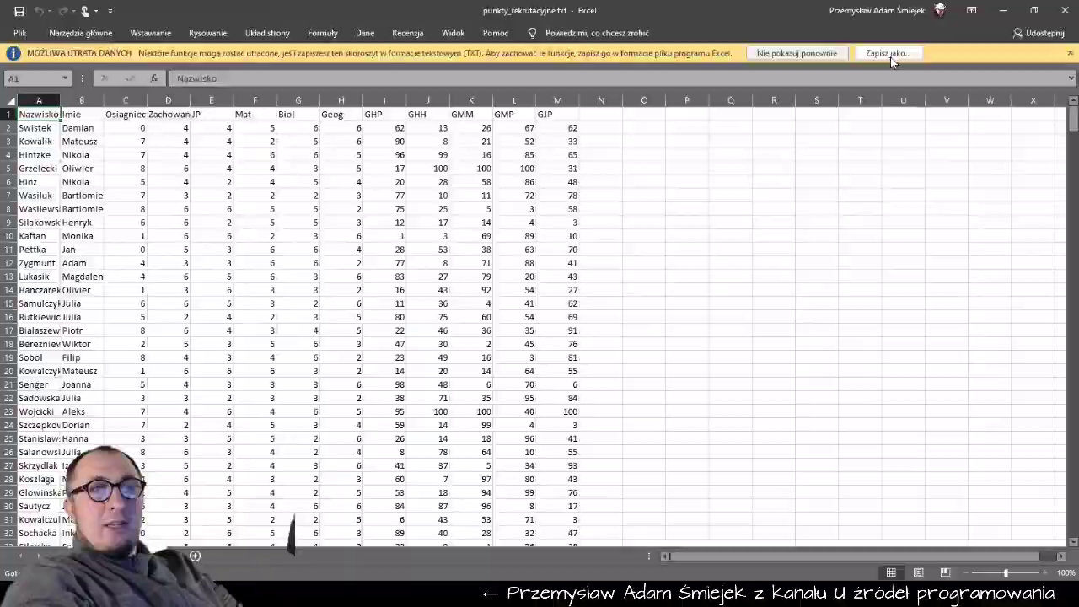
pyautogui.click(262, 272)
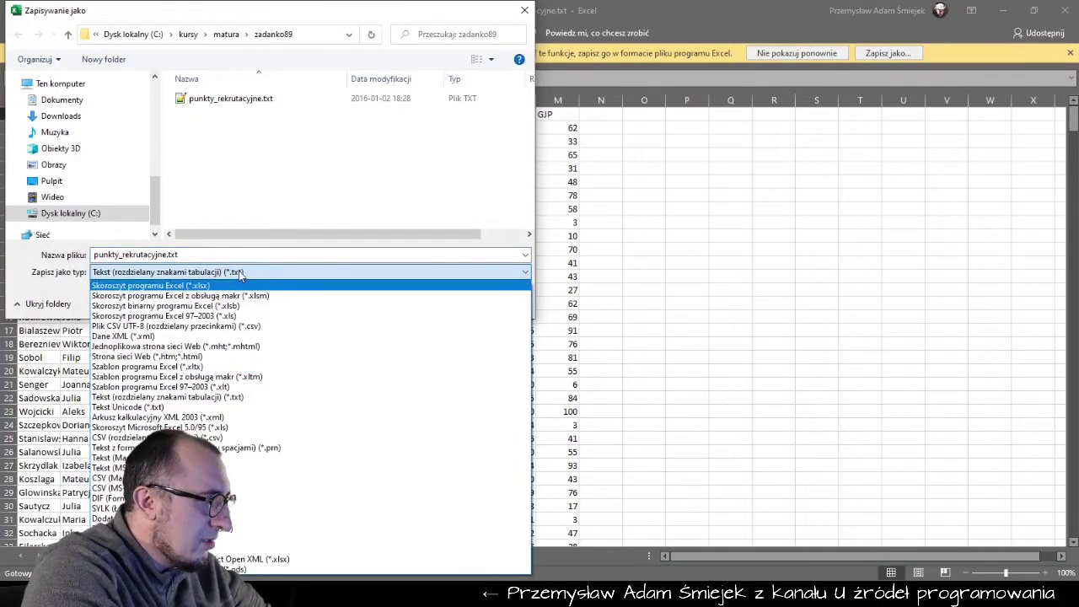
pyautogui.click(230, 286)
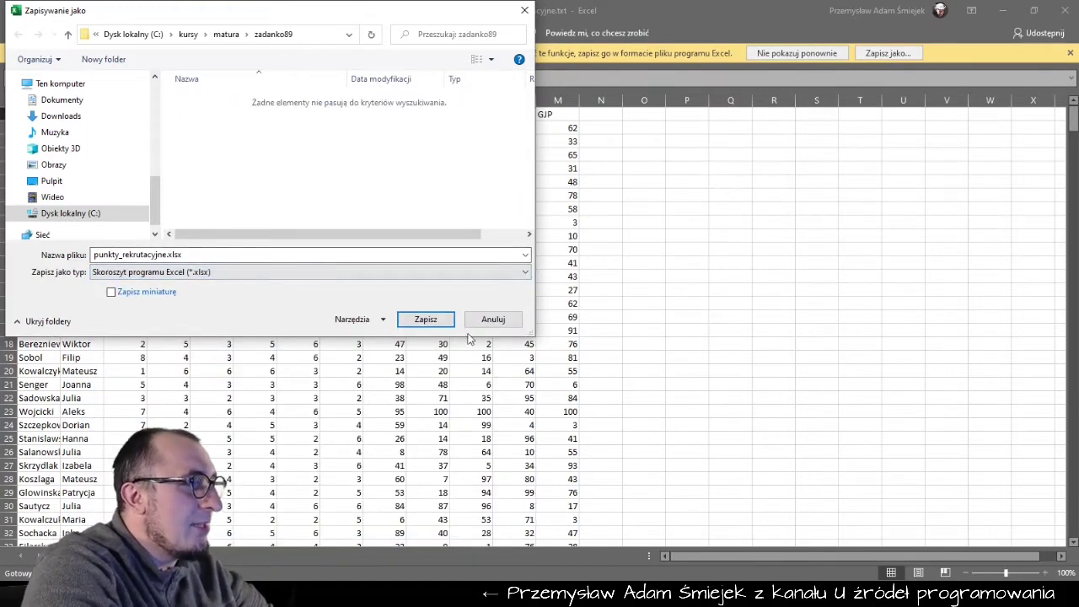
pyautogui.click(432, 319)
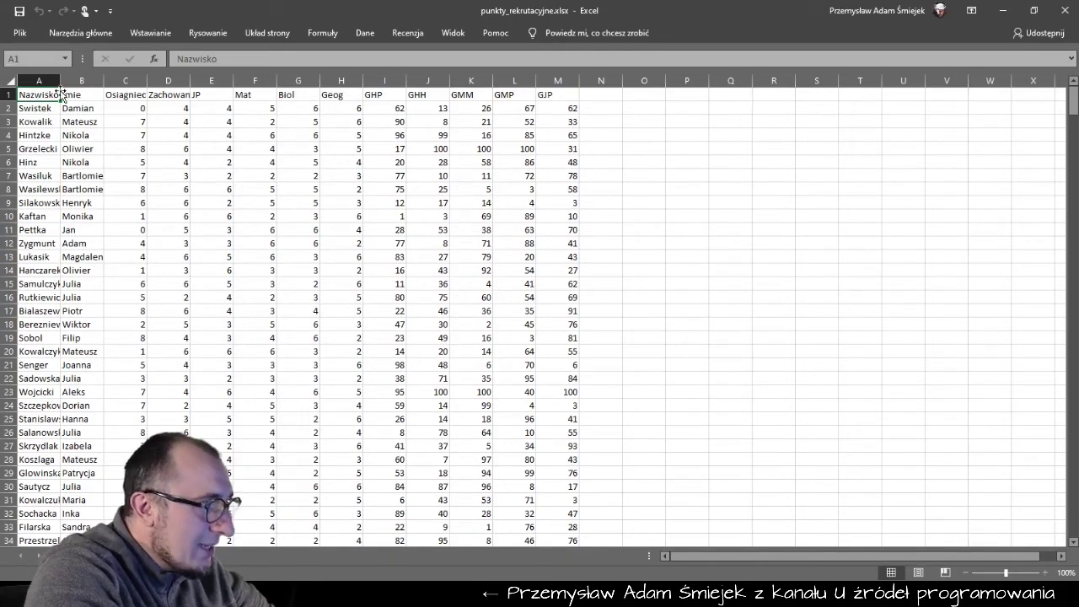
# Widen column A to fit the surnames and make header row 1 bold.
pyautogui.moveTo(61, 81); pyautogui.dragTo(116, 81)
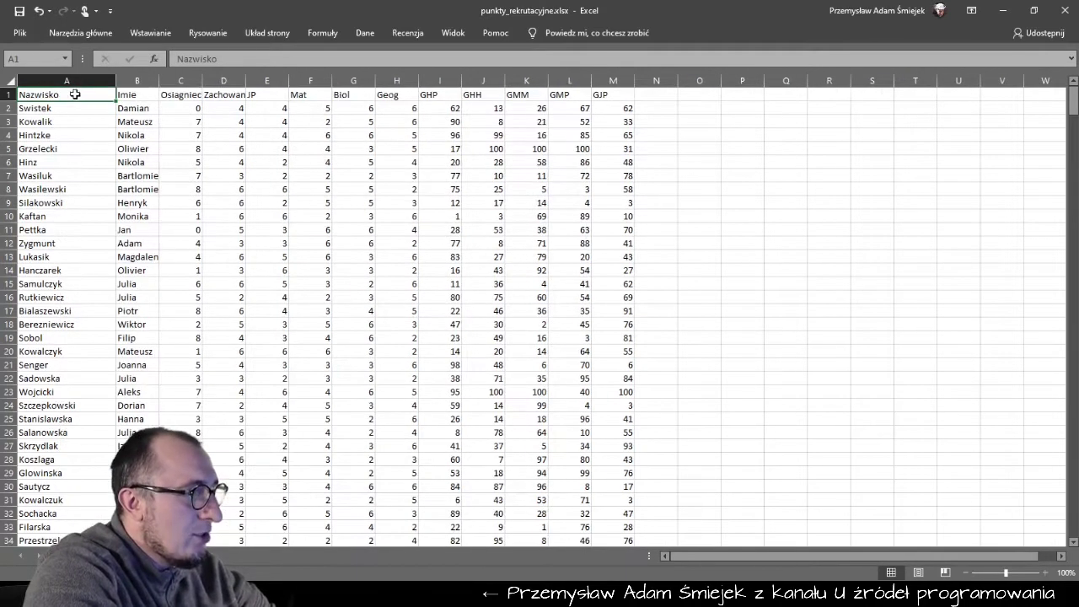
pyautogui.click(8, 94)
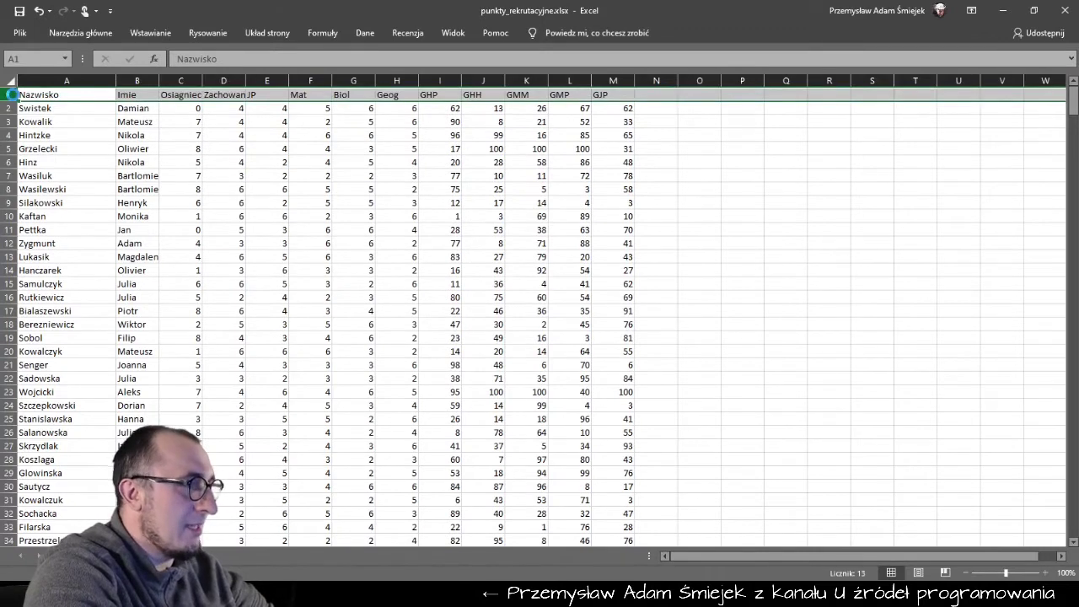
pyautogui.hotkey('ctrl', 'b')
pyautogui.click(386, 154)
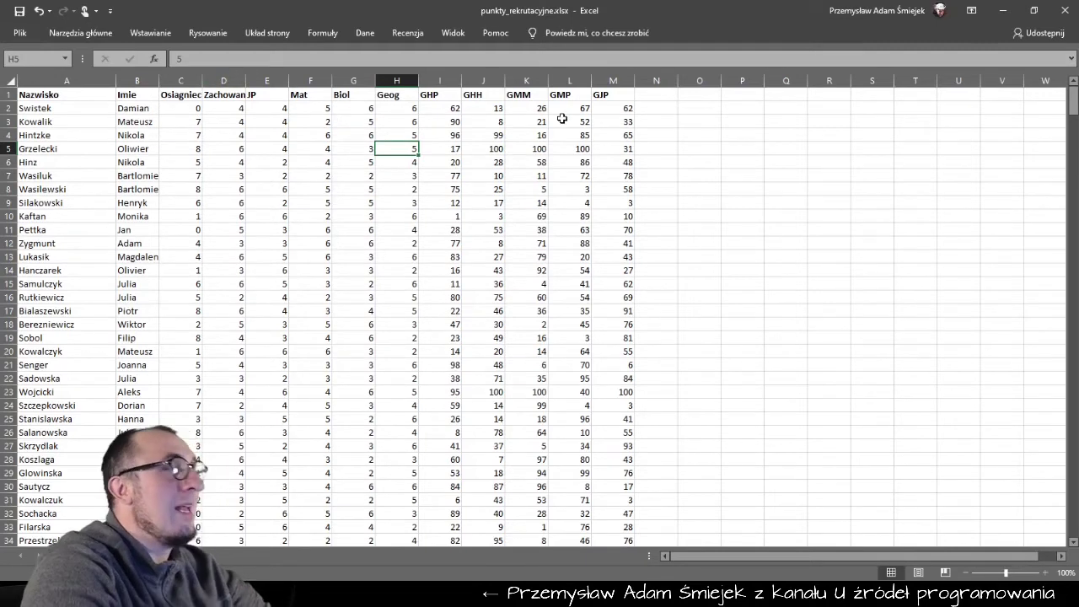
# Widen column C so Osiagniecia shows fully and select the GHP–GJP headers.
pyautogui.click(65, 109)
pyautogui.keyDown('shift'); pyautogui.click(164, 106); pyautogui.keyUp('shift')
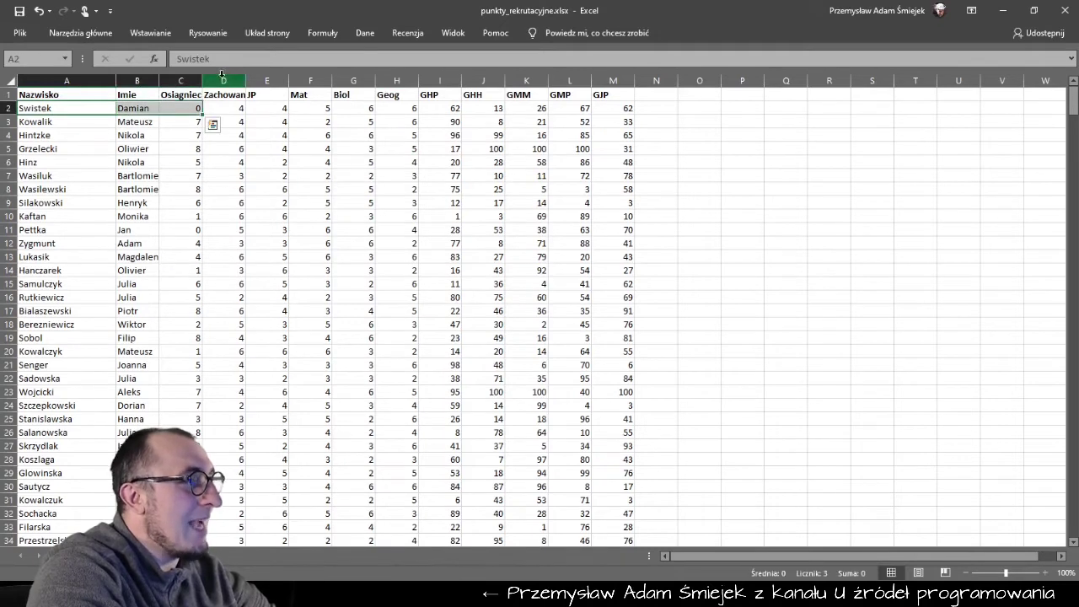
pyautogui.moveTo(203, 81); pyautogui.dragTo(312, 80)
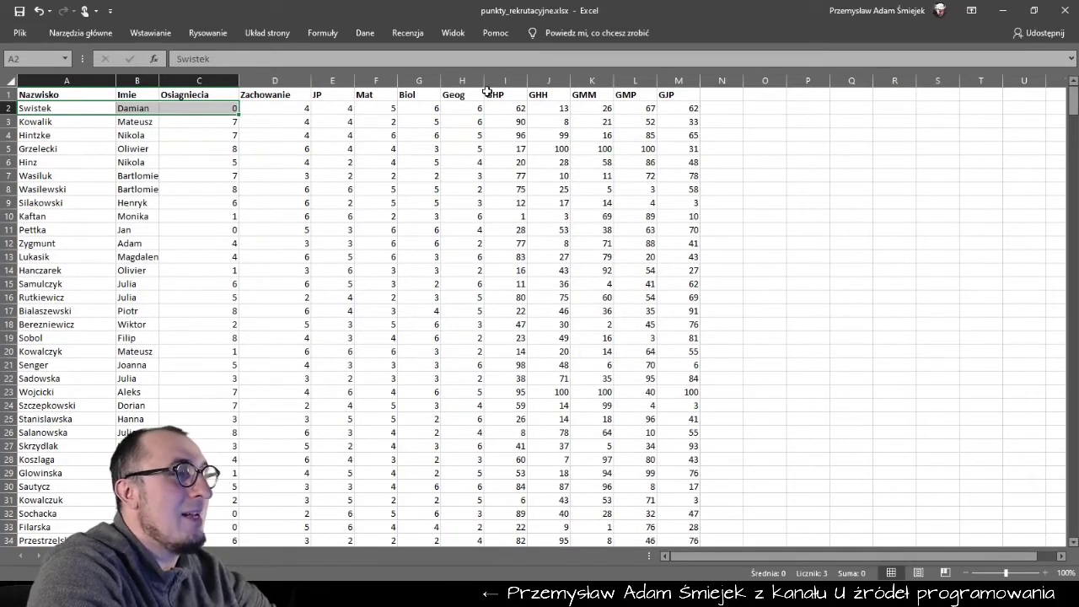
pyautogui.moveTo(495, 94); pyautogui.dragTo(690, 94)
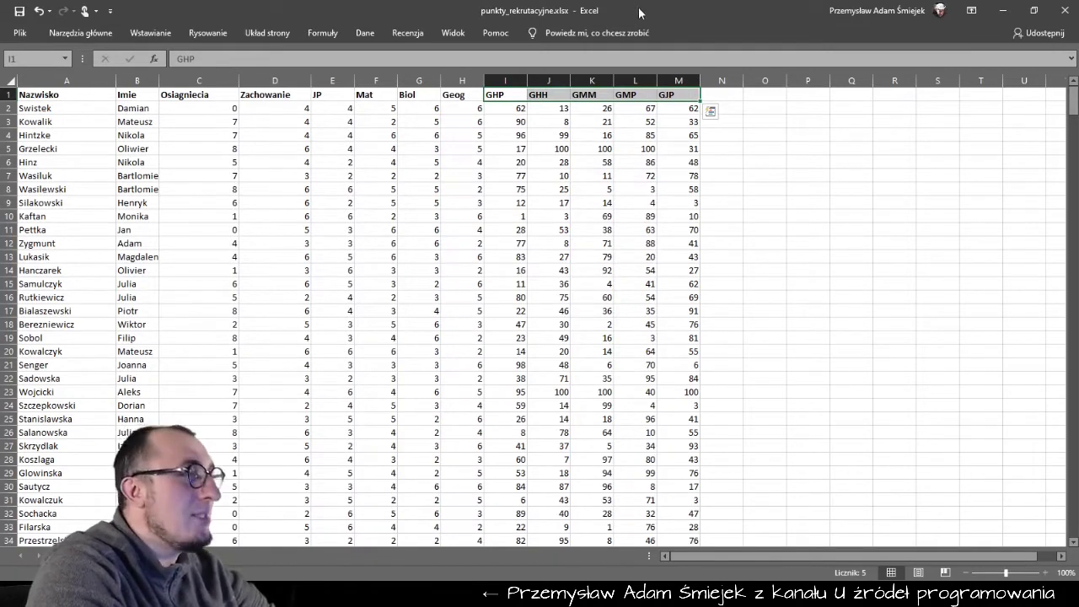
pyautogui.hotkey('alt', 'Tab')
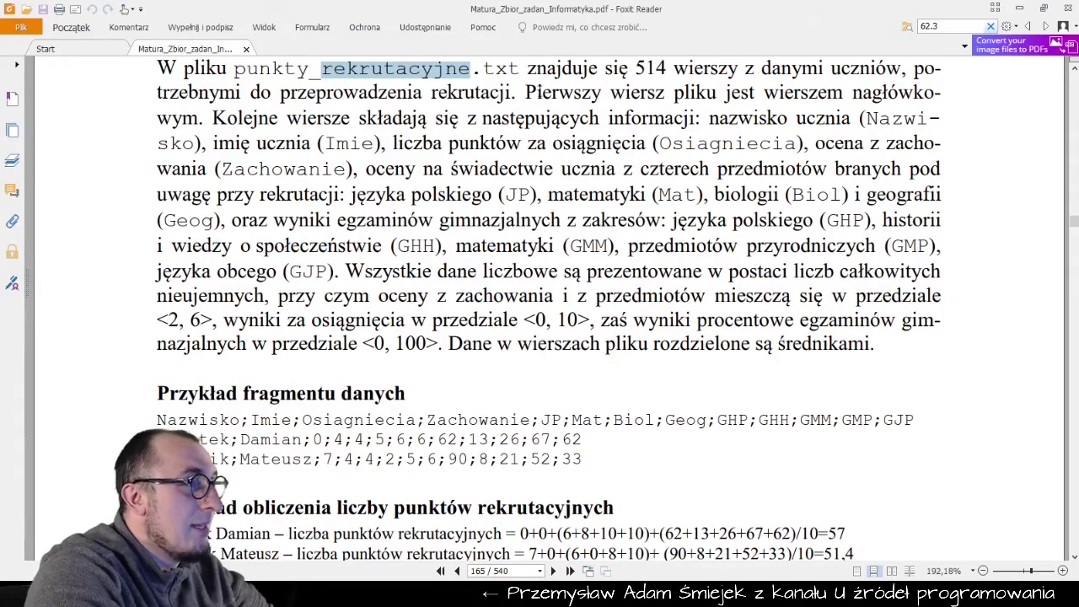
# Select the sentence describing the file's columns and add it as a bookmark.
pyautogui.click(526, 92)
pyautogui.moveTo(525, 93); pyautogui.dragTo(645, 169)
pyautogui.hotkey('ctrl', 'b')
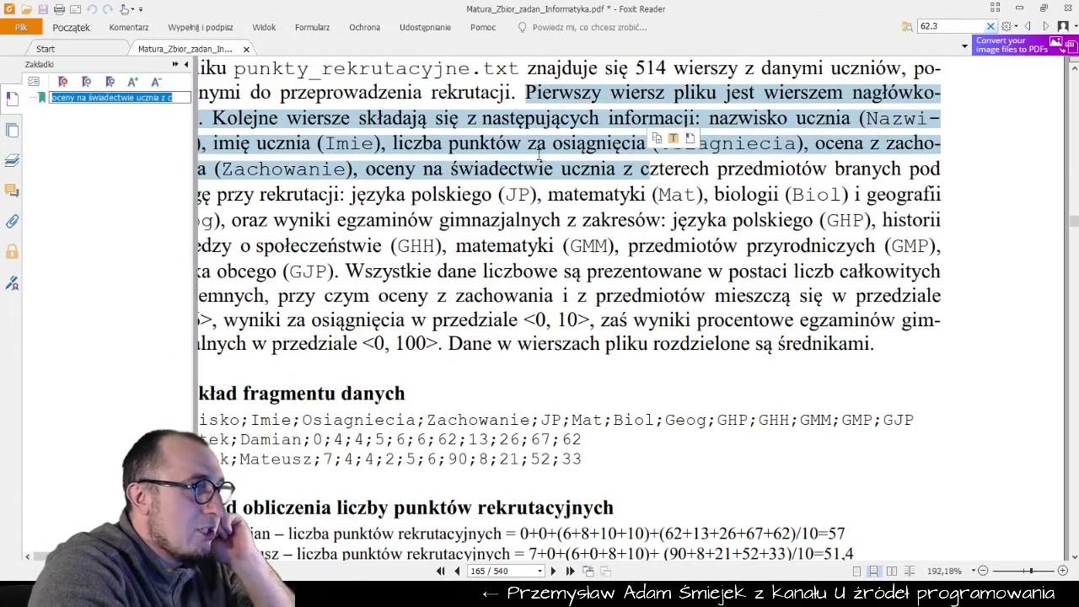
pyautogui.press('Return')
pyautogui.click(186, 64)
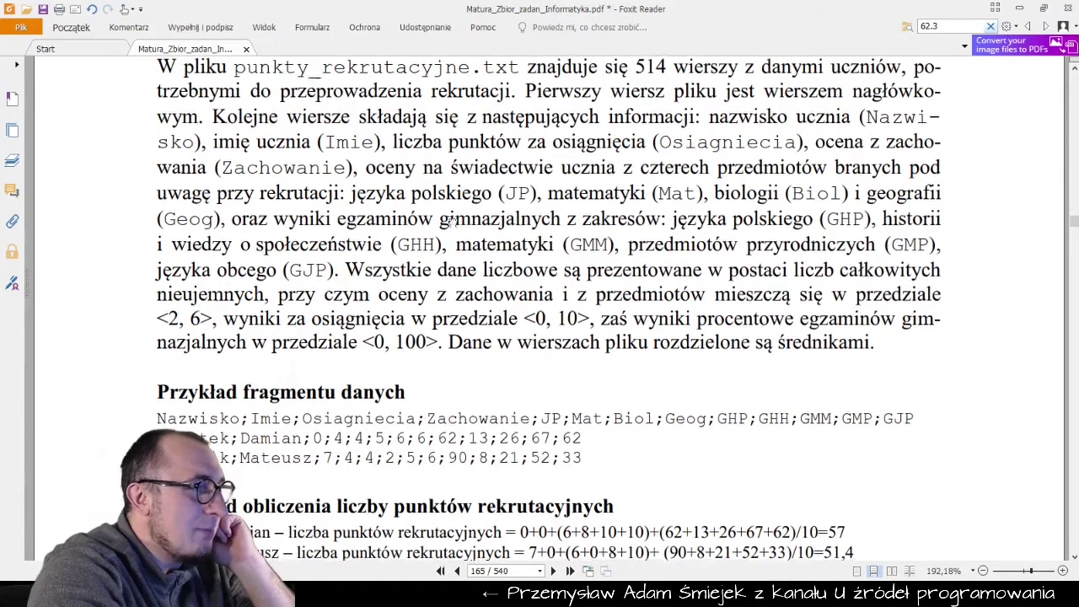
# Mark the grade range <2, 6> and exam score range <0, 100>, checking the Excel sheet.
pyautogui.scroll(-1, 793, 205)
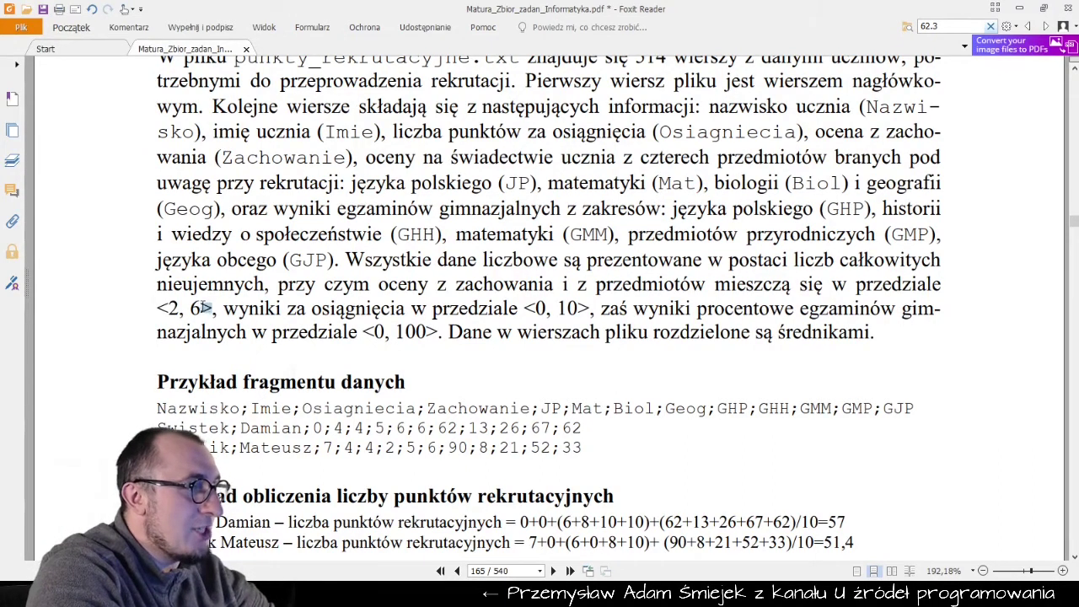
pyautogui.moveTo(205, 308); pyautogui.dragTo(158, 305)
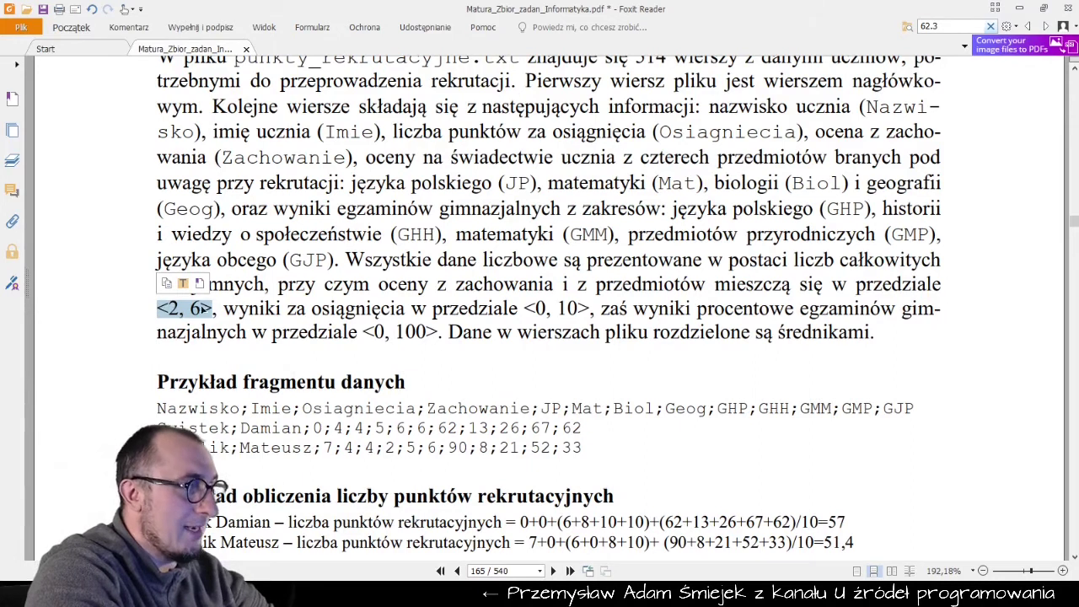
pyautogui.moveTo(363, 332); pyautogui.dragTo(439, 331)
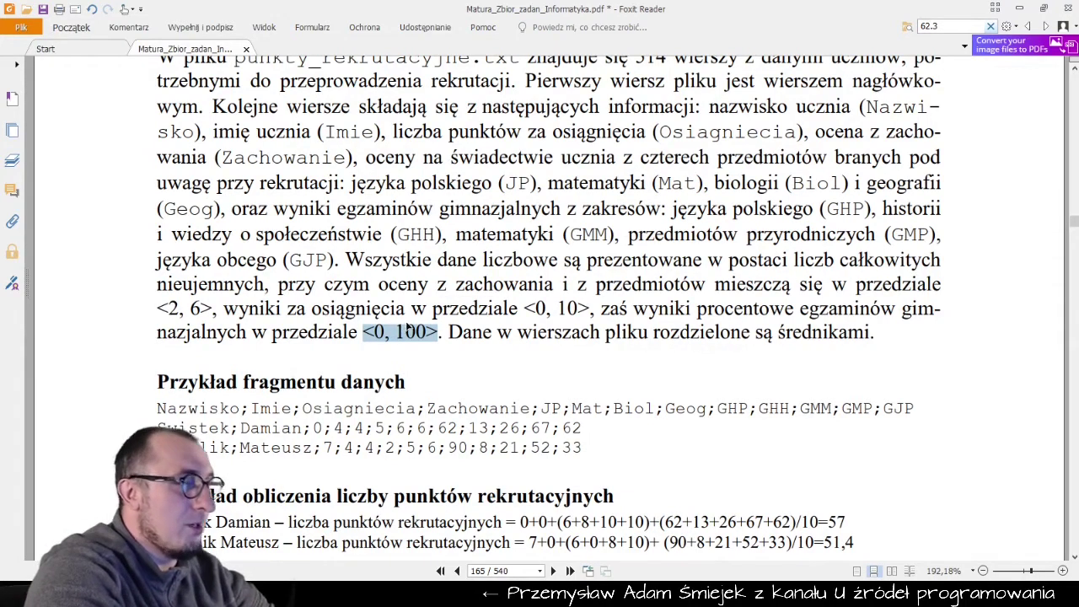
pyautogui.hotkey('alt', 'Tab')
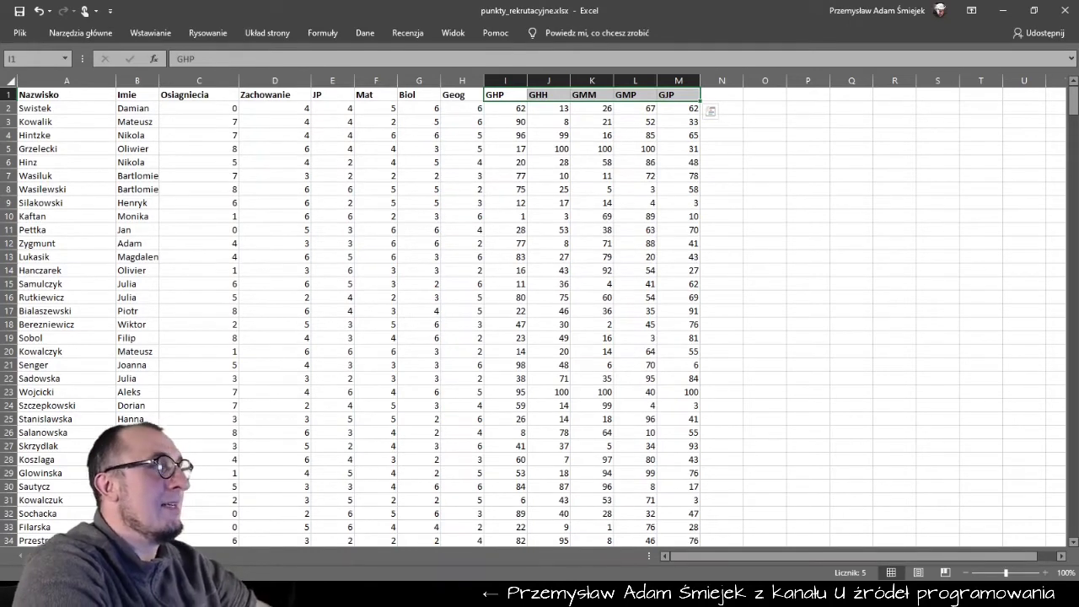
pyautogui.hotkey('alt', 'Tab')
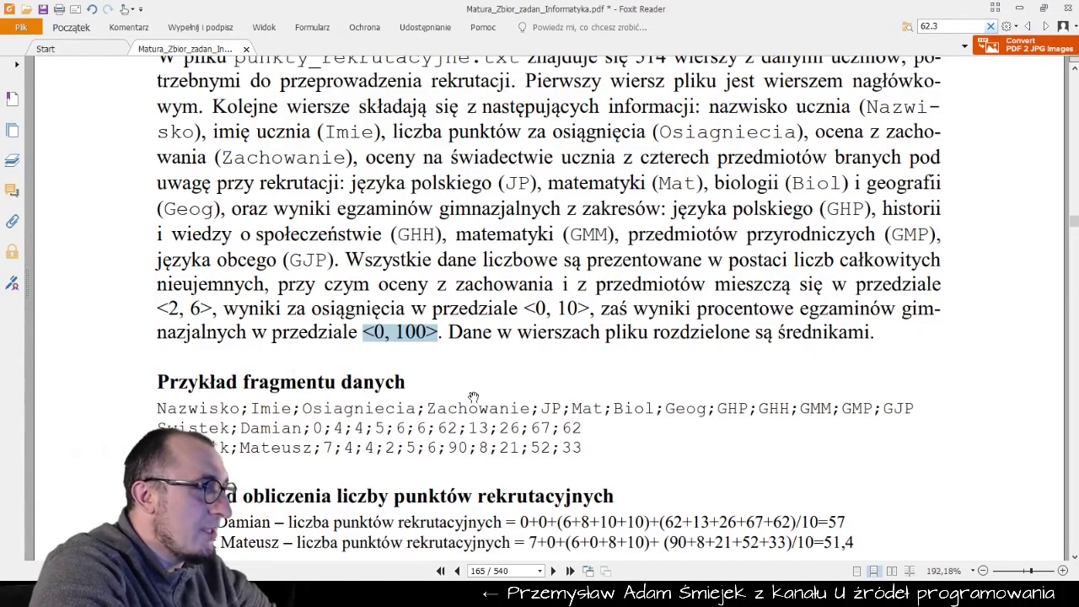
pyautogui.scroll(2, 474, 396)
pyautogui.scroll(-3, 474, 397)
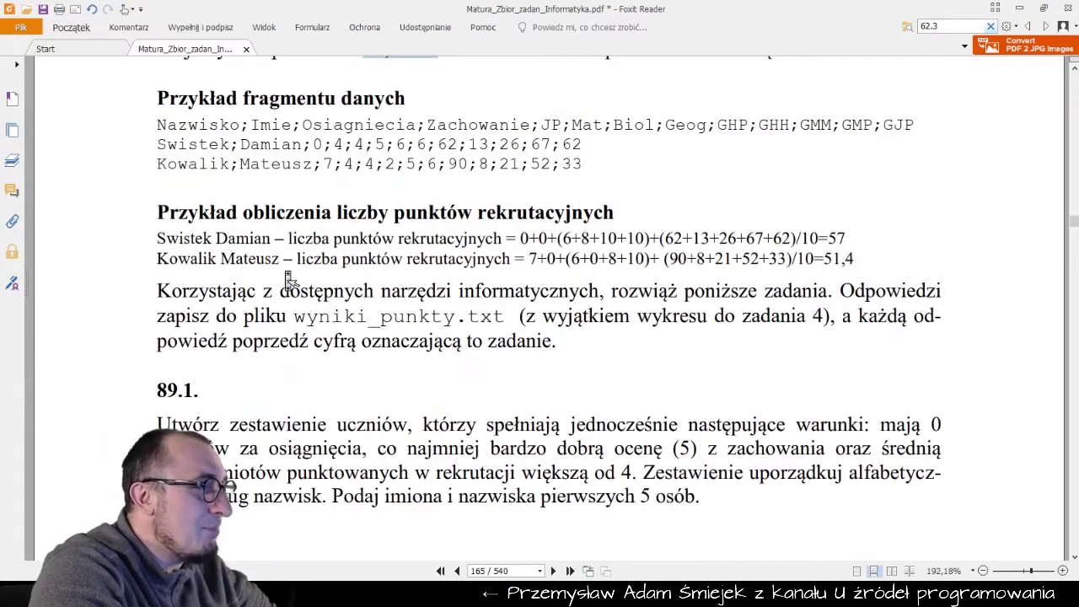
# Scroll down to the full text of task 89.1.
pyautogui.scroll(-2, 287, 282)
pyautogui.scroll(-1, 287, 282)
pyautogui.scroll(-1, 287, 282)
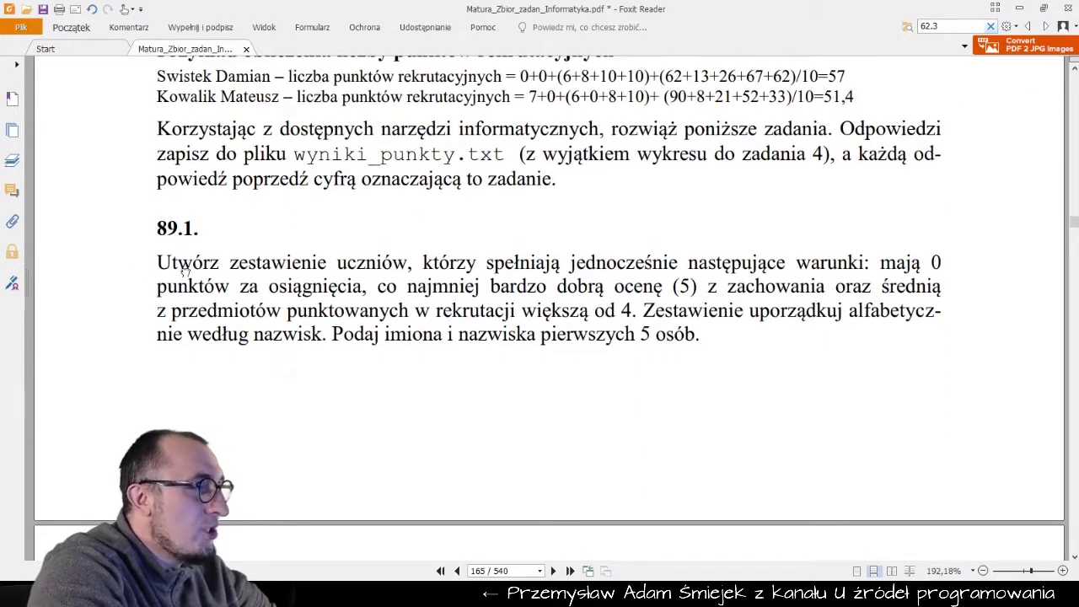
pyautogui.scroll(-1, 366, 244)
pyautogui.scroll(-1, 354, 210)
pyautogui.scroll(-1, 331, 160)
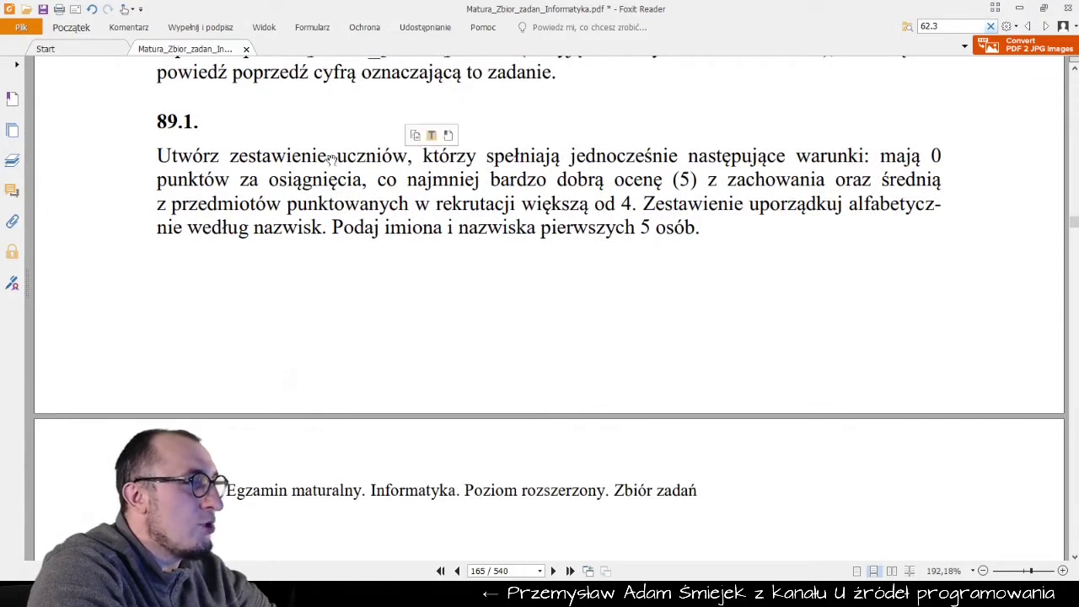
pyautogui.scroll(1, 396, 158)
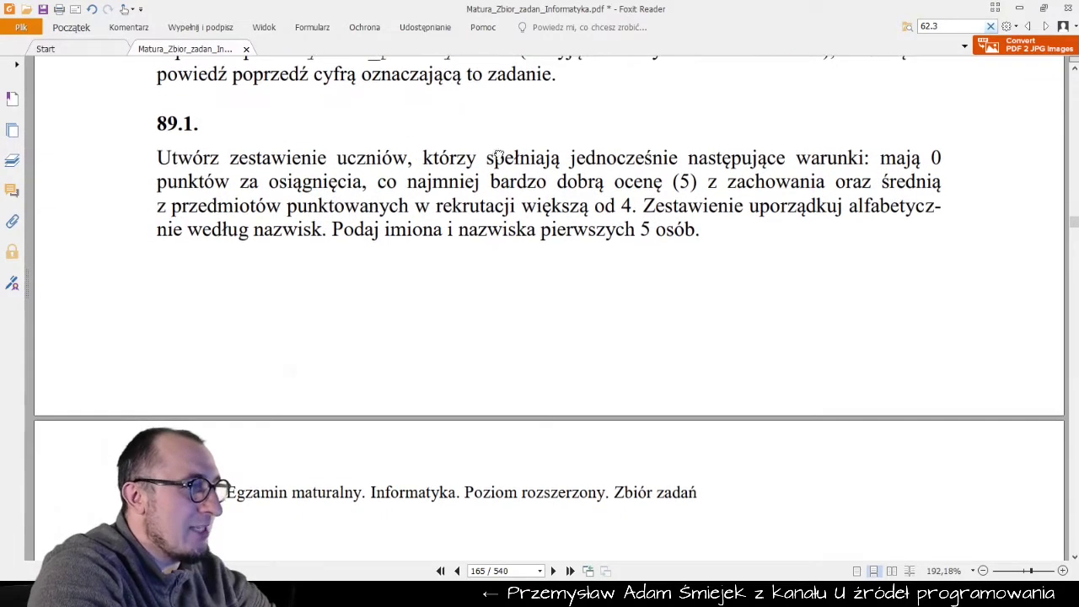
pyautogui.scroll(-1, 523, 161)
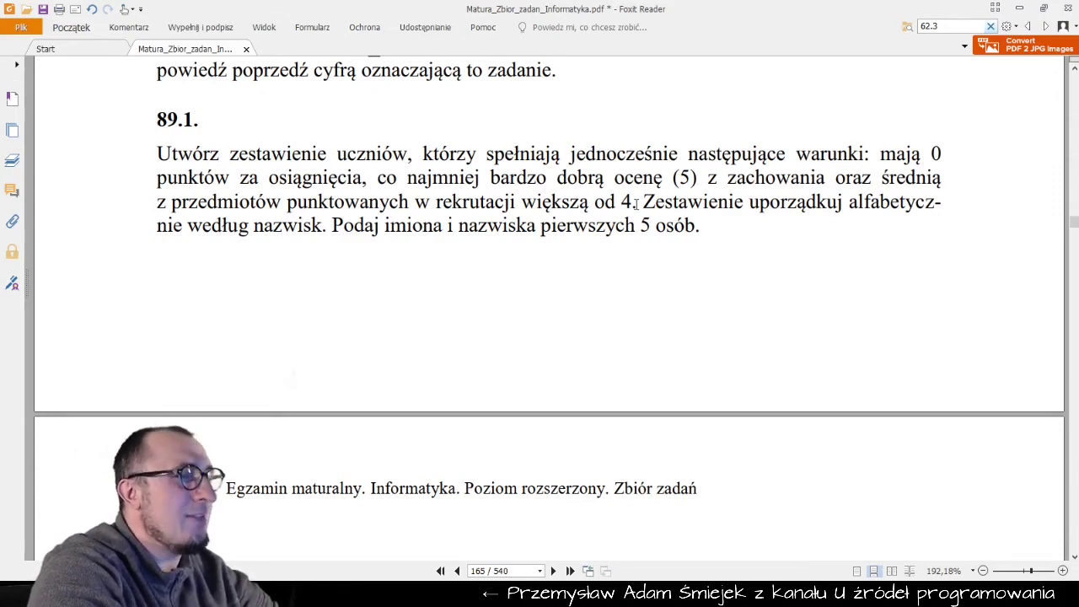
# Highlight the 'average above 4' condition, then select Excel grade columns JP to Geog.
pyautogui.moveTo(633, 202); pyautogui.dragTo(878, 178)
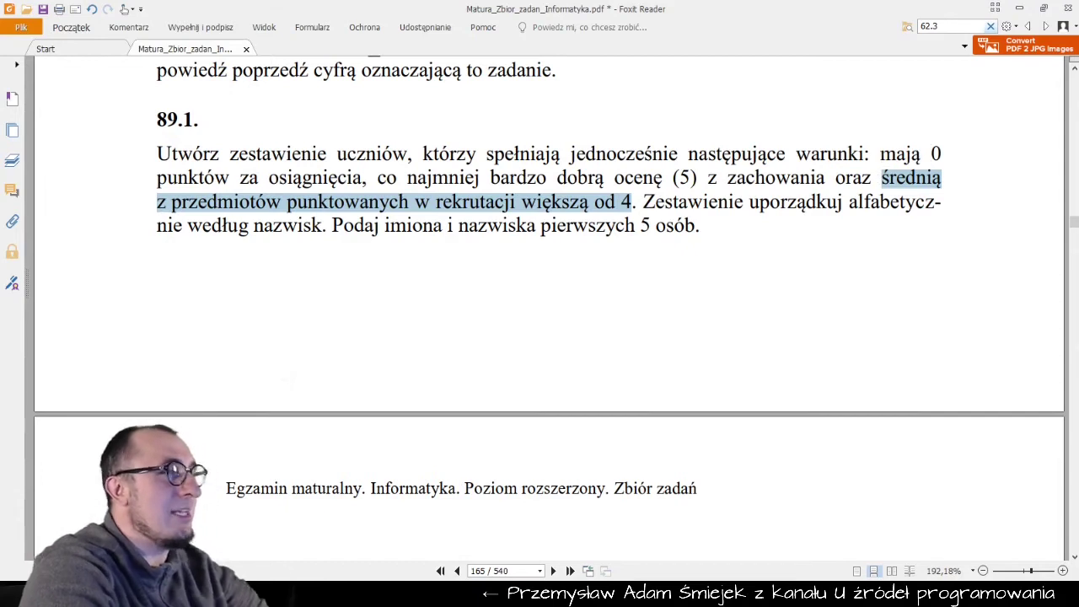
pyautogui.hotkey('alt', 'Tab')
pyautogui.moveTo(325, 95)
pyautogui.mouseDown()
pyautogui.moveTo(431, 98)
pyautogui.moveTo(472, 113)
pyautogui.mouseUp()
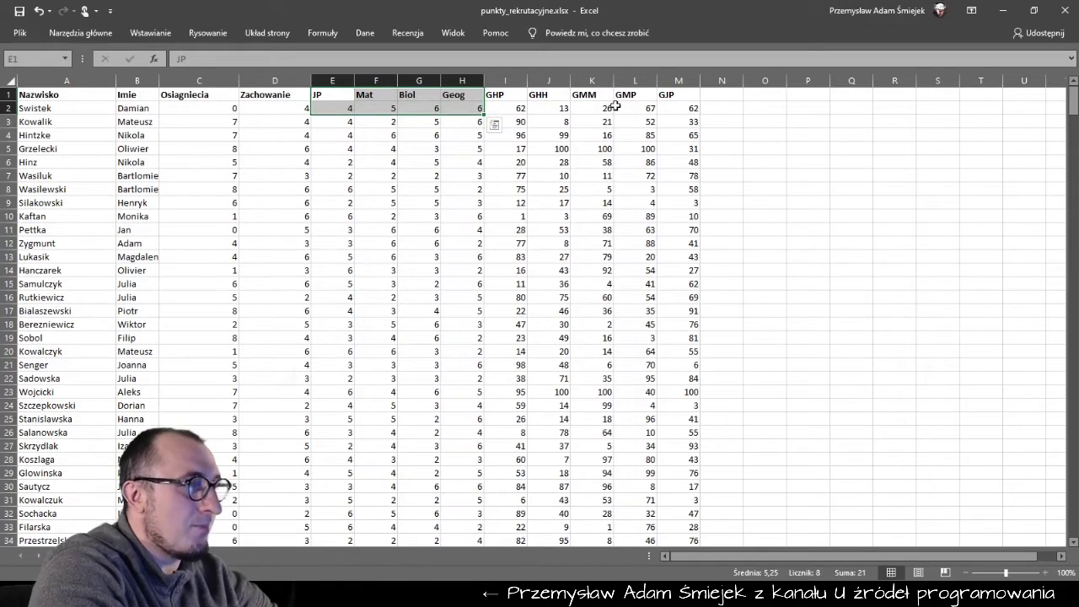
# Head N1 'średnia' and fill =ŚREDNIA(E2:H2) down column N for all students.
pyautogui.click(722, 96)
pyautogui.write('średnia')
pyautogui.press('Return')
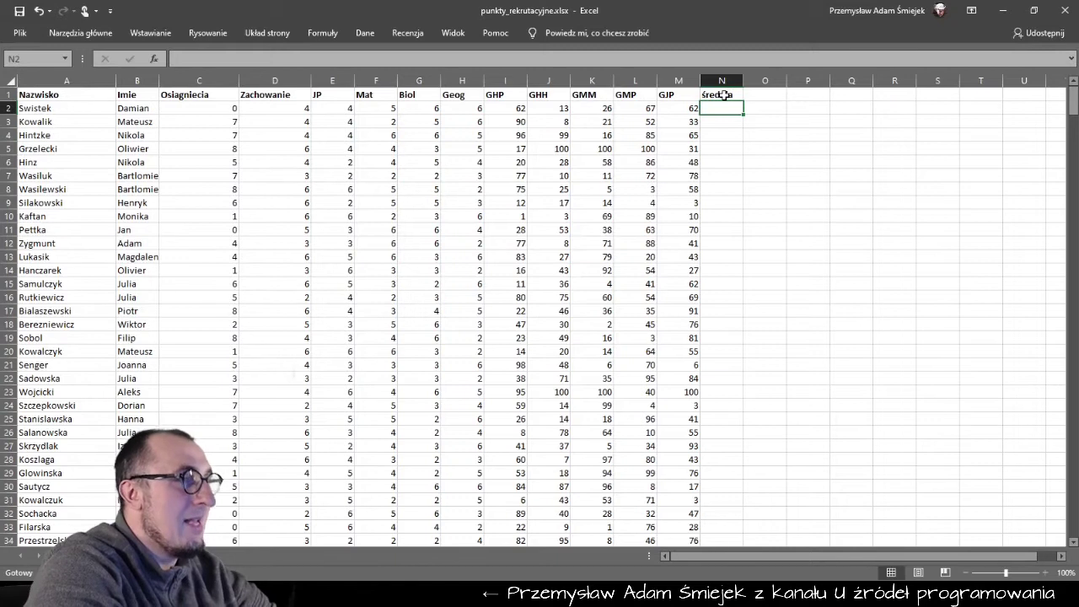
pyautogui.write('=')
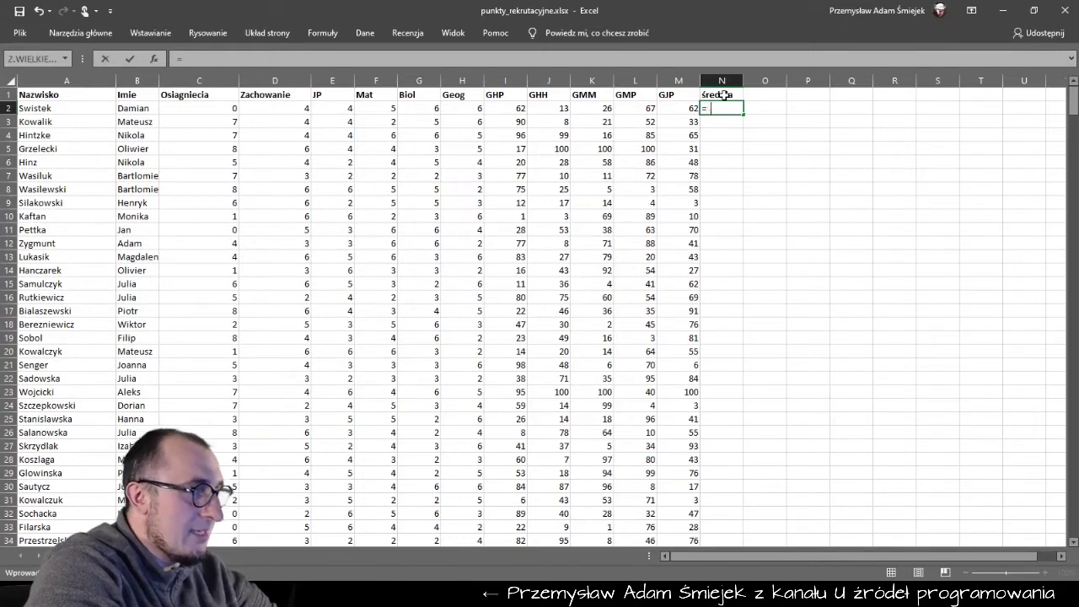
pyautogui.write('średnia(')
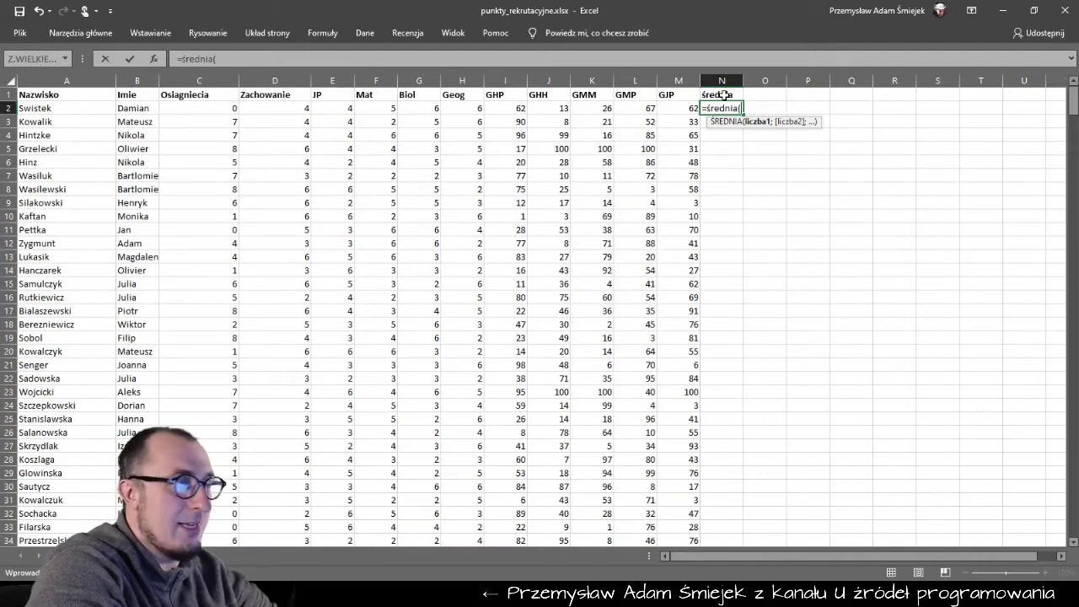
pyautogui.moveTo(350, 111); pyautogui.dragTo(456, 115)
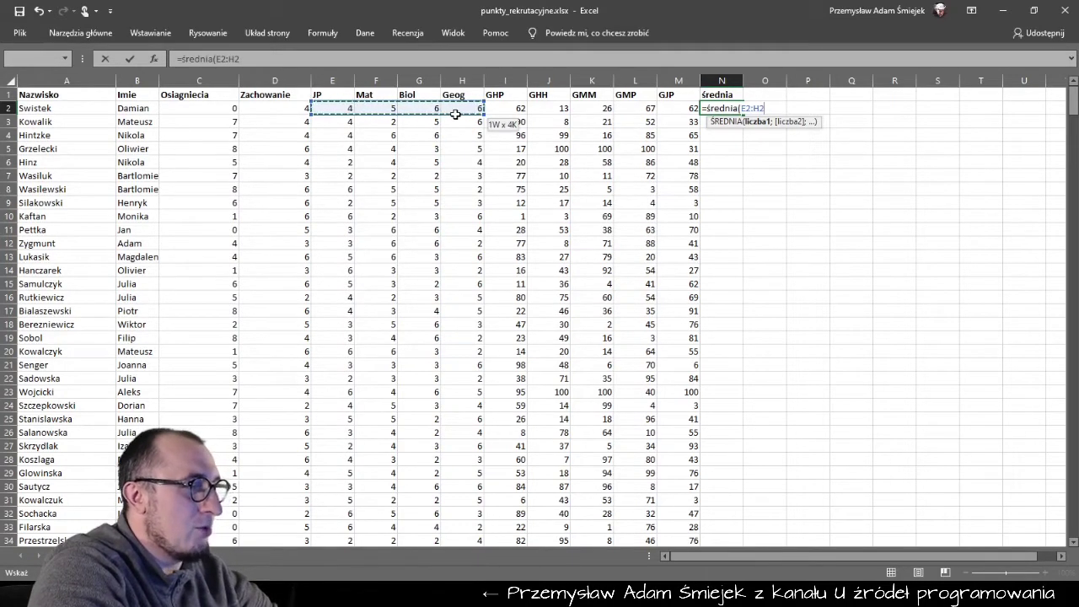
pyautogui.press('Return')
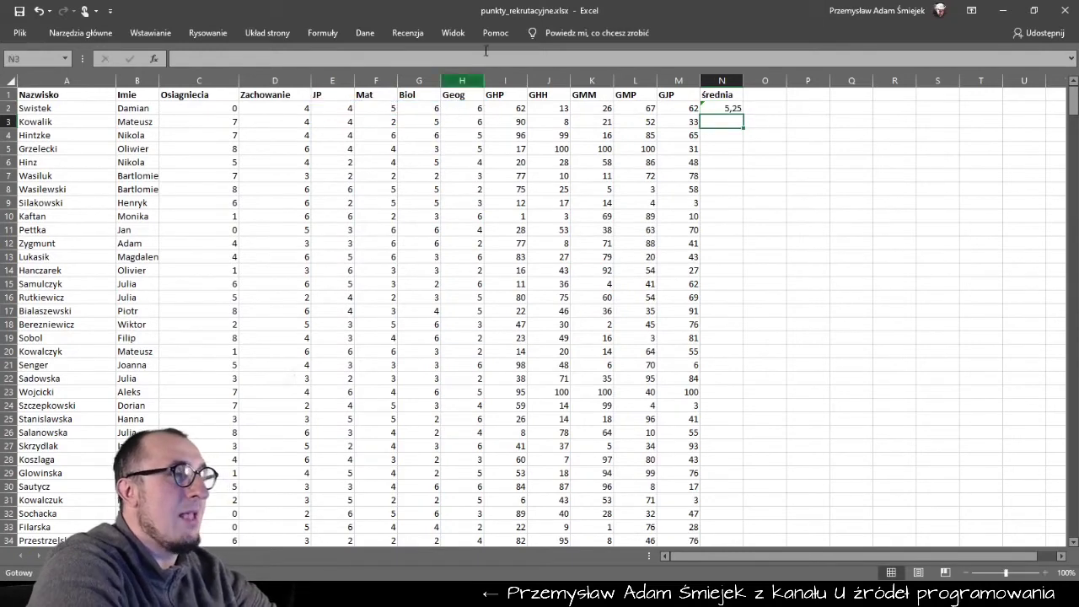
pyautogui.click(736, 110)
pyautogui.doubleClick(744, 112)
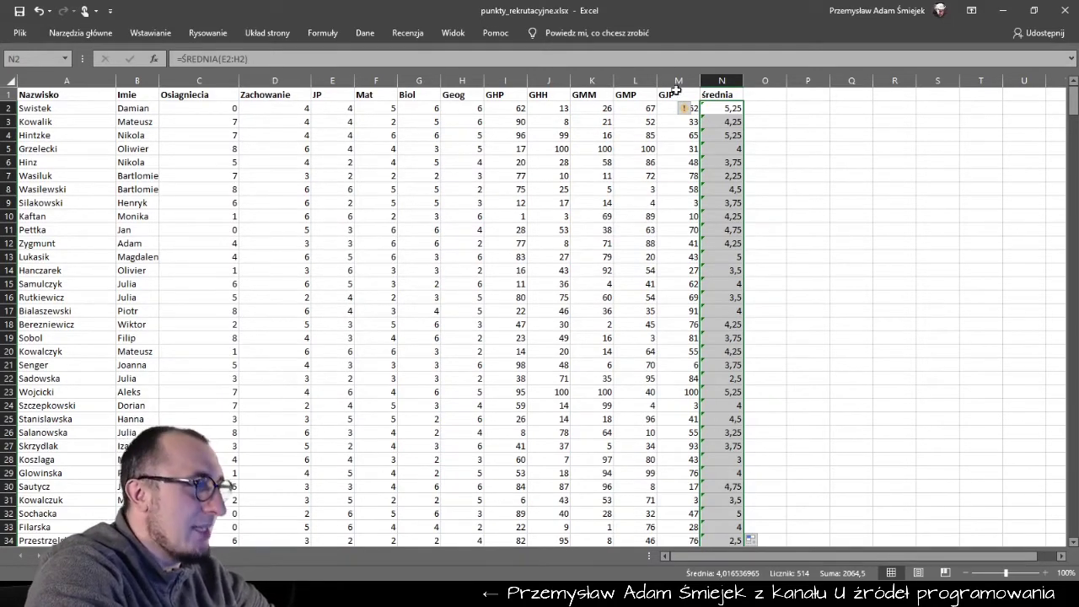
# Rename the column N heading to 'średnia przedmiotów'.
pyautogui.click(729, 94)
pyautogui.doubleClick(736, 94)
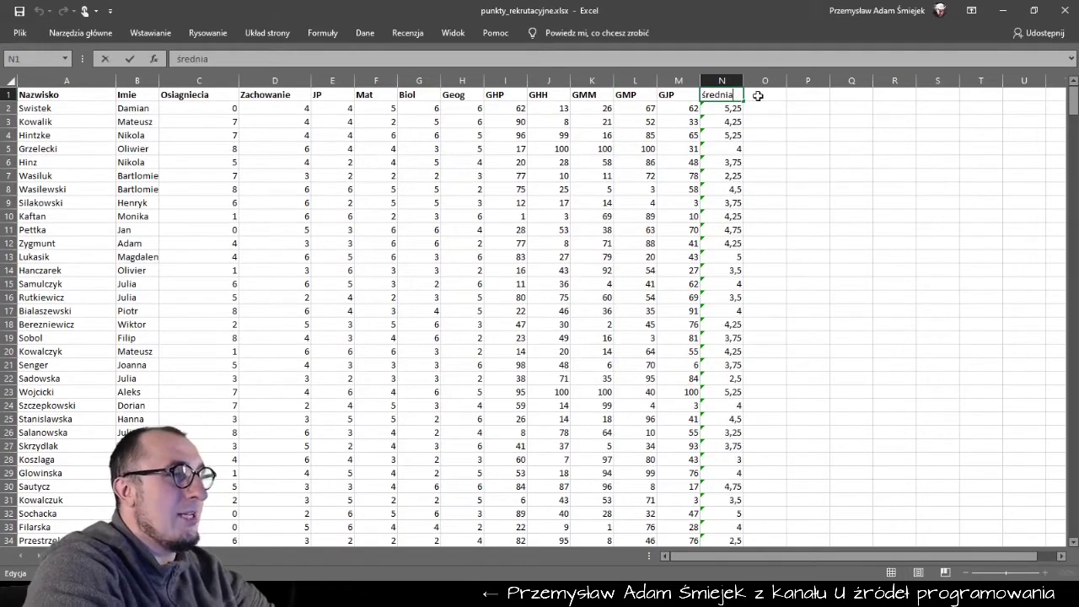
pyautogui.write('przedmiotów')
pyautogui.press('Return')
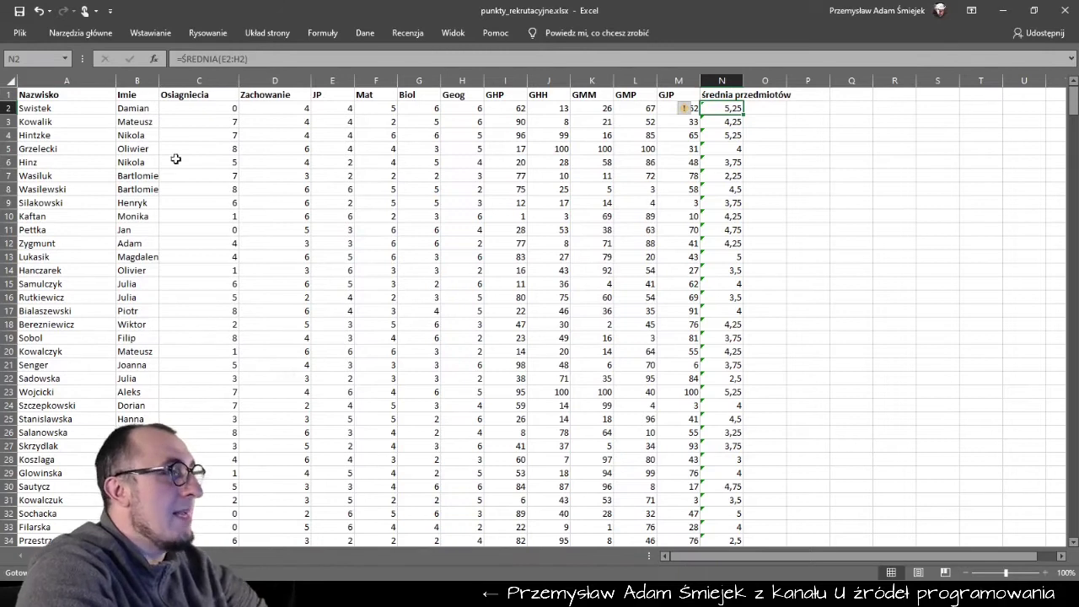
# Turn on wrap text and vertical centring for the whole sheet.
pyautogui.click(6, 81)
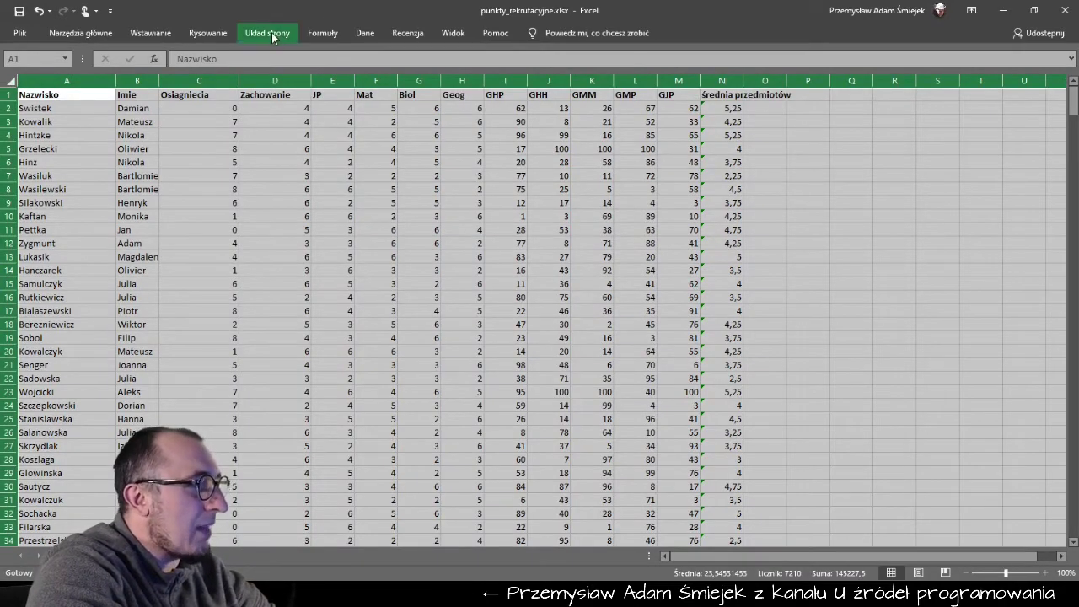
pyautogui.rightClick(287, 118)
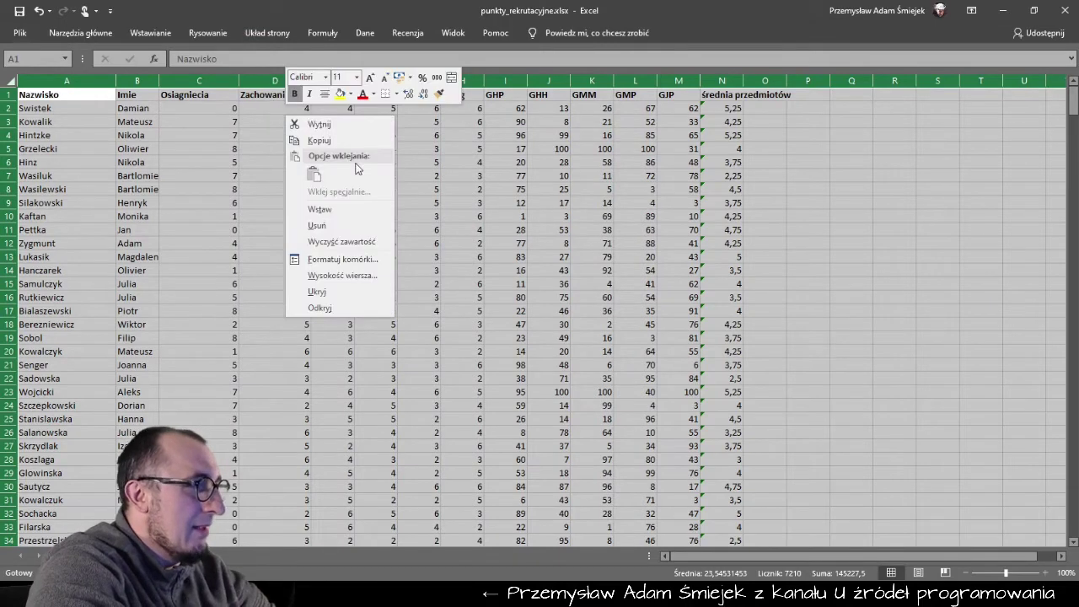
pyautogui.press('Escape')
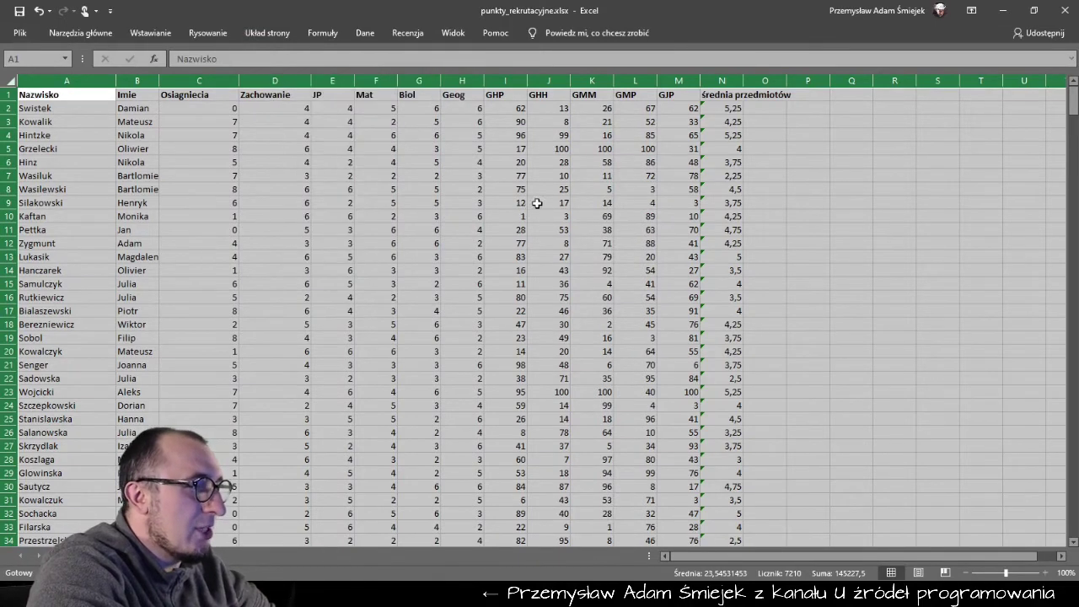
pyautogui.hotkey('ctrl', '1')
pyautogui.click(249, 124)
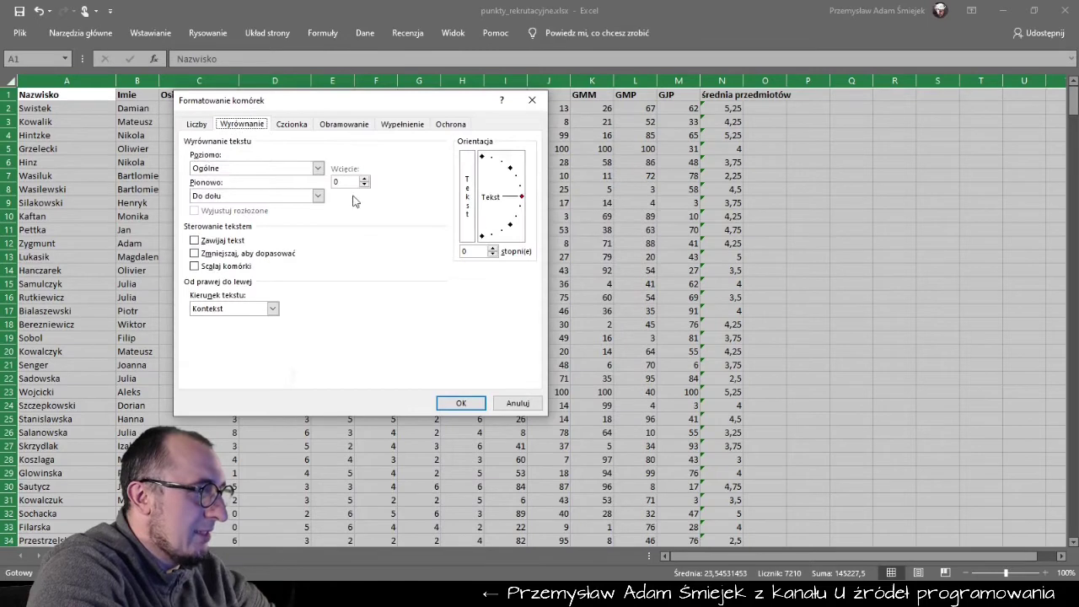
pyautogui.click(195, 240)
pyautogui.click(244, 196)
pyautogui.click(228, 218)
pyautogui.click(463, 405)
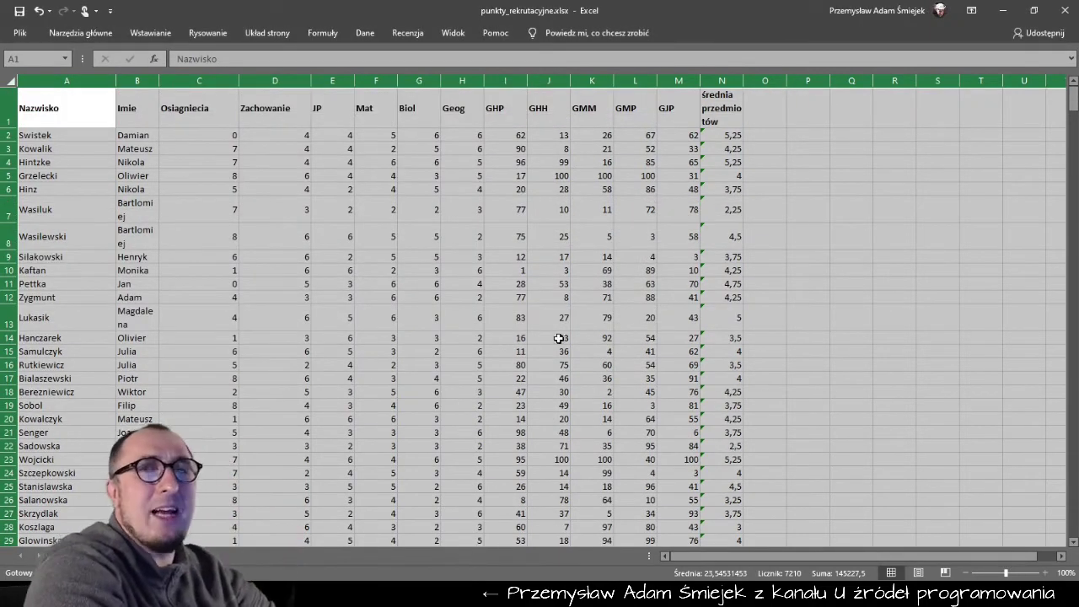
# Make the averages in column N bold.
pyautogui.click(761, 136)
pyautogui.click(729, 80)
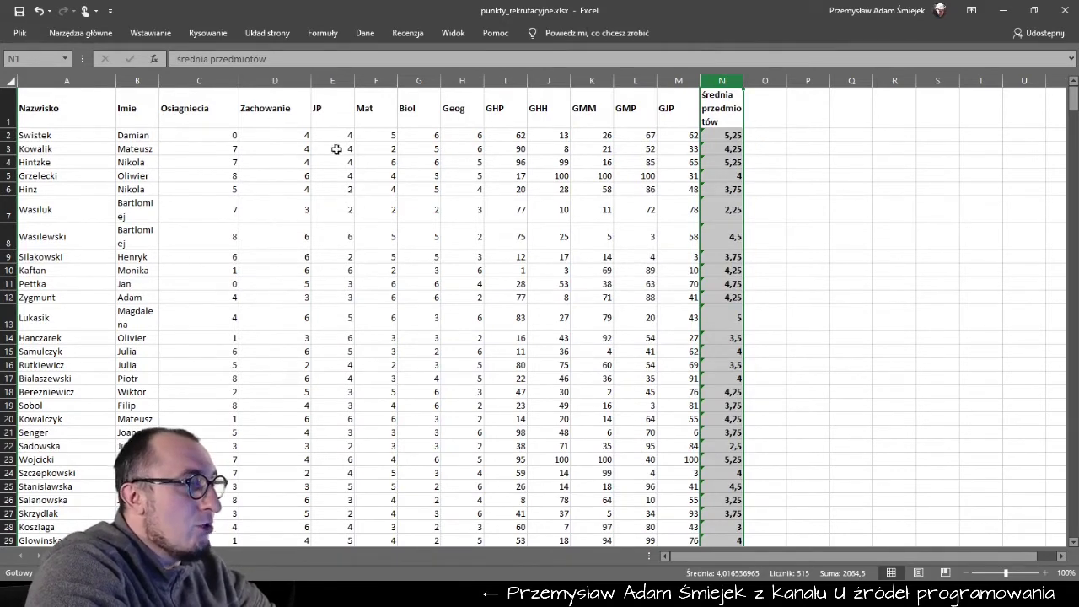
pyautogui.click(209, 136)
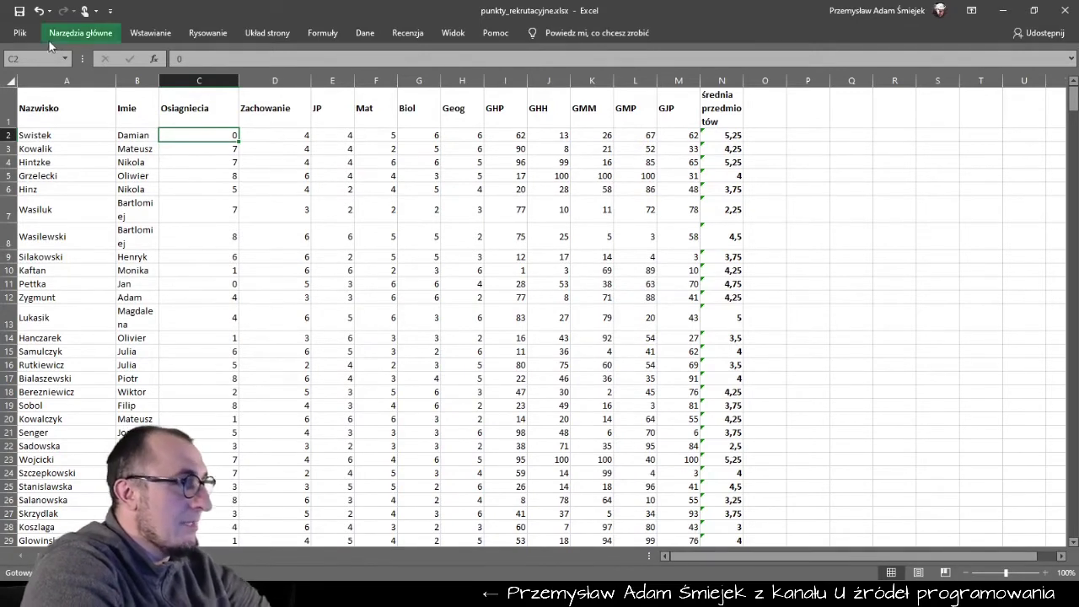
# Turn on AutoFilter for the table's header row from the Dane tab's Filtruj command.
pyautogui.click(41, 106)
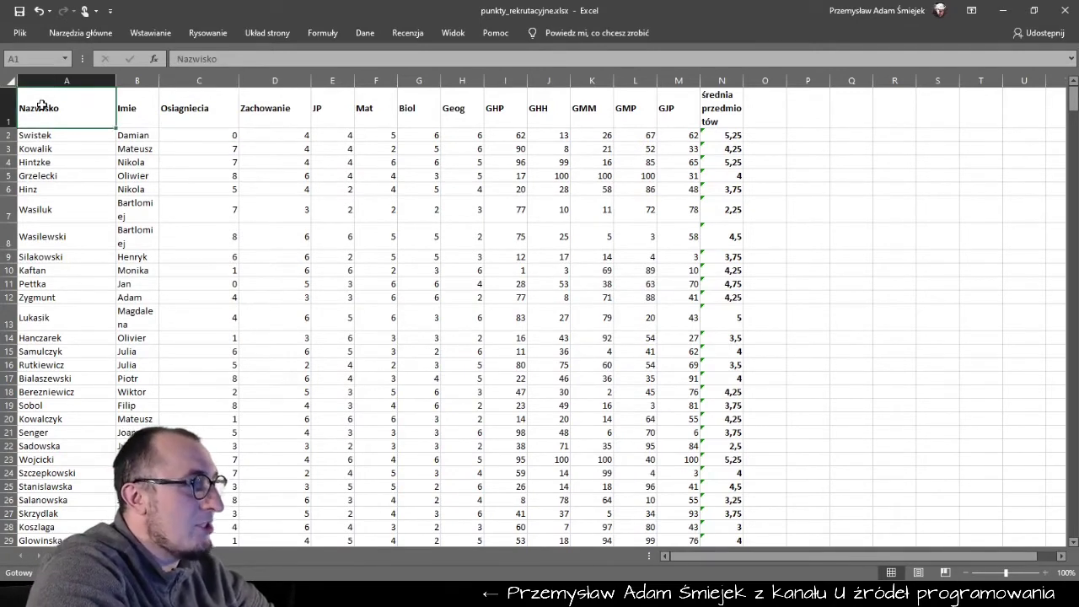
pyautogui.click(365, 34)
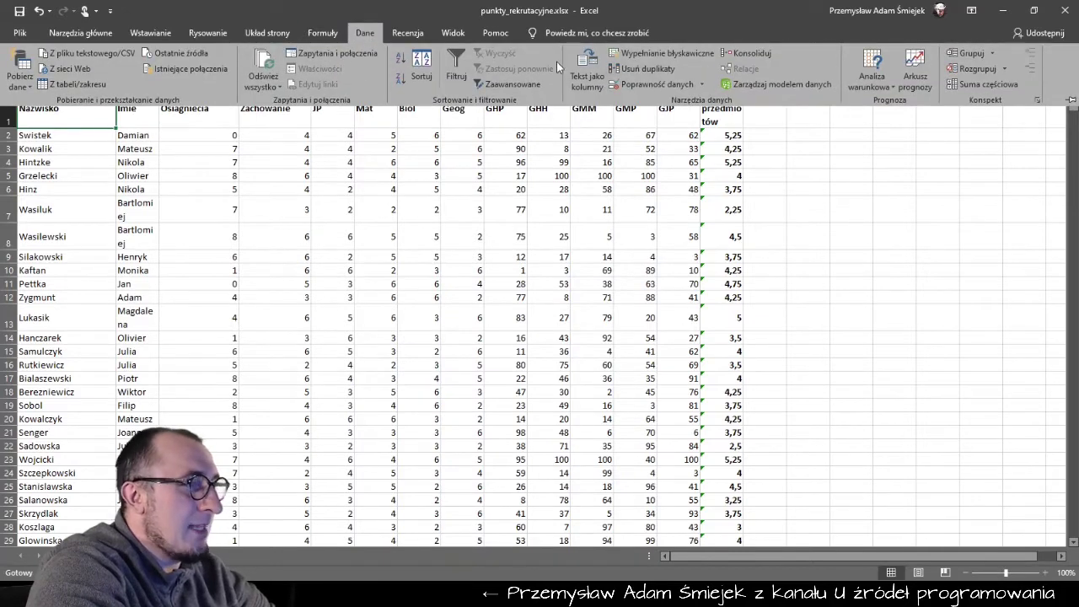
pyautogui.click(458, 66)
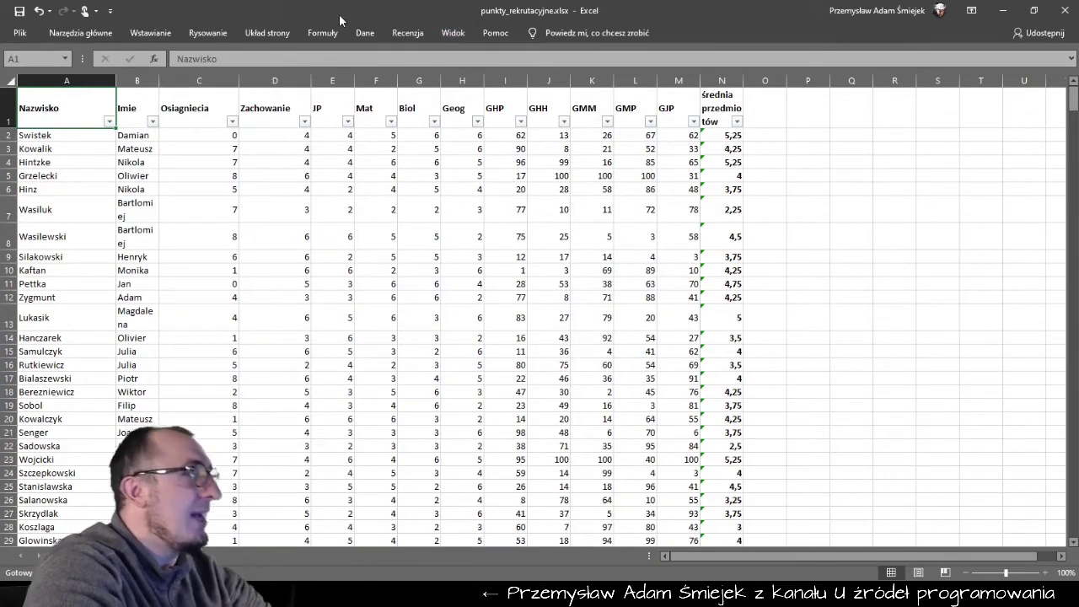
# Filter the Osiagniecia column to show only 0.
pyautogui.click(232, 123)
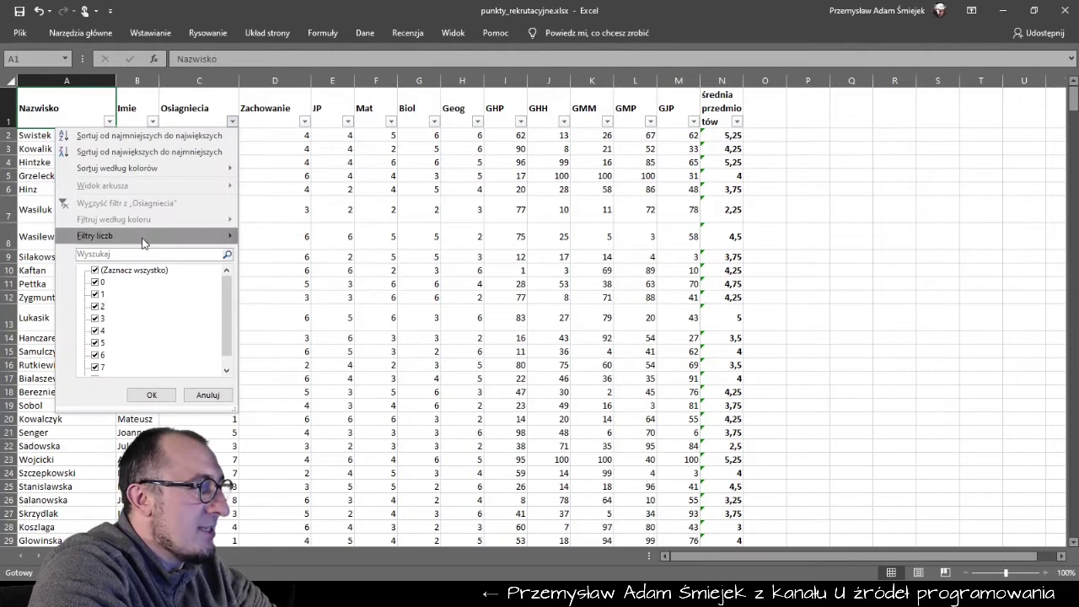
pyautogui.click(99, 273)
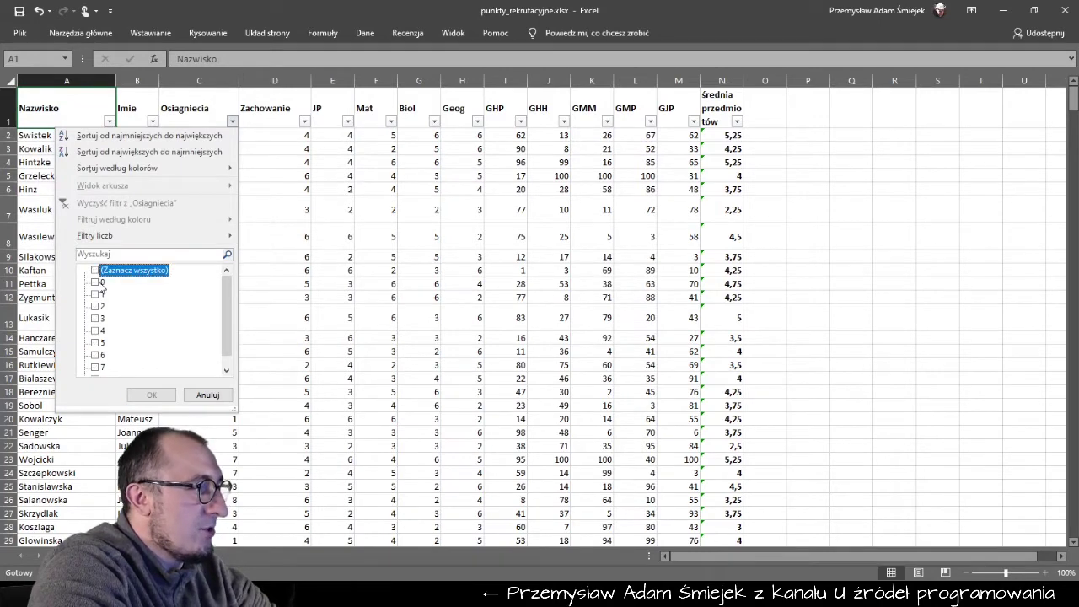
pyautogui.click(96, 283)
pyautogui.click(150, 395)
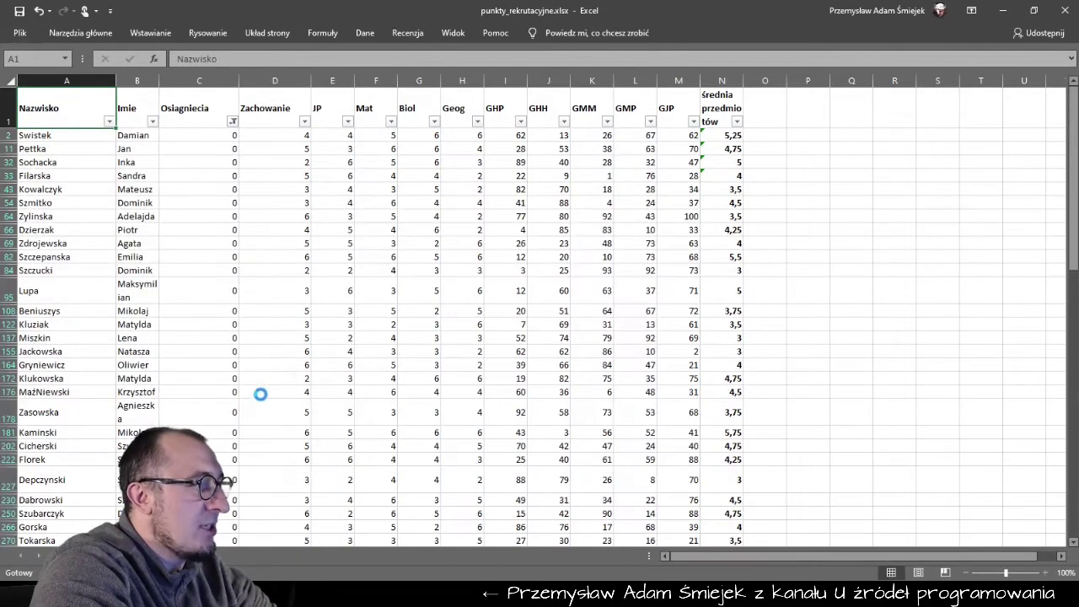
# Filter the Zachowanie column to show only grades 5 and 6.
pyautogui.click(305, 121)
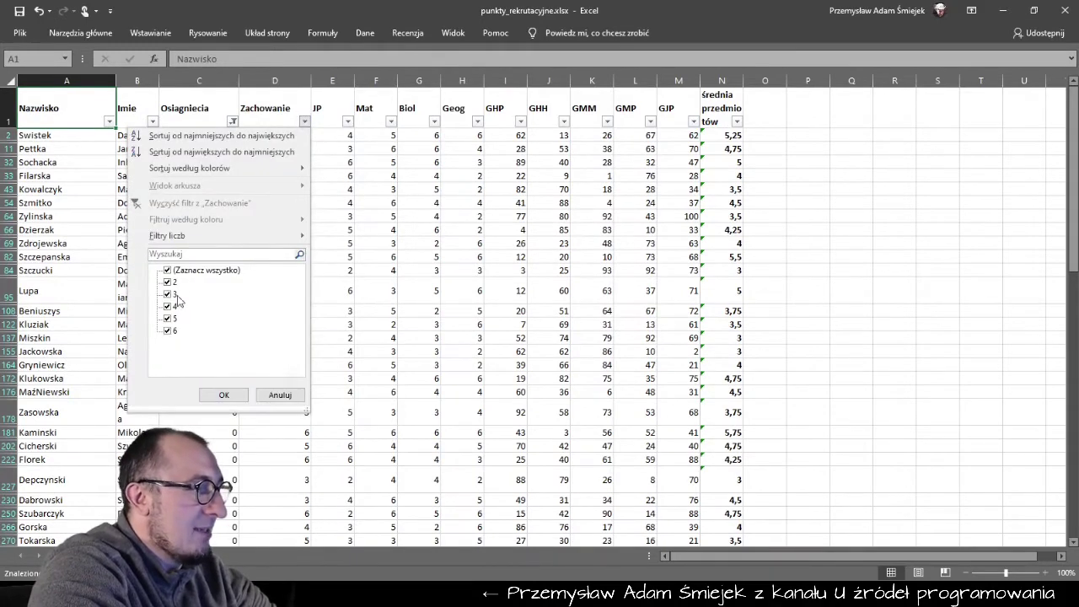
pyautogui.click(190, 271)
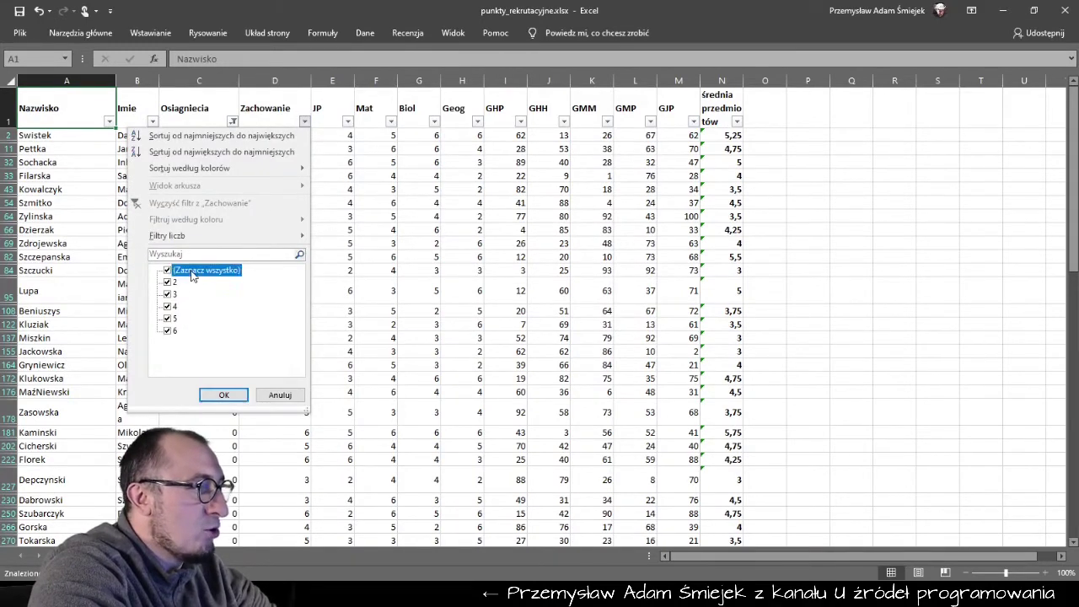
pyautogui.click(174, 318)
pyautogui.click(174, 331)
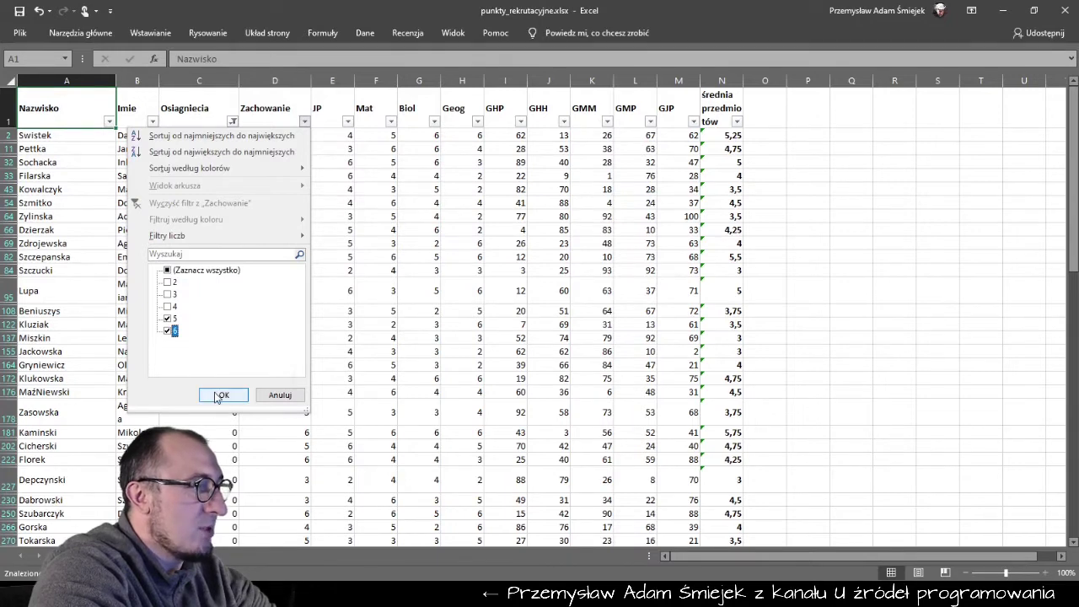
pyautogui.click(218, 396)
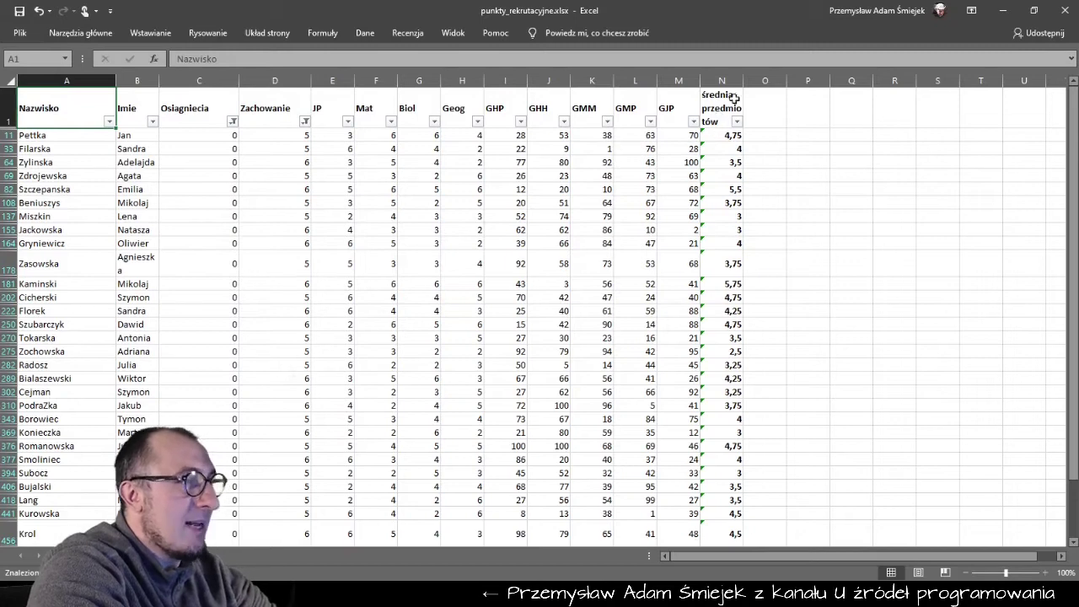
# Check the task PDF, then limit the średnia przedmiotów filter to averages 4,25 through 5,75.
pyautogui.hotkey('alt', 'Tab')
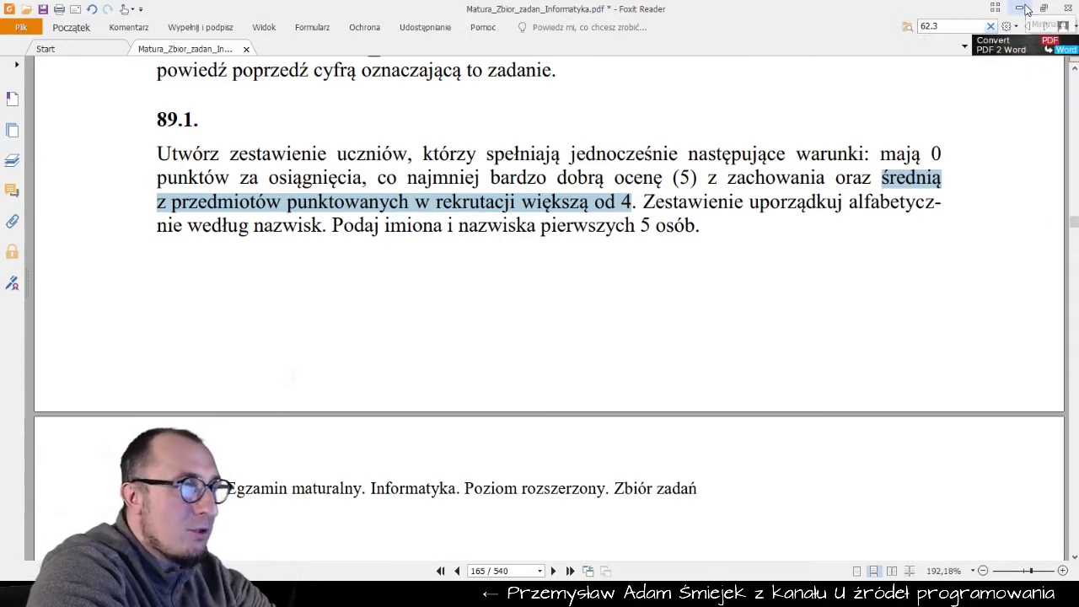
pyautogui.hotkey('alt', 'Tab')
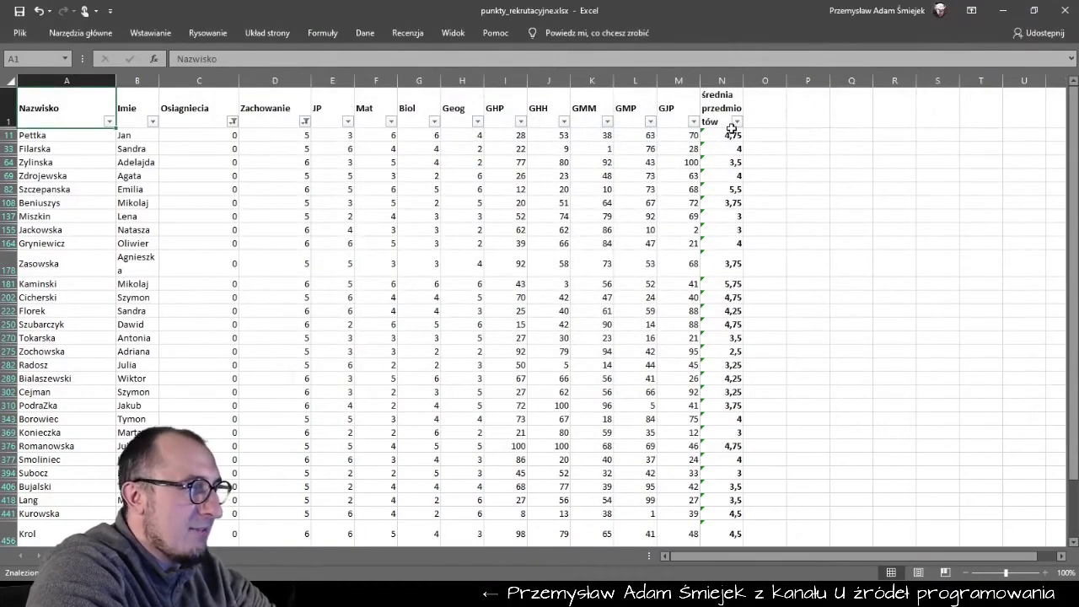
pyautogui.click(737, 122)
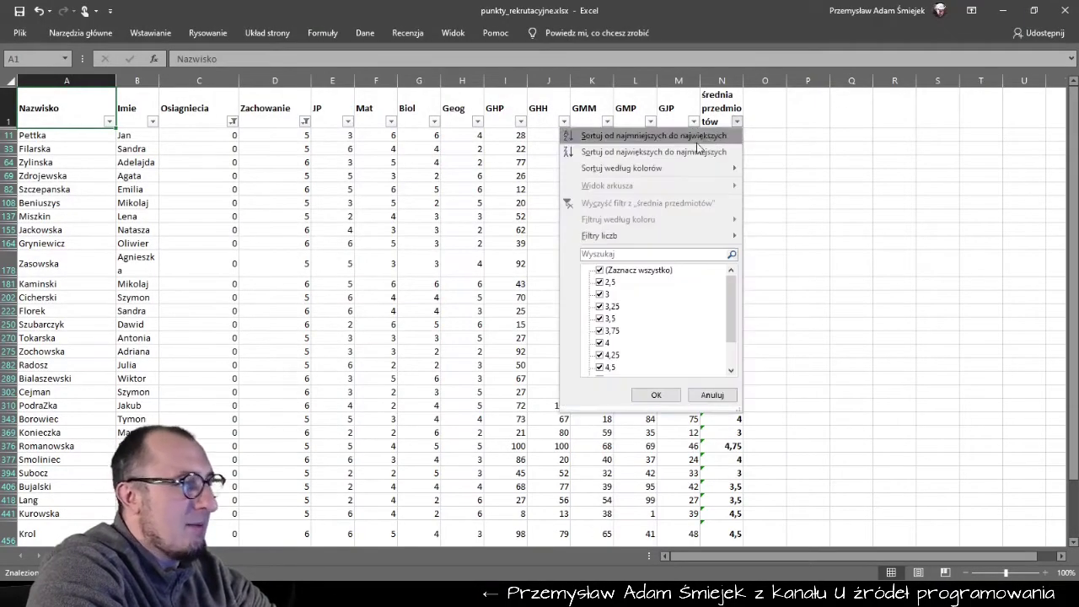
pyautogui.click(604, 271)
pyautogui.scroll(-1, 731, 338)
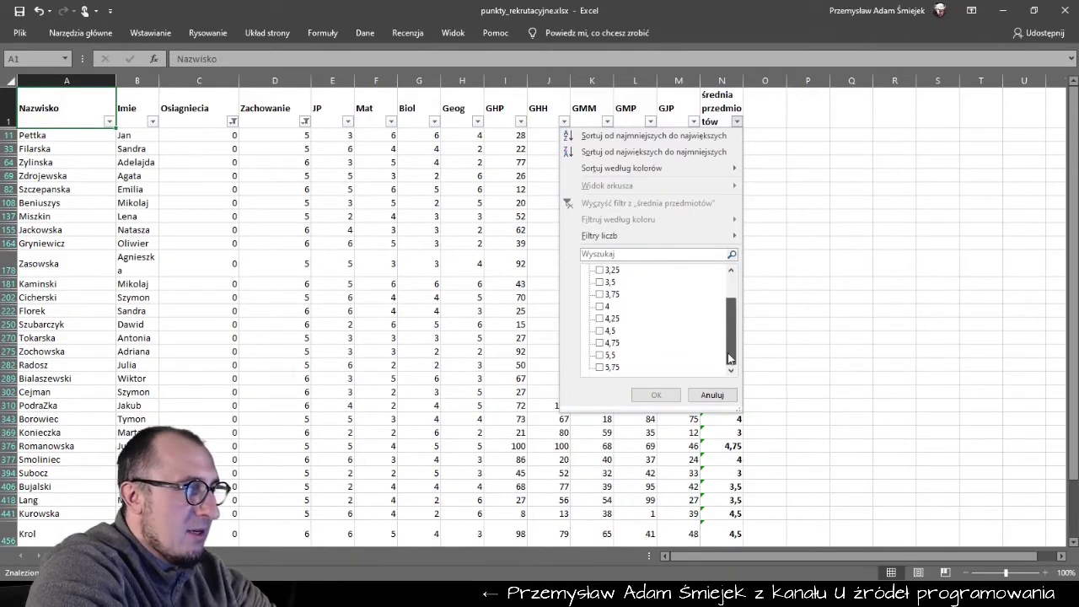
pyautogui.click(613, 369)
pyautogui.press('Up')
pyautogui.click(613, 342)
pyautogui.click(613, 330)
pyautogui.click(613, 318)
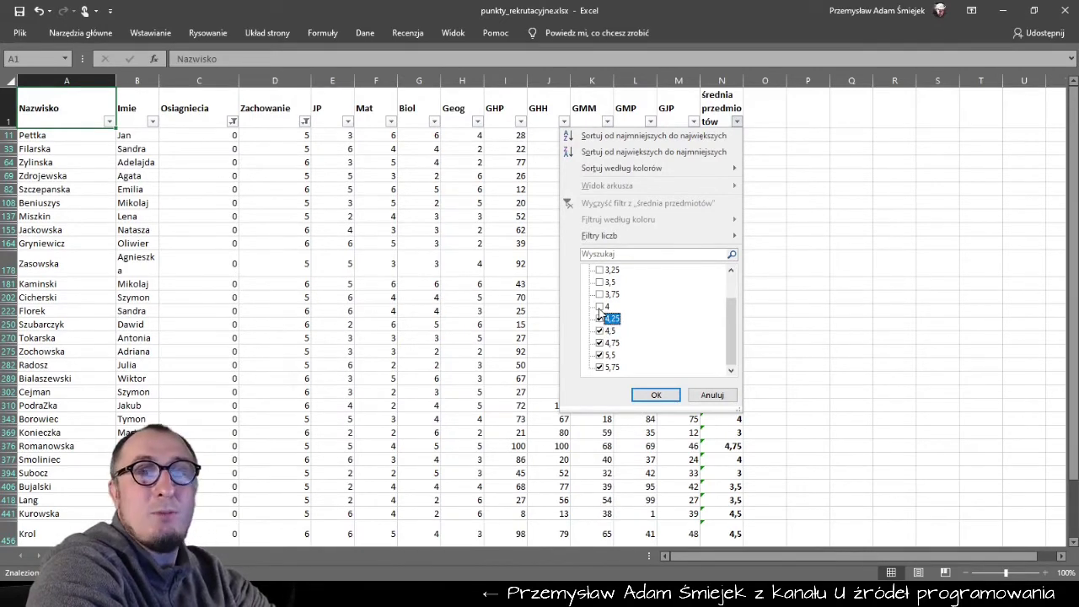
pyautogui.click(644, 393)
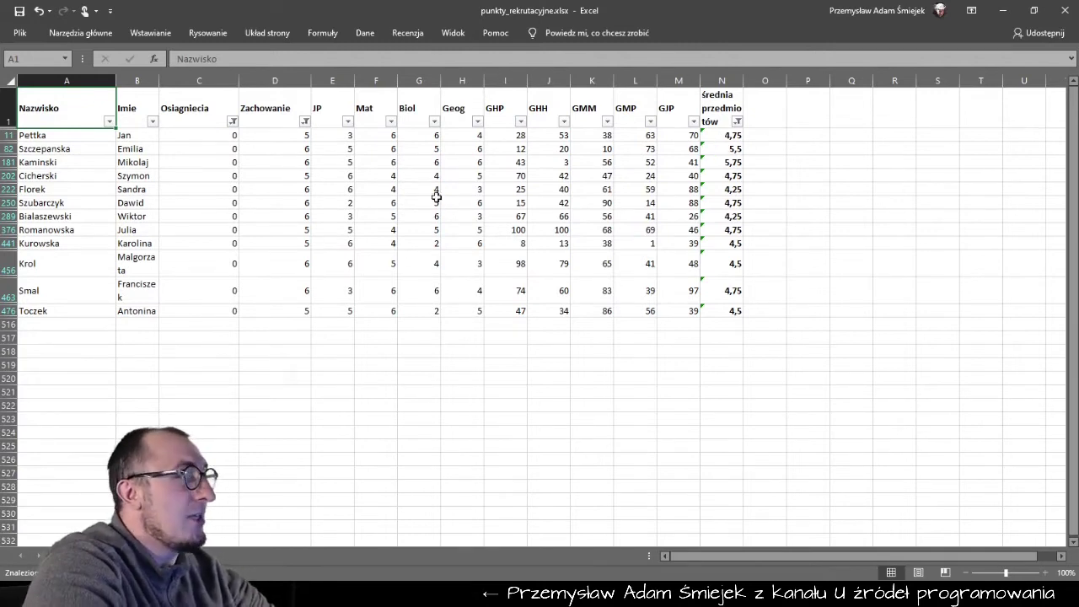
# Select the filtered student records and check the PDF's request for the first 5 names.
pyautogui.moveTo(58, 135)
pyautogui.mouseDown()
pyautogui.moveTo(358, 253)
pyautogui.moveTo(696, 294)
pyautogui.moveTo(739, 314)
pyautogui.mouseUp()
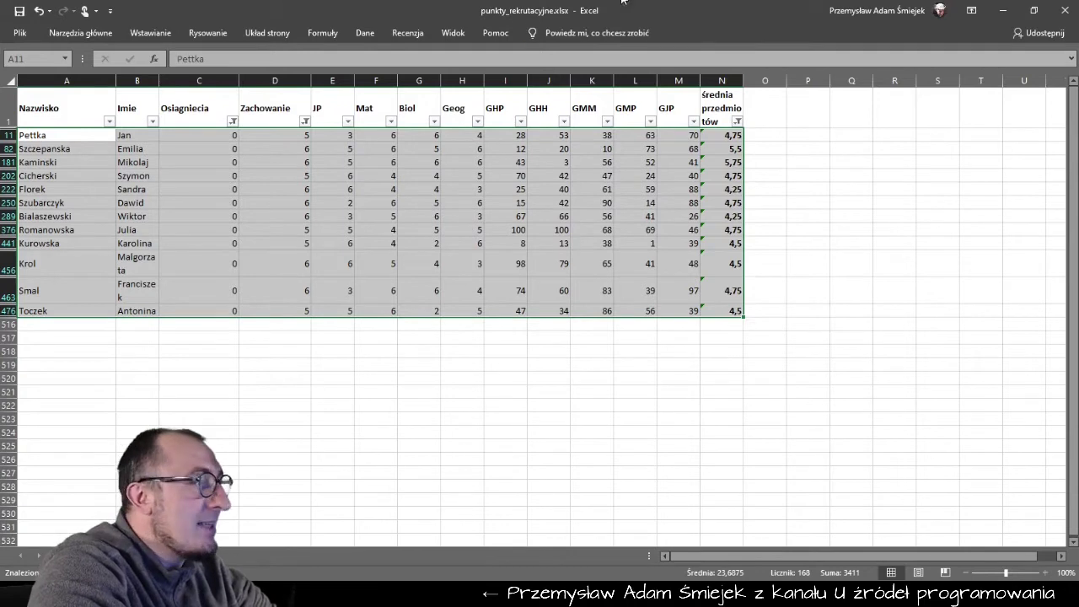
pyautogui.hotkey('alt', 'Tab')
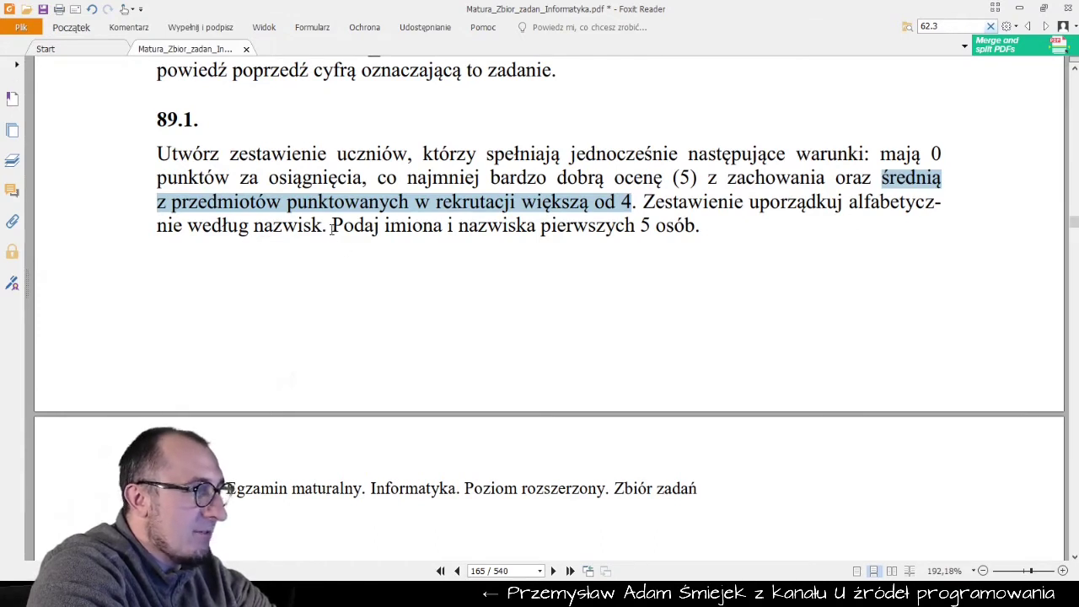
pyautogui.moveTo(332, 228); pyautogui.dragTo(705, 227)
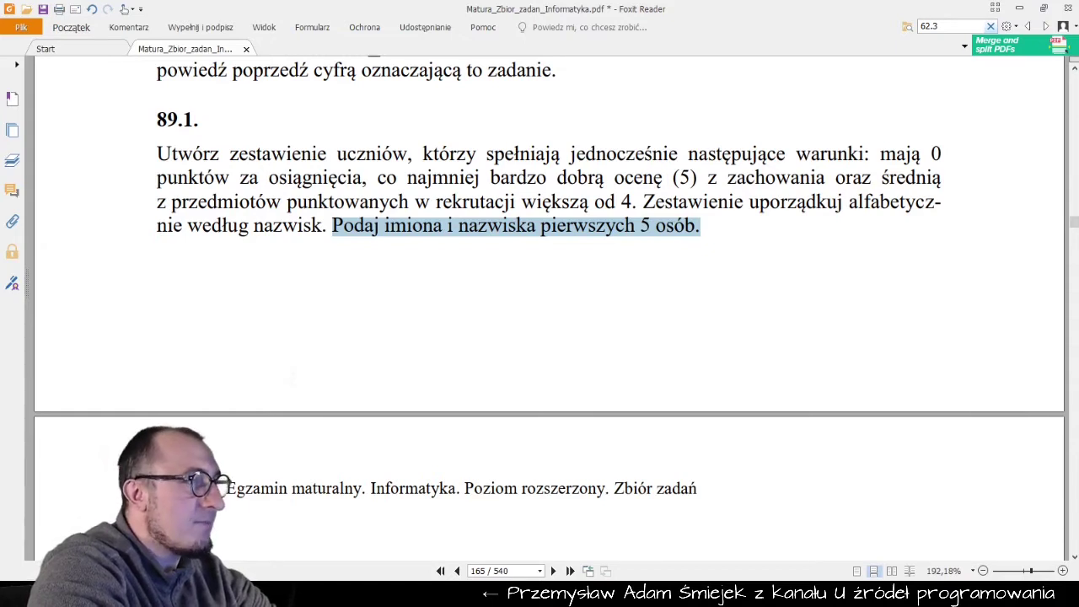
pyautogui.hotkey('alt', 'Tab')
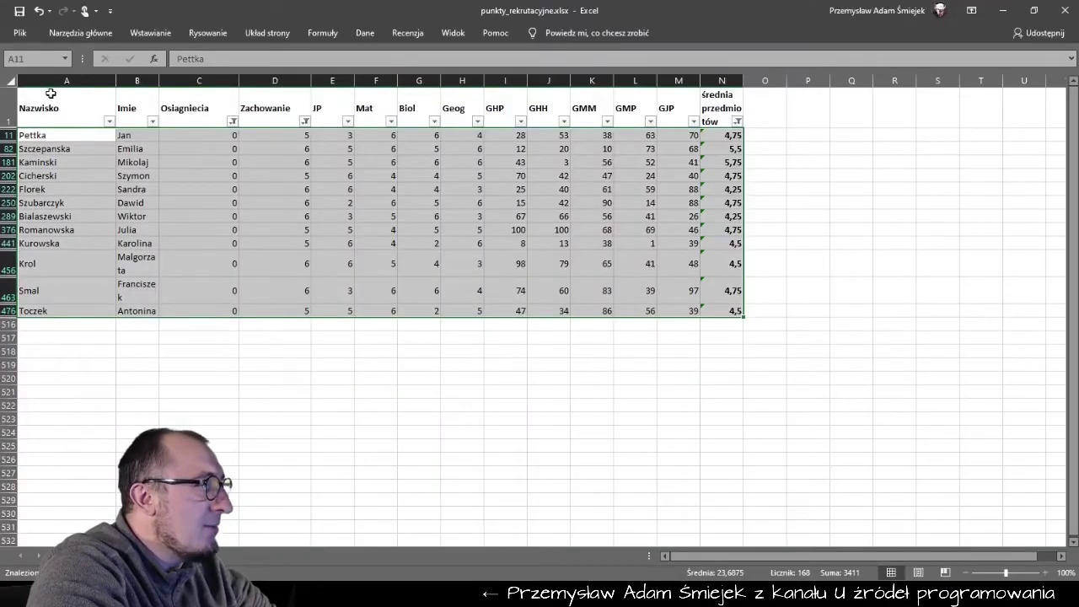
# Sort the table by Nazwisko, A to Z, using Dane > Sortuj.
pyautogui.click(40, 108)
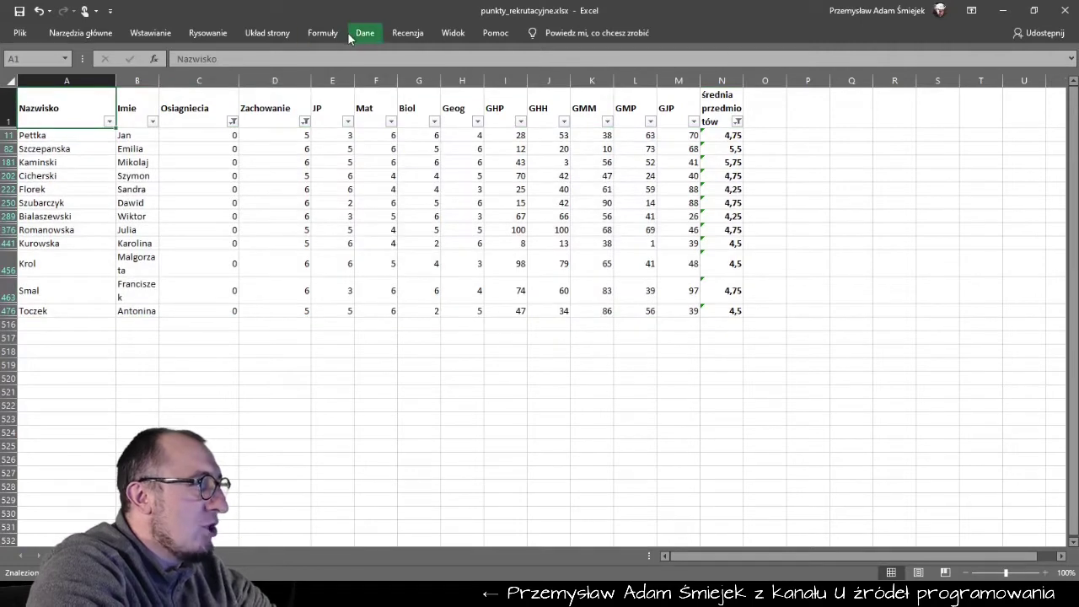
pyautogui.click(349, 32)
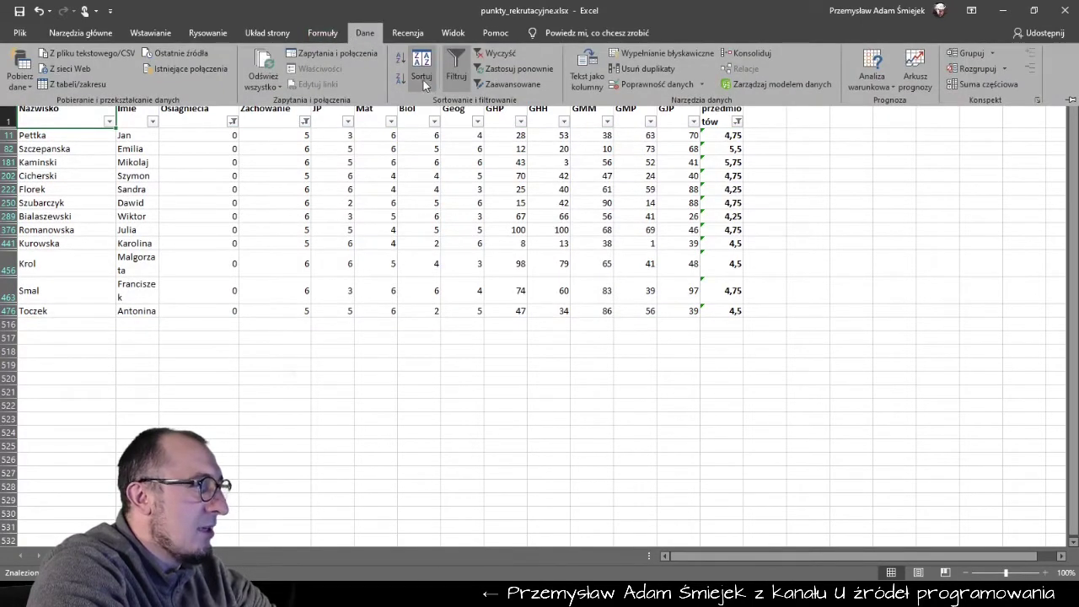
pyautogui.click(430, 76)
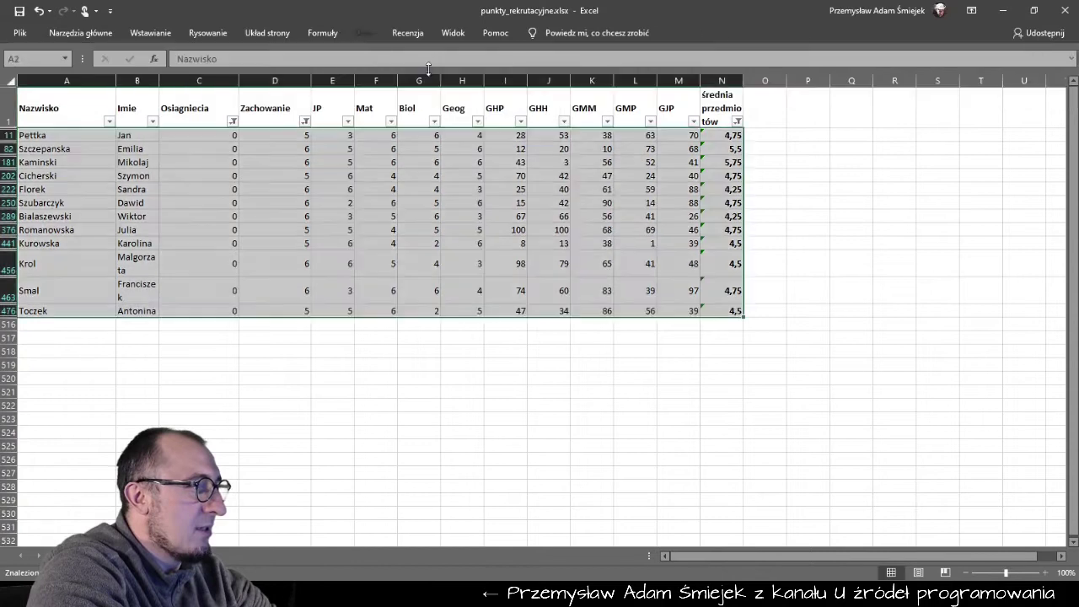
pyautogui.click(444, 245)
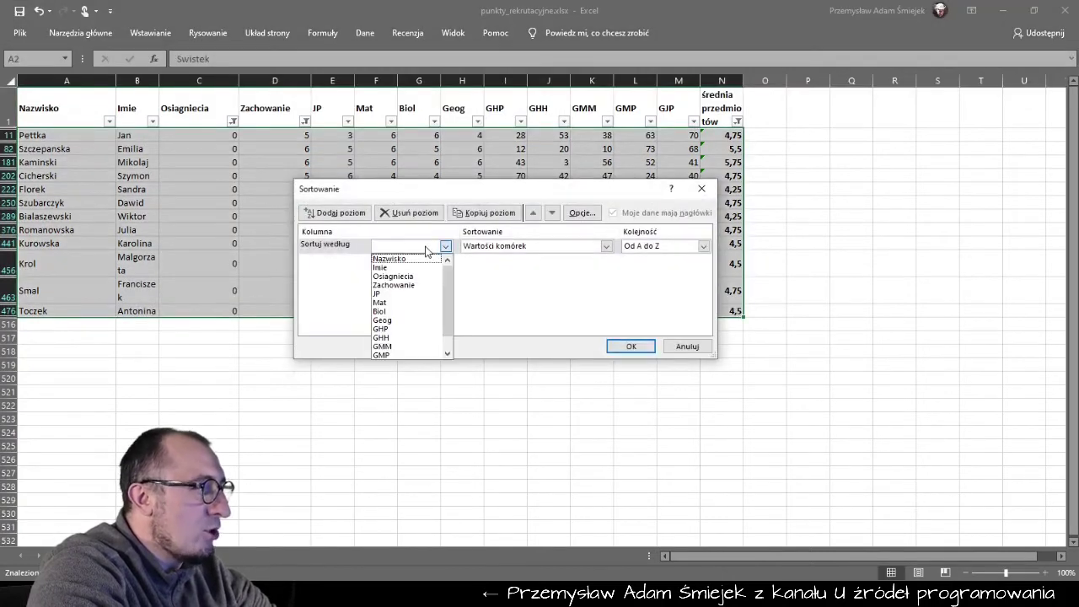
pyautogui.click(416, 260)
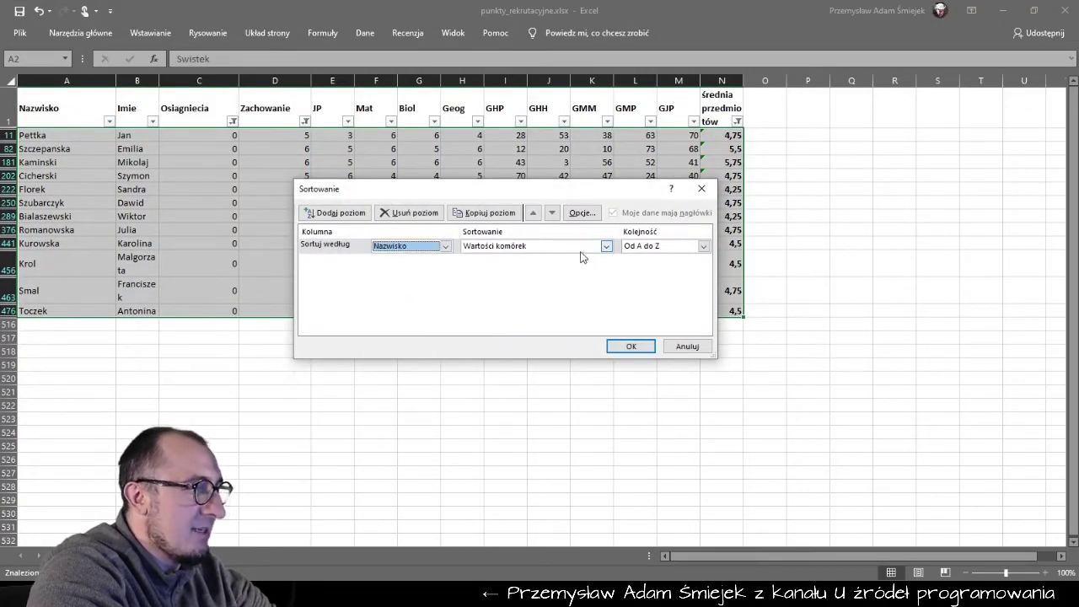
pyautogui.click(632, 346)
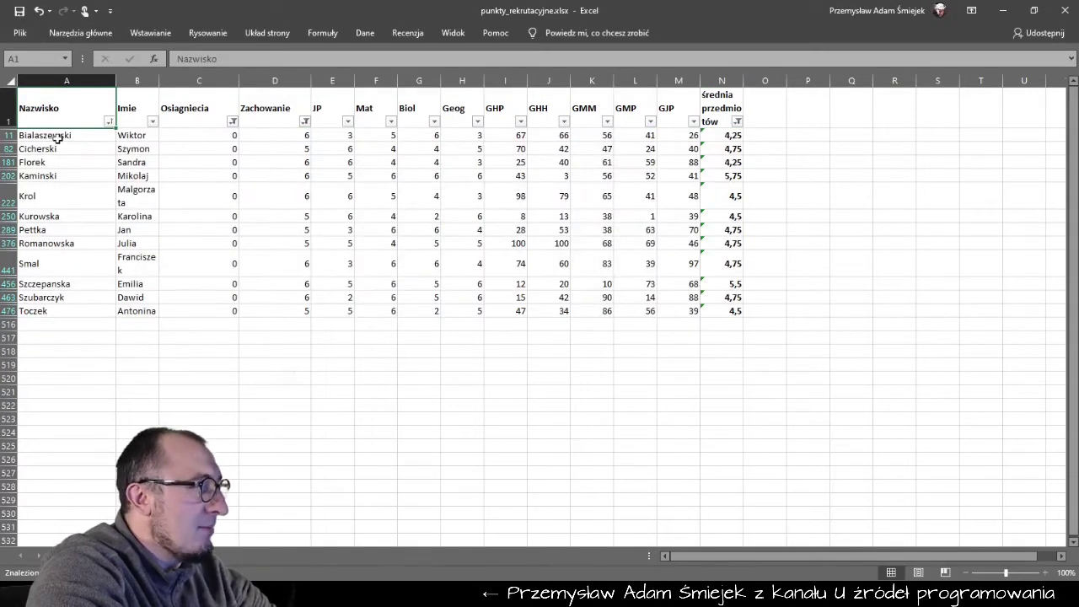
# Copy the header row and the first five sorted students.
pyautogui.click(57, 137)
pyautogui.click(55, 149)
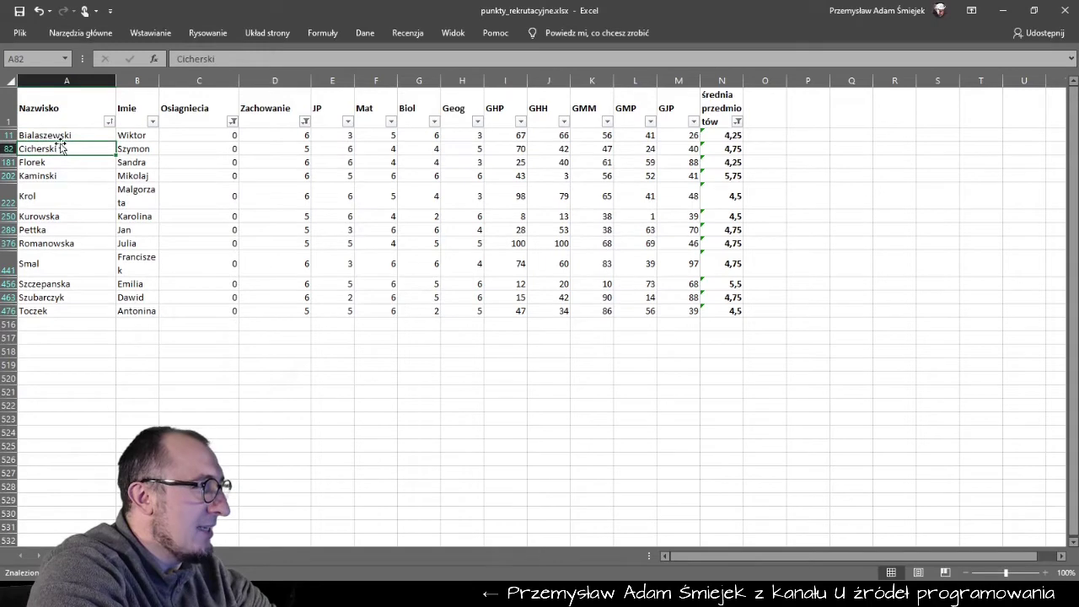
pyautogui.moveTo(61, 138)
pyautogui.mouseDown()
pyautogui.moveTo(95, 176)
pyautogui.moveTo(118, 149)
pyautogui.mouseUp()
pyautogui.click(282, 148)
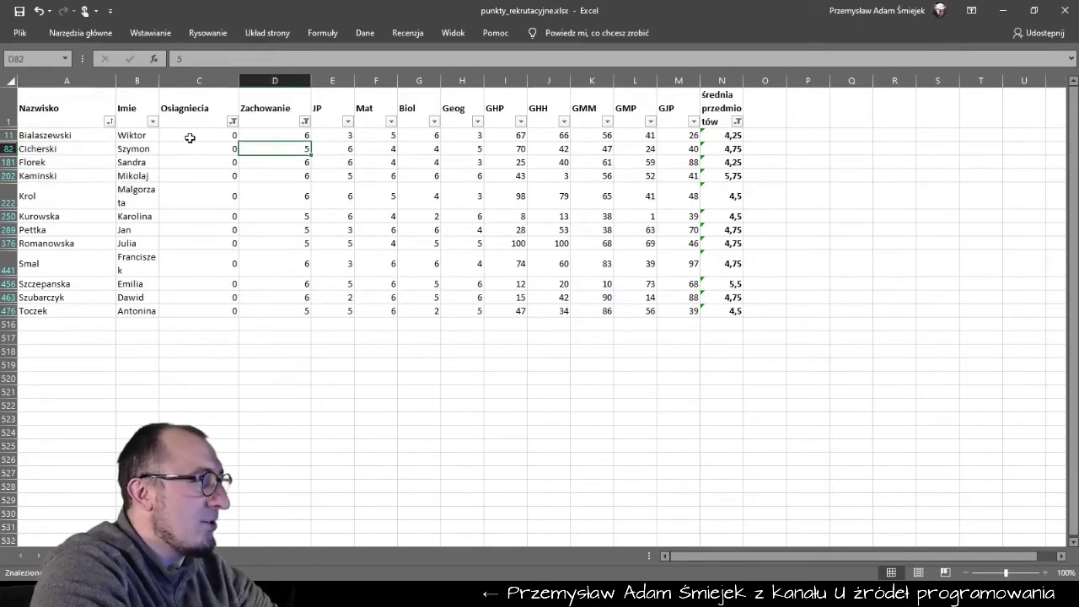
pyautogui.moveTo(40, 115)
pyautogui.mouseDown()
pyautogui.moveTo(540, 143)
pyautogui.moveTo(506, 198)
pyautogui.mouseUp()
pyautogui.hotkey('ctrl', 'c')
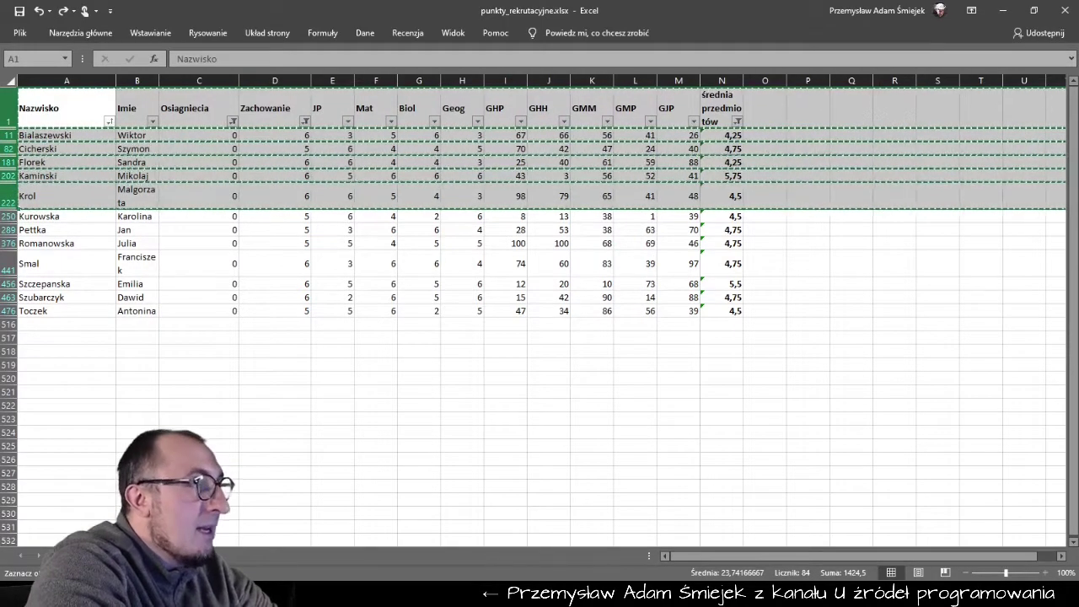
# Review the task PDF, then paste the copied rows into wyniki_punkty.txt in Notepad++.
pyautogui.hotkey('alt', 'Tab')
pyautogui.scroll(3, 582, 174)
pyautogui.scroll(4, 582, 174)
pyautogui.scroll(5, 581, 175)
pyautogui.scroll(1, 582, 174)
pyautogui.scroll(2, 581, 174)
pyautogui.scroll(5, 581, 174)
pyautogui.scroll(3, 581, 174)
pyautogui.scroll(3, 582, 175)
pyautogui.scroll(5, 582, 175)
pyautogui.scroll(4, 581, 175)
pyautogui.scroll(2, 582, 174)
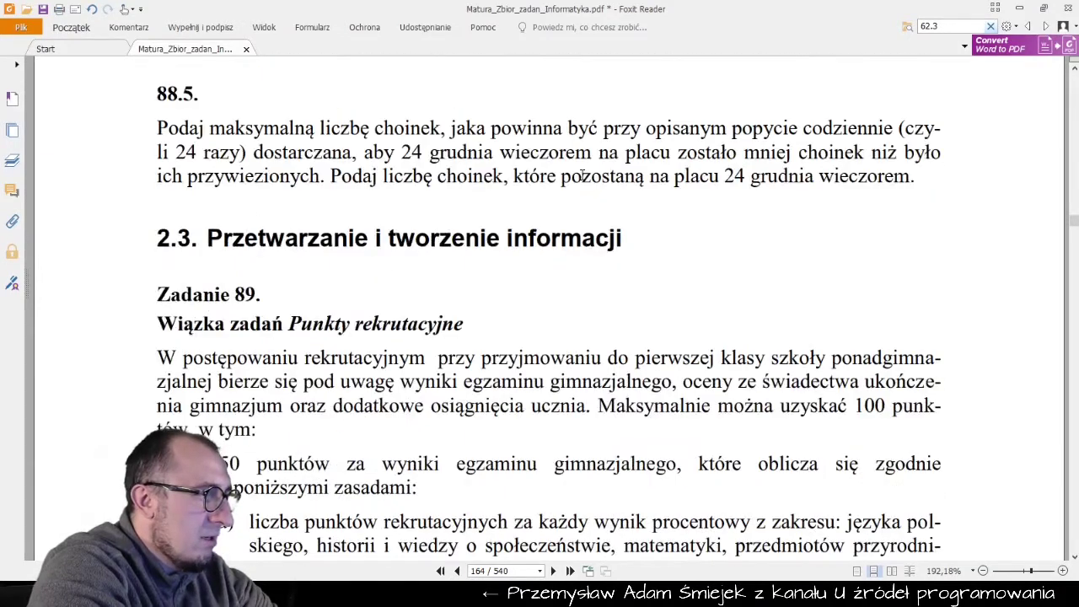
pyautogui.scroll(-3, 581, 174)
pyautogui.scroll(-3, 582, 174)
pyautogui.scroll(-8, 582, 175)
pyautogui.scroll(-10, 582, 175)
pyautogui.scroll(-3, 582, 175)
pyautogui.scroll(-3, 582, 175)
pyautogui.scroll(-4, 582, 175)
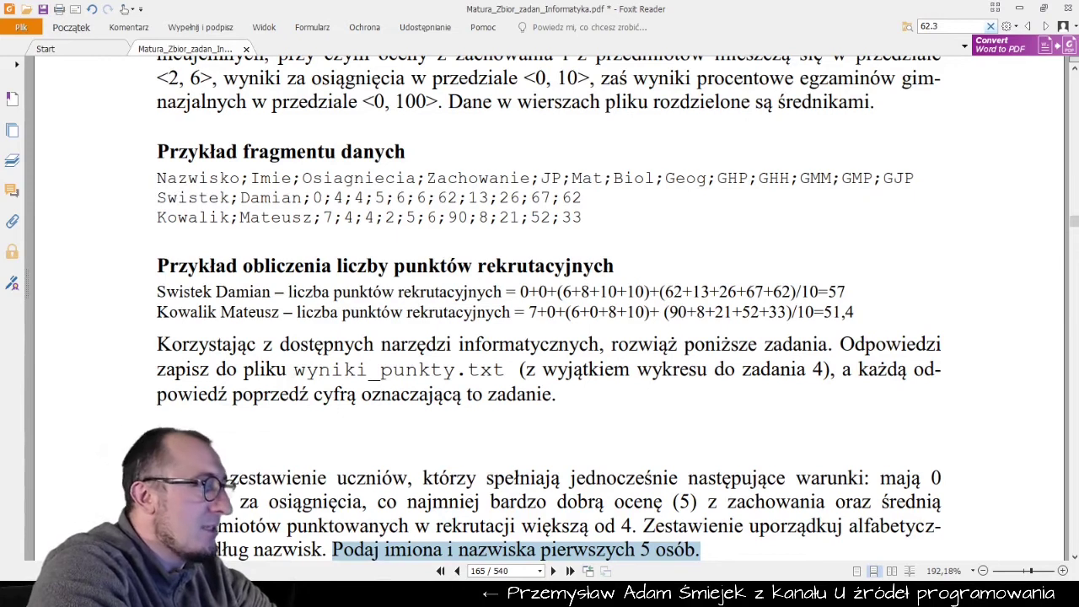
pyautogui.hotkey('ctrl', 'v')
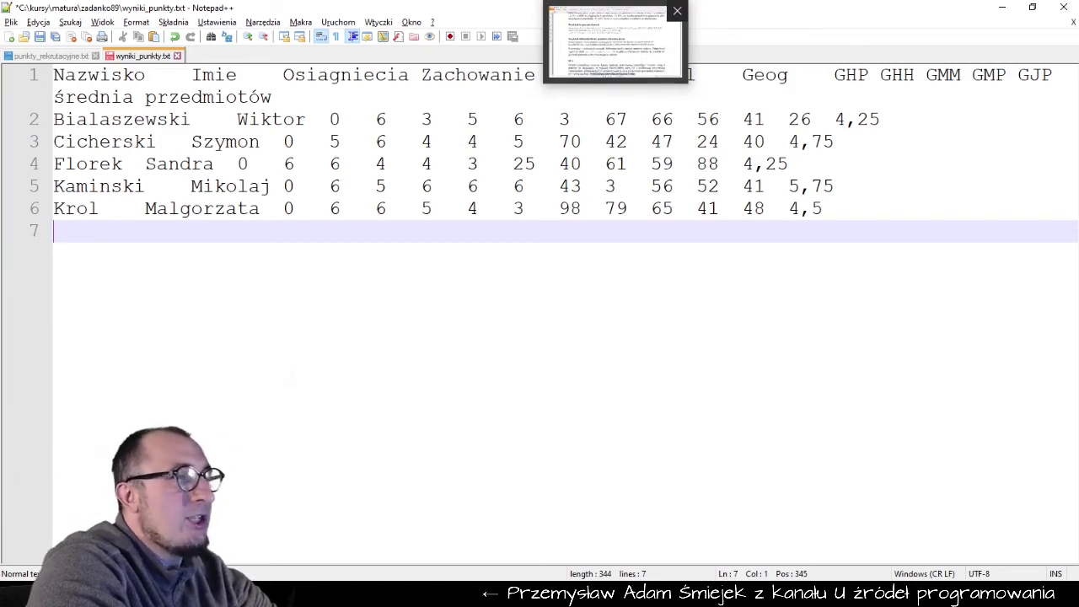
# Re-read the task PDF, then add the label 1 above the pasted table in wyniki_punkty.txt.
pyautogui.click(615, 42)
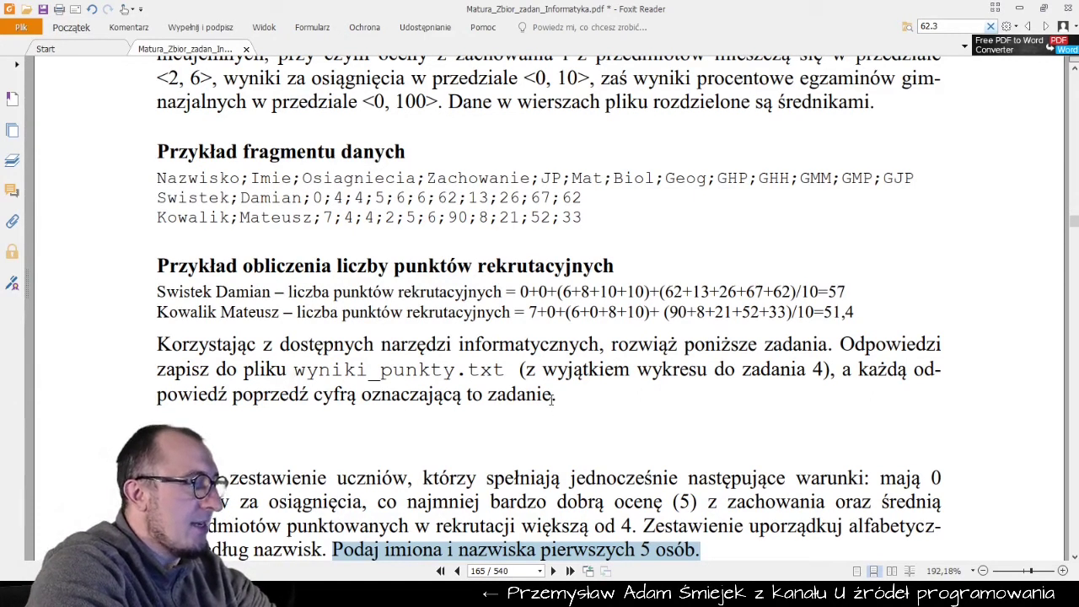
pyautogui.scroll(-2, 444, 417)
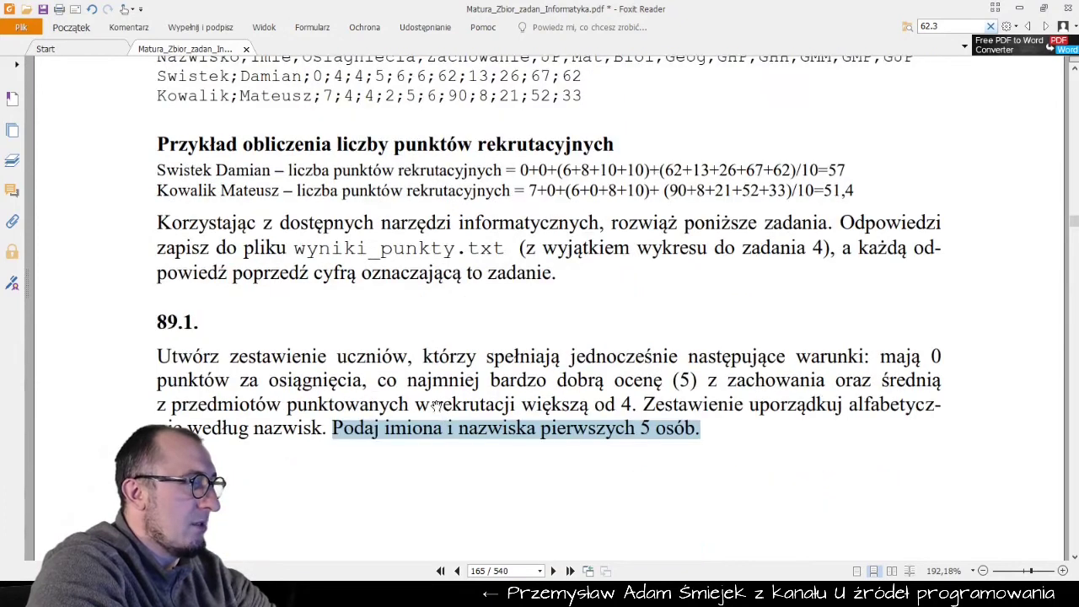
pyautogui.hotkey('alt', 'Tab')
pyautogui.press('Up')
pyautogui.press('Up')
pyautogui.press('Up')
pyautogui.press('Up')
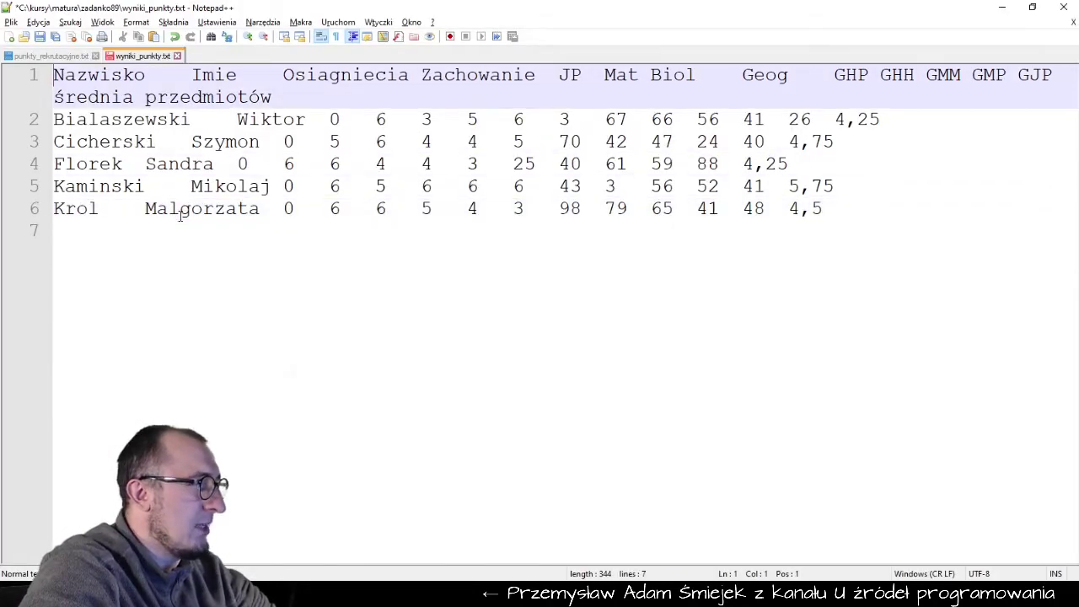
pyautogui.press('Return')
pyautogui.press('Up')
pyautogui.write('1')
pyautogui.press('Return')
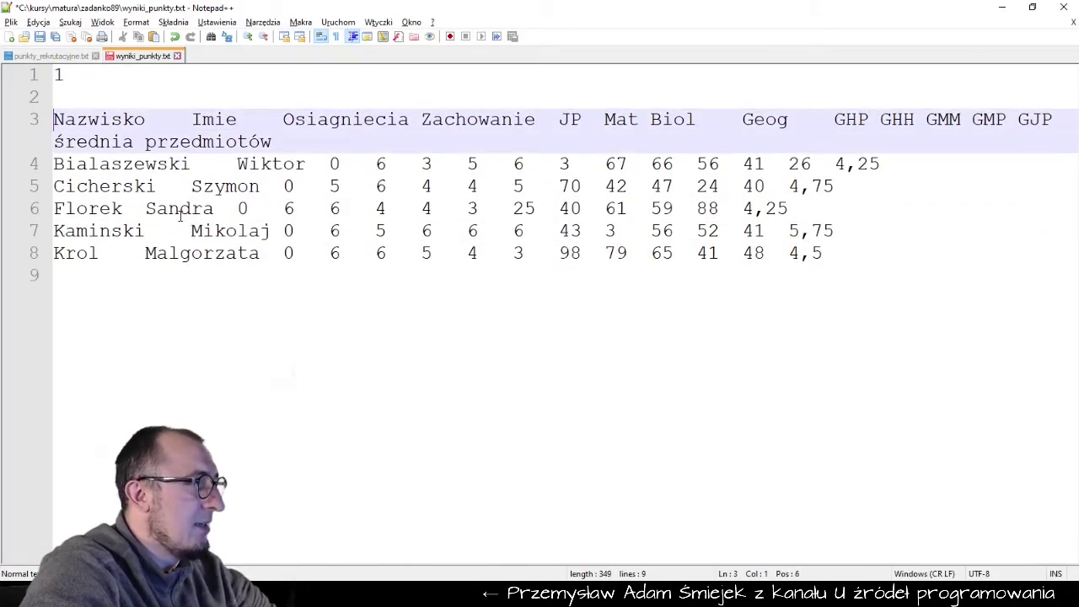
pyautogui.press('Down')
pyautogui.press('Down')
pyautogui.press('Down')
pyautogui.press('Down')
pyautogui.press('Down')
pyautogui.press('Return')
pyautogui.press('Return')
pyautogui.press('Return')
pyautogui.press('Return')
pyautogui.press('Return')
pyautogui.press('Return')
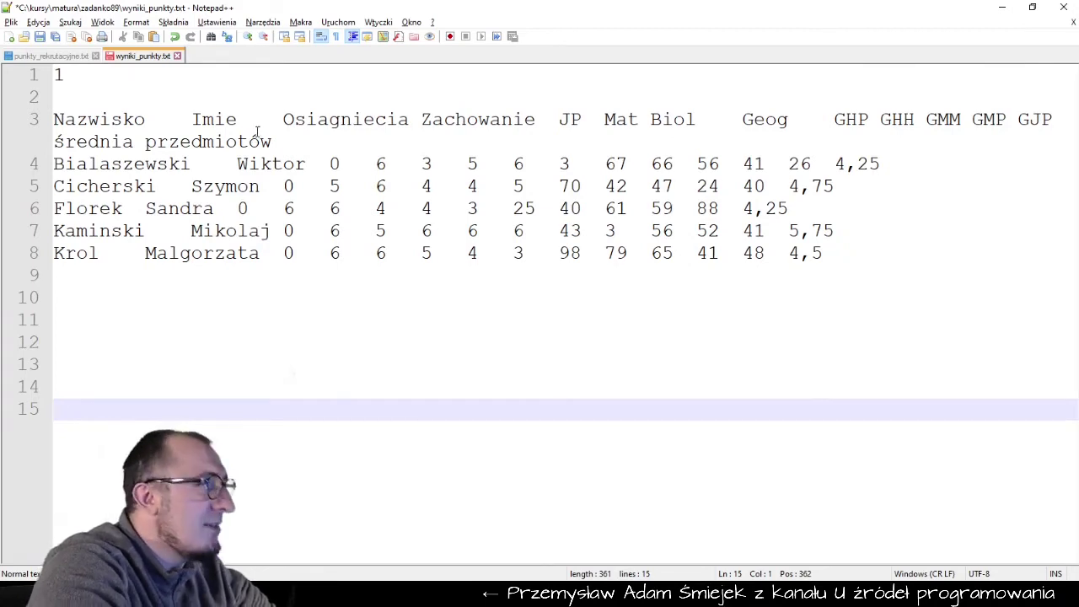
# Clear the file so it holds only the label 1 followed by a blank line.
pyautogui.hotkey('alt', 'Tab')
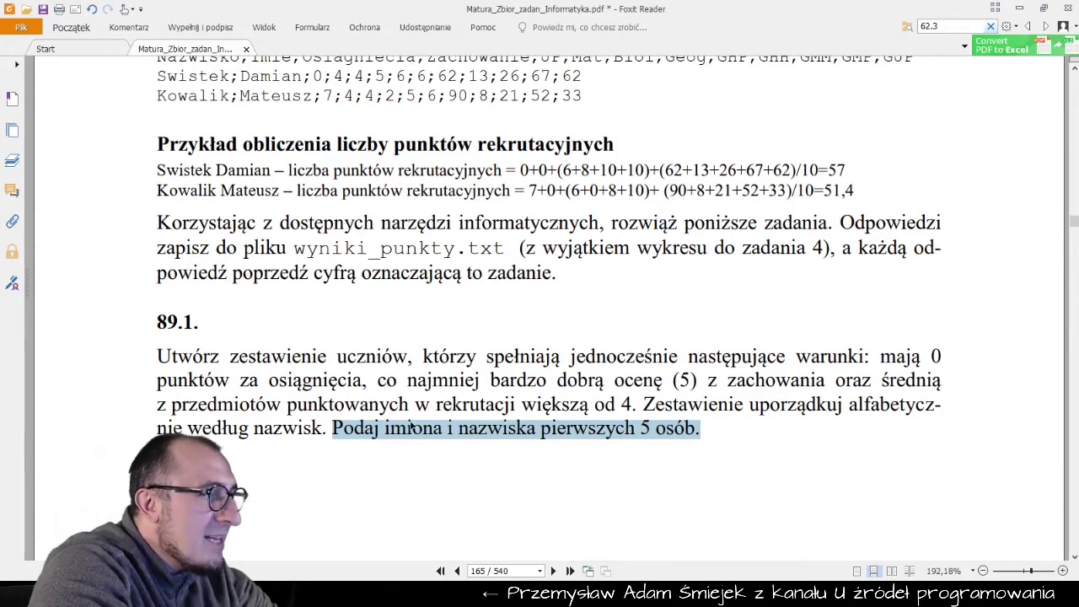
pyautogui.hotkey('alt', 'Tab')
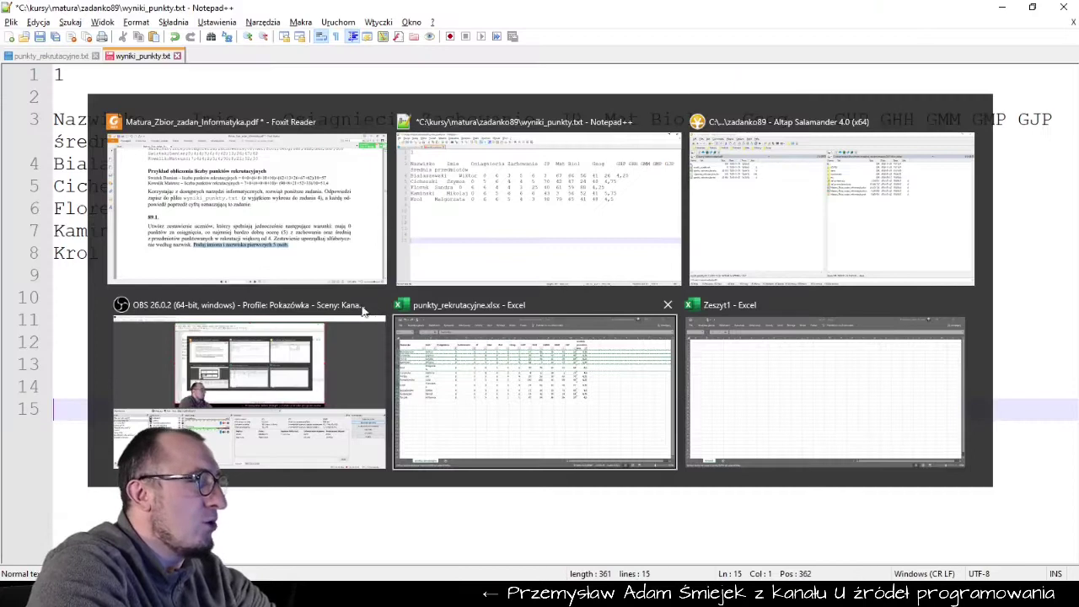
pyautogui.press('BackSpace')
pyautogui.press('BackSpace')
pyautogui.press('BackSpace')
pyautogui.hotkey('ctrl', 'Home')
pyautogui.press('Delete')
pyautogui.press('Delete')
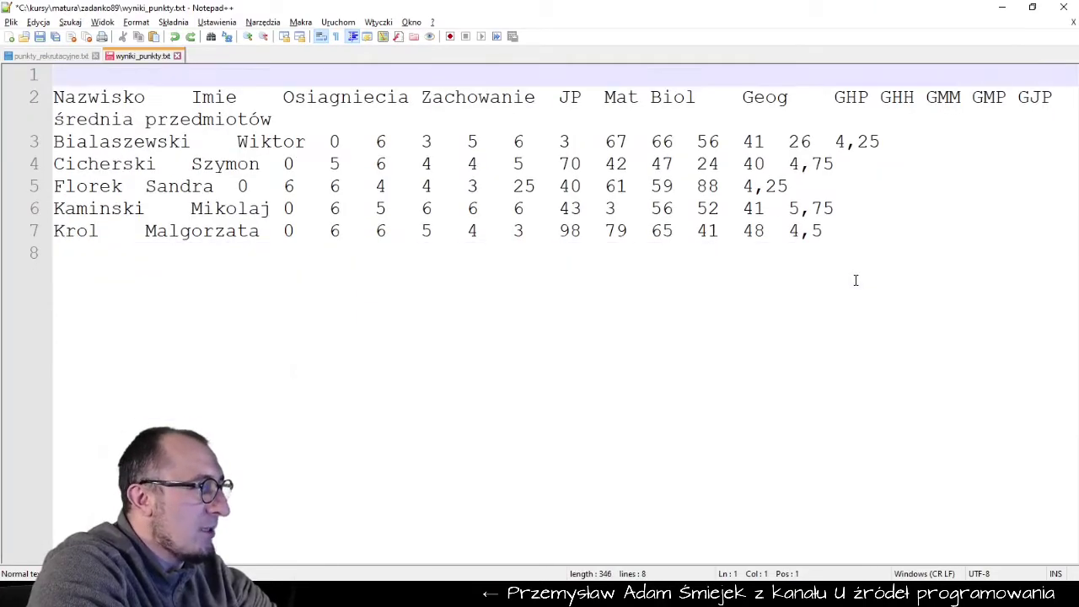
pyautogui.press('Delete')
pyautogui.hotkey('ctrl', 'a')
pyautogui.press('Delete')
pyautogui.write('1')
pyautogui.press('Return')
pyautogui.press('Return')
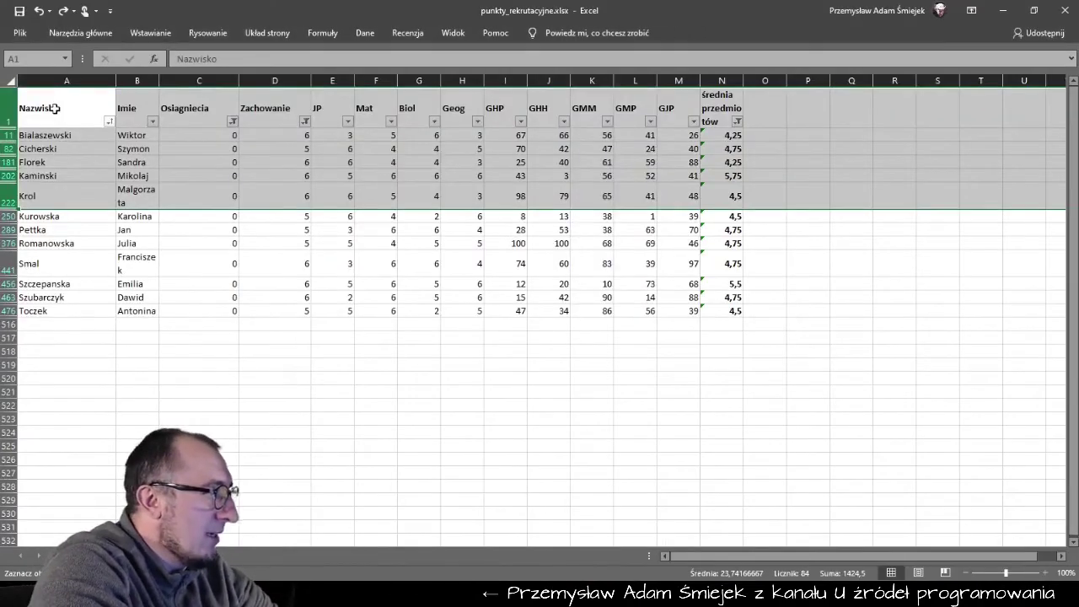
# Paste the top five students' surnames and first names under answer 1.
pyautogui.click(54, 108)
pyautogui.moveTo(54, 108); pyautogui.dragTo(146, 206)
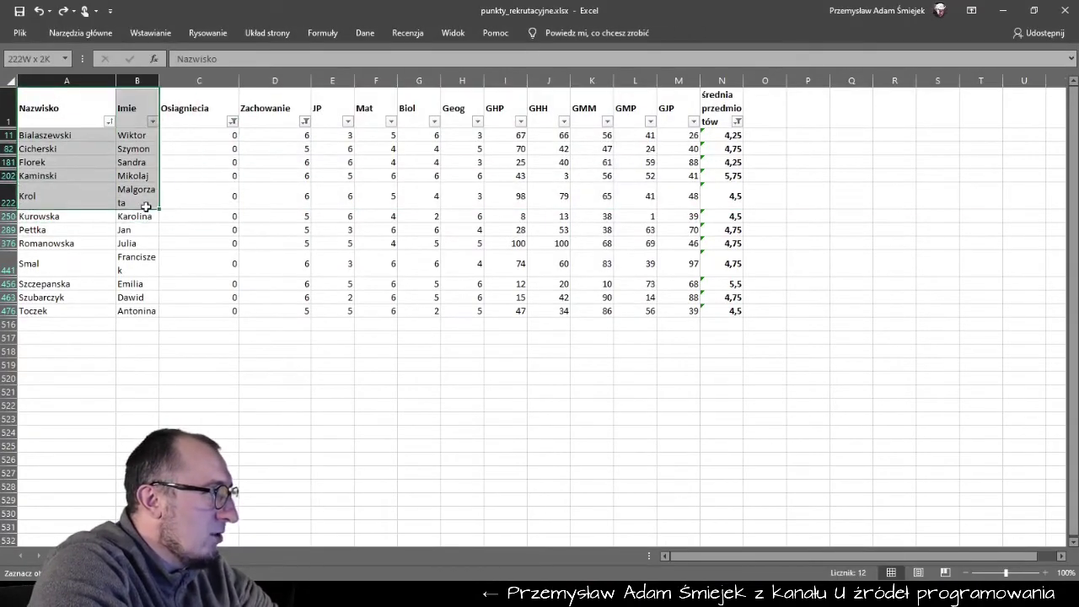
pyautogui.hotkey('ctrl', 'c')
pyautogui.hotkey('alt', 'Tab')
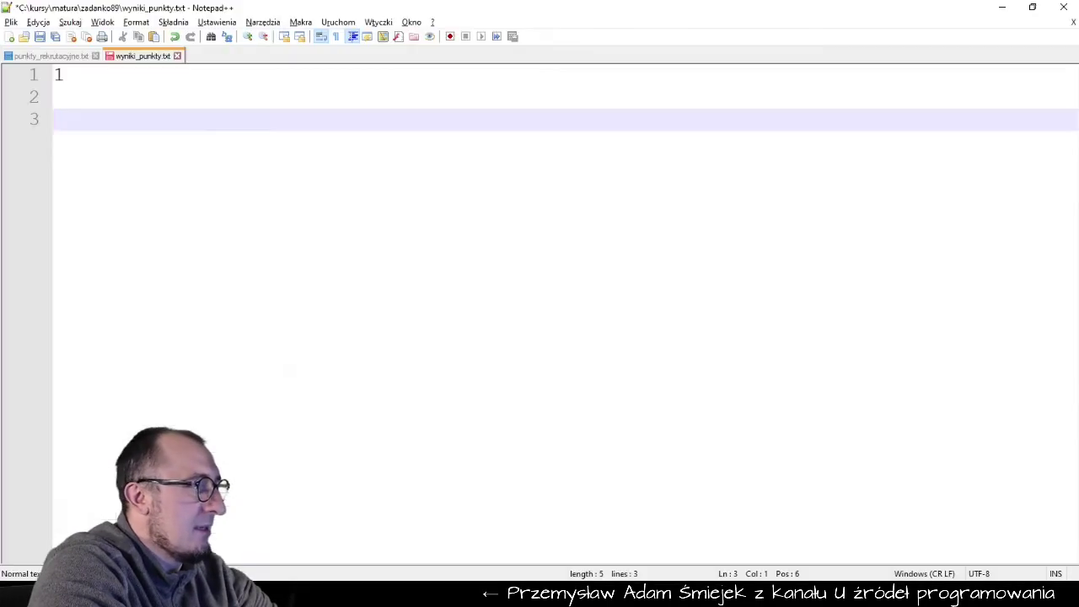
pyautogui.hotkey('ctrl', 'v')
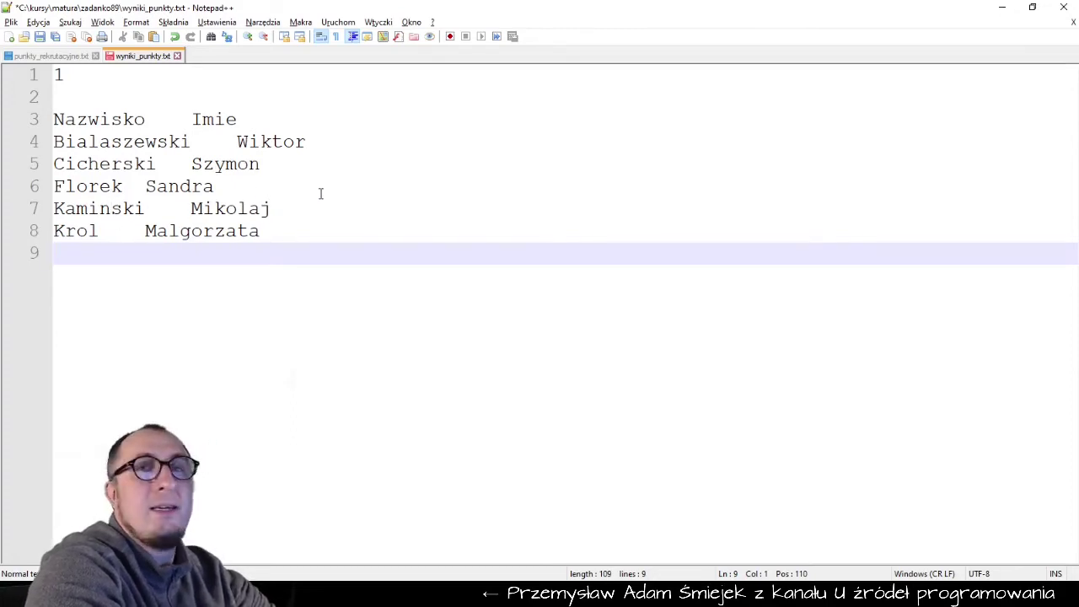
# Add the label 2 on a new line and save wyniki_punkty.txt.
pyautogui.press('Return')
pyautogui.press('Return')
pyautogui.press('BackSpace')
pyautogui.write('2')
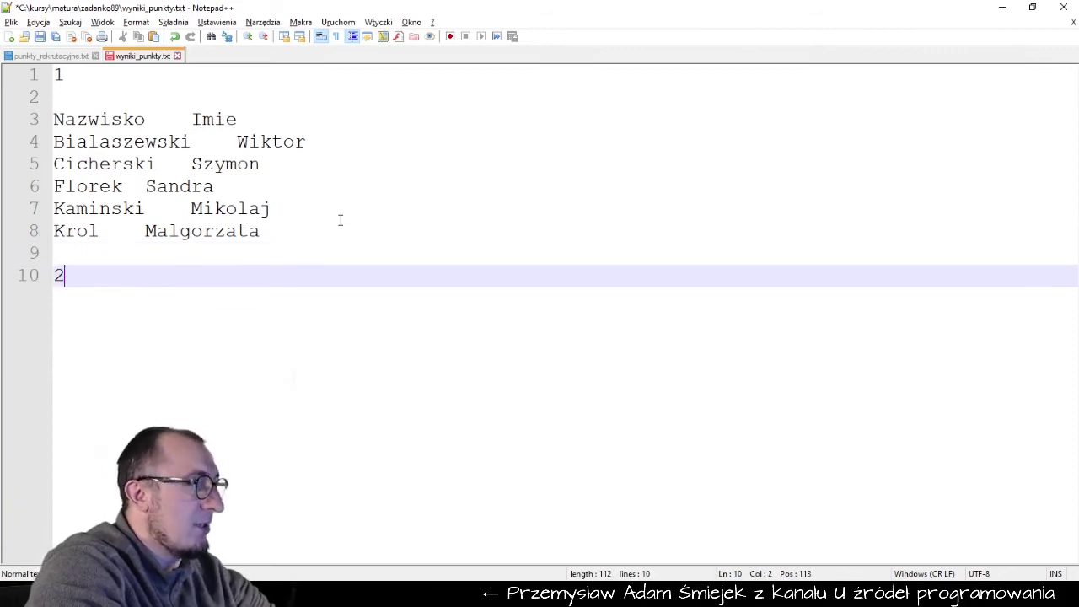
pyautogui.press('Return')
pyautogui.press('Return')
pyautogui.hotkey('ctrl', 's')
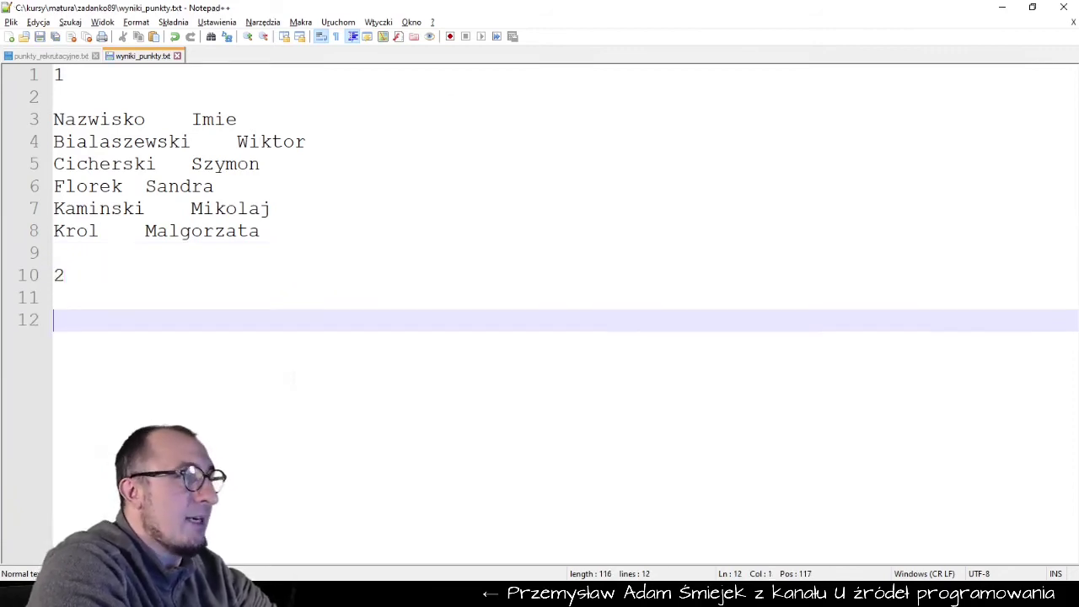
pyautogui.hotkey('alt', 'Tab')
pyautogui.hotkey('alt', 'Tab')
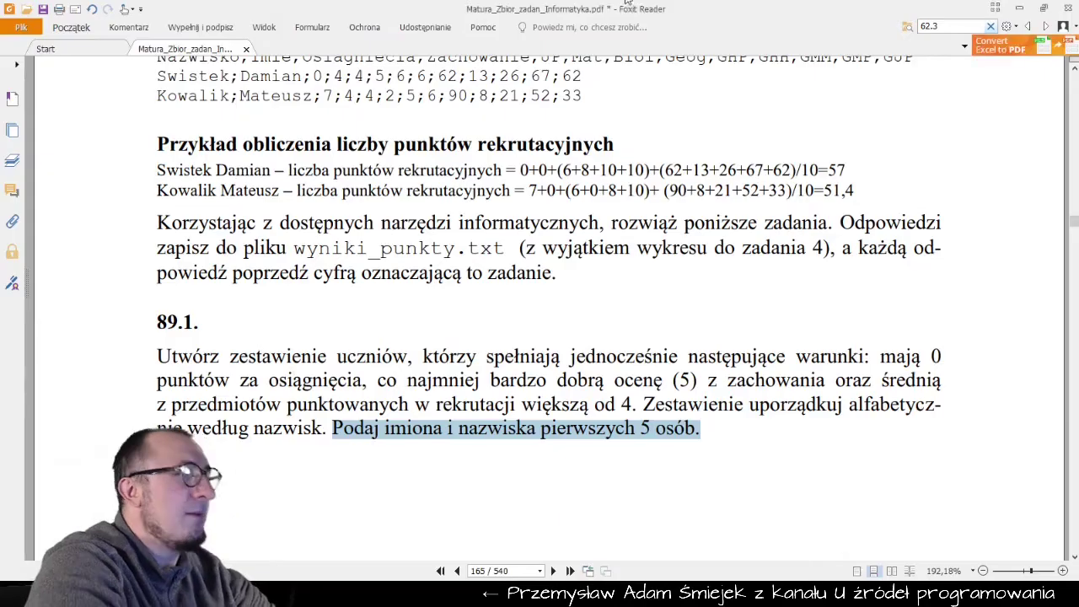
# Scroll through the PDF's grade-to-points table and Zadanie 89, then return to the Excel workbook.
pyautogui.scroll(-1, 617, 279)
pyautogui.scroll(-3, 617, 331)
pyautogui.scroll(-3, 616, 331)
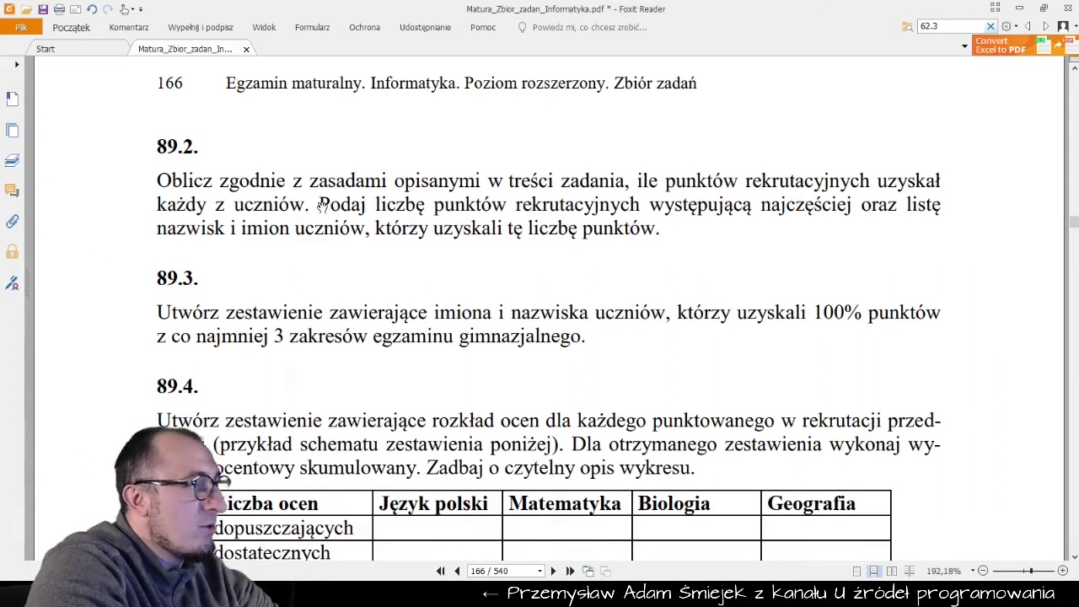
pyautogui.scroll(1, 323, 204)
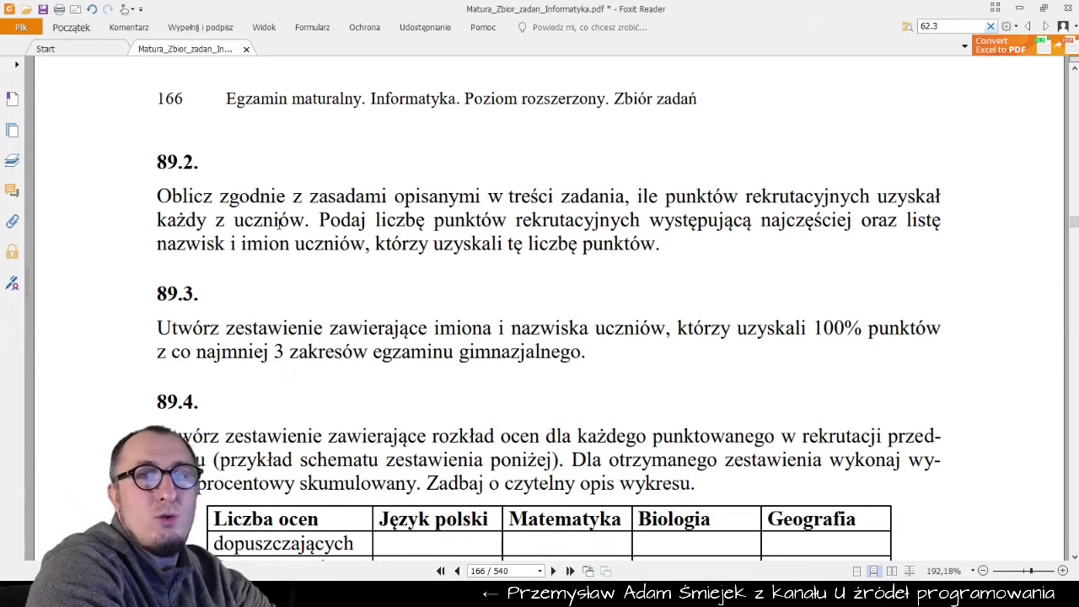
pyautogui.scroll(1, 338, 253)
pyautogui.scroll(4, 383, 355)
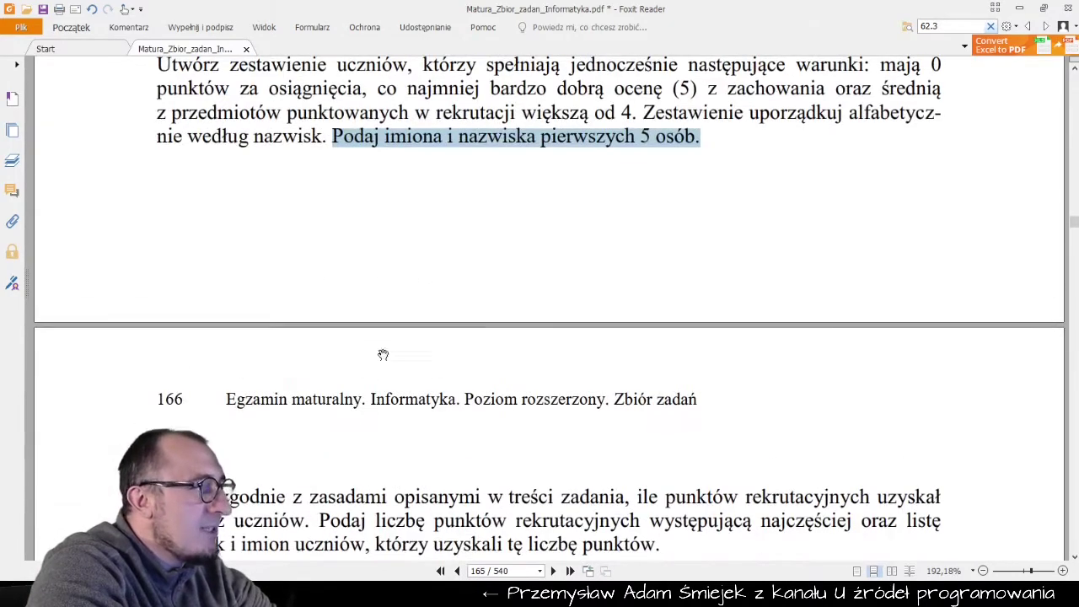
pyautogui.scroll(4, 484, 272)
pyautogui.scroll(-3, 498, 251)
pyautogui.scroll(5, 497, 252)
pyautogui.scroll(1, 498, 251)
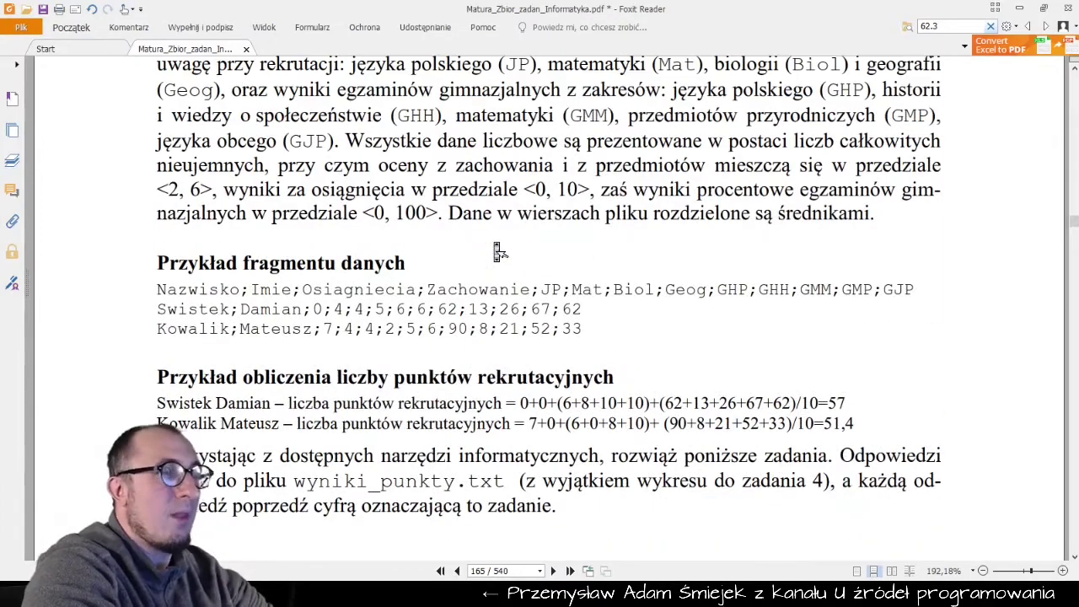
pyautogui.scroll(2, 498, 251)
pyautogui.scroll(3, 498, 251)
pyautogui.scroll(3, 497, 251)
pyautogui.scroll(2, 497, 252)
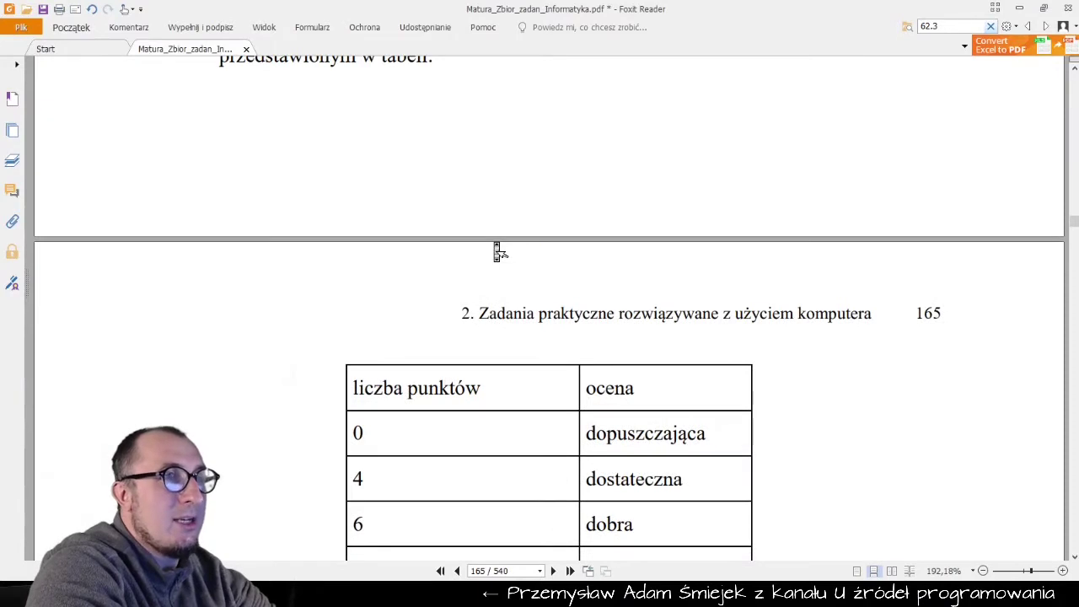
pyautogui.scroll(-1, 497, 252)
pyautogui.scroll(-2, 498, 252)
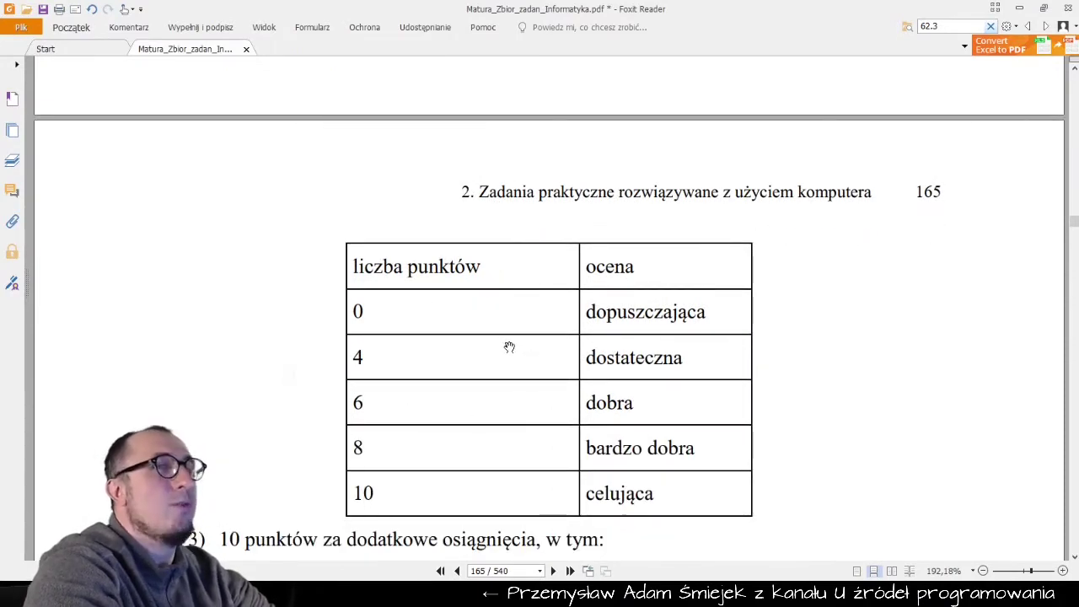
pyautogui.scroll(5, 509, 347)
pyautogui.scroll(5, 509, 347)
pyautogui.scroll(-1, 510, 347)
pyautogui.scroll(-2, 509, 347)
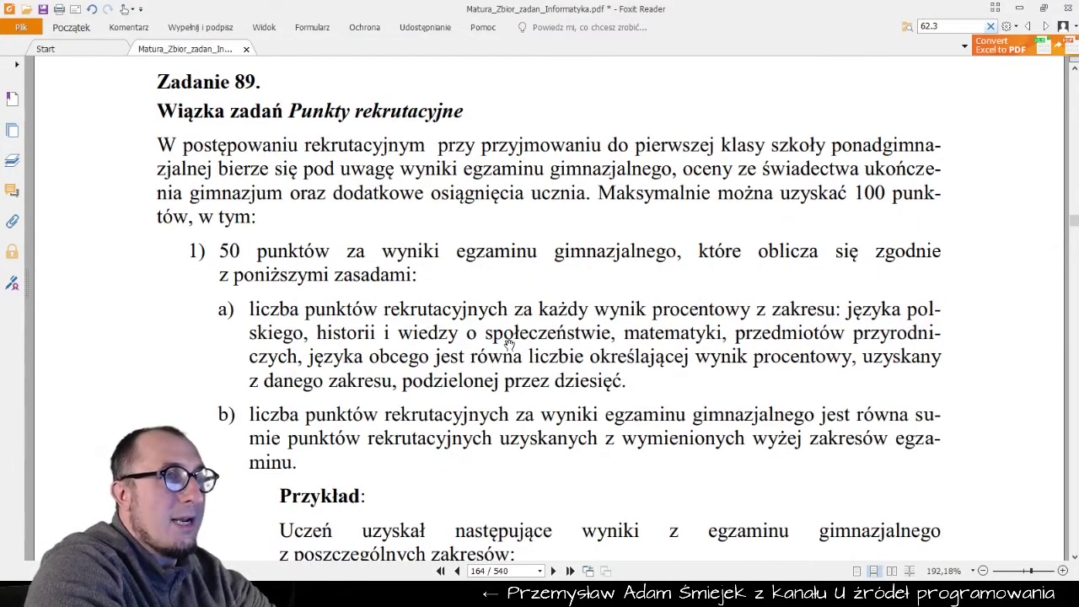
pyautogui.scroll(-1, 509, 345)
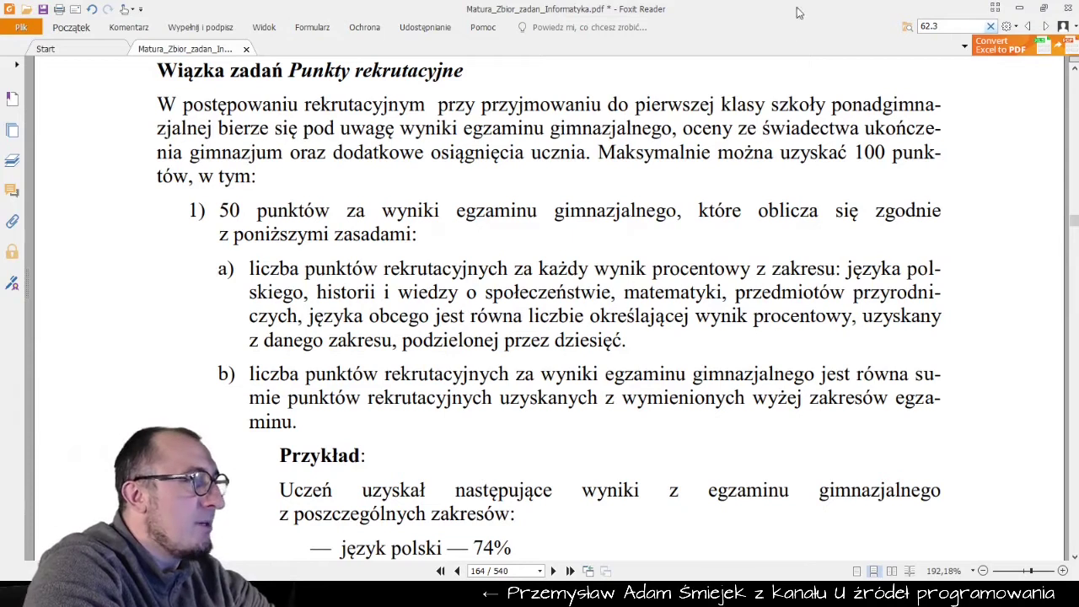
pyautogui.hotkey('alt', 'Tab')
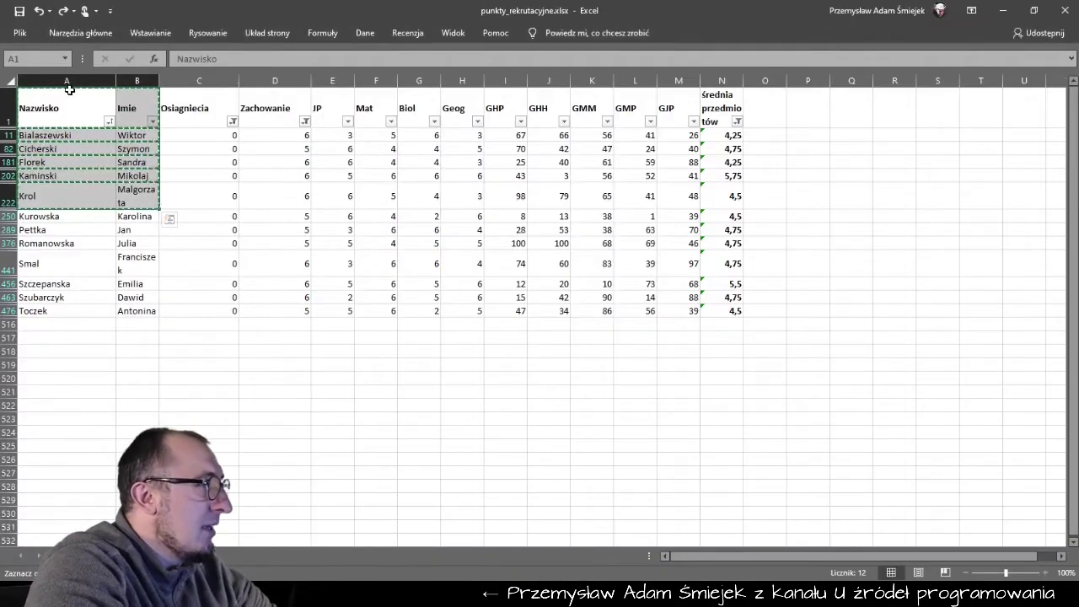
# Switch off AutoFilter via Dane > Filtruj so all students show, then select cell O1.
pyautogui.click(67, 93)
pyautogui.click(361, 33)
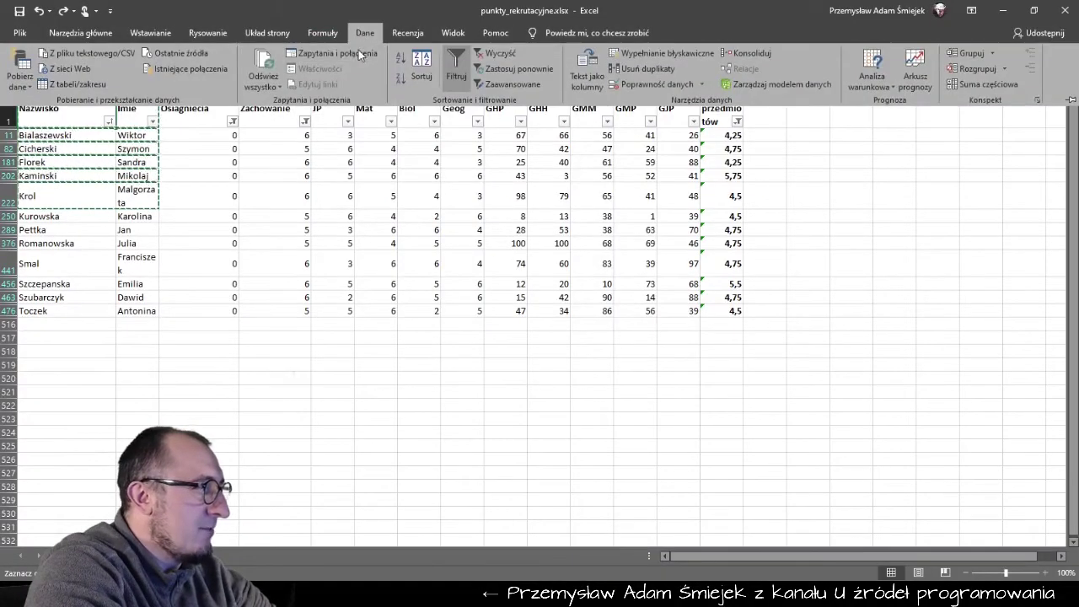
pyautogui.click(457, 63)
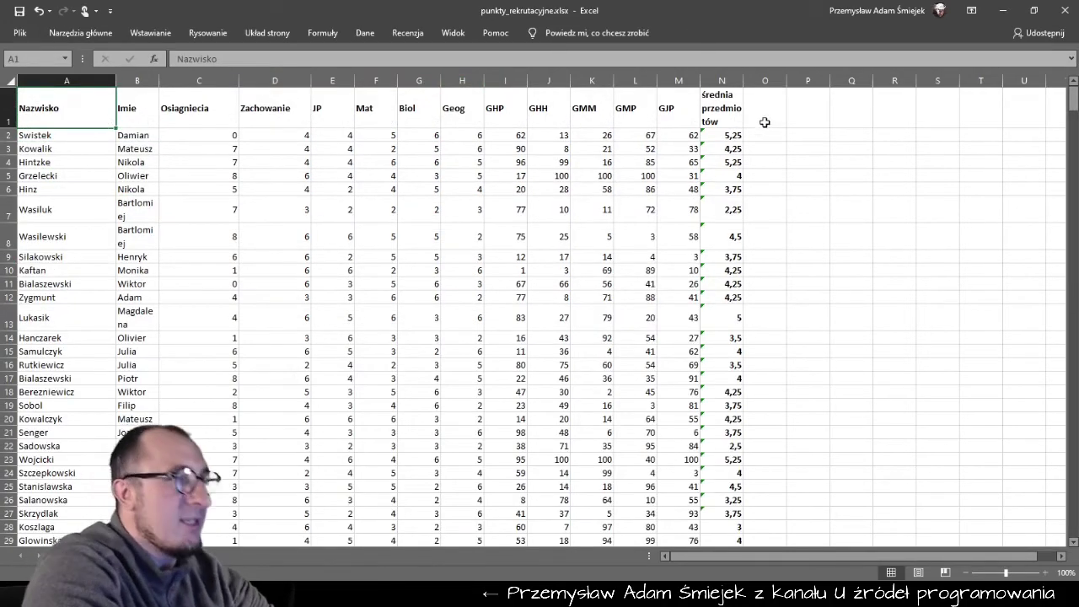
pyautogui.click(765, 122)
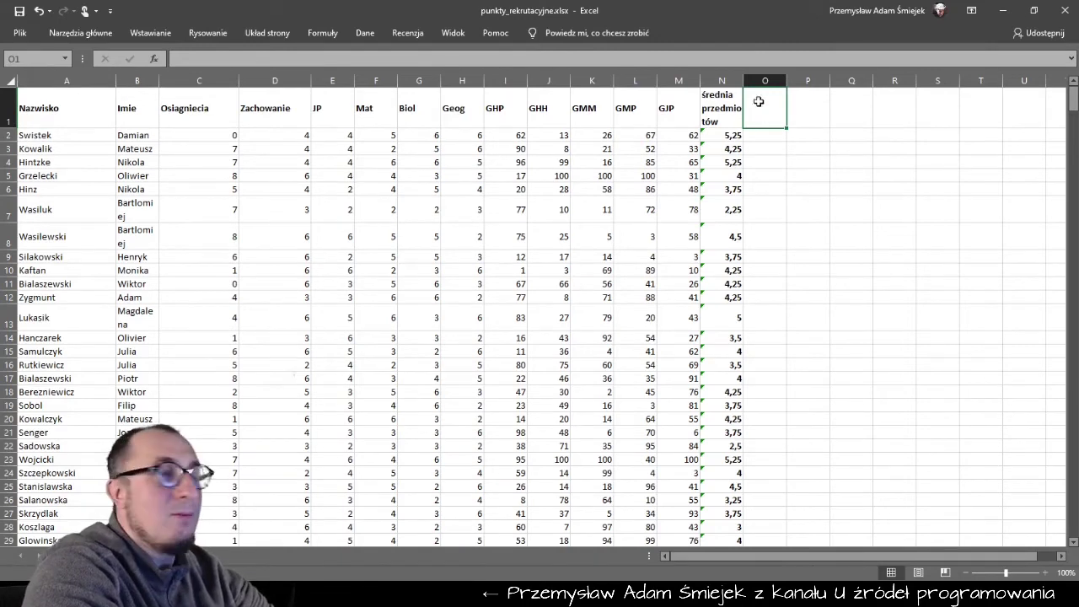
pyautogui.hotkey('alt', 'Tab')
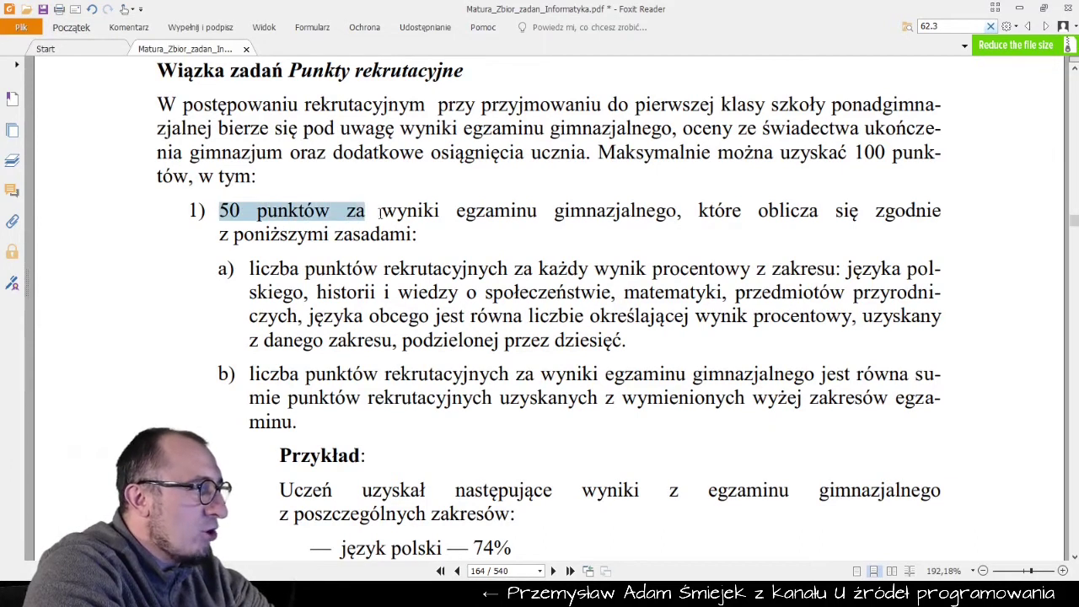
# Highlight the PDF sentence giving 50 points for exam results, through the end of the rule.
pyautogui.moveTo(229, 206)
pyautogui.mouseDown()
pyautogui.moveTo(442, 231)
pyautogui.moveTo(885, 220)
pyautogui.mouseUp()
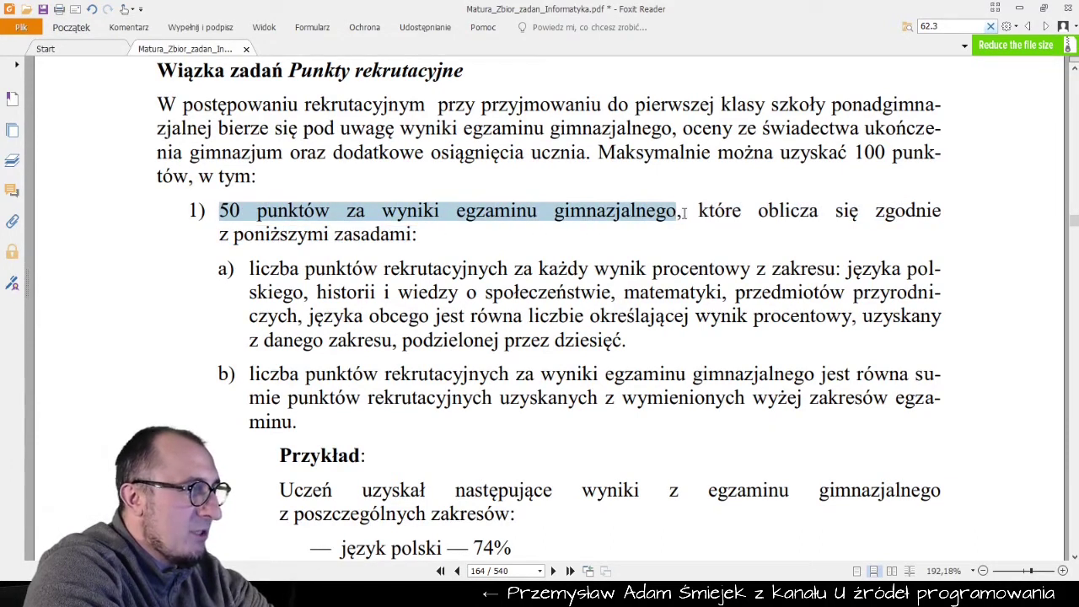
pyautogui.moveTo(907, 211); pyautogui.dragTo(410, 234)
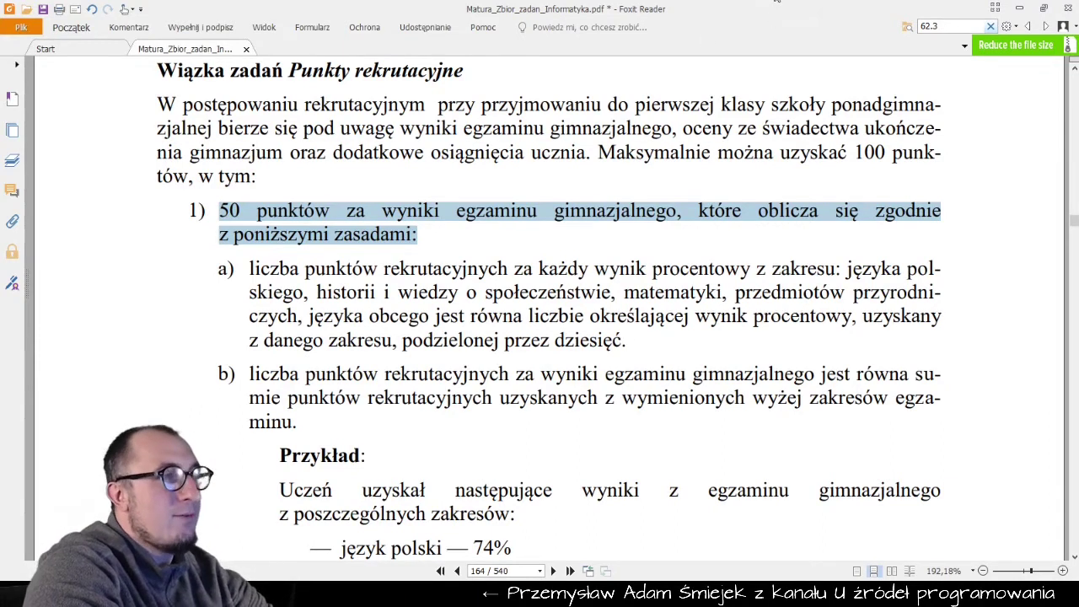
# Check the exam score in I2 and the total of the five exam scores, then head O1 'punkty egzamin'.
pyautogui.click(814, 42)
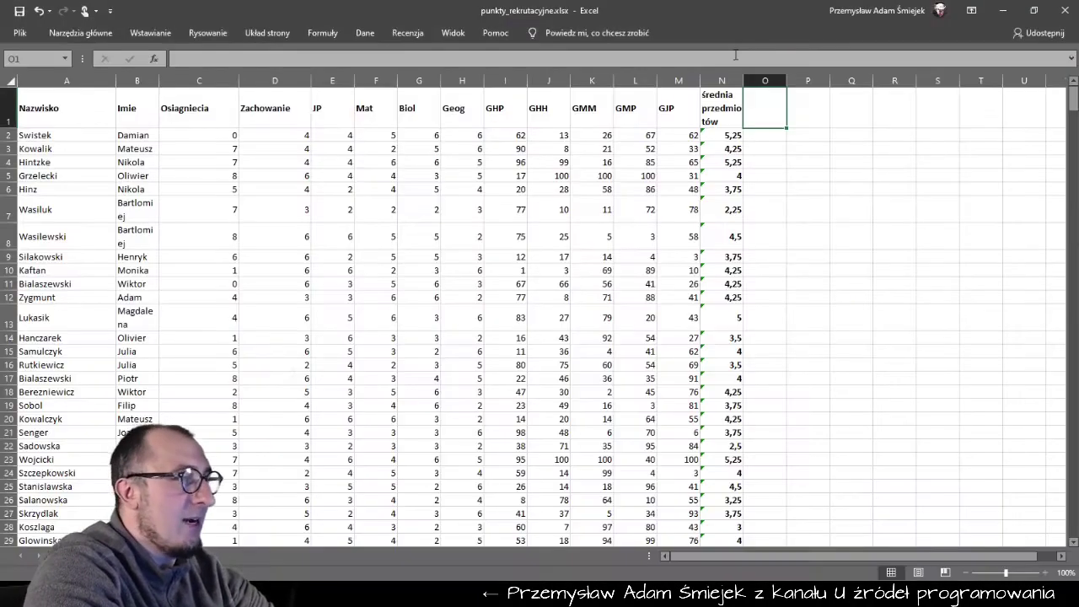
pyautogui.click(503, 140)
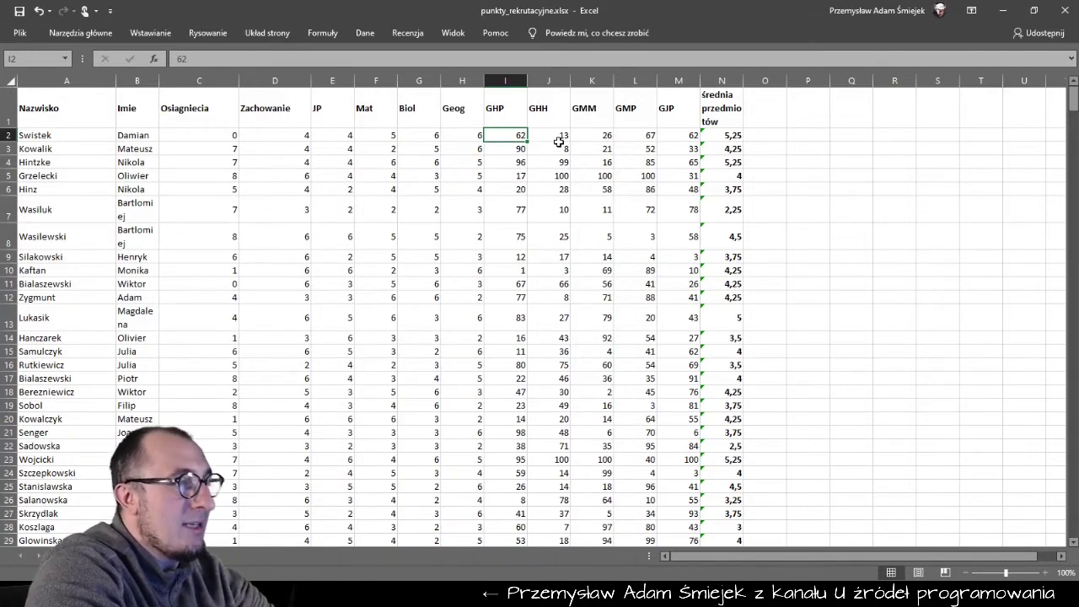
pyautogui.keyDown('shift'); pyautogui.click(665, 133); pyautogui.keyUp('shift')
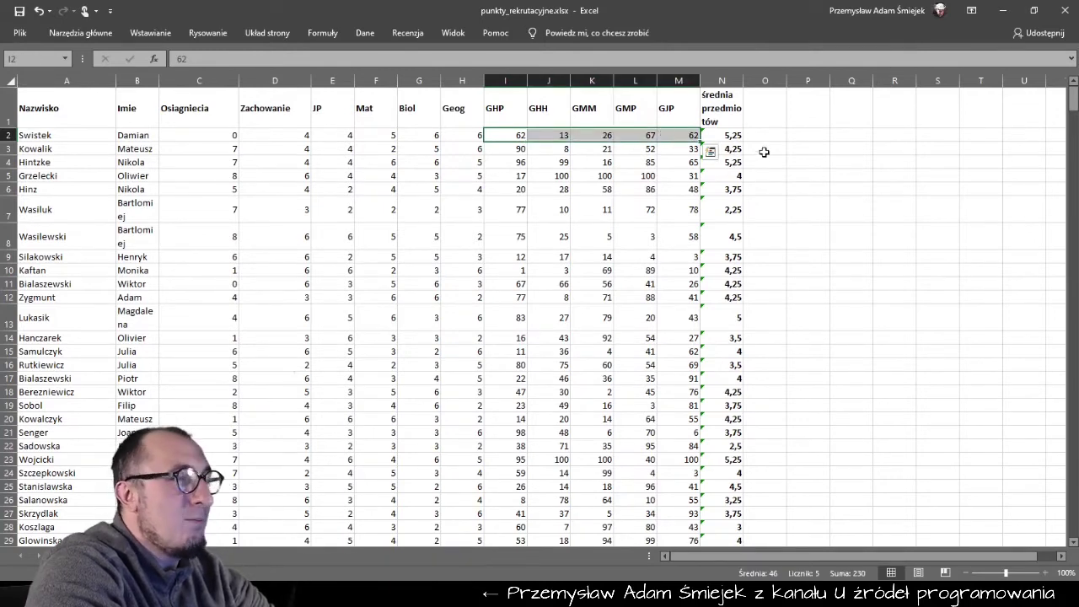
pyautogui.click(763, 118)
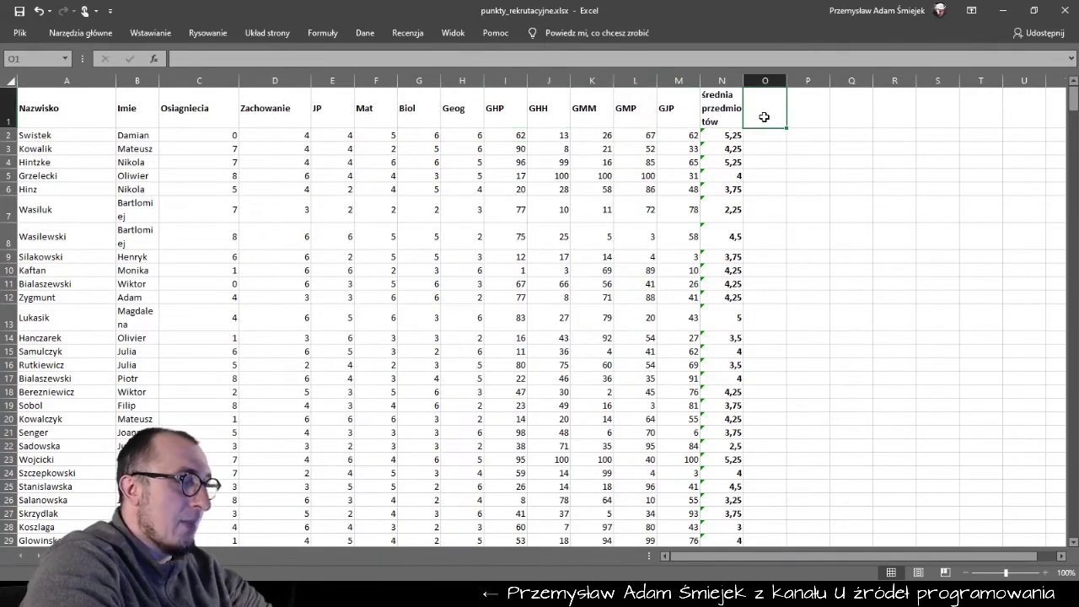
pyautogui.write('punkty')
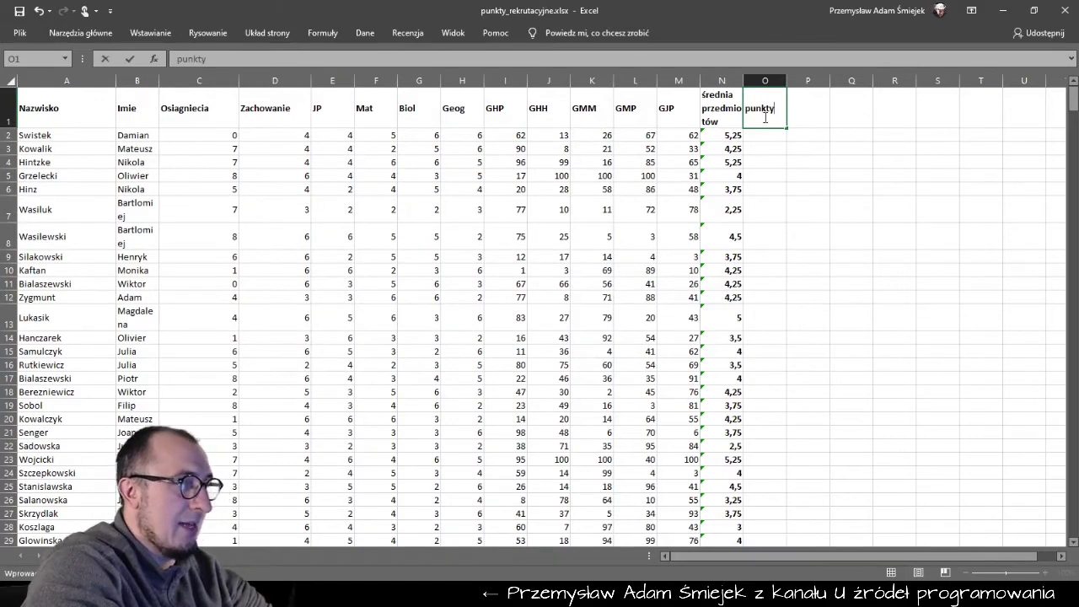
pyautogui.write(' egzamin')
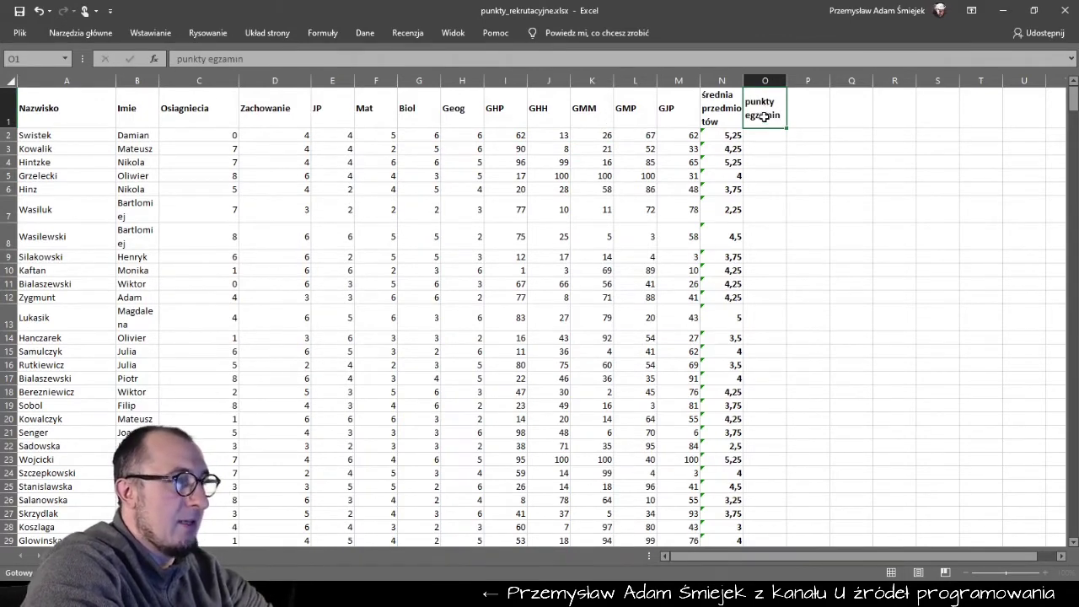
pyautogui.press('Return')
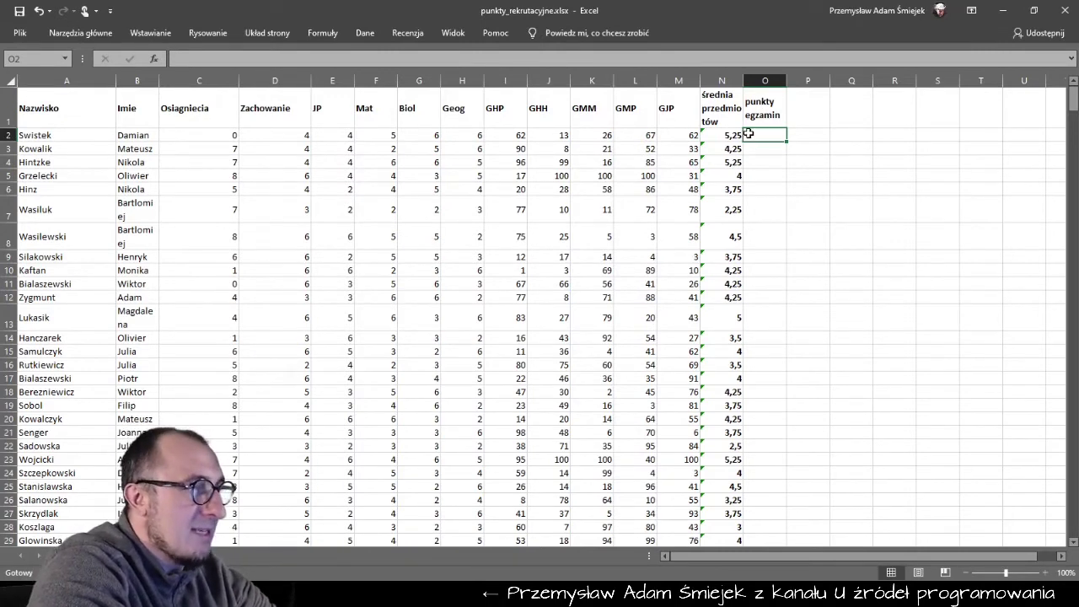
# Enter =(I2+J2+K2+L2+M2)/10 in O2 so the first student gets 23 exam points.
pyautogui.write('=')
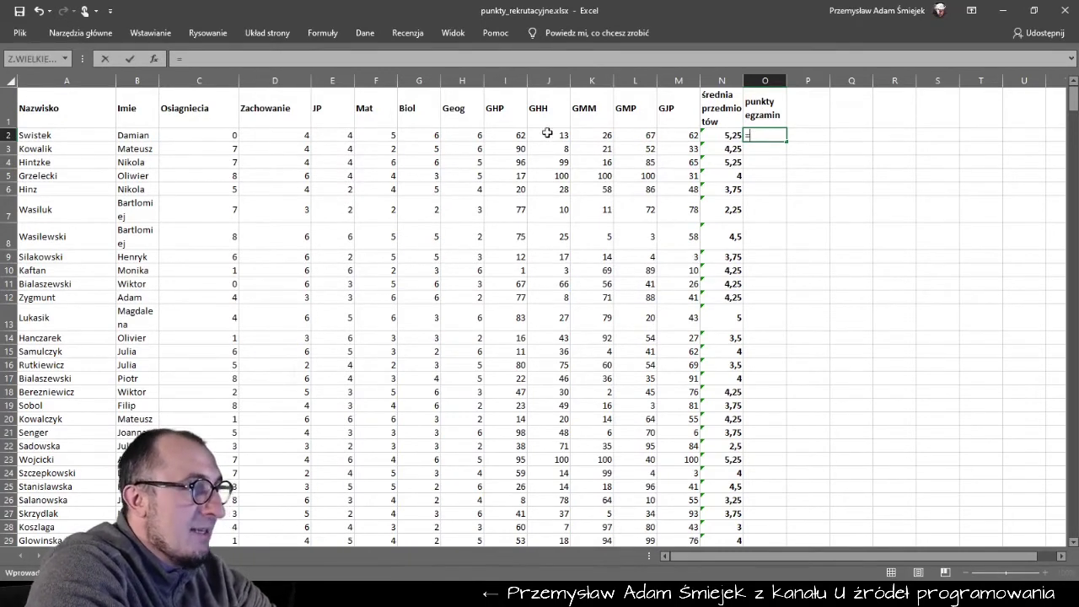
pyautogui.click(508, 135)
pyautogui.write('+')
pyautogui.click(558, 136)
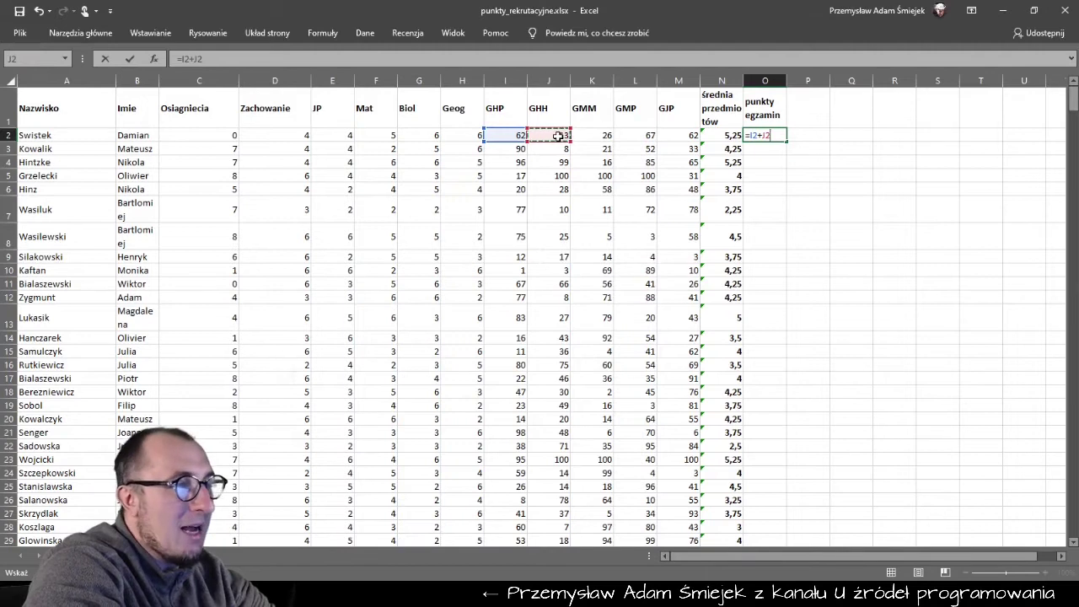
pyautogui.press('BackSpace')
pyautogui.press('BackSpace')
pyautogui.press('BackSpace')
pyautogui.press('BackSpace')
pyautogui.press('BackSpace')
pyautogui.write('(')
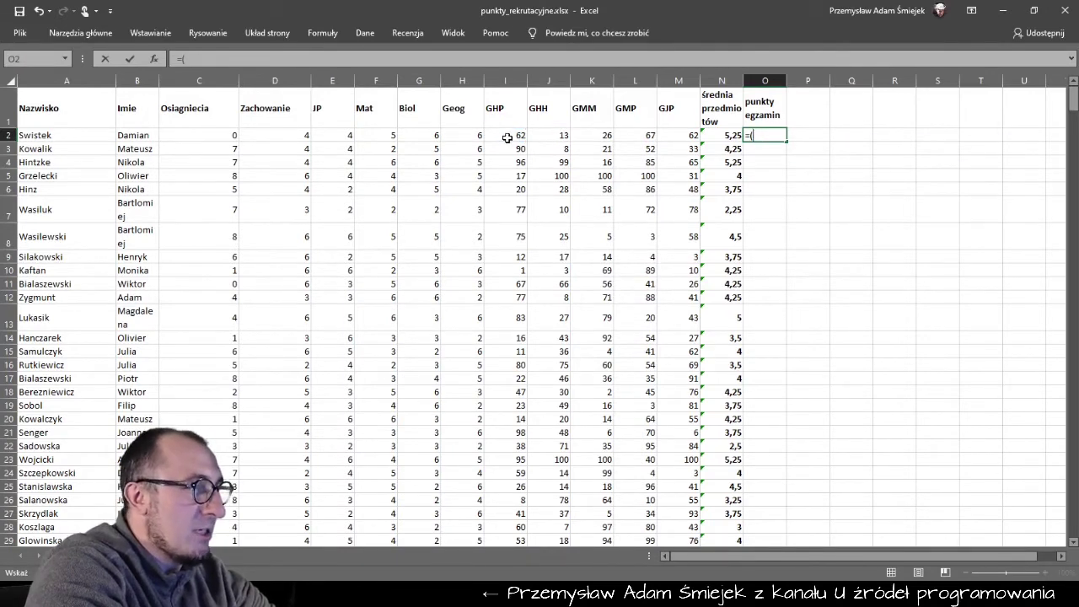
pyautogui.write('I2+')
pyautogui.click(548, 135)
pyautogui.write('+')
pyautogui.click(584, 133)
pyautogui.write('+')
pyautogui.click(645, 135)
pyautogui.write('+')
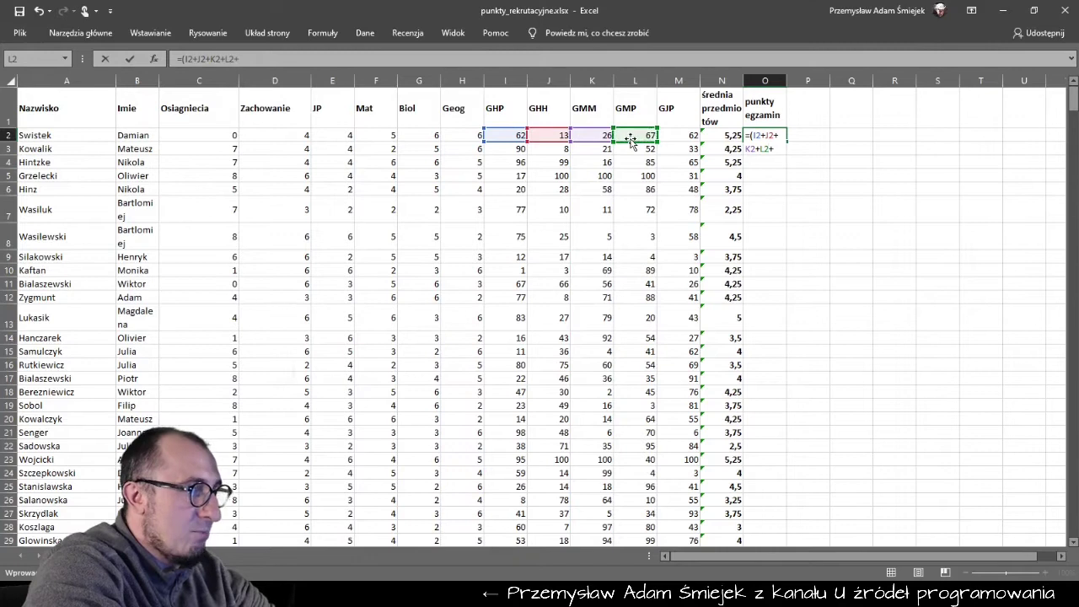
pyautogui.click(677, 133)
pyautogui.write(')/10')
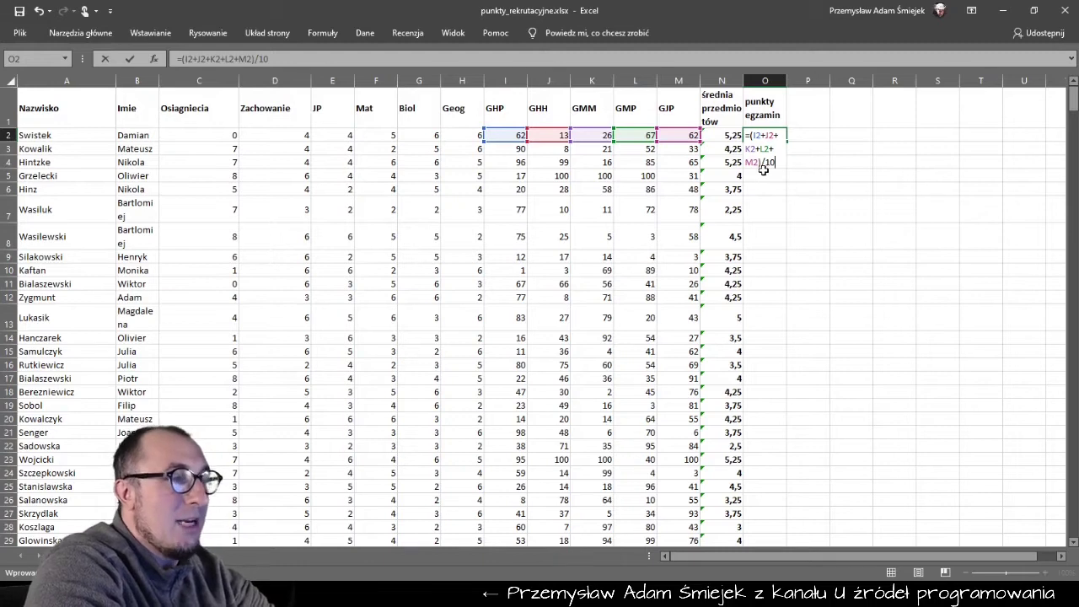
pyautogui.press('Return')
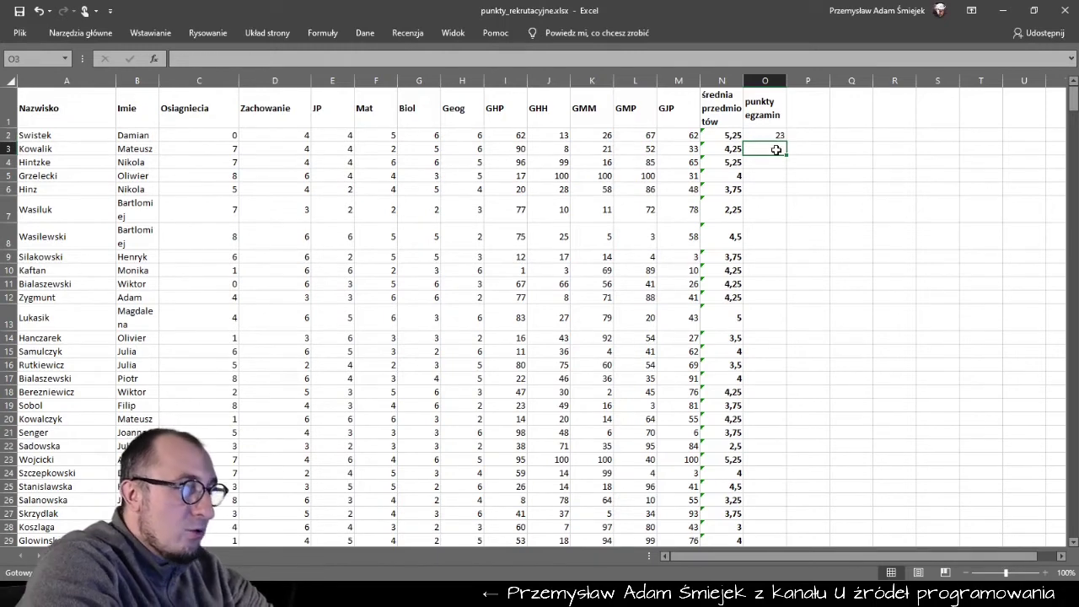
# Enter =SUMA(I3:M3)/10 in O3.
pyautogui.write('=suma/')
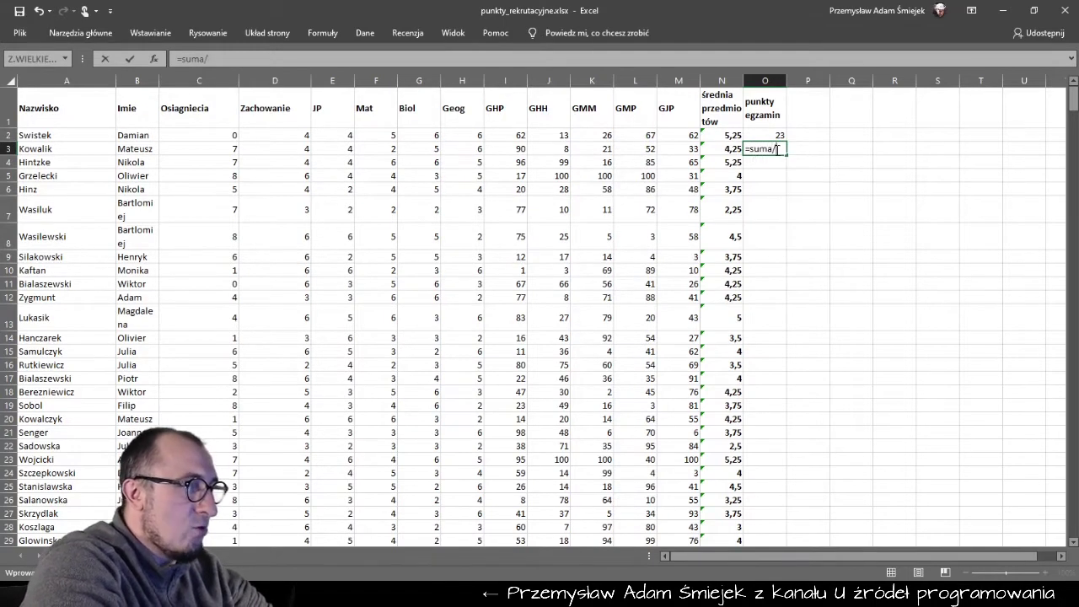
pyautogui.press('BackSpace')
pyautogui.write('(')
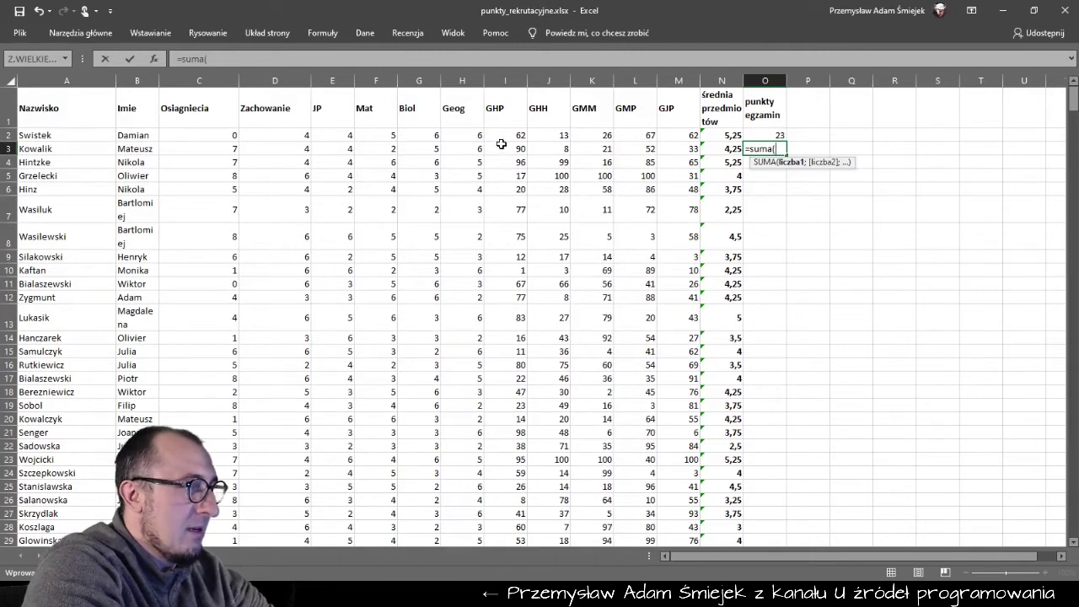
pyautogui.moveTo(504, 148); pyautogui.dragTo(670, 150)
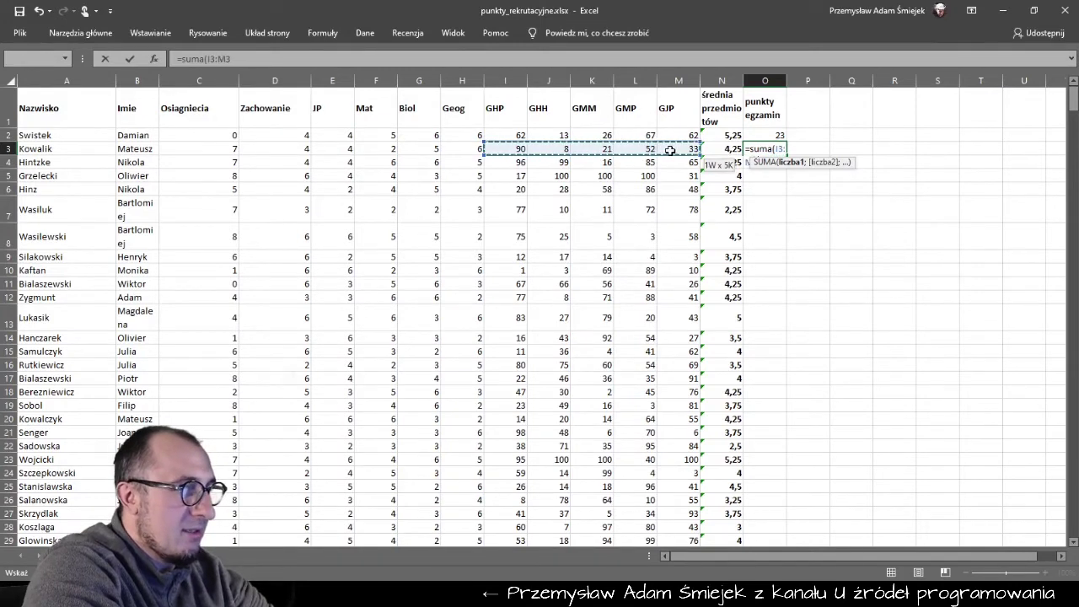
pyautogui.write(')')
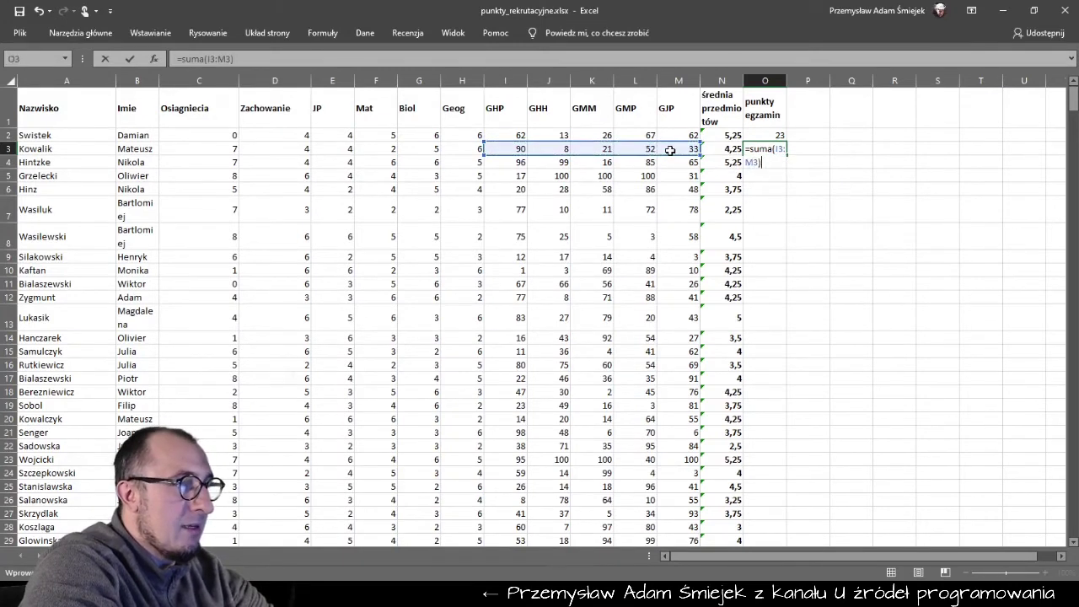
pyautogui.write('/10')
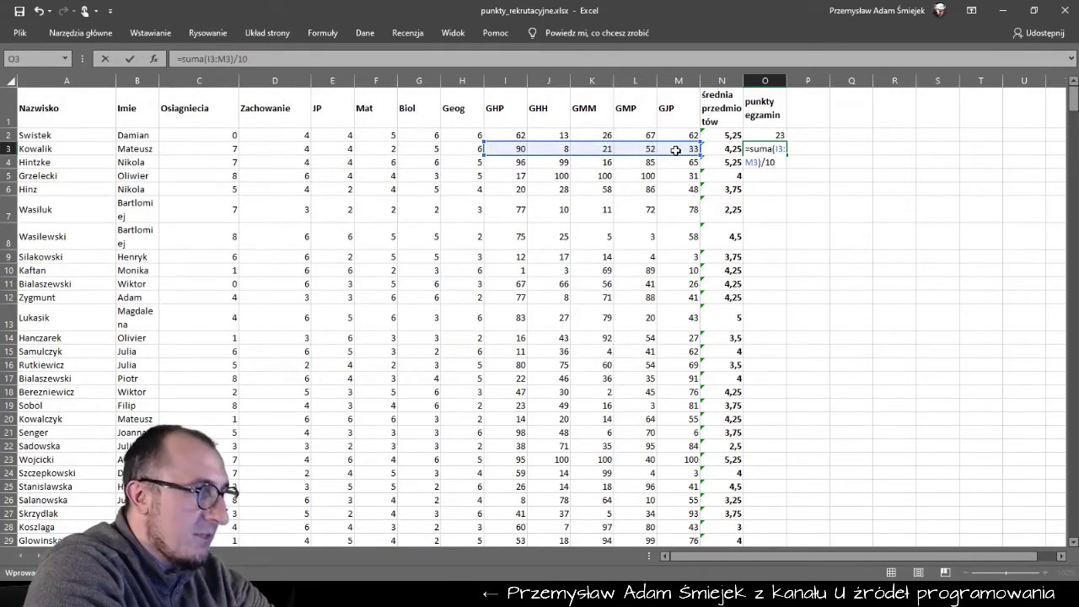
pyautogui.press('Return')
# Zoom to 140%, compare the O2 and O3 formulas, and fill the O3 formula down column O.
pyautogui.click(1046, 573)
pyautogui.click(1046, 572)
pyautogui.click(1046, 572)
pyautogui.click(1046, 573)
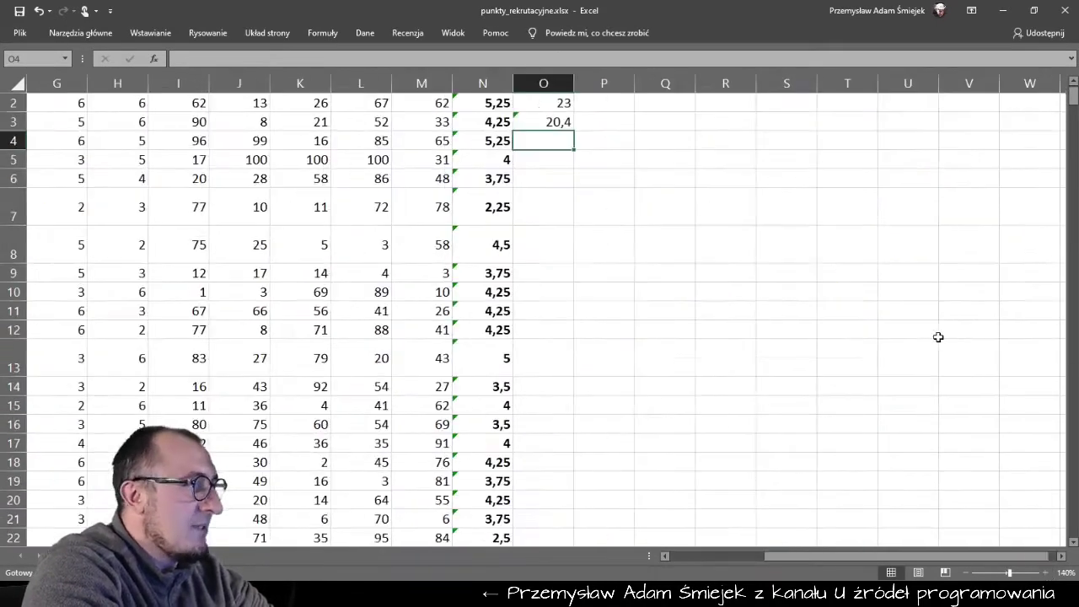
pyautogui.doubleClick(549, 161)
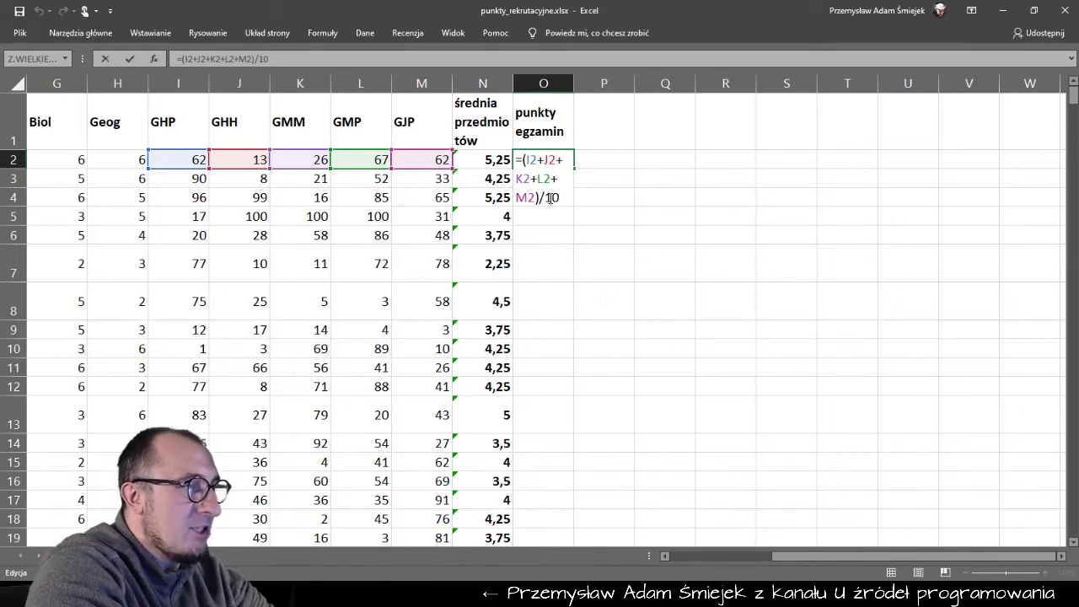
pyautogui.press('Escape')
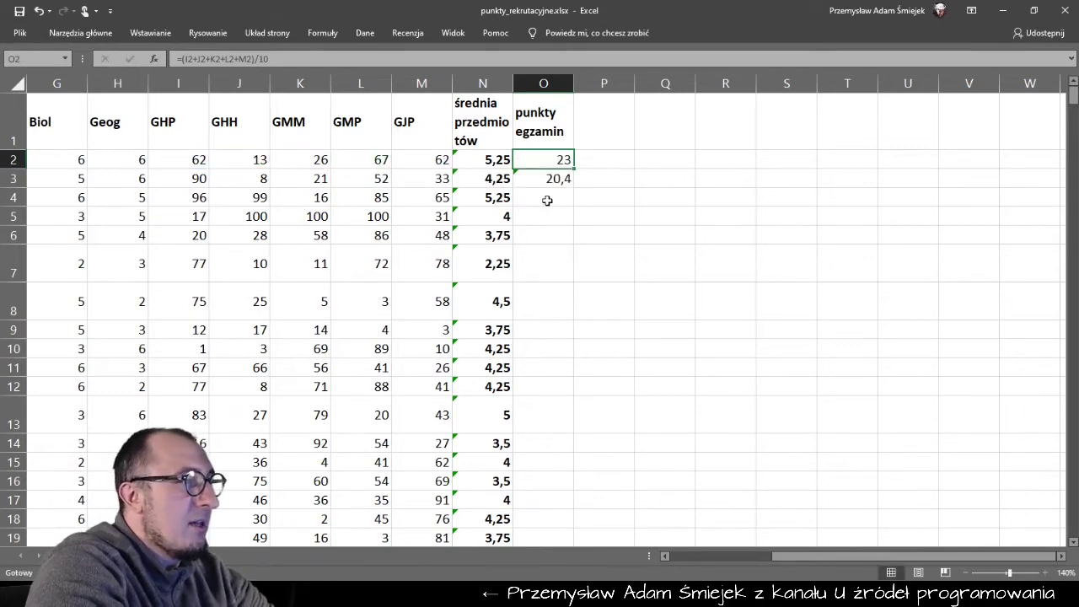
pyautogui.doubleClick(544, 181)
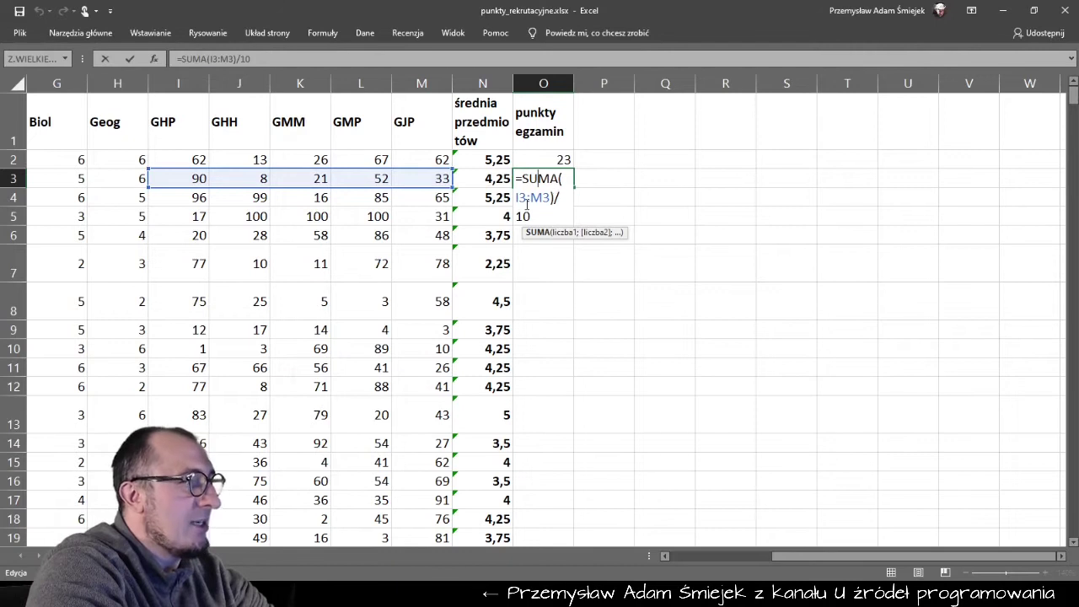
pyautogui.press('Escape')
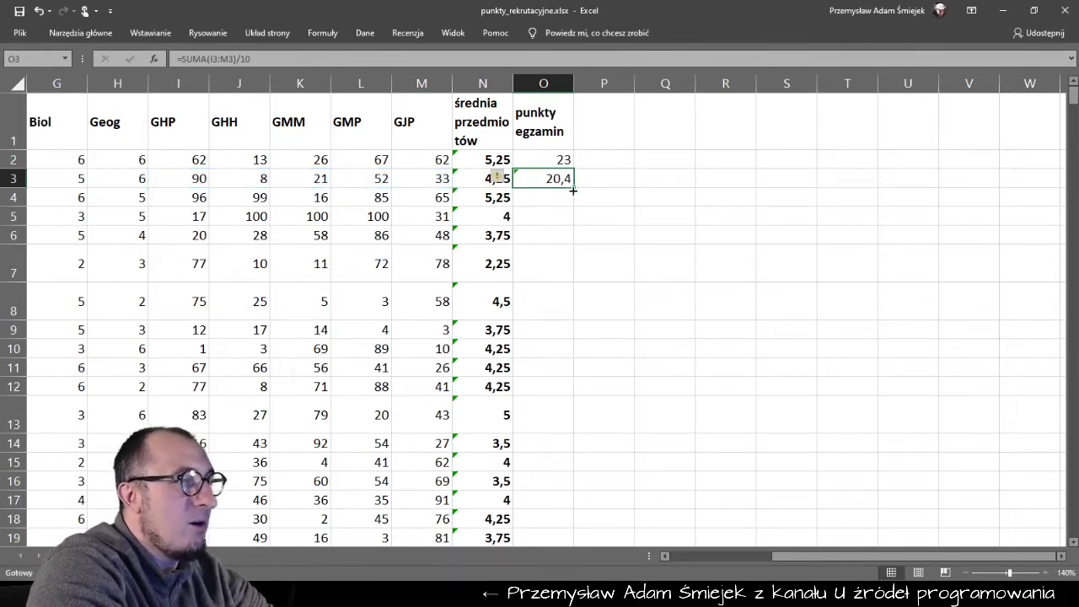
pyautogui.doubleClick(575, 189)
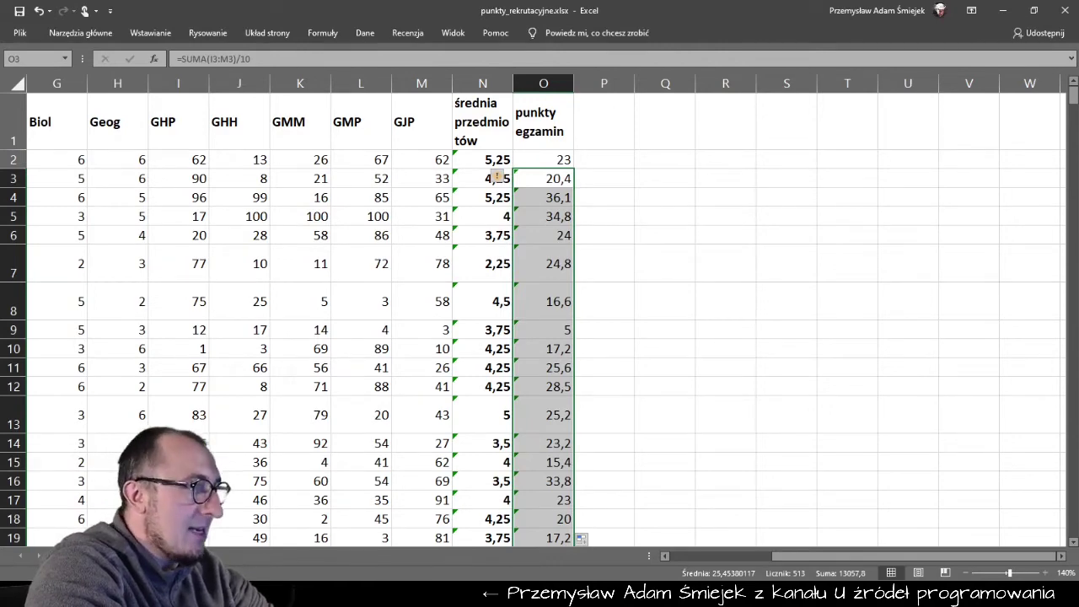
pyautogui.hotkey('alt', 'Tab')
# Scroll the PDF to page 165's grade-to-points table, 0 for dopuszczająca up to 10 for celująca.
pyautogui.scroll(-2, 549, 98)
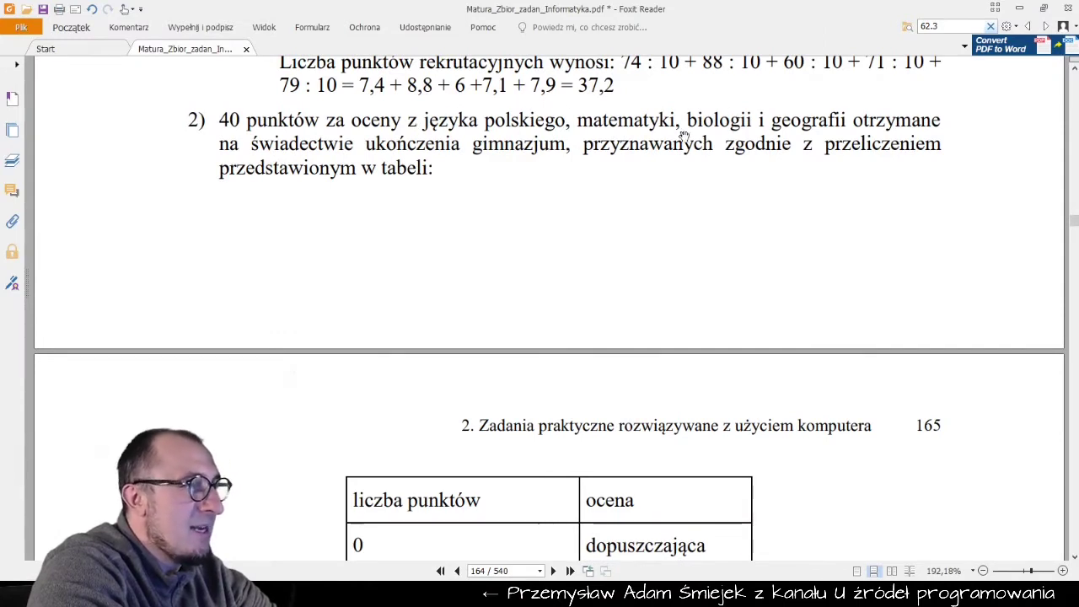
pyautogui.scroll(-3, 517, 217)
pyautogui.scroll(-3, 517, 217)
pyautogui.scroll(-3, 624, 355)
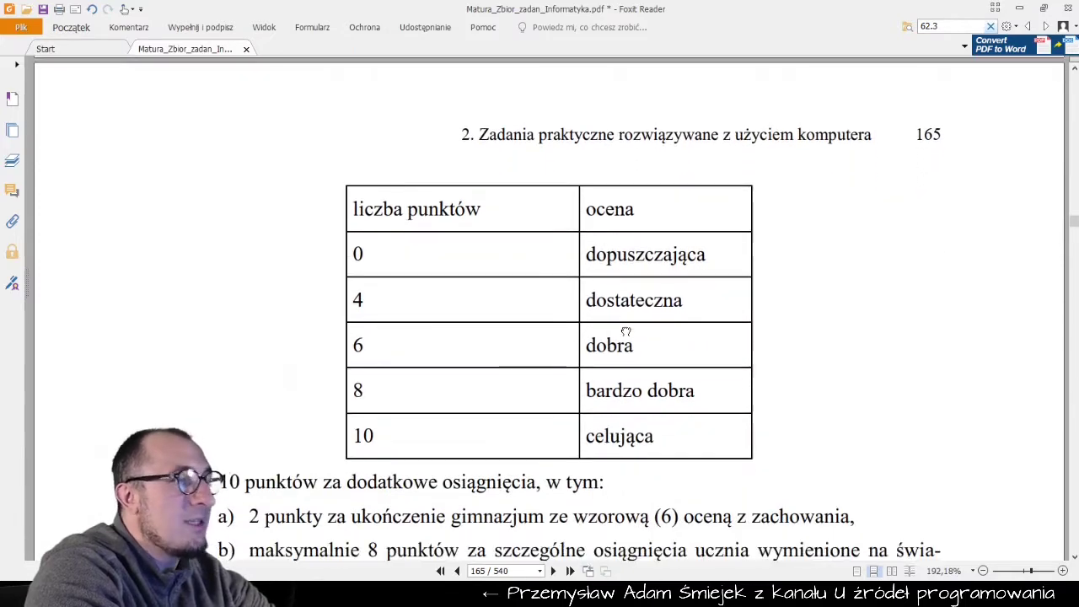
pyautogui.moveTo(626, 332); pyautogui.dragTo(626, 329)
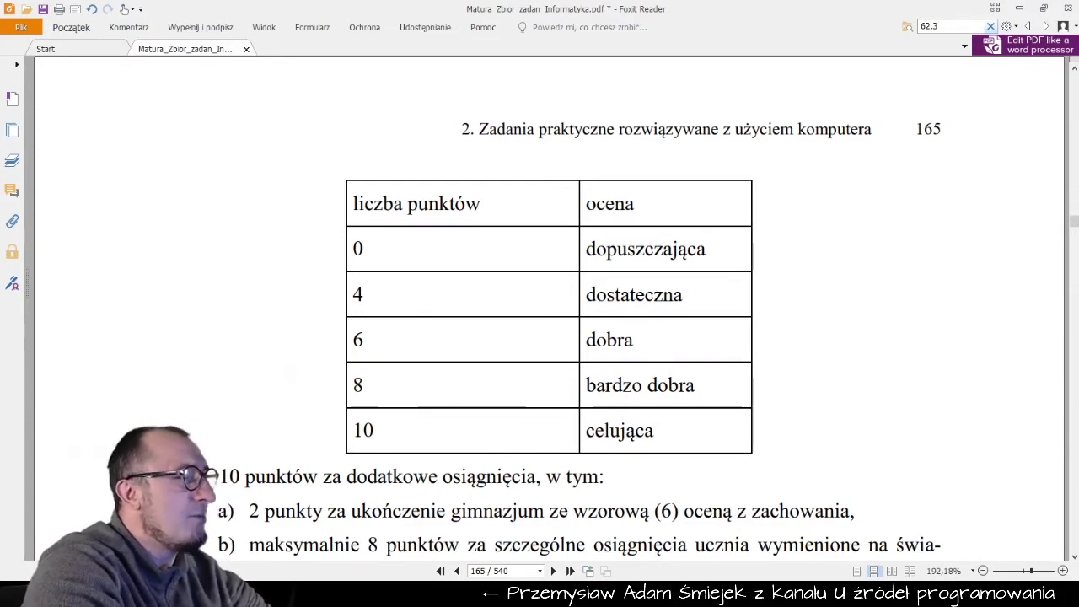
pyautogui.hotkey('alt', 'Tab')
# Create a new Notepad++ document, zoom in, and type jeżeli( to begin the formula.
pyautogui.hotkey('ctrl', 'n')
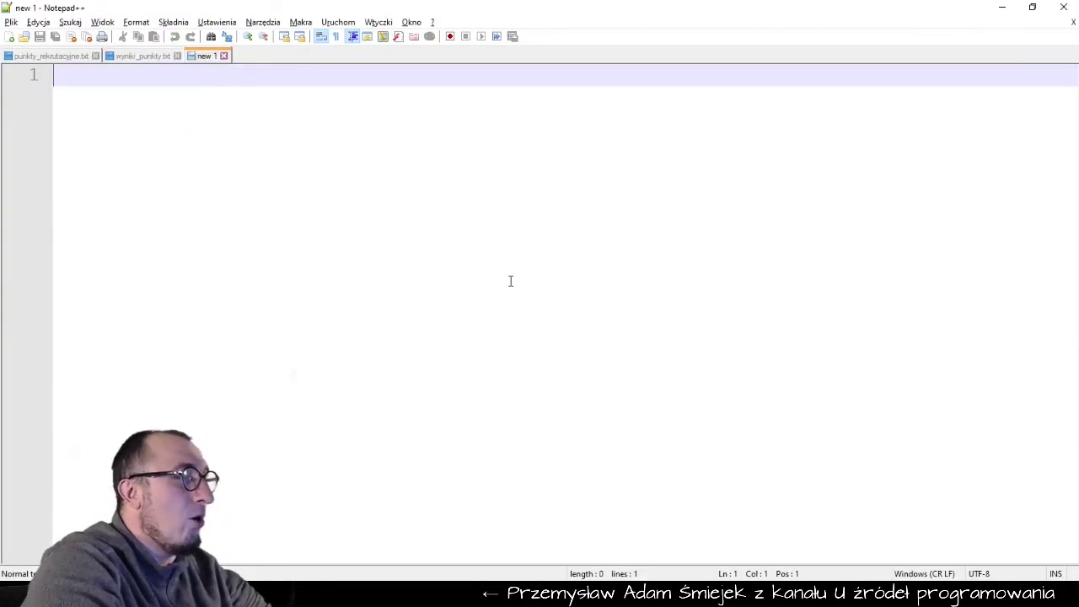
pyautogui.scroll(1, 508, 282)
pyautogui.scroll(2, 509, 282)
pyautogui.scroll(1, 508, 281)
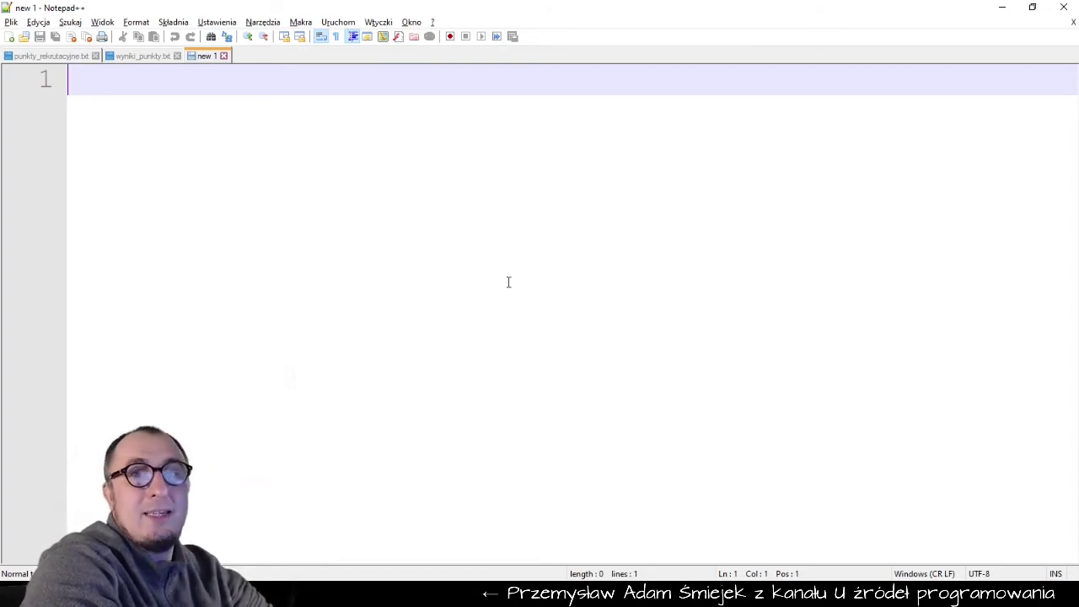
pyautogui.write('j')
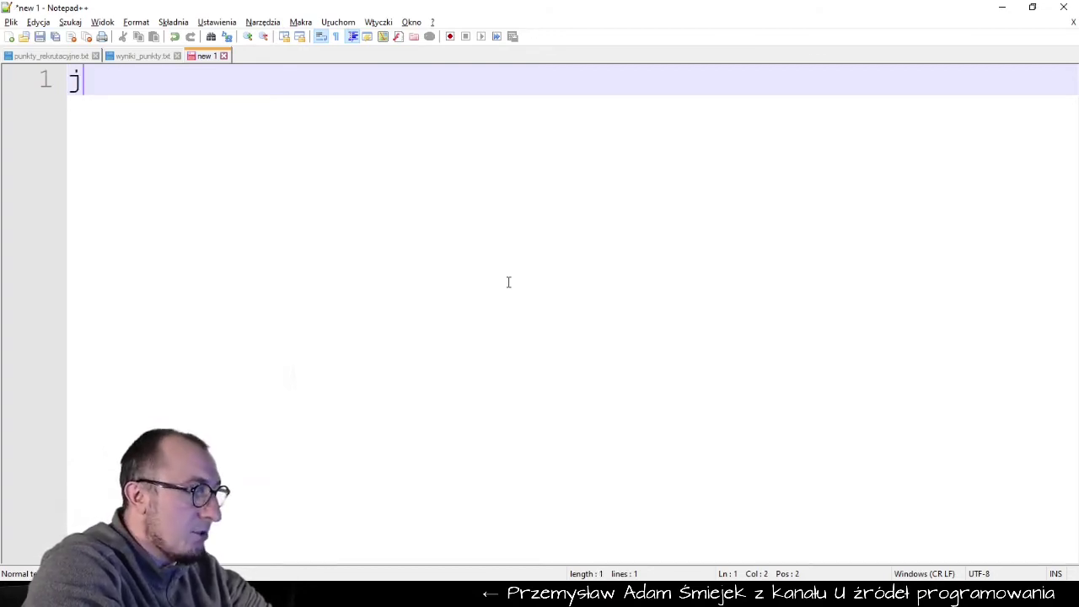
pyautogui.write('eżeli')
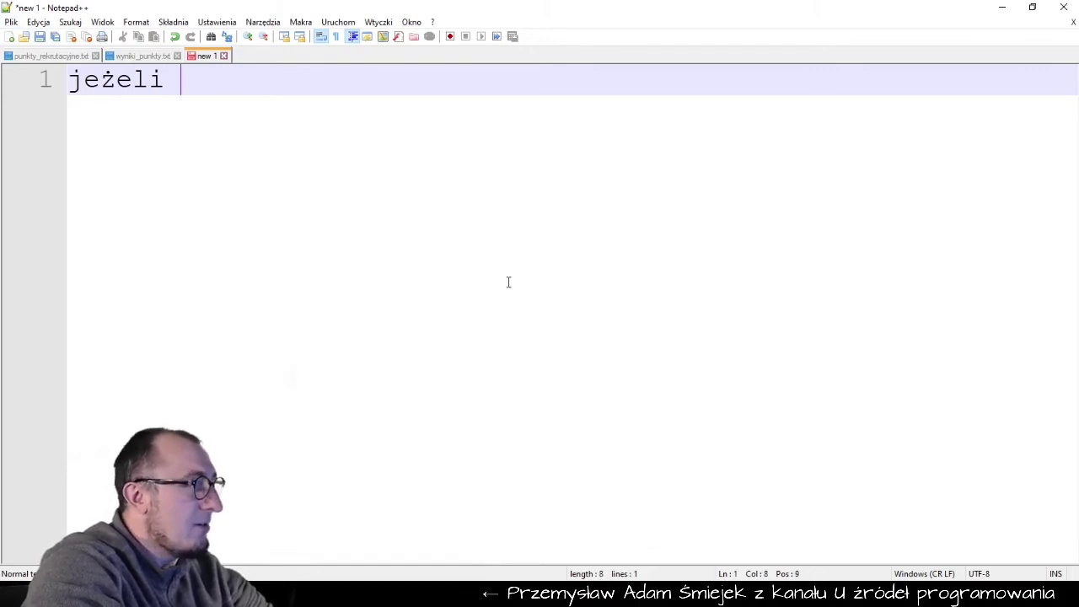
pyautogui.write('(')
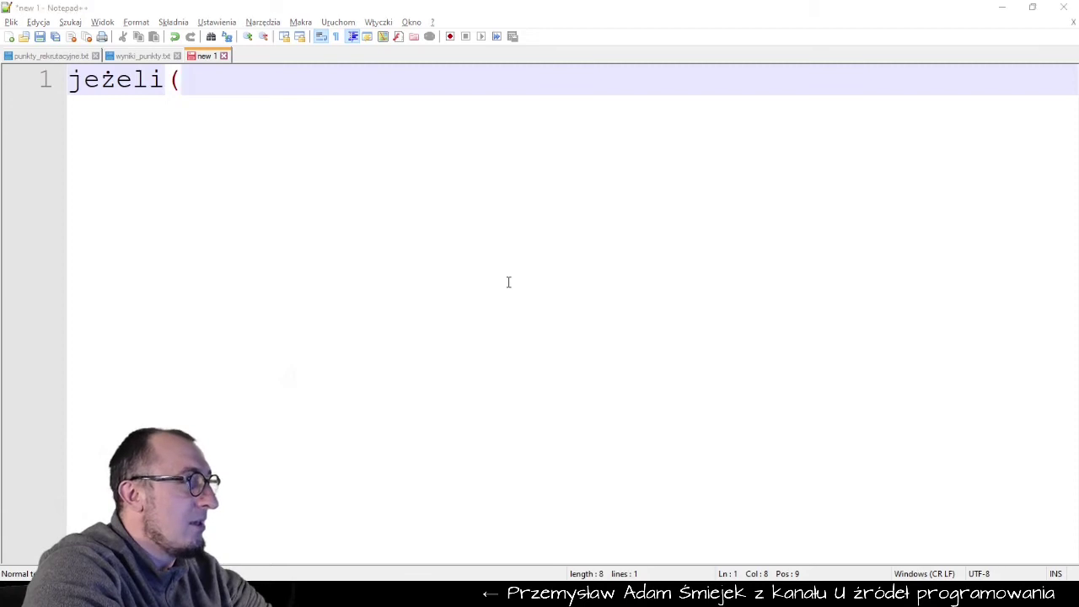
pyautogui.hotkey('alt', 'Tab')
pyautogui.hotkey('alt', 'Tab')
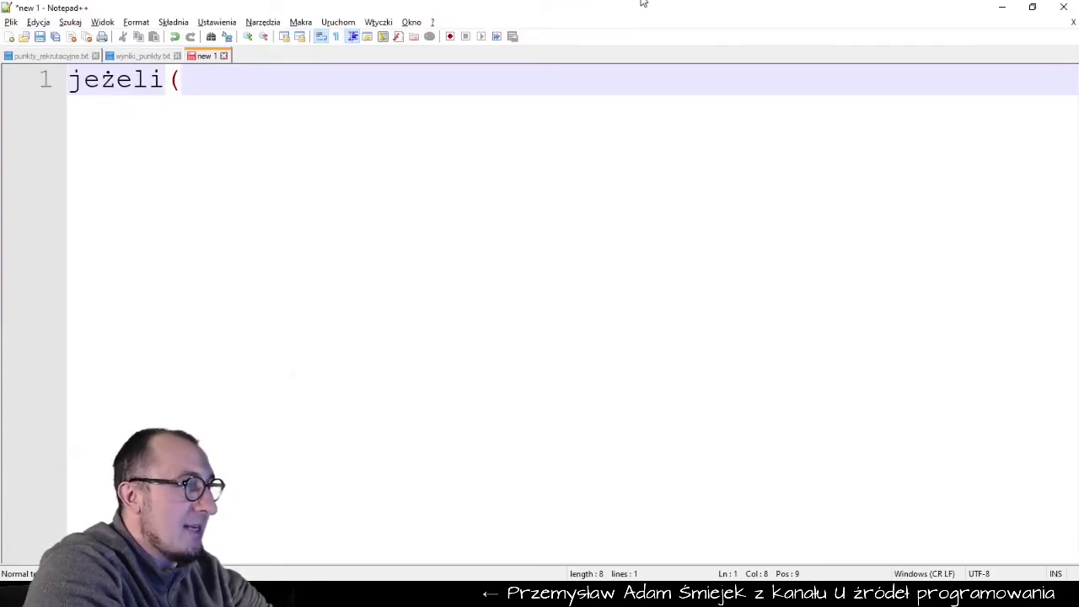
pyautogui.moveTo(642, 2)
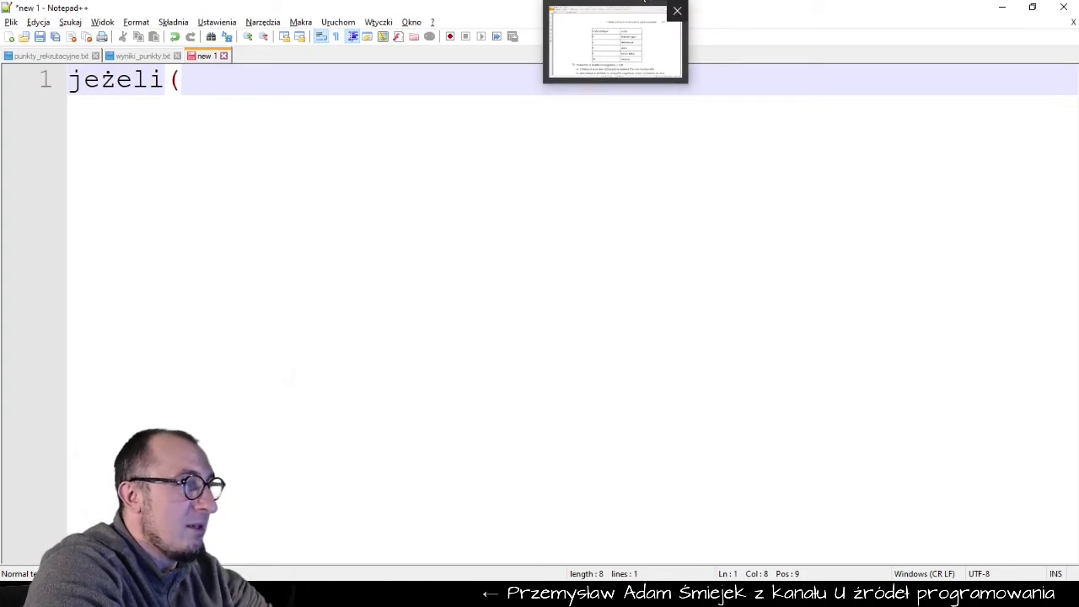
pyautogui.click(643, 3)
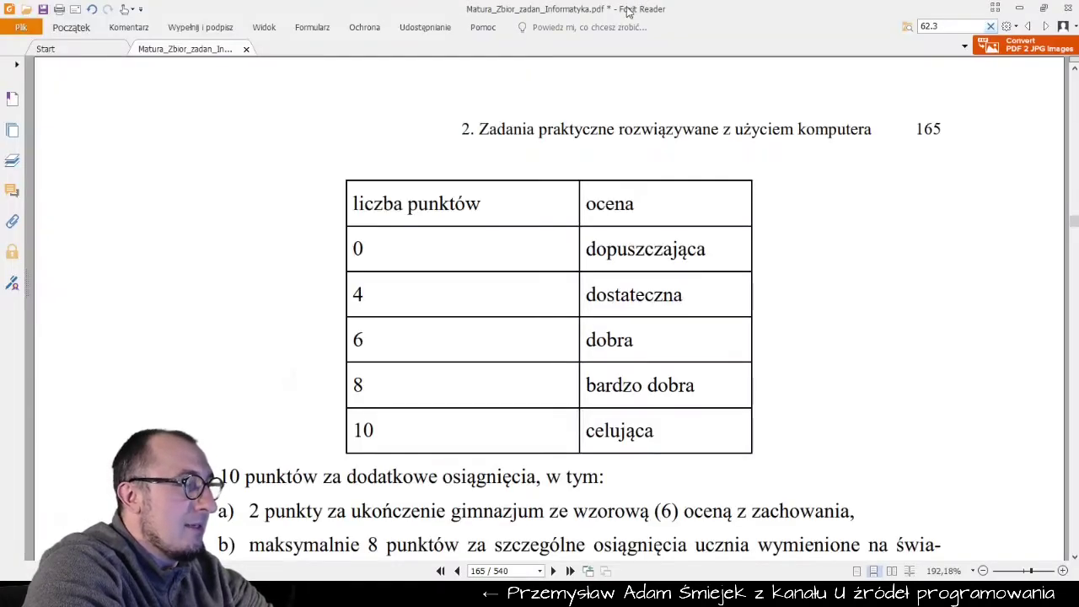
pyautogui.click(472, 1)
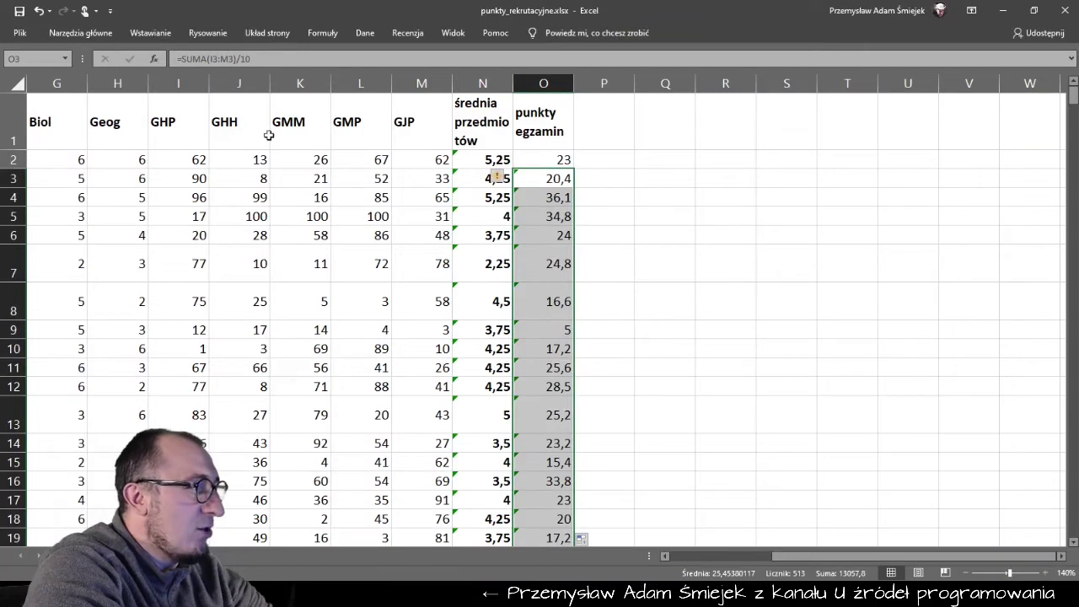
pyautogui.click(150, 171)
pyautogui.press('Left')
pyautogui.press('Left')
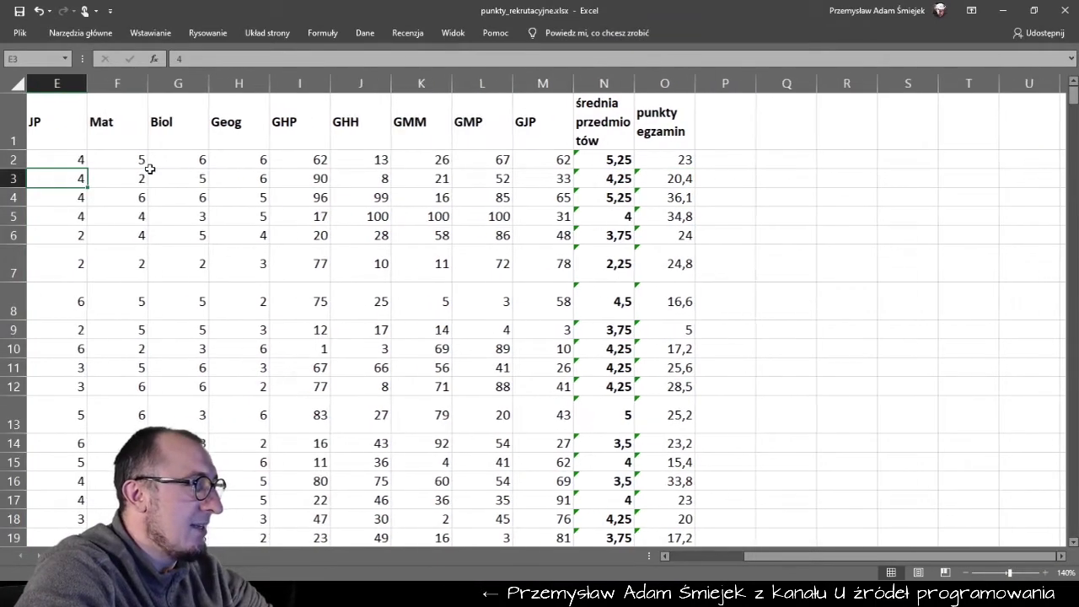
pyautogui.press('Left')
pyautogui.press('Up')
pyautogui.press('Right')
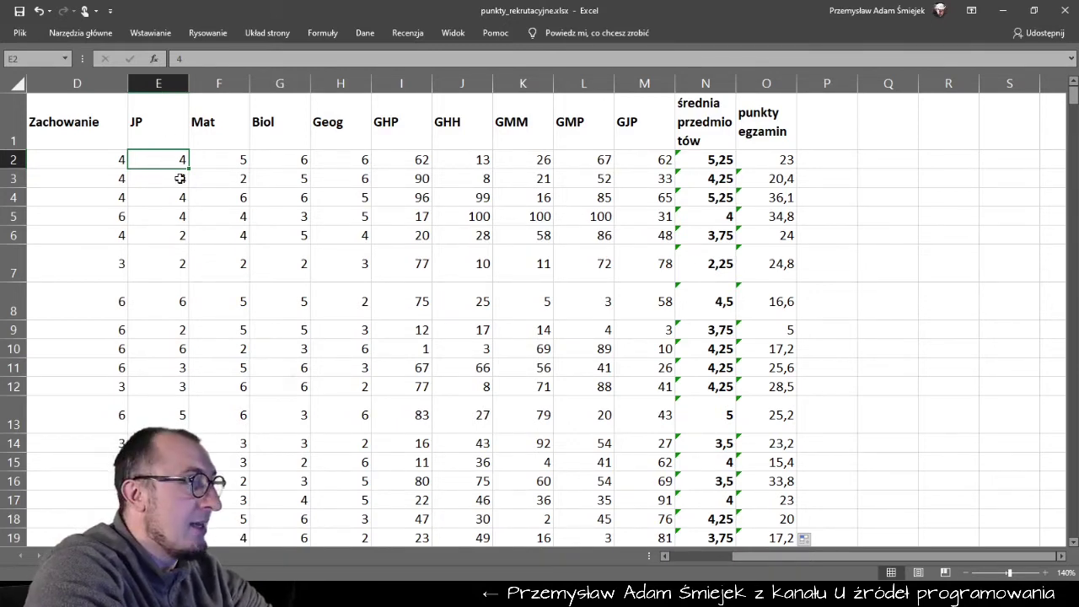
pyautogui.hotkey('alt', 'Tab')
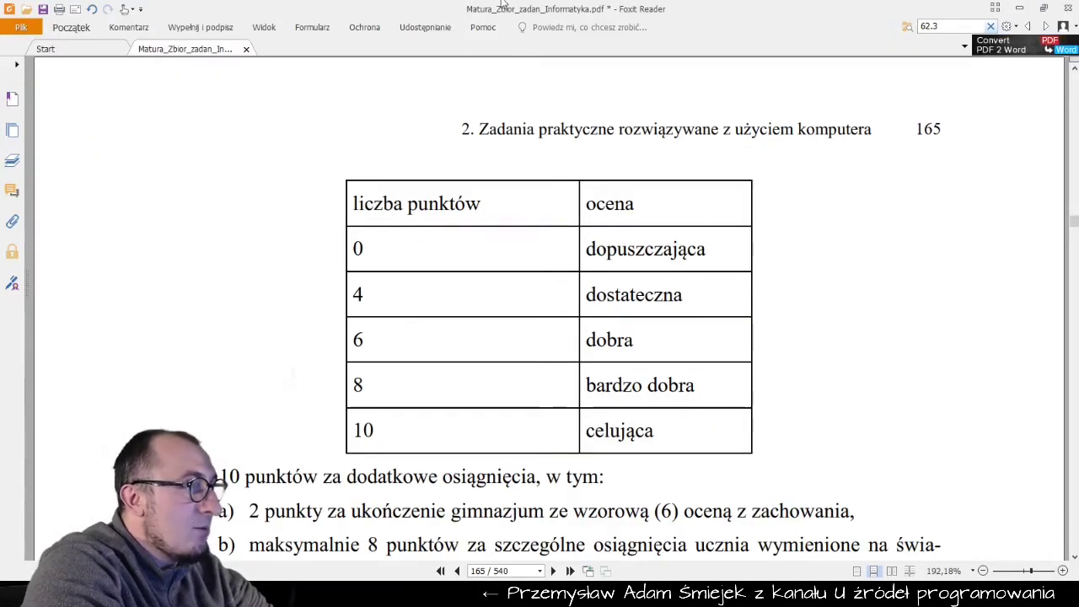
pyautogui.hotkey('alt', 'Tab')
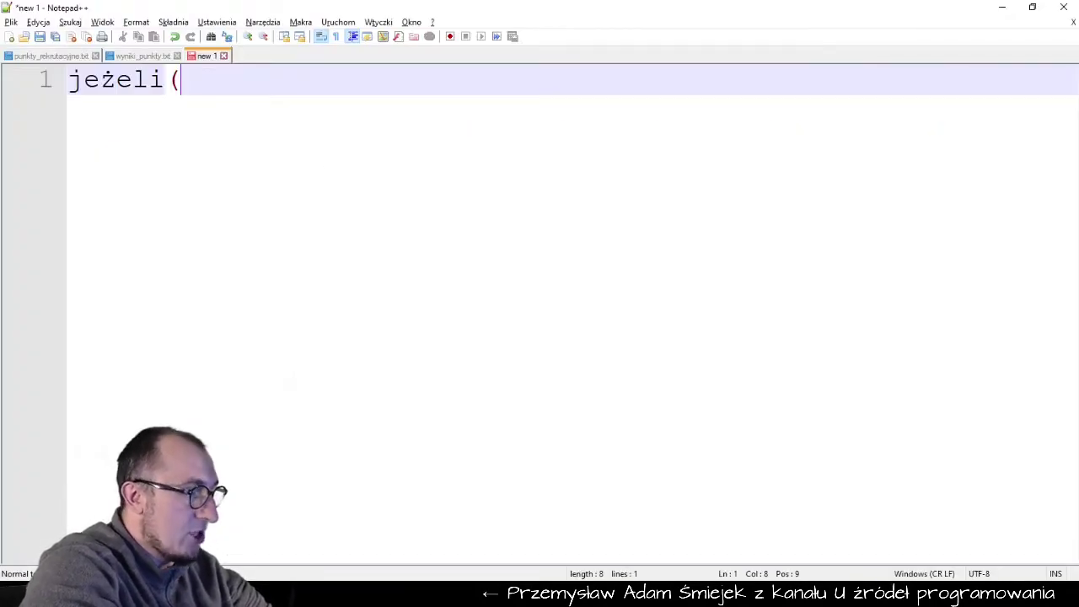
# Finish line 1 as jeżeli(E2=2; 0 ; ? ) and begin a nested jeżeli( on a new line.
pyautogui.write('E3')
pyautogui.press('BackSpace')
pyautogui.write('2')
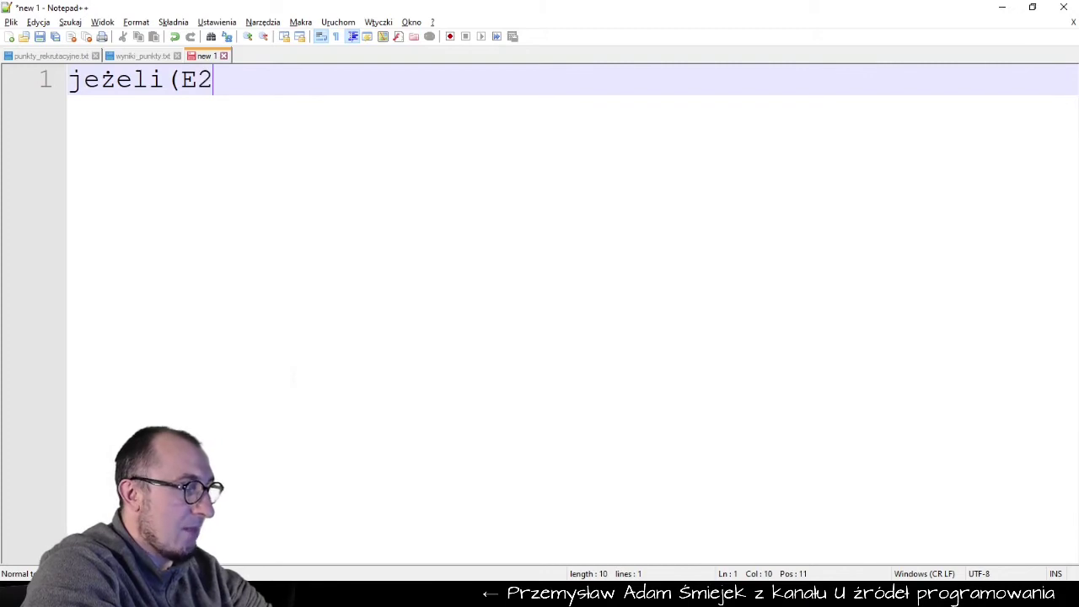
pyautogui.write('==2')
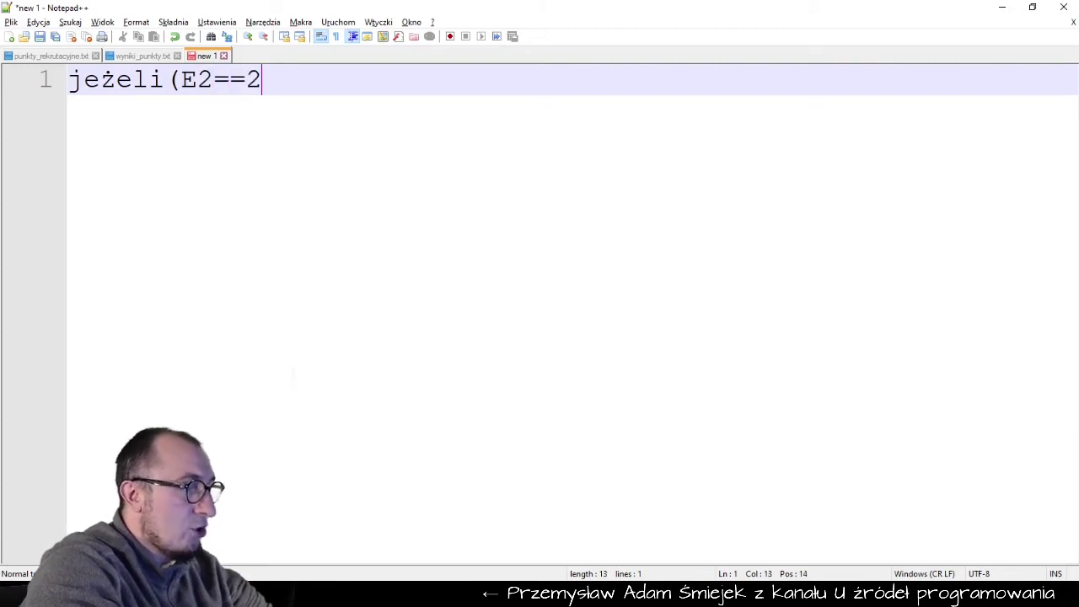
pyautogui.press('BackSpace')
pyautogui.press('BackSpace')
pyautogui.write('2')
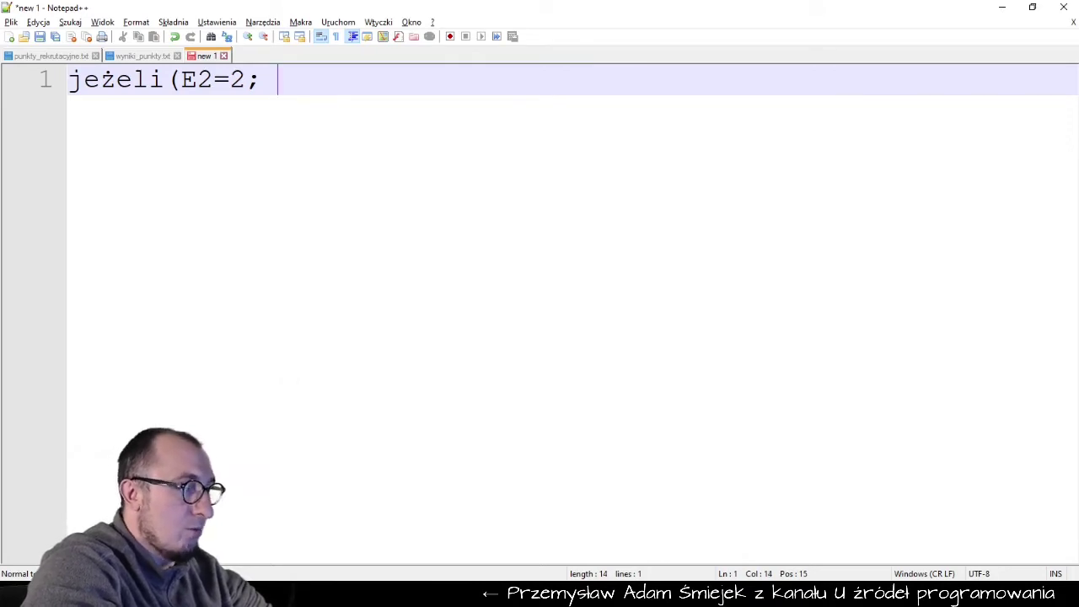
pyautogui.write('0 ')
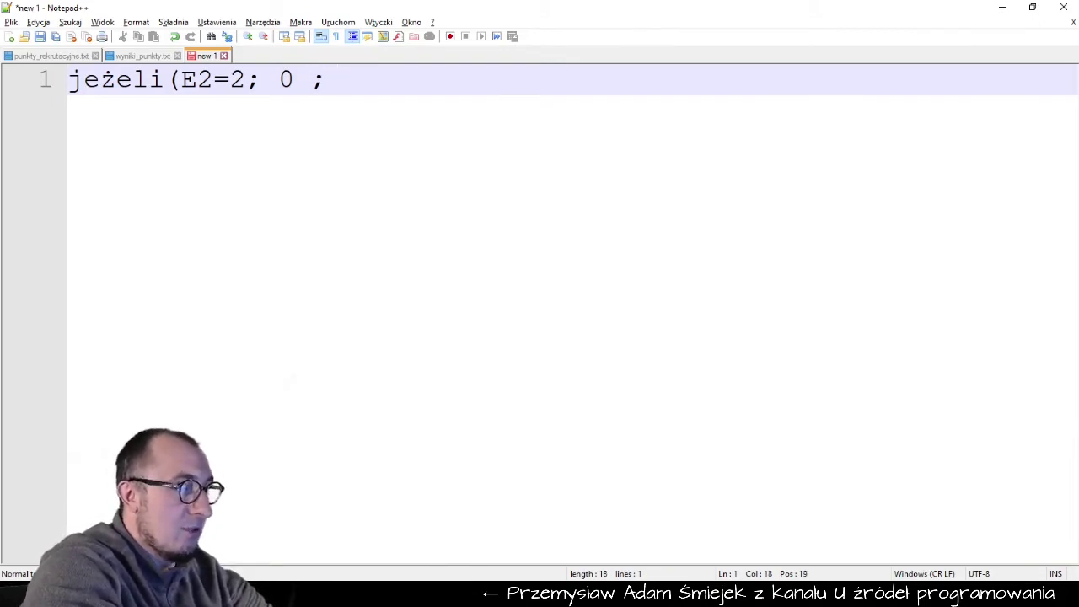
pyautogui.write(' ???')
pyautogui.press('BackSpace')
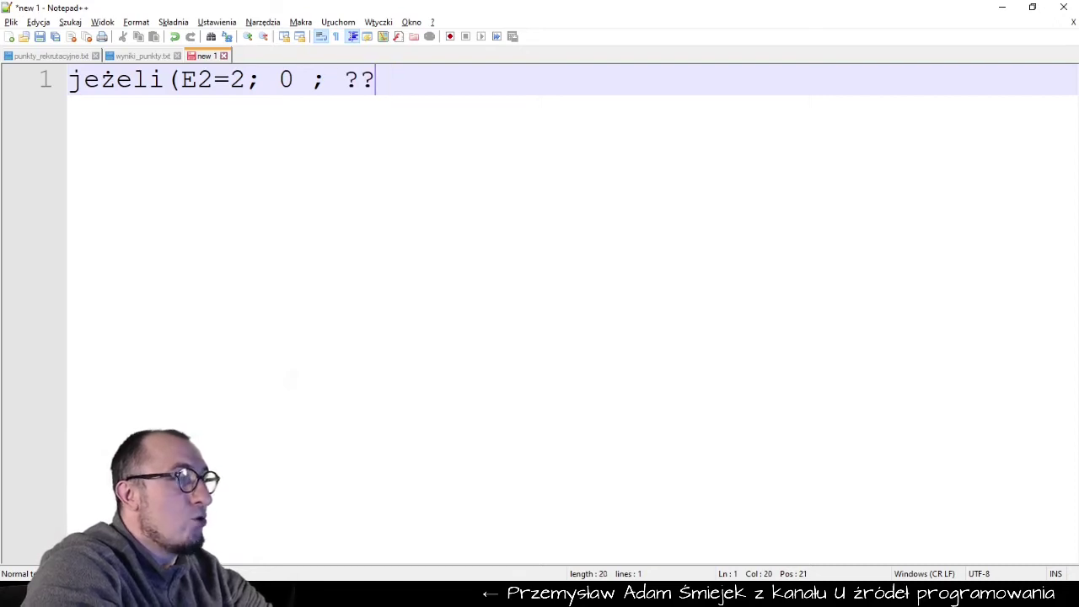
pyautogui.press('BackSpace')
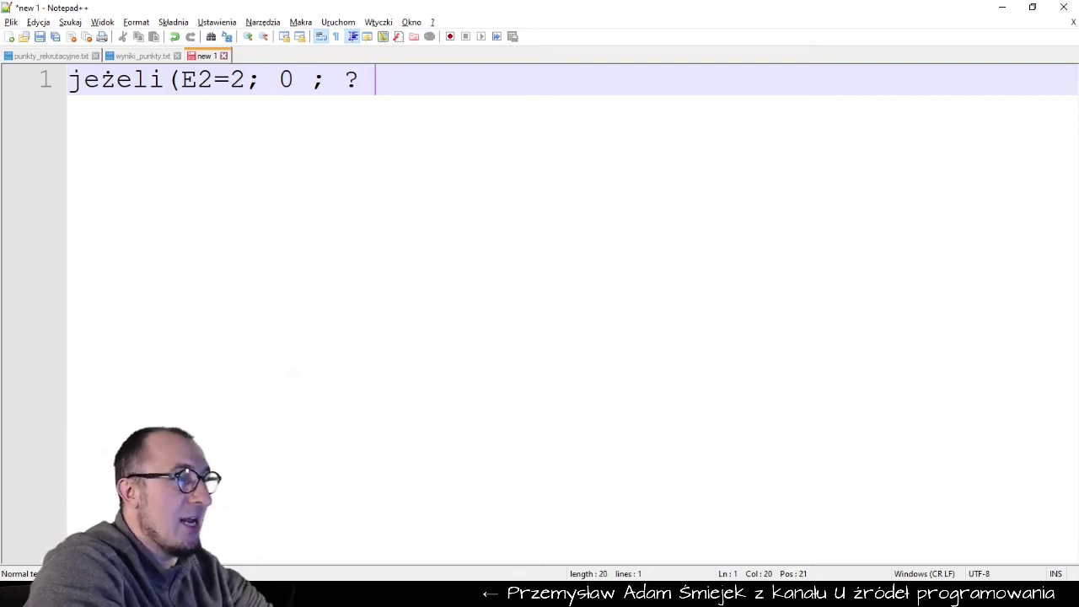
pyautogui.write(')')
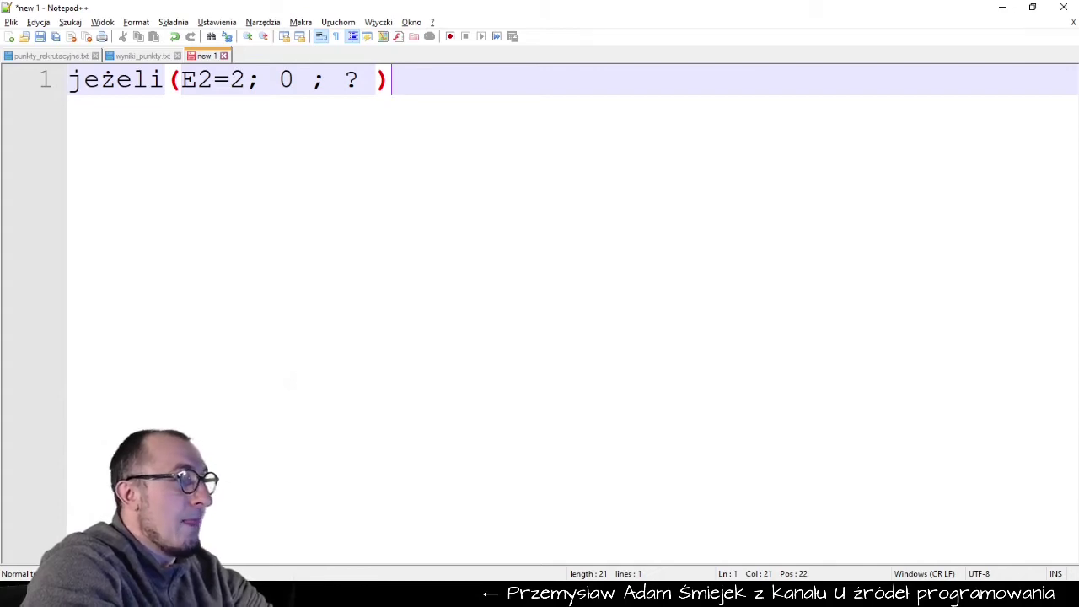
pyautogui.press('Return')
pyautogui.press('Return')
pyautogui.write('?')
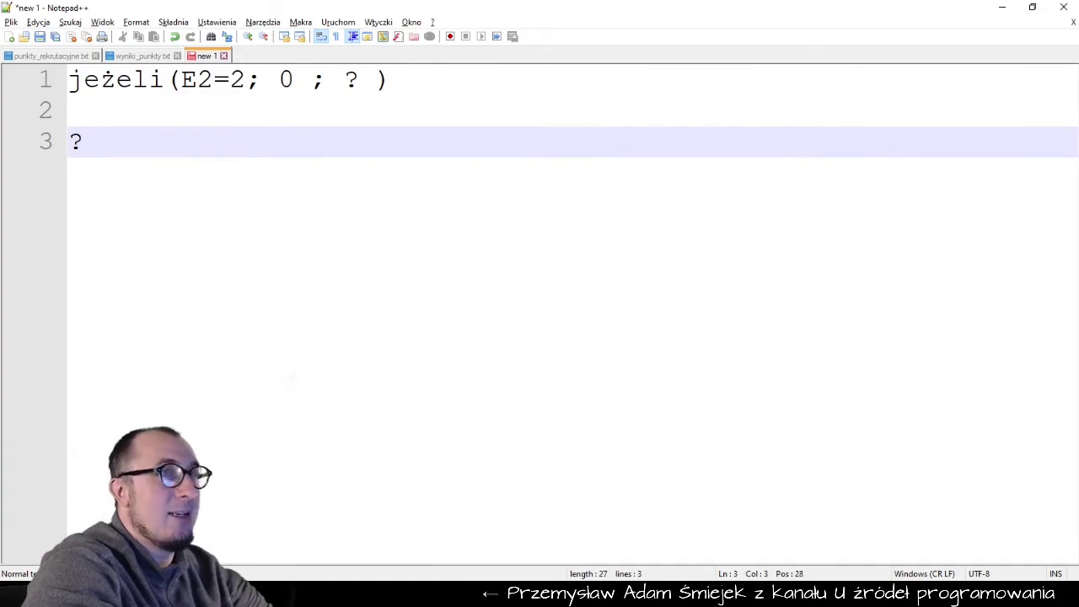
pyautogui.write('? jeżeli(e2-=')
# Write the grade-3 condition jeżeli(E2=3; 4; ?? ) after checking 4 points in the PDF table.
pyautogui.press('BackSpace')
pyautogui.press('BackSpace')
pyautogui.write('=')
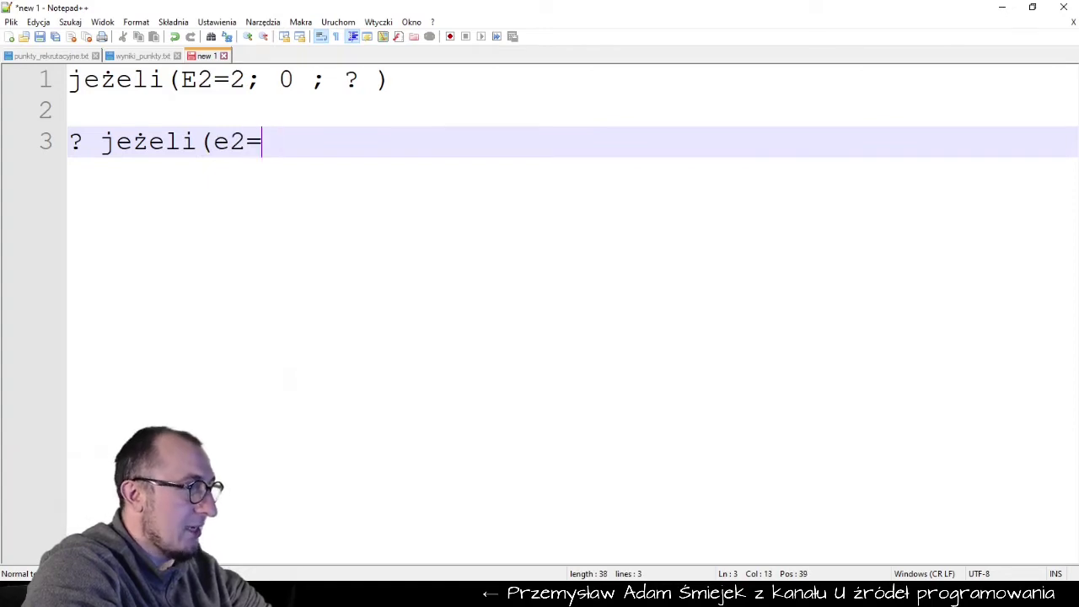
pyautogui.write('3')
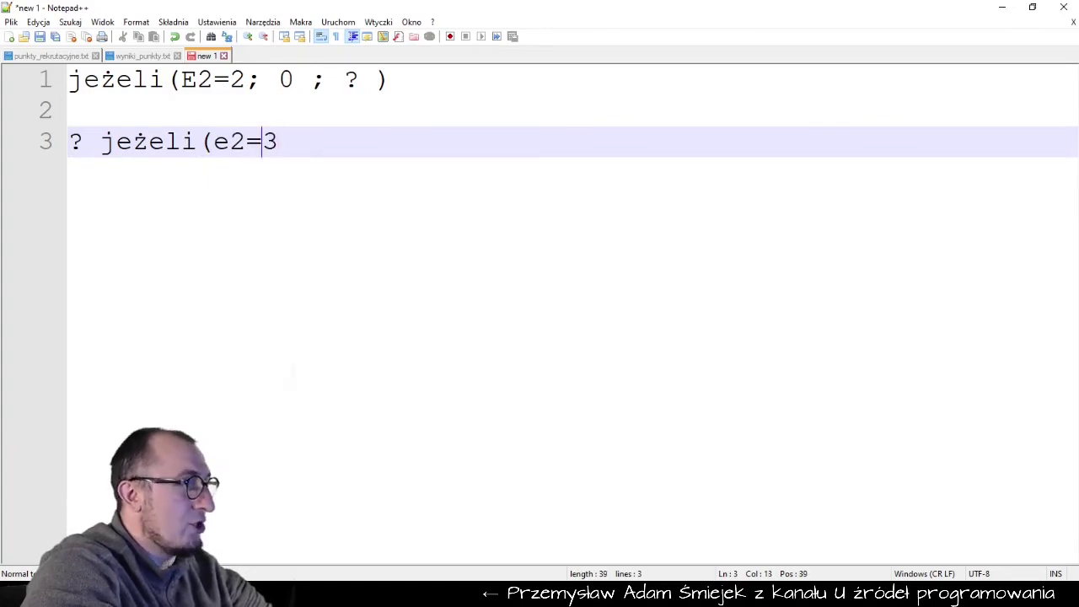
pyautogui.press('BackSpace')
pyautogui.write('E')
pyautogui.press('Right')
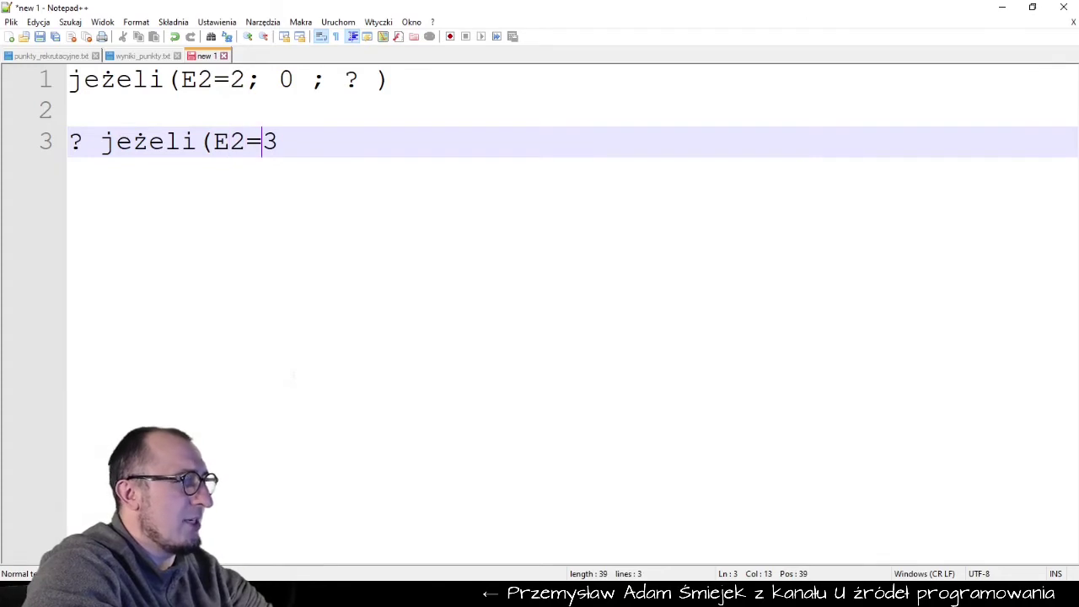
pyautogui.write('; ')
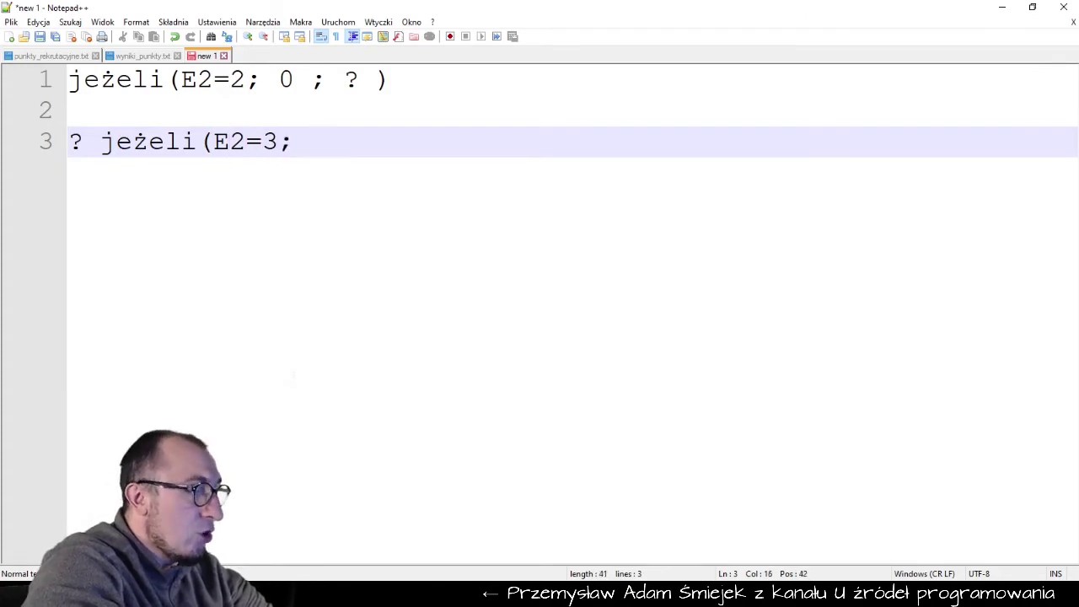
pyautogui.write('2')
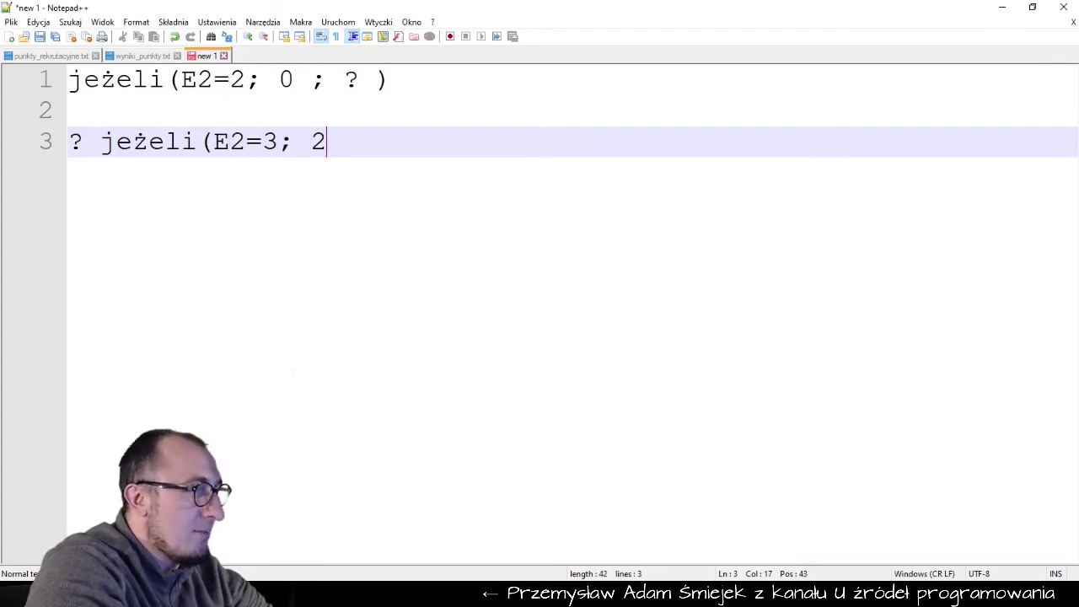
pyautogui.hotkey('alt', 'Tab')
pyautogui.hotkey('alt', 'Tab')
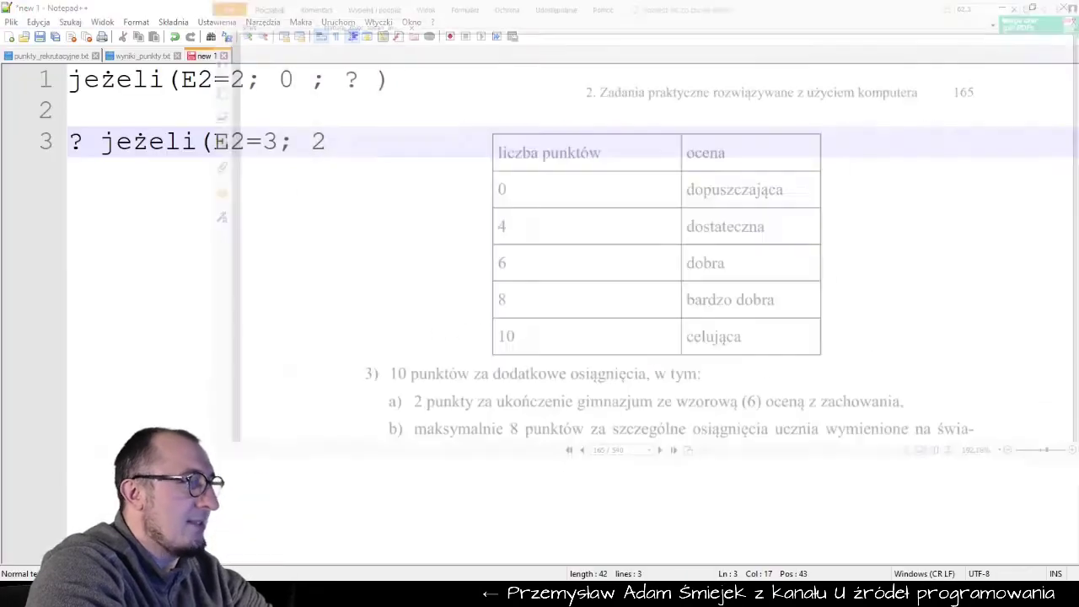
pyautogui.press('BackSpace')
pyautogui.write('4')
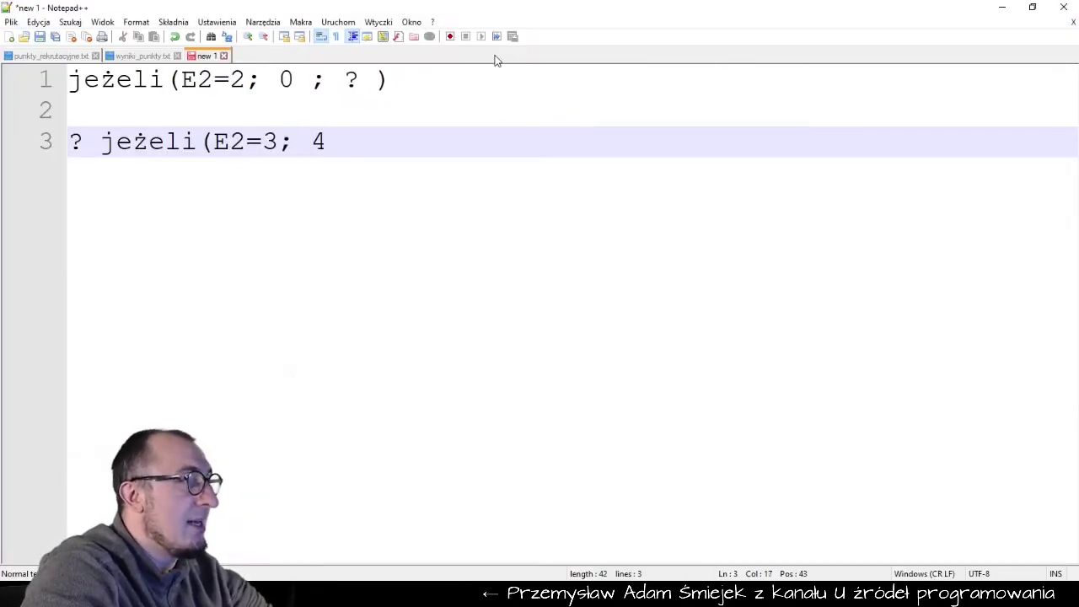
pyautogui.write('; ??')
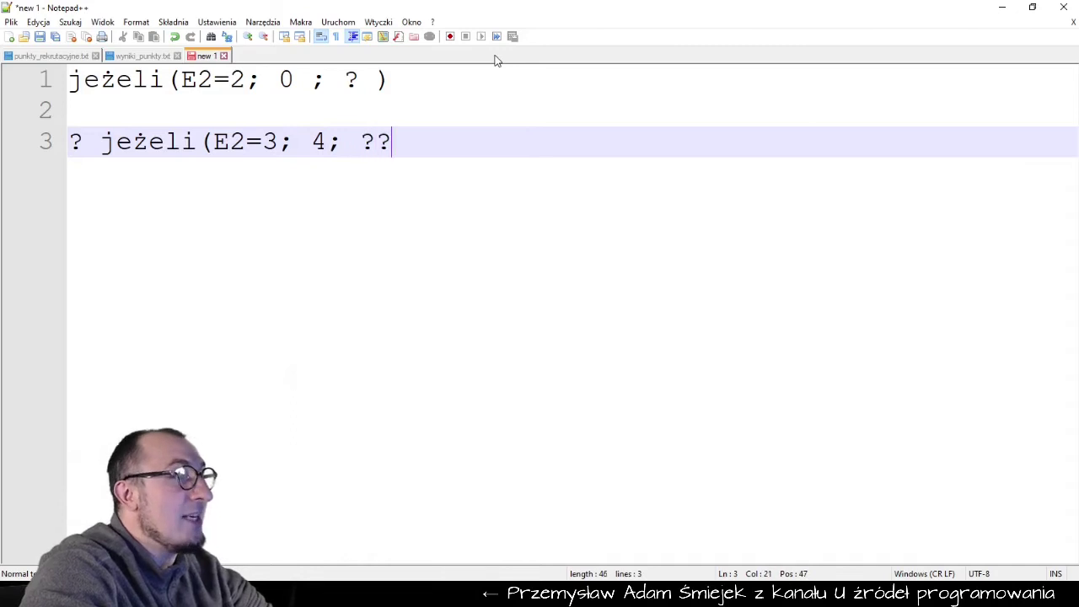
pyautogui.write(' )')
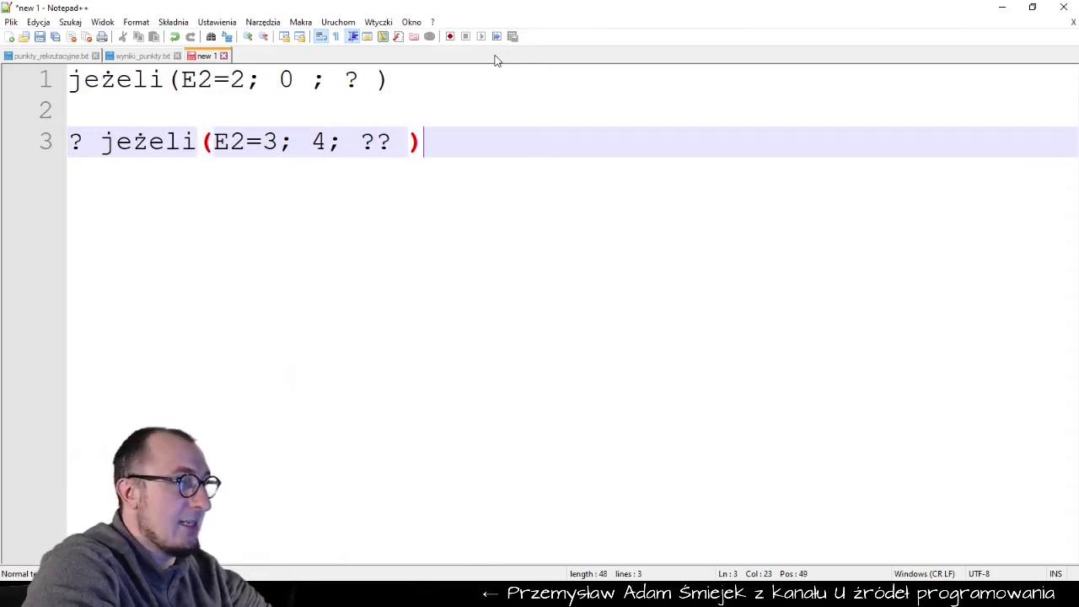
pyautogui.press('Return')
pyautogui.press('Up')
pyautogui.press('Right')
pyautogui.press('Right')
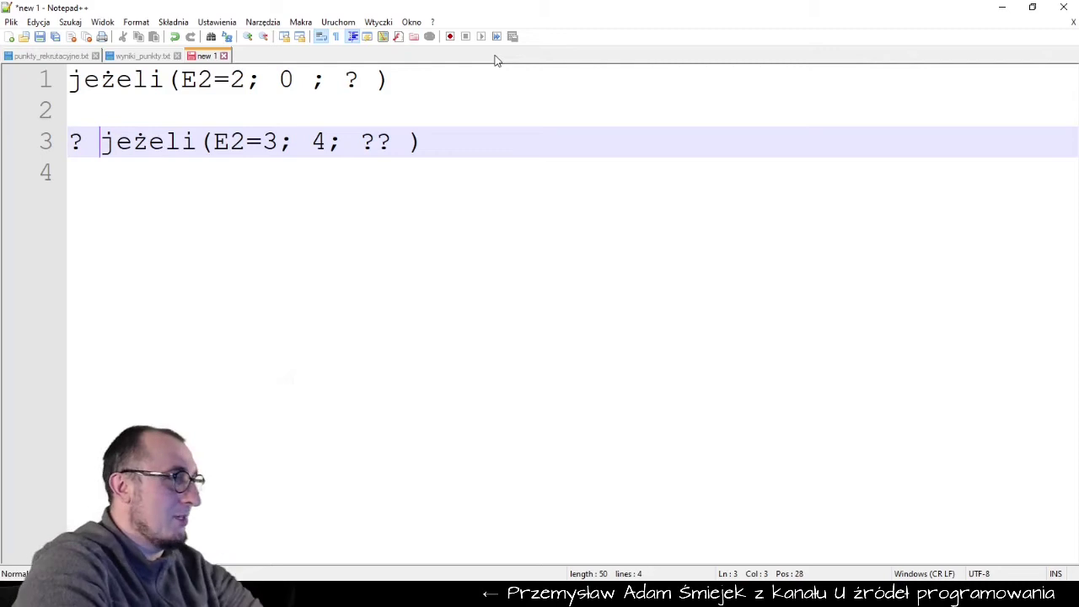
# Close the blank gap under line 1 and duplicate the grade-3 line.
pyautogui.press('Down')
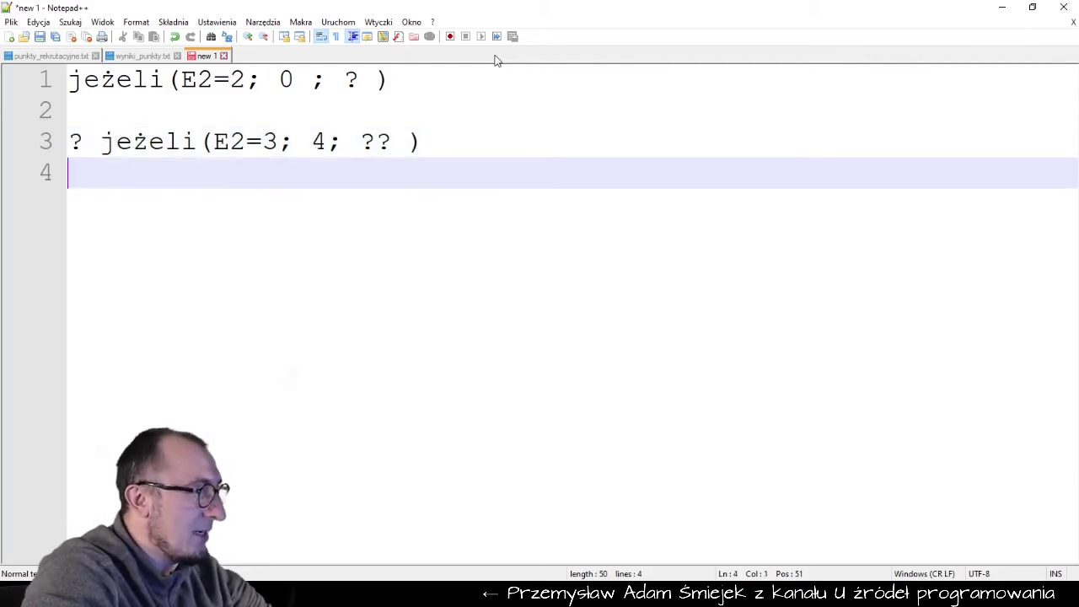
pyautogui.press('Return')
pyautogui.press('Up')
pyautogui.press('Up')
pyautogui.press('Up')
pyautogui.press('Delete')
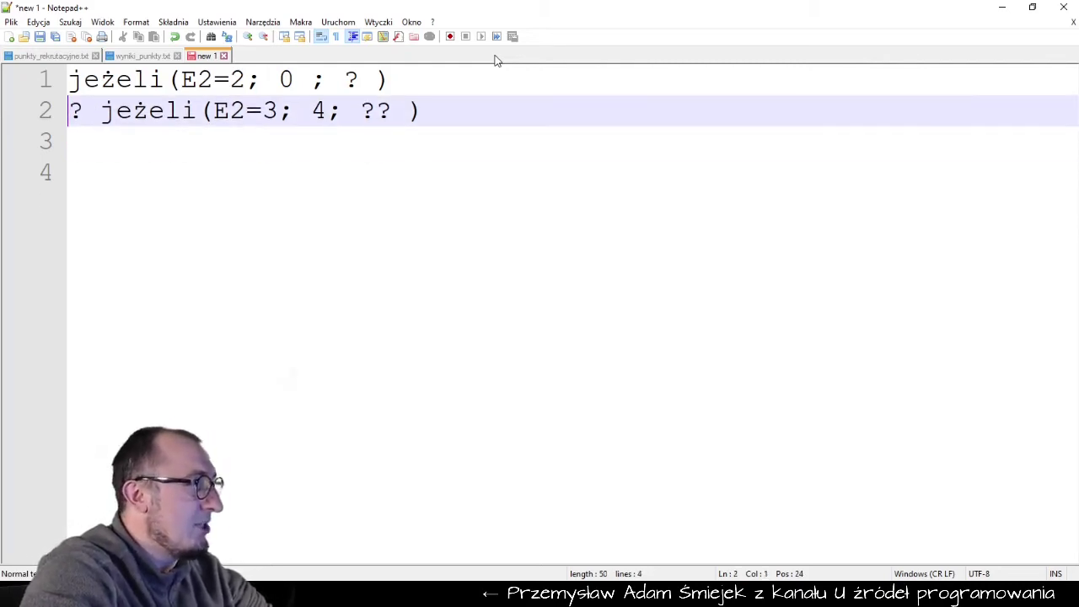
pyautogui.hotkey('shift', 'Down')
pyautogui.hotkey('ctrl', 'c')
pyautogui.press('Right')
pyautogui.hotkey('ctrl', 'v')
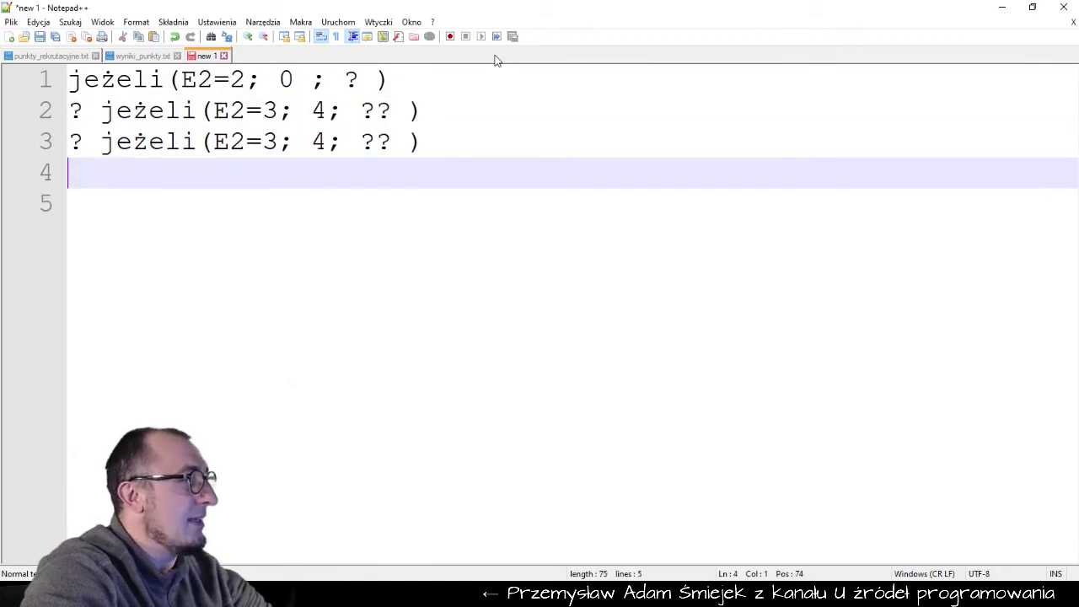
# Edit the duplicate into the grade-4 condition worth 6 points with a longer ? prefix.
pyautogui.press('Up')
pyautogui.hotkey('shift', 'Right')
pyautogui.press('Right')
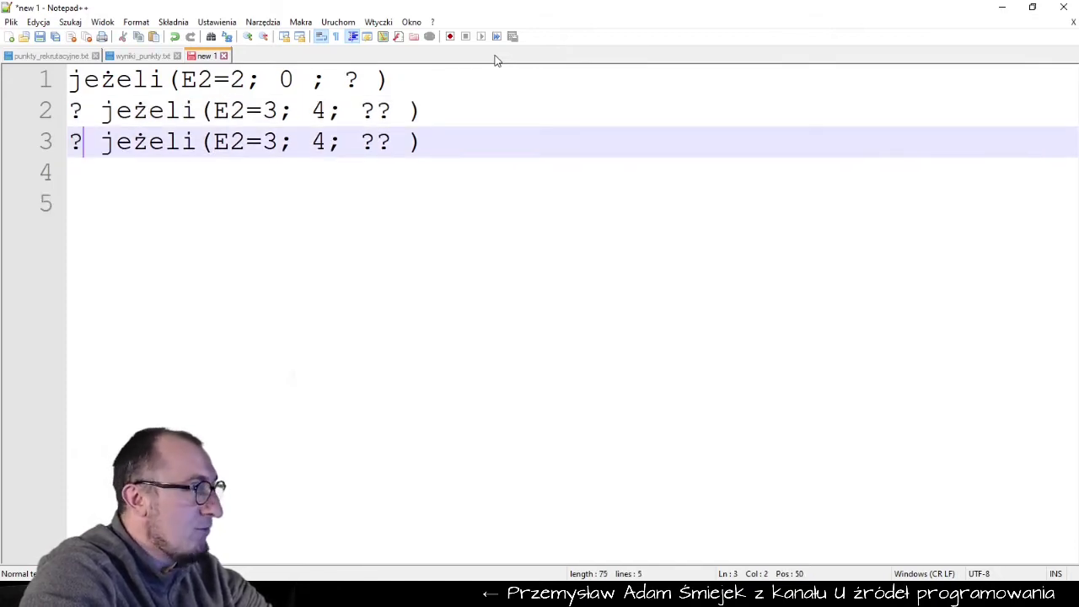
pyautogui.write('?')
pyautogui.press('Right')
pyautogui.press('Right')
pyautogui.press('Right')
pyautogui.press('Right')
pyautogui.press('Right')
pyautogui.press('Right')
pyautogui.press('Right')
pyautogui.press('Left')
pyautogui.press('Left')
pyautogui.press('Left')
pyautogui.press('Left')
pyautogui.press('Left')
pyautogui.press('Left')
pyautogui.press('Delete')
pyautogui.write('4')
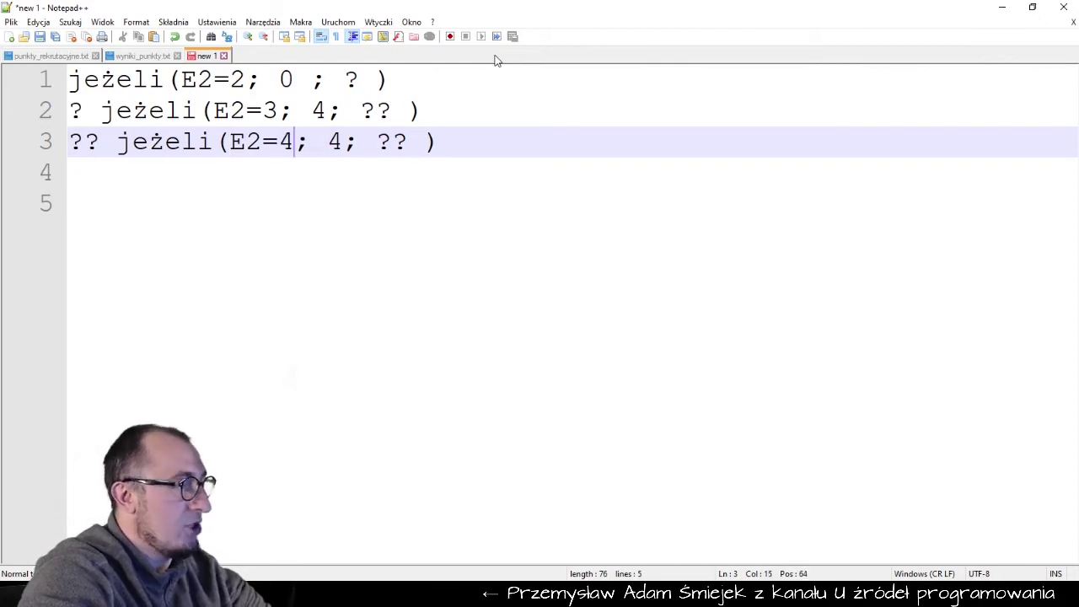
pyautogui.press('Right')
pyautogui.press('Right')
pyautogui.press('Right')
pyautogui.press('BackSpace')
pyautogui.write('6')
pyautogui.press('Left')
# Duplicate the grade-4 line and change it to grade 5 worth 8 points.
pyautogui.press('Home')
pyautogui.hotkey('shift', 'Down')
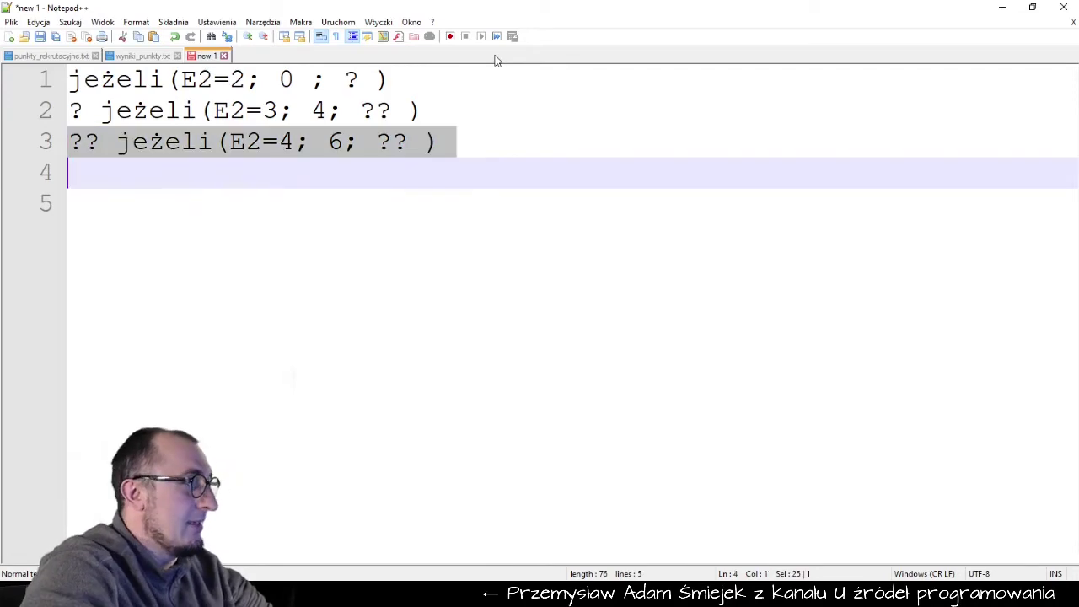
pyautogui.hotkey('ctrl', 'c')
pyautogui.hotkey('ctrl', 'v')
pyautogui.press('Up')
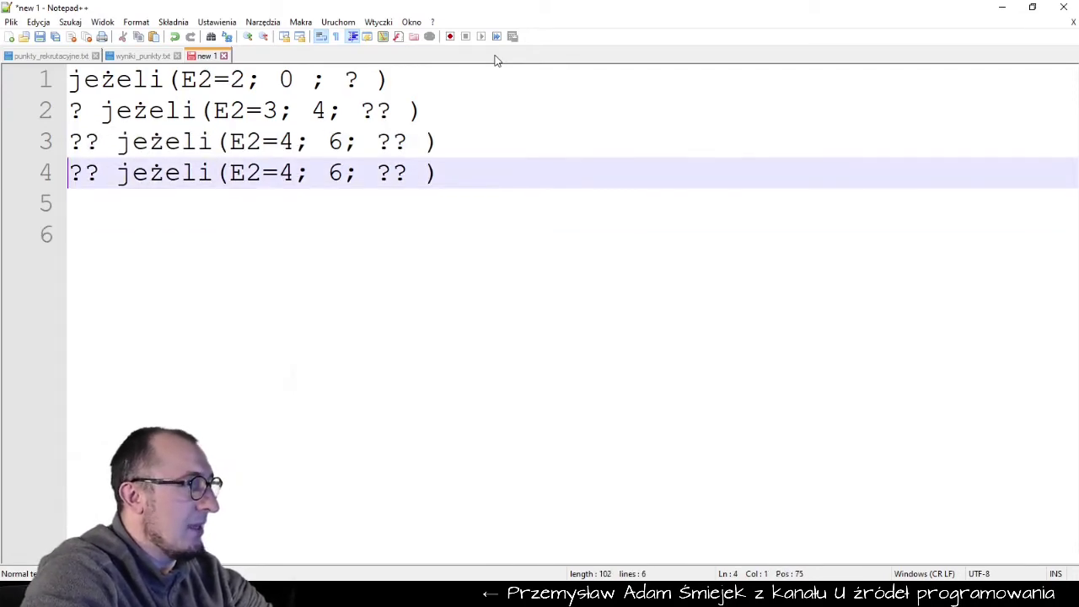
pyautogui.press('Right')
pyautogui.press('Right')
pyautogui.press('Right')
pyautogui.press('Right')
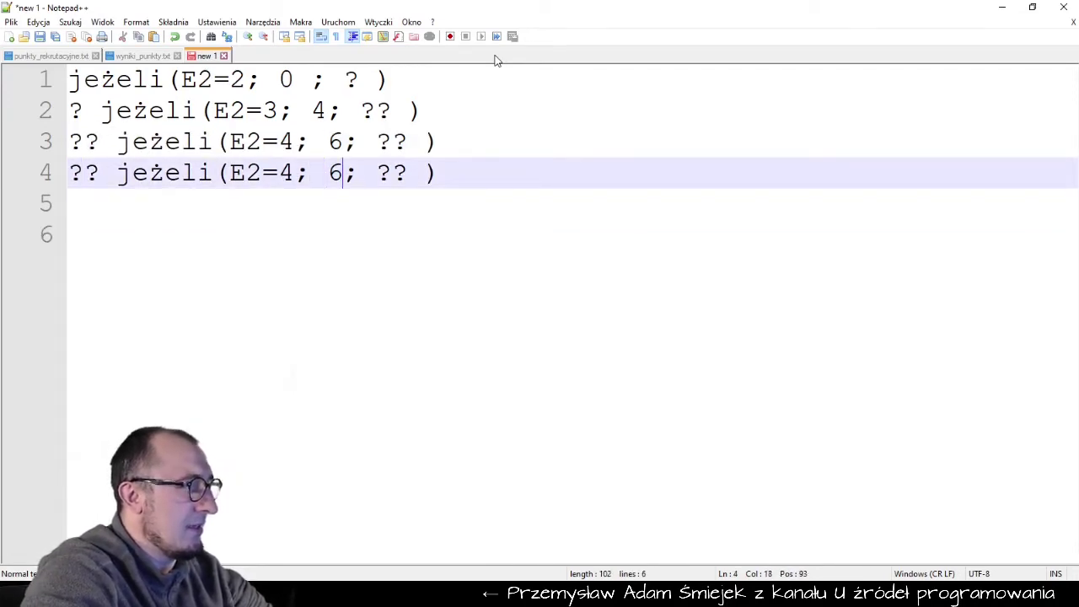
pyautogui.press('BackSpace')
pyautogui.write('8')
pyautogui.press('Left')
pyautogui.press('Left')
# Paste another copy as line 5 and lengthen the ? placeholder prefixes on the nested lines.
pyautogui.press('Left')
pyautogui.press('BackSpace')
pyautogui.write('5')
pyautogui.press('Left')
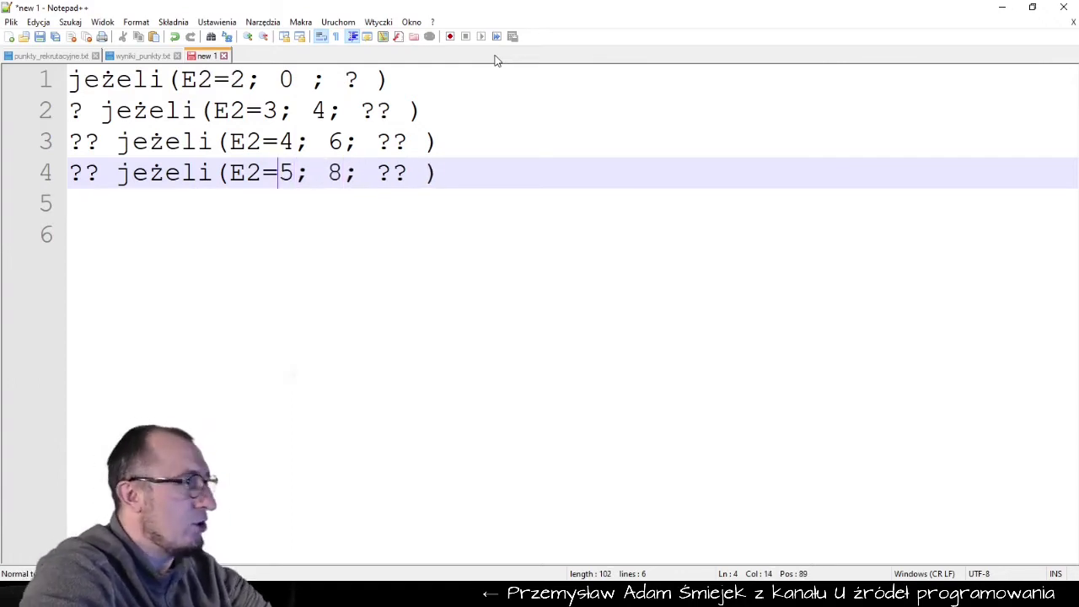
pyautogui.press('Down')
pyautogui.hotkey('ctrl', 'v')
pyautogui.press('Up')
pyautogui.press('Up')
pyautogui.write('?')
pyautogui.press('End')
pyautogui.press('Left')
pyautogui.press('Left')
pyautogui.write('?')
pyautogui.press('Home')
pyautogui.write('?')
pyautogui.press('Up')
pyautogui.press('Up')
pyautogui.press('End')
pyautogui.press('Left')
pyautogui.press('Left')
pyautogui.write('?')
pyautogui.press('Down')
pyautogui.write('?')
pyautogui.press('Left')
pyautogui.press('BackSpace')
pyautogui.press('BackSpace')
pyautogui.press('Down')
pyautogui.press('Up')
pyautogui.press('Right')
pyautogui.press('Right')
pyautogui.write('?')
# Turn line 5 into the grade-6 condition worth 10 points, with "BŁĄD DANYCH" as the final else.
pyautogui.hotkey('ctrl', 'Right')
pyautogui.hotkey('ctrl', 'Right')
pyautogui.hotkey('ctrl', 'Right')
pyautogui.press('BackSpace')
pyautogui.write('6')
pyautogui.press('Right')
pyautogui.press('Right')
pyautogui.press('Right')
pyautogui.press('BackSpace')
pyautogui.write('10')
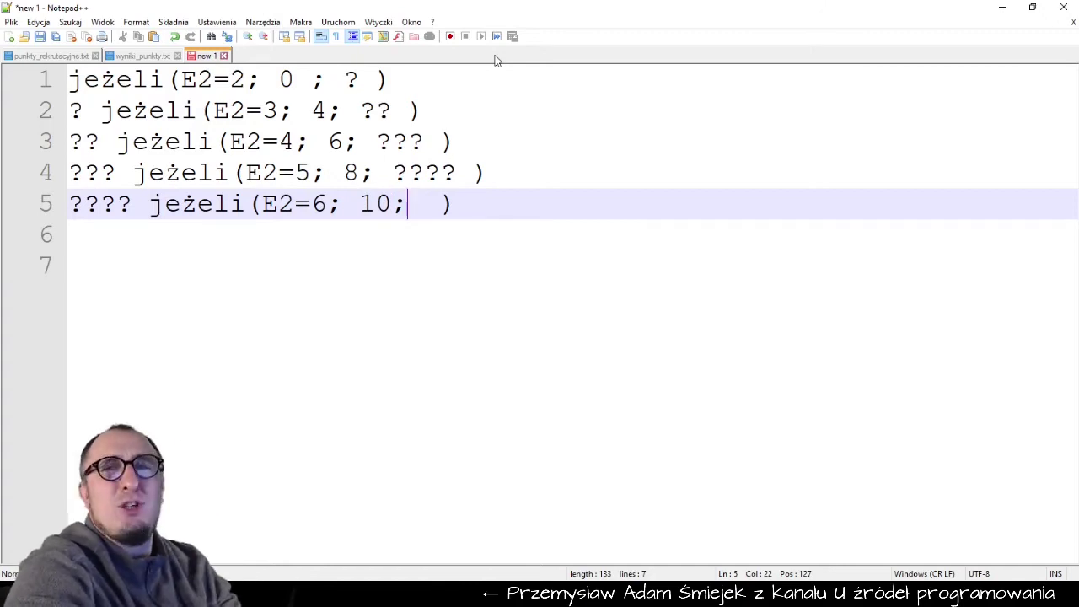
pyautogui.press('Right')
pyautogui.write('"')
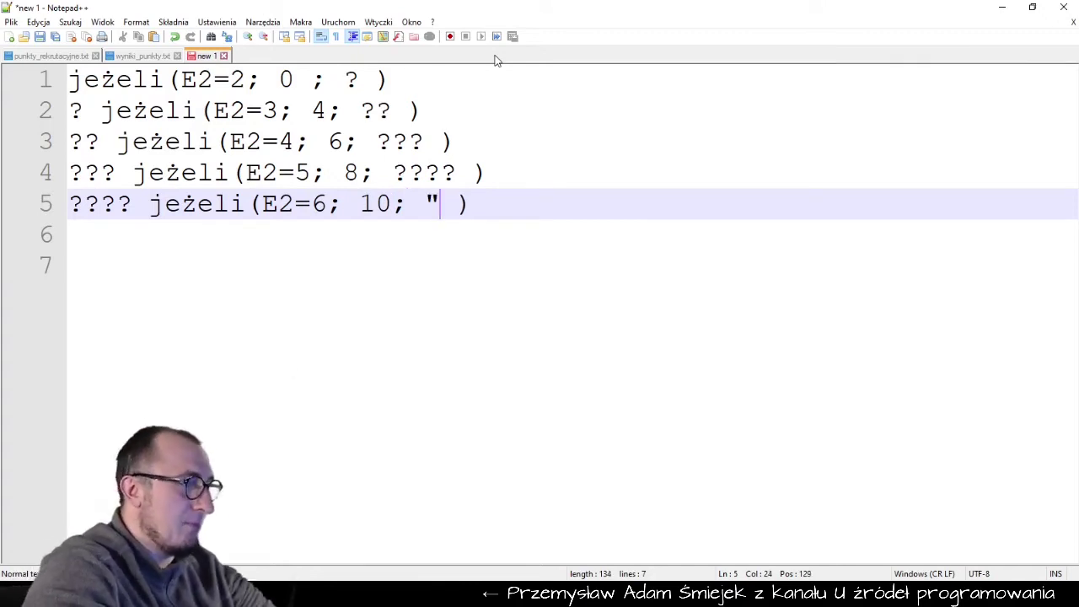
pyautogui.write('BŁĄD"')
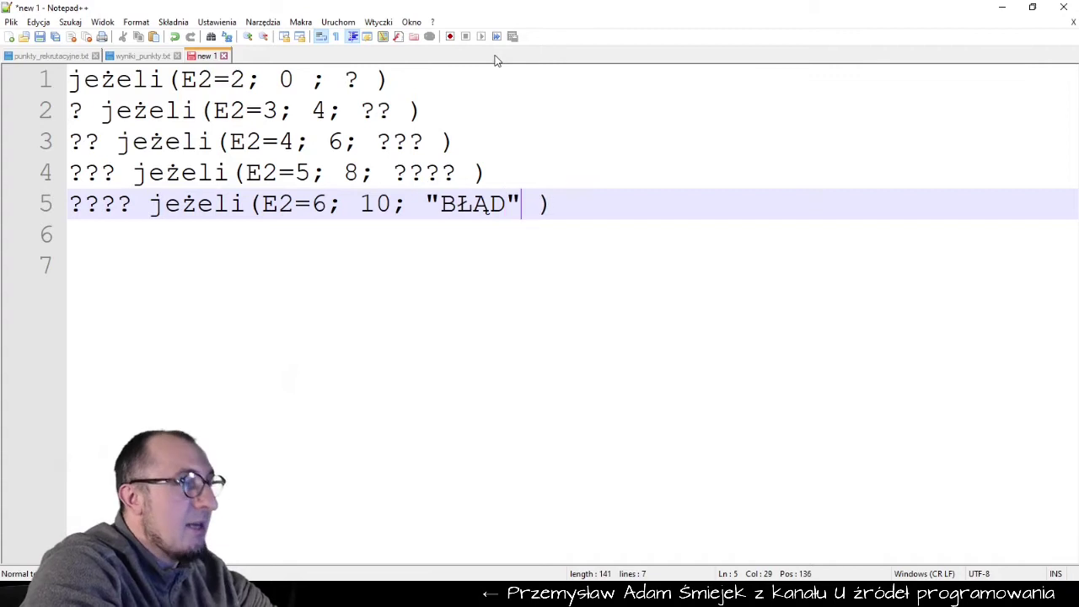
pyautogui.write(' DANYC')
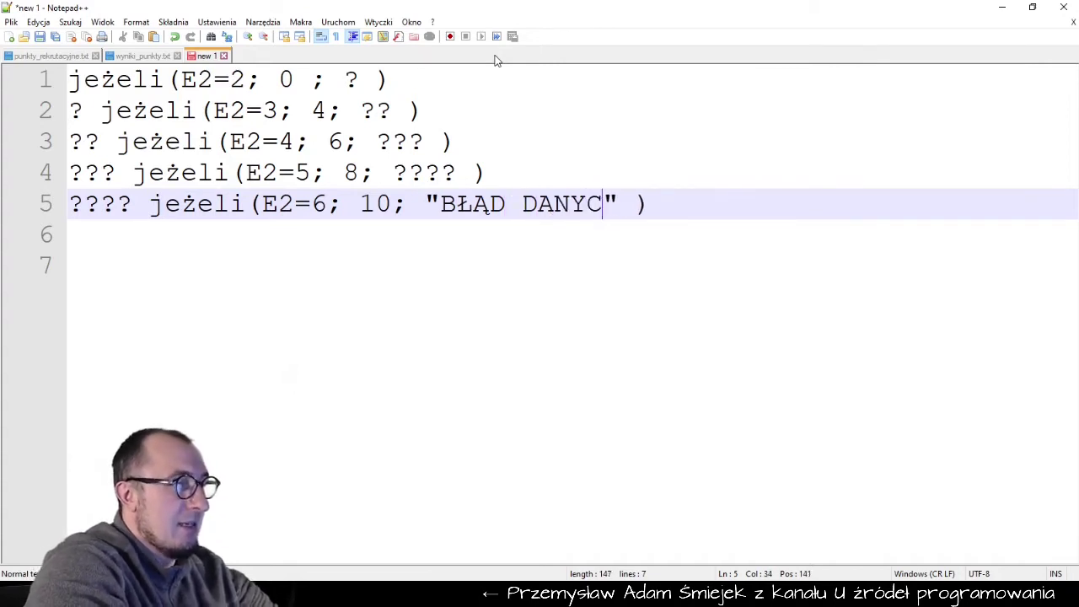
pyautogui.write('h')
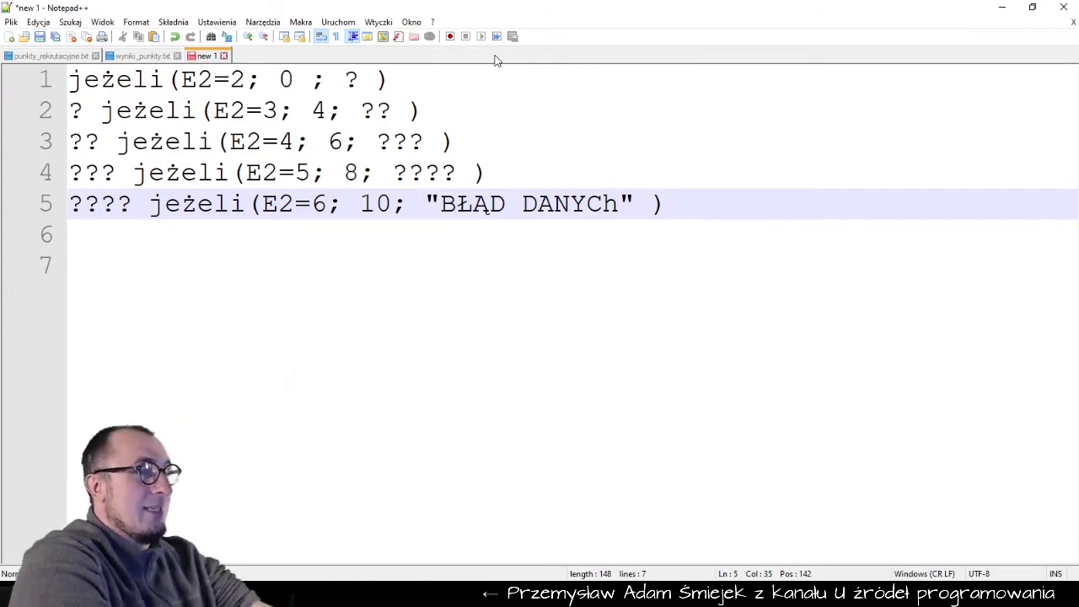
pyautogui.press('BackSpace')
pyautogui.write('H')
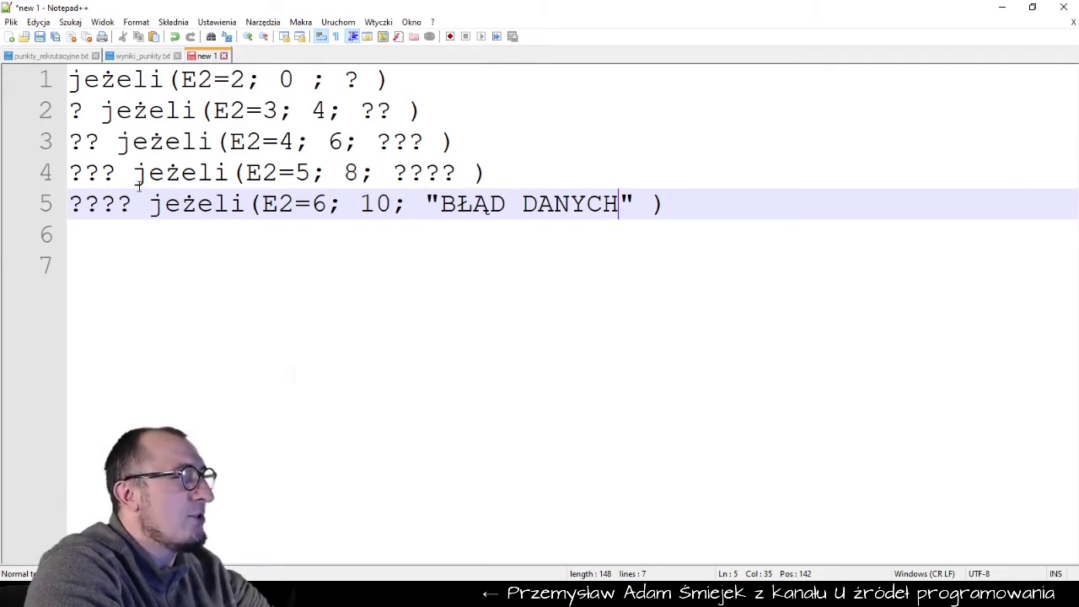
# Copy the entire five-line draft and place the cursor on line 7 to duplicate it below.
pyautogui.moveTo(149, 204); pyautogui.dragTo(295, 242)
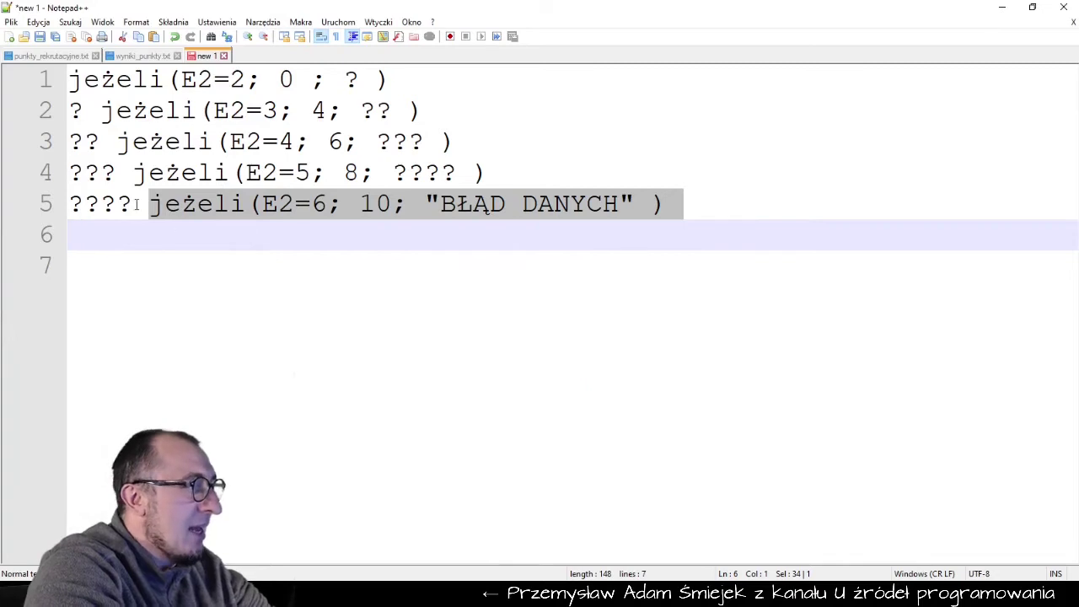
pyautogui.moveTo(148, 204); pyautogui.dragTo(554, 211)
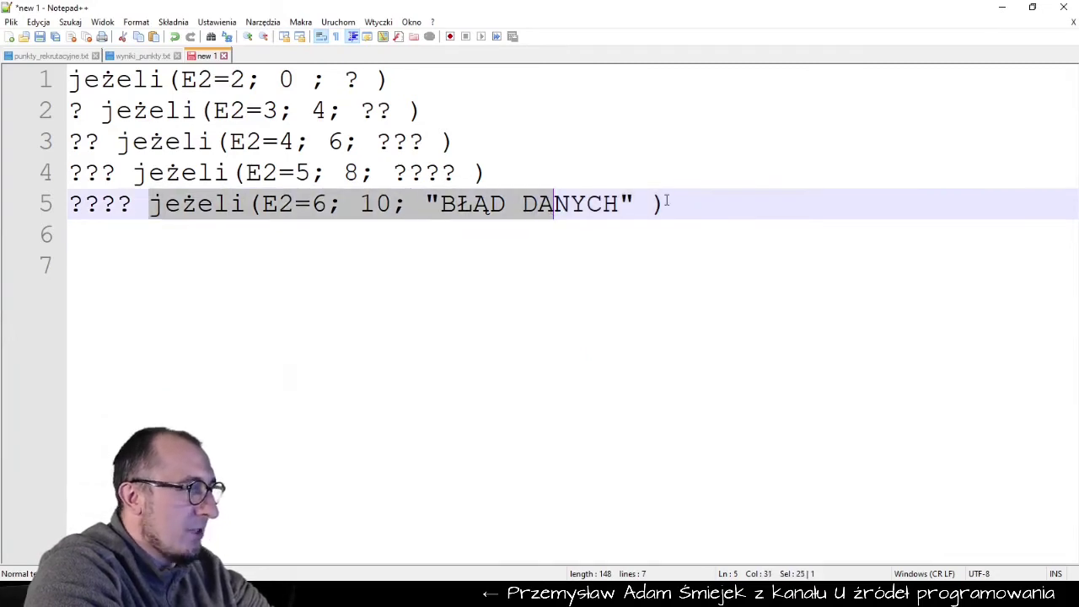
pyautogui.click(667, 204)
pyautogui.hotkey('ctrl', 'a')
pyautogui.hotkey('ctrl', 'c')
pyautogui.click(181, 292)
# Paste a backup copy of the draft and nest the grade-6 formula into line 4's ???? placeholder.
pyautogui.hotkey('ctrl', 'v')
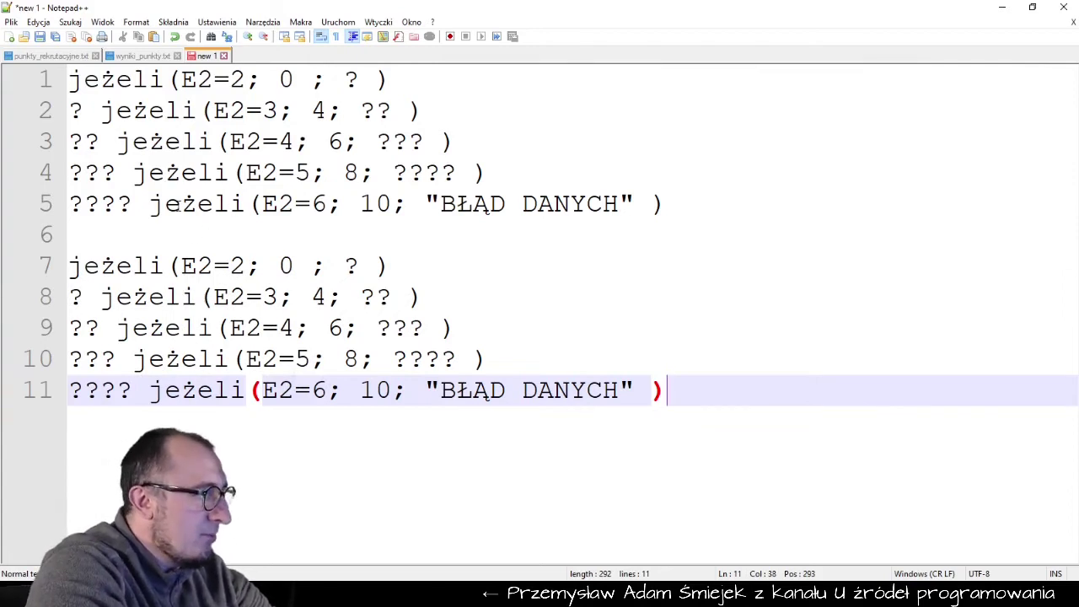
pyautogui.moveTo(150, 205); pyautogui.dragTo(675, 207)
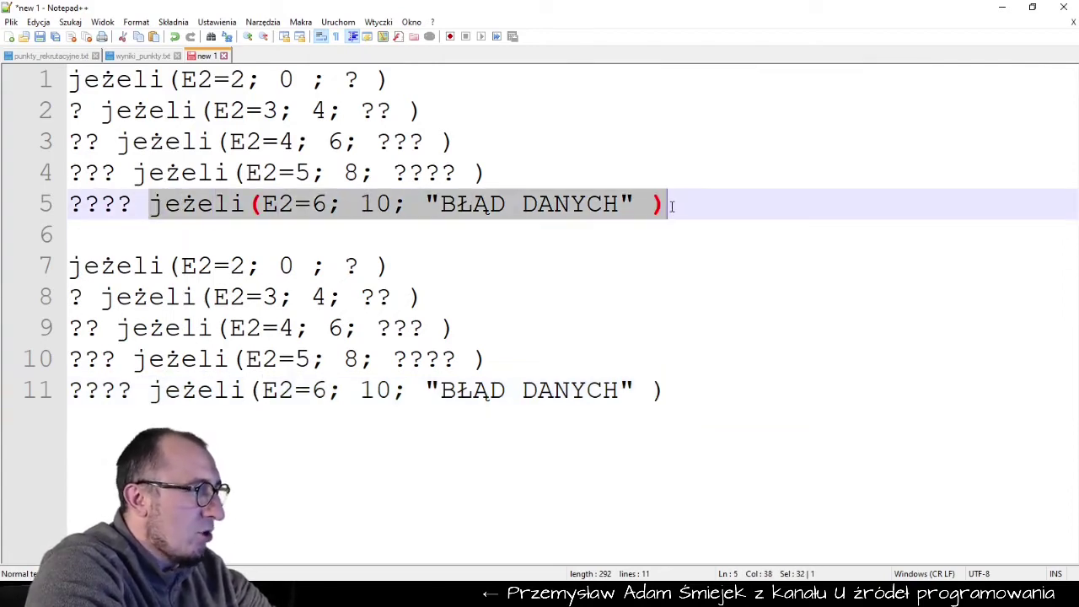
pyautogui.hotkey('ctrl', 'x')
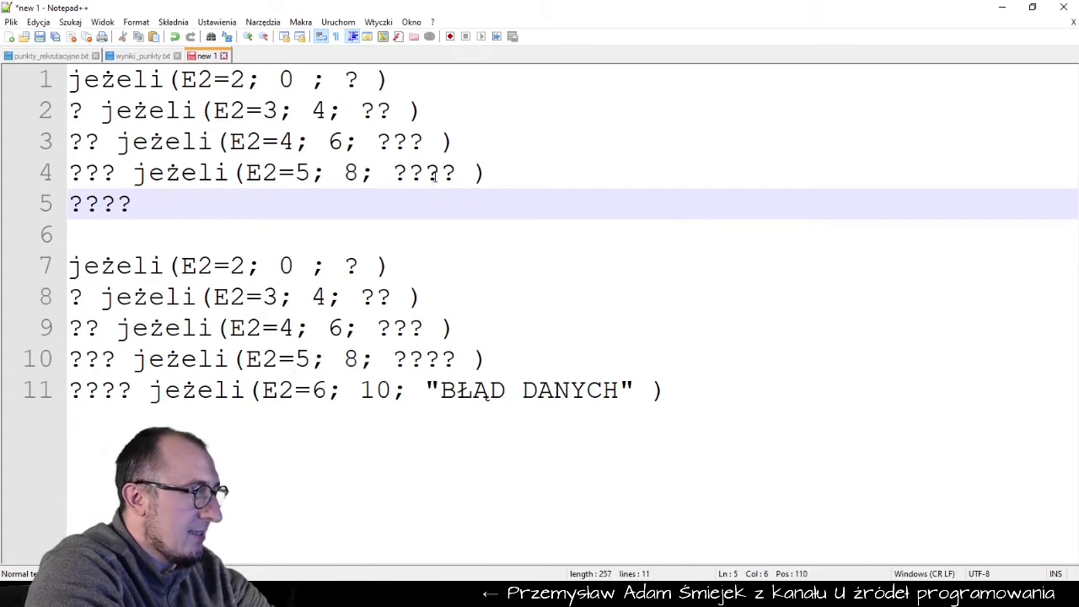
pyautogui.doubleClick(434, 175)
pyautogui.hotkey('ctrl', 'v')
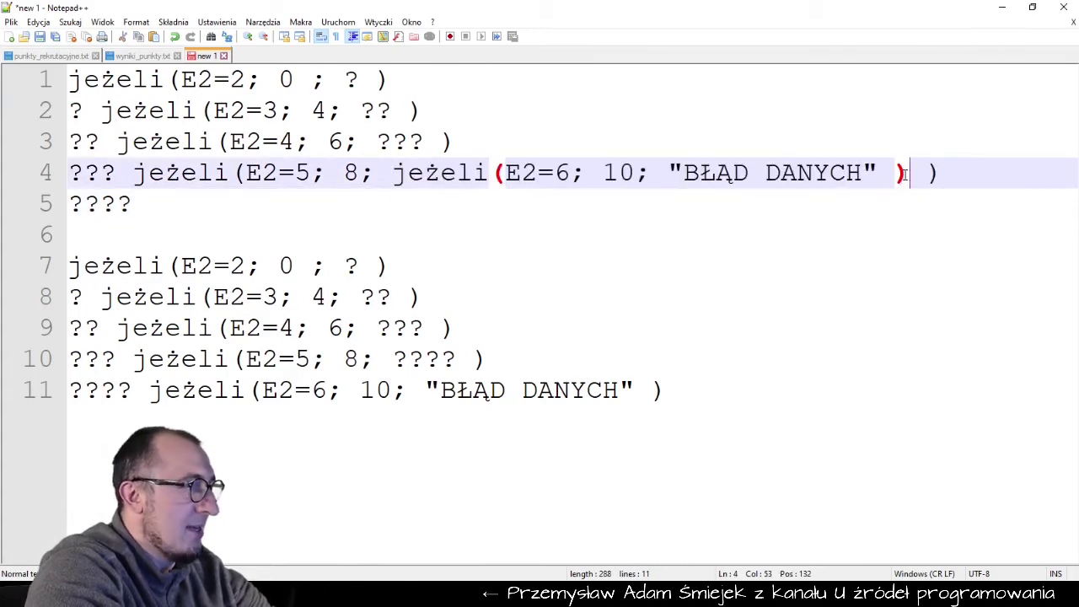
# Nest the grade-5 formula into line 3's ??? and the grade-4 formula into line 2's ??
pyautogui.moveTo(944, 172); pyautogui.dragTo(135, 184)
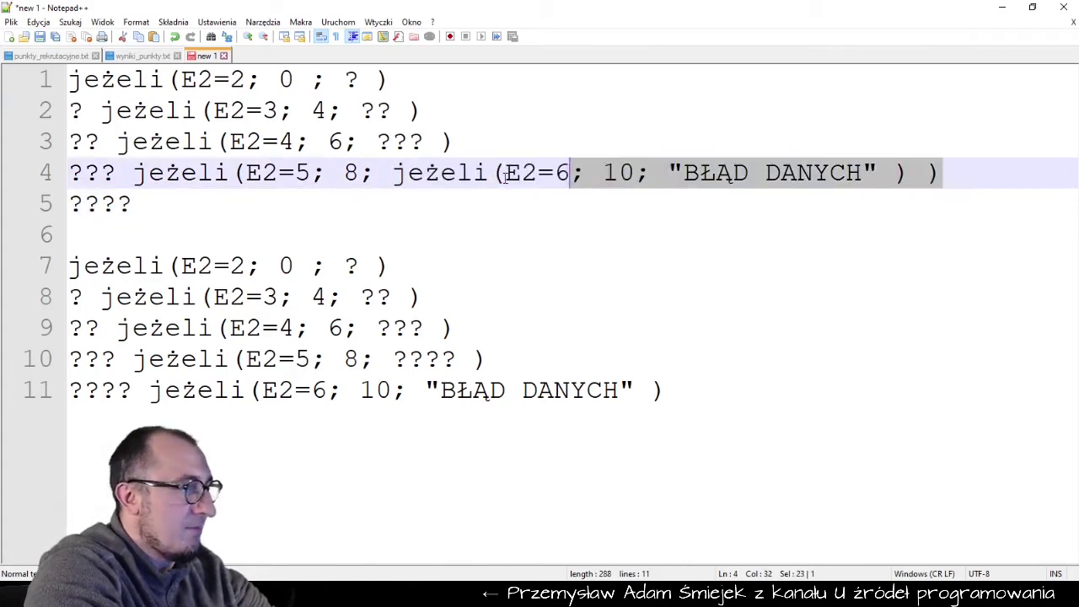
pyautogui.hotkey('ctrl', 'x')
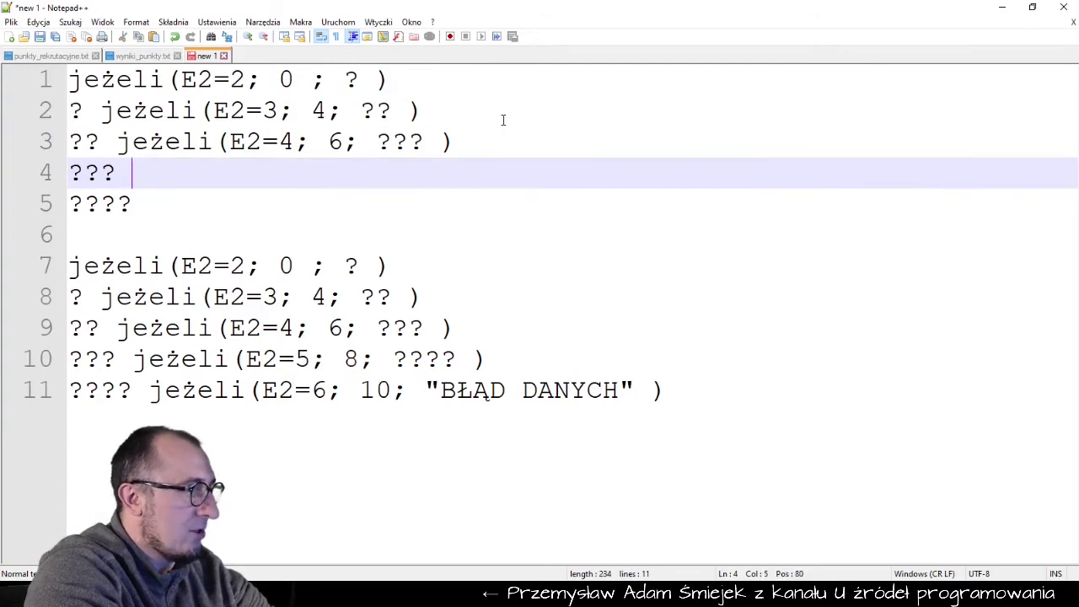
pyautogui.click(395, 135)
pyautogui.doubleClick(395, 135)
pyautogui.hotkey('ctrl', 'v')
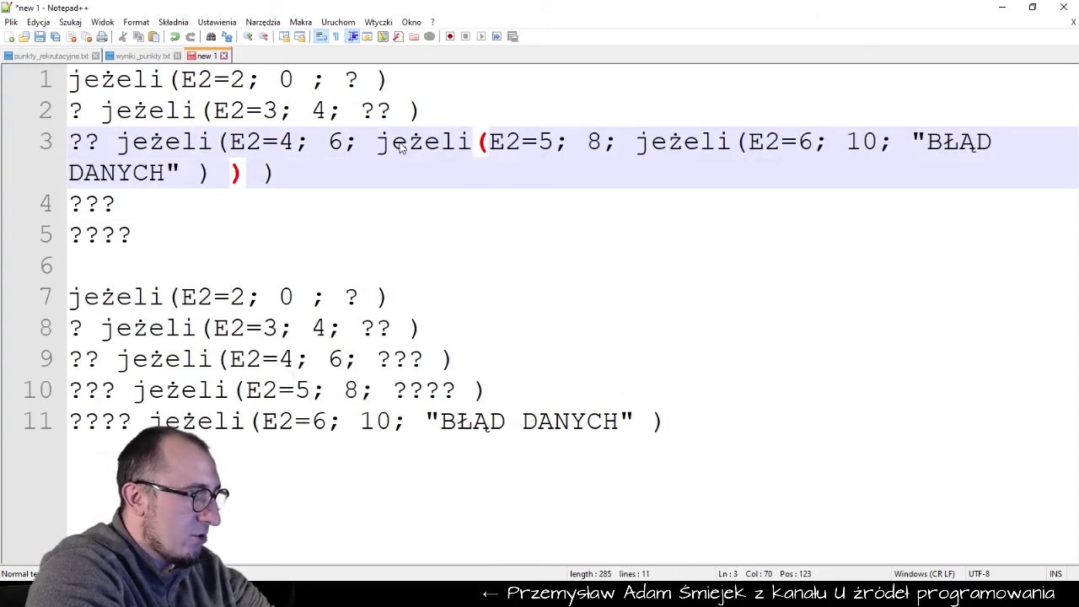
pyautogui.moveTo(320, 173); pyautogui.dragTo(110, 146)
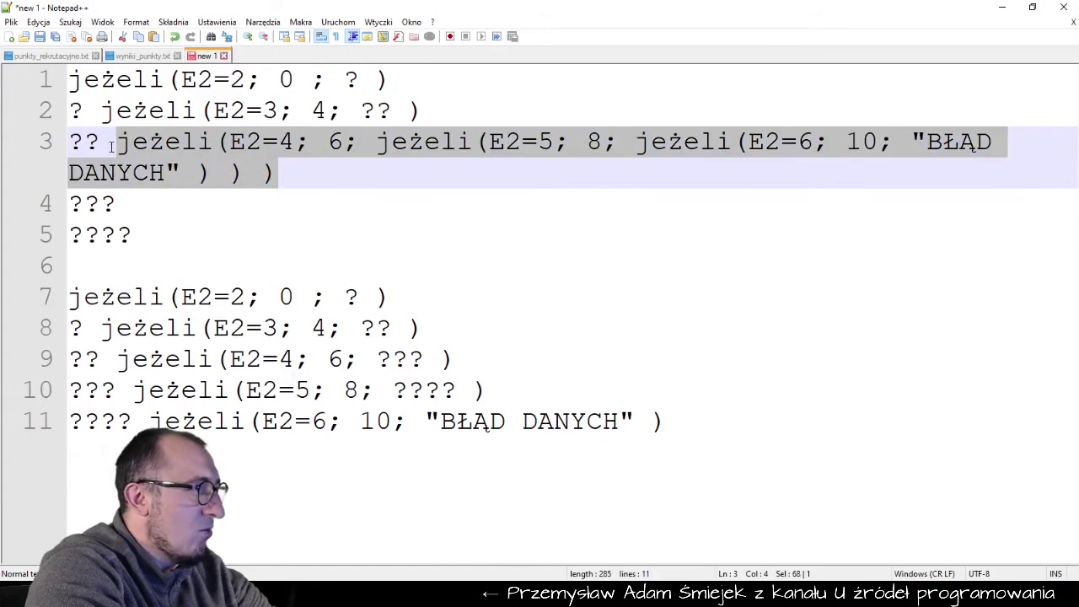
pyautogui.hotkey('ctrl', 'x')
pyautogui.click(376, 108)
pyautogui.doubleClick(376, 108)
pyautogui.hotkey('ctrl', 'v')
# Move the nested jeżeli chain into line 1's placeholder after 0, then select the leftover ? lines.
pyautogui.moveTo(684, 142)
pyautogui.mouseDown()
pyautogui.moveTo(357, 115)
pyautogui.moveTo(85, 110)
pyautogui.mouseUp()
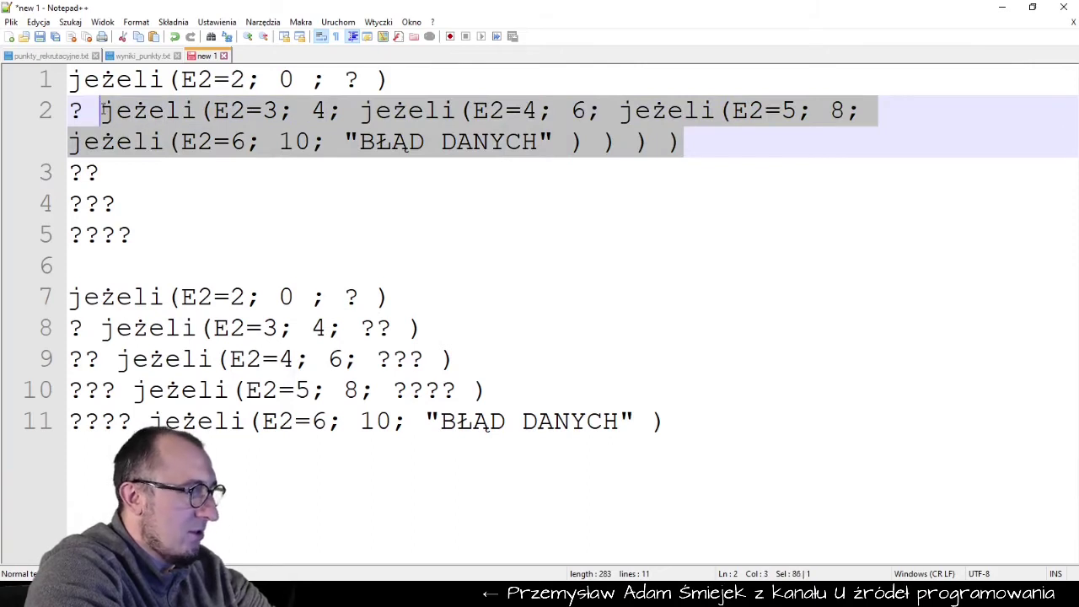
pyautogui.press('Delete')
pyautogui.doubleClick(353, 80)
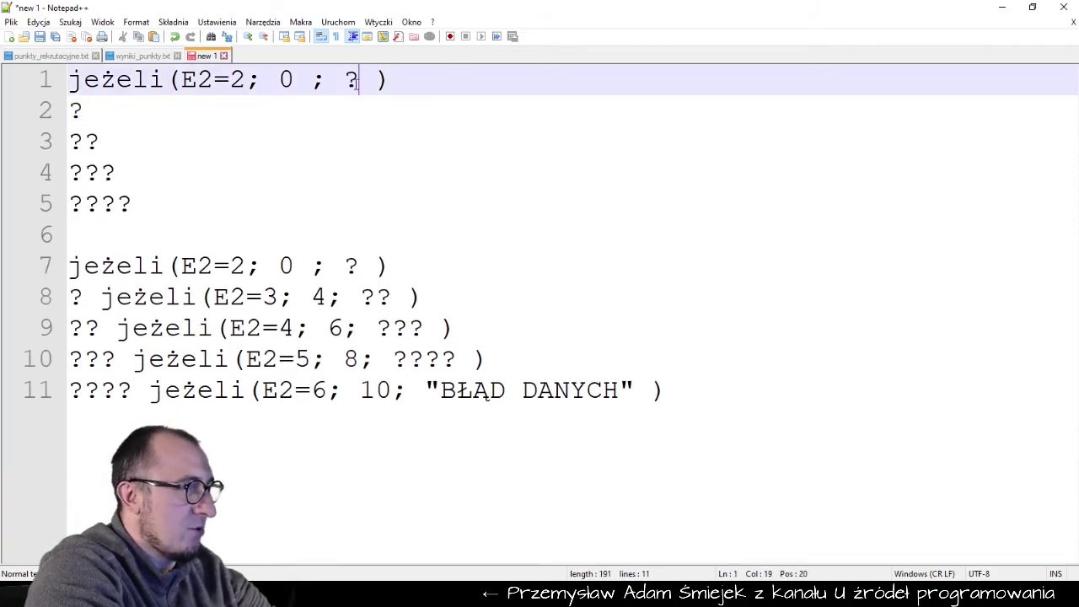
pyautogui.hotkey('ctrl', 'v')
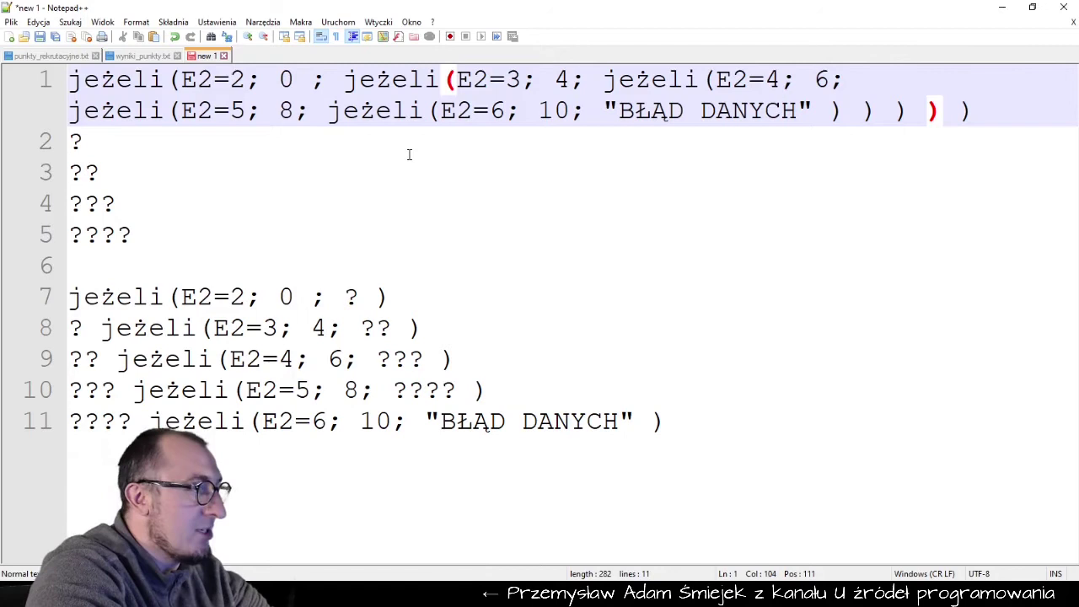
pyautogui.moveTo(147, 234); pyautogui.dragTo(48, 145)
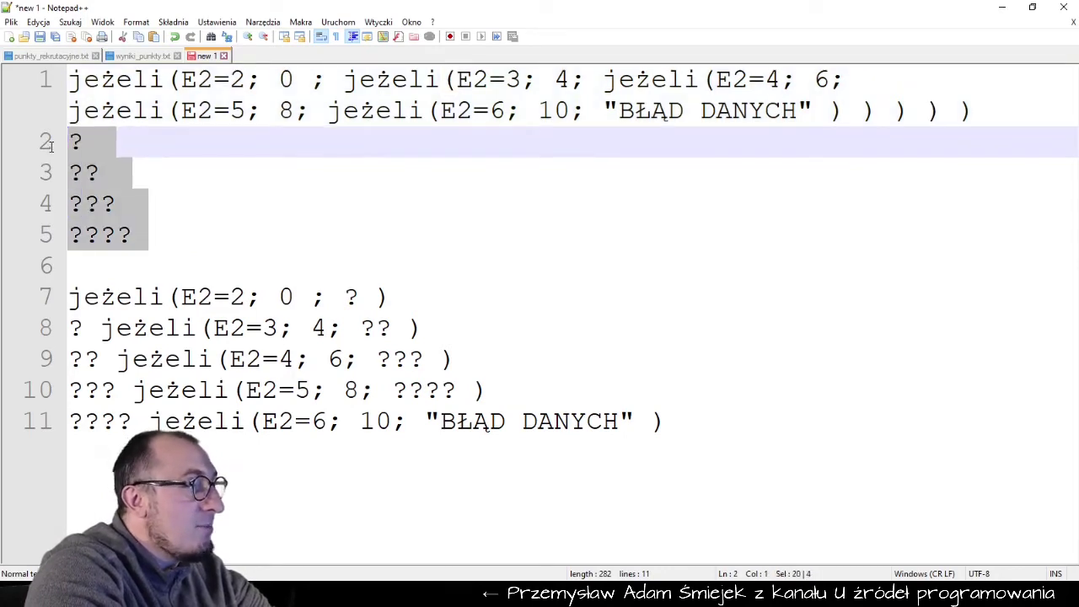
# Delete the leftover question-mark lines and the blank lines between formulas.
pyautogui.press('Delete')
pyautogui.press('Down')
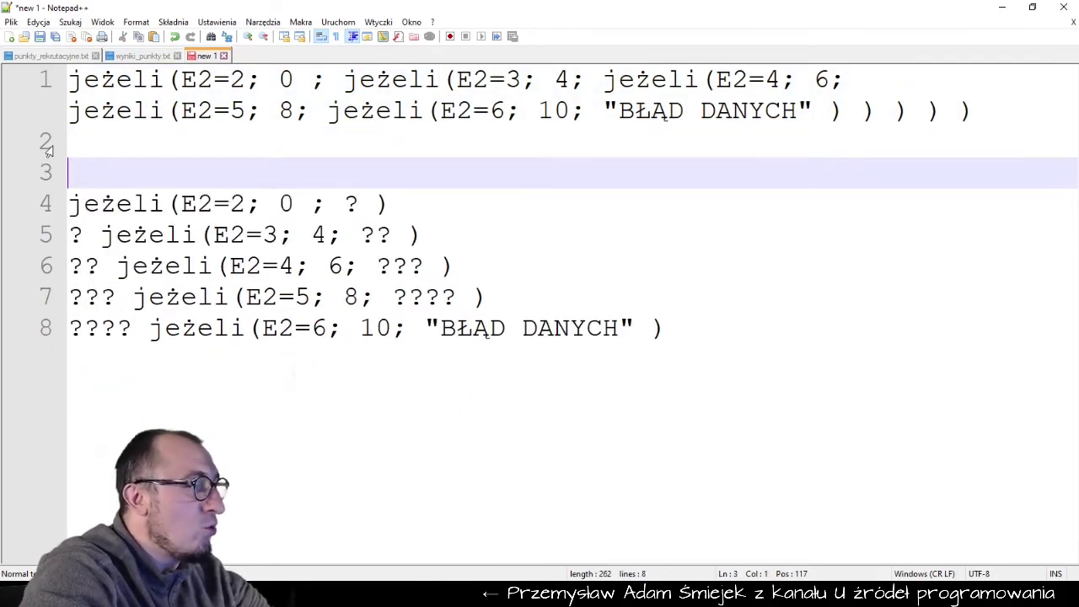
pyautogui.press('BackSpace')
pyautogui.press('Down')
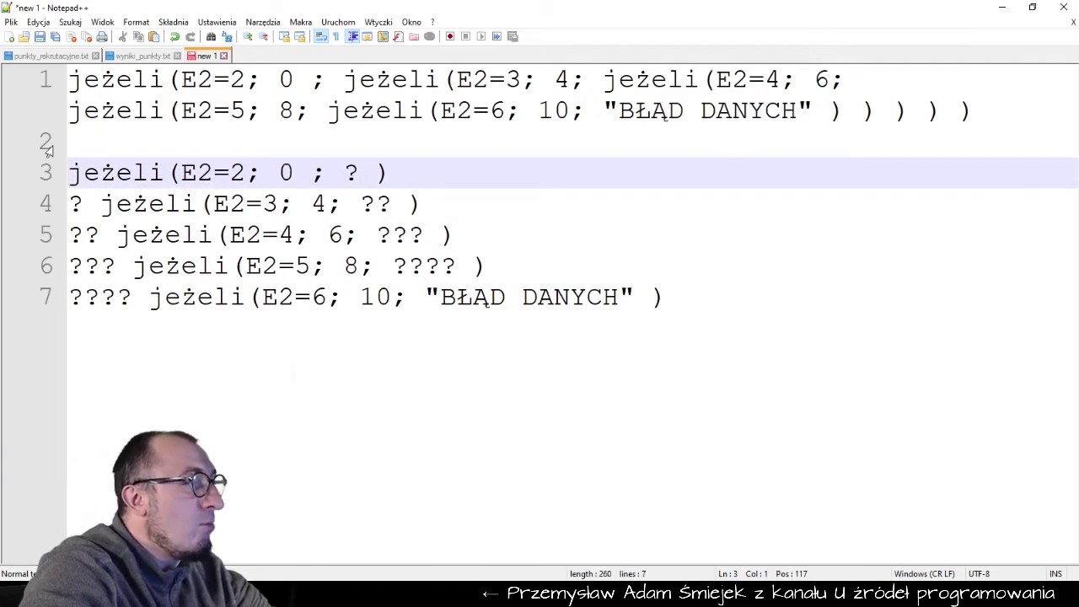
# Erase the grade 2 (E2=2) term from the second draft.
pyautogui.hotkey('ctrl', 'Right')
pyautogui.hotkey('ctrl', 'Right')
pyautogui.hotkey('ctrl', 'Right')
pyautogui.hotkey('ctrl', 'Right')
pyautogui.hotkey('ctrl', 'Right')
pyautogui.hotkey('ctrl', 'Right')
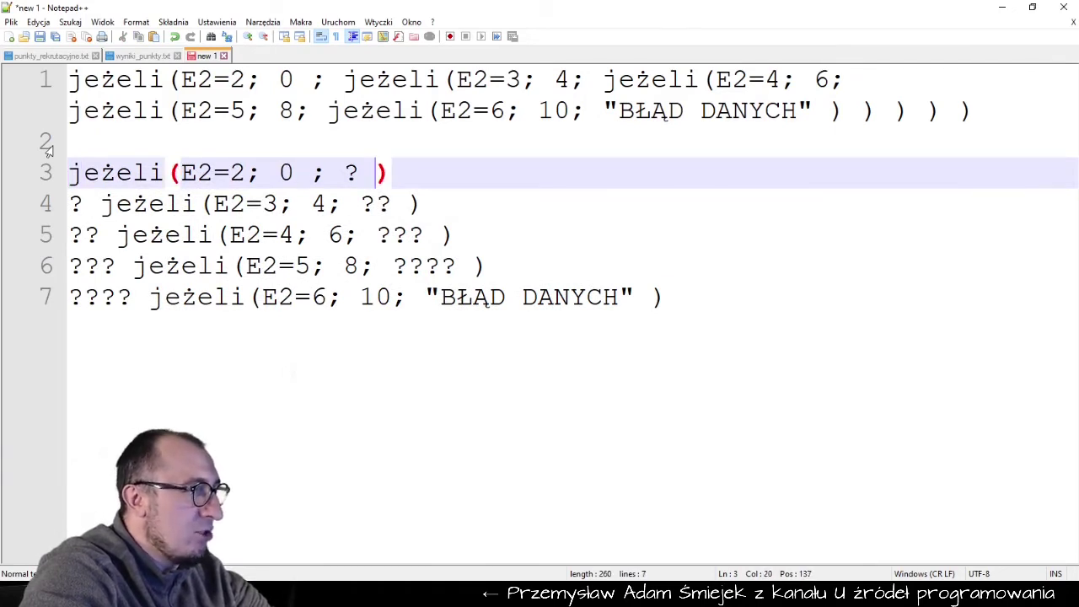
pyautogui.press('BackSpace')
pyautogui.press('BackSpace')
pyautogui.press('BackSpace')
pyautogui.press('BackSpace')
pyautogui.press('Down')
pyautogui.press('Home')
pyautogui.press('Up')
pyautogui.press('BackSpace')
pyautogui.press('End')
pyautogui.press('Left')
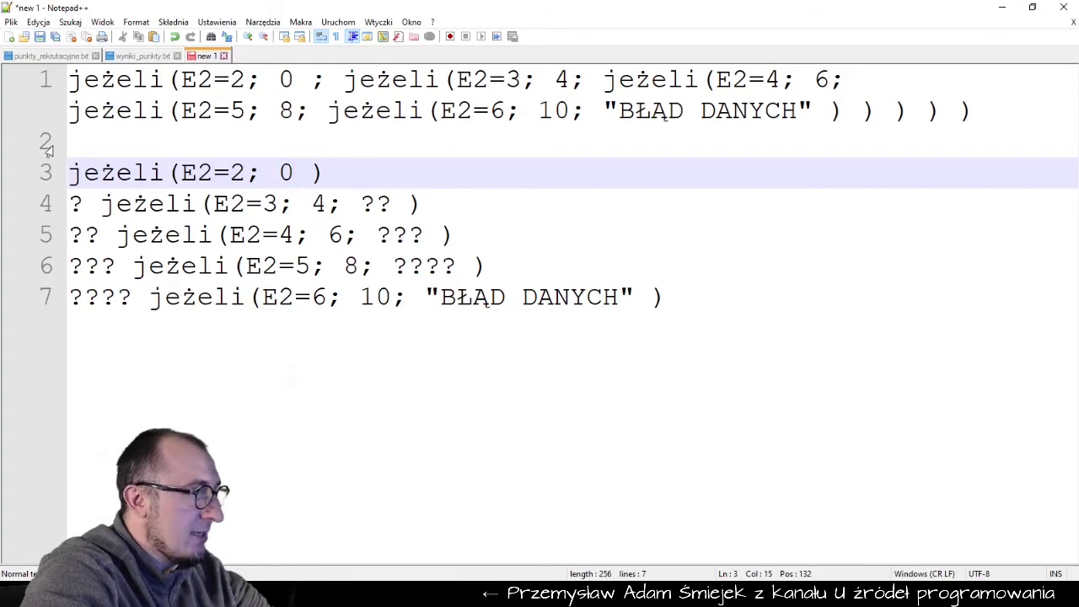
pyautogui.press('End')
pyautogui.press('BackSpace')
pyautogui.press('BackSpace')
pyautogui.press('BackSpace')
pyautogui.press('BackSpace')
pyautogui.press('BackSpace')
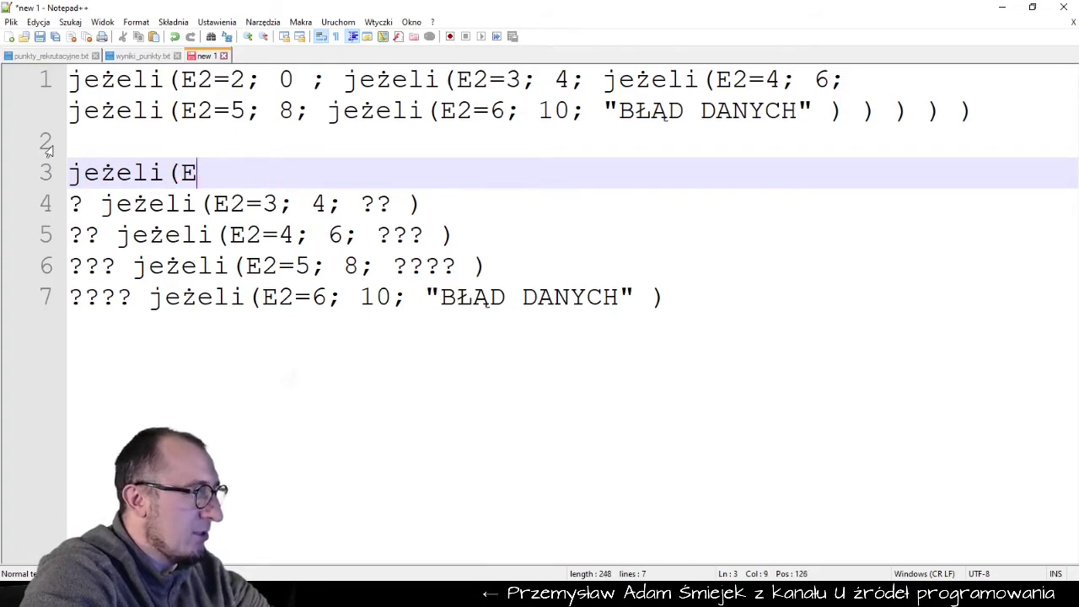
# Strip the prefix from the grade 3 term, replace its ?? with 0 and append +.
pyautogui.press('BackSpace')
pyautogui.press('BackSpace')
pyautogui.press('BackSpace')
pyautogui.press('Down')
pyautogui.press('Right')
pyautogui.press('Right')
pyautogui.press('BackSpace')
pyautogui.press('BackSpace')
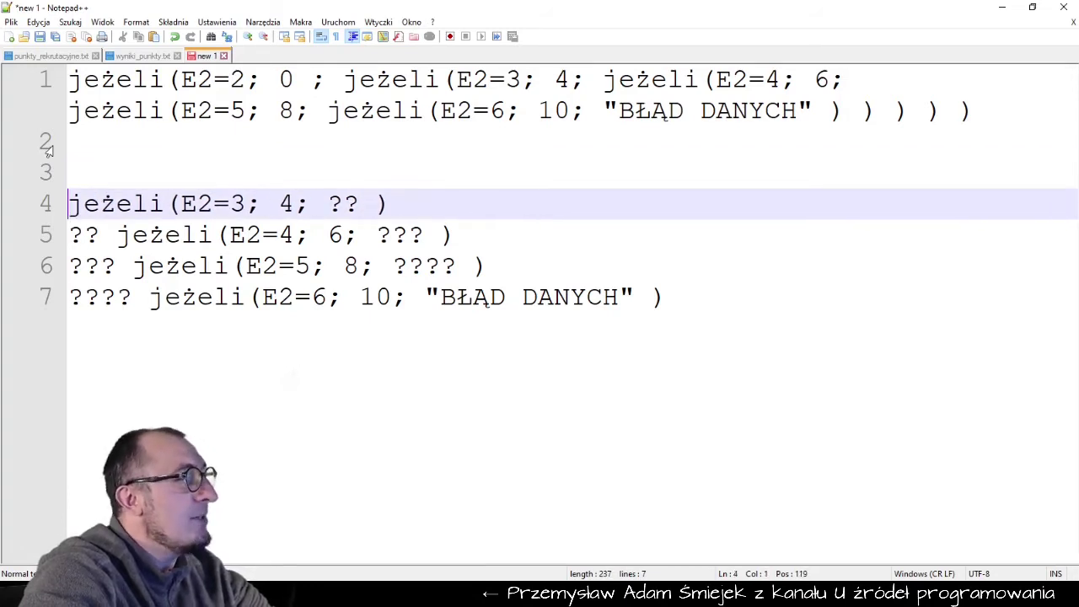
pyautogui.press('BackSpace')
pyautogui.press('Right')
pyautogui.press('Right')
pyautogui.press('Right')
pyautogui.press('Right')
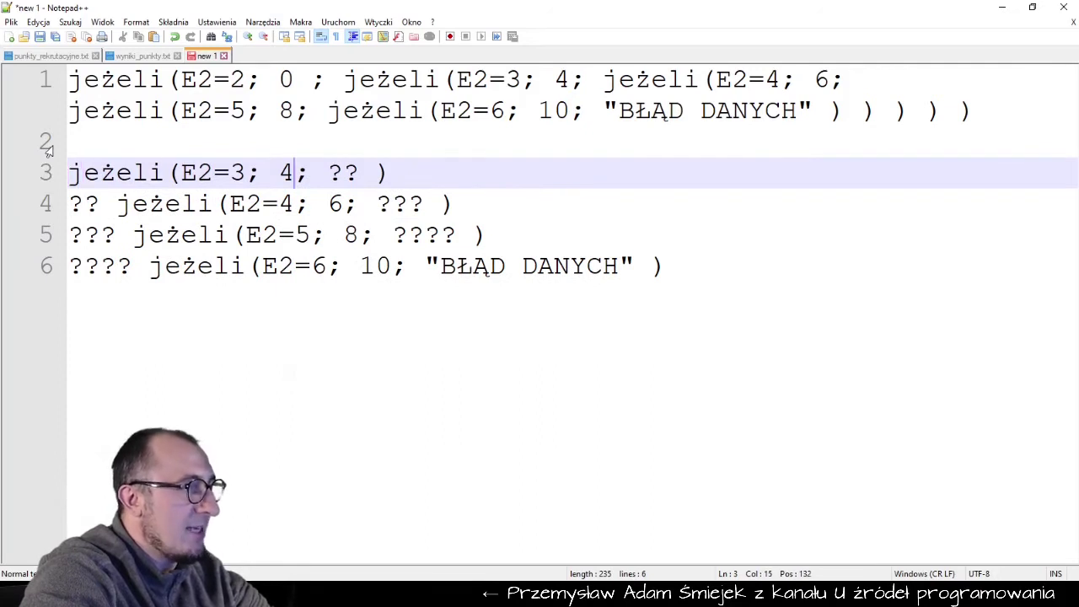
pyautogui.press('BackSpace')
pyautogui.press('Delete')
pyautogui.write('0')
pyautogui.press('Right')
pyautogui.press('Right')
pyautogui.write('+')
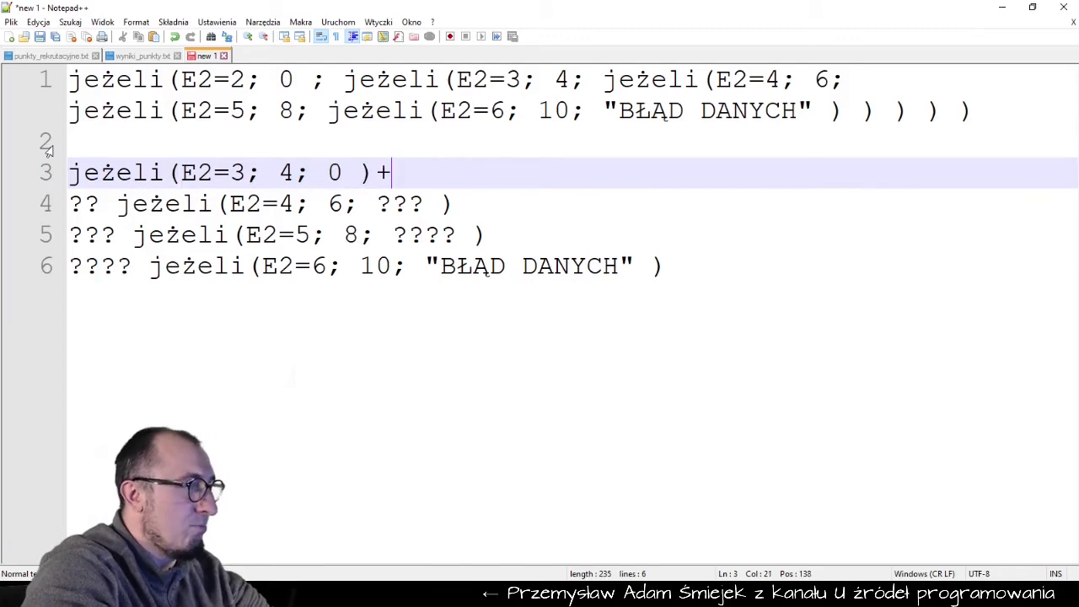
# Remove the ??, ??? and ???? prefixes from the grade 4, 5 and 6 terms.
pyautogui.press('Down')
pyautogui.press('Home')
pyautogui.hotkey('ctrl', 'shift', 'Right')
pyautogui.press('Delete')
pyautogui.press('Down')
pyautogui.hotkey('shift', 'Right')
pyautogui.hotkey('shift', 'Right')
pyautogui.hotkey('shift', 'Right')
pyautogui.hotkey('shift', 'Right')
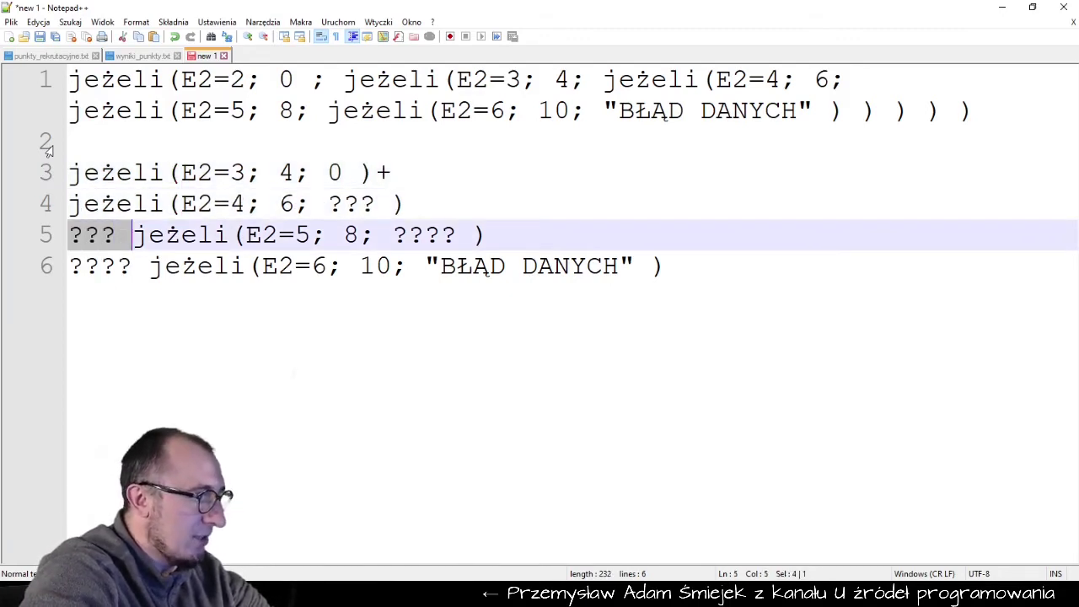
pyautogui.press('Delete')
pyautogui.press('Down')
pyautogui.hotkey('shift', 'Right')
pyautogui.hotkey('shift', 'Right')
pyautogui.hotkey('shift', 'Right')
pyautogui.hotkey('shift', 'Right')
pyautogui.hotkey('shift', 'Right')
pyautogui.press('Delete')
pyautogui.press('Up')
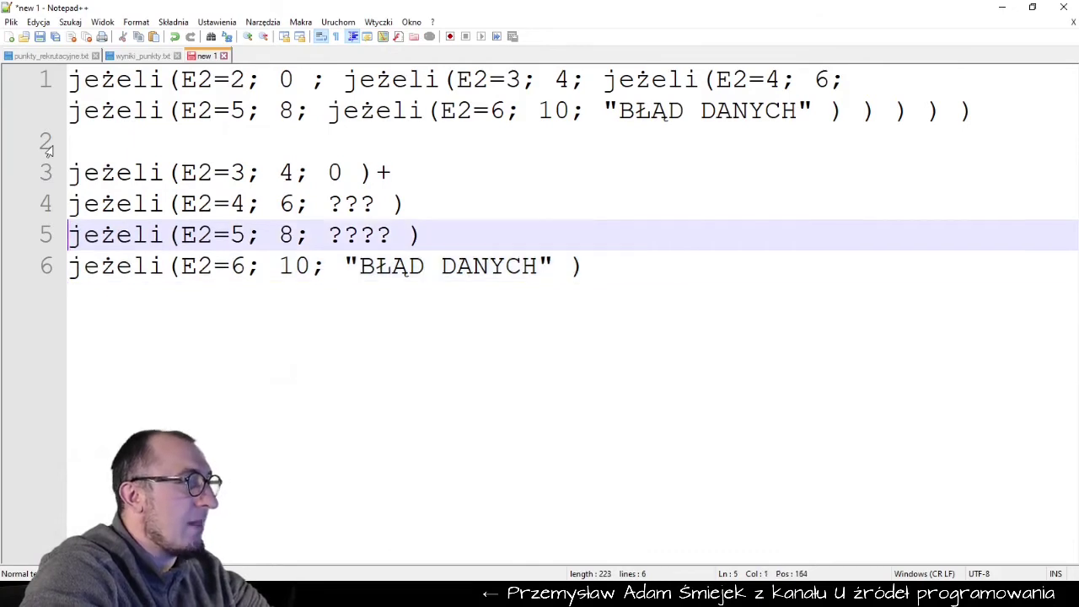
pyautogui.press('Up')
pyautogui.press('Right')
# Replace the grade 4 and 5 placeholders and the grade 6 'BŁĄD DANYCH' with 0.
pyautogui.press('Right')
pyautogui.press('Right')
pyautogui.press('Right')
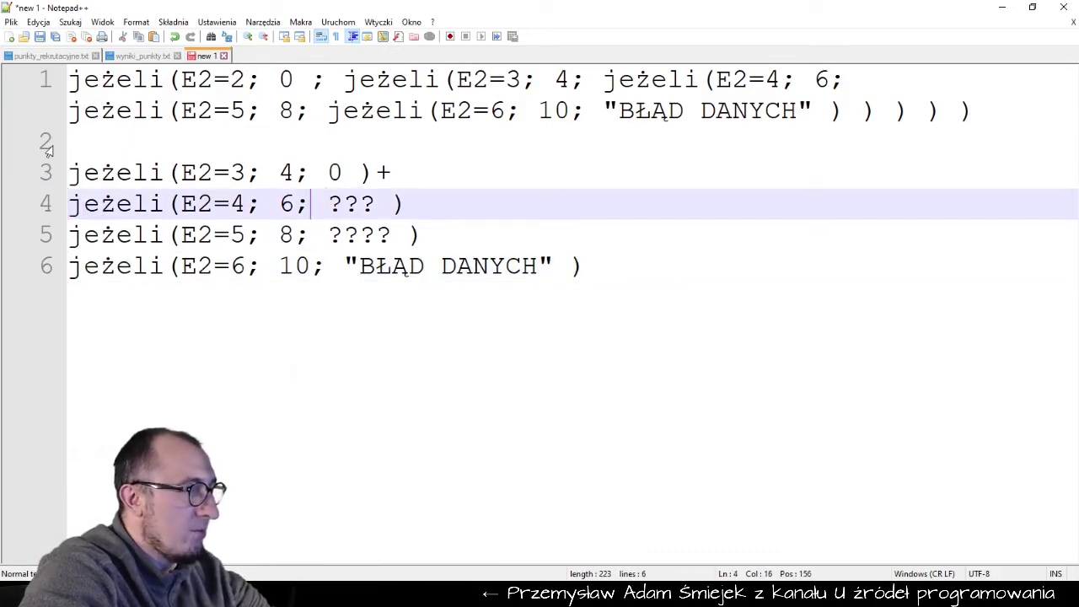
pyautogui.press('Right')
pyautogui.press('Right')
pyautogui.hotkey('shift', 'Right')
pyautogui.hotkey('shift', 'Right')
pyautogui.hotkey('shift', 'Right')
pyautogui.write('0')
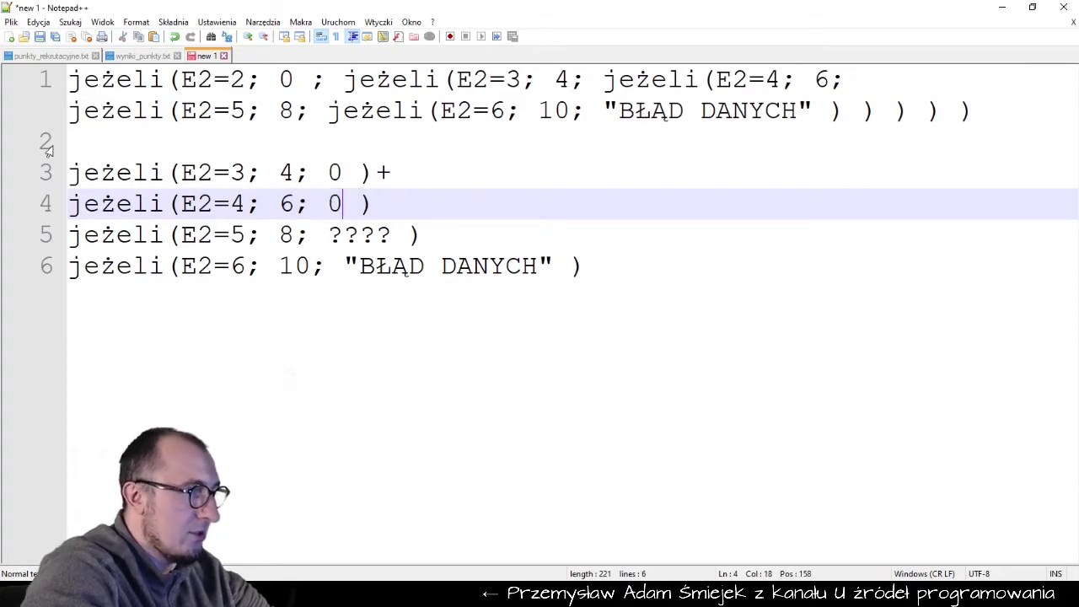
pyautogui.press('Down')
pyautogui.press('Left')
pyautogui.hotkey('shift', 'Right')
pyautogui.hotkey('shift', 'Right')
pyautogui.hotkey('shift', 'Right')
pyautogui.hotkey('shift', 'Right')
pyautogui.write('0')
pyautogui.press('Down')
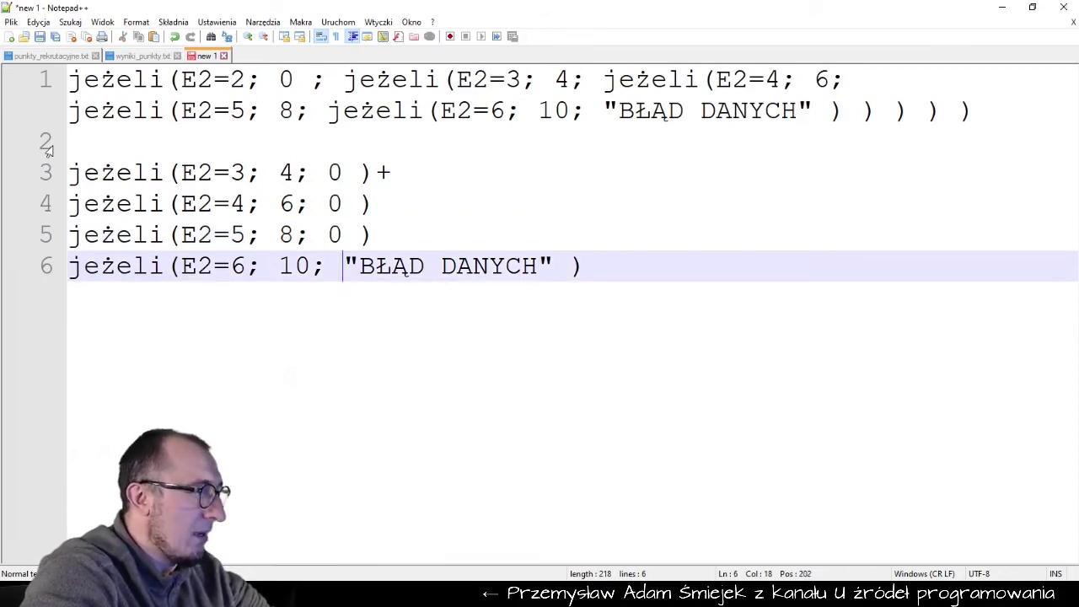
pyautogui.hotkey('shift', 'Right')
pyautogui.hotkey('shift', 'Right')
pyautogui.hotkey('shift', 'Right')
pyautogui.hotkey('shift', 'Right')
pyautogui.hotkey('shift', 'Right')
pyautogui.hotkey('shift', 'Right')
pyautogui.hotkey('shift', 'Left')
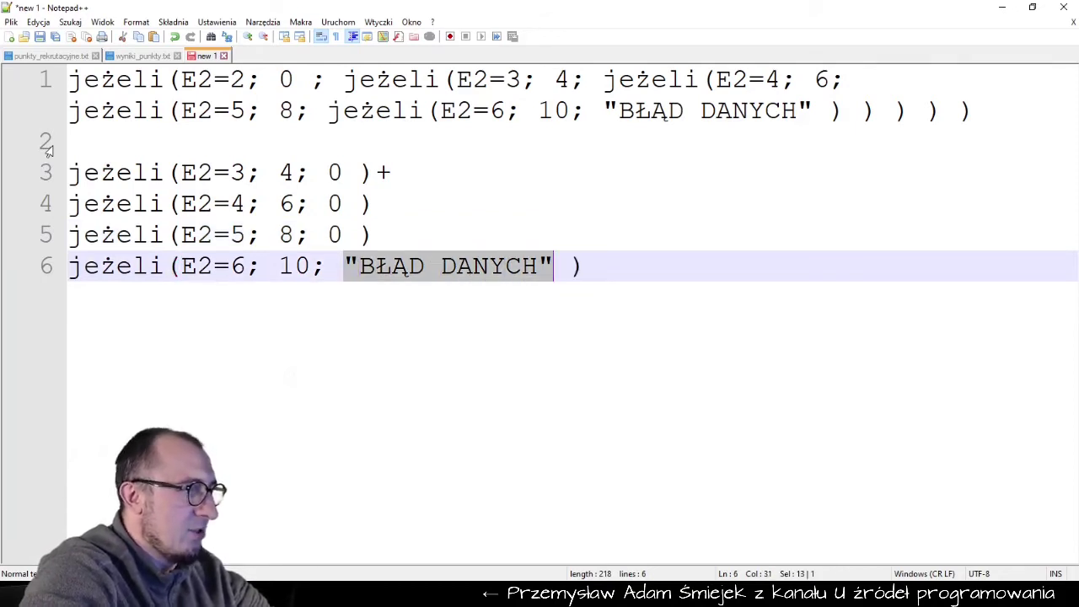
pyautogui.write('0')
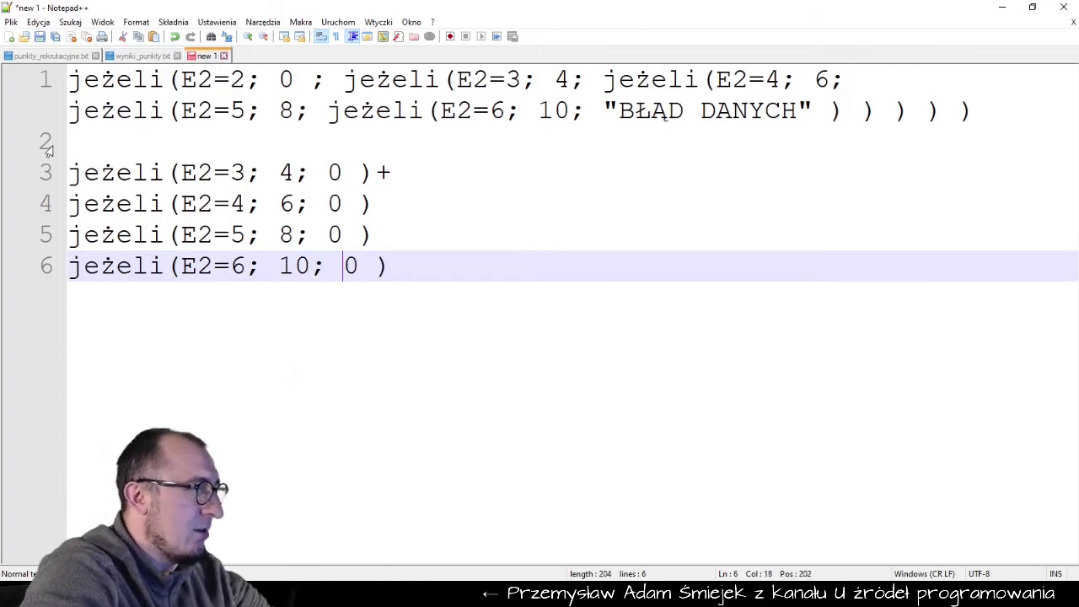
pyautogui.press('Up')
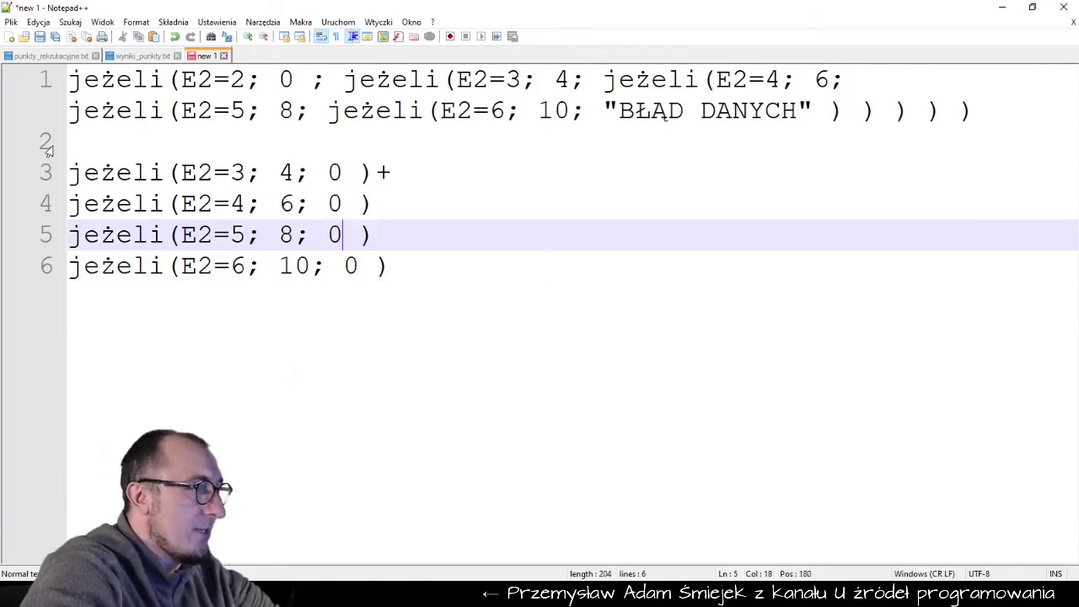
pyautogui.press('Up')
pyautogui.press('Up')
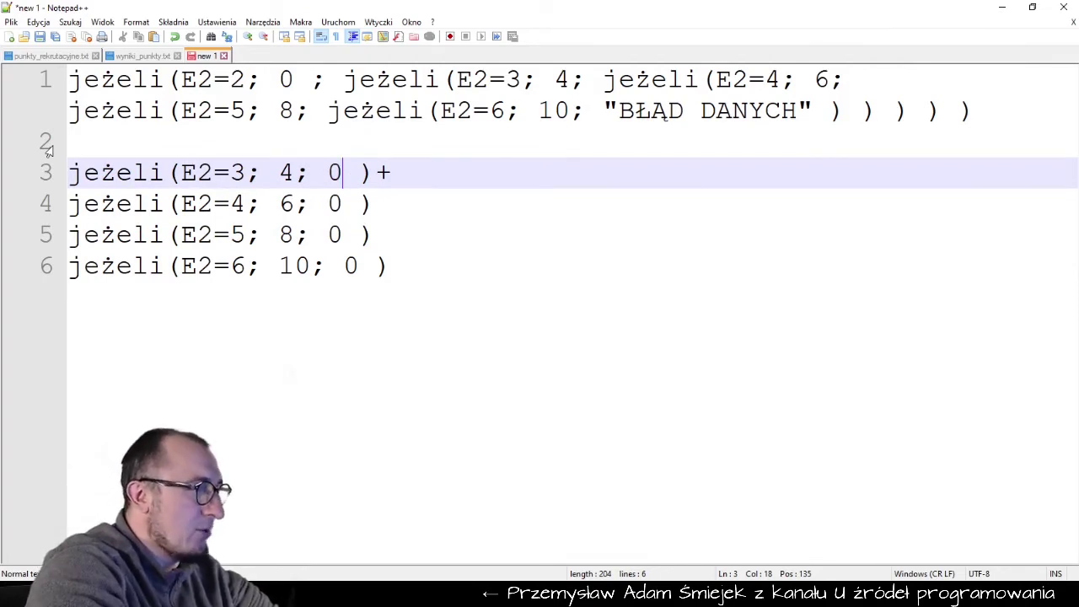
# Check the grade 3, 4, 5 and 6 numbers against the nested formula on line 1.
pyautogui.moveTo(244, 173); pyautogui.dragTo(230, 173)
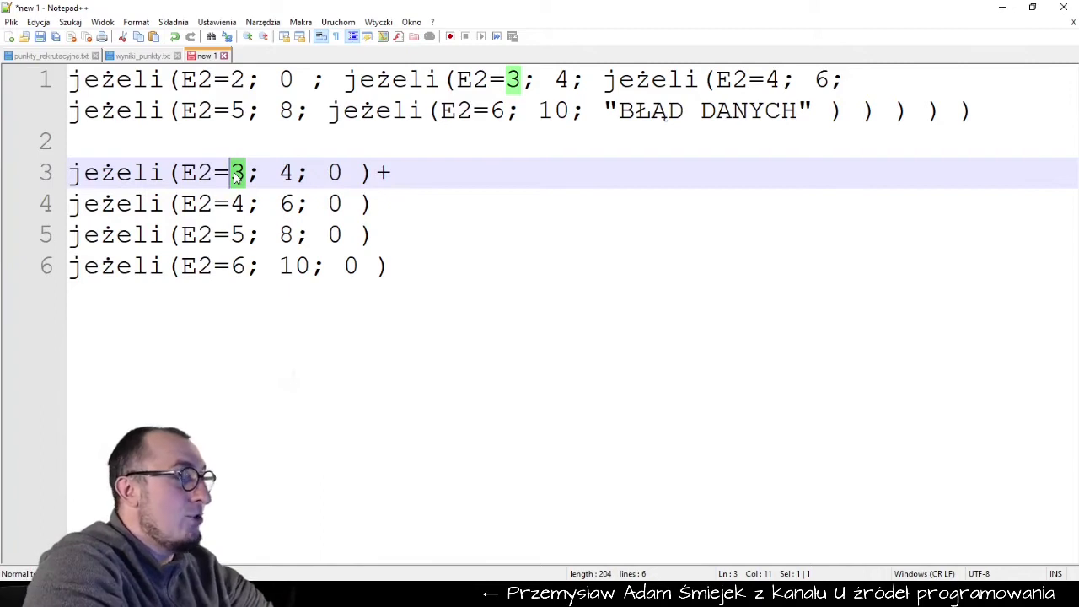
pyautogui.doubleClick(237, 204)
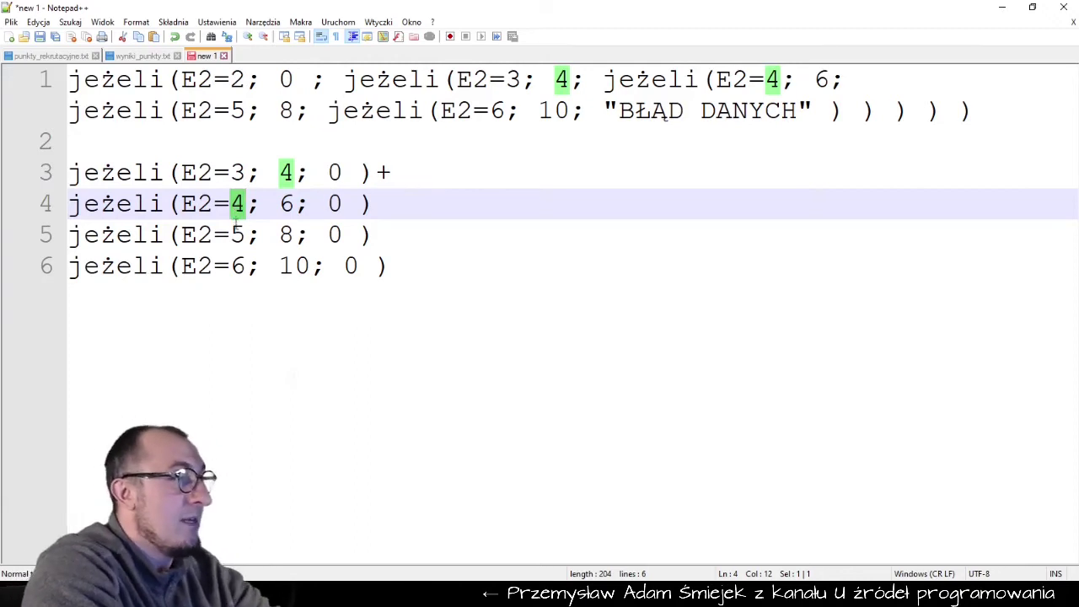
pyautogui.doubleClick(237, 235)
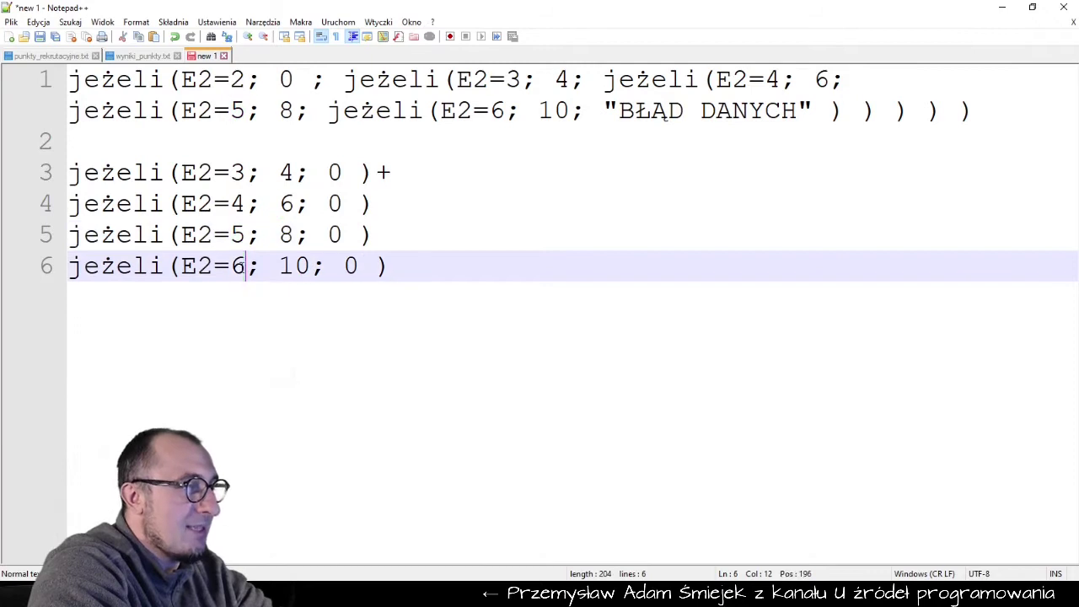
pyautogui.doubleClick(239, 266)
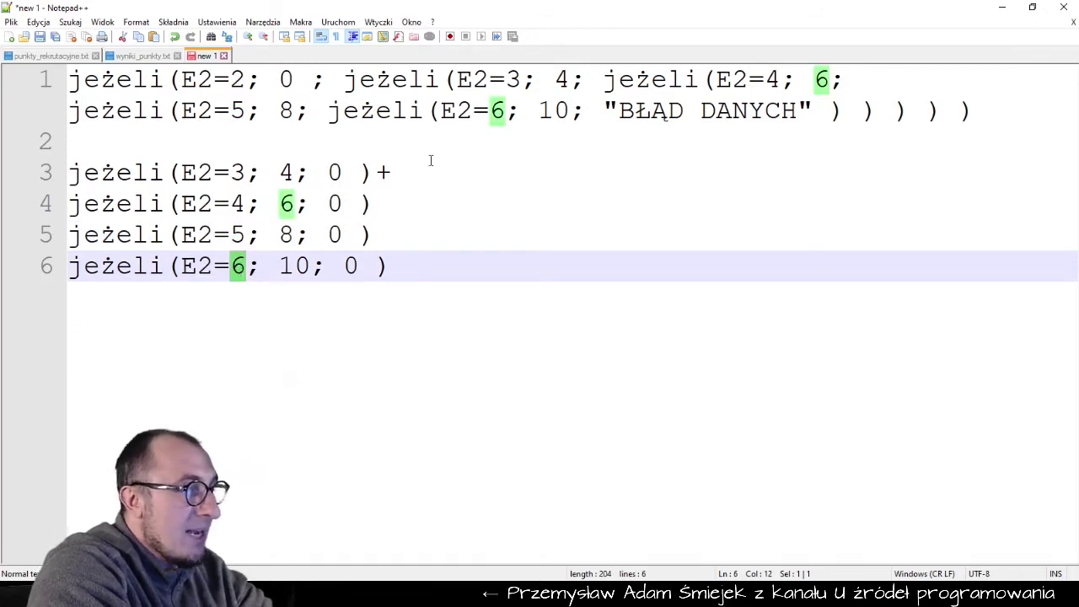
# Add + after the grade 4 and grade 5 terms, removing the extra + after grade 6.
pyautogui.click(398, 213)
pyautogui.write('+')
pyautogui.press('Down')
pyautogui.write('+')
pyautogui.press('Down')
pyautogui.write('+')
pyautogui.press('Up')
pyautogui.press('Down')
pyautogui.press('End')
pyautogui.press('BackSpace')
pyautogui.press('Up')
pyautogui.press('Up')
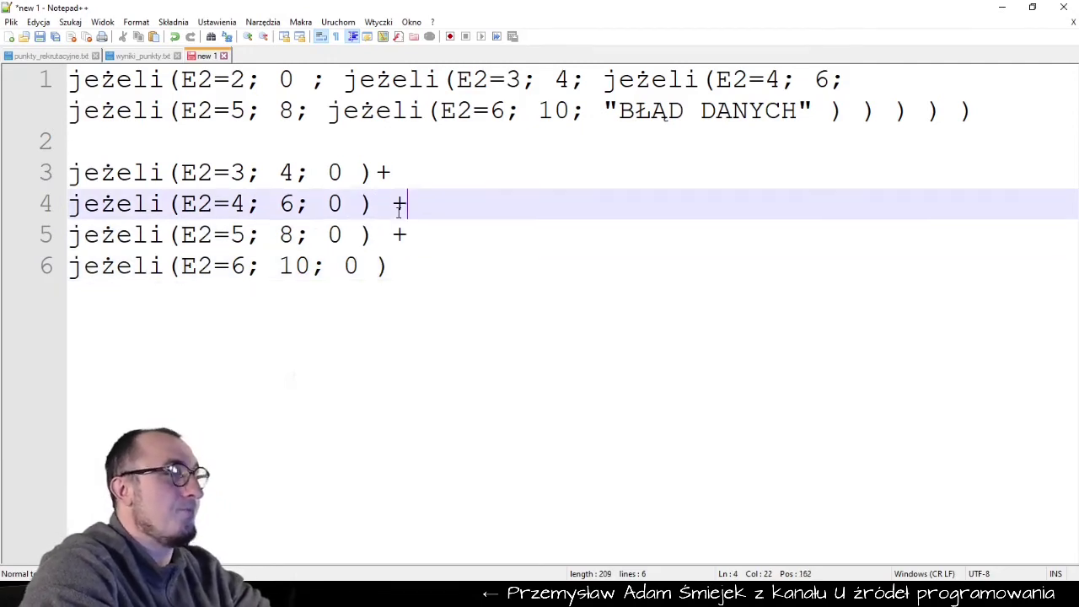
pyautogui.press('Up')
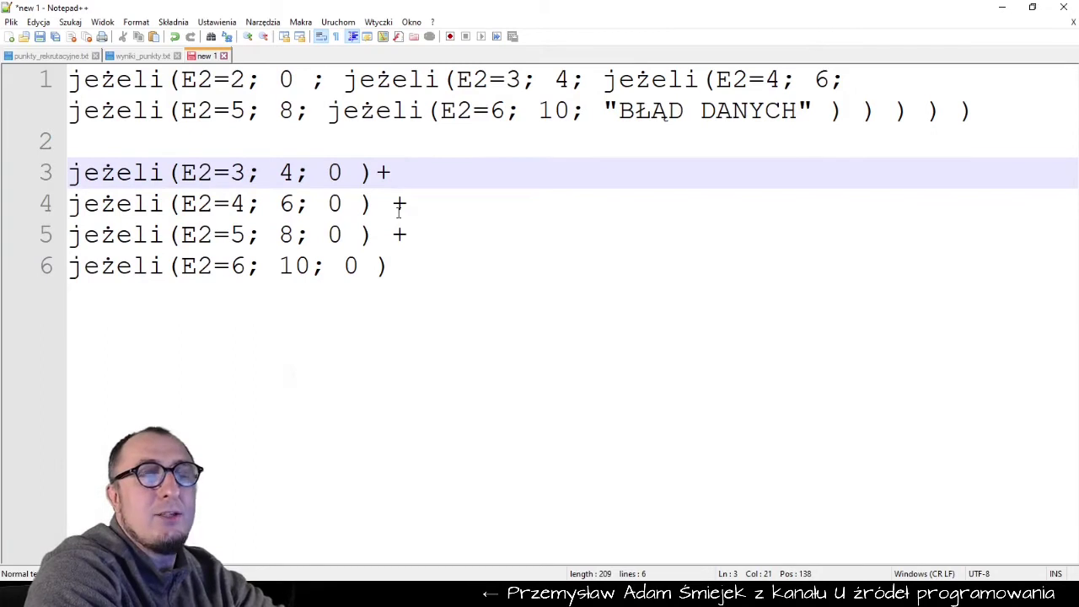
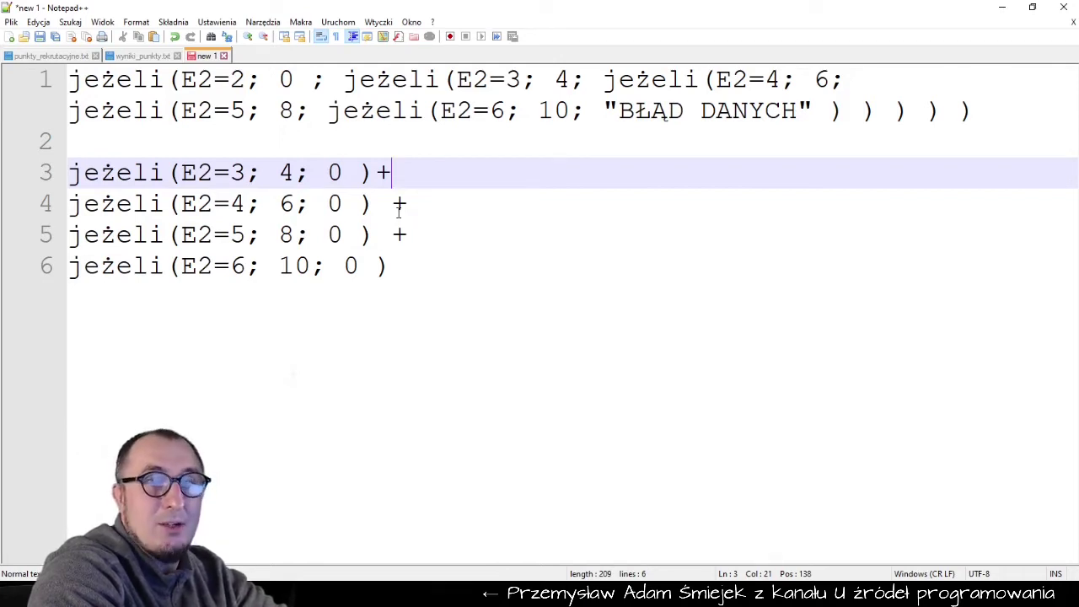
# Join the four jeżeli lines into one summed formula on line 3 and select it.
pyautogui.press('Delete')
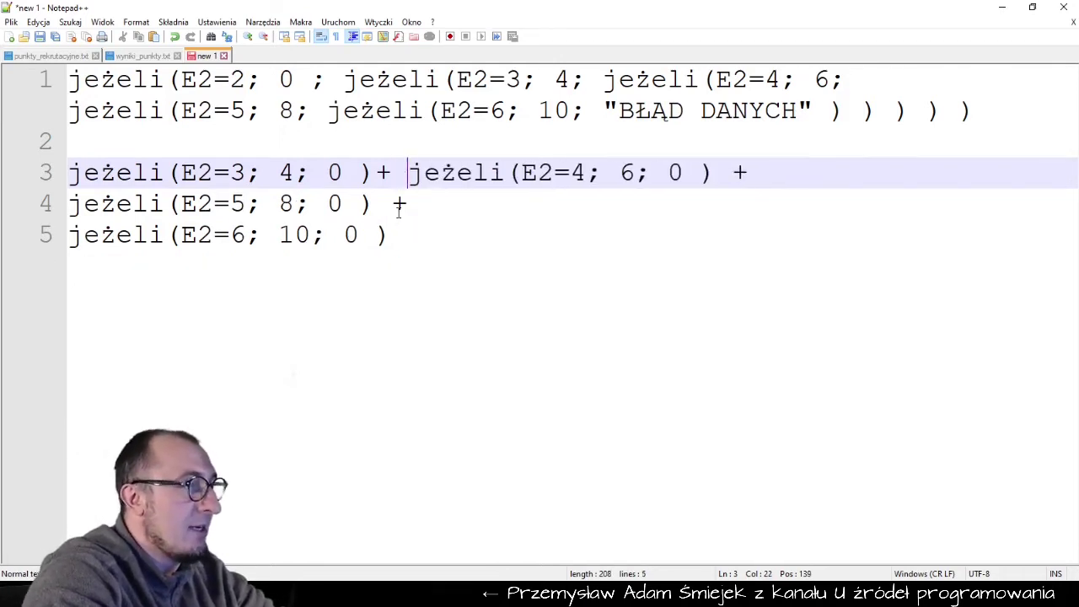
pyautogui.press('Down')
pyautogui.press('Delete')
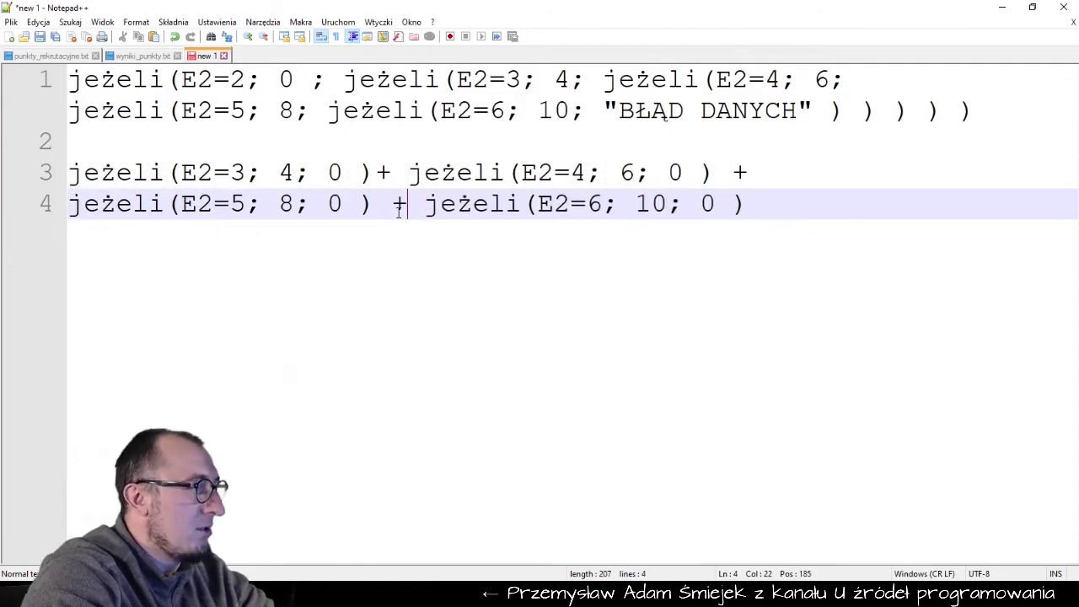
pyautogui.press('Left')
pyautogui.press('Left')
pyautogui.press('Left')
pyautogui.press('Left')
pyautogui.press('Left')
pyautogui.press('Left')
pyautogui.press('Left')
pyautogui.press('Left')
pyautogui.press('Left')
pyautogui.press('Left')
pyautogui.press('BackSpace')
pyautogui.press('End')
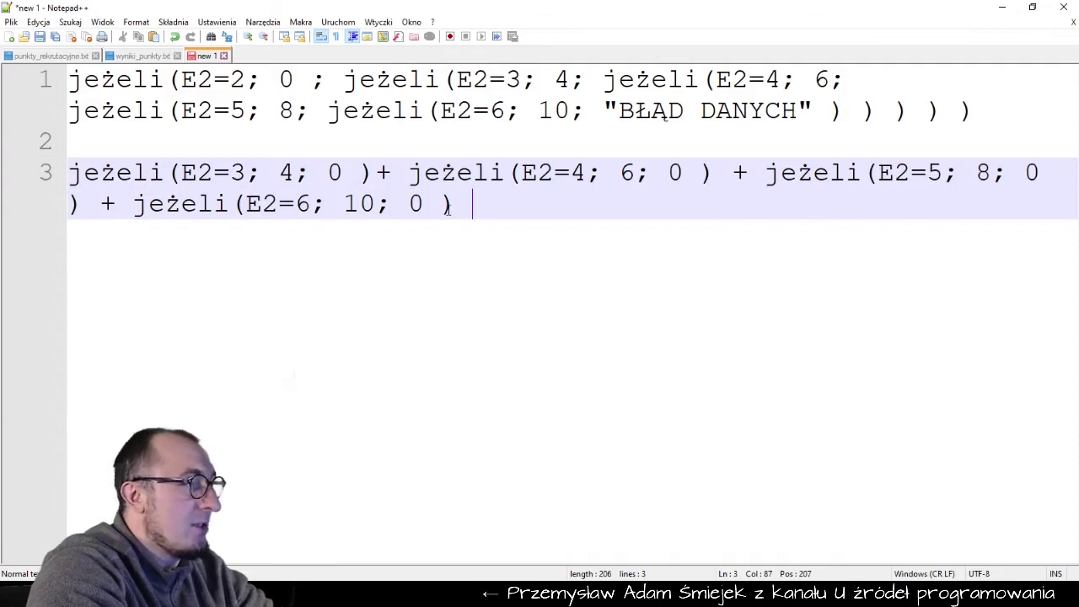
pyautogui.moveTo(449, 208); pyautogui.dragTo(69, 172)
pyautogui.hotkey('ctrl', 'c')
# Paste the combined summed JEŻELI formula into P2, which returns 6.
pyautogui.hotkey('alt', 'Tab')
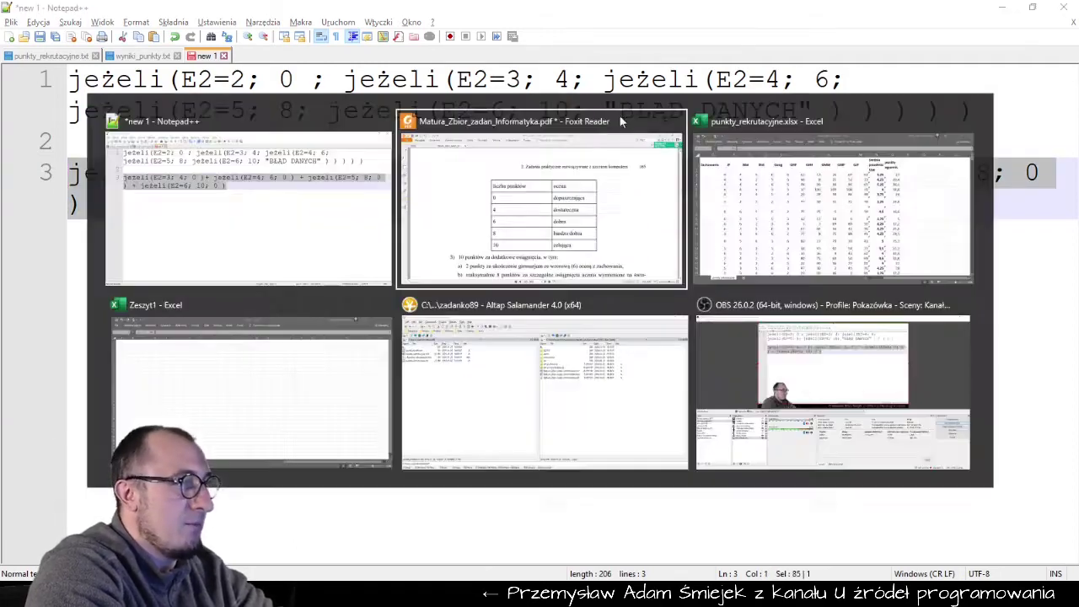
pyautogui.hotkey('alt', 'Tab')
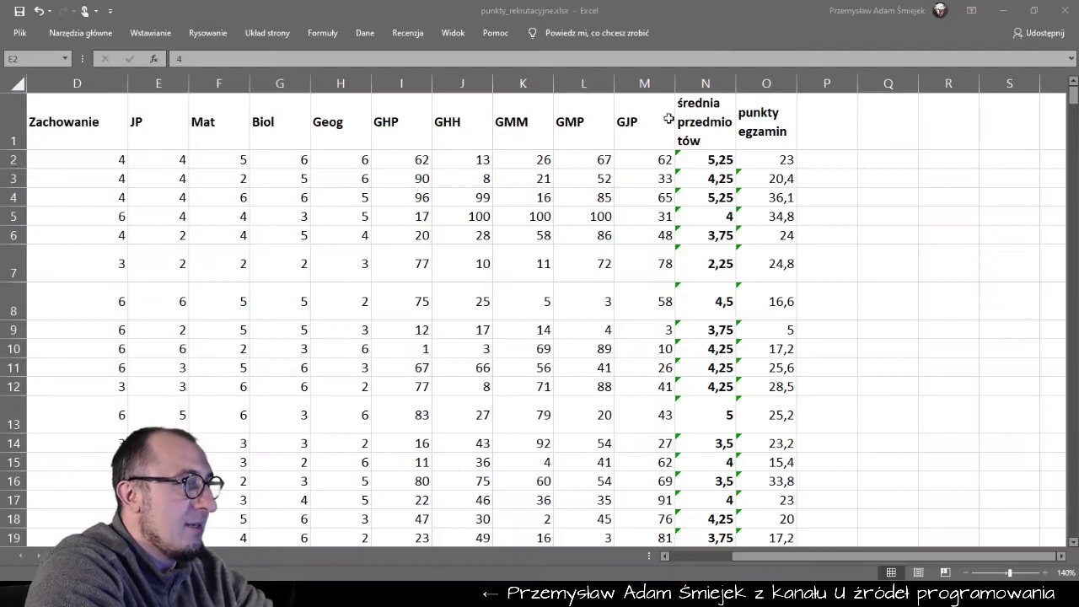
pyautogui.click(823, 160)
pyautogui.write('=')
pyautogui.hotkey('ctrl', 'v')
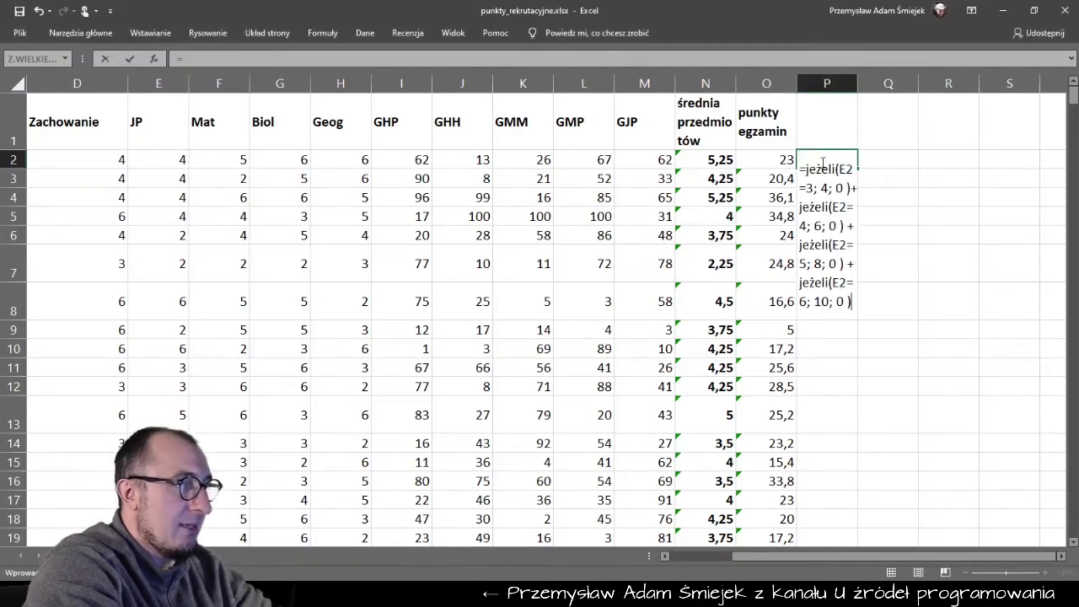
pyautogui.press('Return')
pyautogui.click(823, 161)
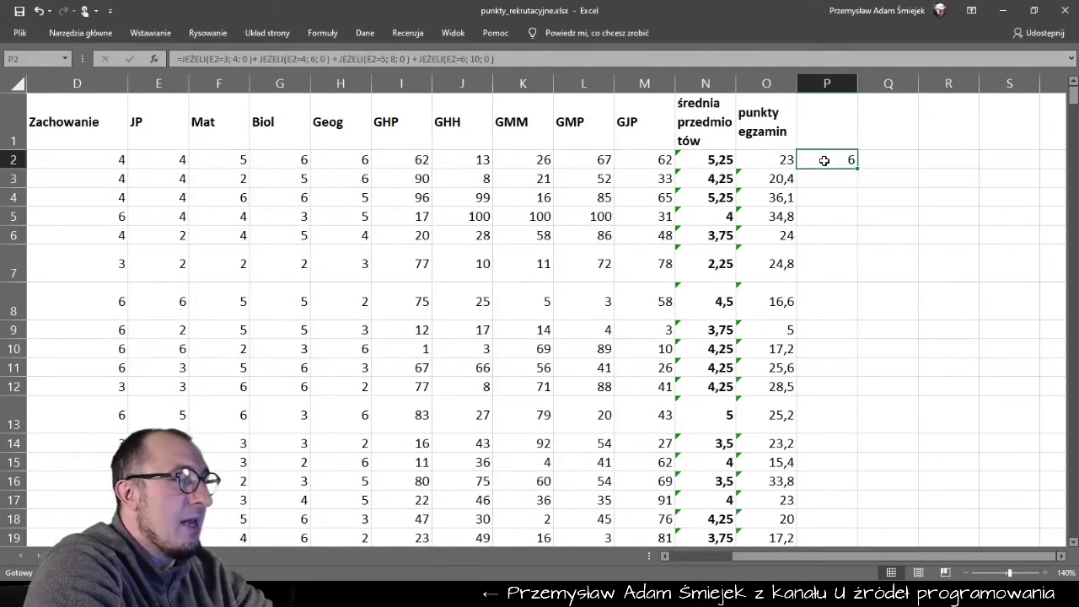
# Copy the nested IF formula from Notepad++ into Q2, which also shows 6.
pyautogui.hotkey('alt', 'Tab')
pyautogui.hotkey('alt', 'shift', 'Tab')
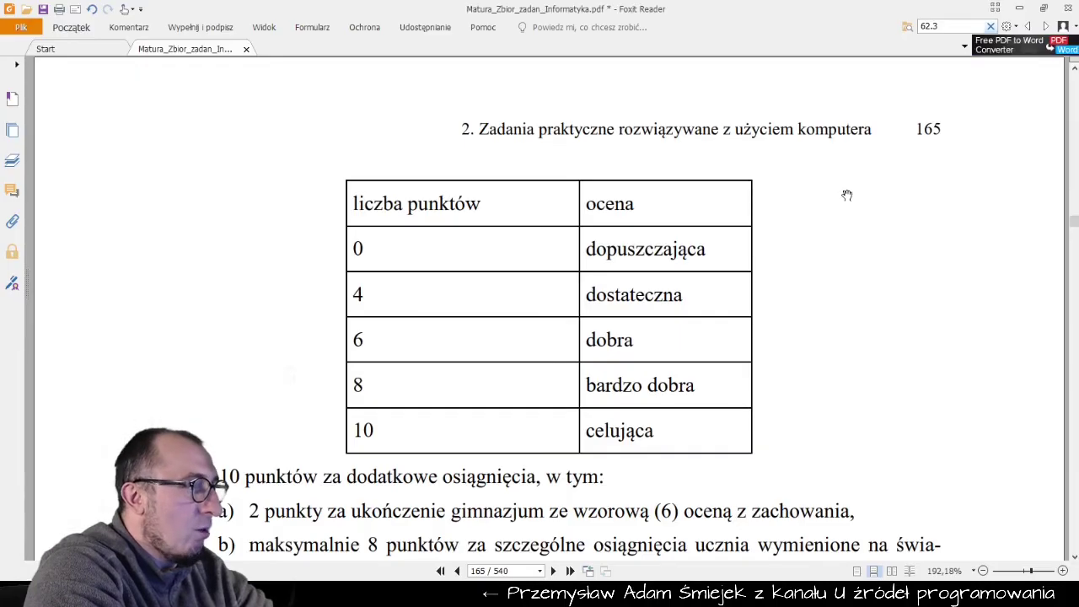
pyautogui.hotkey('alt', 'Tab')
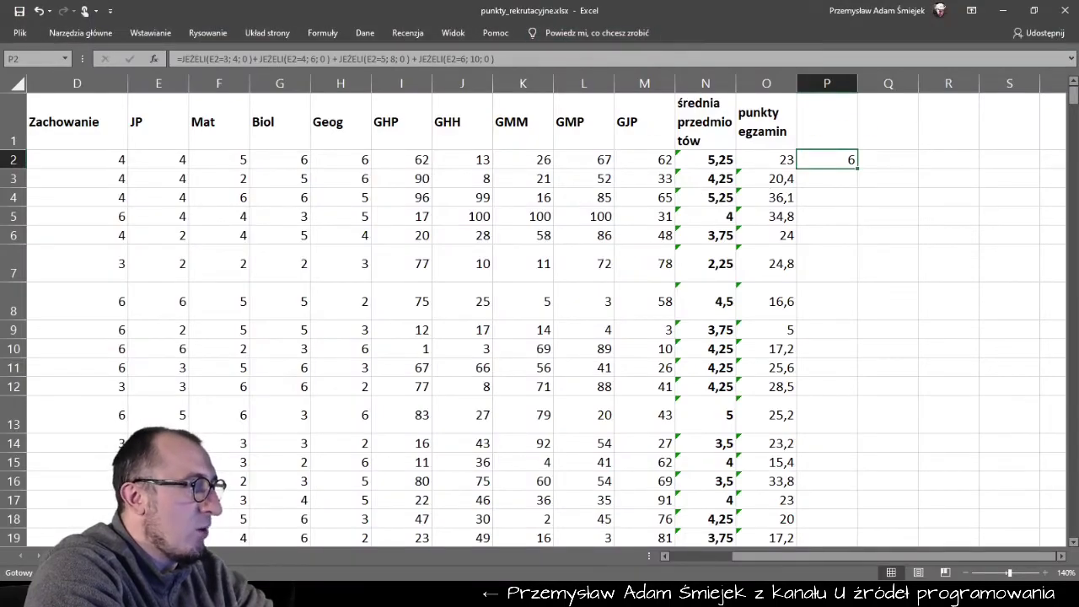
pyautogui.hotkey('alt', 'Tab')
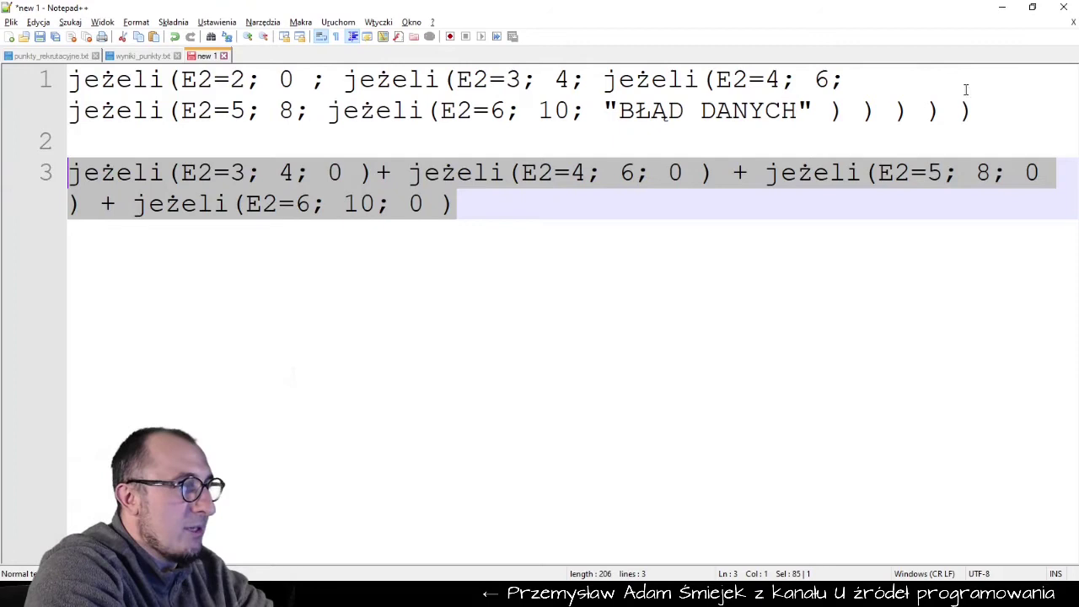
pyautogui.tripleClick(965, 101)
pyautogui.hotkey('ctrl', 'c')
pyautogui.hotkey('alt', 'Tab')
pyautogui.hotkey('ctrl', 'v')
pyautogui.doubleClick(862, 160)
pyautogui.press('Return')
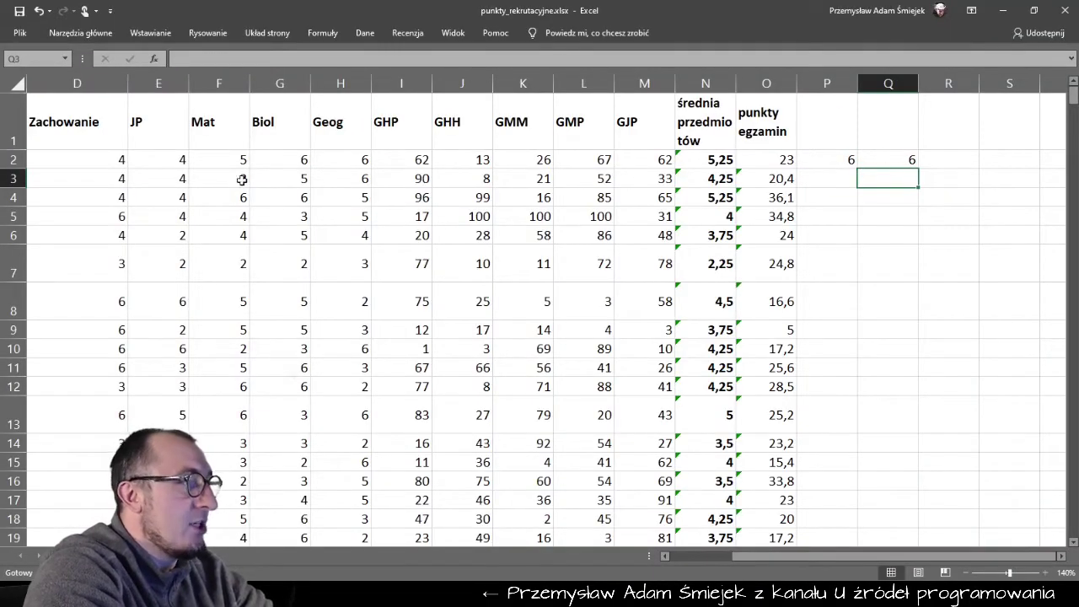
pyautogui.click(148, 161)
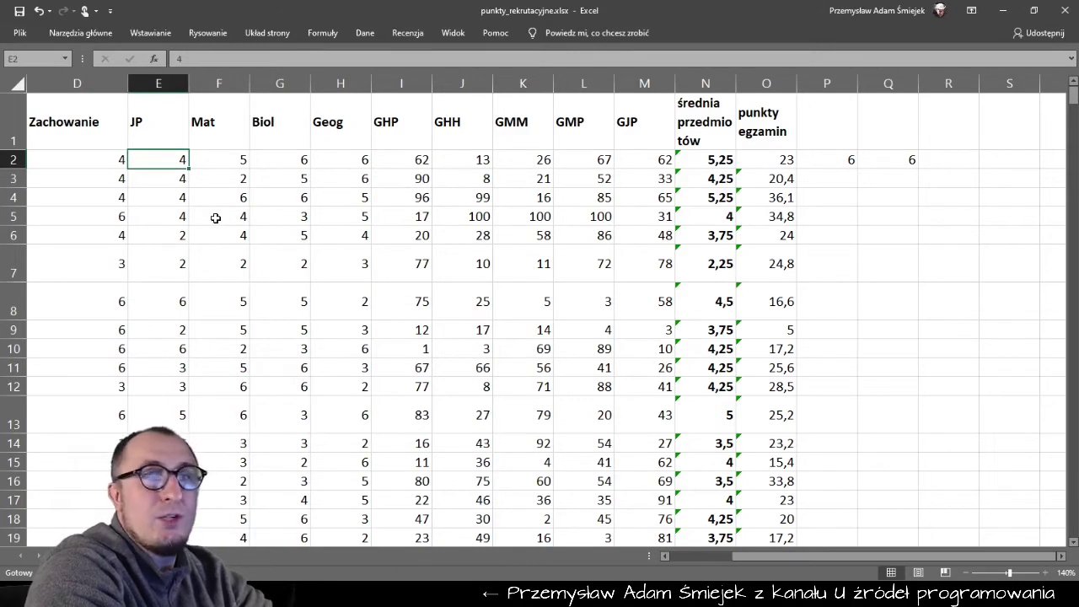
pyautogui.write('2')
pyautogui.press('Return')
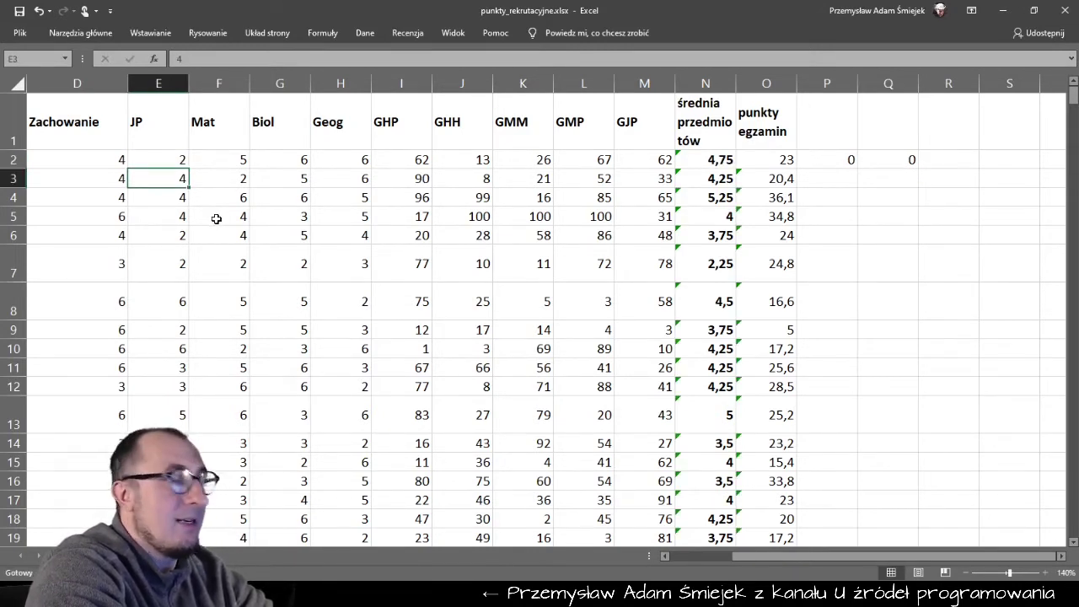
pyautogui.press('Up')
pyautogui.write('3')
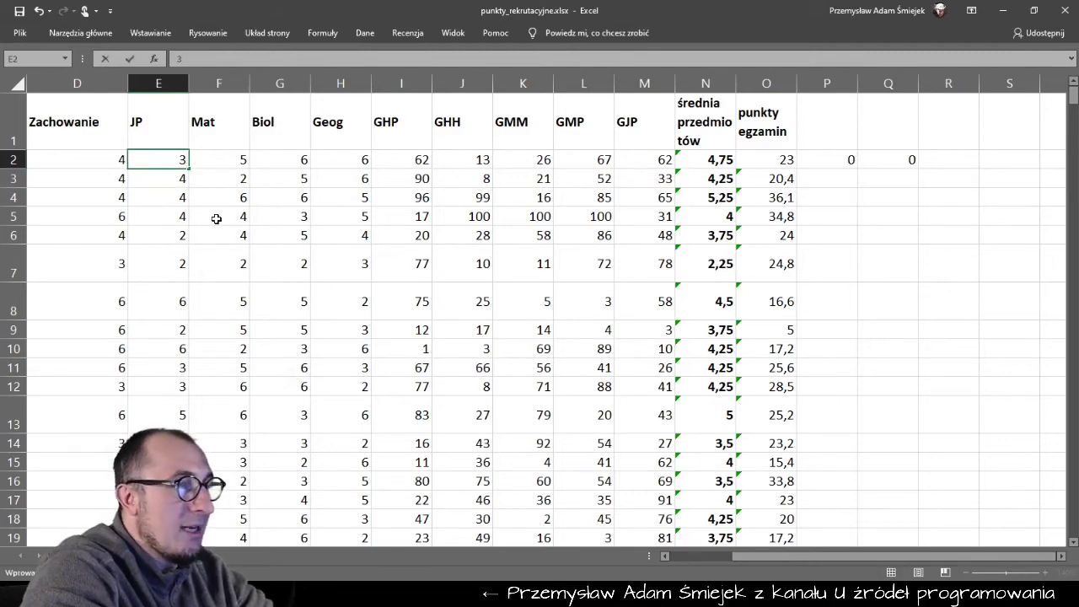
pyautogui.press('Return')
pyautogui.press('Up')
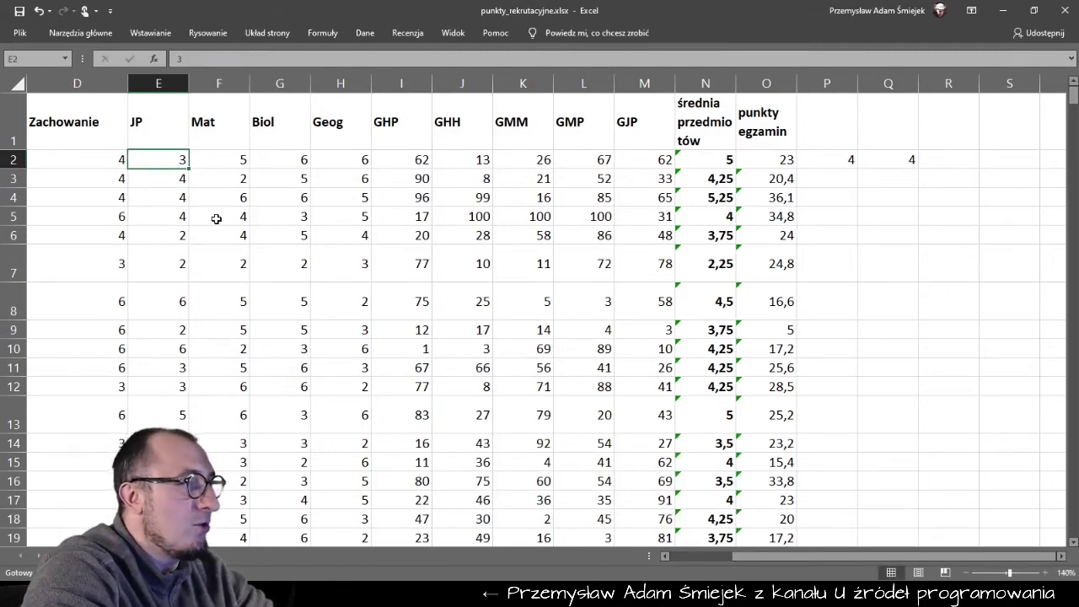
pyautogui.write('4')
pyautogui.press('Return')
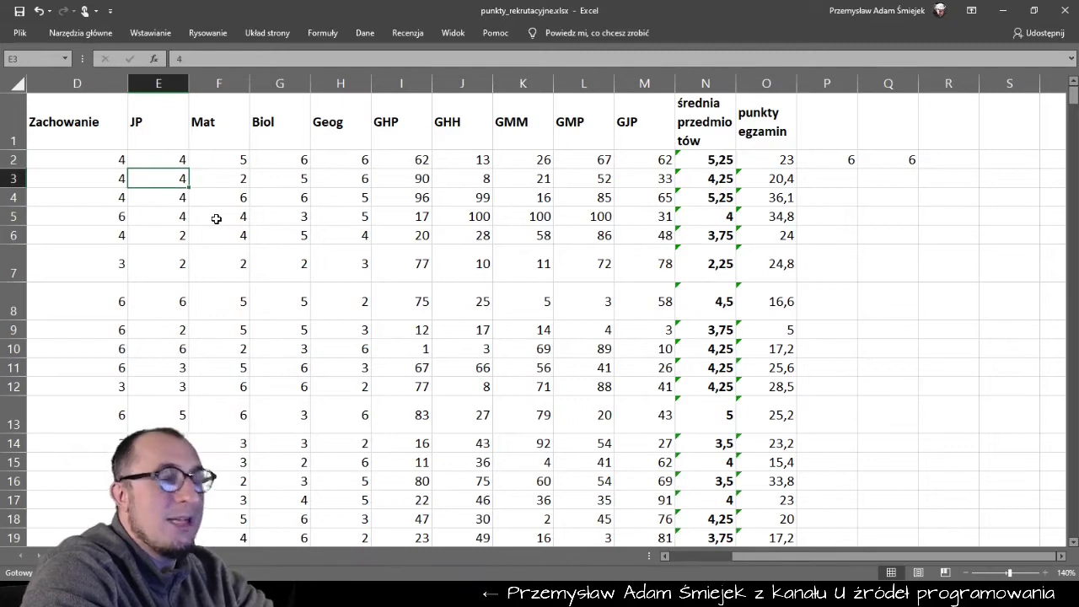
pyautogui.press('Up')
pyautogui.write('5')
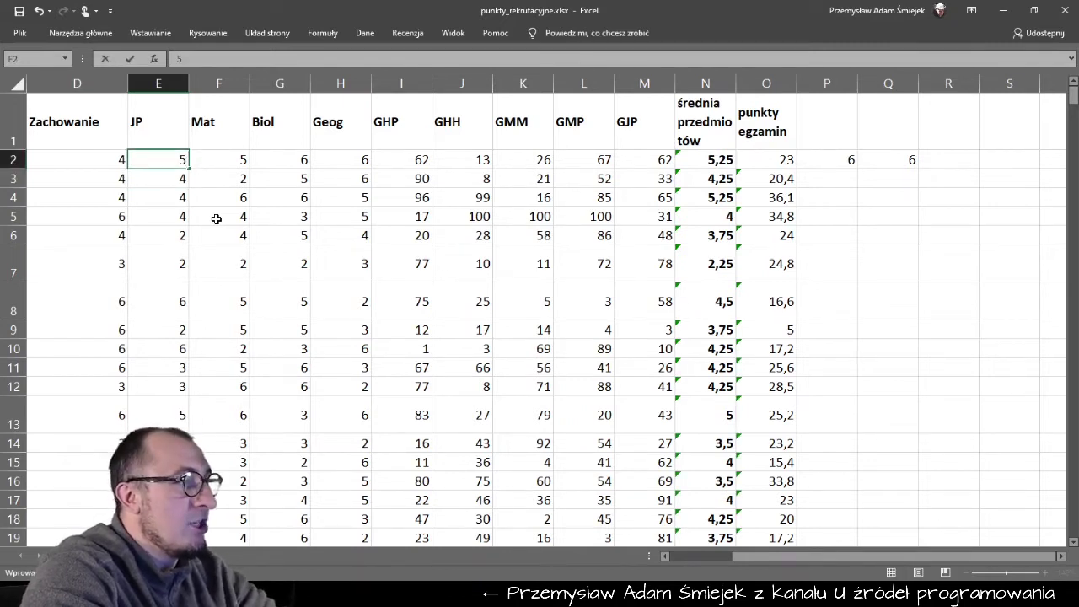
pyautogui.press('Return')
pyautogui.press('Up')
pyautogui.write('6')
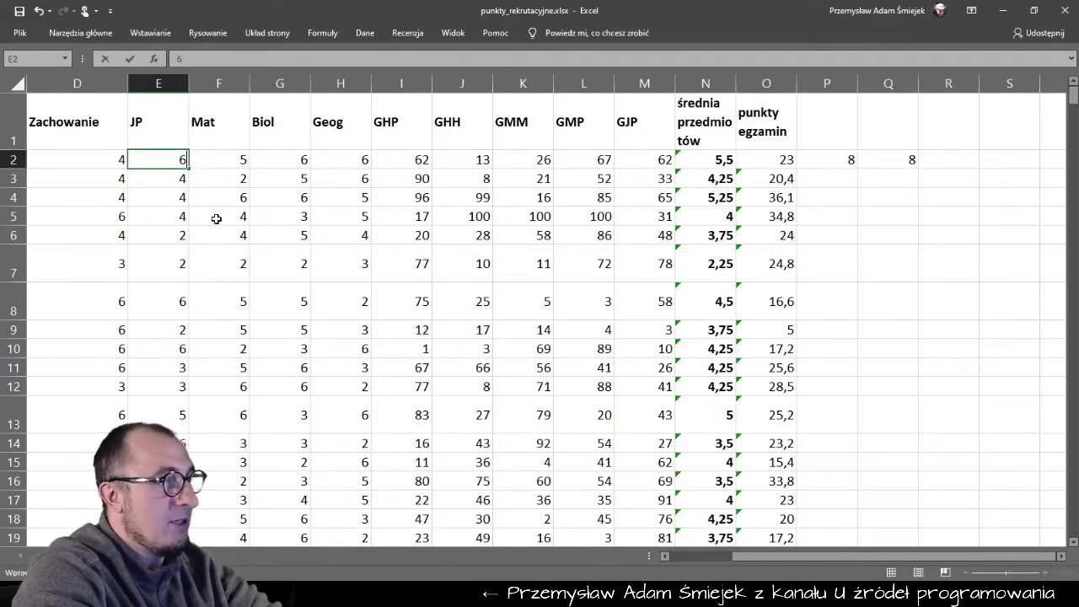
pyautogui.press('Return')
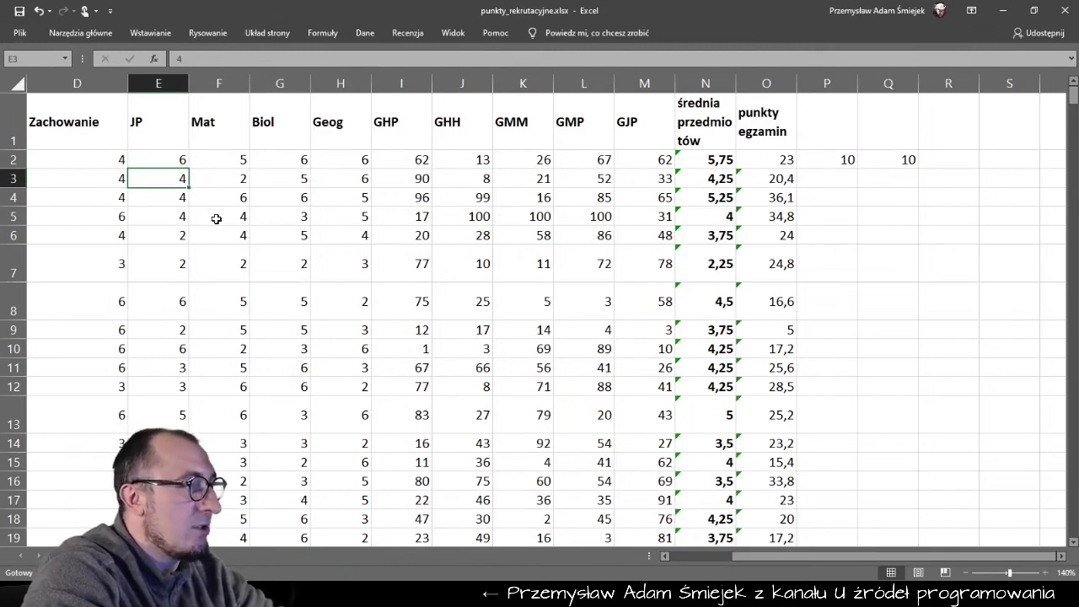
pyautogui.press('Up')
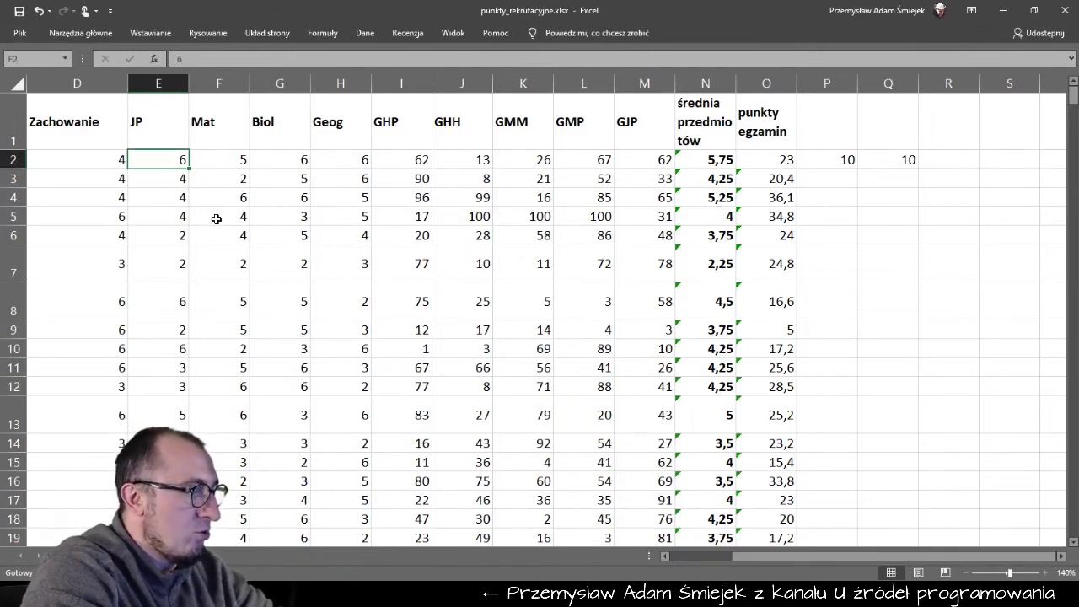
pyautogui.write('4')
pyautogui.press('Return')
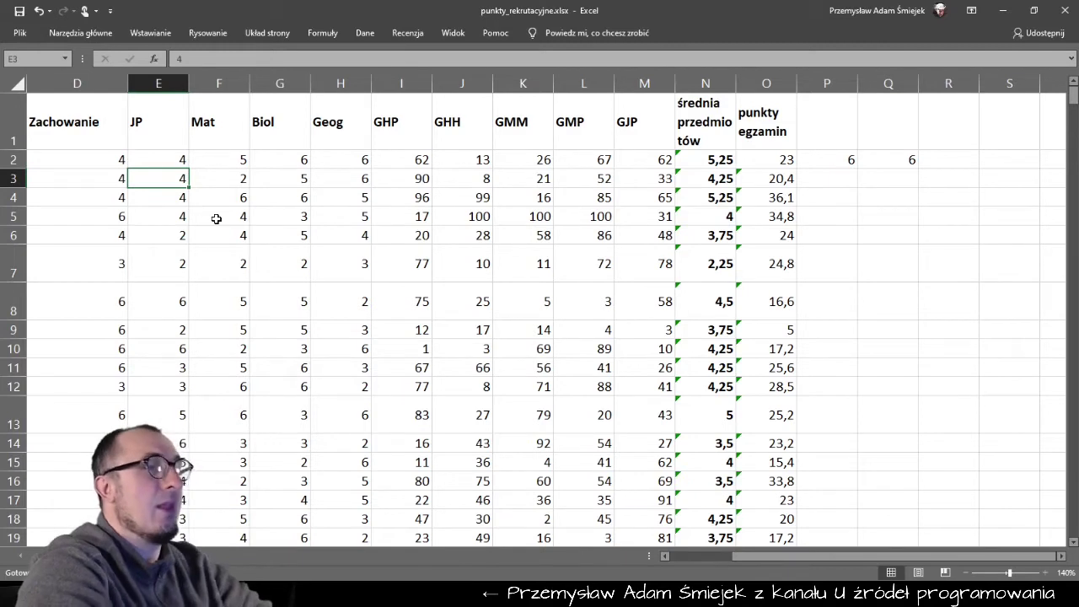
pyautogui.click(897, 156)
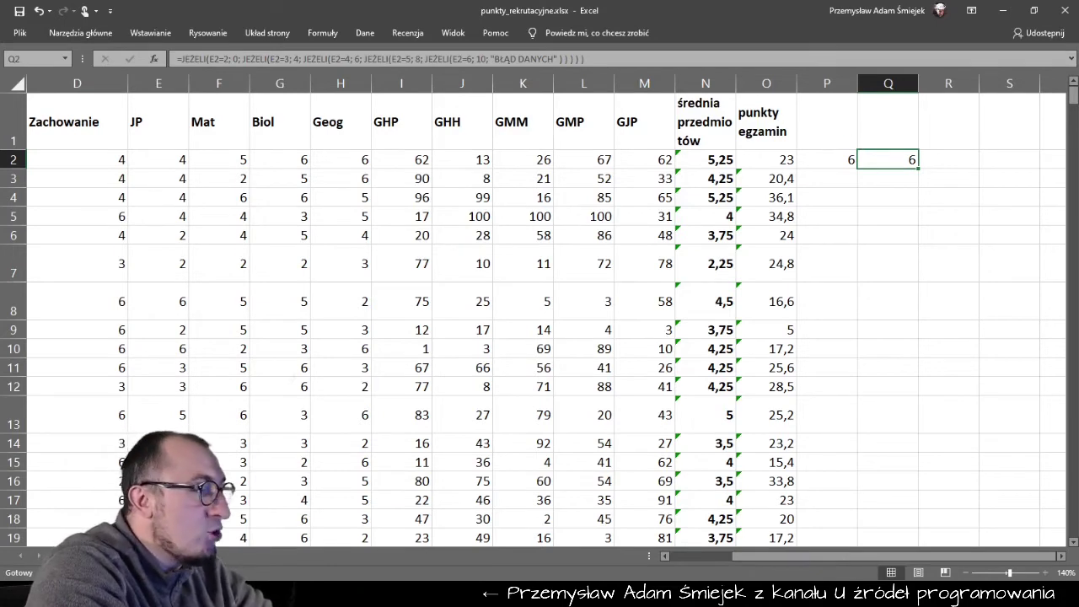
# On a new sheet, enter grades 2–6 in E3:E7 and points 0, 4, 6, 8, 10 in F3:F7.
pyautogui.hotkey('shift', 'F11')
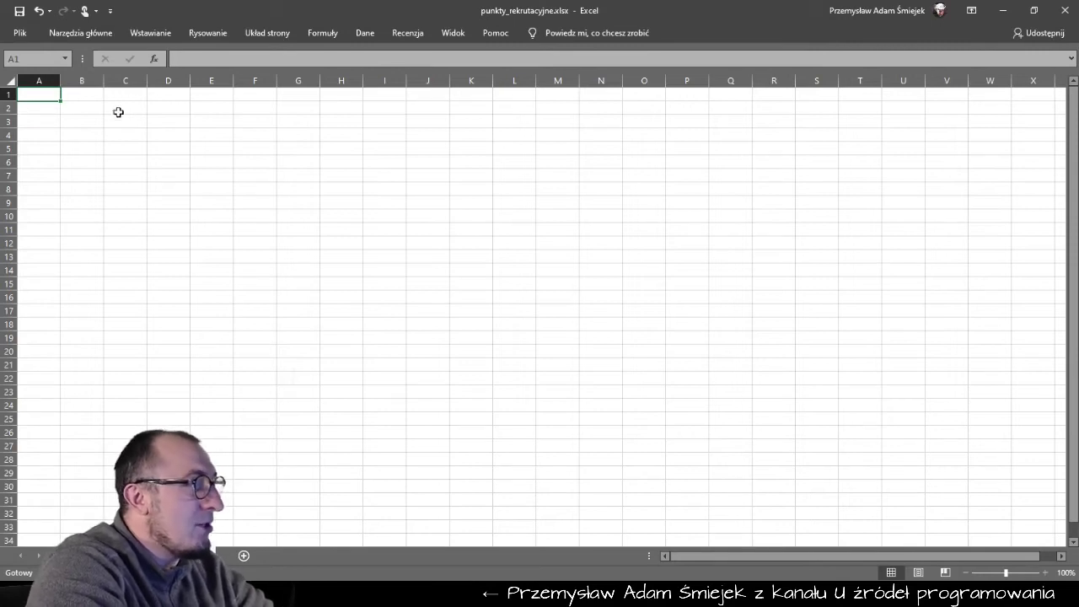
pyautogui.click(217, 123)
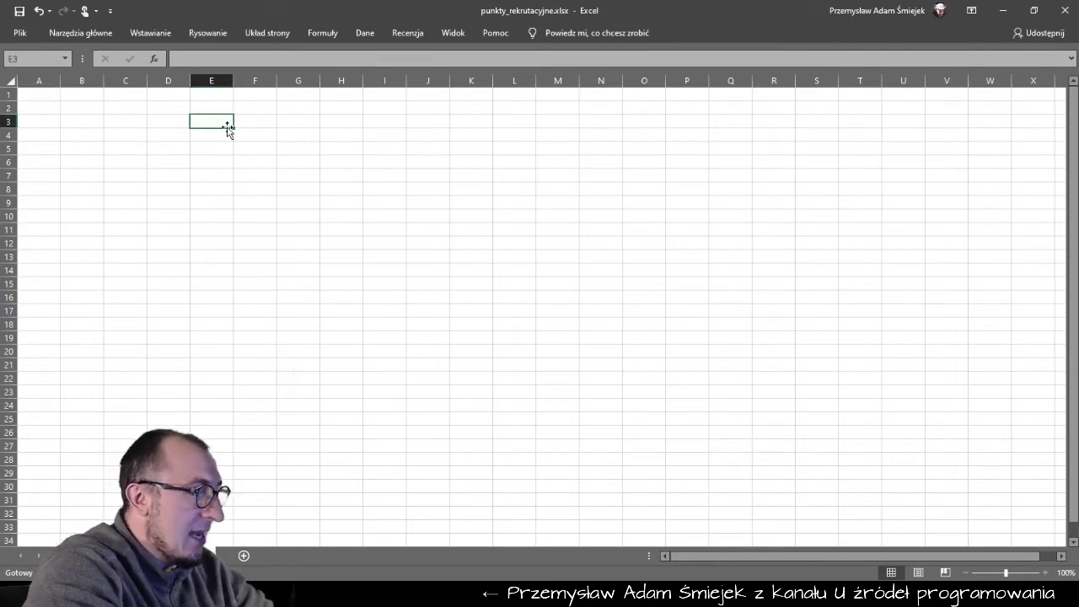
pyautogui.write('2')
pyautogui.press('Tab')
pyautogui.write('0')
pyautogui.press('Return')
pyautogui.write('3 4')
pyautogui.press('Return')
pyautogui.write('5 6')
pyautogui.press('Up')
pyautogui.press('Up')
pyautogui.press('Up')
pyautogui.press('Right')
pyautogui.write('4 6')
pyautogui.hotkey('ctrl', 'Return')
pyautogui.press('Down')
pyautogui.write('8 10')
# Add the headers 'ocena' and 'punkty' in E2 and F2.
pyautogui.click(220, 107)
pyautogui.write('ocena')
pyautogui.press('Tab')
pyautogui.write('punkty')
pyautogui.press('Return')
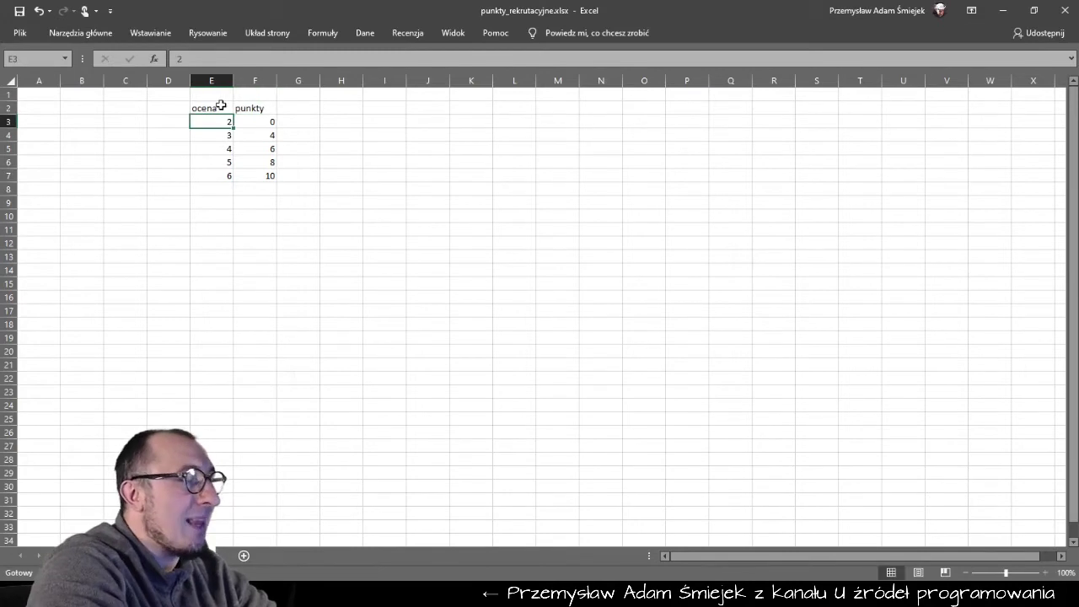
# Try a =wysz lookup in J8, clear its #NAZWA? error, and move to H5.
pyautogui.click(422, 186)
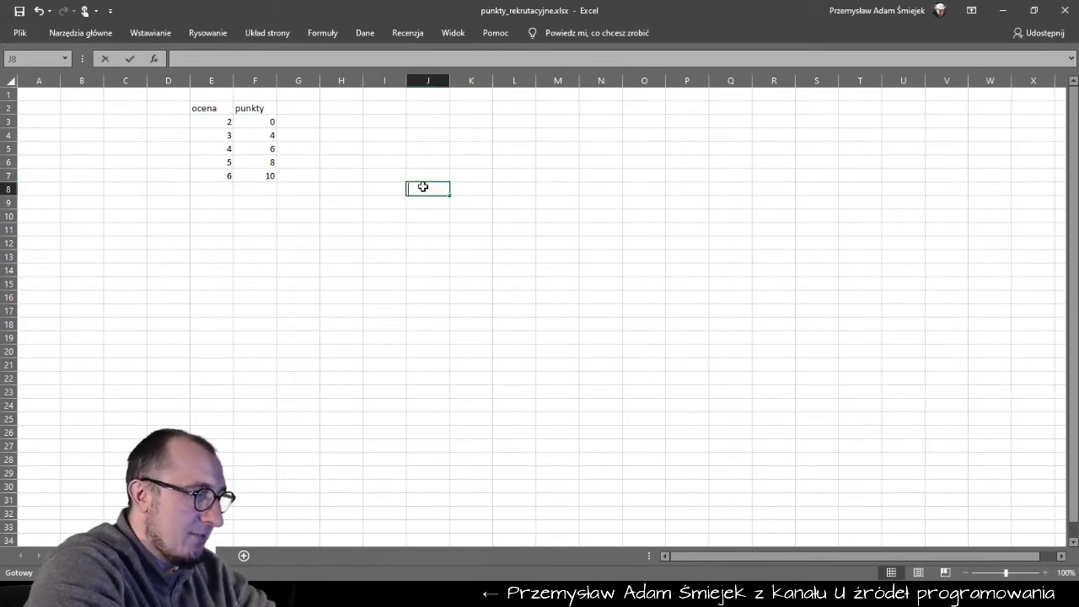
pyautogui.write('=wyszu')
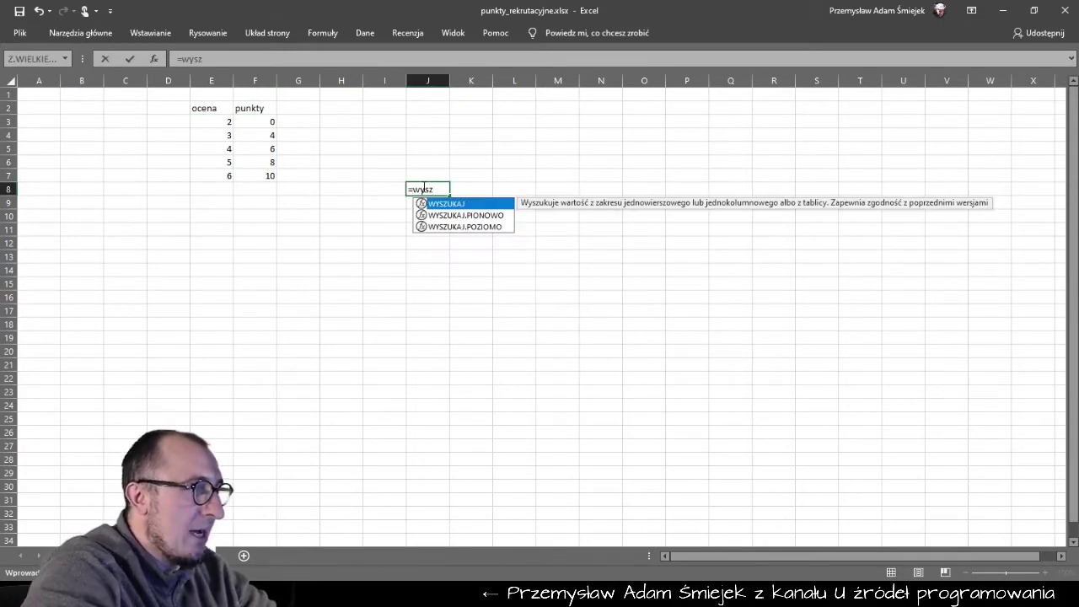
pyautogui.press('Down')
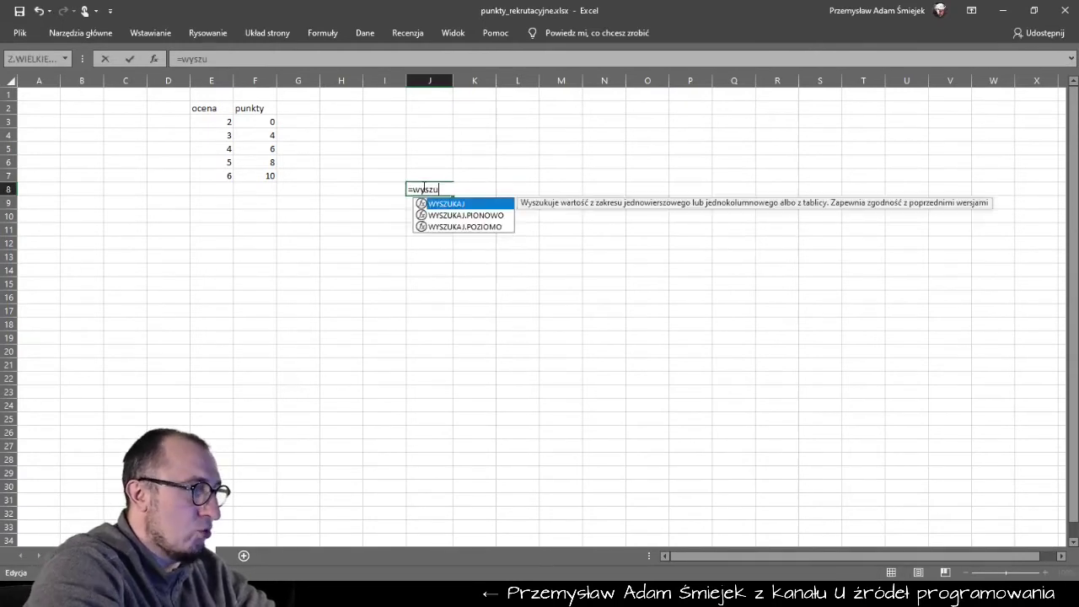
pyautogui.press('Tab')
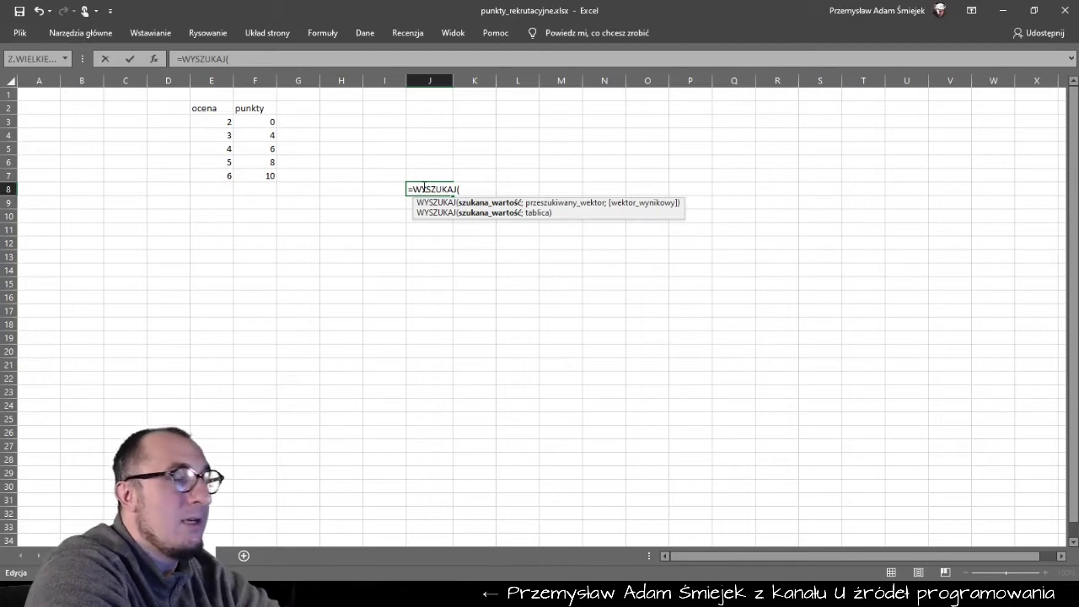
pyautogui.press('Escape')
pyautogui.scroll(7, 1026, 390)
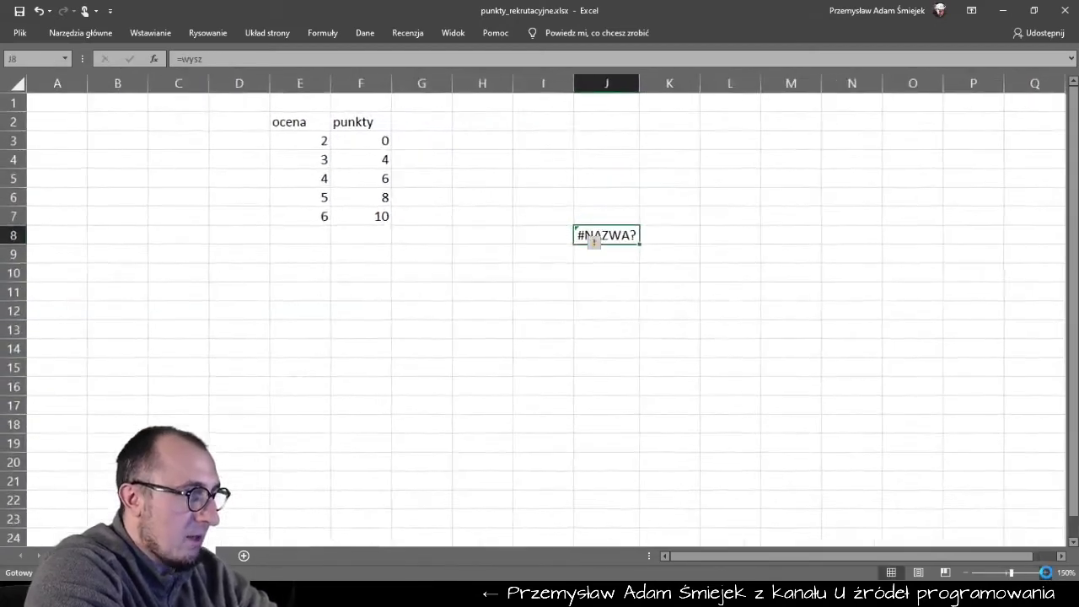
pyautogui.press('Delete')
pyautogui.press('Up')
pyautogui.press('Up')
pyautogui.press('Up')
pyautogui.press('Left')
pyautogui.press('Left')
# Enter =WYSZUKAJ.PIONOWO(C5;E3:F7;2) in H5.
pyautogui.write('=w')
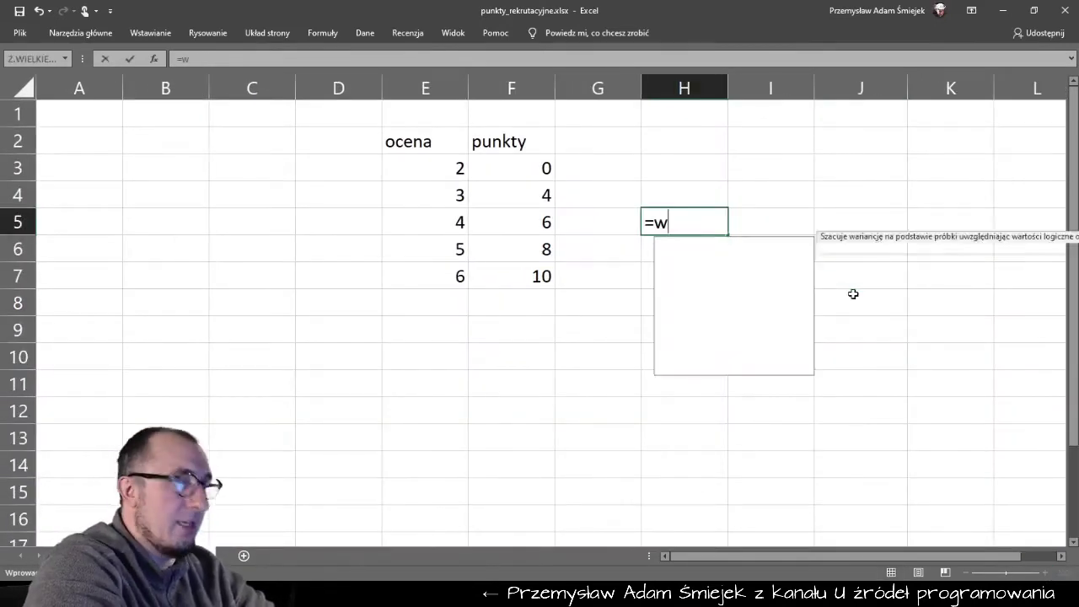
pyautogui.write('yszukaj.p')
pyautogui.press('Tab')
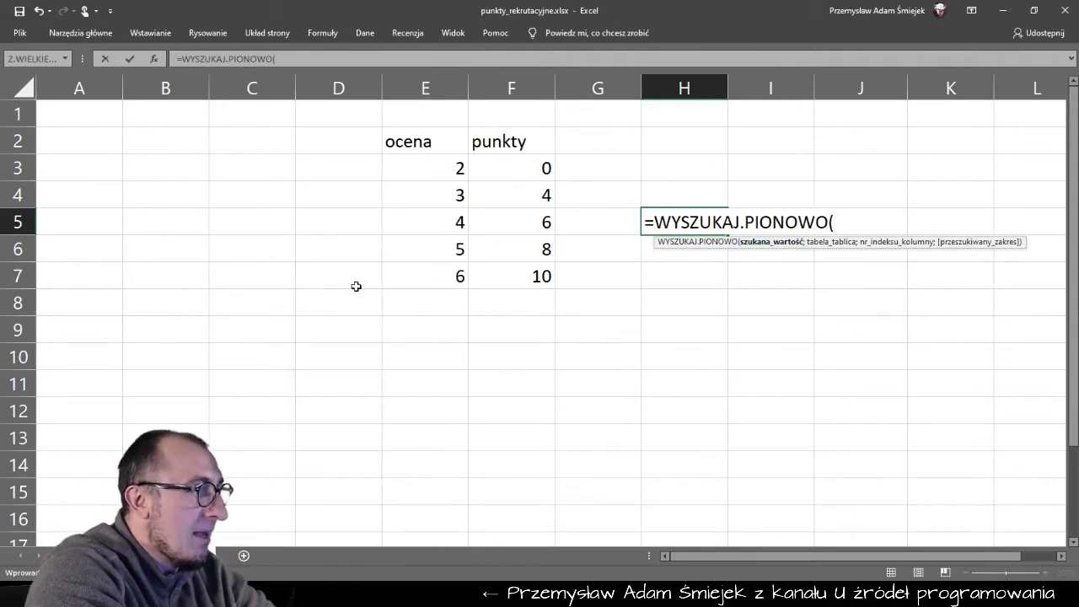
pyautogui.click(241, 218)
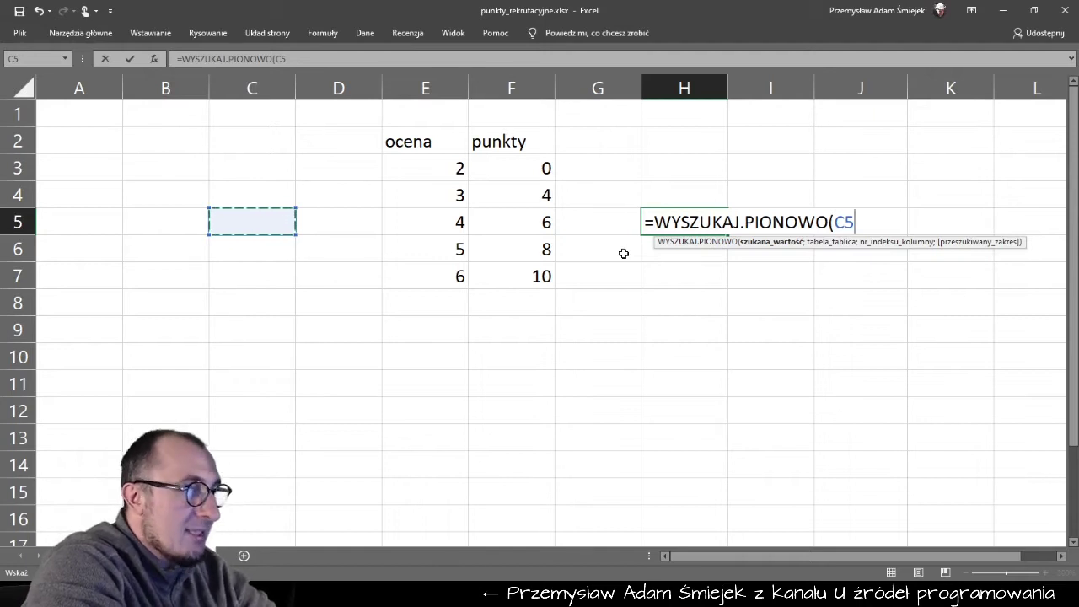
pyautogui.write(';')
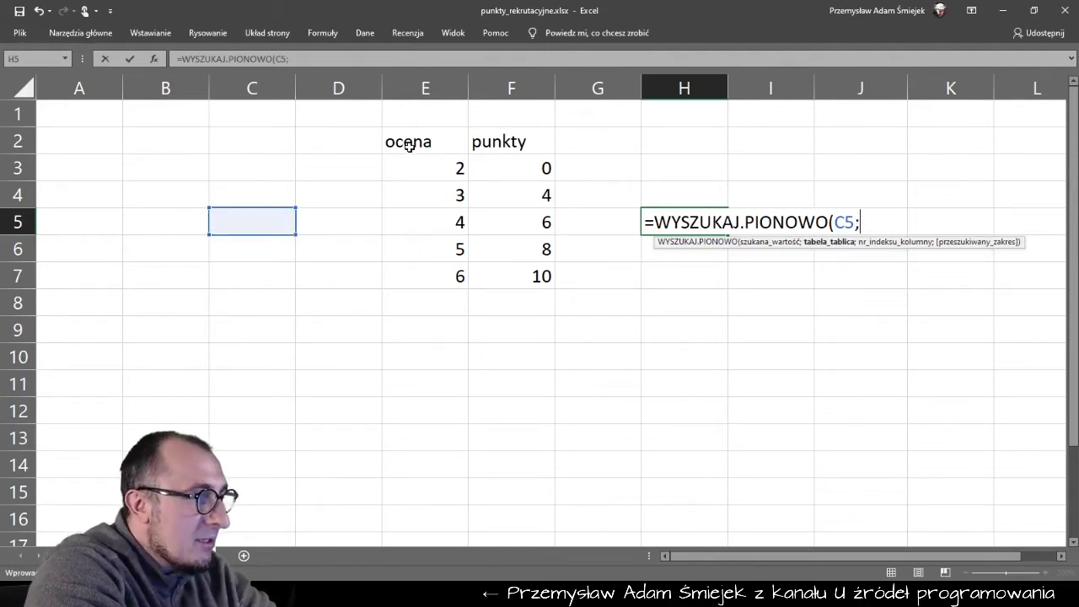
pyautogui.moveTo(412, 163); pyautogui.dragTo(521, 278)
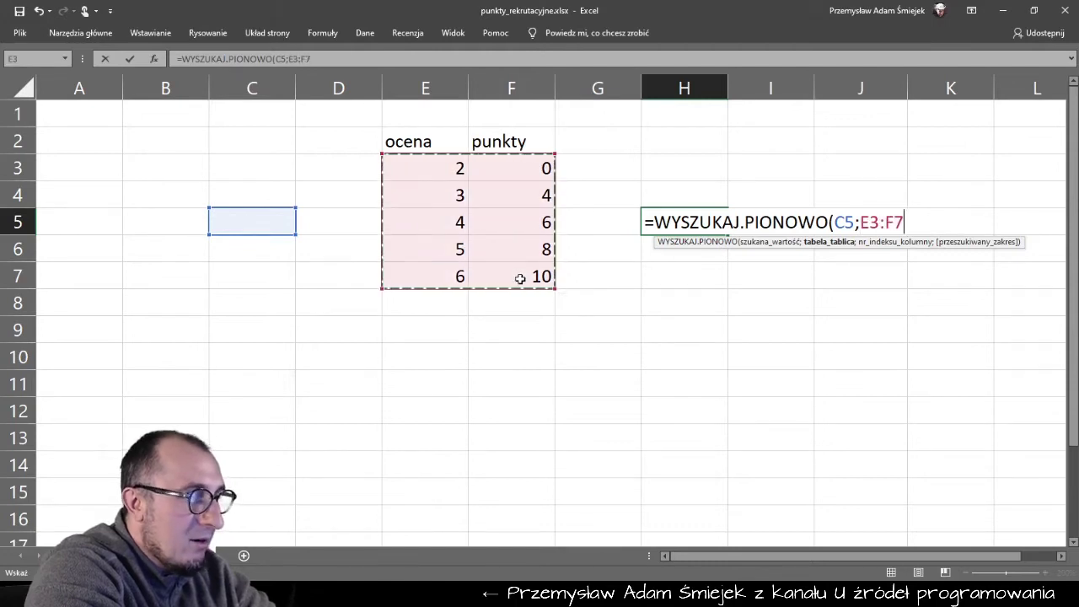
pyautogui.write(';')
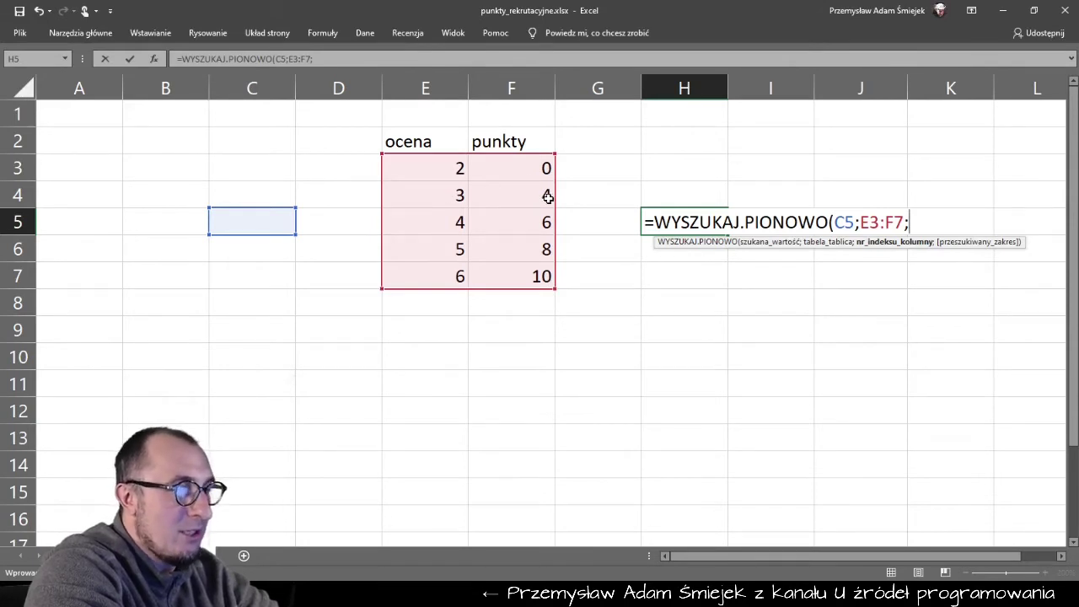
pyautogui.write('2')
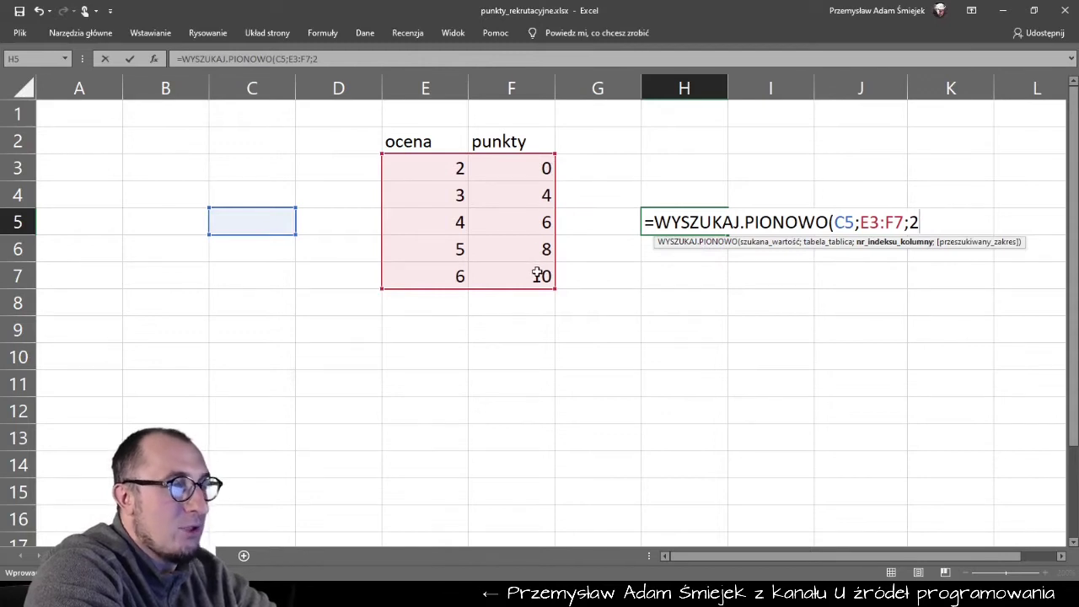
pyautogui.press('Return')
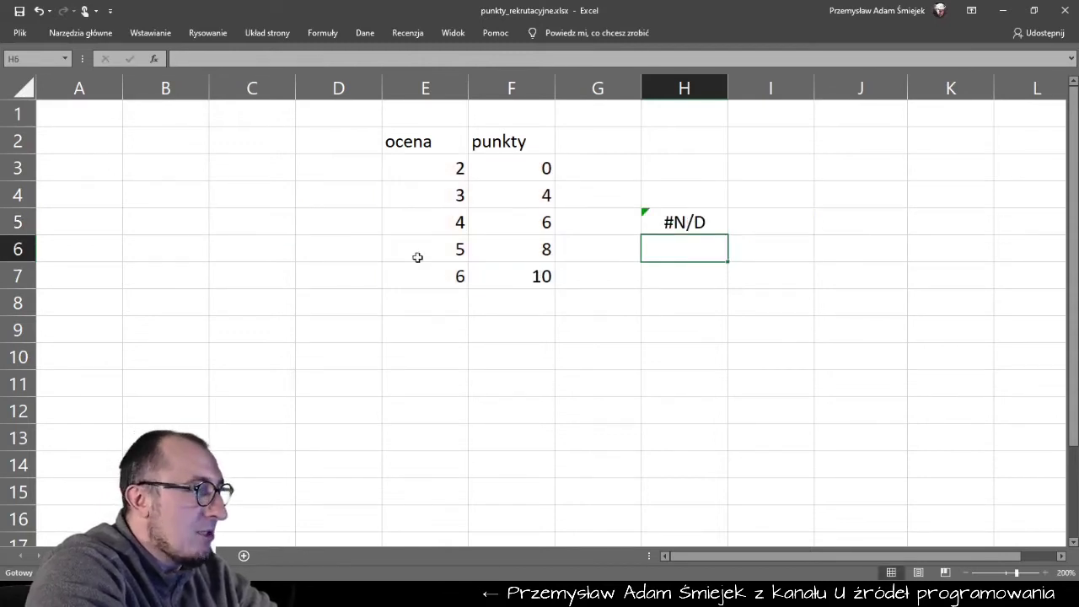
# Test the lookup by entering grades 2, 3, 4, 5 and 6 in C5.
pyautogui.click(247, 225)
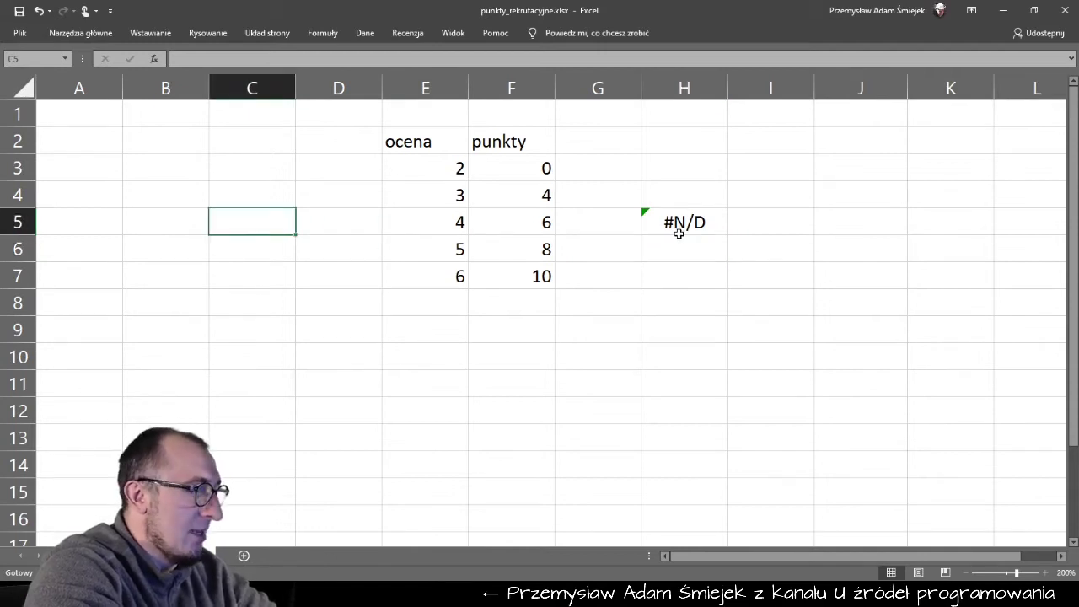
pyautogui.write('2')
pyautogui.press('Return')
pyautogui.press('Up')
pyautogui.write('3')
pyautogui.press('Return')
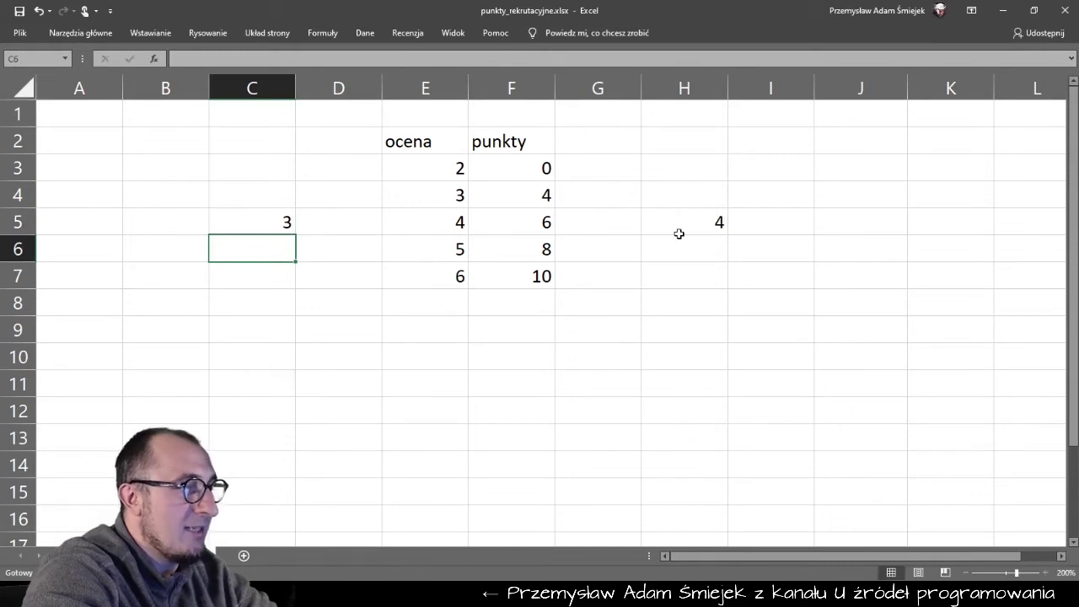
pyautogui.press('Up')
pyautogui.write('4')
pyautogui.press('Return')
pyautogui.press('Up')
pyautogui.press('BackSpace')
pyautogui.write('5')
pyautogui.press('Return')
pyautogui.press('Up')
pyautogui.write('6')
pyautogui.press('Return')
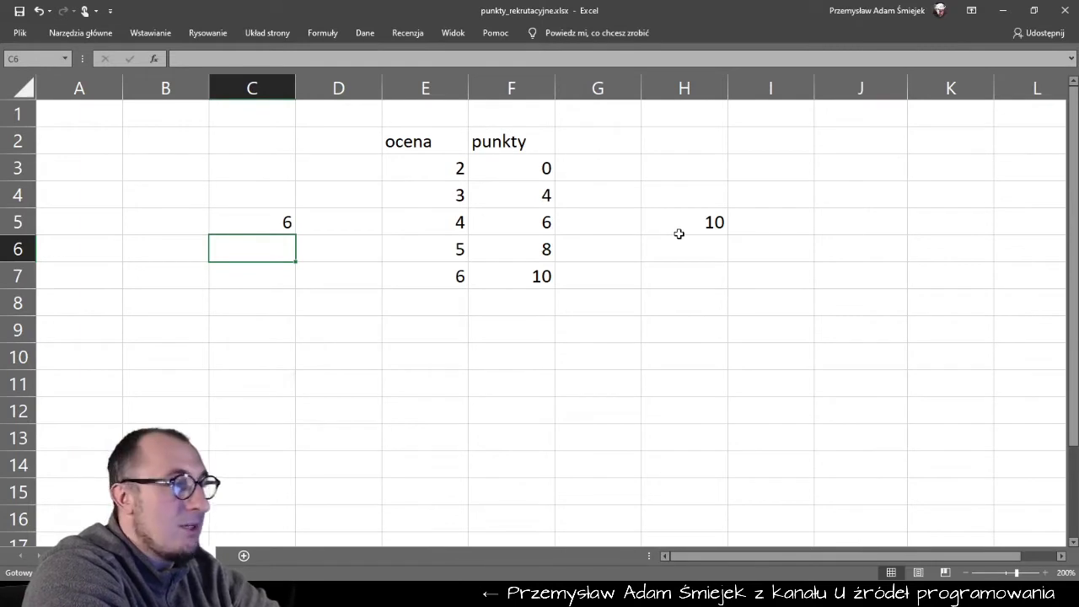
# Inspect the H5 formula's references, now returning 10, then return to the grades sheet.
pyautogui.press('Up')
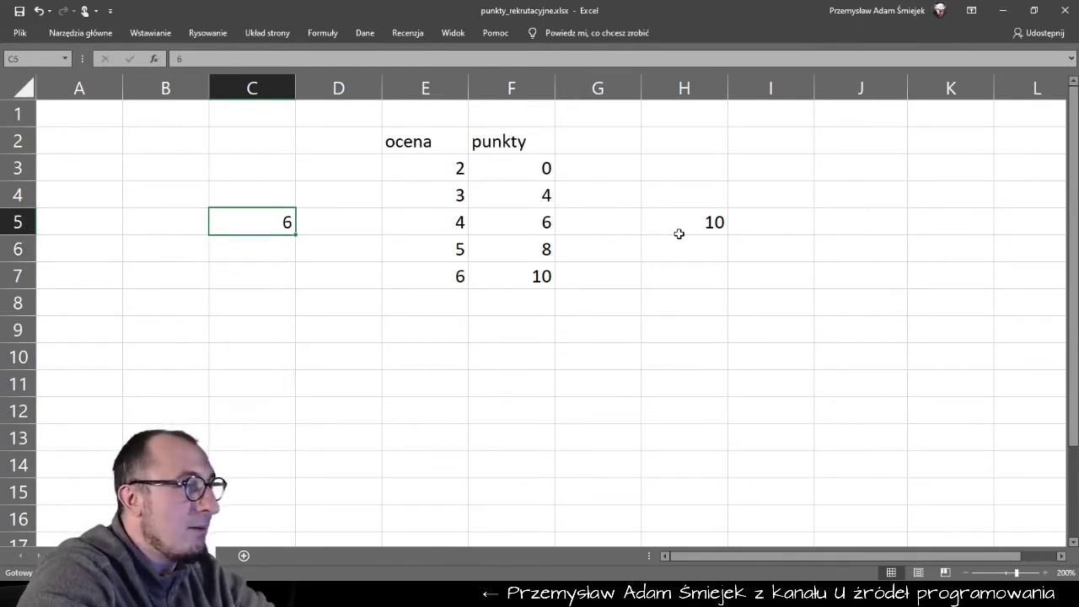
pyautogui.press('Right')
pyautogui.press('Right')
pyautogui.press('Right')
pyautogui.press('Right')
pyautogui.press('Right')
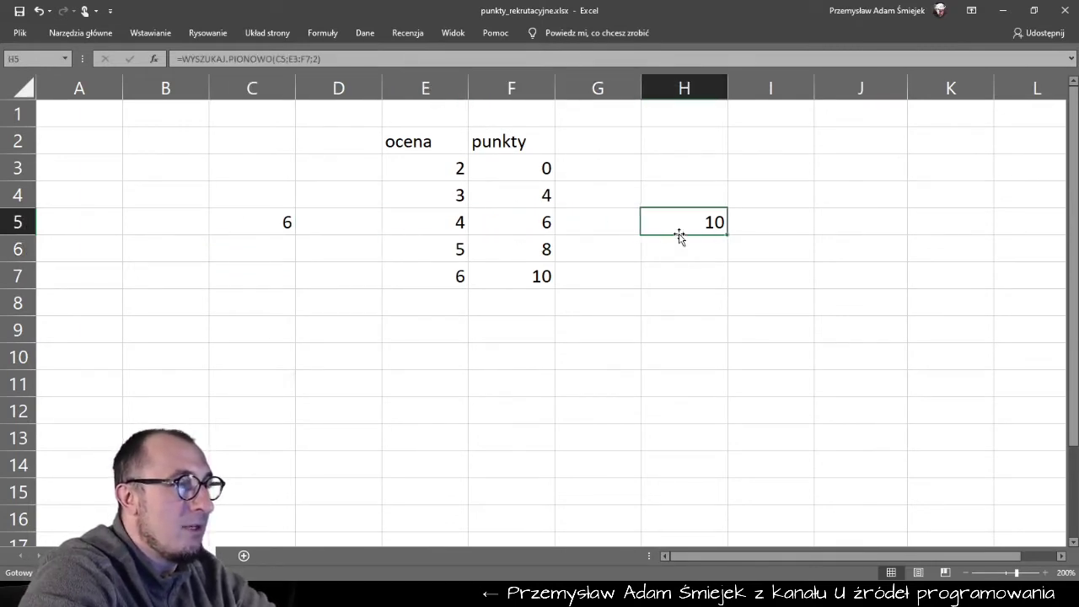
pyautogui.press('F2')
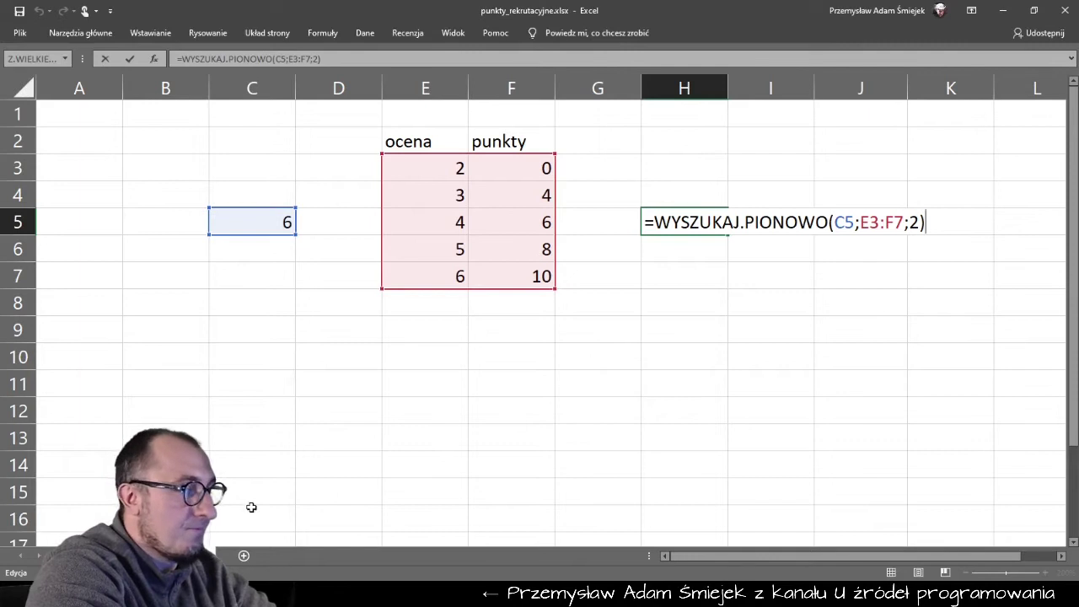
pyautogui.hotkey('ctrl', 'Return')
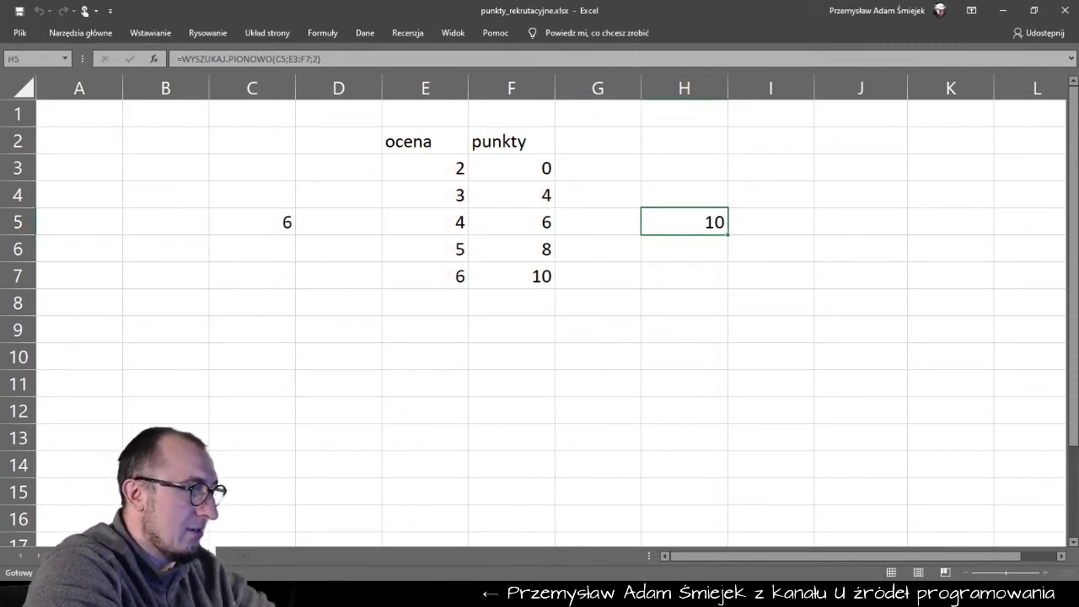
pyautogui.doubleClick(679, 221)
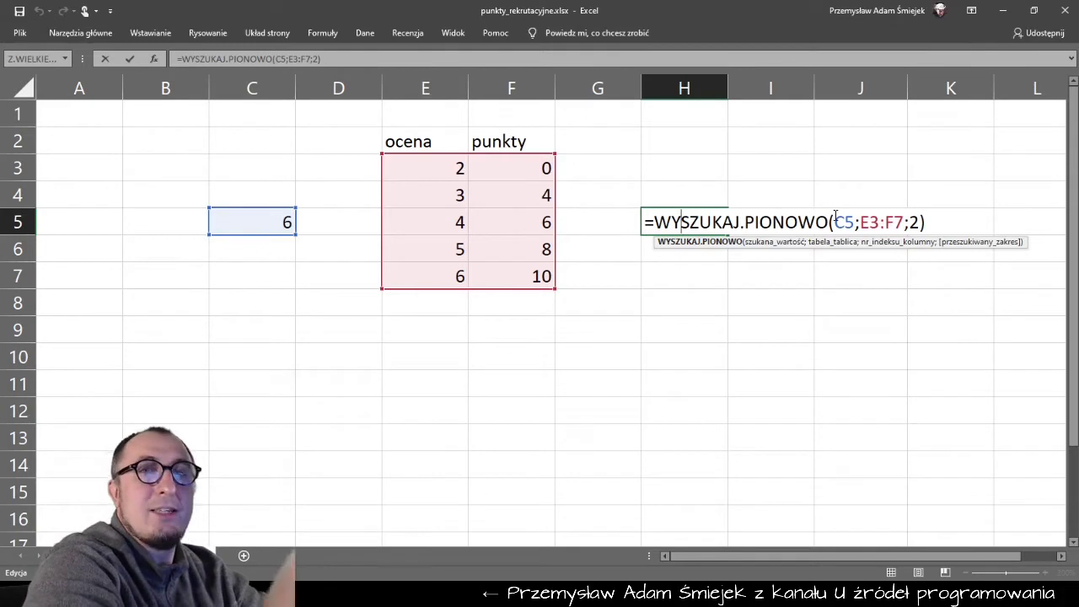
pyautogui.press('Escape')
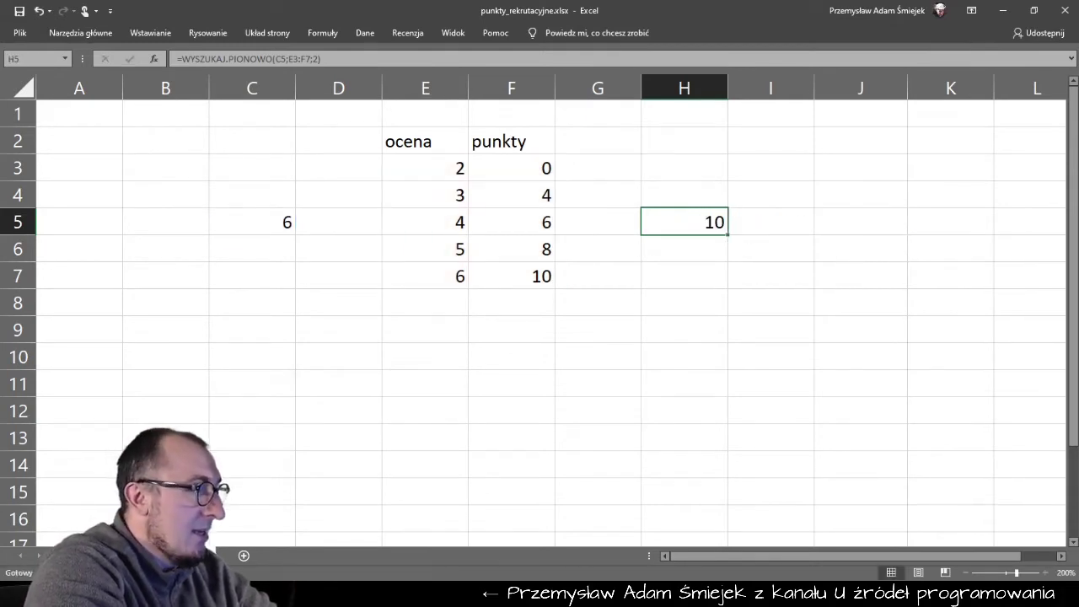
pyautogui.hotkey('ctrl', 'pageup')
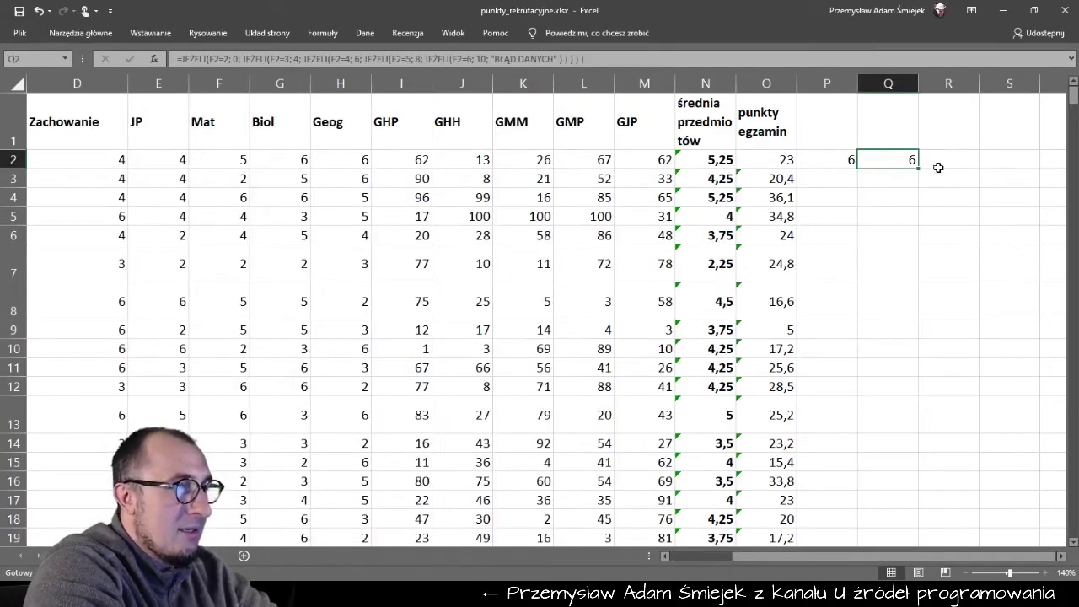
# Enter a WYSZUKAJ.PIONOWO lookup in R2 converting E2's JP grade via the E3:F7 table with column 2.
pyautogui.click(938, 167)
pyautogui.write('=wyszuka')
pyautogui.press('Down')
pyautogui.press('Tab')
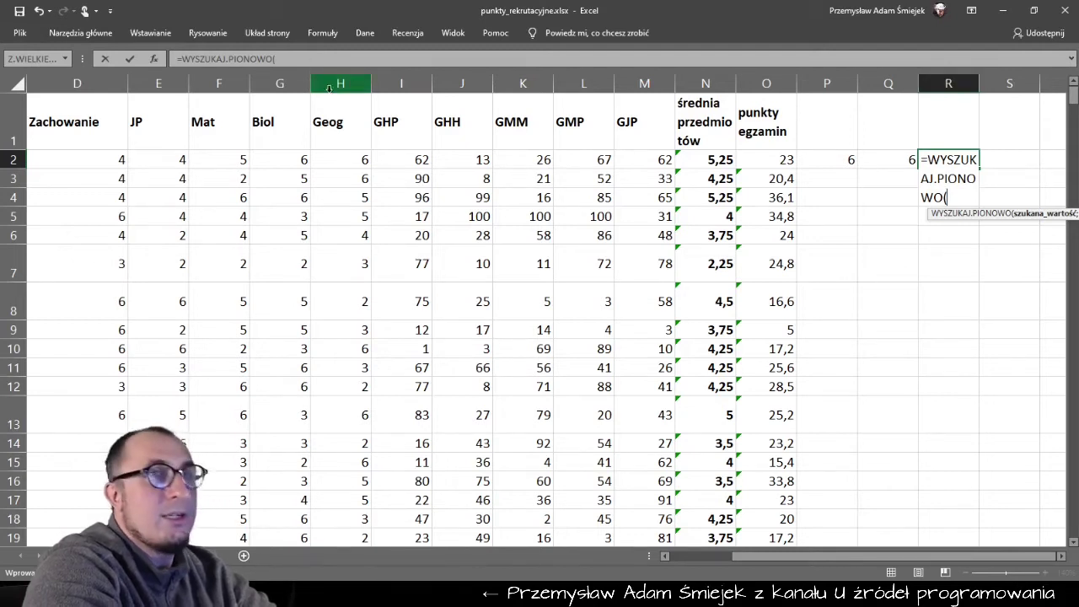
pyautogui.click(159, 161)
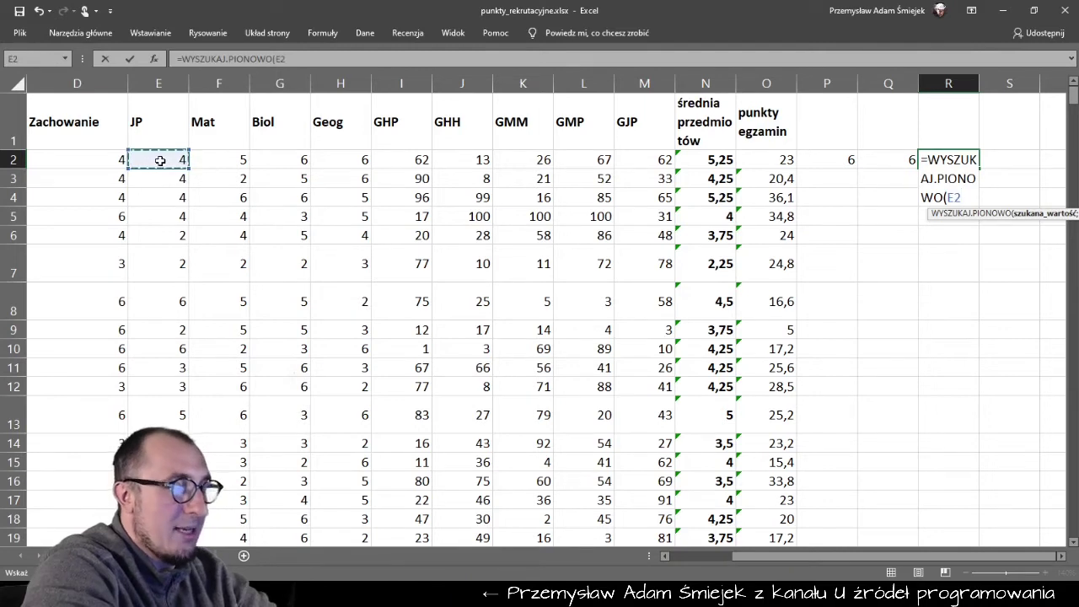
pyautogui.write(';')
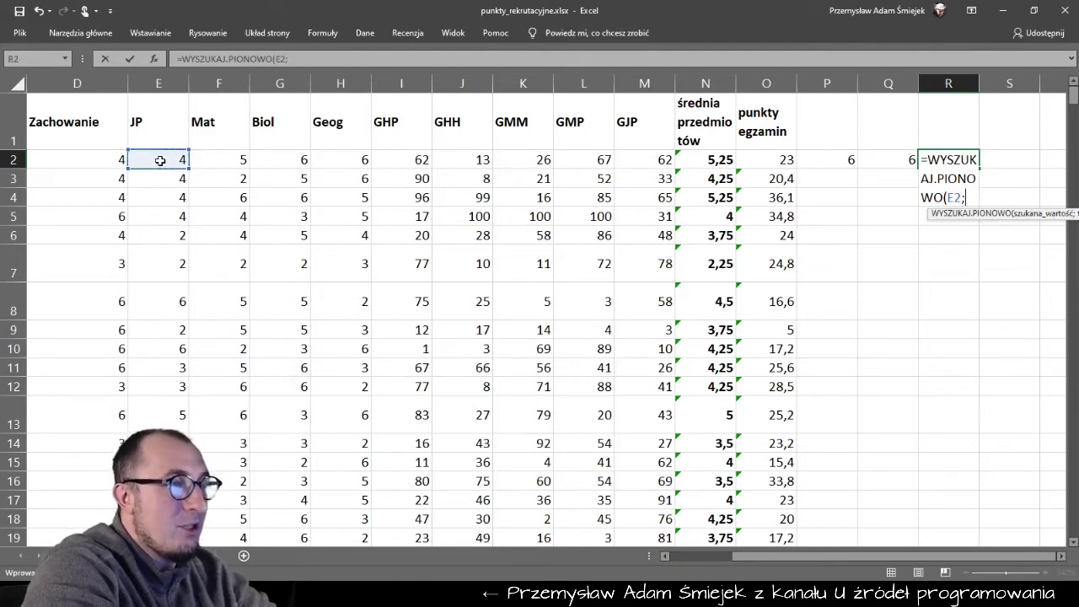
pyautogui.click(203, 556)
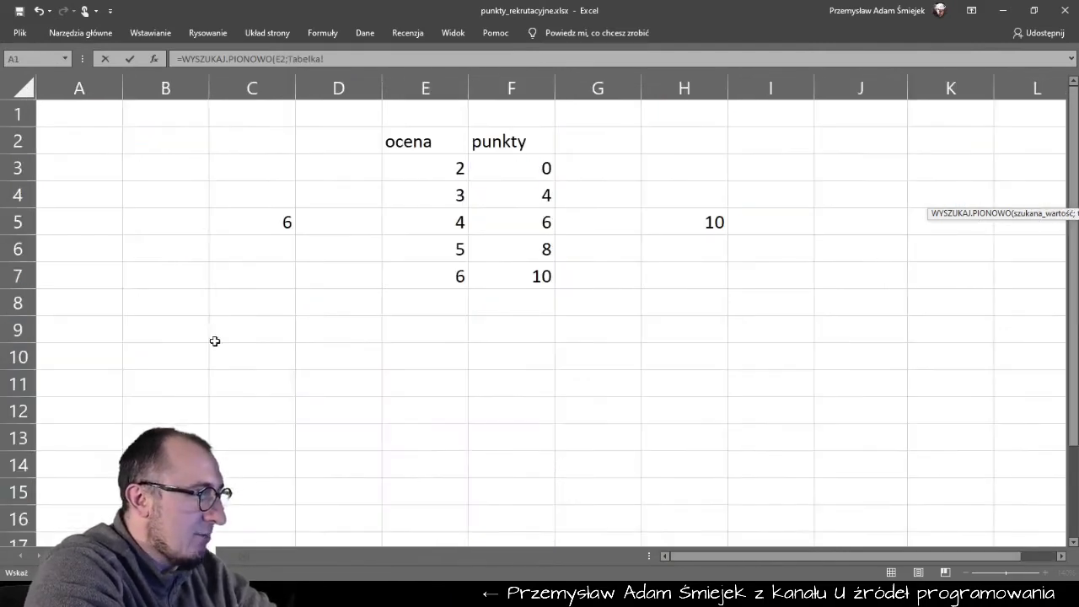
pyautogui.moveTo(435, 168); pyautogui.dragTo(513, 272)
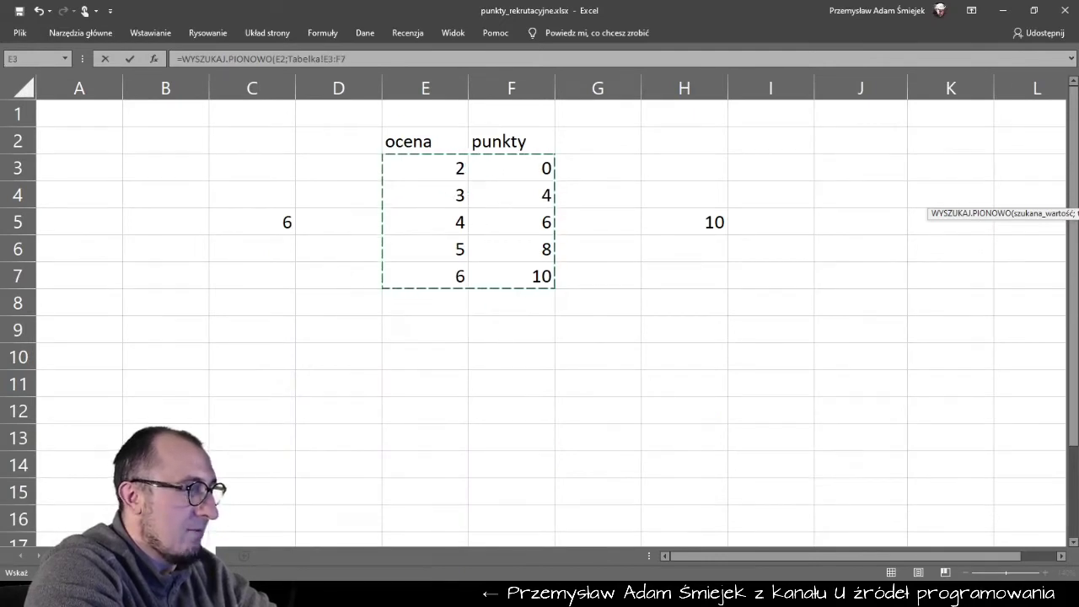
pyautogui.click(127, 556)
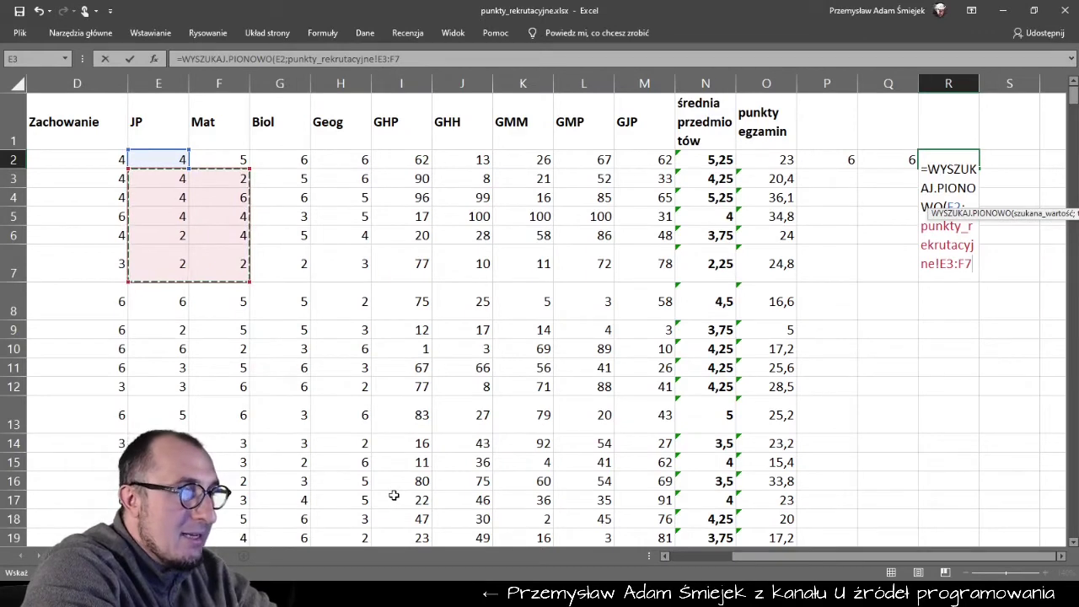
pyautogui.write(';2')
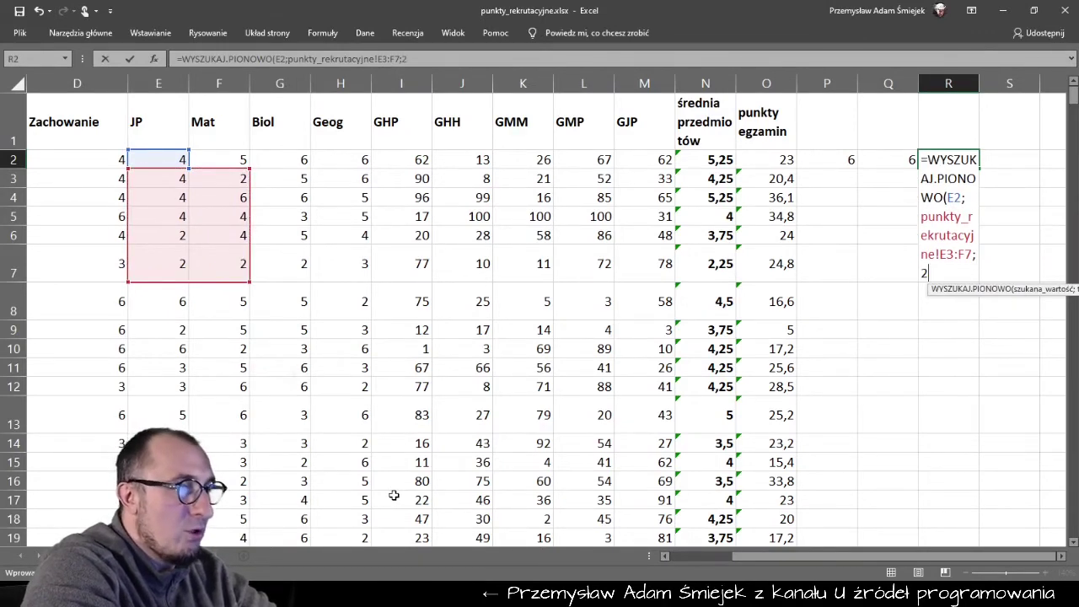
pyautogui.write(')')
pyautogui.press('Return')
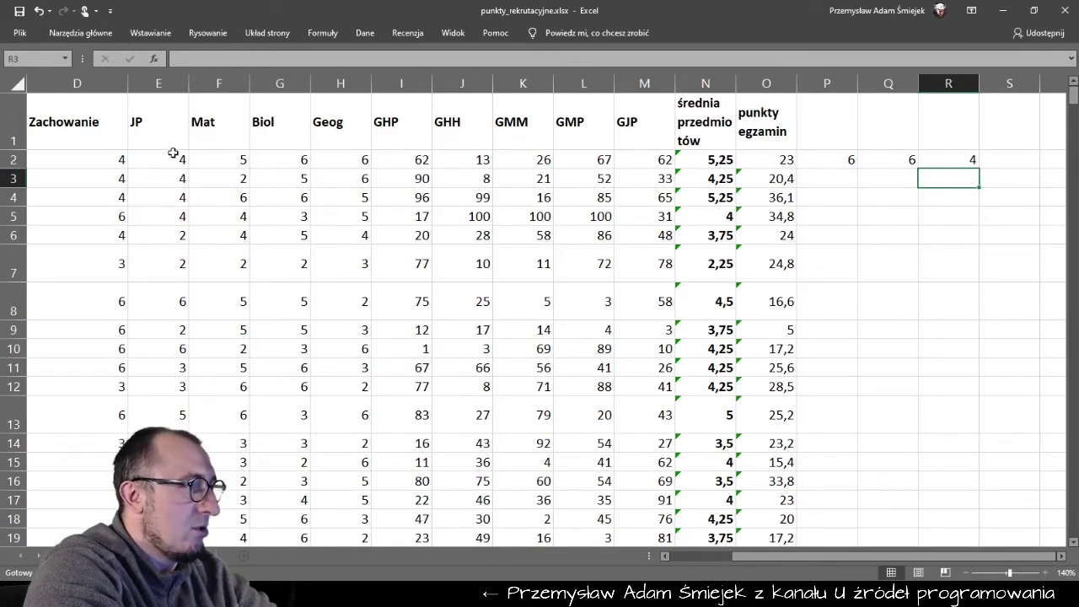
pyautogui.click(947, 158)
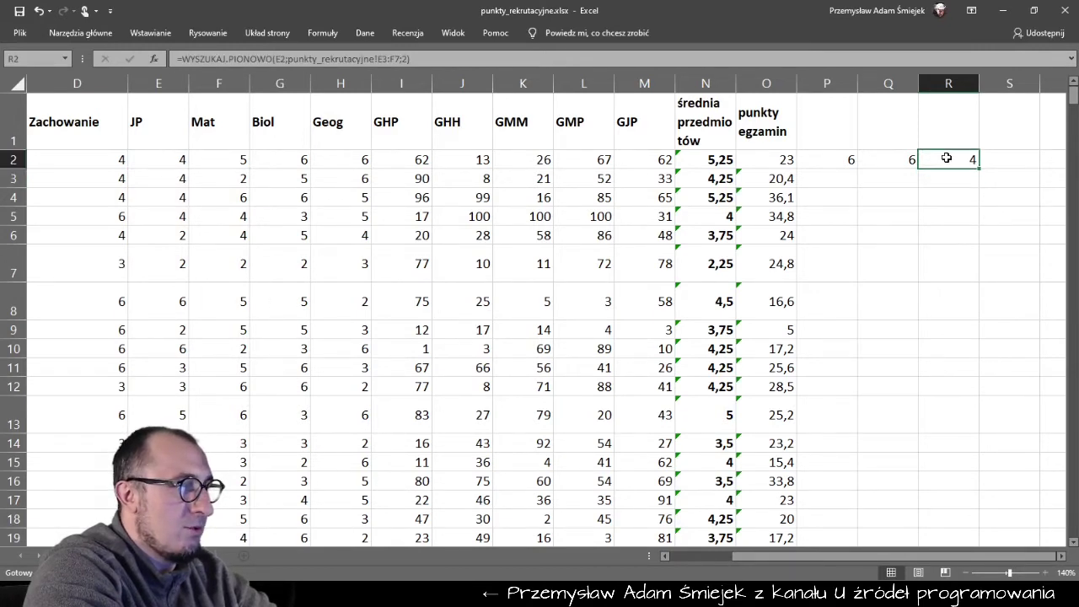
# Correct R2's table reference to Tabelka!E3:F7 so it returns 6, and widen column R.
pyautogui.doubleClick(949, 159)
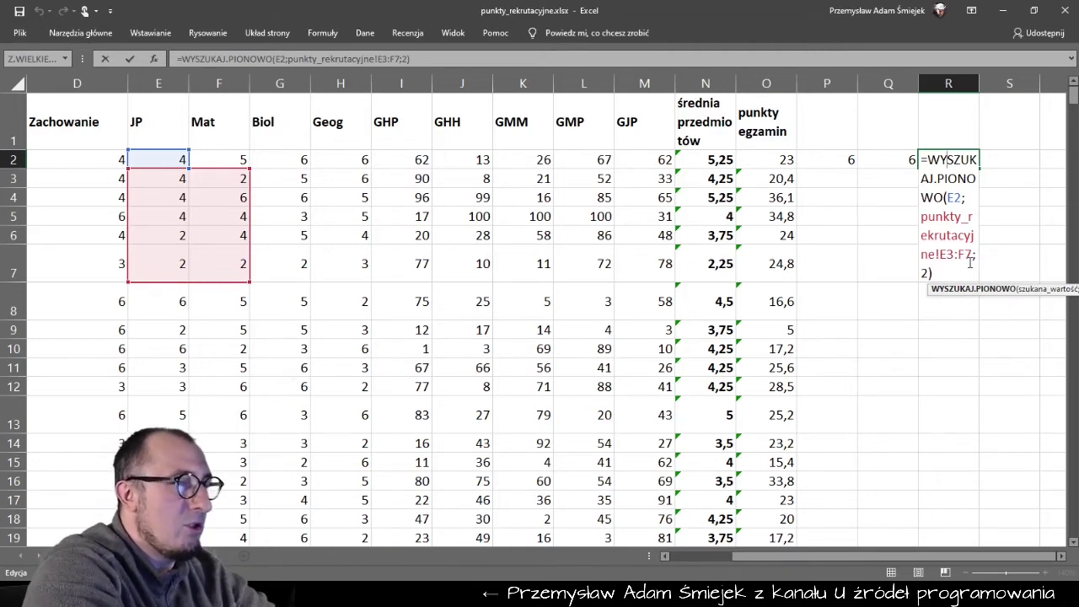
pyautogui.moveTo(974, 259); pyautogui.dragTo(926, 221)
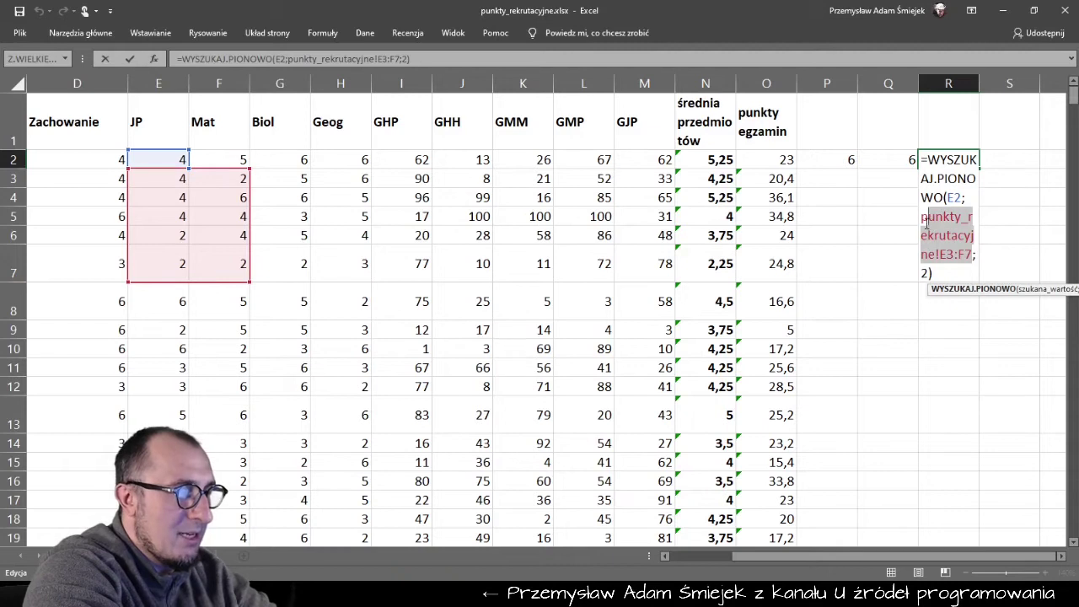
pyautogui.press('Delete')
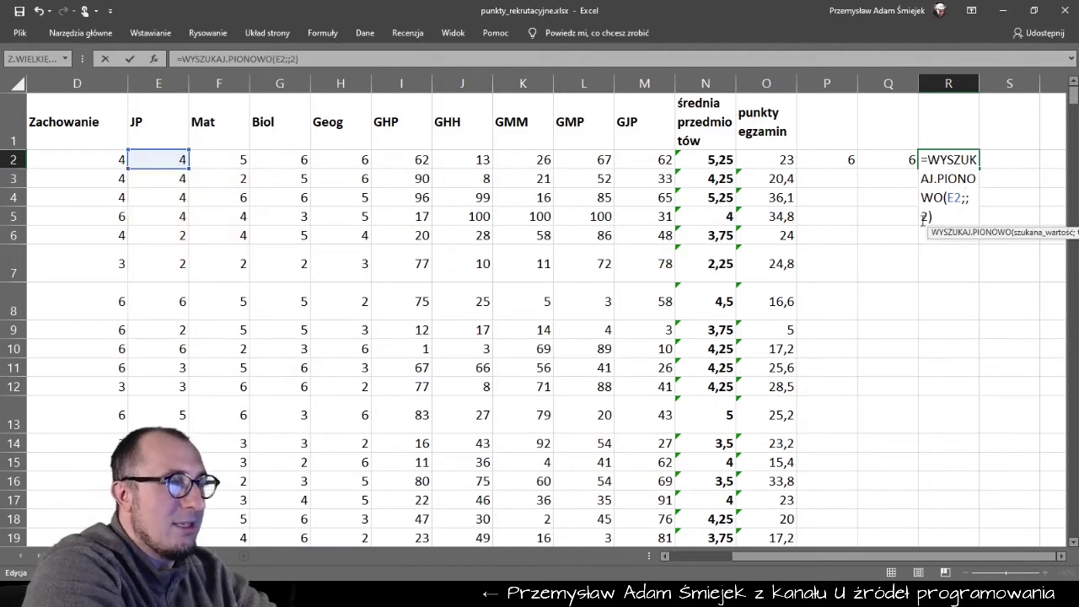
pyautogui.click(217, 555)
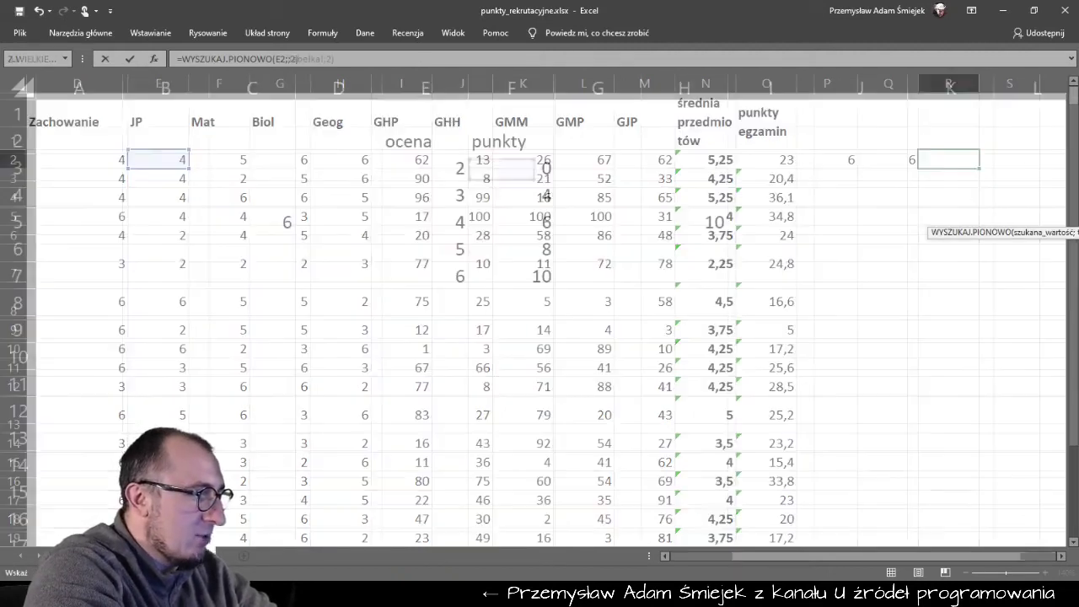
pyautogui.moveTo(441, 173); pyautogui.dragTo(519, 280)
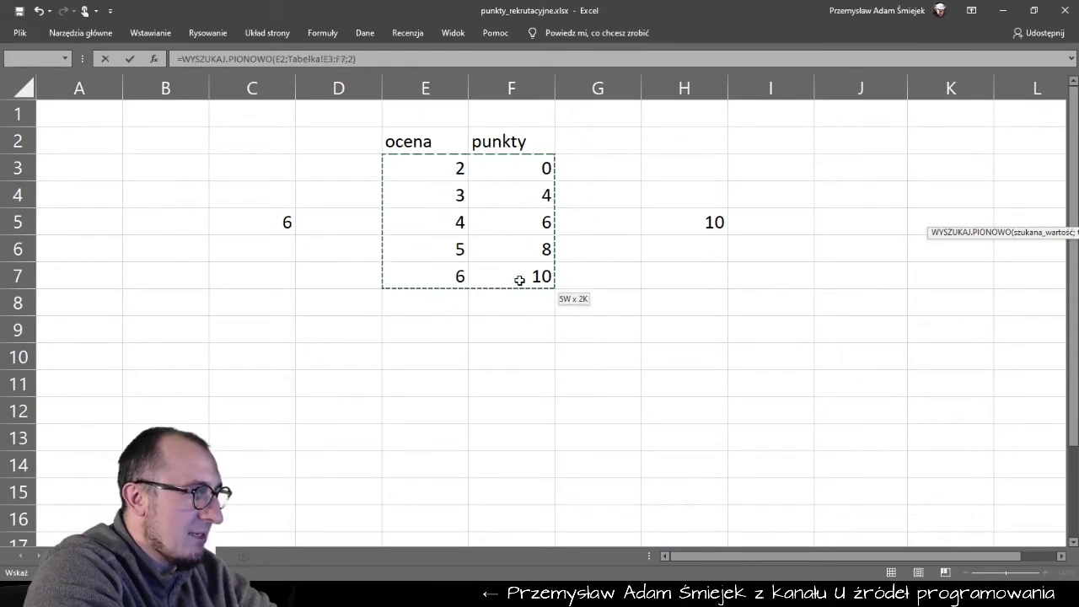
pyautogui.hotkey('ctrl', 'Return')
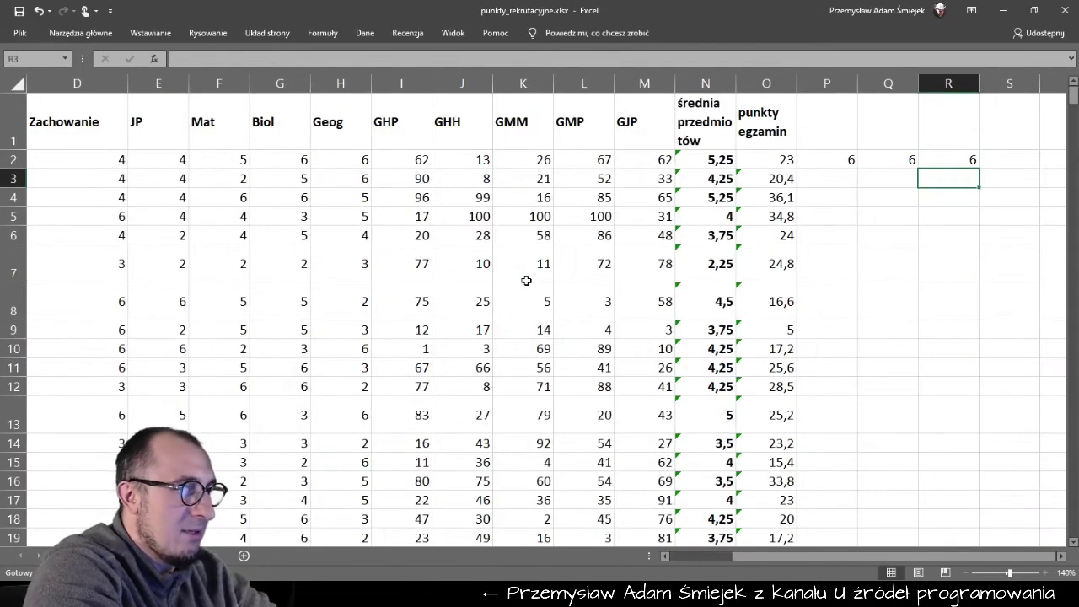
pyautogui.press('F2')
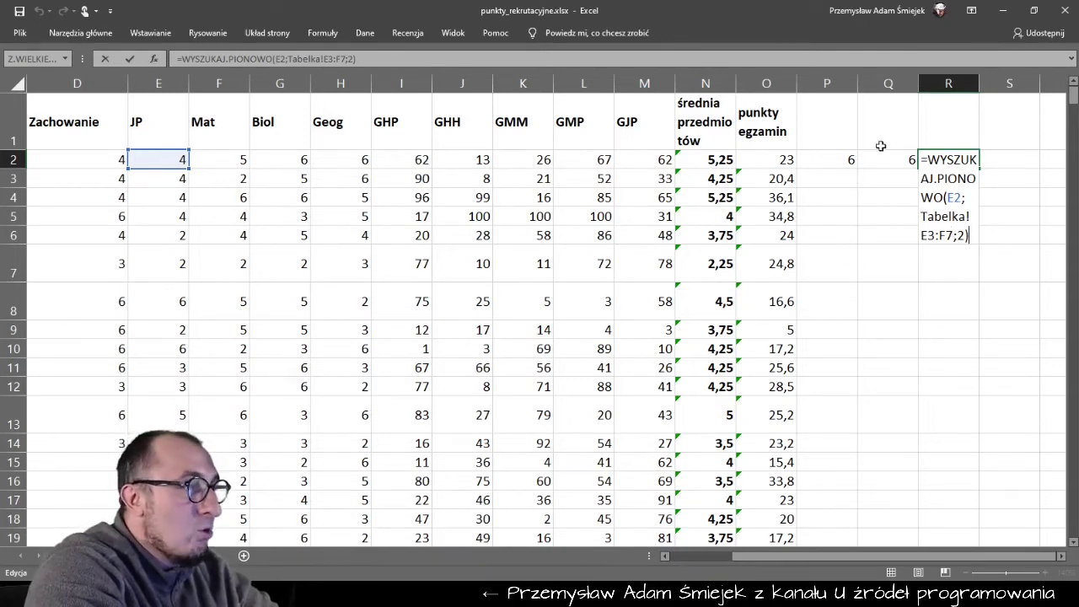
pyautogui.hotkey('ctrl', 'Return')
pyautogui.moveTo(979, 85); pyautogui.dragTo(1035, 85)
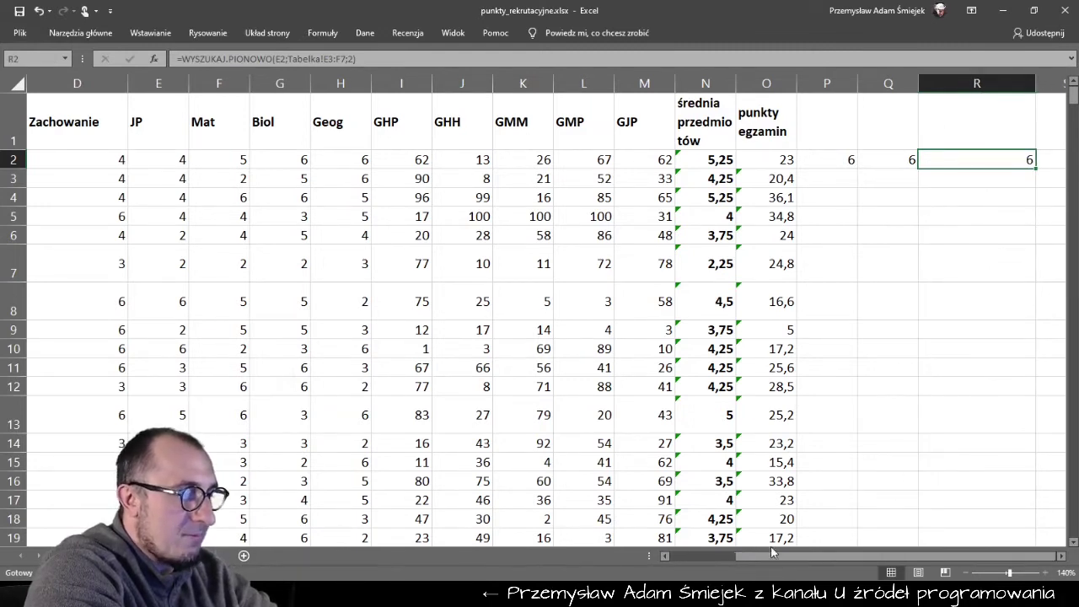
# Widen column R to review R2's Tabelka! reference unchanged, then narrow the column back.
pyautogui.hscroll(1, 742, 421)
pyautogui.hscroll(2, 733, 354)
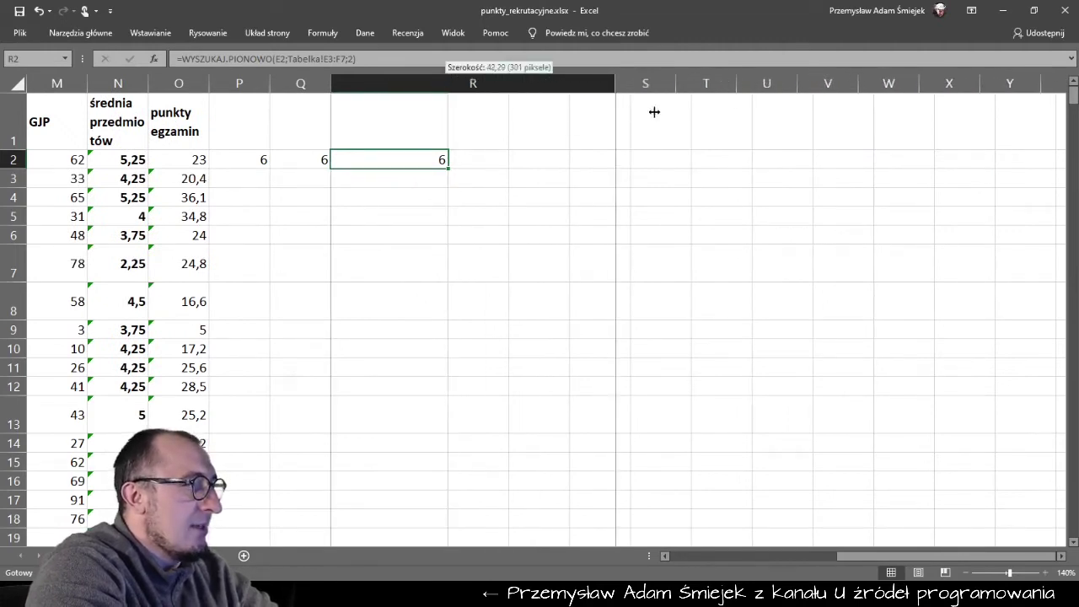
pyautogui.moveTo(445, 83); pyautogui.dragTo(720, 83)
pyautogui.doubleClick(549, 160)
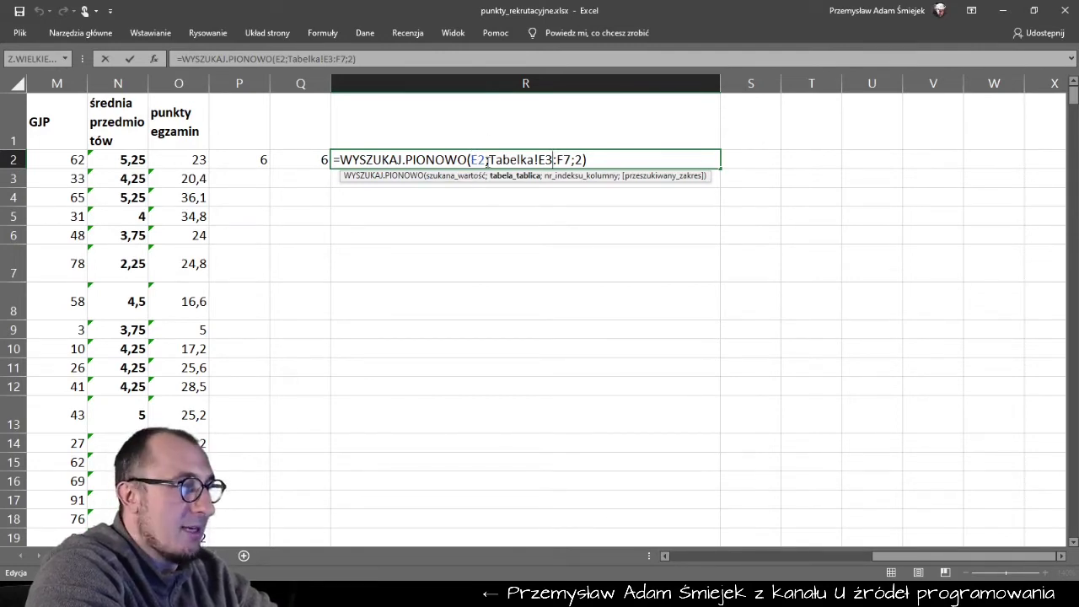
pyautogui.moveTo(489, 160); pyautogui.dragTo(540, 161)
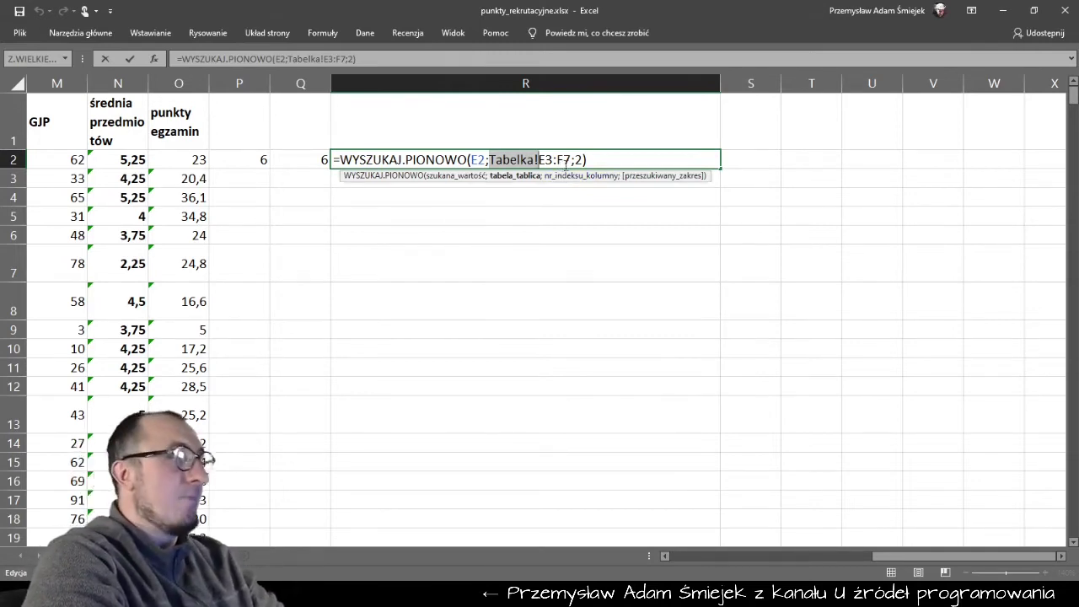
pyautogui.hotkey('ctrl', 'Return')
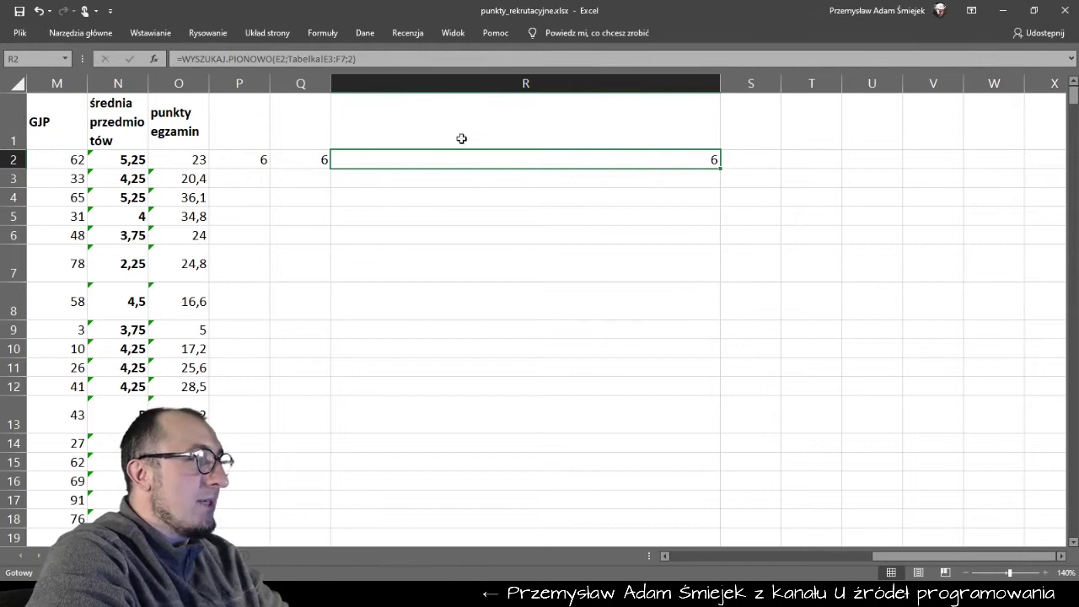
pyautogui.moveTo(712, 82); pyautogui.dragTo(415, 83)
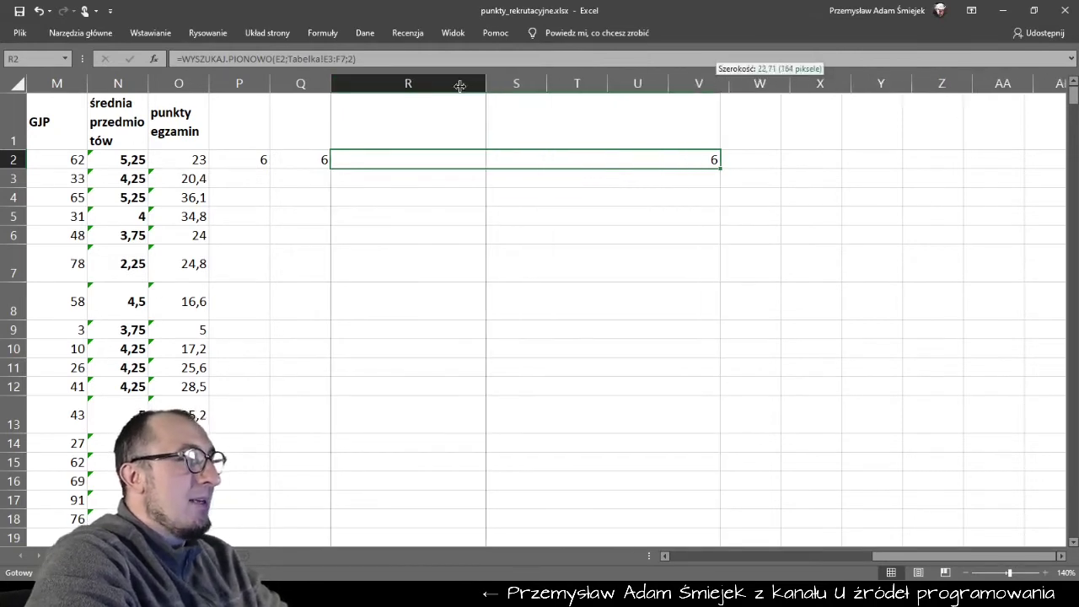
pyautogui.doubleClick(252, 160)
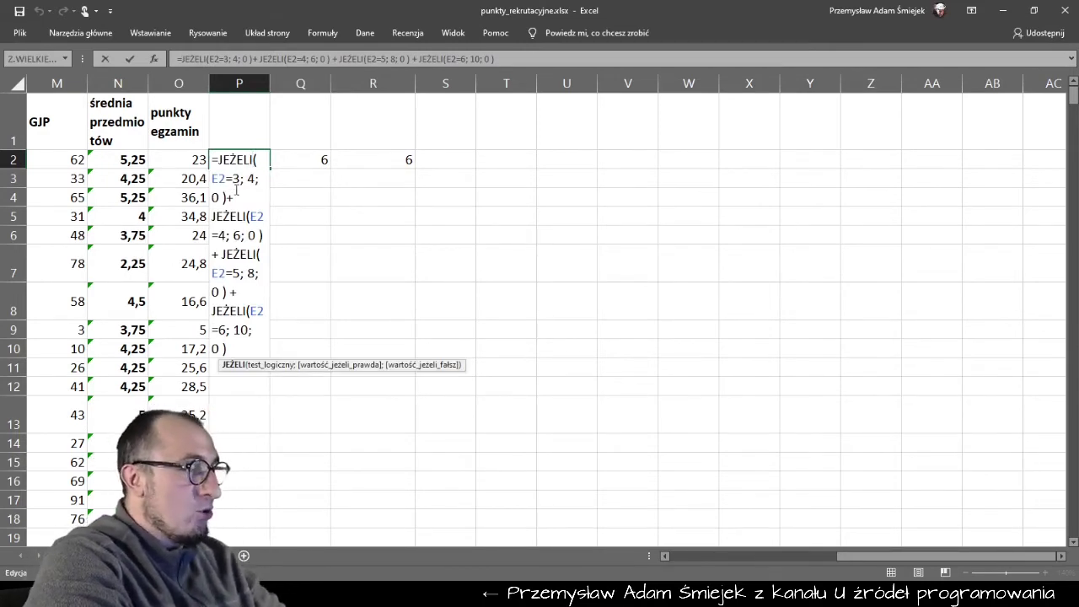
pyautogui.press('Escape')
pyautogui.doubleClick(301, 160)
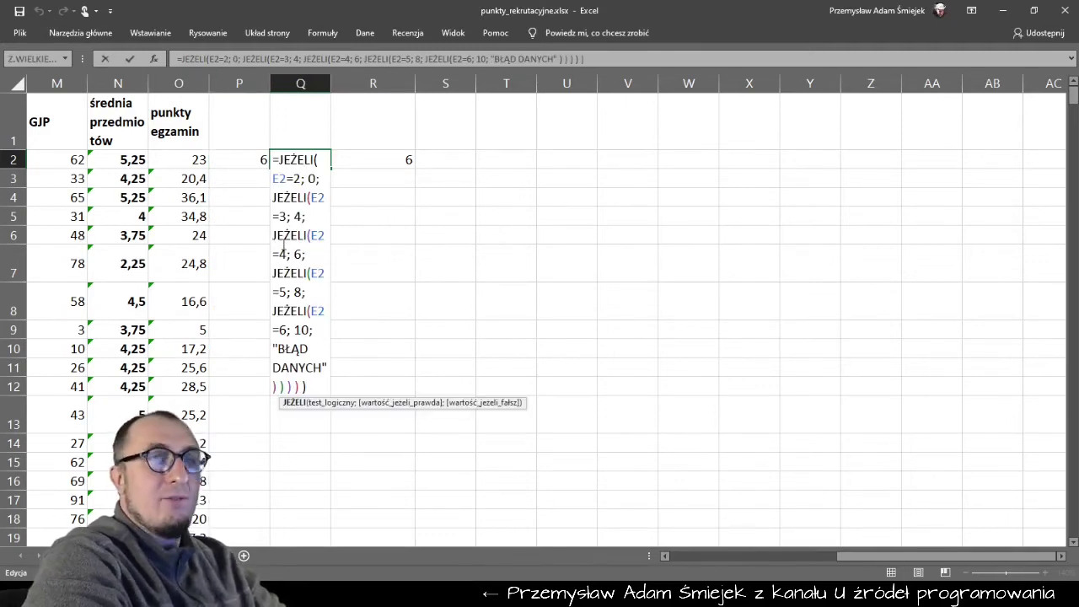
pyautogui.click(388, 171)
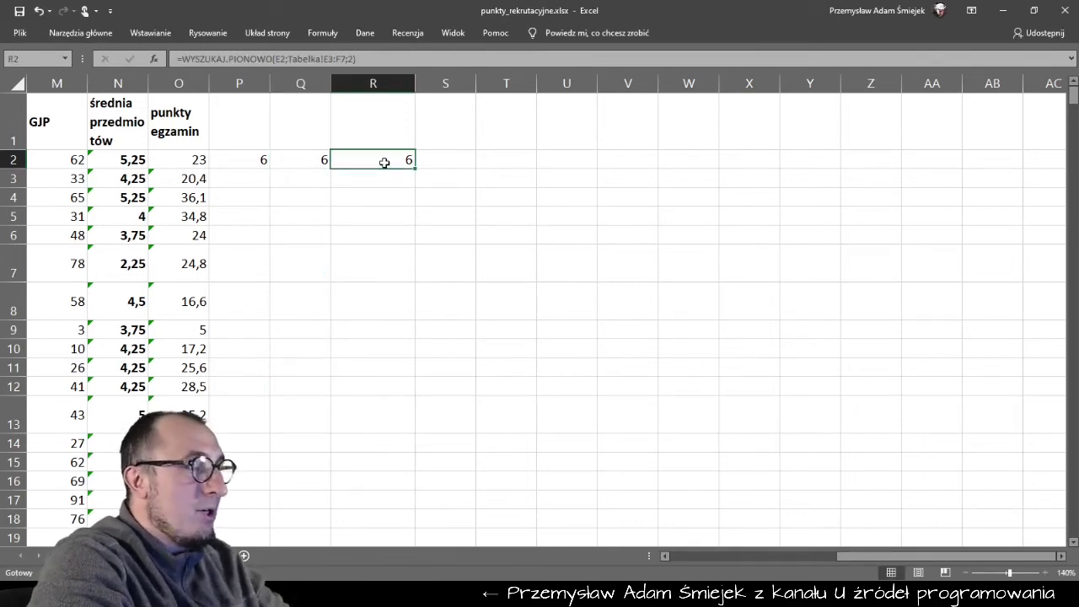
# Delete the two IF-formula columns P and Q.
pyautogui.moveTo(240, 82); pyautogui.dragTo(300, 82)
pyautogui.rightClick(304, 84)
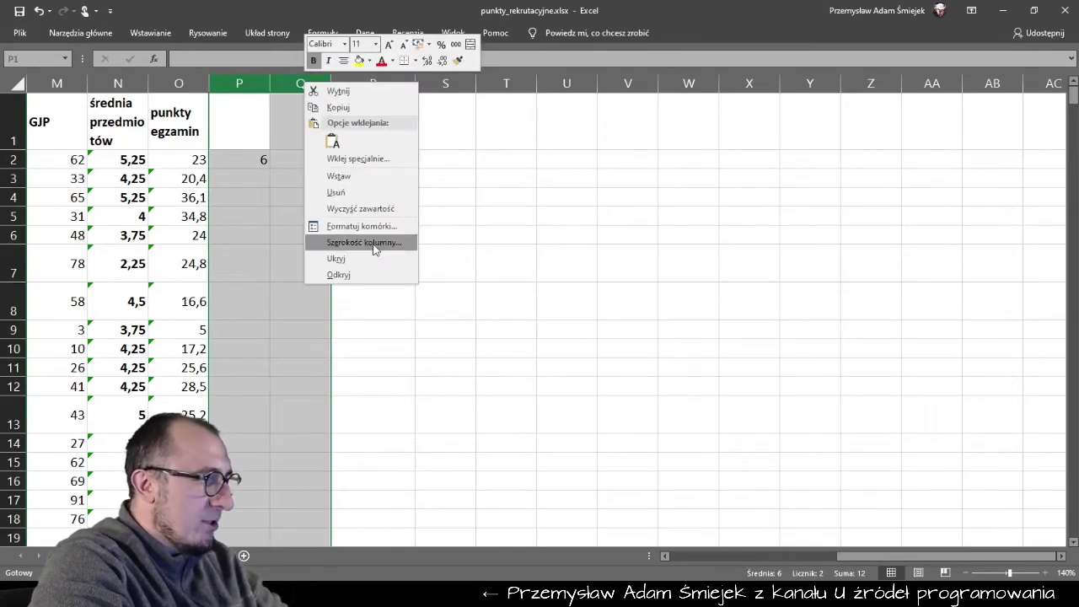
pyautogui.click(372, 189)
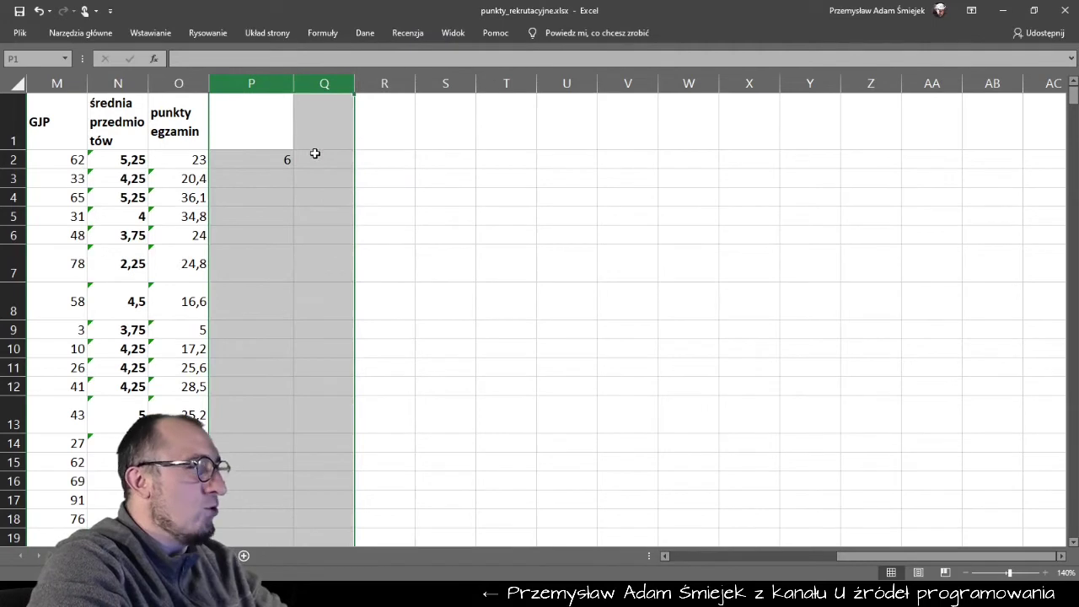
pyautogui.moveTo(295, 77); pyautogui.dragTo(269, 77)
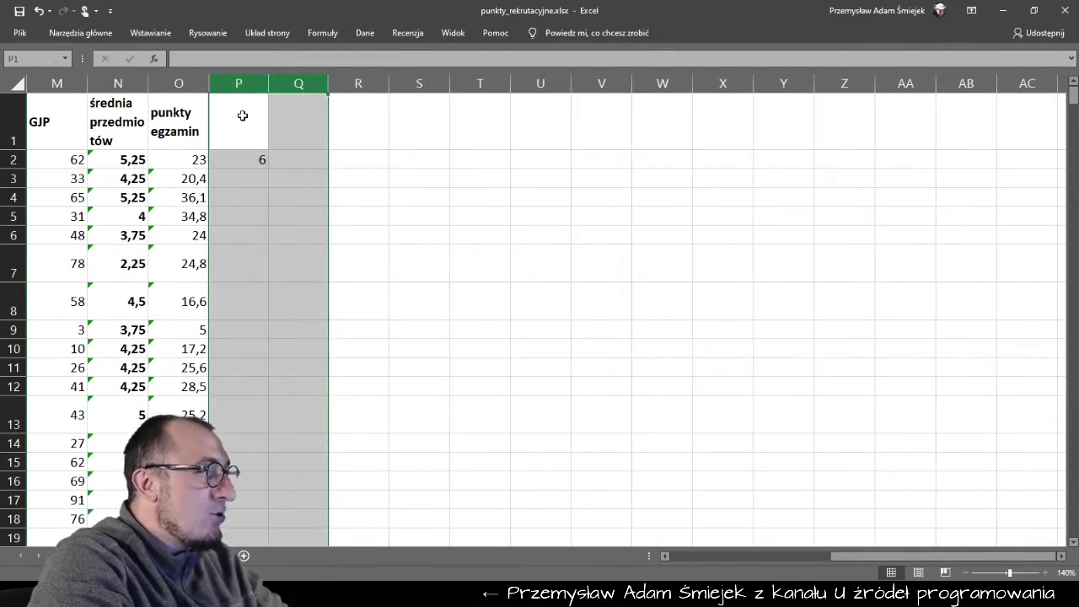
# Change the P1 header to 'Punkty JP'.
pyautogui.doubleClick(244, 117)
pyautogui.write('jp')
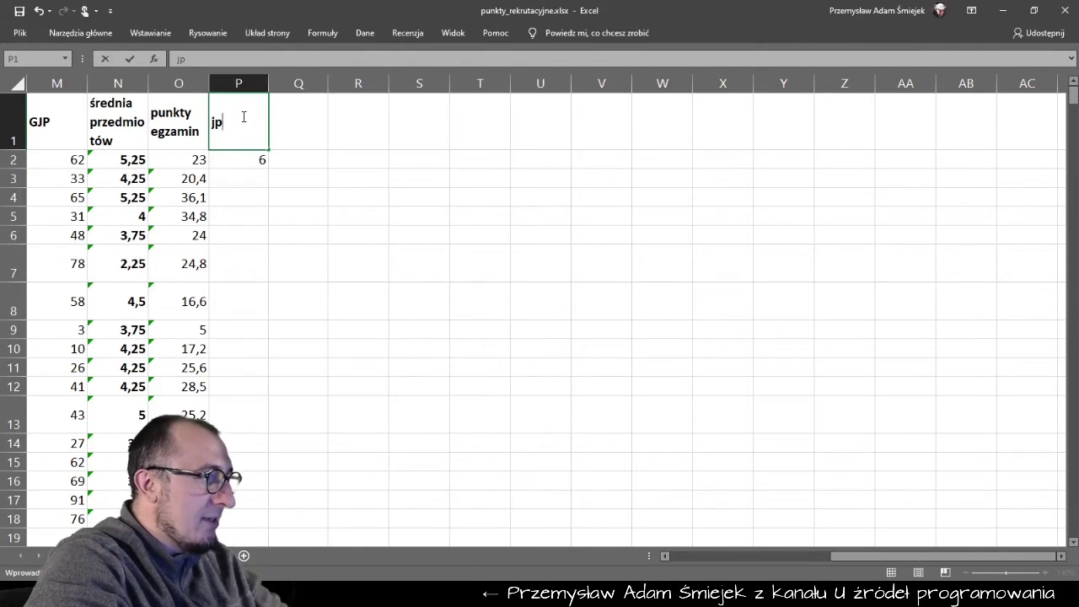
pyautogui.press('BackSpace')
pyautogui.press('BackSpace')
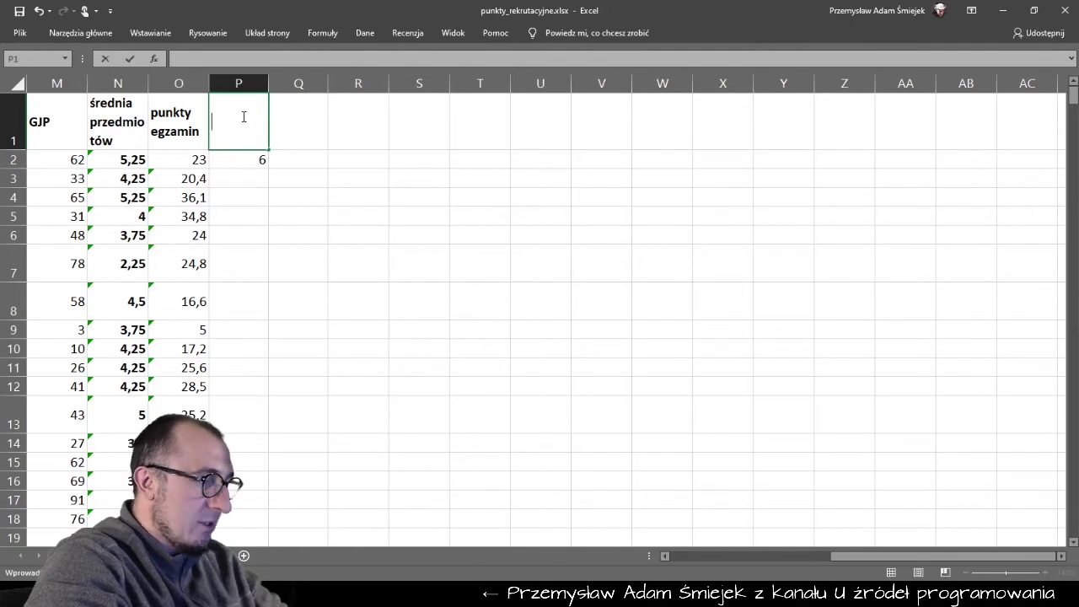
pyautogui.write('Punkty JP')
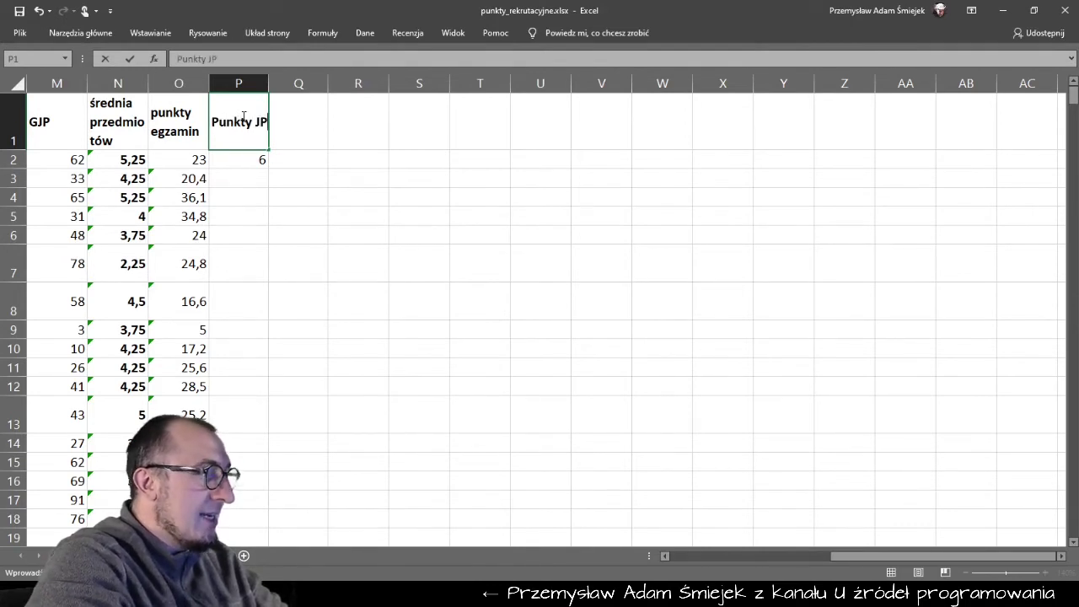
pyautogui.press('Return')
pyautogui.hscroll(-3, 269, 128)
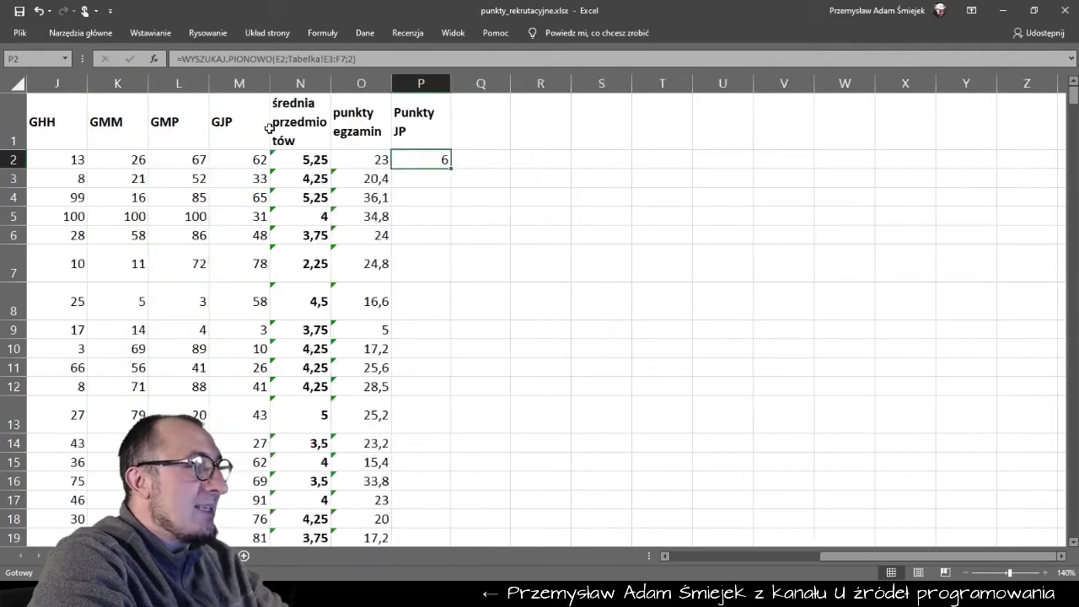
pyautogui.hscroll(-9, 269, 128)
pyautogui.hscroll(4, 269, 128)
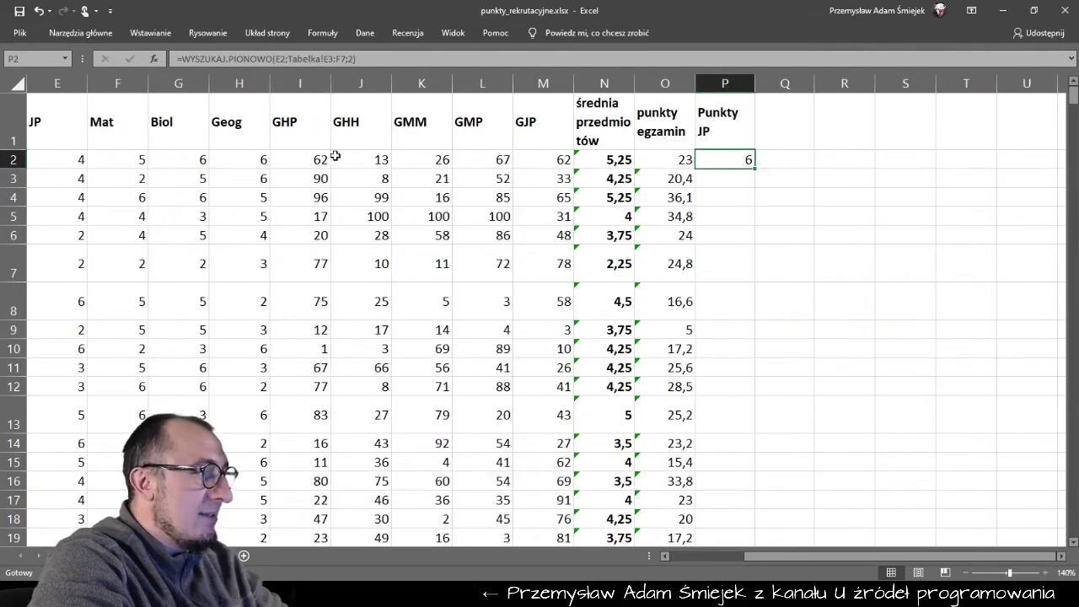
# Copy P2's Punkty JP lookup formula right into Q2 and R2.
pyautogui.click(967, 572)
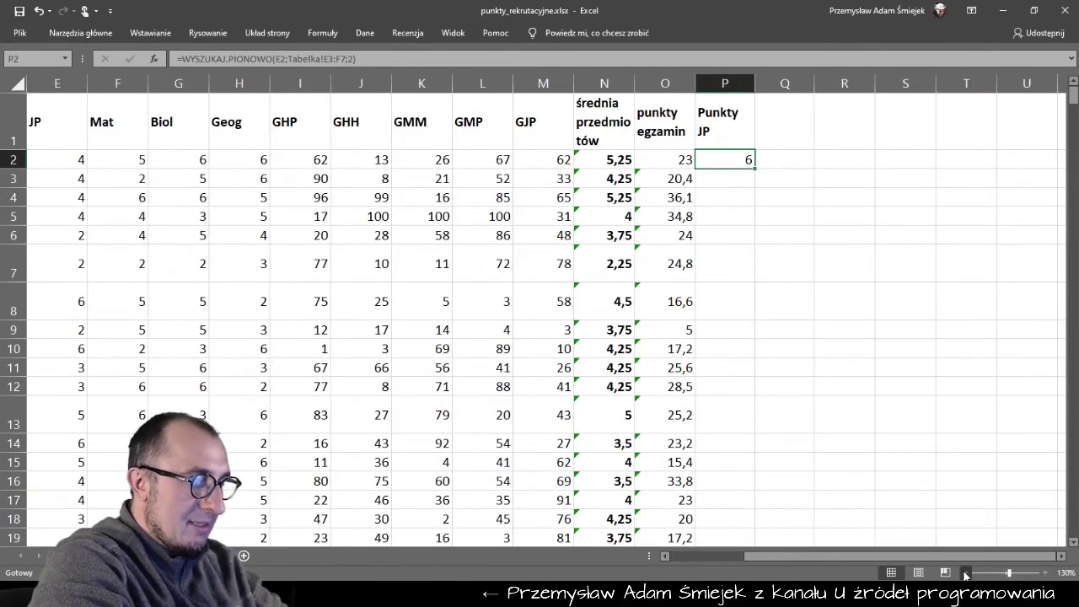
pyautogui.hscroll(-3, 510, 177)
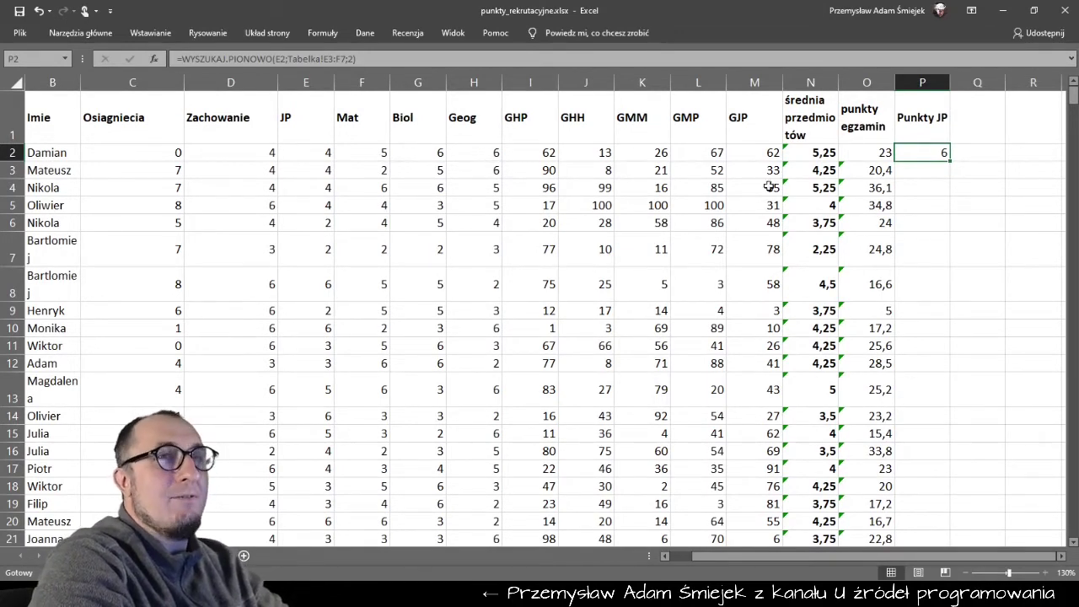
pyautogui.moveTo(951, 163); pyautogui.dragTo(1041, 157)
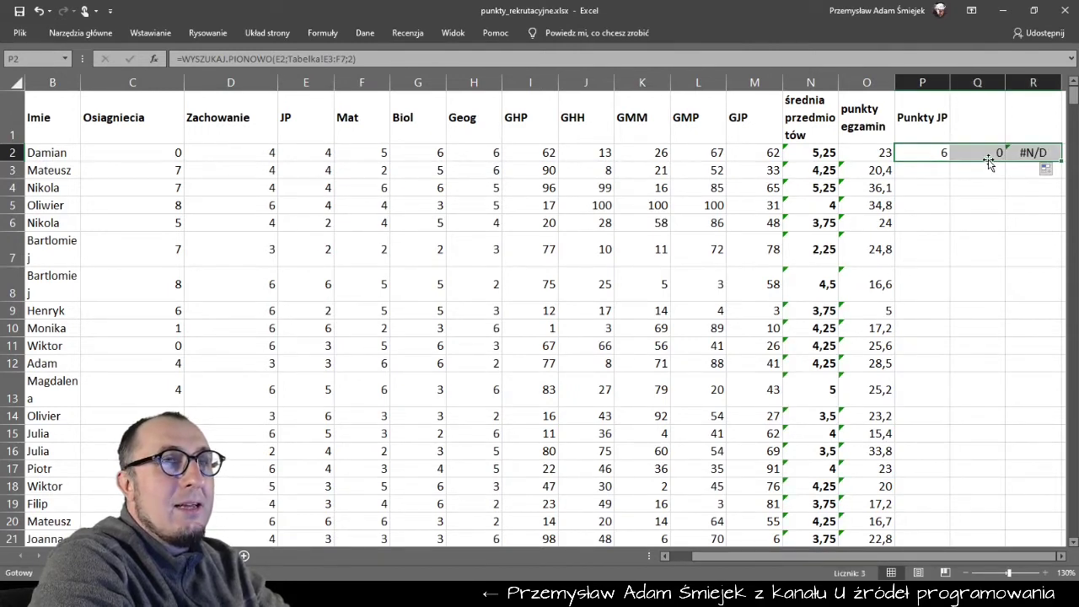
# Inspect the copies in Q2 (0) and R2 (#N/D) without changing them, then reopen P2's formula.
pyautogui.click(988, 156)
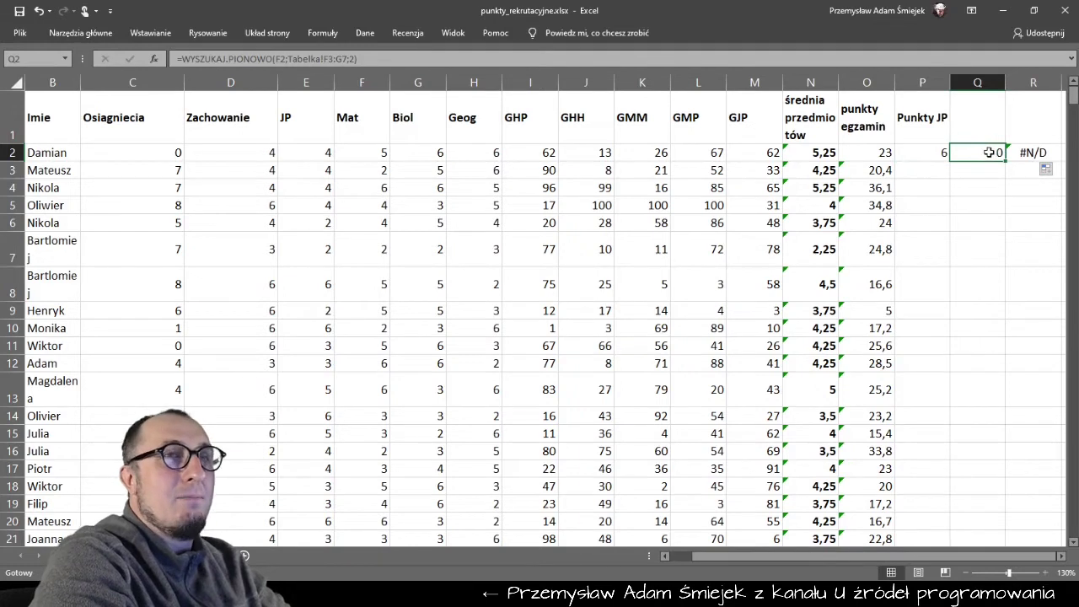
pyautogui.click(1038, 153)
pyautogui.press('BackSpace')
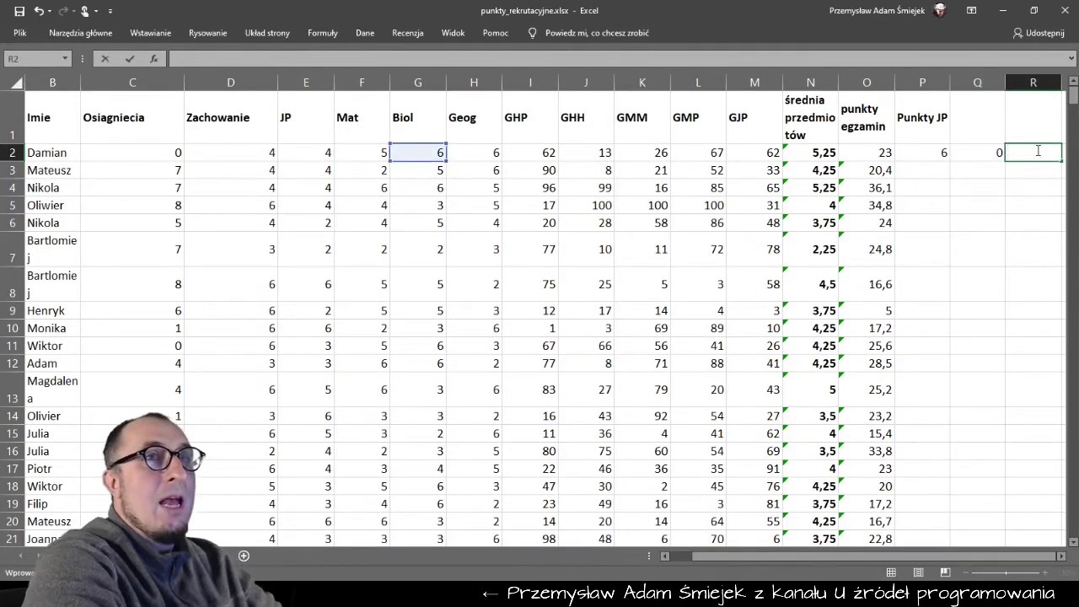
pyautogui.press('Escape')
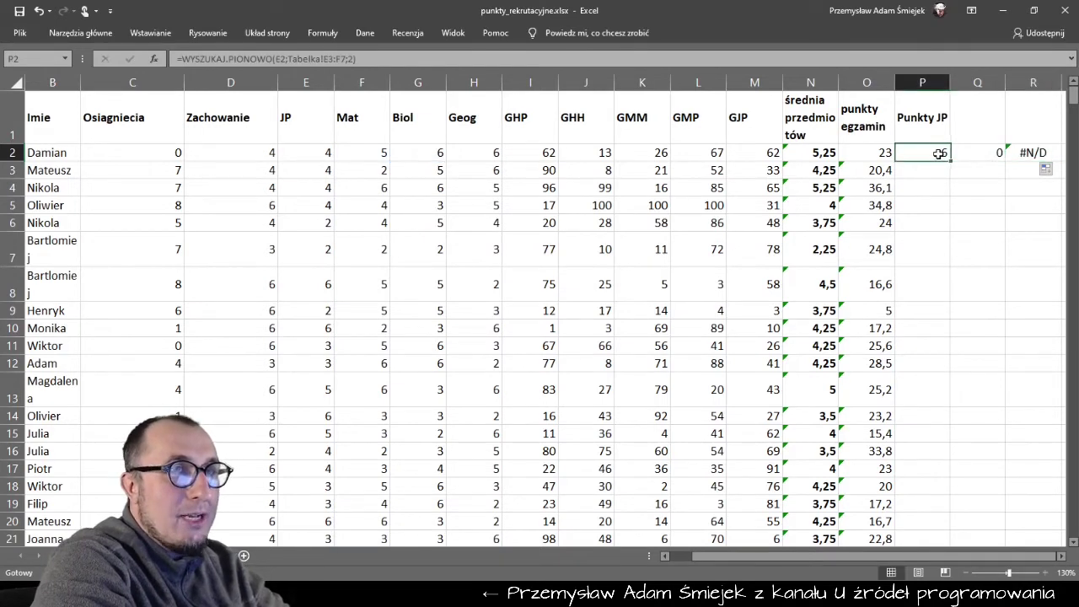
pyautogui.doubleClick(948, 152)
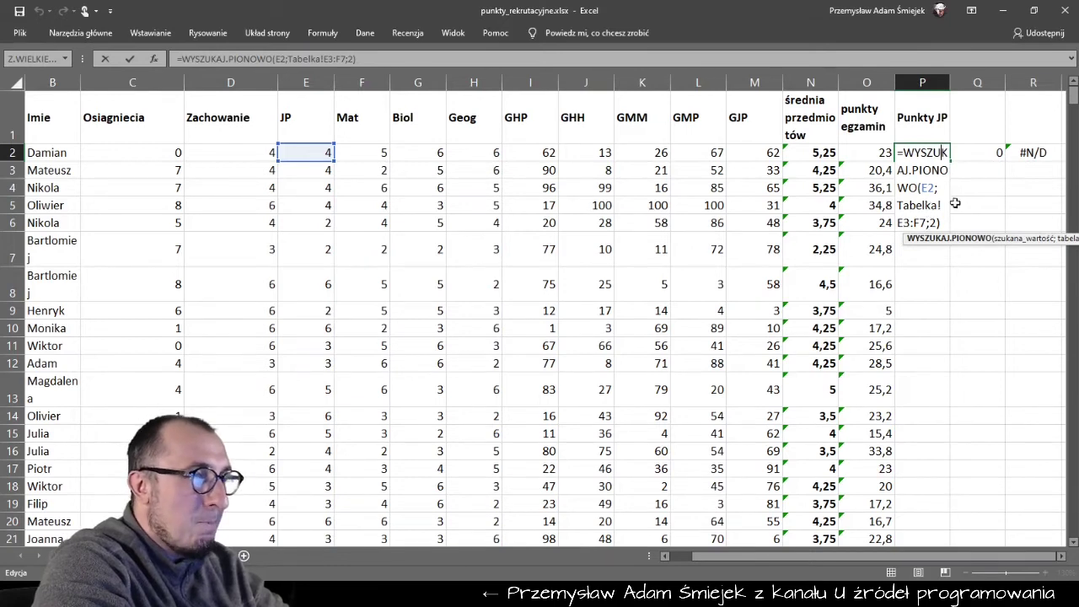
# Compare P2 and Q2's formulas, check the Tabelka sheet, and select the faulty Q2:R2.
pyautogui.press('Return')
pyautogui.doubleClick(989, 158)
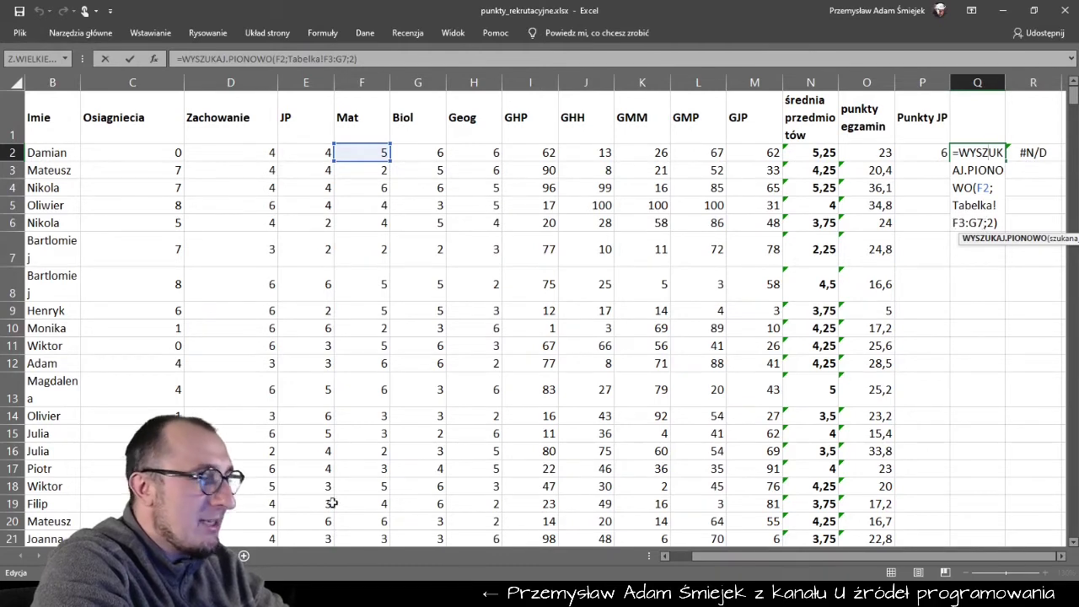
pyautogui.hotkey('ctrl', 'Return')
pyautogui.hotkey('ctrl', 'pagedown')
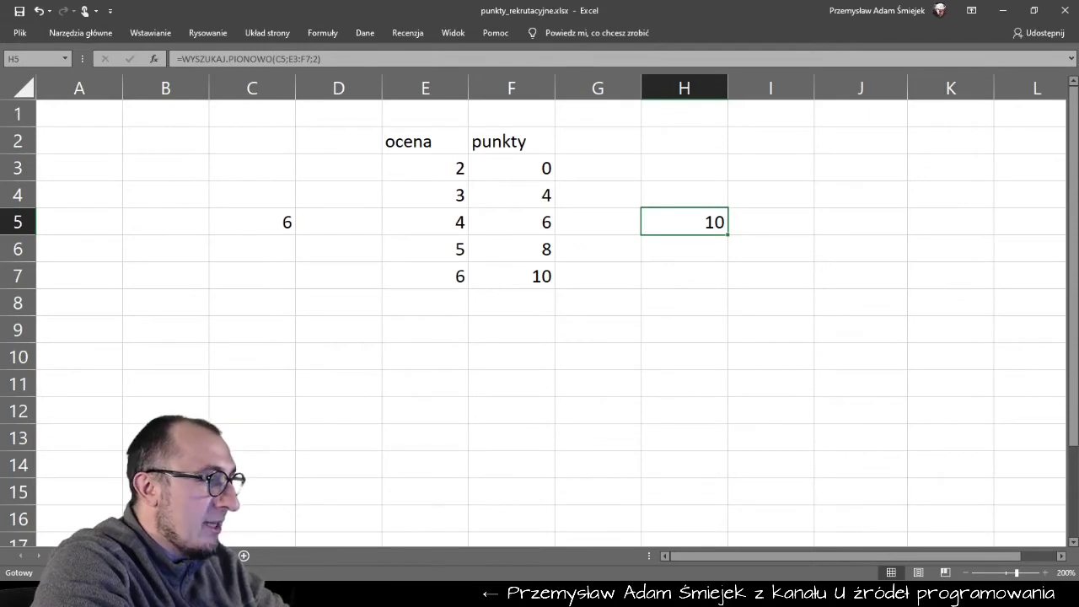
pyautogui.hotkey('ctrl', 'pageup')
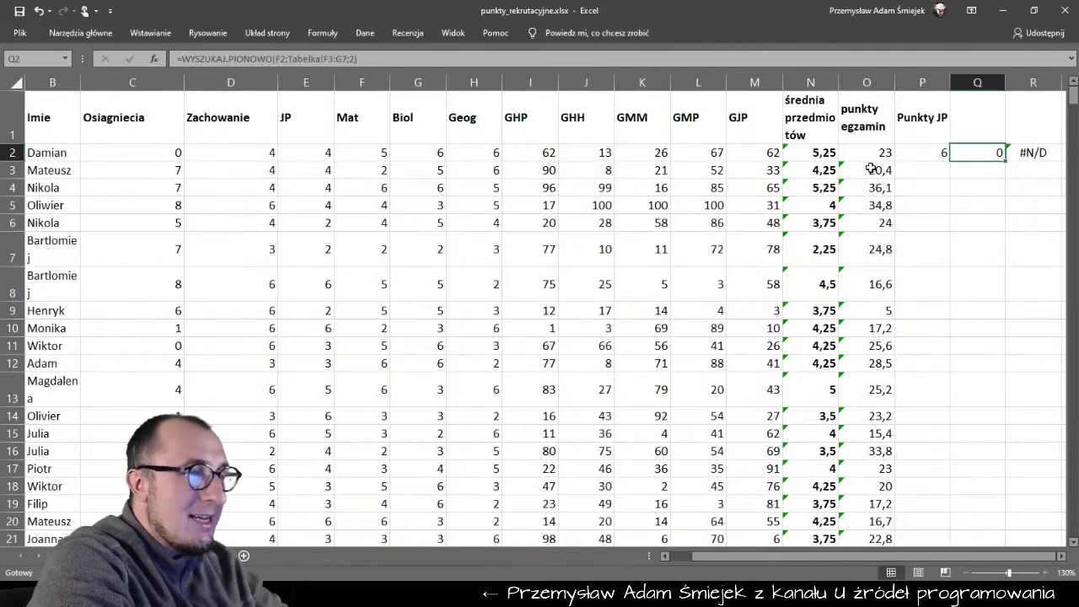
pyautogui.moveTo(992, 153); pyautogui.dragTo(1027, 152)
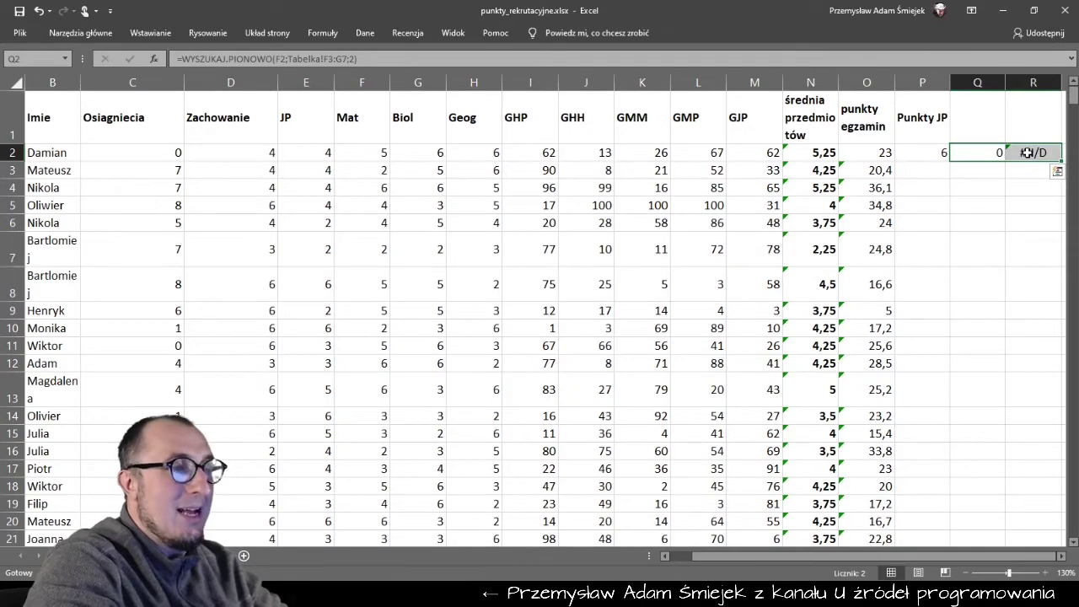
pyautogui.click(925, 156)
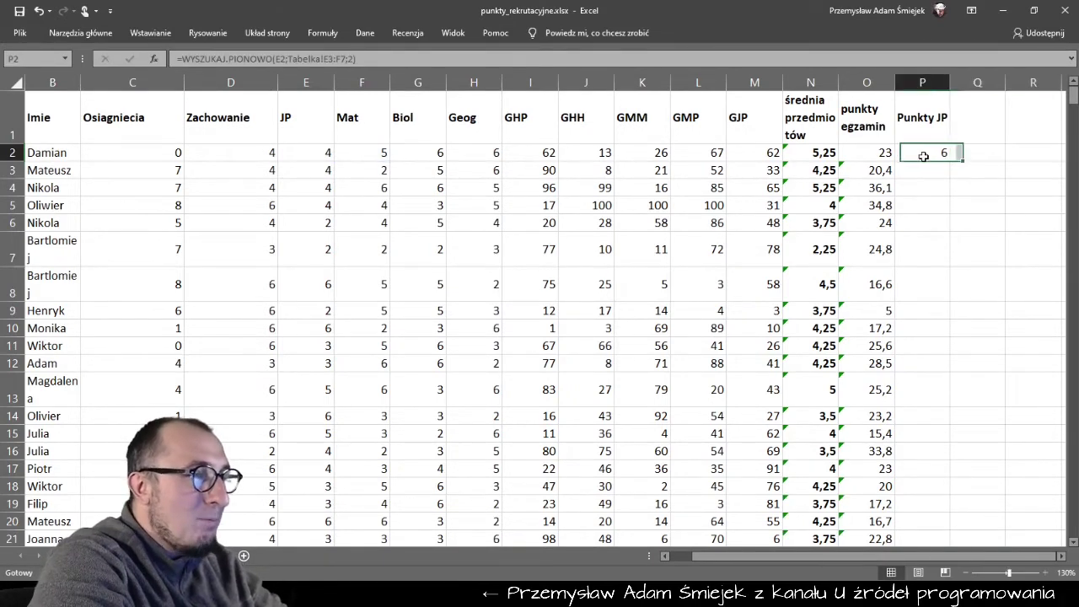
pyautogui.doubleClick(924, 156)
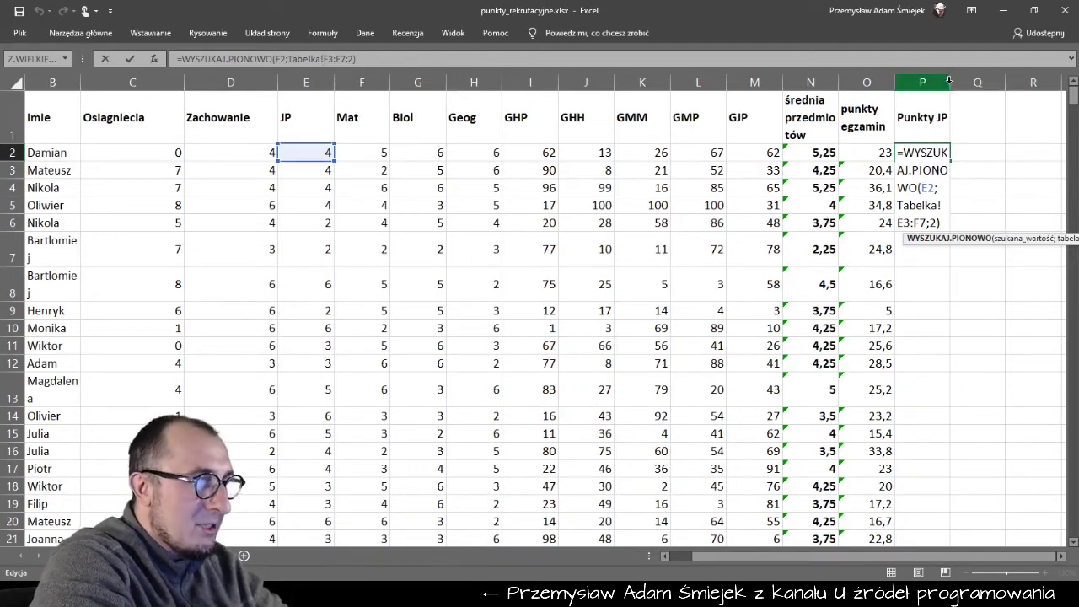
# Widen columns P and Q so P2's lookup formula is fully visible while editing.
pyautogui.moveTo(923, 82); pyautogui.dragTo(977, 82)
pyautogui.scroll(1, 497, 85)
pyautogui.moveTo(496, 85); pyautogui.dragTo(891, 84)
pyautogui.doubleClick(616, 156)
pyautogui.click(759, 205)
pyautogui.doubleClick(634, 165)
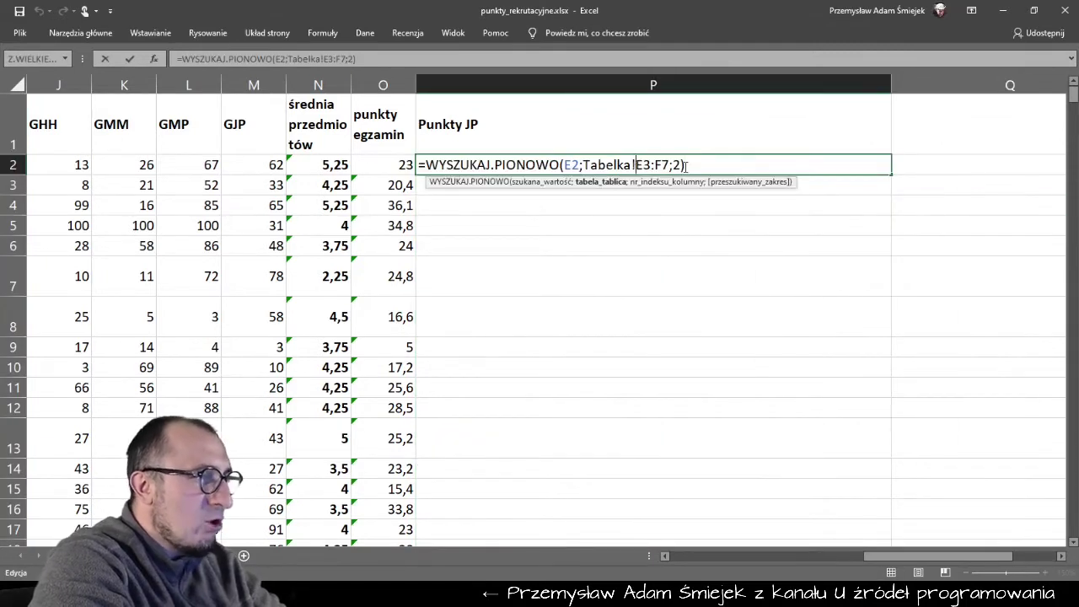
# Lock P2's lookup range as Tabelka!$E$3:$F$7.
pyautogui.click(650, 166)
pyautogui.press('F4')
pyautogui.write('$E$')
pyautogui.press('Right')
pyautogui.write('$')
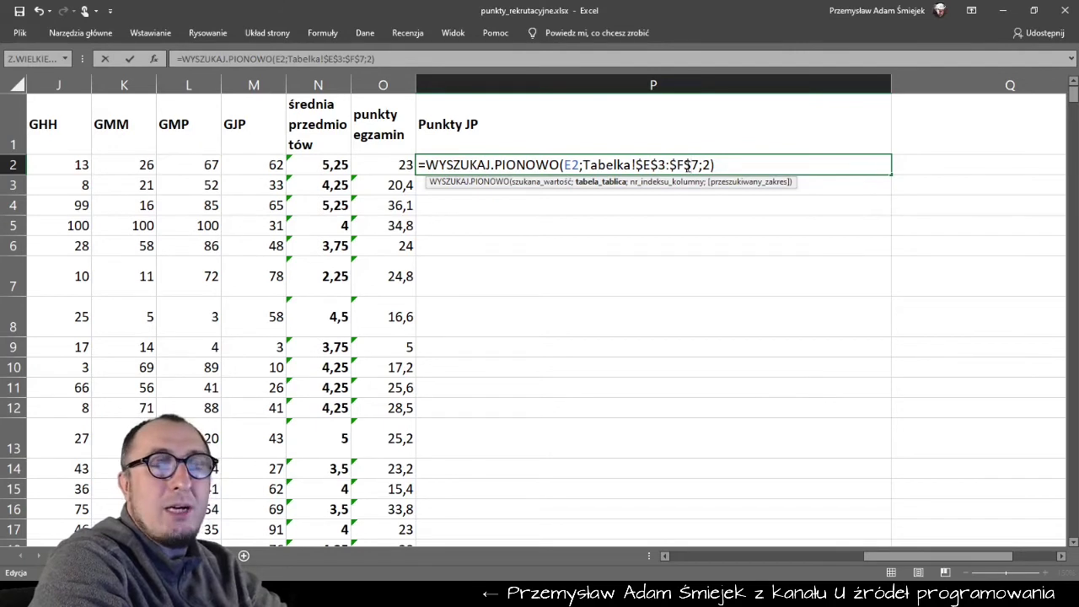
# Commit P2's lookup and fill it across Q2:S2, returning 6, 8, 10 and 10.
pyautogui.press('Return')
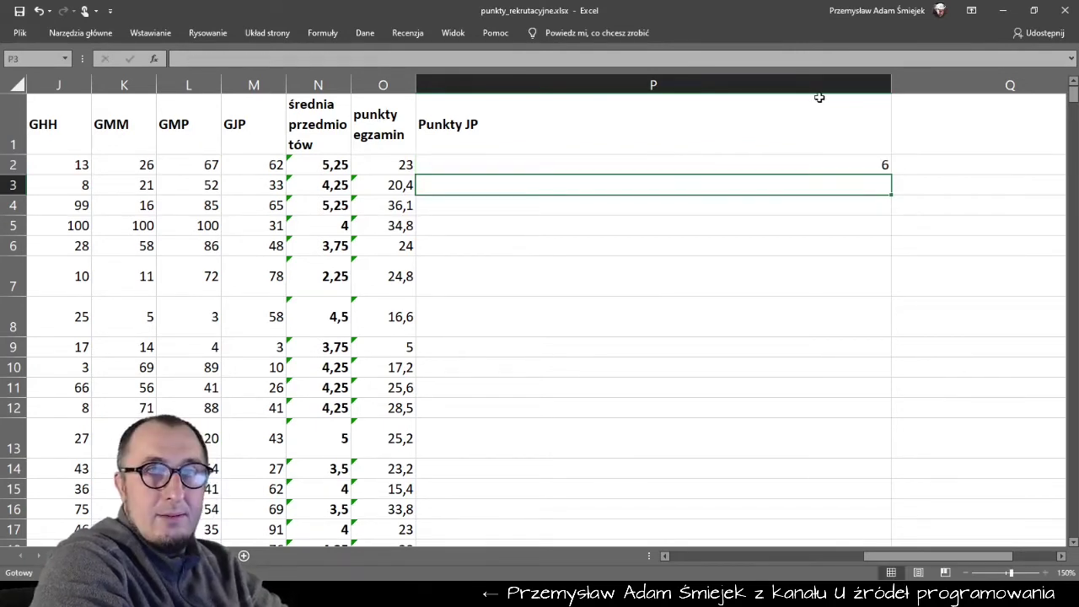
pyautogui.moveTo(891, 84); pyautogui.dragTo(489, 110)
pyautogui.press('Up')
pyautogui.moveTo(489, 177); pyautogui.dragTo(785, 178)
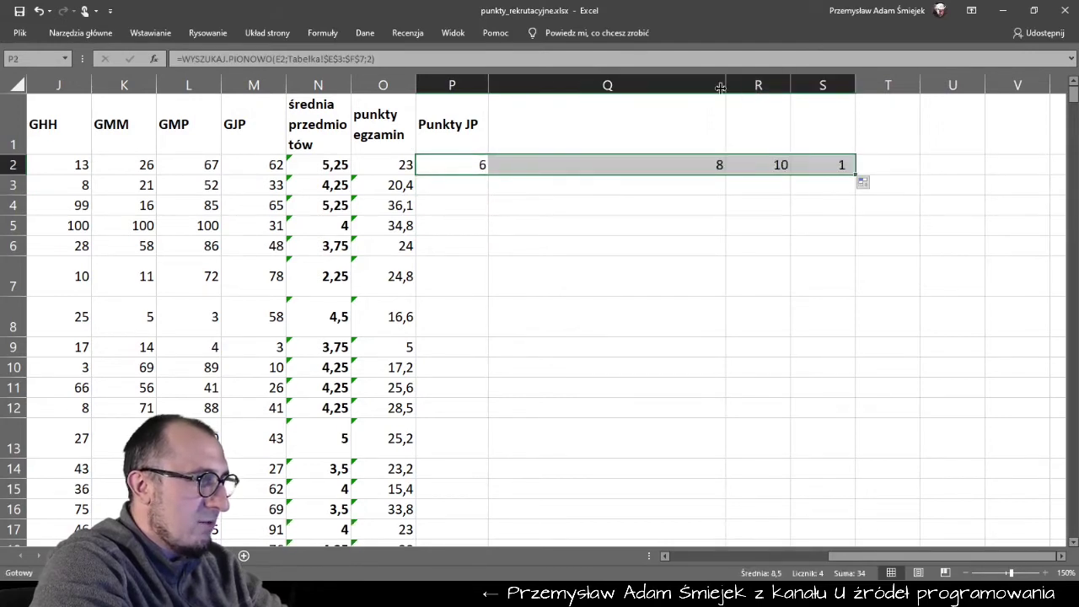
# Narrow columns P through S to an equal width.
pyautogui.moveTo(725, 85); pyautogui.dragTo(587, 85)
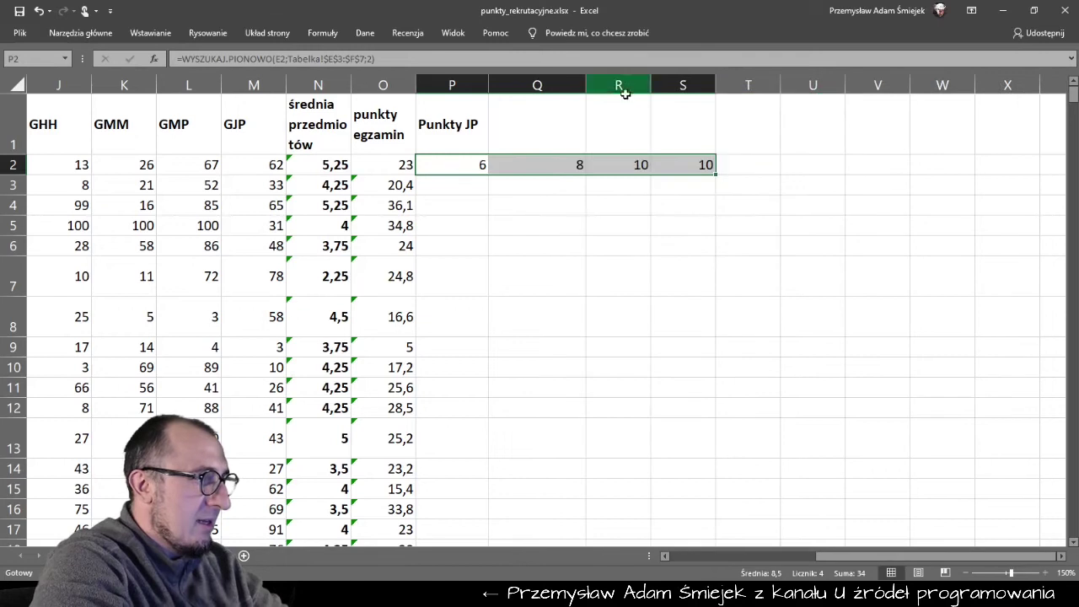
pyautogui.moveTo(586, 85)
pyautogui.mouseDown()
pyautogui.moveTo(543, 81)
pyautogui.moveTo(639, 90)
pyautogui.mouseUp()
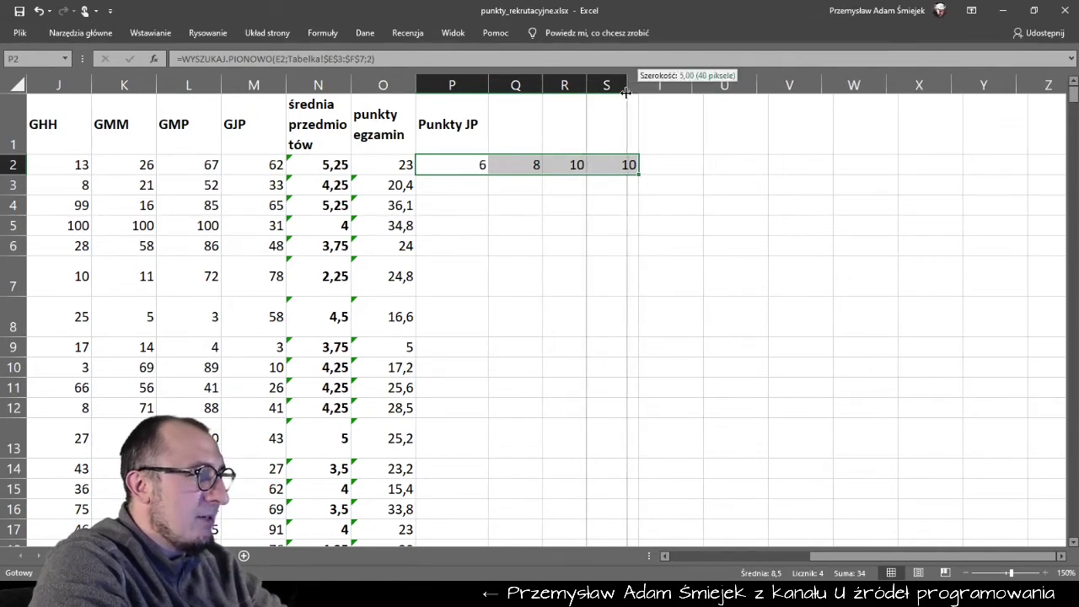
pyautogui.moveTo(638, 91); pyautogui.dragTo(620, 89)
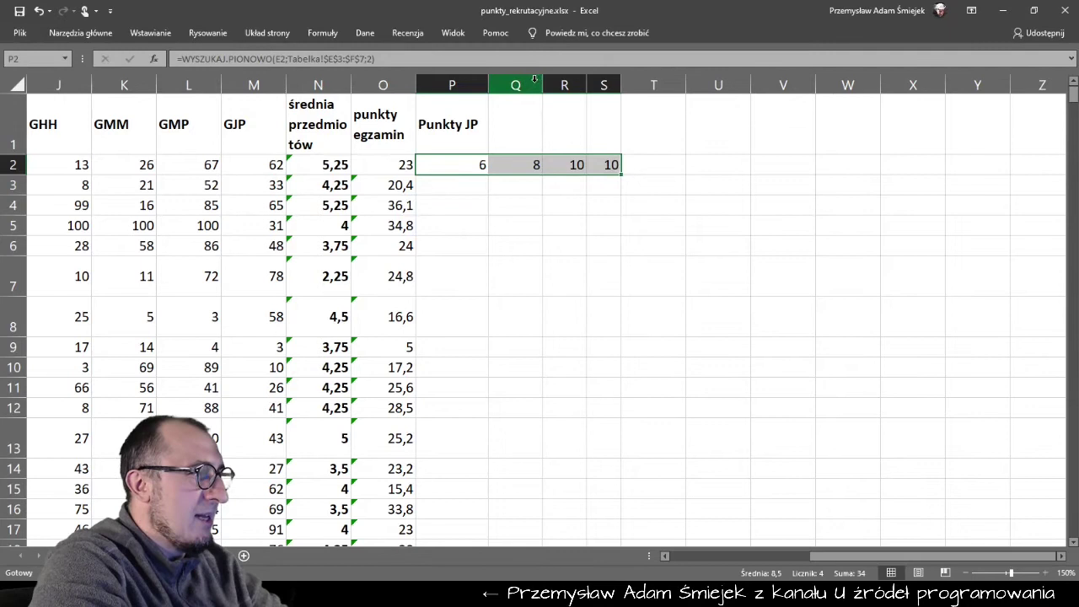
pyautogui.moveTo(452, 85); pyautogui.dragTo(604, 85)
pyautogui.moveTo(489, 86); pyautogui.dragTo(452, 85)
pyautogui.hscroll(-5, 557, 183)
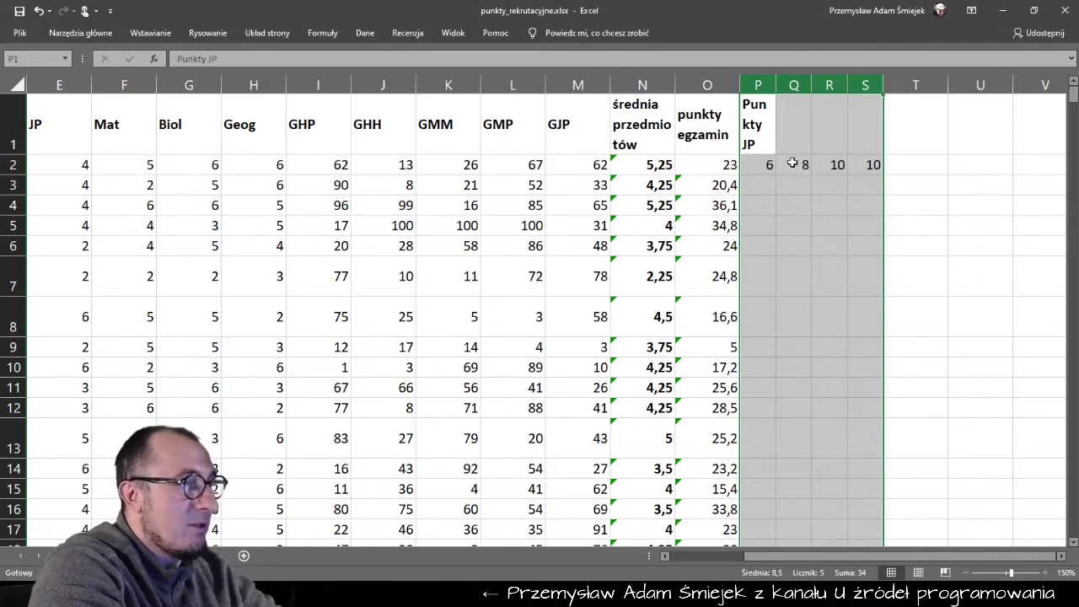
# Head T1 'suma za przedmioty' and enter =SUMA(P2:S2) in T2, giving 34.
pyautogui.click(904, 138)
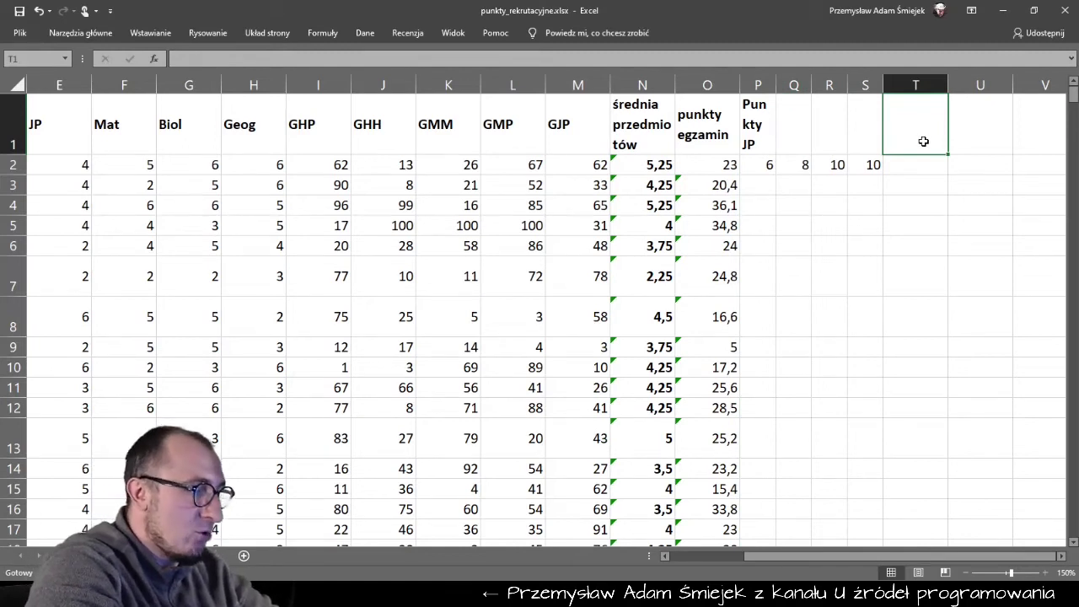
pyautogui.write('suma za przedmioty')
pyautogui.press('Return')
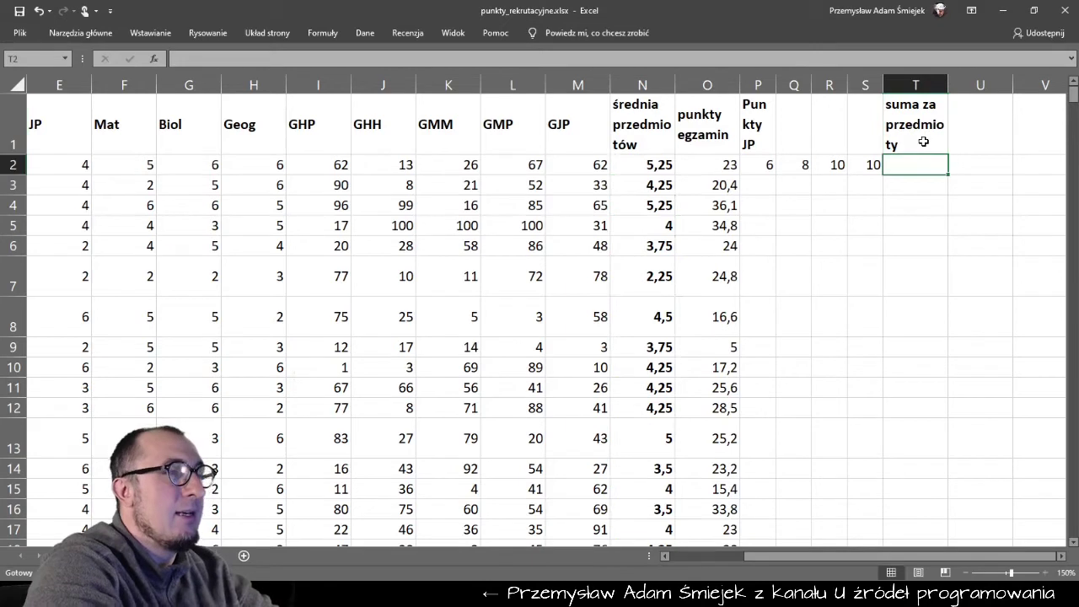
pyautogui.write('=suma(')
pyautogui.moveTo(866, 166); pyautogui.dragTo(753, 164)
pyautogui.press('Return')
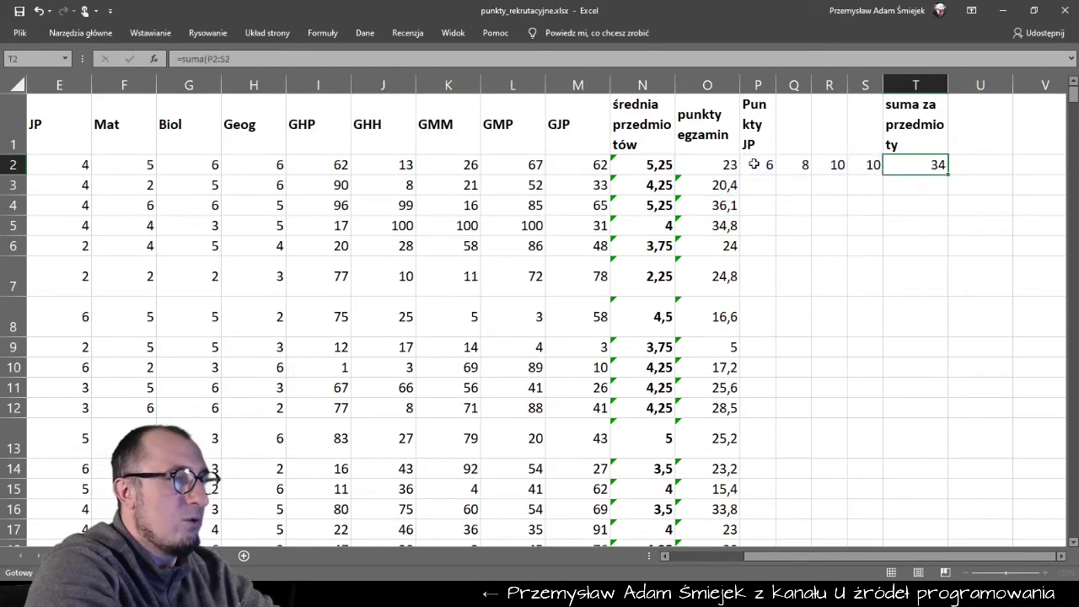
pyautogui.click(907, 162)
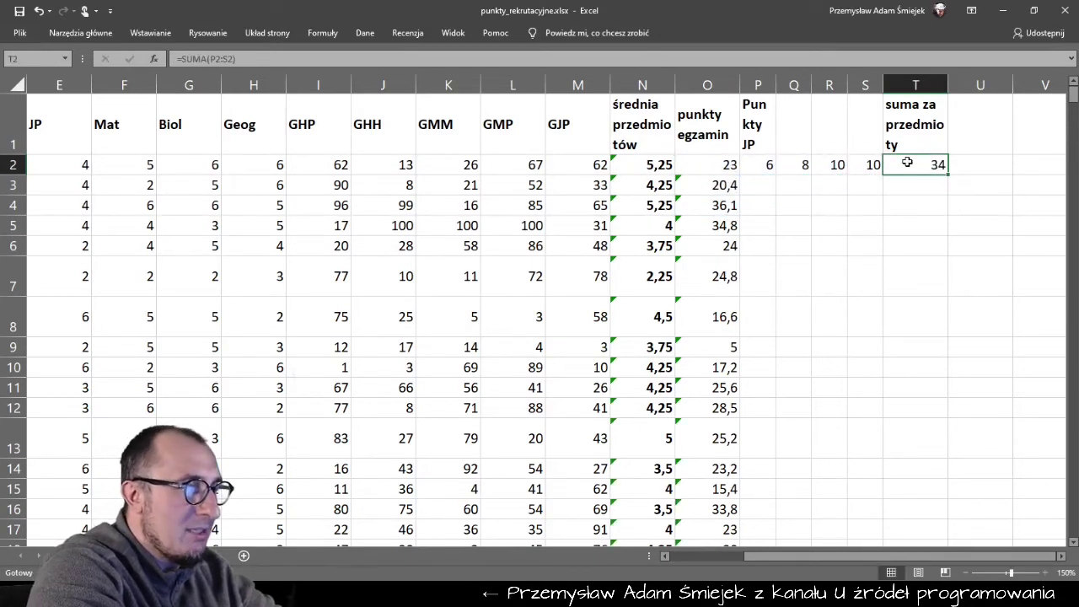
# Make column T bold.
pyautogui.click(903, 86)
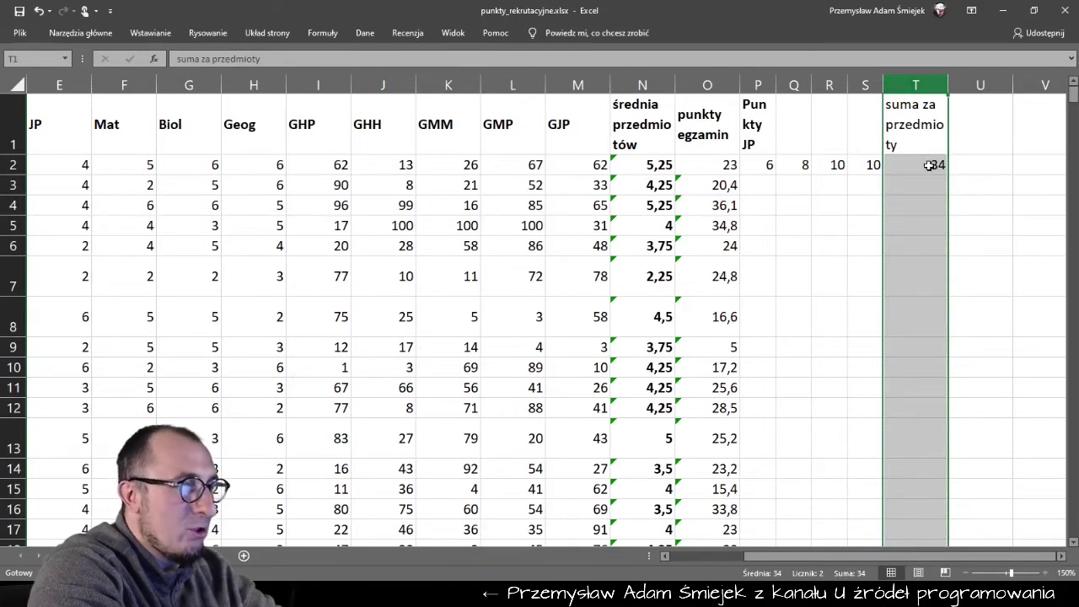
pyautogui.hotkey('ctrl', 'b')
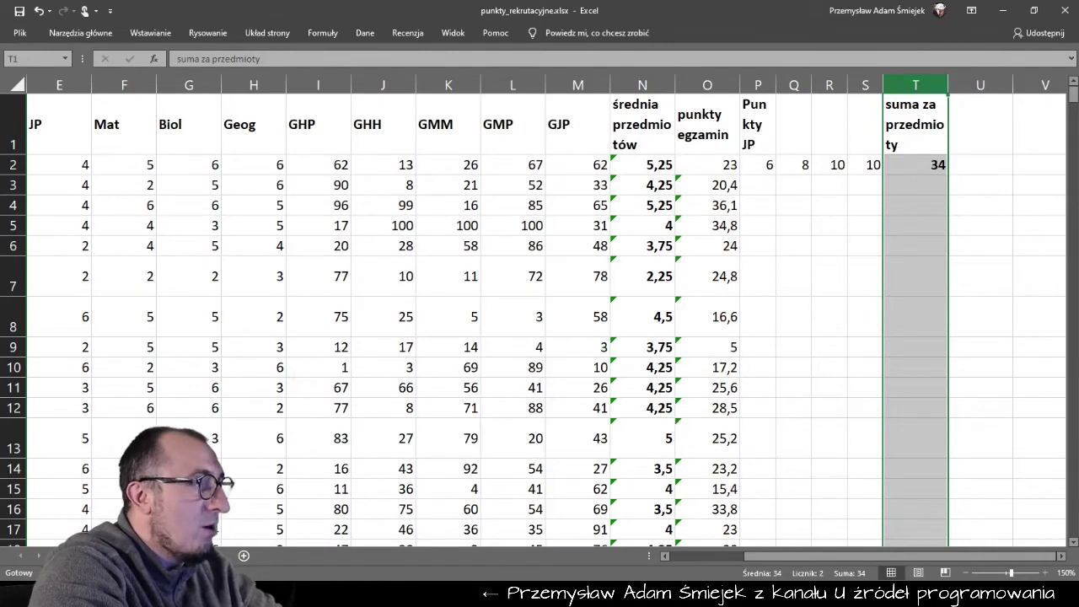
pyautogui.hotkey('alt', 'Tab')
# Scroll through the PDF's grade-to-points table and extra-achievement rules, then return to Excel.
pyautogui.scroll(1, 602, 248)
pyautogui.scroll(2, 603, 254)
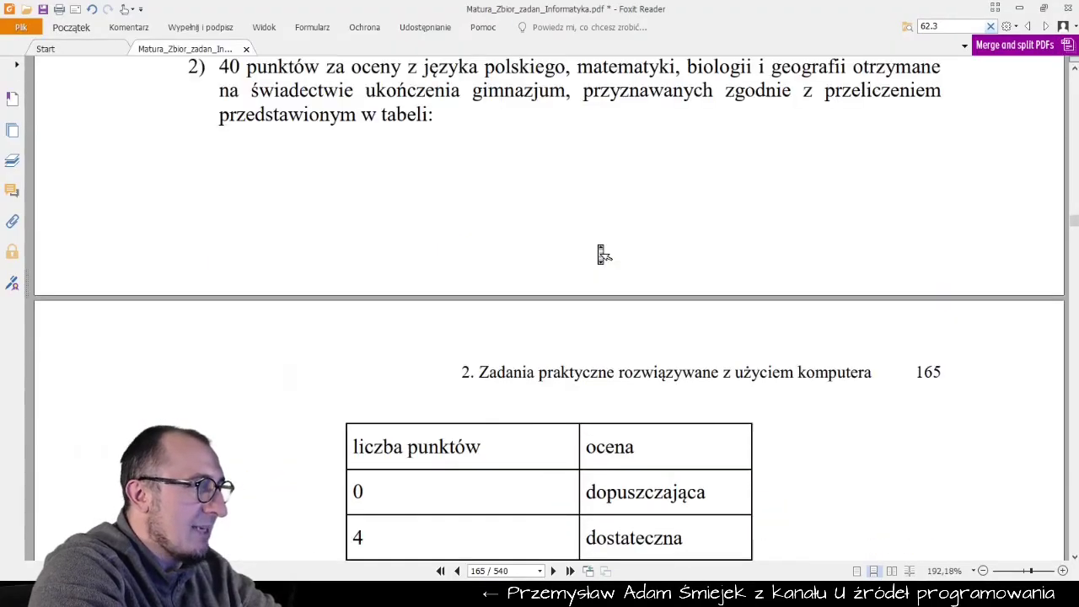
pyautogui.scroll(5, 604, 254)
pyautogui.scroll(2, 602, 253)
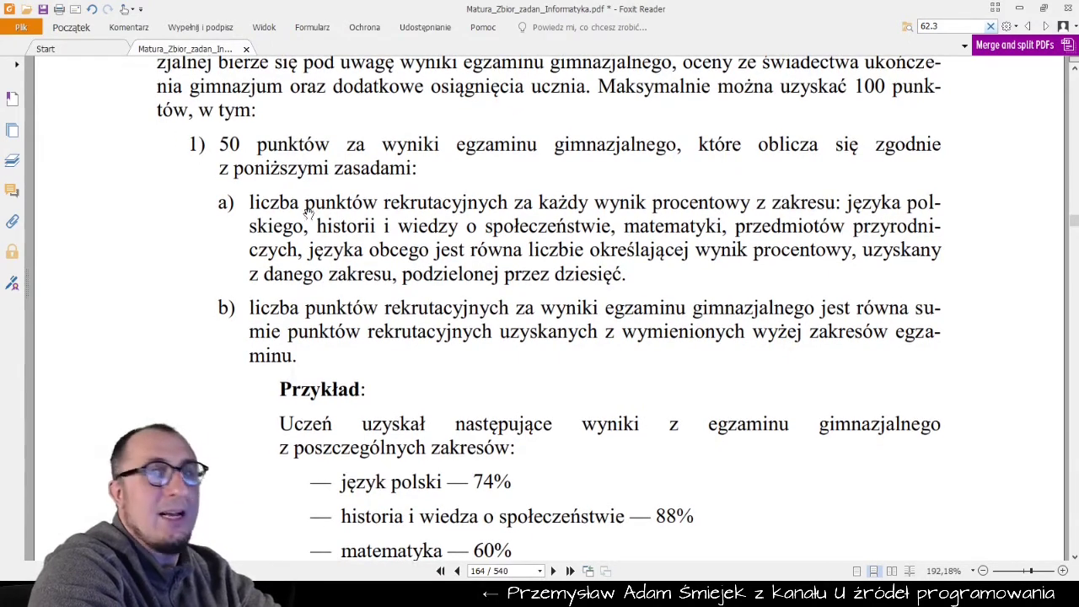
pyautogui.scroll(-3, 421, 290)
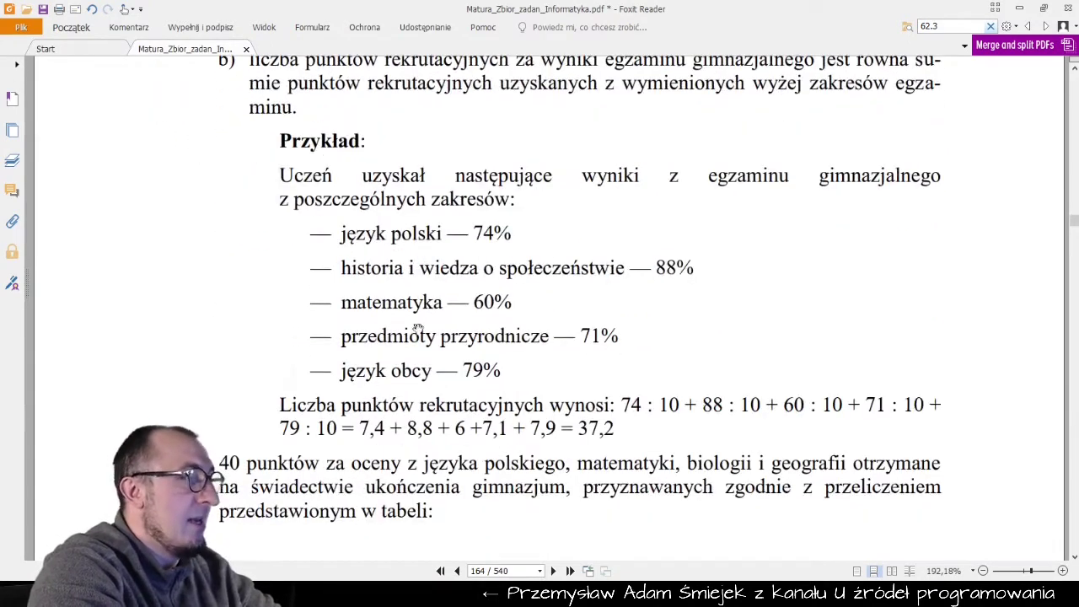
pyautogui.scroll(-2, 421, 290)
pyautogui.scroll(-2, 421, 290)
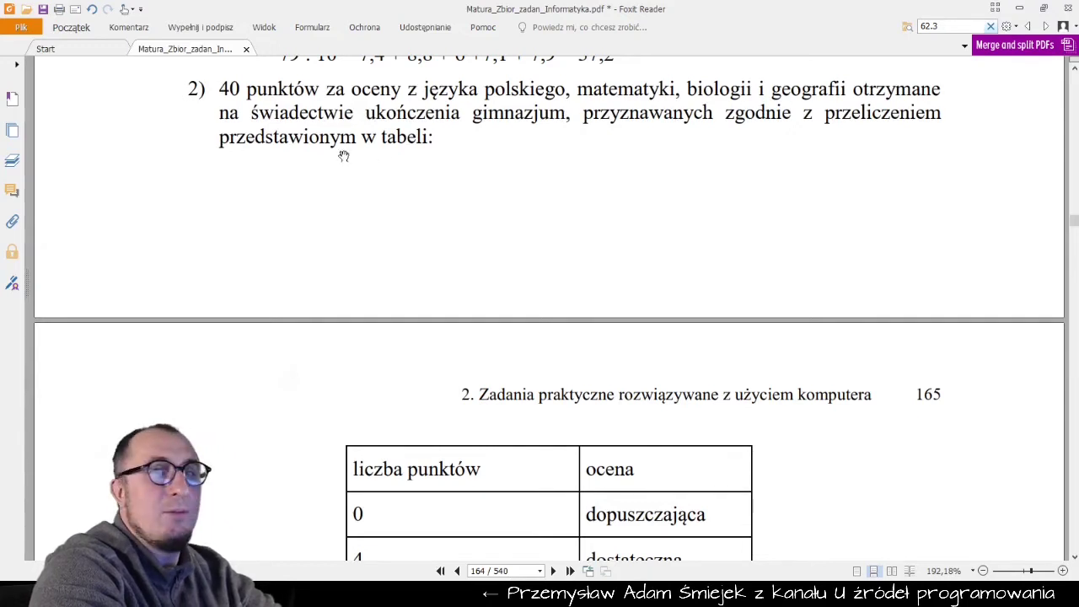
pyautogui.scroll(-3, 398, 275)
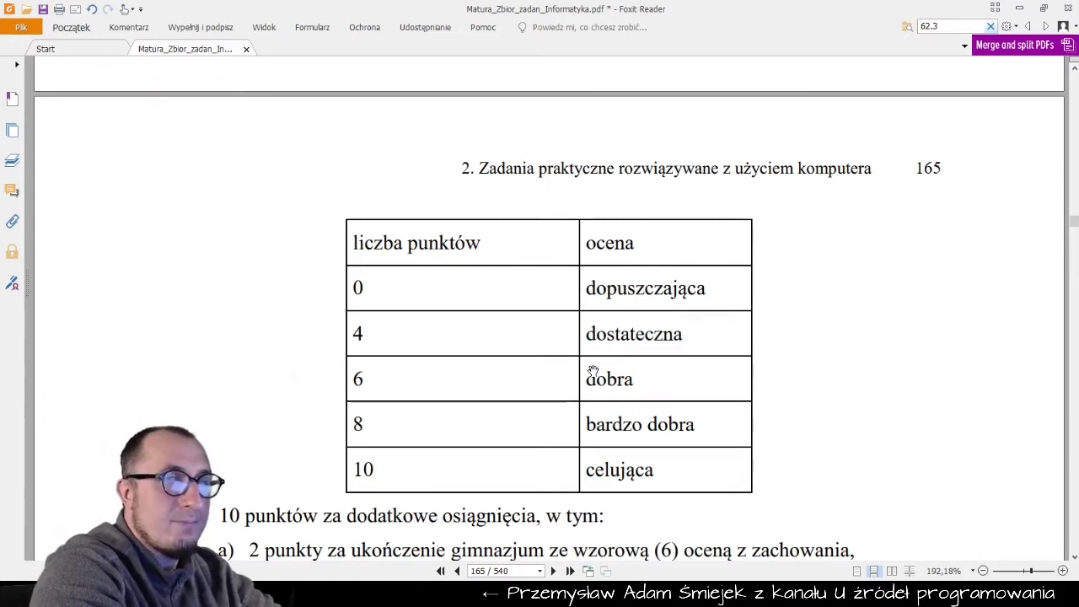
pyautogui.scroll(-4, 590, 253)
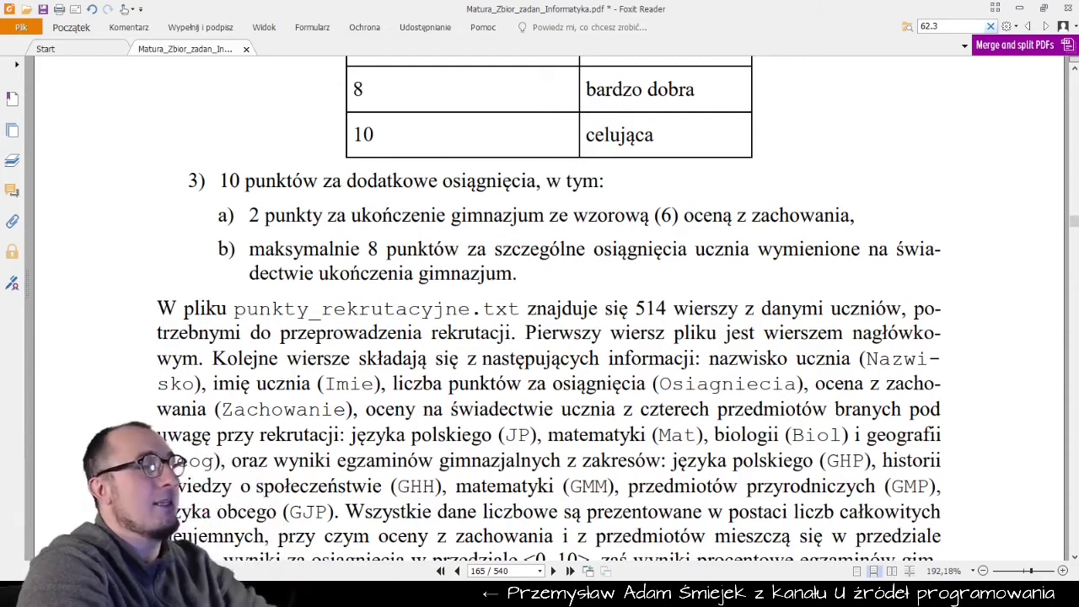
pyautogui.hotkey('alt', 'Tab')
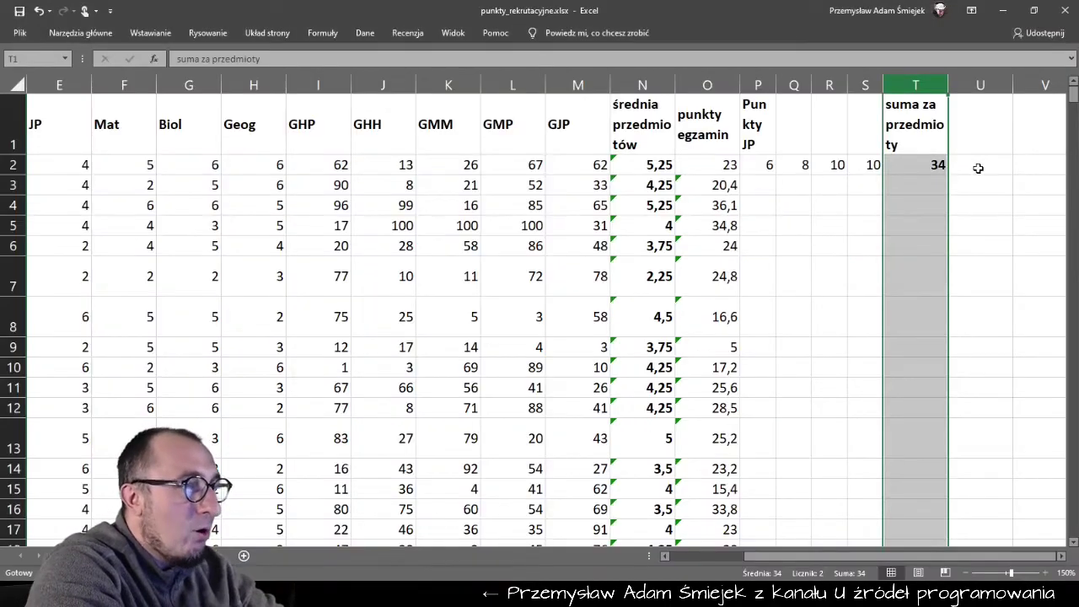
# Label U1 'dodatkowe' and start U2's JEŻELI formula testing whether D2=6.
pyautogui.click(978, 126)
pyautogui.write('dodatko')
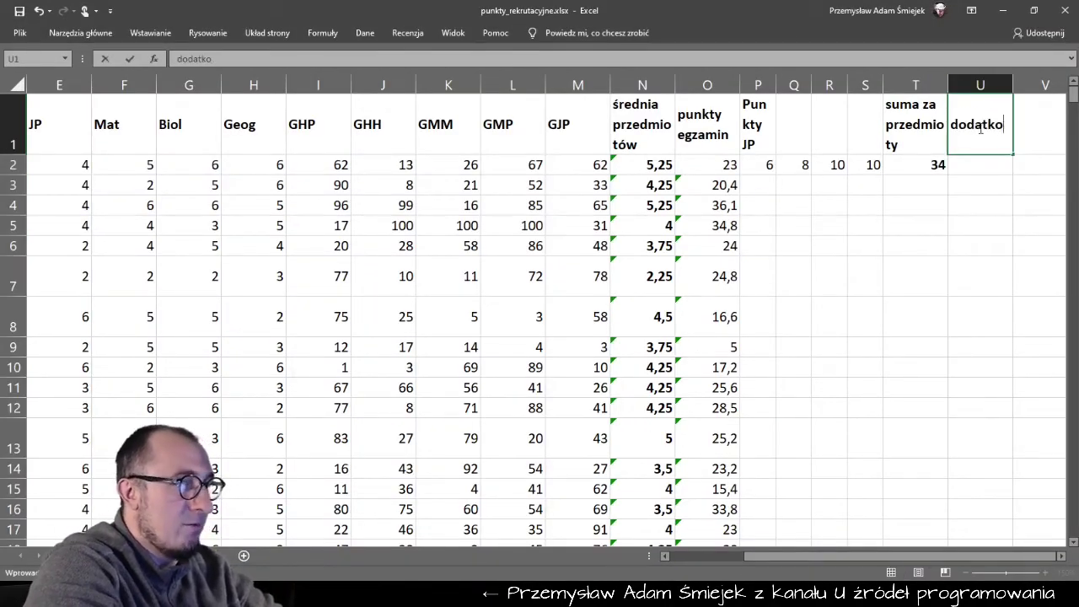
pyautogui.write('we')
pyautogui.press('Return')
pyautogui.write('=')
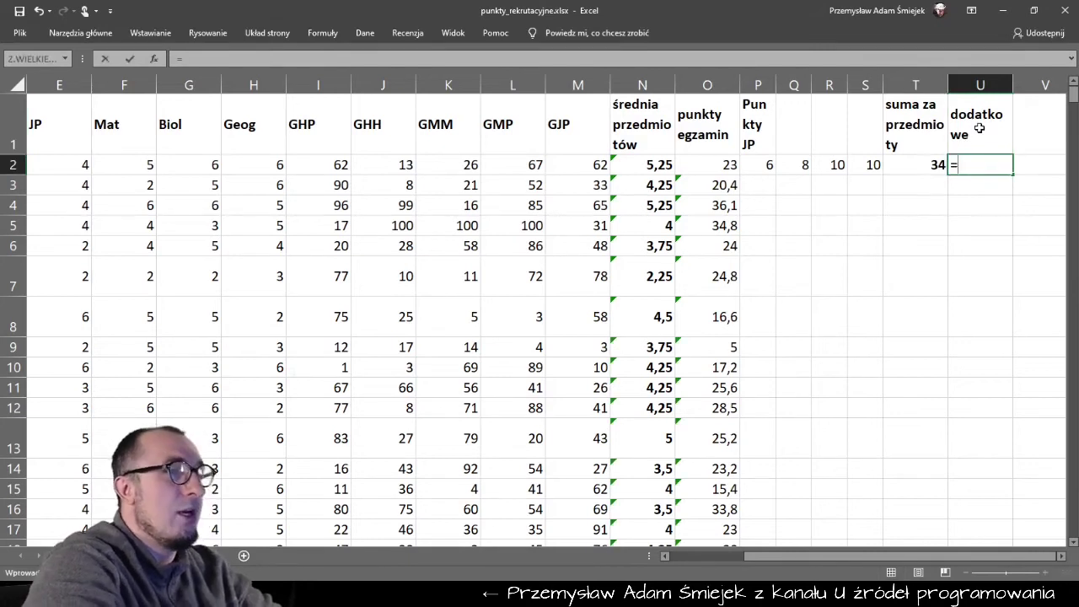
pyautogui.write('jeżeli')
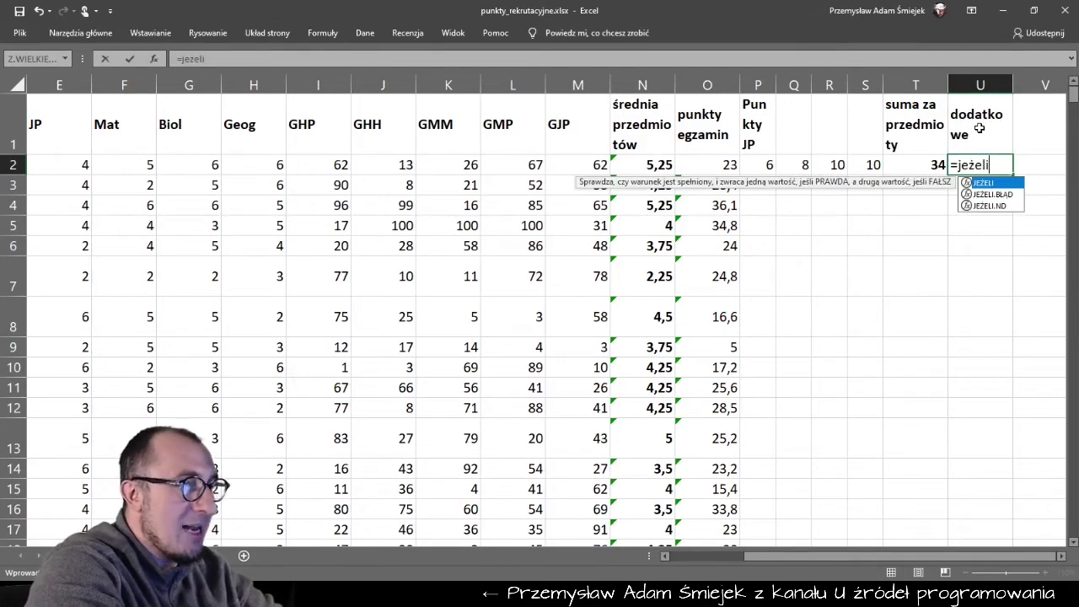
pyautogui.write('(')
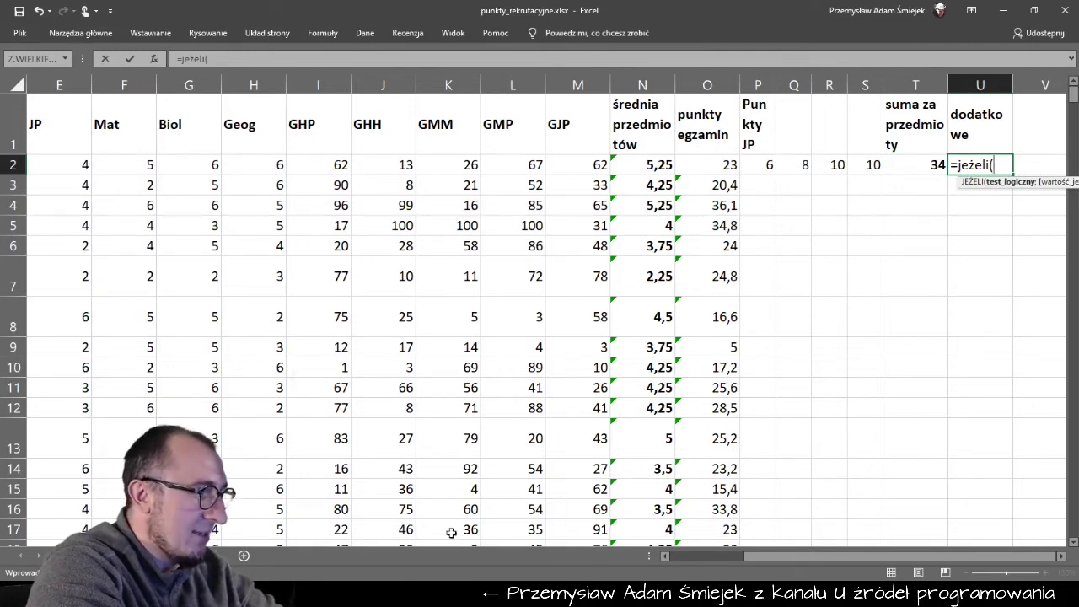
pyautogui.hscroll(-3, 758, 556)
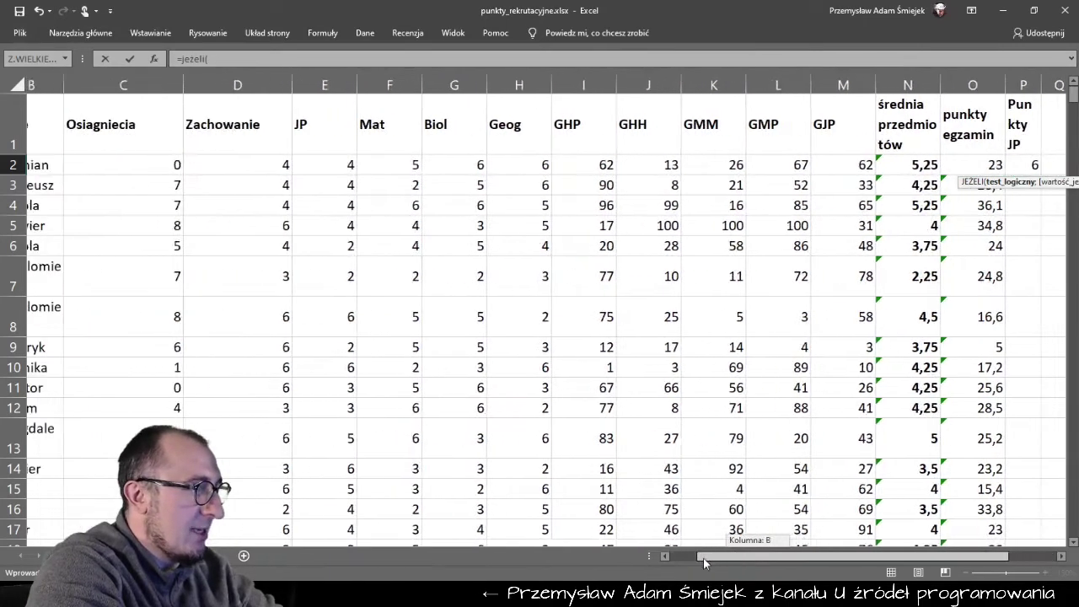
pyautogui.click(284, 169)
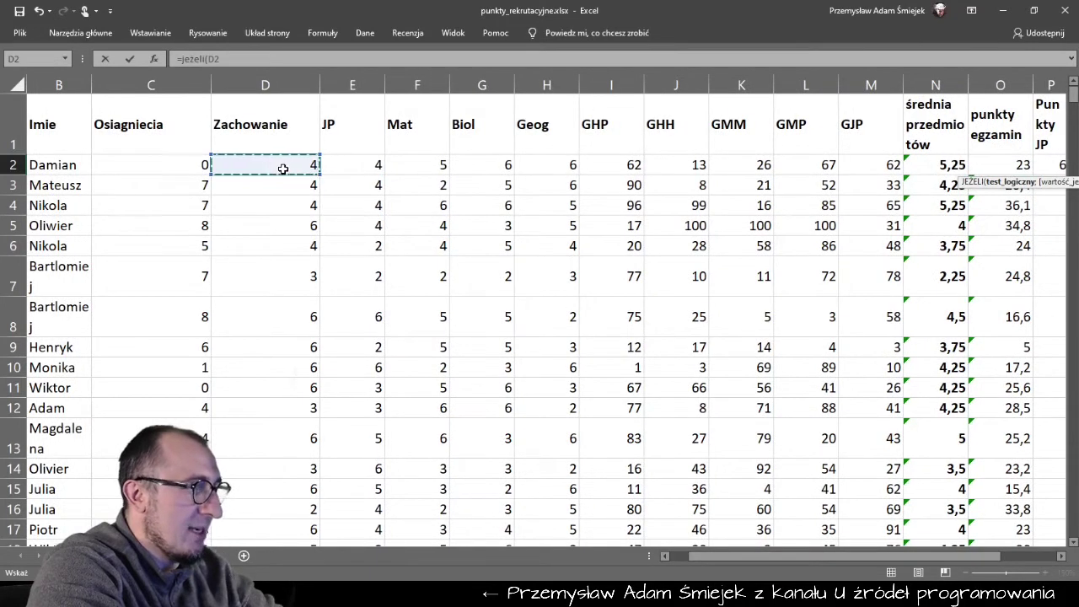
pyautogui.write('=')
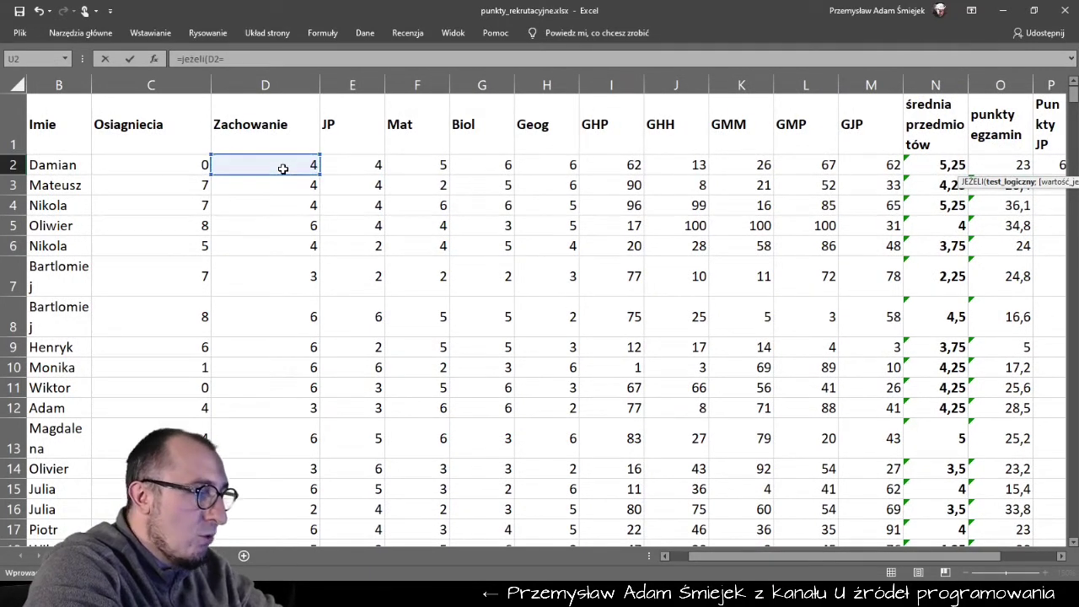
pyautogui.write('6;')
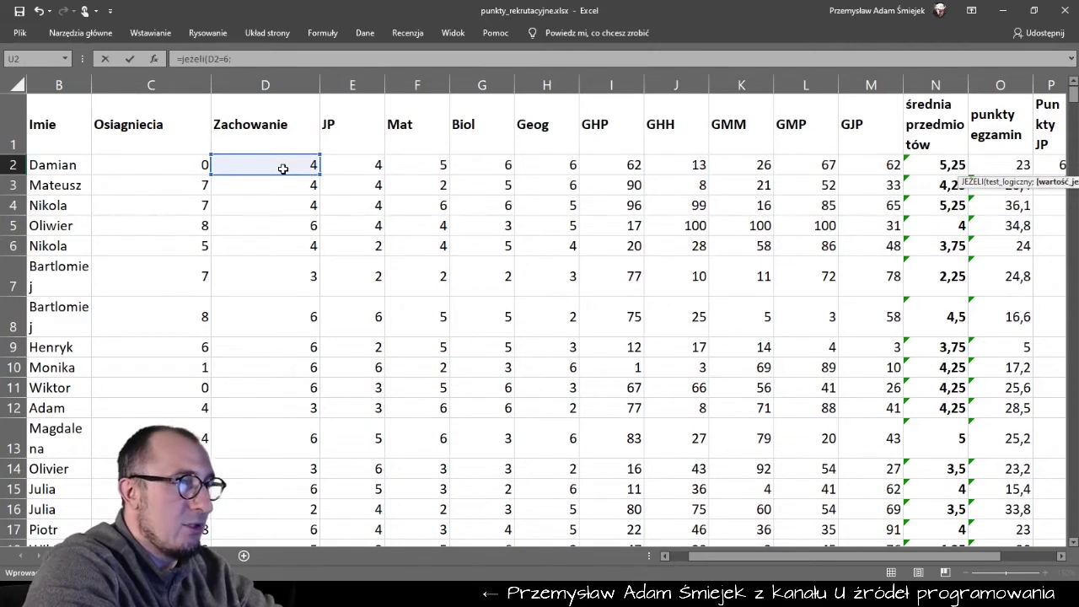
pyautogui.hscroll(5, 376, 197)
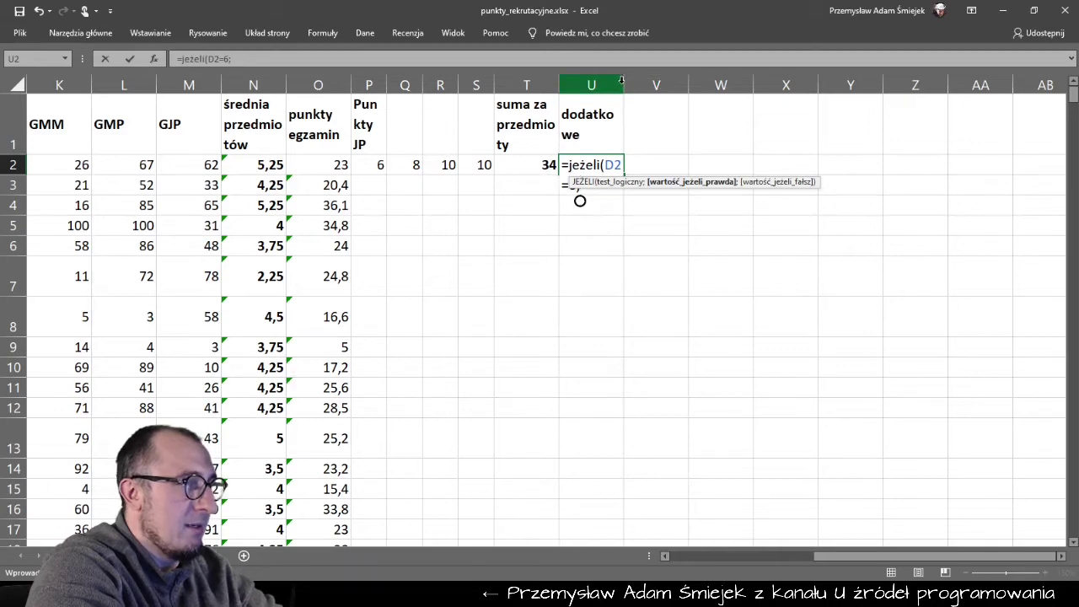
# Complete U2 as =JEŻELI(D2=6;2;0)+C2, which returns 0.
pyautogui.moveTo(624, 84); pyautogui.dragTo(738, 84)
pyautogui.doubleClick(690, 161)
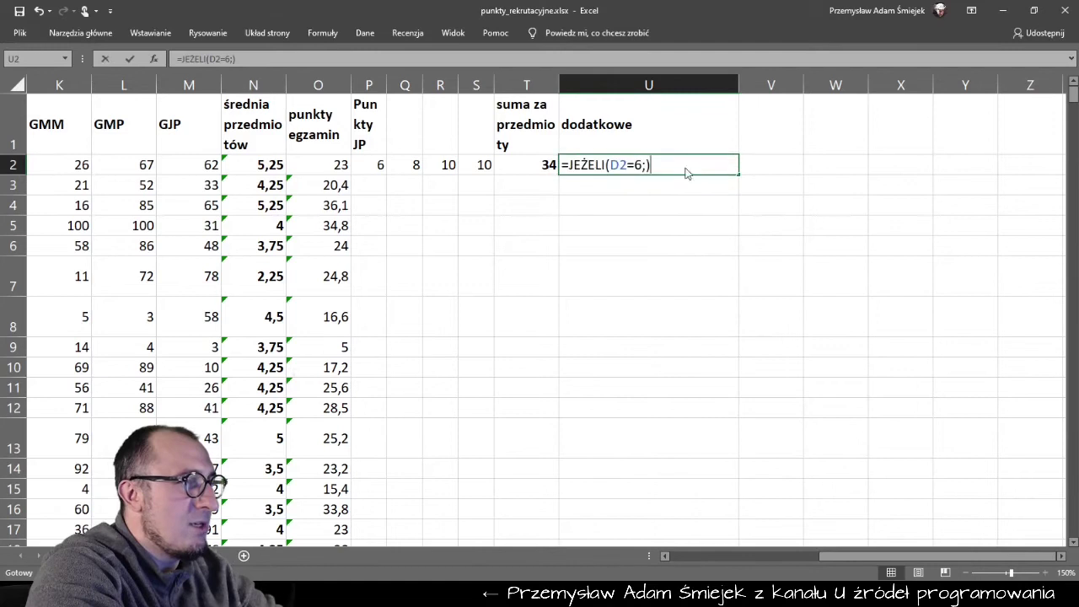
pyautogui.press('BackSpace')
pyautogui.write('2')
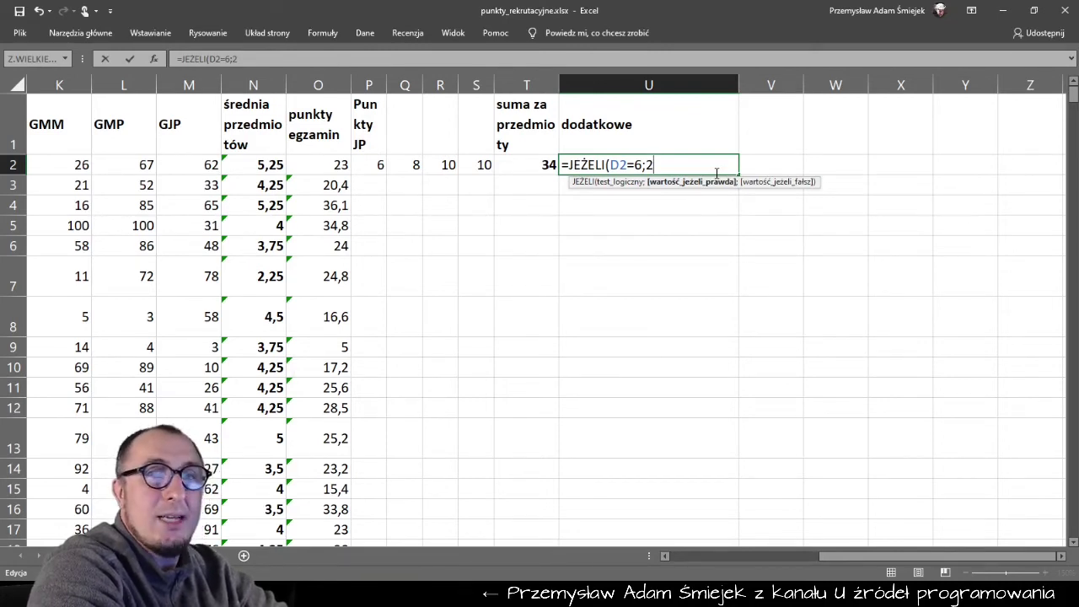
pyautogui.write(';0')
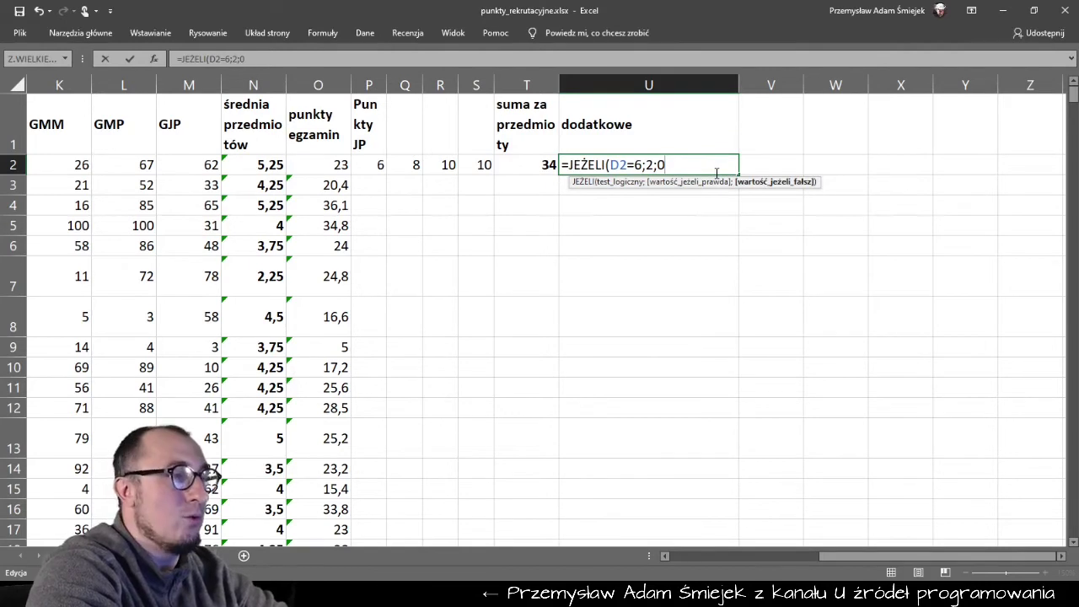
pyautogui.write(')+')
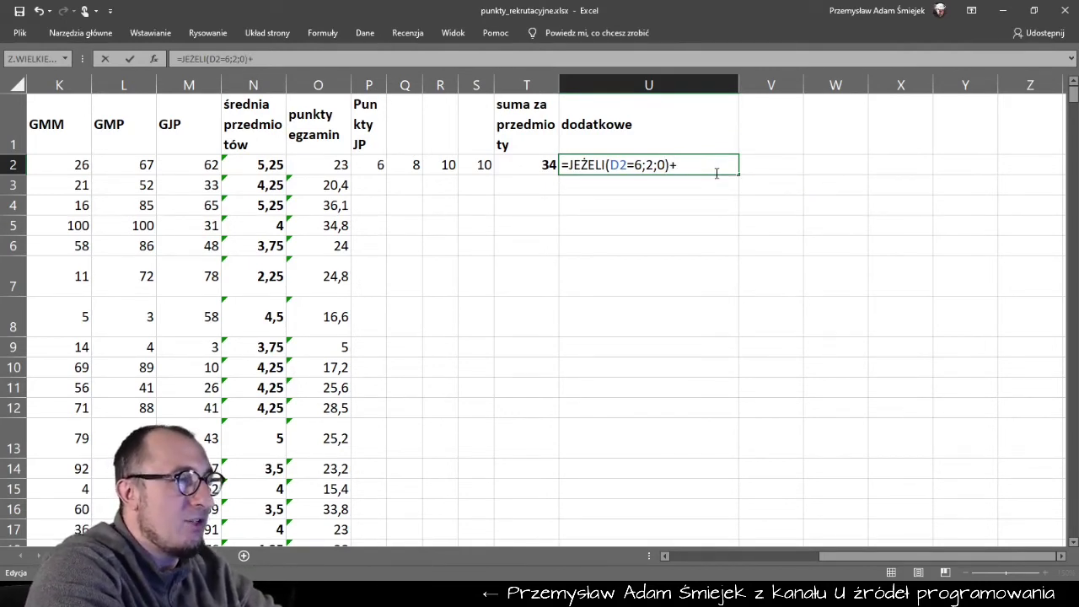
pyautogui.hscroll(-3, 715, 173)
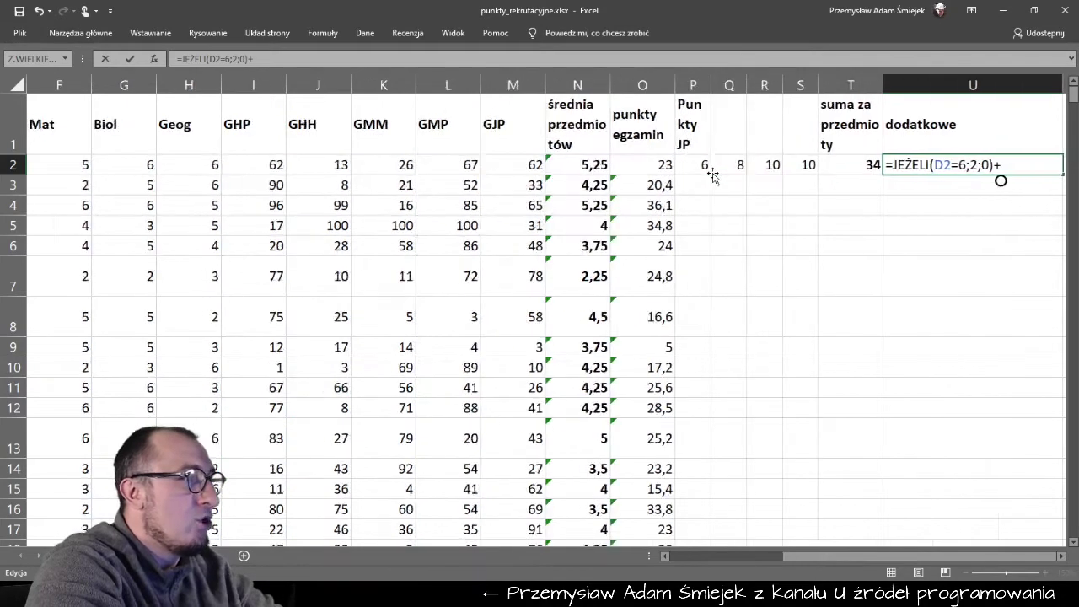
pyautogui.hscroll(-3, 712, 172)
pyautogui.click(301, 163)
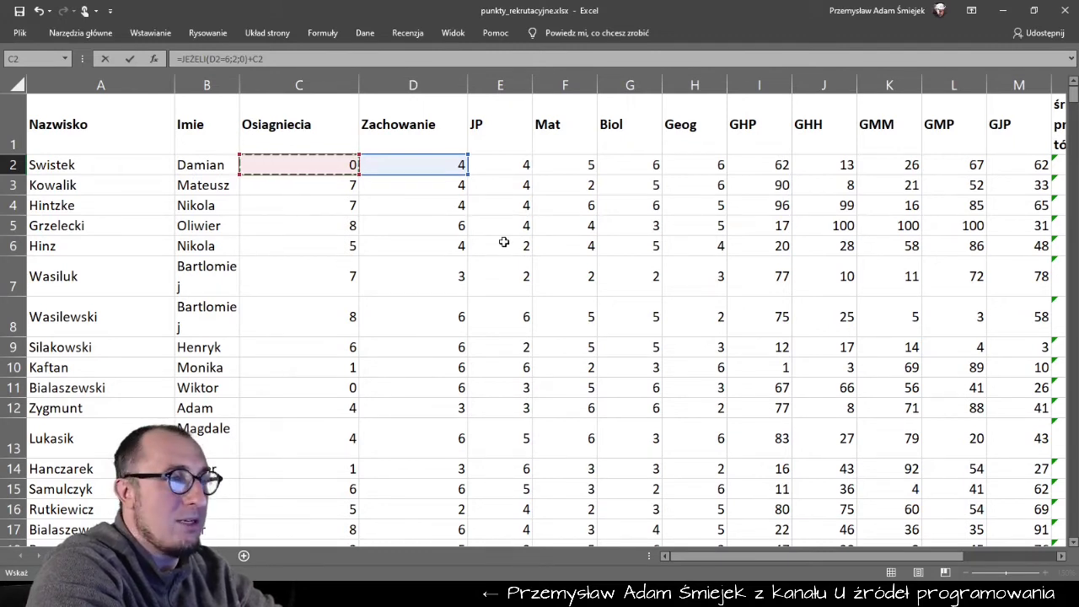
pyautogui.press('Return')
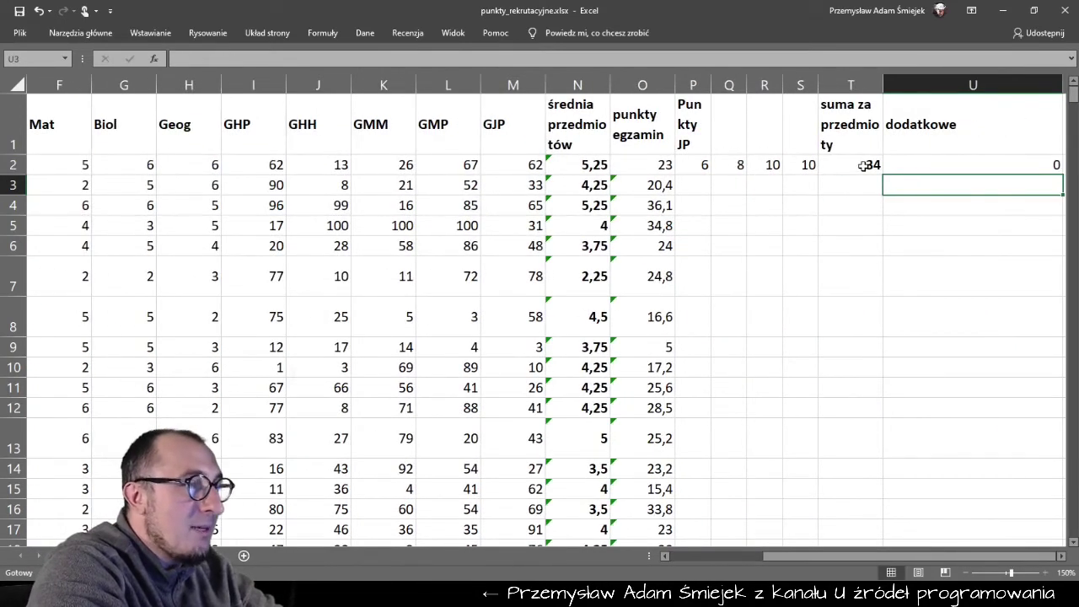
# Check T2's sum formula and narrow column U to fit its values.
pyautogui.click(863, 165)
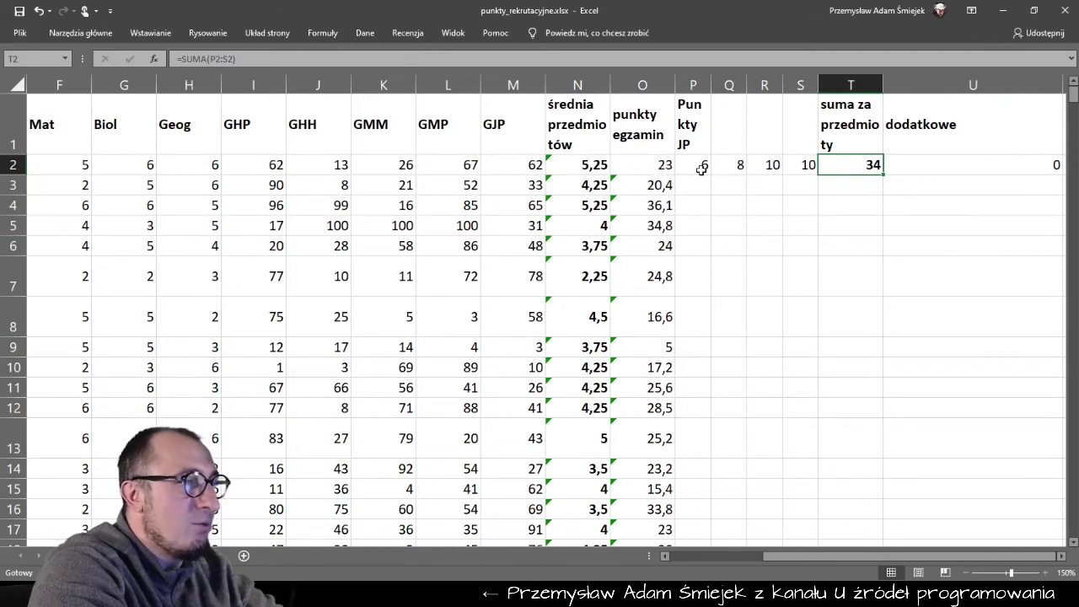
pyautogui.doubleClick(853, 165)
pyautogui.press('Escape')
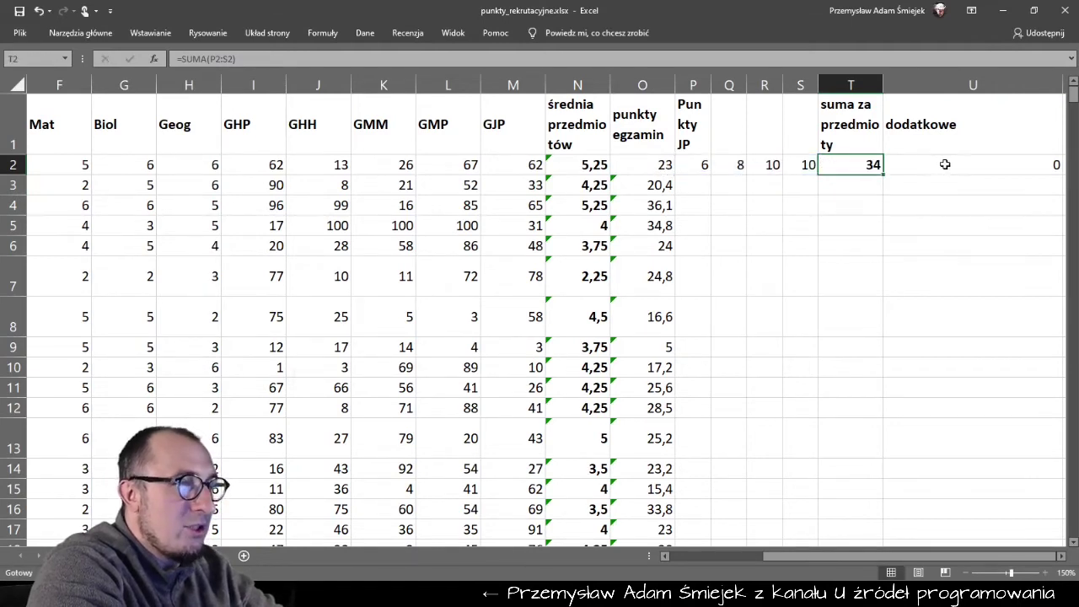
pyautogui.click(943, 165)
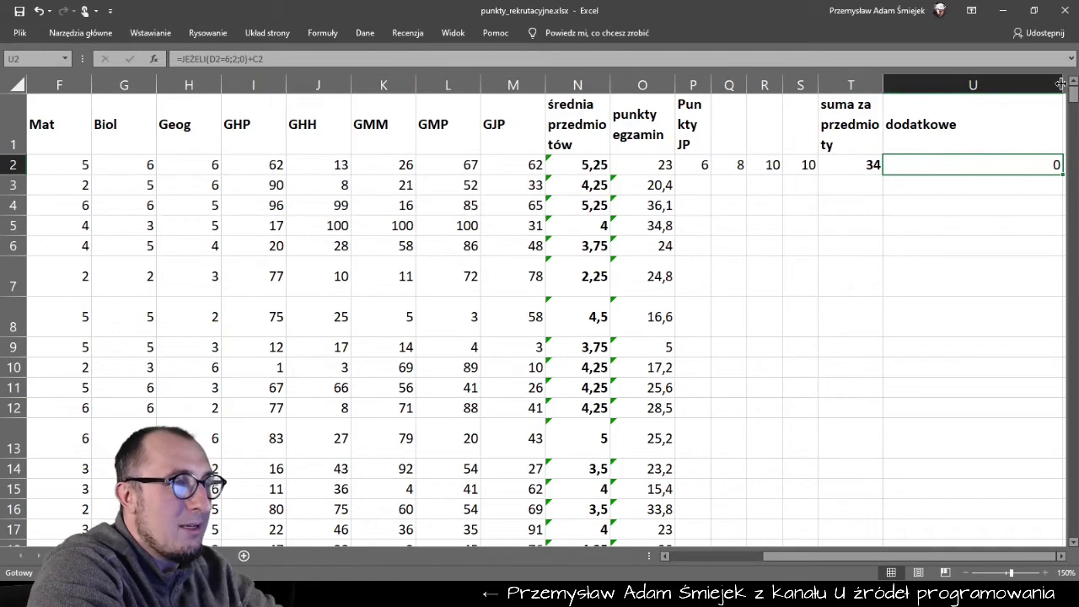
pyautogui.moveTo(1063, 85); pyautogui.dragTo(932, 87)
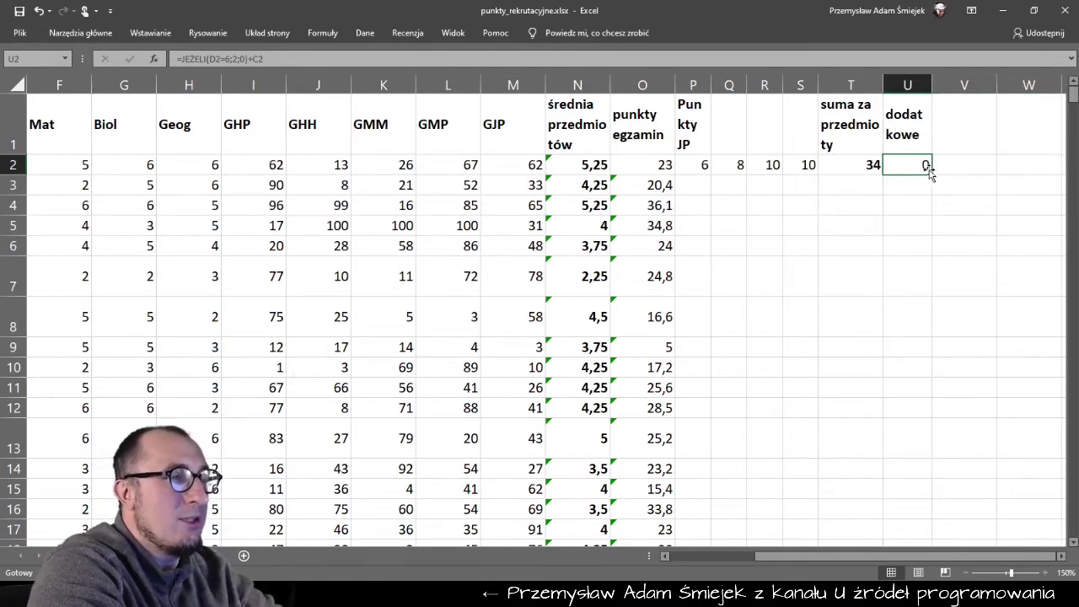
pyautogui.click(705, 167)
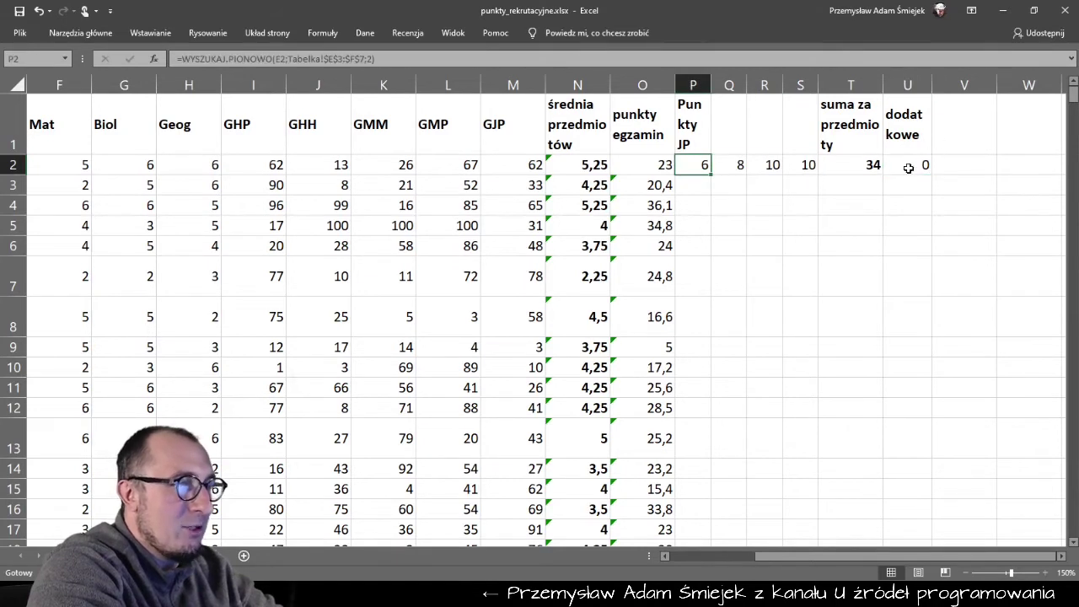
# Fill P2:U2's point formulas down every student row and make column U bold.
pyautogui.keyDown('shift'); pyautogui.click(909, 168); pyautogui.keyUp('shift')
pyautogui.doubleClick(932, 175)
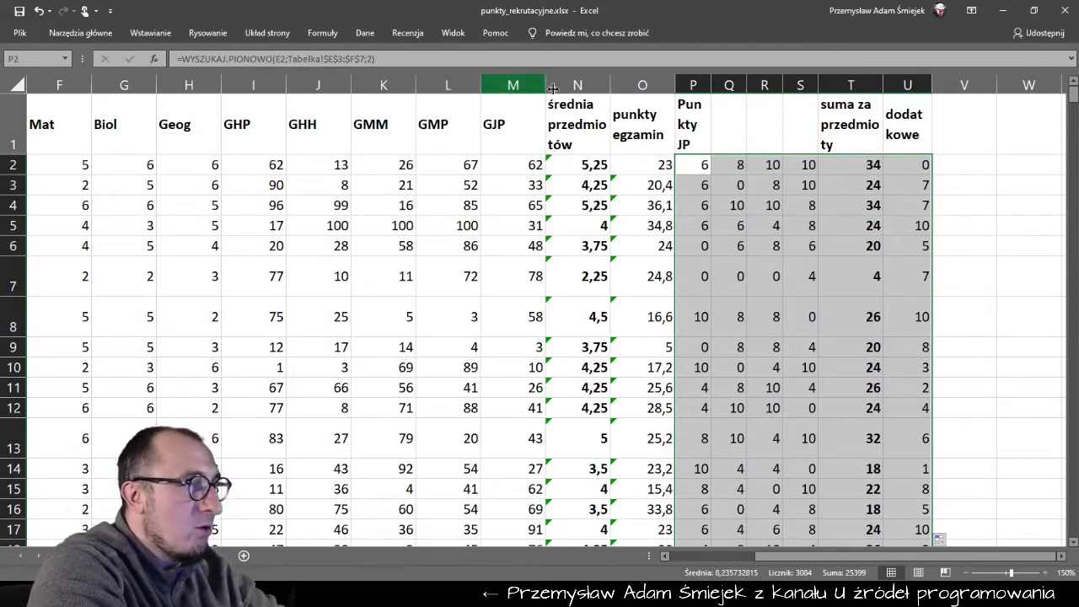
pyautogui.click(907, 85)
pyautogui.hotkey('ctrl', 'b')
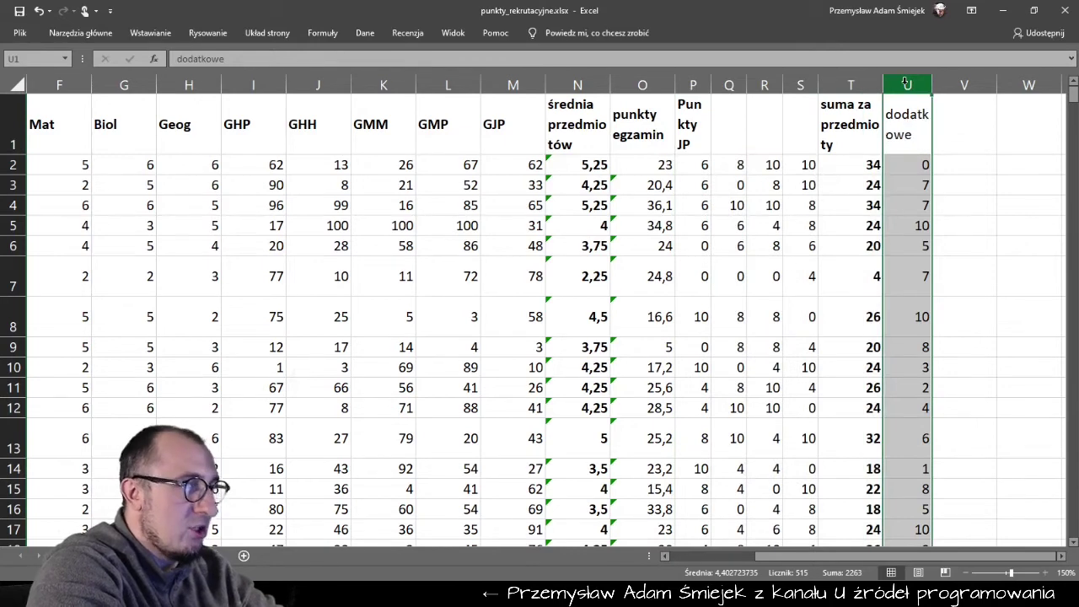
pyautogui.hotkey('ctrl', 'b')
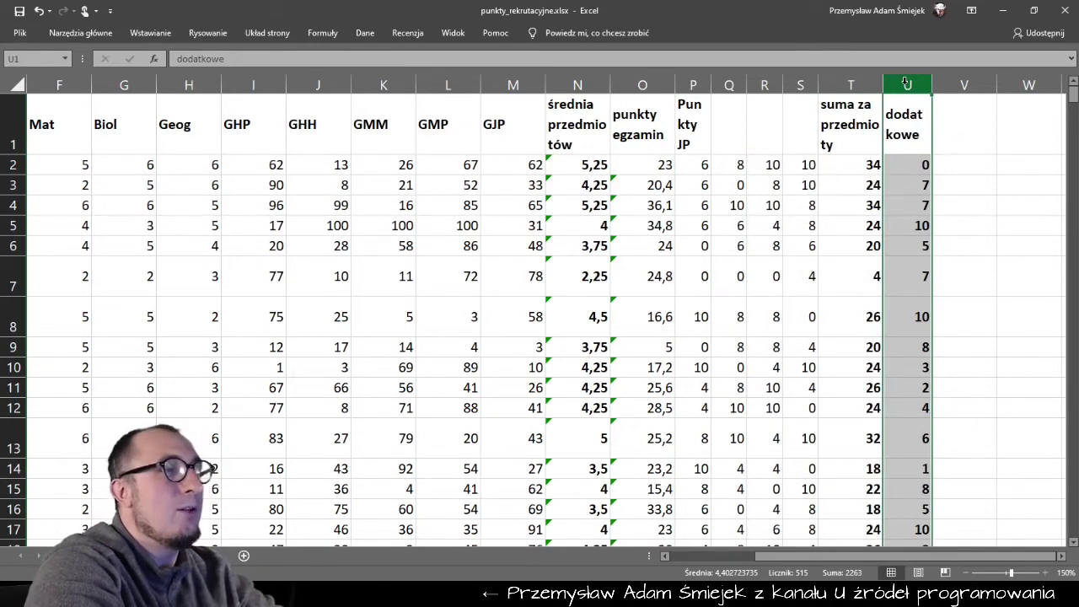
# Make the exam-points column O bold, then select columns O, P, T and U.
pyautogui.click(577, 85)
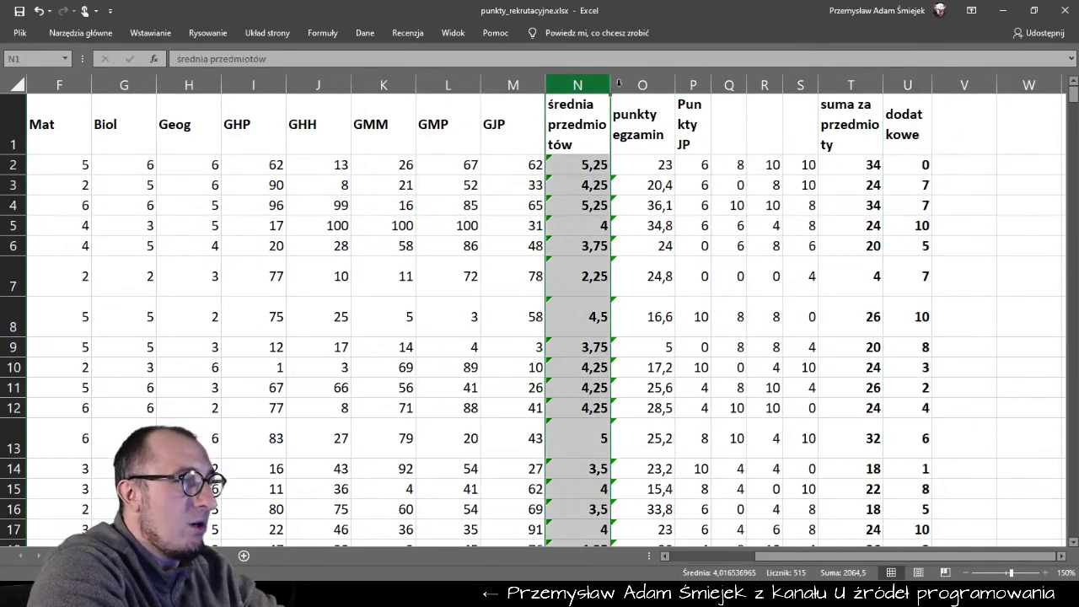
pyautogui.click(687, 85)
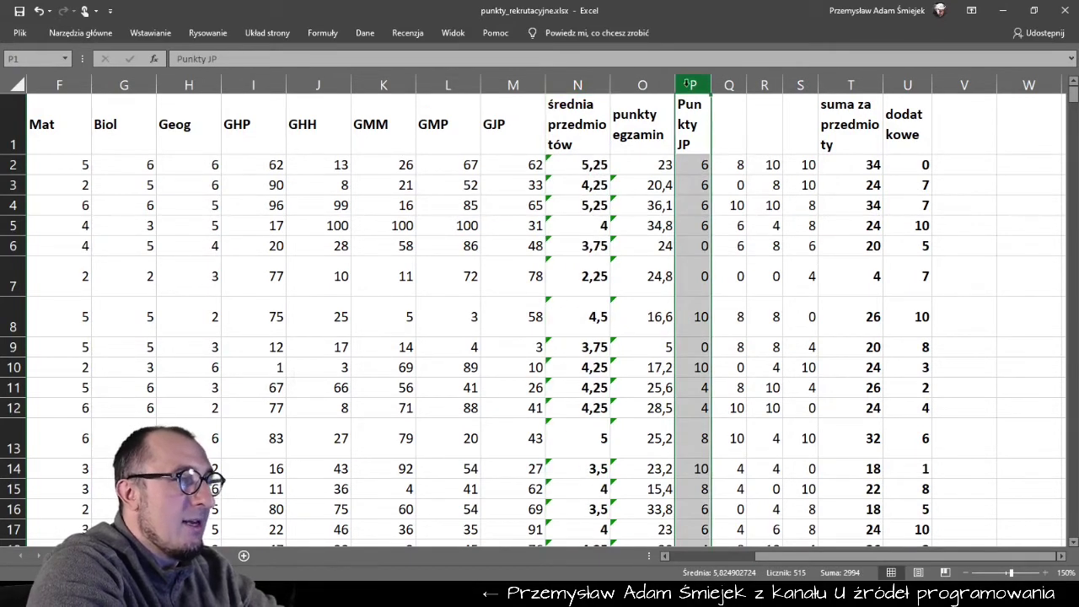
pyautogui.click(642, 84)
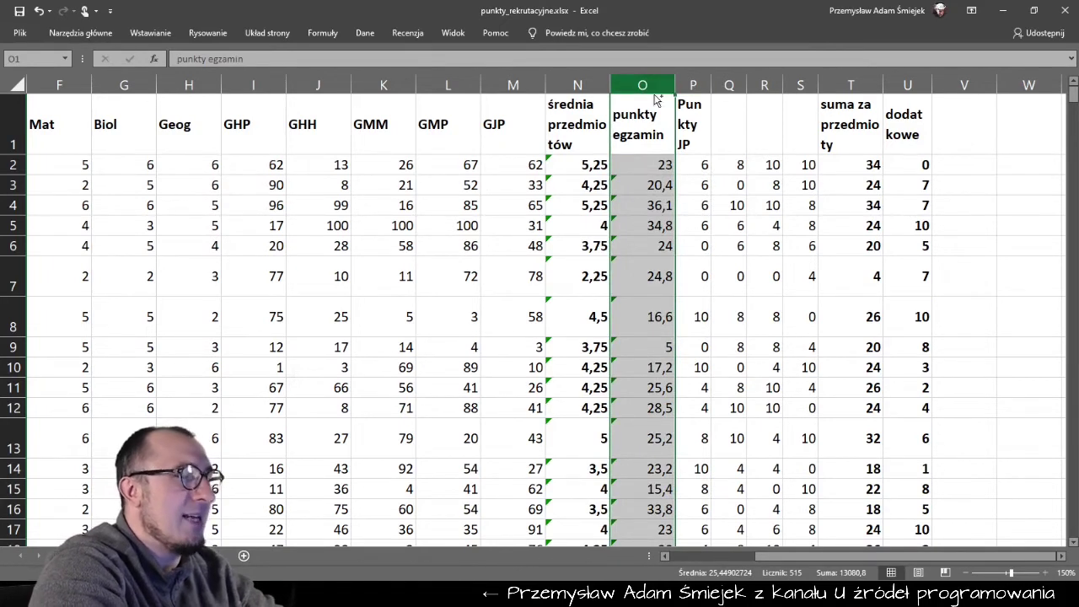
pyautogui.hotkey('ctrl', 'b')
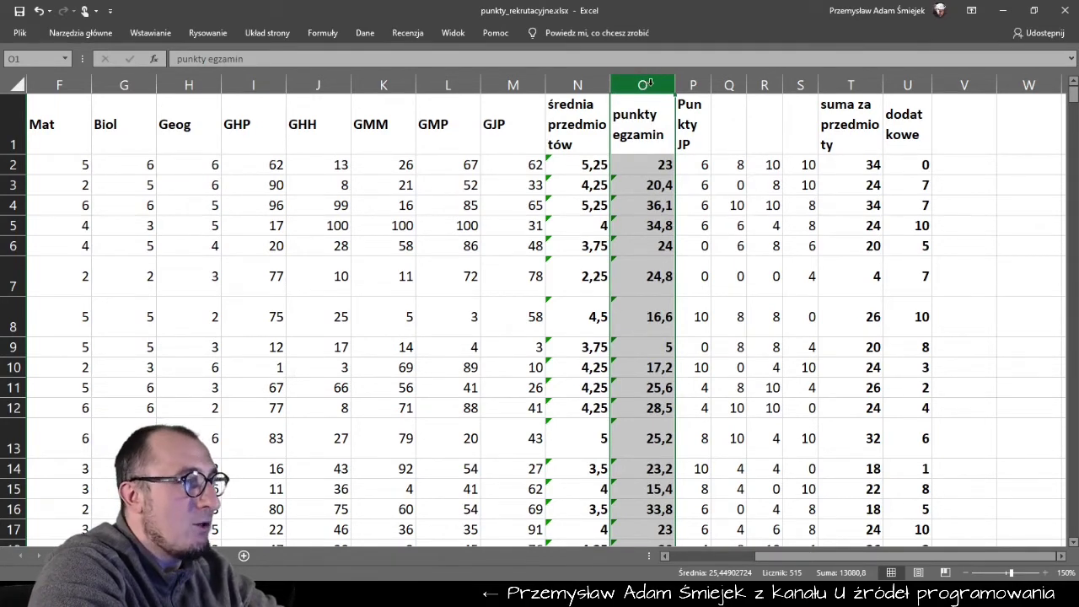
pyautogui.keyDown('ctrl'); pyautogui.click(696, 83); pyautogui.keyUp('ctrl')
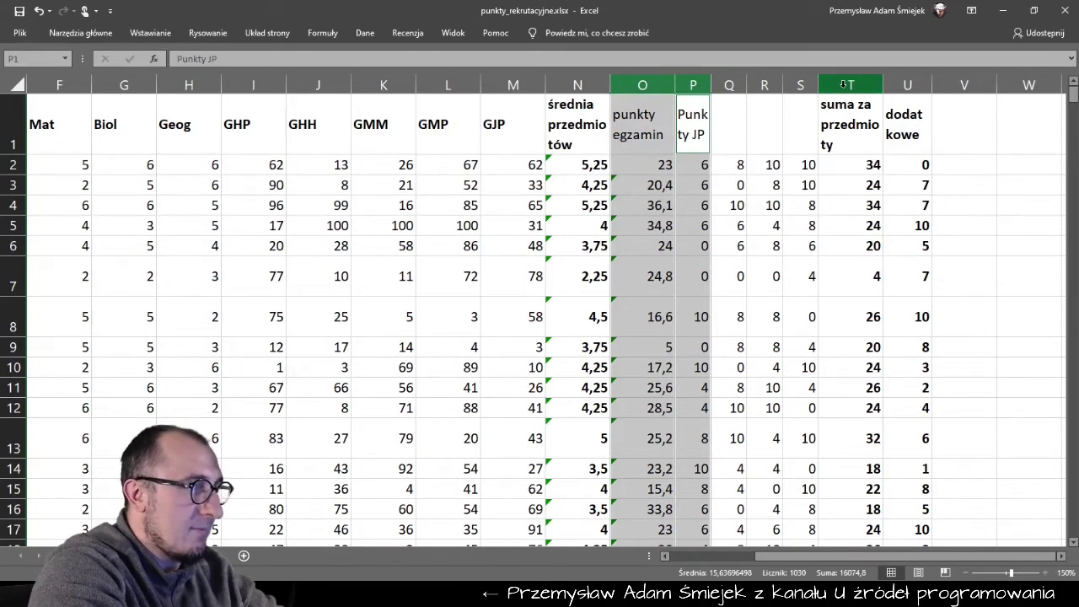
pyautogui.click(652, 83)
pyautogui.moveTo(651, 83); pyautogui.dragTo(697, 79)
pyautogui.click(697, 79)
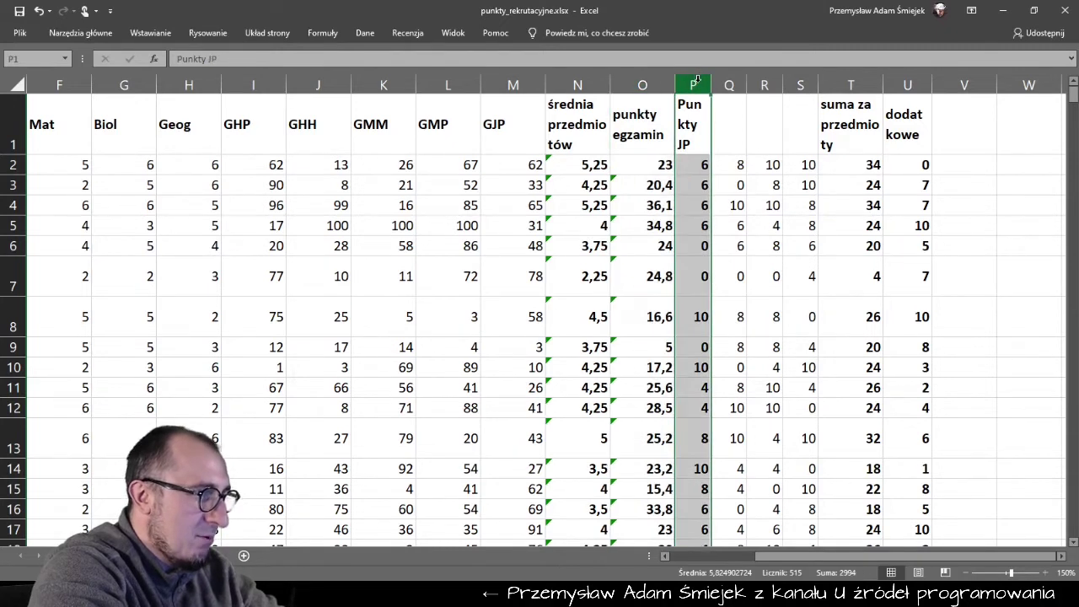
pyautogui.click(654, 80)
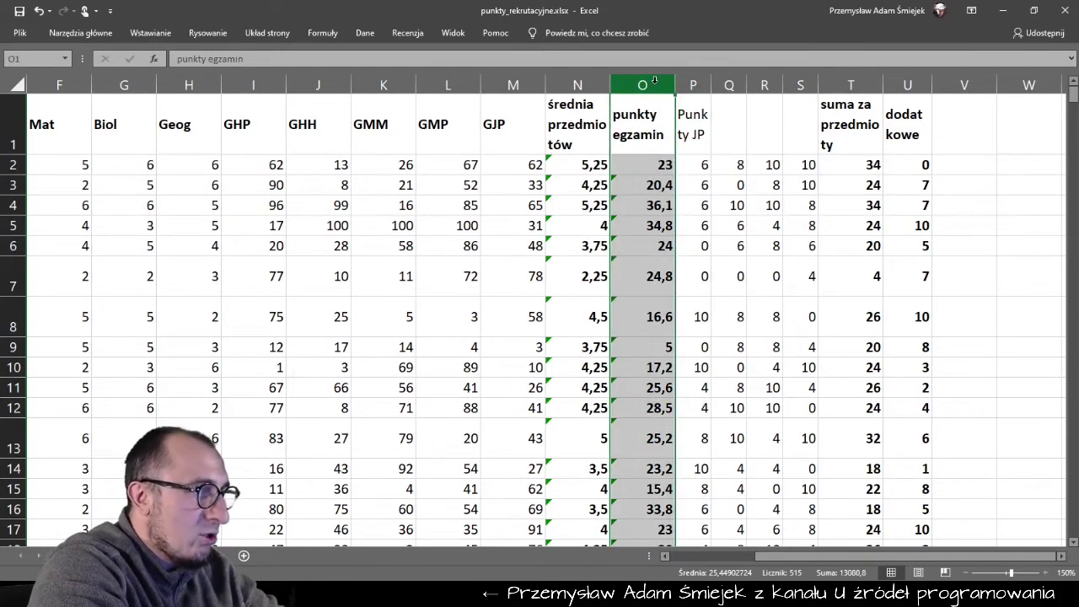
pyautogui.keyDown('ctrl'); pyautogui.click(848, 81); pyautogui.keyUp('ctrl')
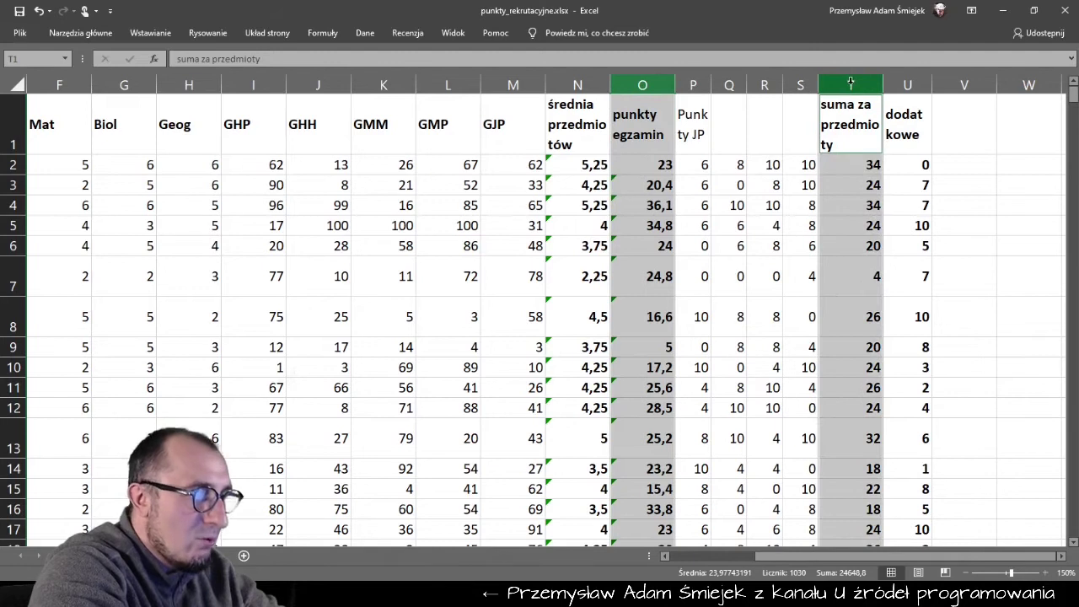
pyautogui.moveTo(873, 81); pyautogui.dragTo(895, 81)
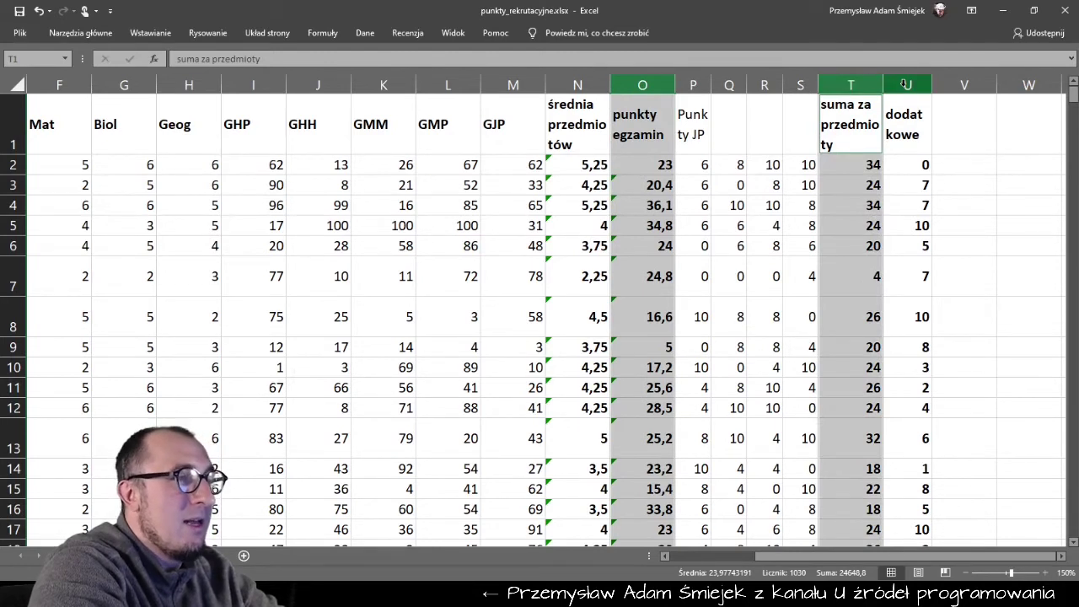
pyautogui.keyDown('ctrl'); pyautogui.click(906, 84); pyautogui.keyUp('ctrl')
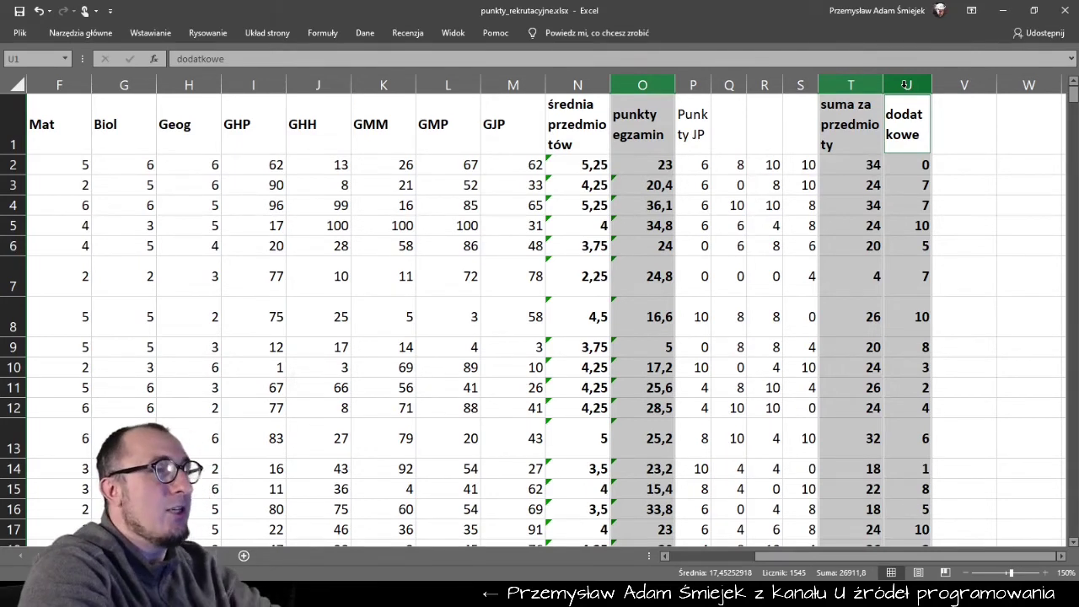
# Head V1 'Ostatecznie' and enter =O2+T2+U2 in V2, giving 57.
pyautogui.click(961, 133)
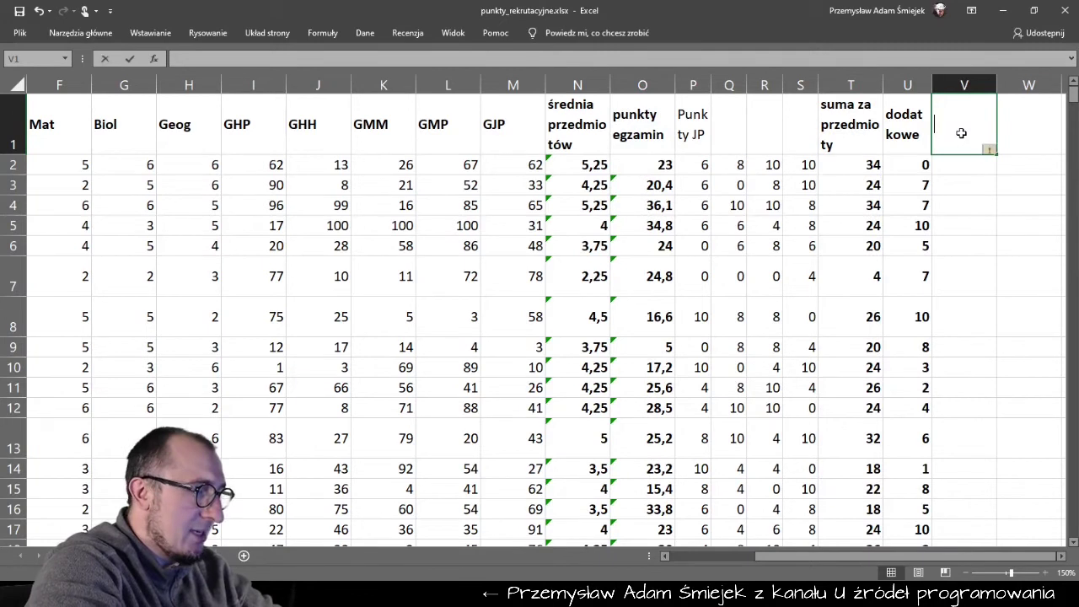
pyautogui.write('Ostateczn')
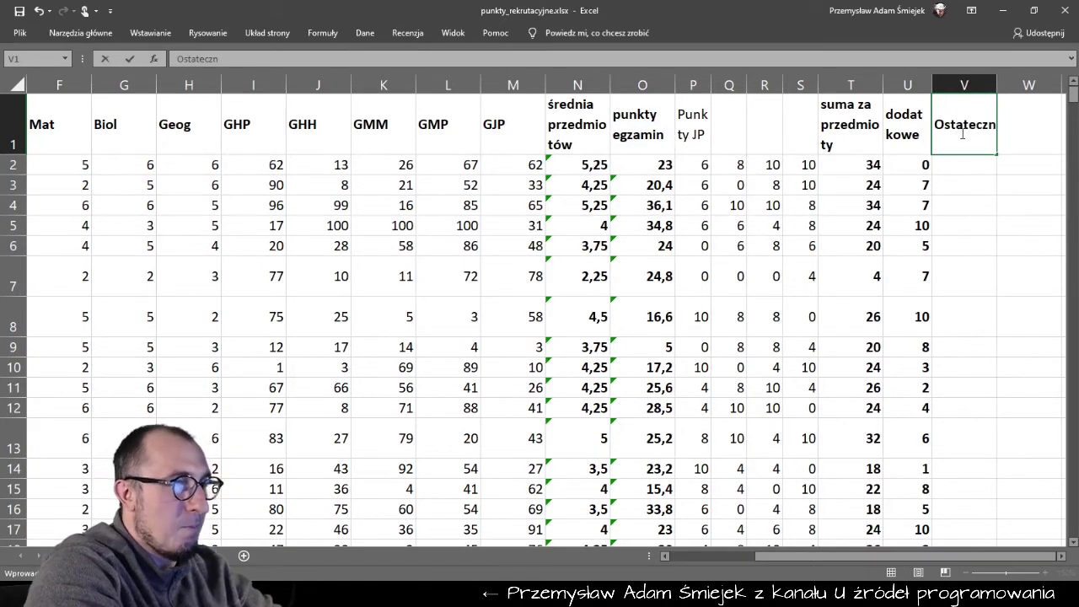
pyautogui.write('ie')
pyautogui.click(963, 172)
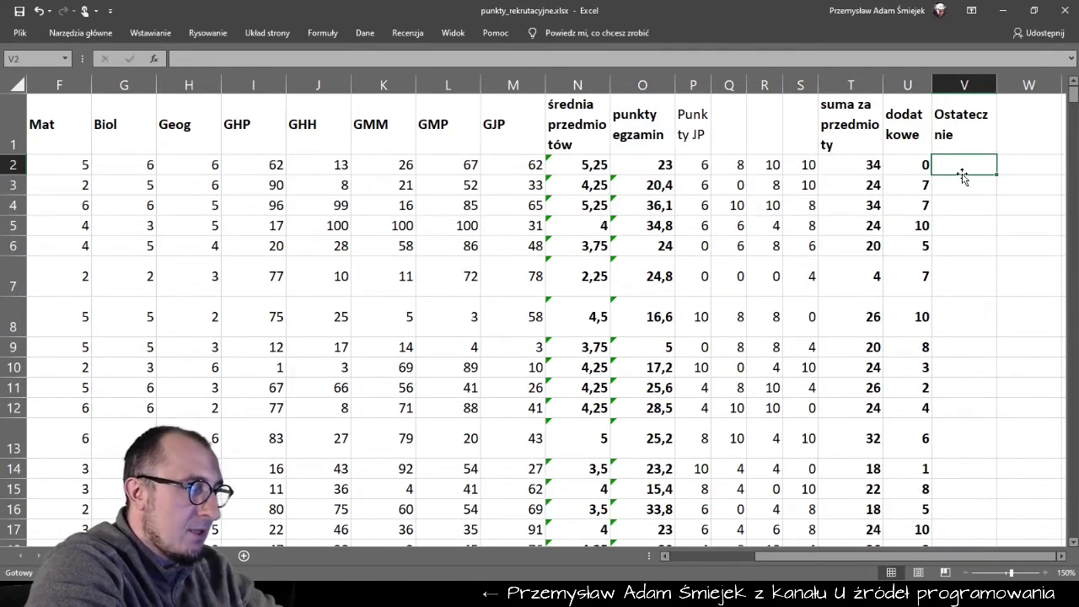
pyautogui.write('=')
pyautogui.click(640, 165)
pyautogui.write('+')
pyautogui.click(843, 161)
pyautogui.write('+')
pyautogui.click(905, 160)
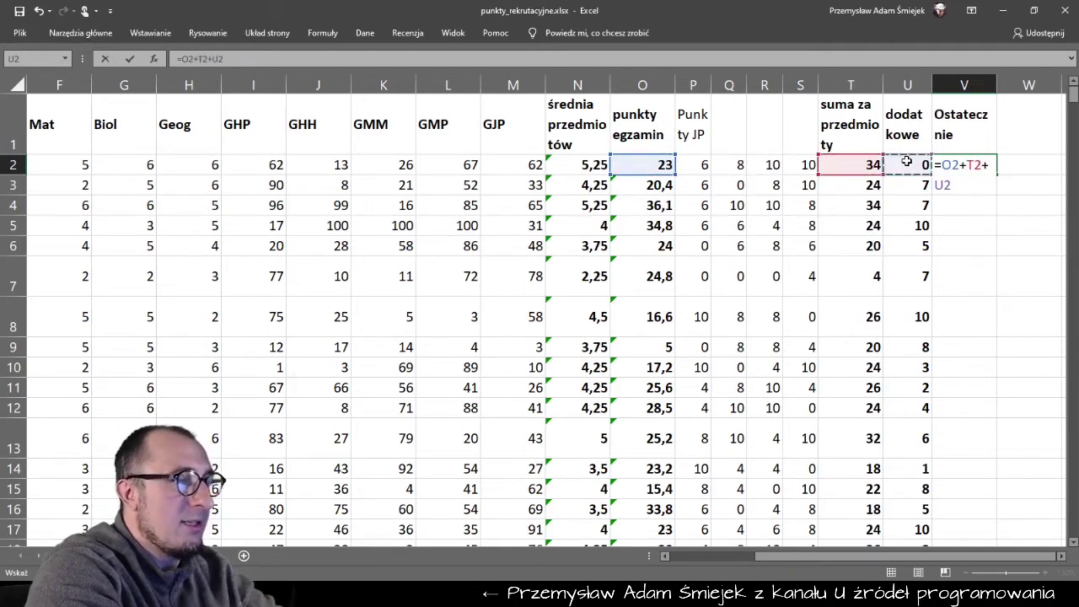
pyautogui.press('Return')
# Fill the Ostatecznie formula down to every student and bring up the task PDF.
pyautogui.click(961, 165)
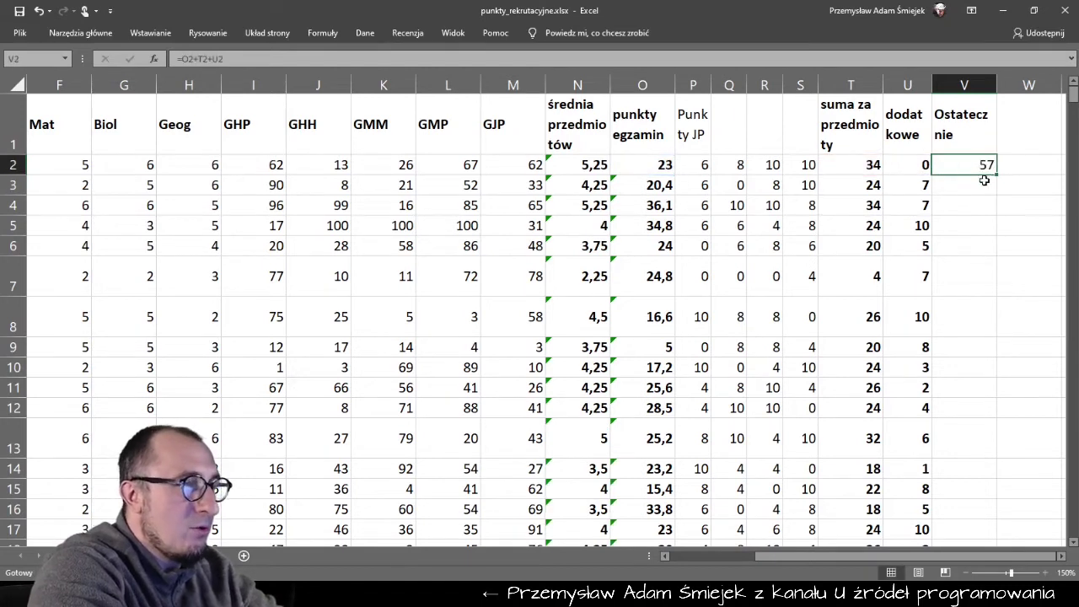
pyautogui.doubleClick(997, 177)
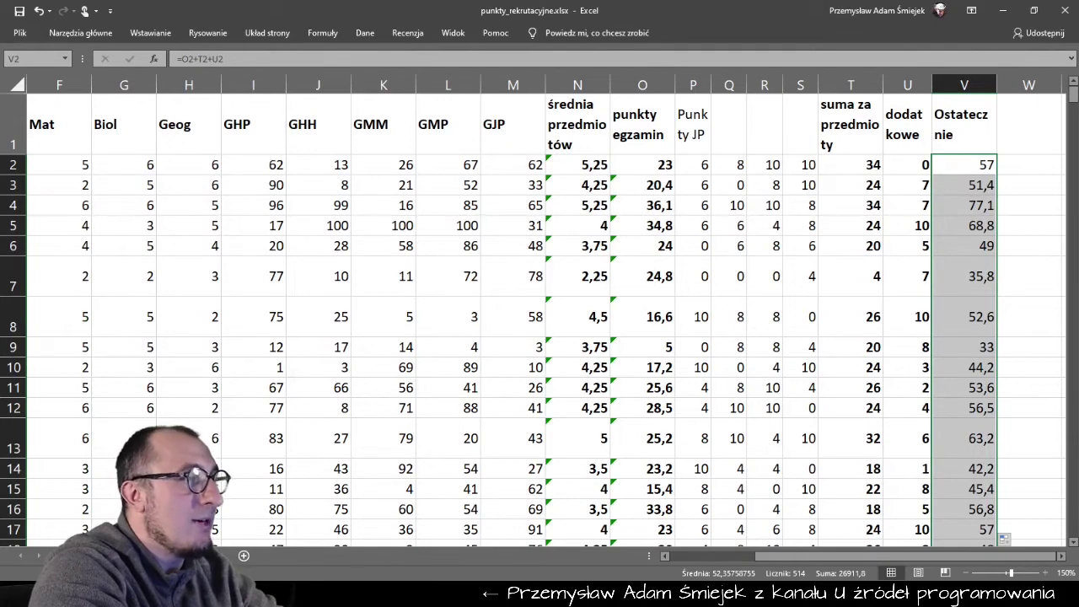
pyautogui.click(617, 51)
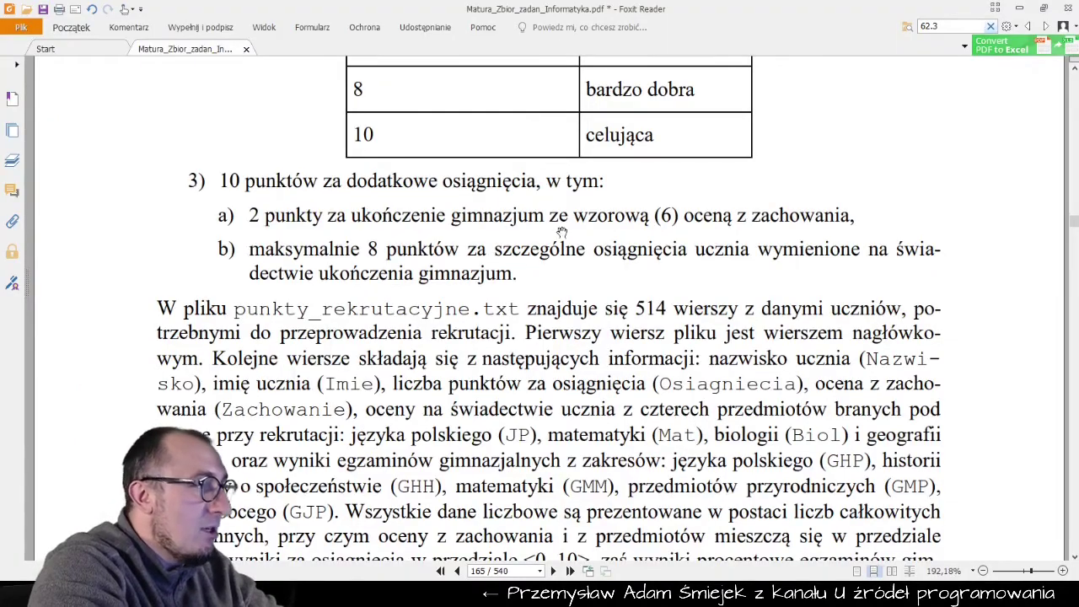
# Scroll and pan the PDF to the worked scoring example and task 89.2.
pyautogui.scroll(-5, 474, 367)
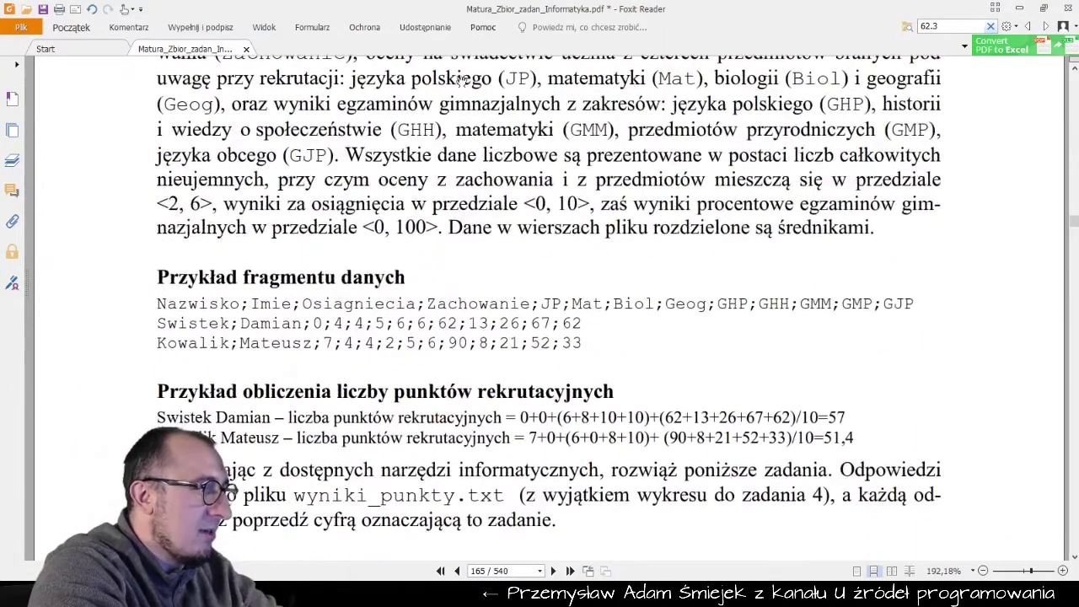
pyautogui.scroll(-5, 436, 383)
pyautogui.scroll(-1, 501, 465)
pyautogui.scroll(-3, 484, 236)
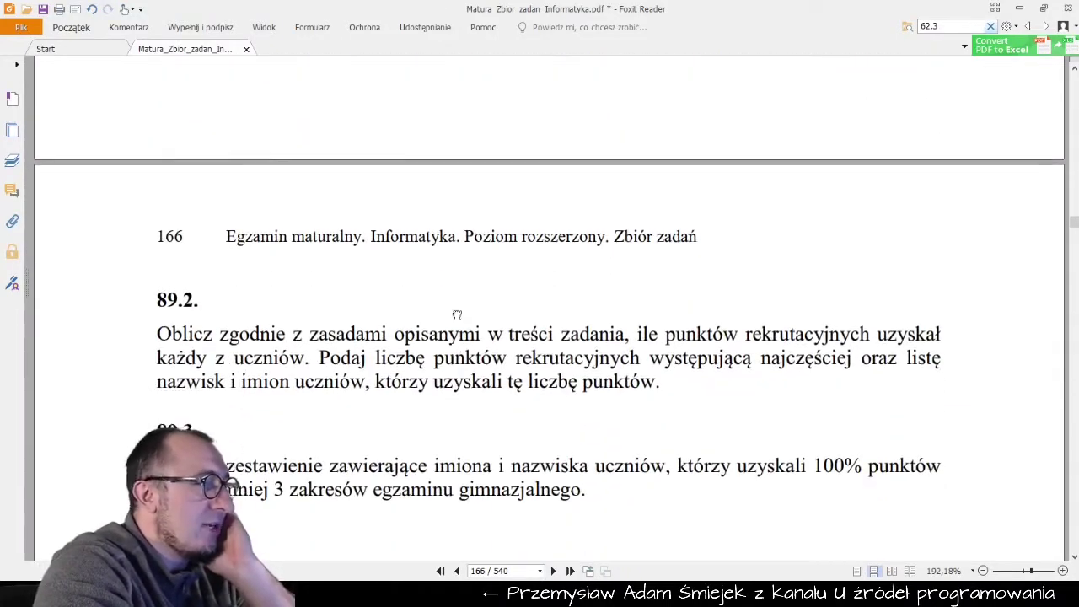
pyautogui.moveTo(457, 315); pyautogui.dragTo(338, 152)
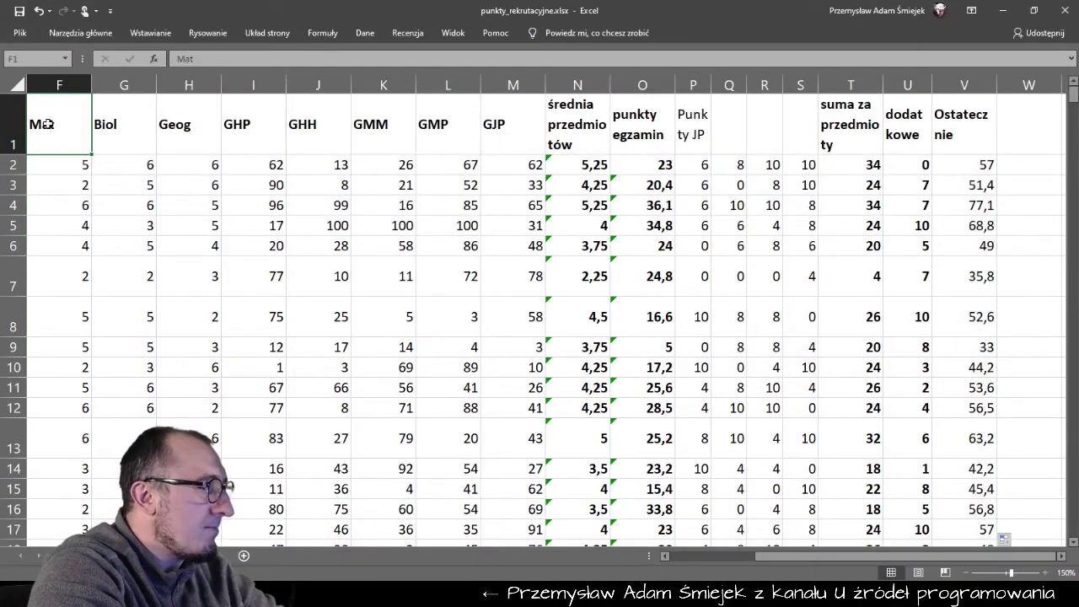
# Open the Sort dialog from cell A1, then cancel it without sorting.
pyautogui.hscroll(-5, 49, 123)
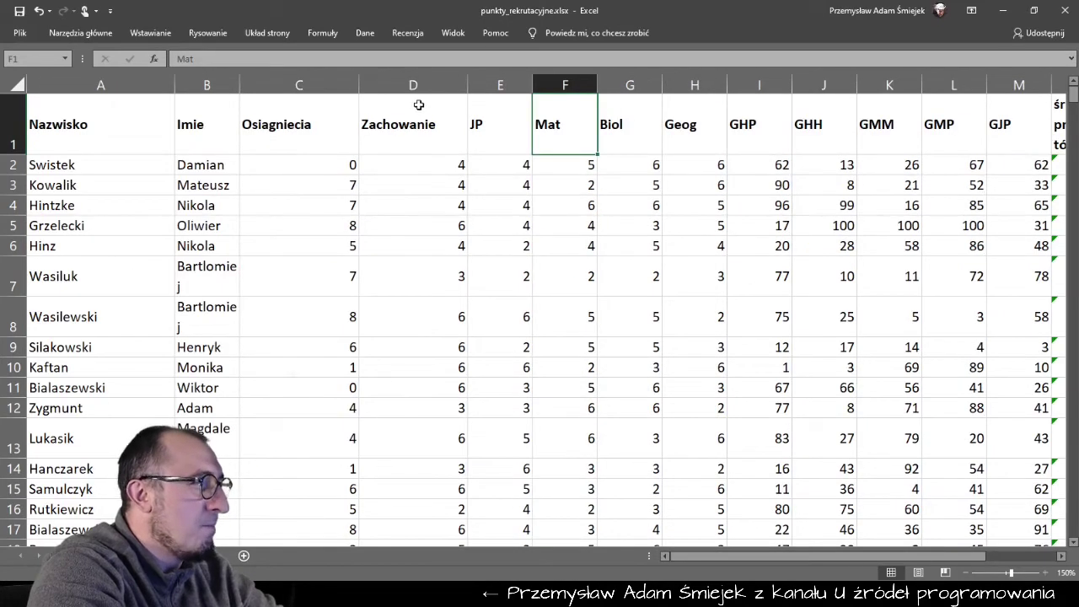
pyautogui.click(79, 142)
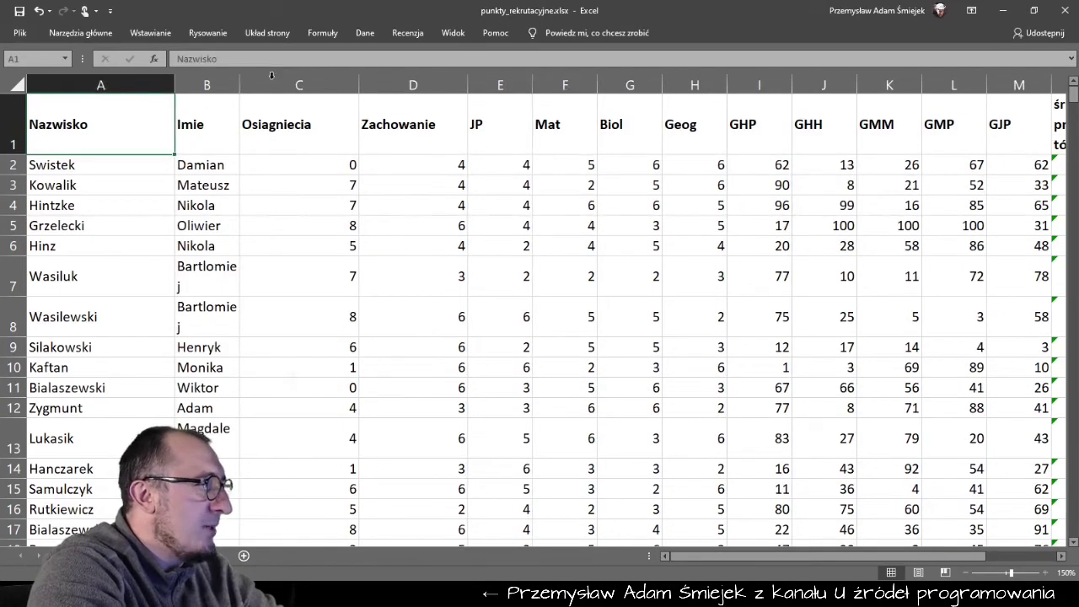
pyautogui.click(368, 35)
pyautogui.click(417, 68)
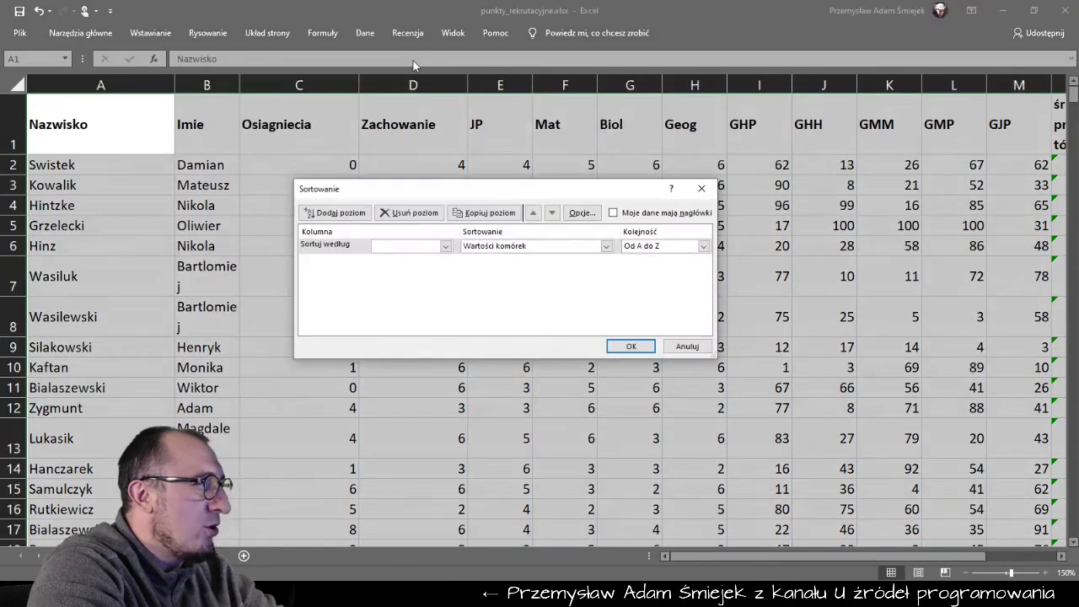
pyautogui.click(406, 247)
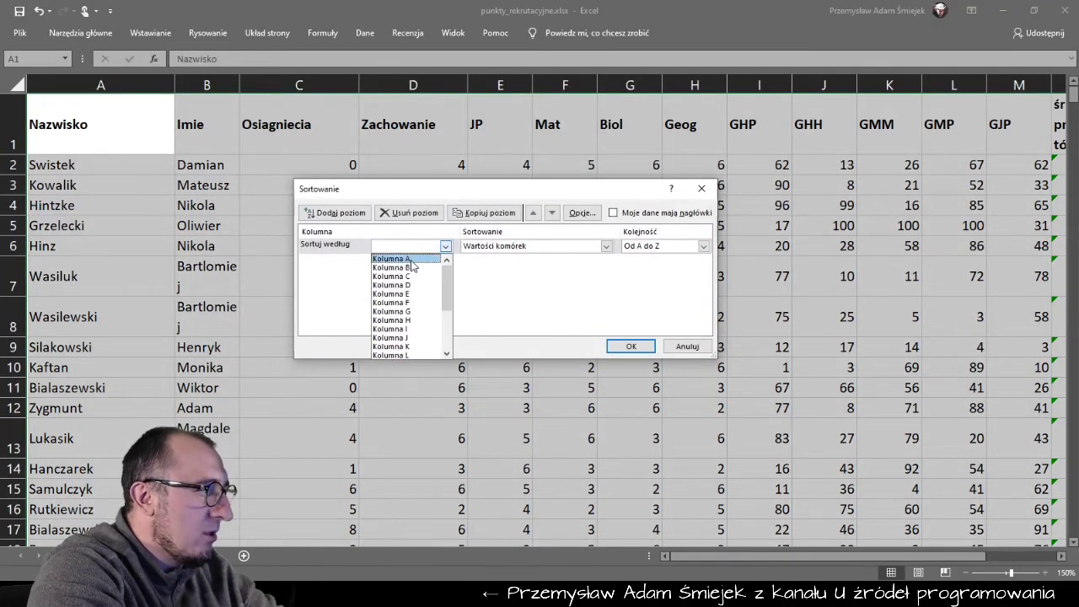
pyautogui.click(366, 226)
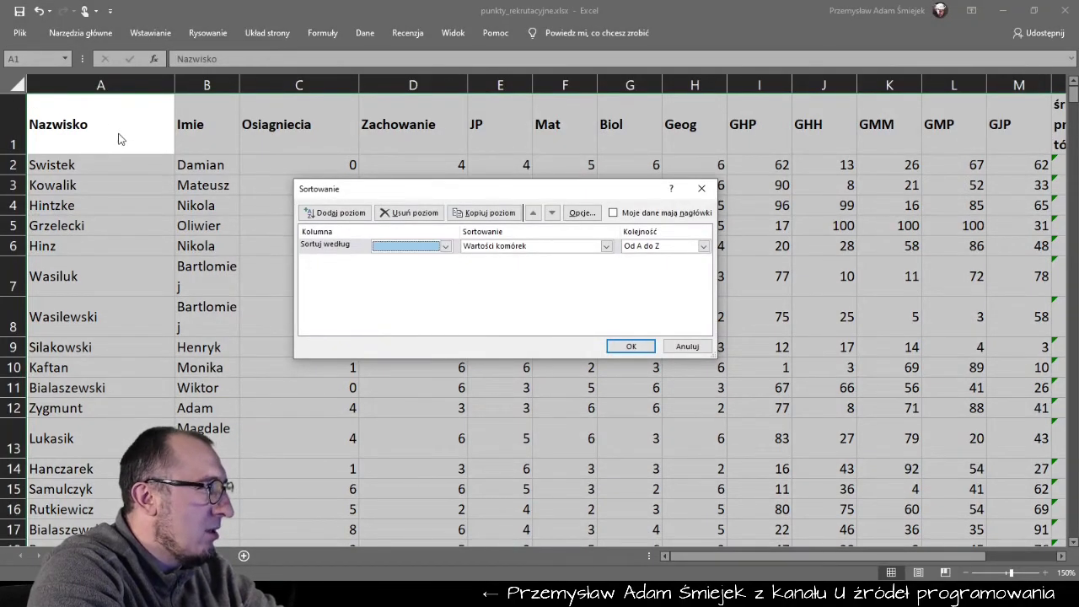
pyautogui.click(687, 345)
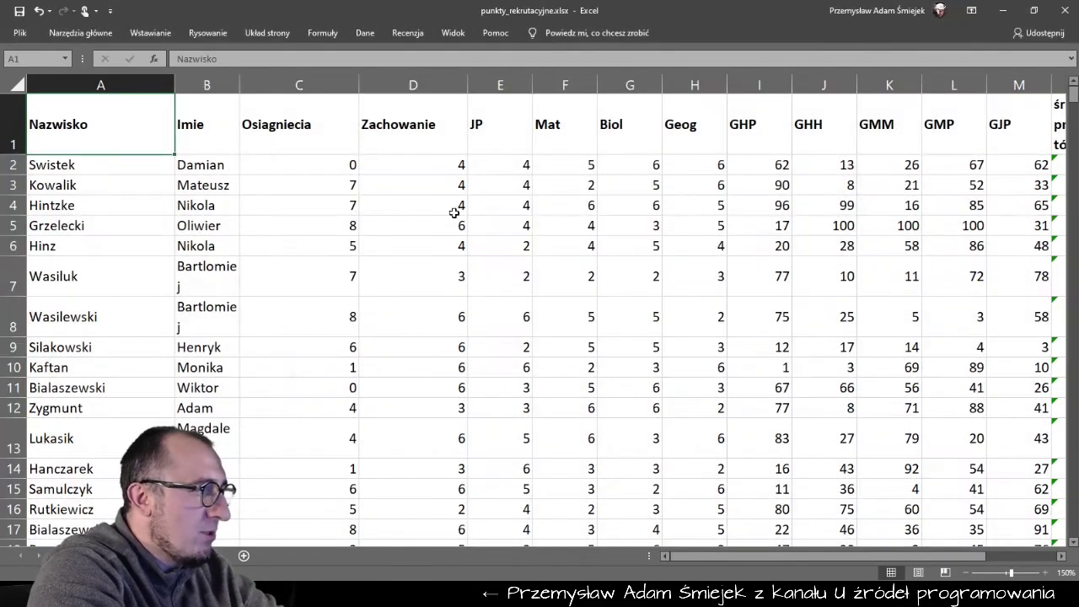
# Zoom out to survey the whole student table, then zoom back in to a readable size.
pyautogui.click(967, 574)
pyautogui.click(968, 574)
pyautogui.click(967, 573)
pyautogui.click(967, 574)
pyautogui.click(967, 574)
pyautogui.click(967, 574)
pyautogui.click(967, 574)
pyautogui.click(967, 574)
pyautogui.click(967, 573)
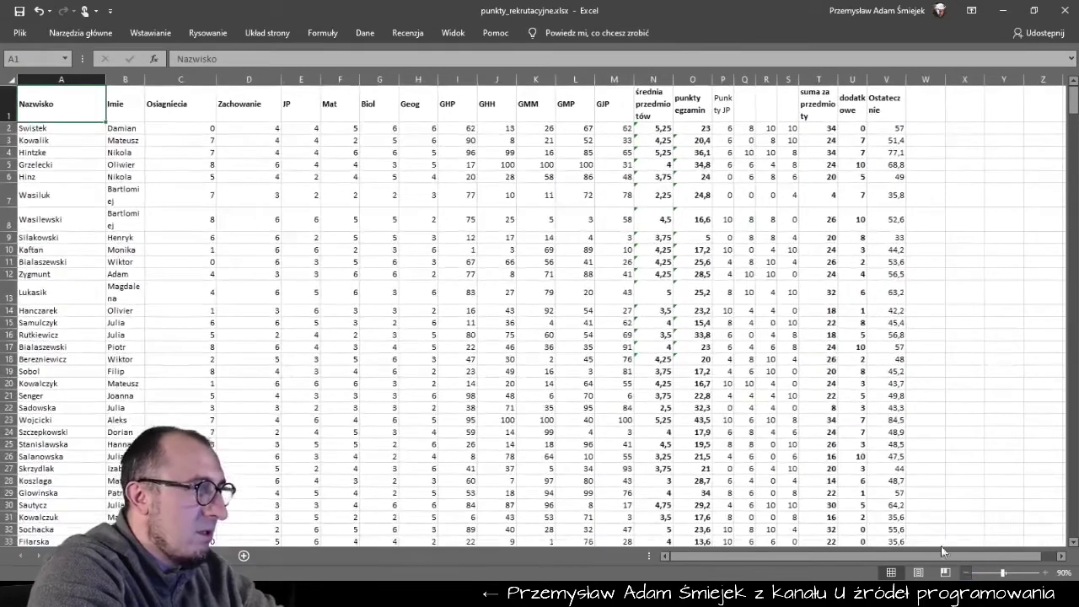
pyautogui.scroll(-2, 64, 103)
pyautogui.click(80, 103)
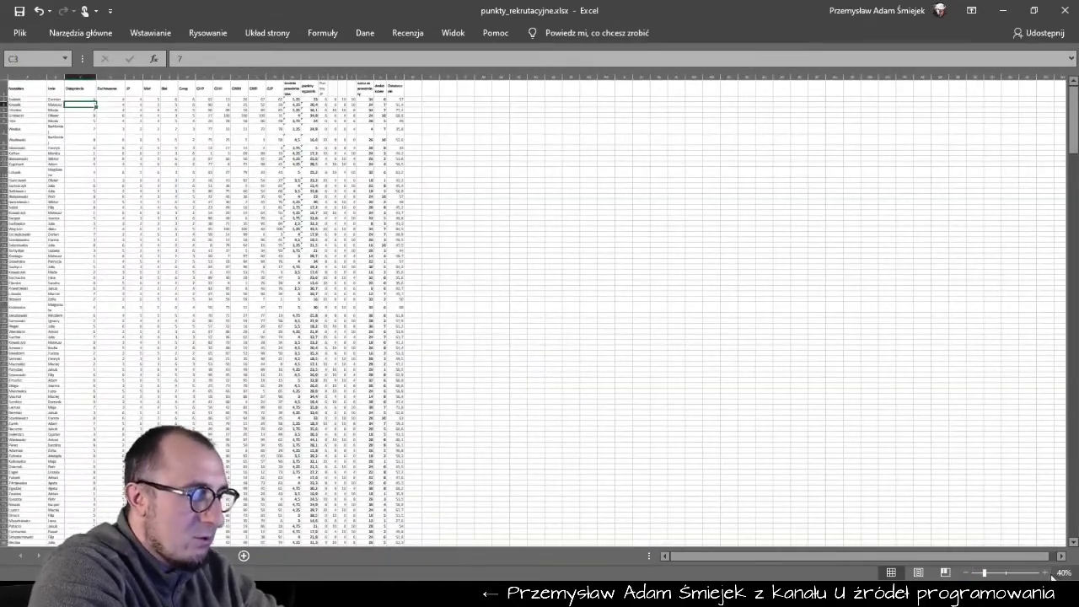
pyautogui.click(1046, 574)
pyautogui.click(1046, 574)
pyautogui.click(1046, 573)
pyautogui.click(1046, 573)
pyautogui.click(1047, 574)
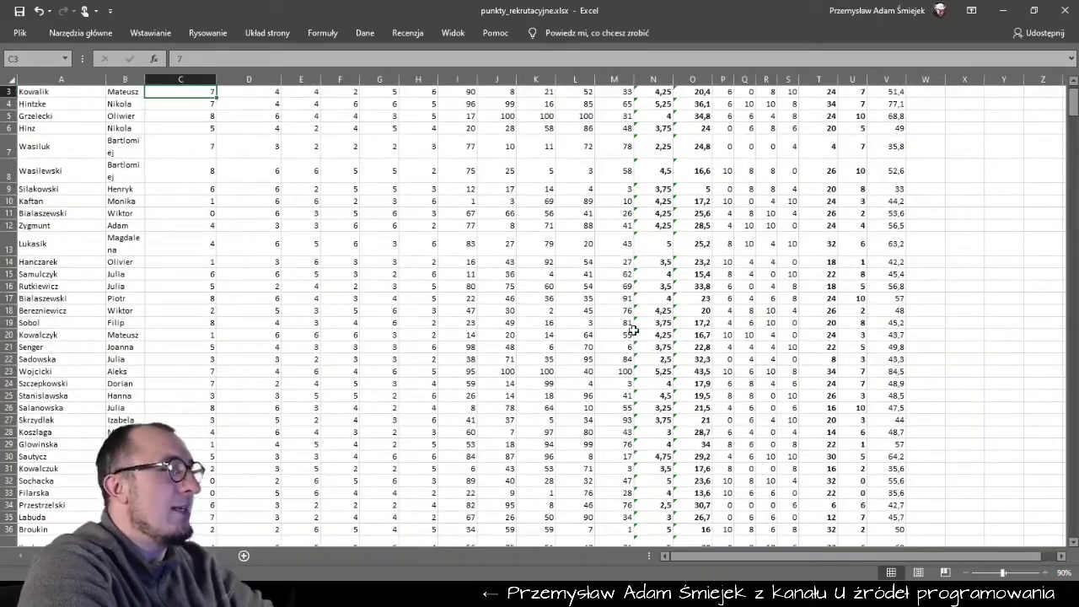
pyautogui.scroll(1, 628, 317)
# Sort the table A to Z by Nazwisko with 'Moje dane mają nagłówki' ticked.
pyautogui.click(75, 99)
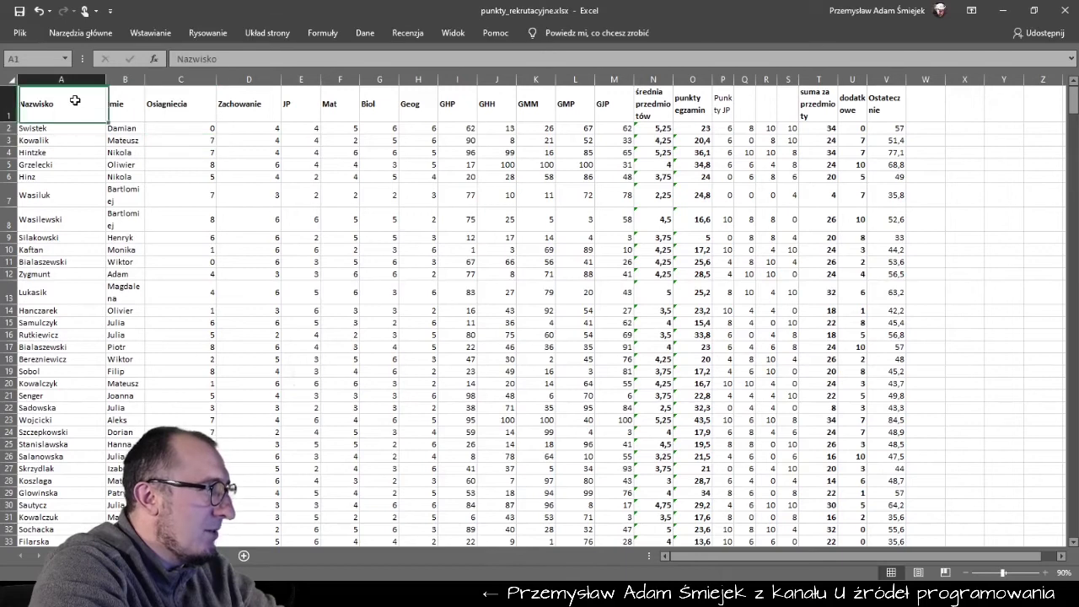
pyautogui.click(364, 32)
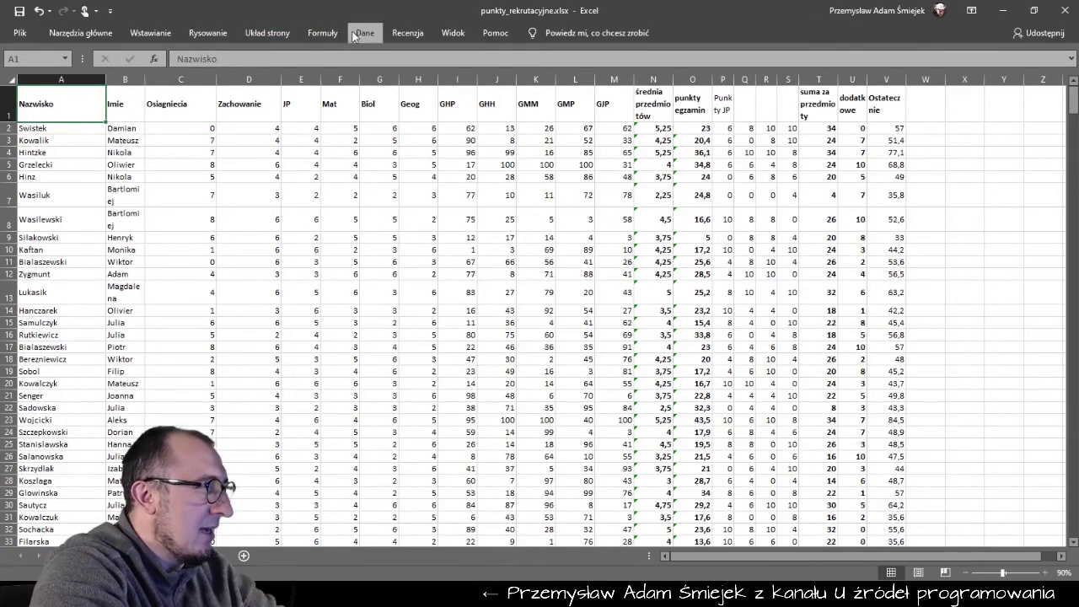
pyautogui.click(434, 54)
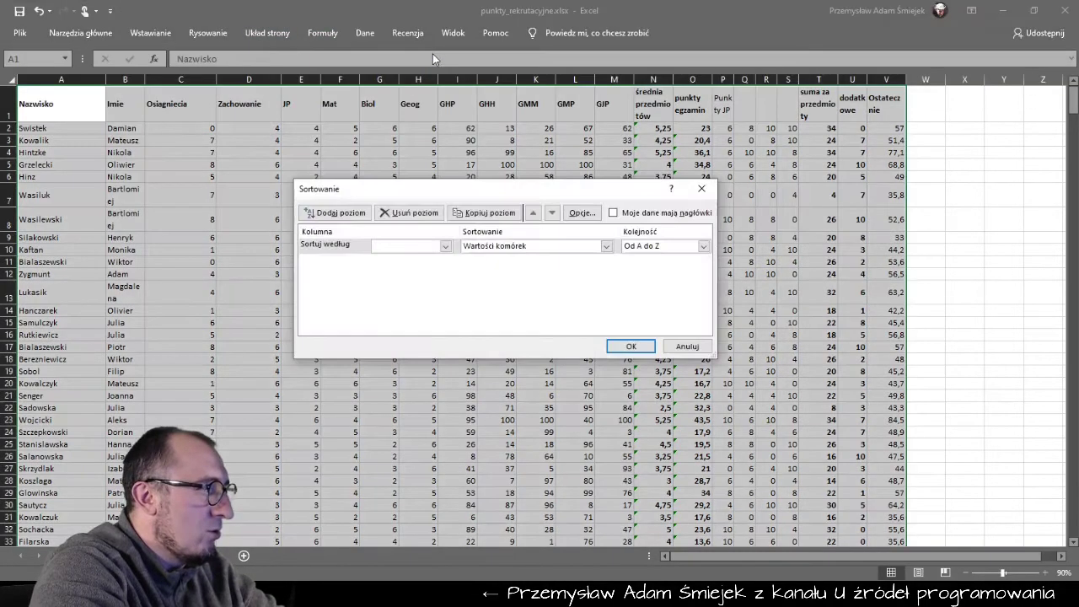
pyautogui.click(417, 246)
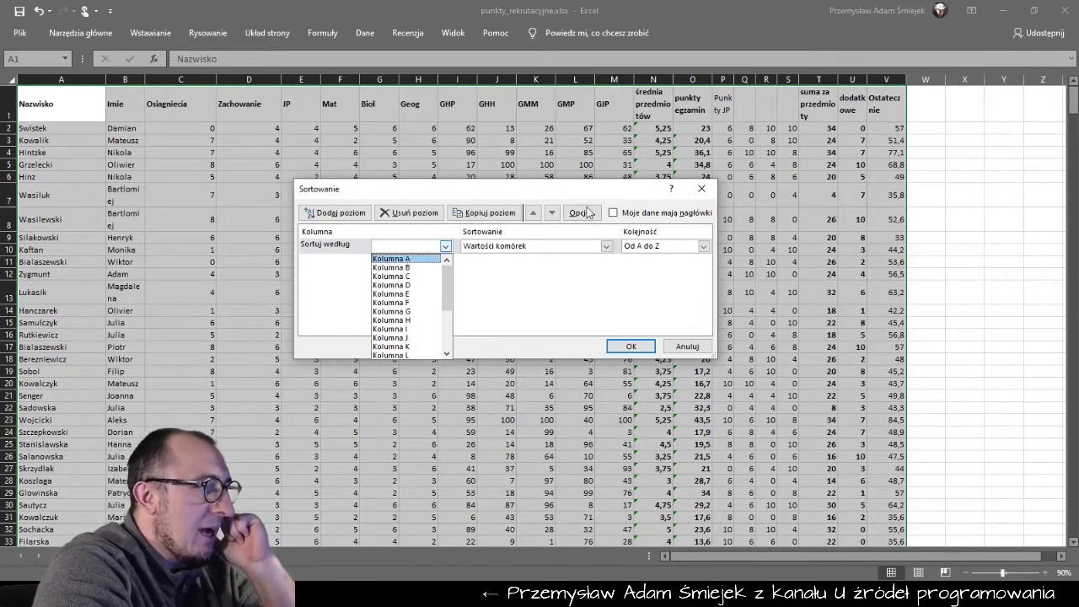
pyautogui.click(613, 214)
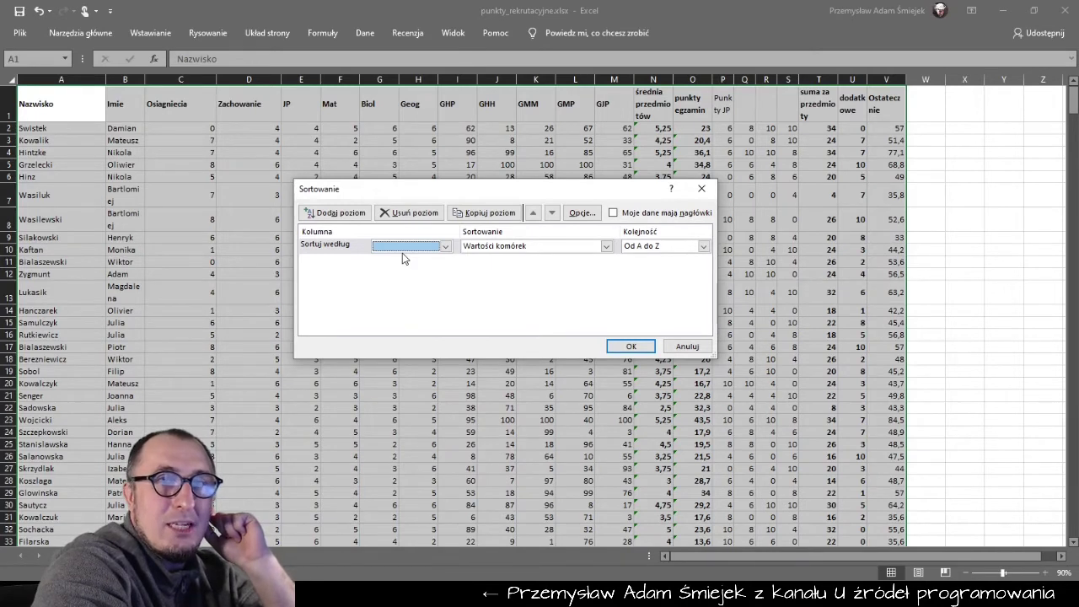
pyautogui.click(613, 212)
pyautogui.click(445, 246)
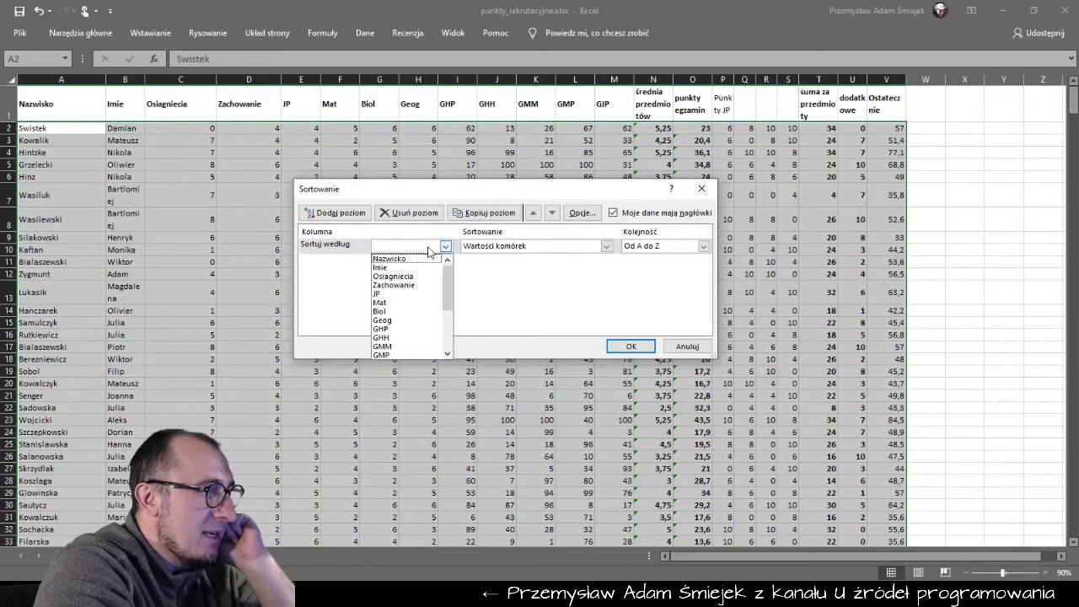
pyautogui.click(418, 259)
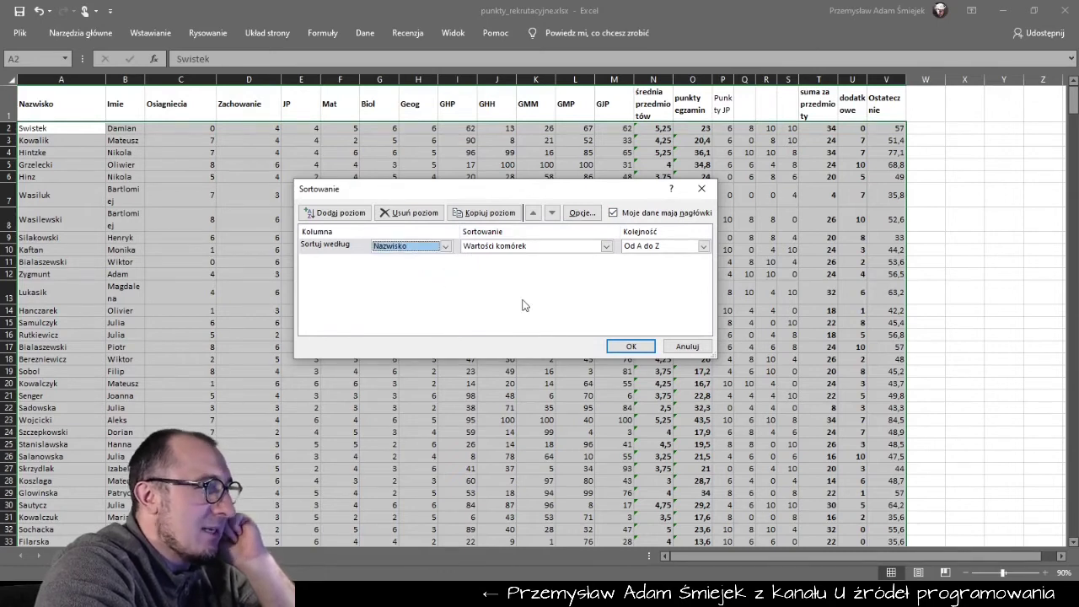
pyautogui.click(631, 346)
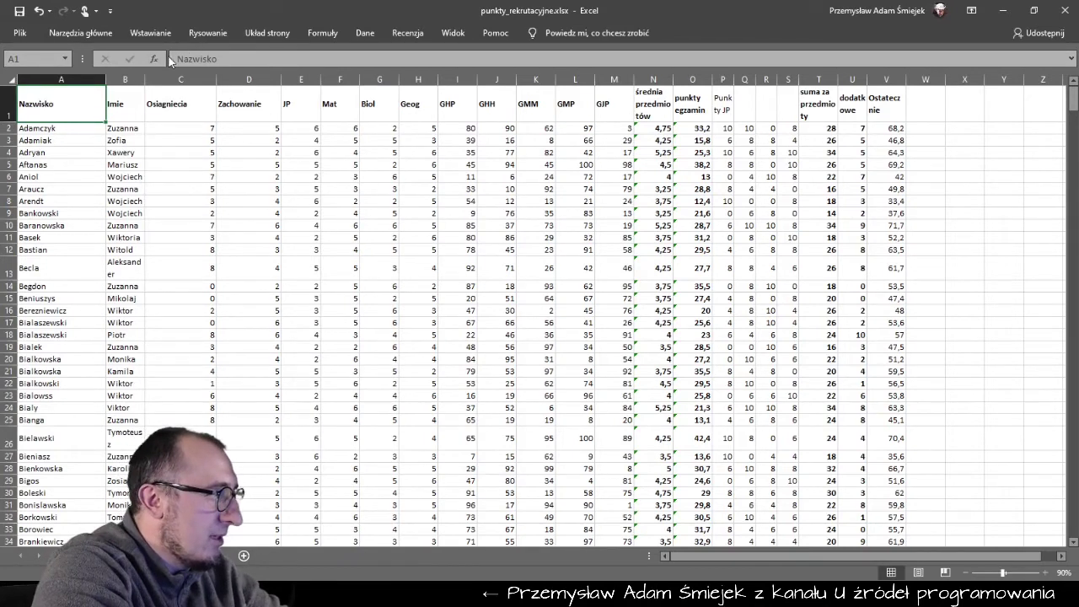
# Sort the table by Ostatecznie from largest to smallest, putting 84,6 at the top.
pyautogui.click(363, 34)
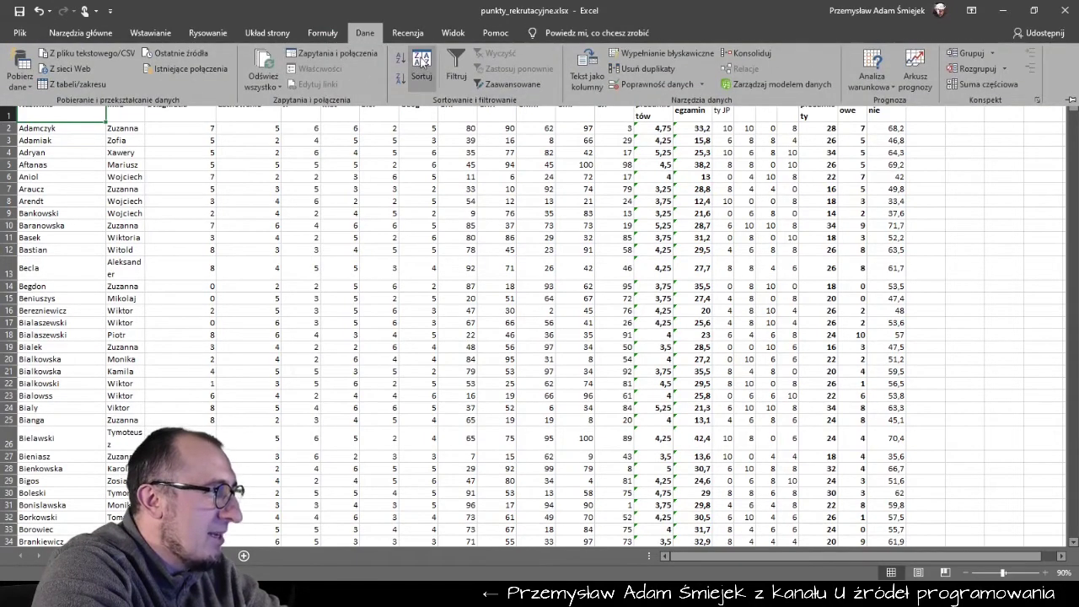
pyautogui.click(423, 68)
pyautogui.click(411, 248)
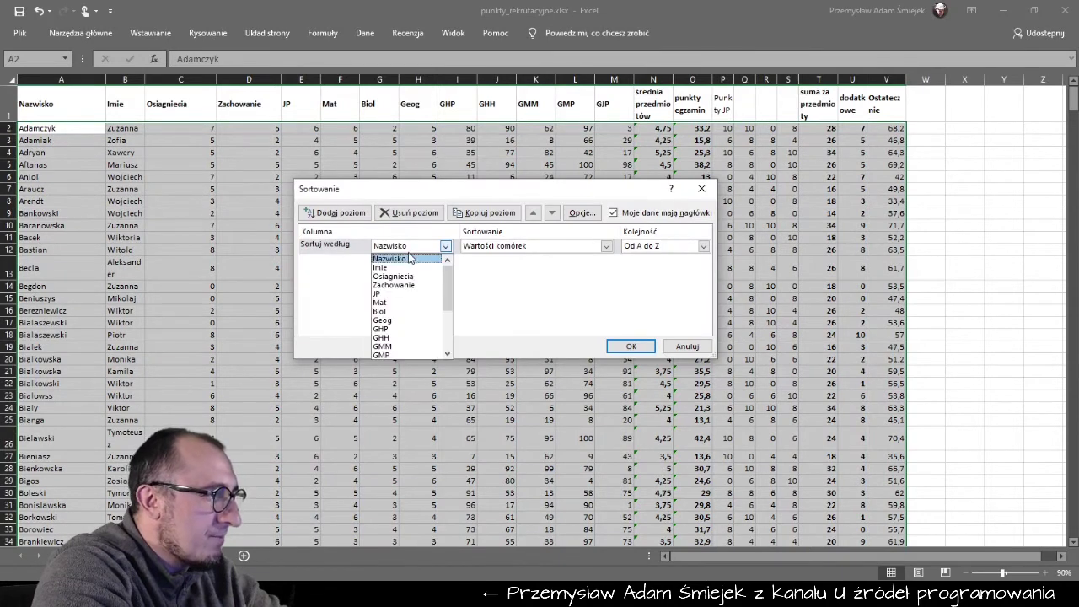
pyautogui.scroll(-2, 413, 303)
pyautogui.scroll(-1, 413, 320)
pyautogui.scroll(-1, 411, 345)
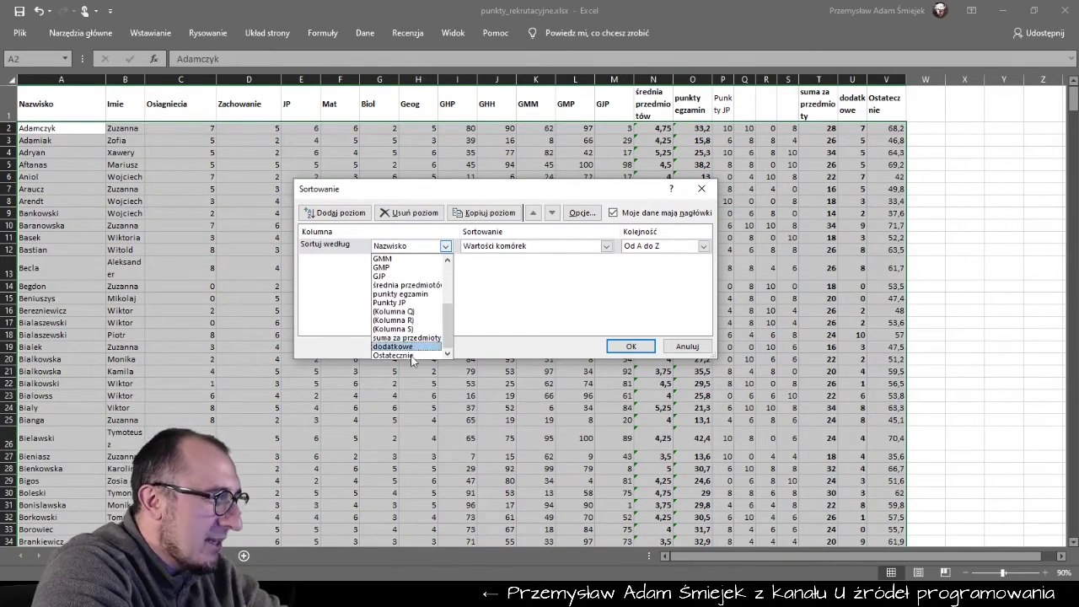
pyautogui.click(409, 356)
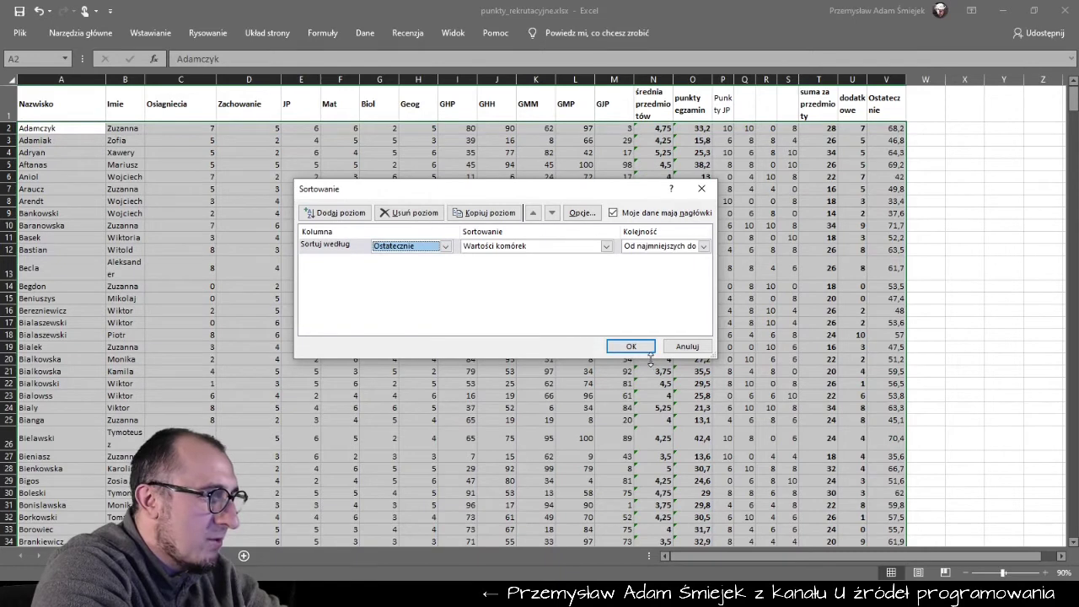
pyautogui.click(662, 247)
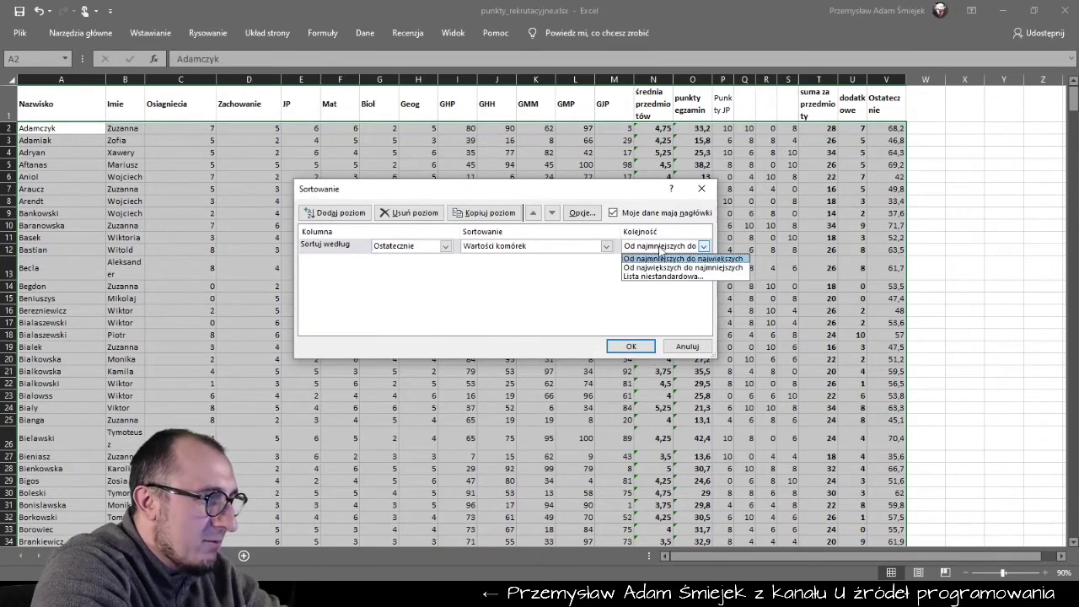
pyautogui.click(662, 268)
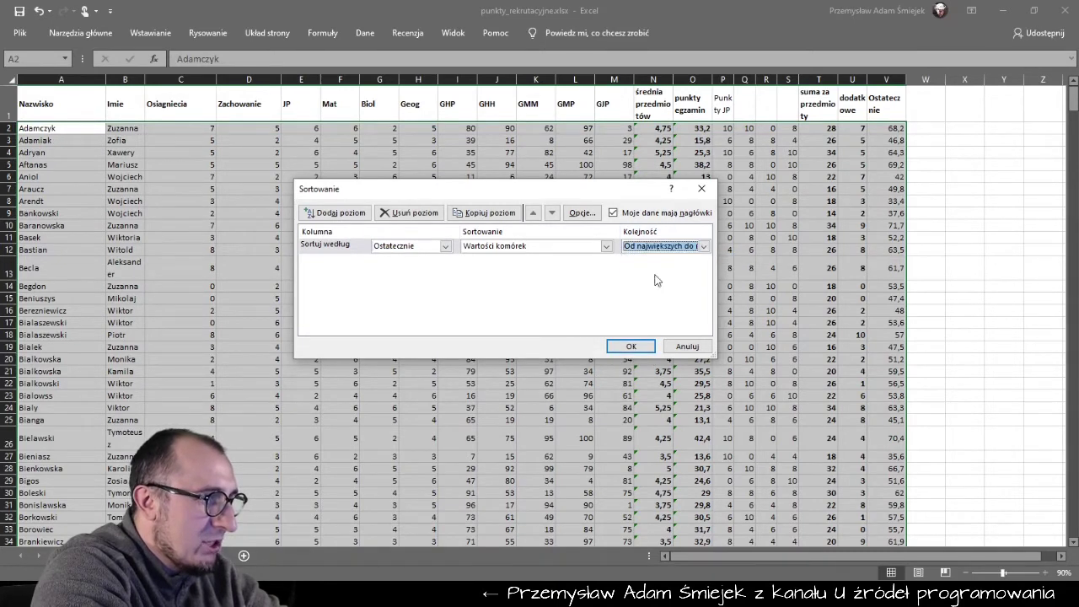
pyautogui.click(628, 347)
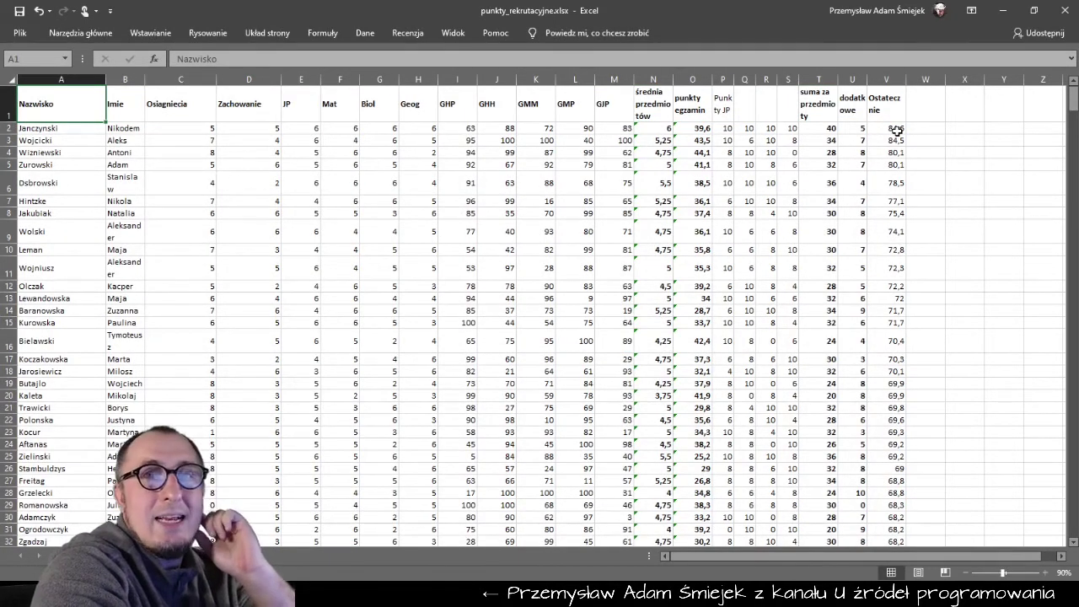
pyautogui.moveTo(893, 126); pyautogui.dragTo(889, 142)
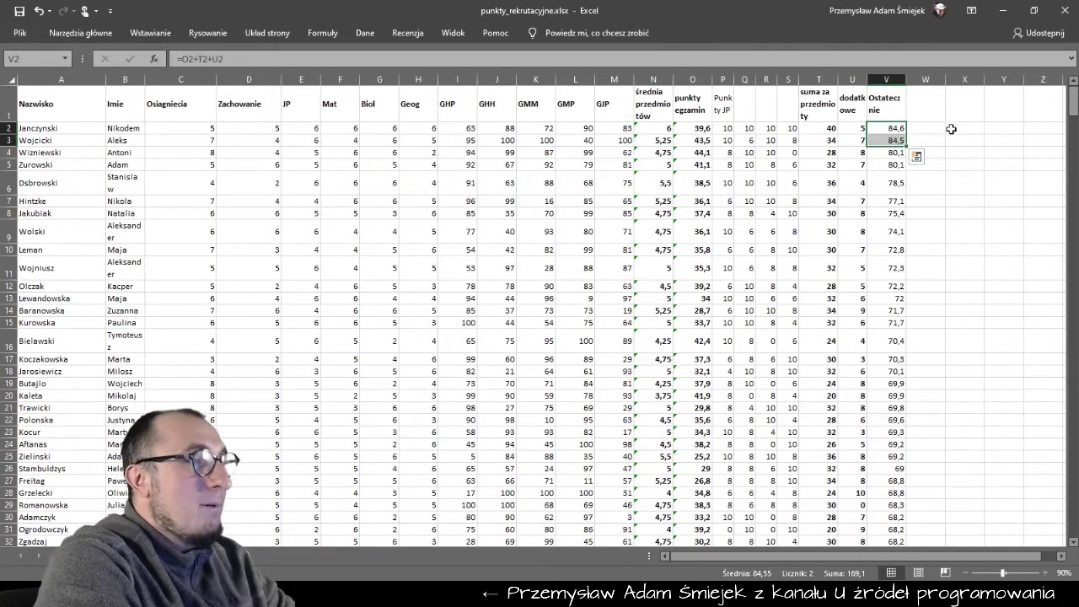
pyautogui.click(931, 129)
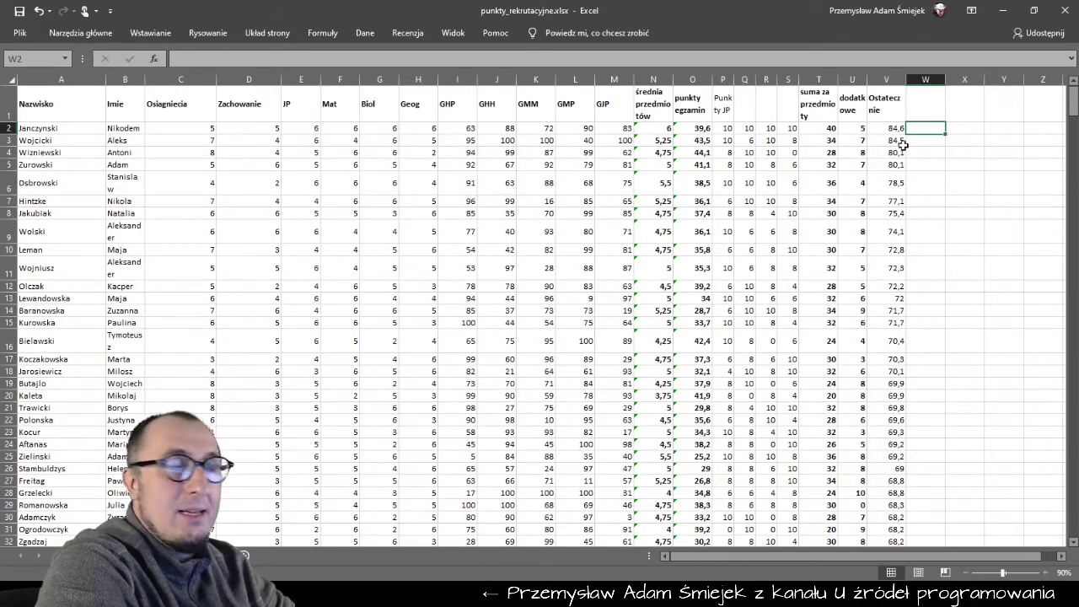
pyautogui.moveTo(891, 129); pyautogui.dragTo(892, 155)
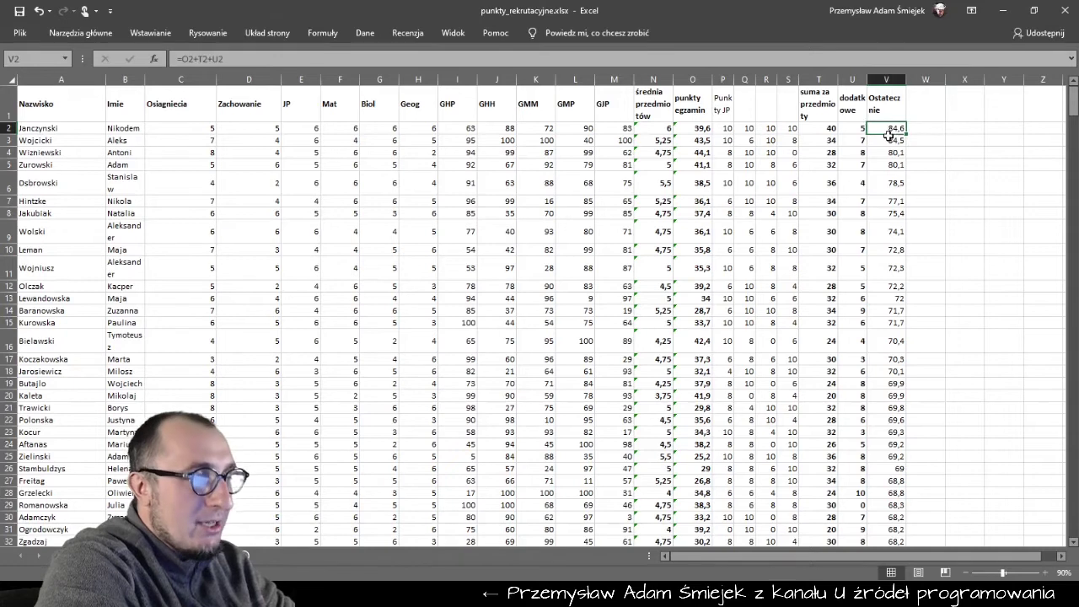
pyautogui.click(891, 182)
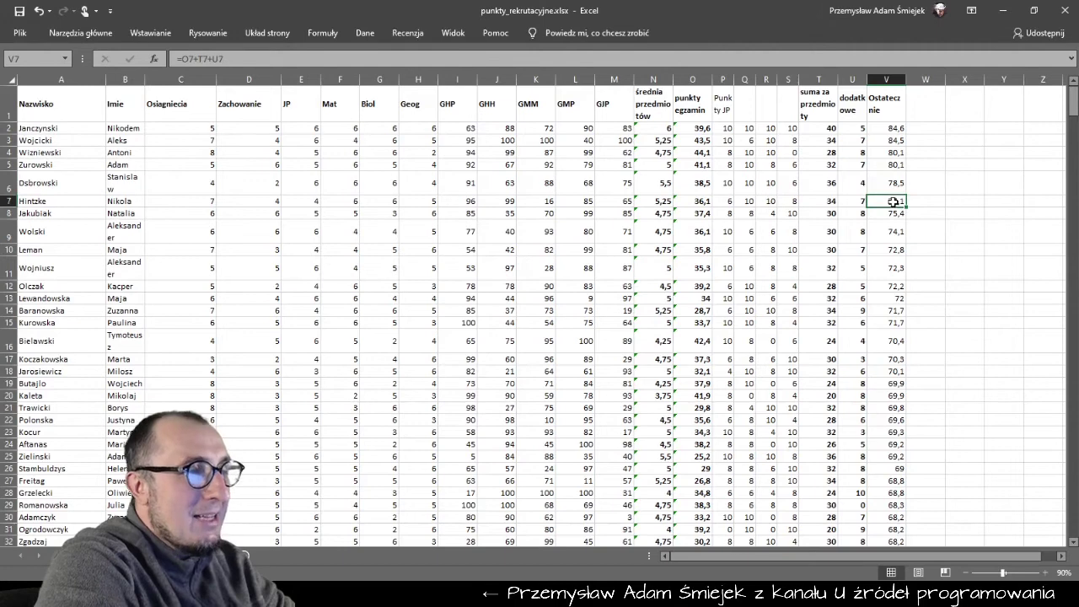
pyautogui.click(894, 127)
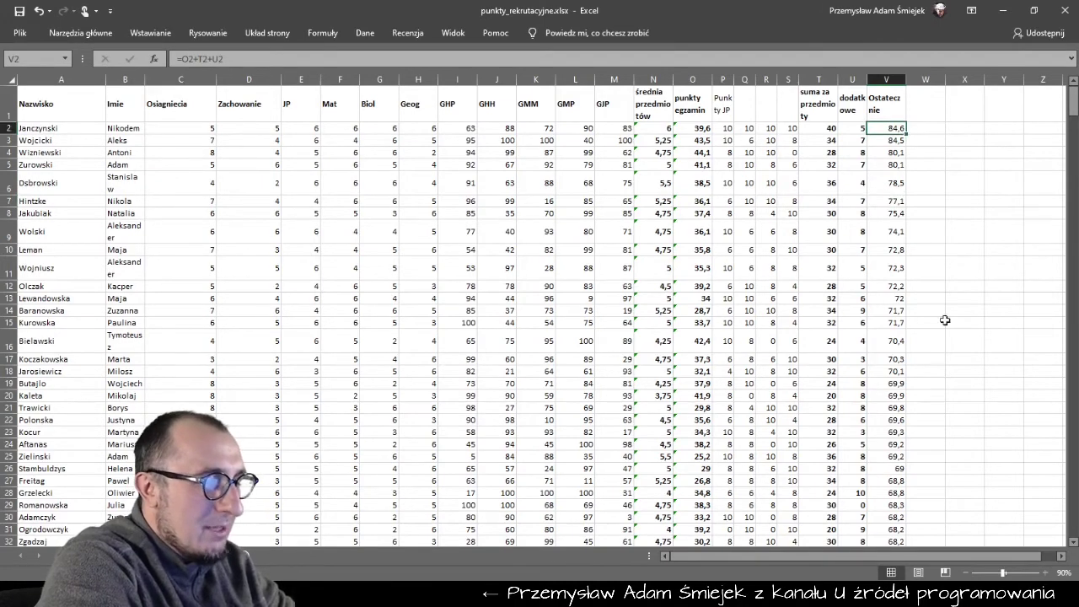
pyautogui.click(1050, 570)
pyautogui.click(1051, 570)
pyautogui.click(1051, 570)
pyautogui.click(1051, 570)
pyautogui.click(1050, 570)
pyautogui.click(1051, 570)
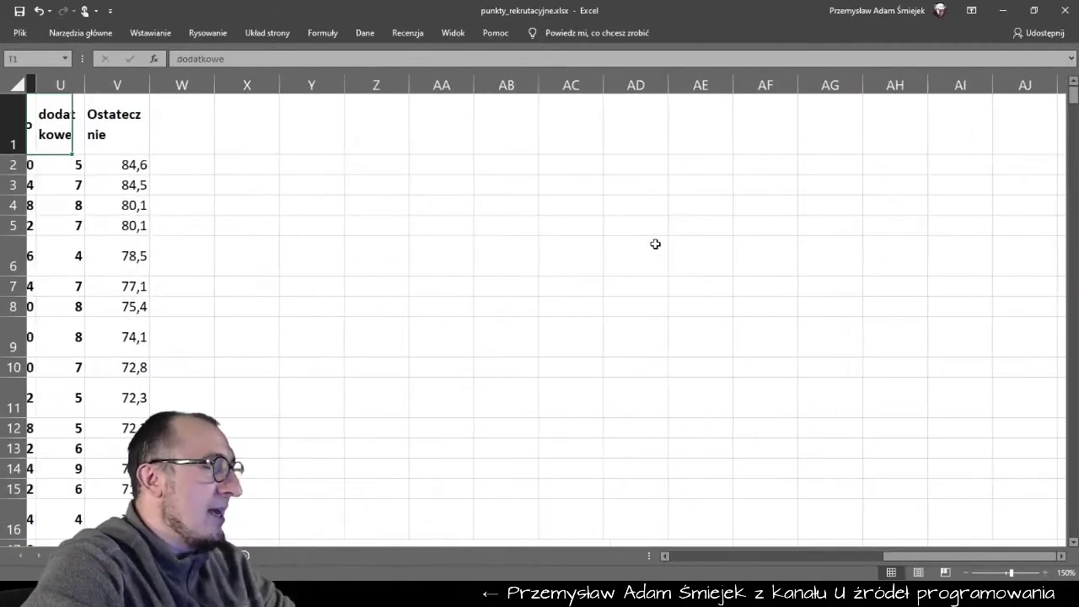
# Type trial counts 1, 1, 2, 2, 1, 1 down column W starting at W2.
pyautogui.click(379, 163)
pyautogui.write('1')
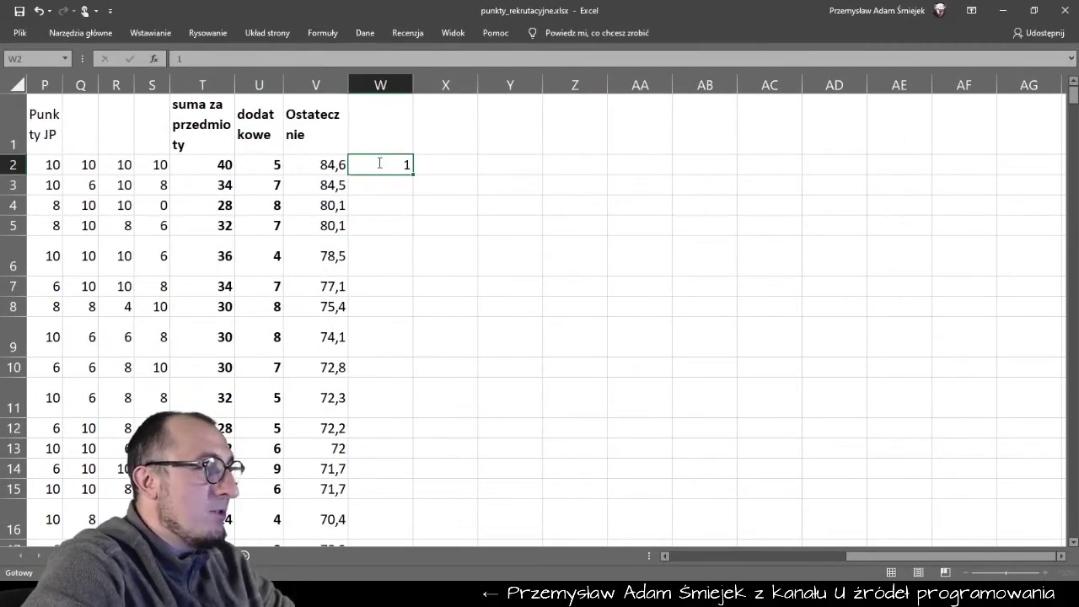
pyautogui.press('Return')
pyautogui.write('1')
pyautogui.press('Return')
pyautogui.write('2')
pyautogui.press('Return')
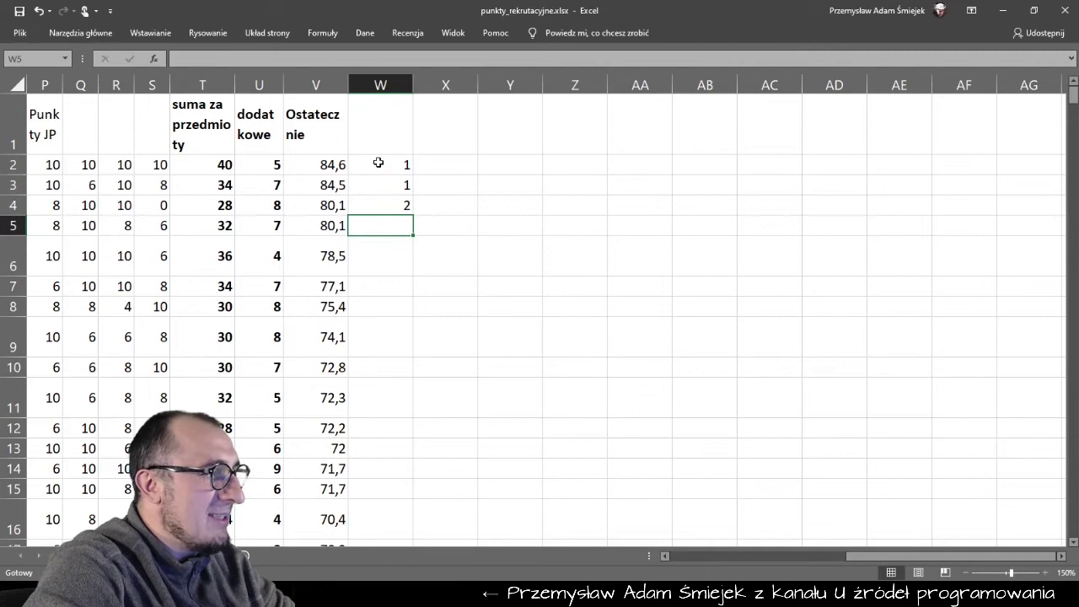
pyautogui.write('2')
pyautogui.press('Return')
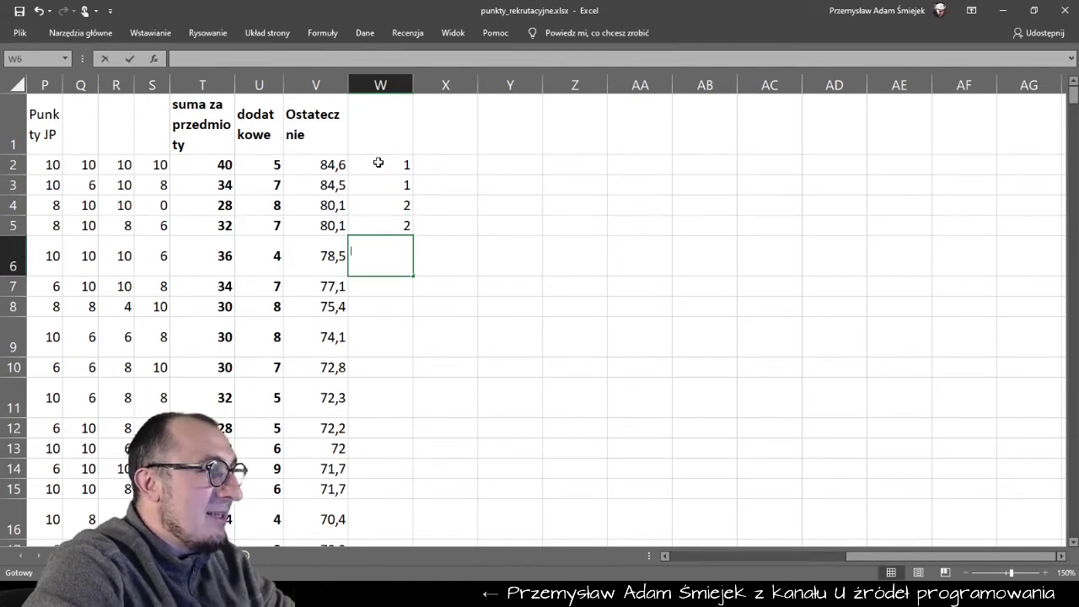
pyautogui.write('1')
pyautogui.press('Return')
pyautogui.press('Return')
pyautogui.write('1')
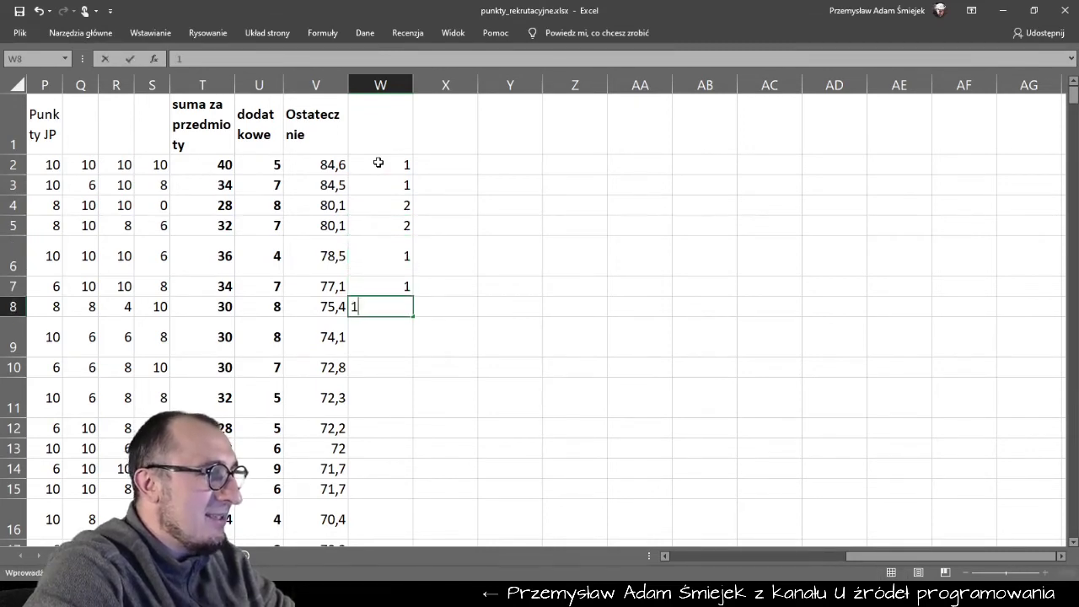
pyautogui.press('Return')
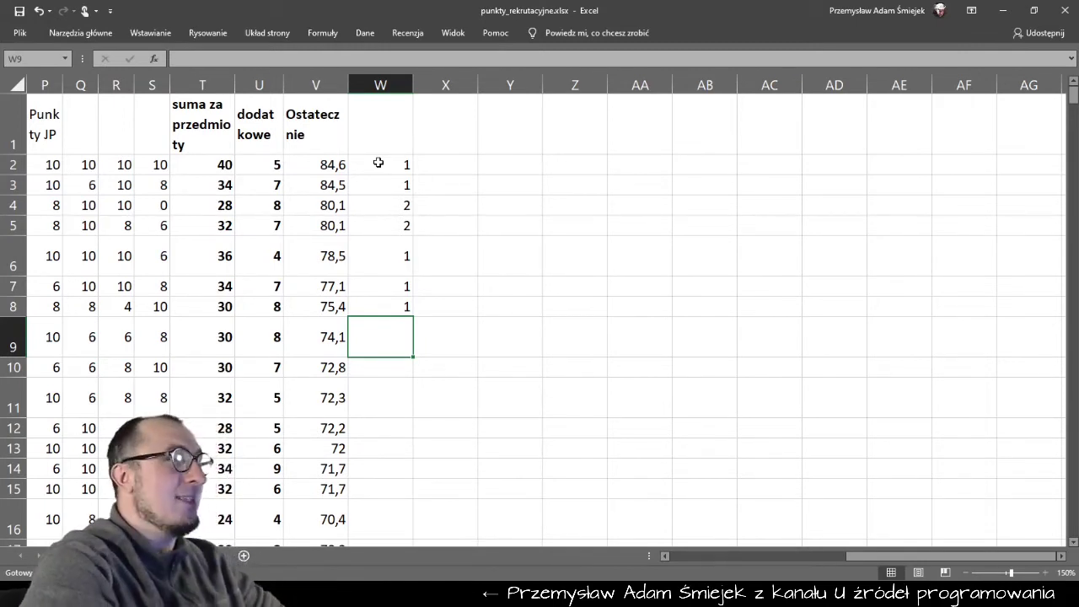
# Re-enter 1 in W2, then delete the hand-typed counts from W2:W10.
pyautogui.moveTo(379, 163); pyautogui.dragTo(382, 311)
pyautogui.press('BackSpace')
pyautogui.write('1')
pyautogui.press('Return')
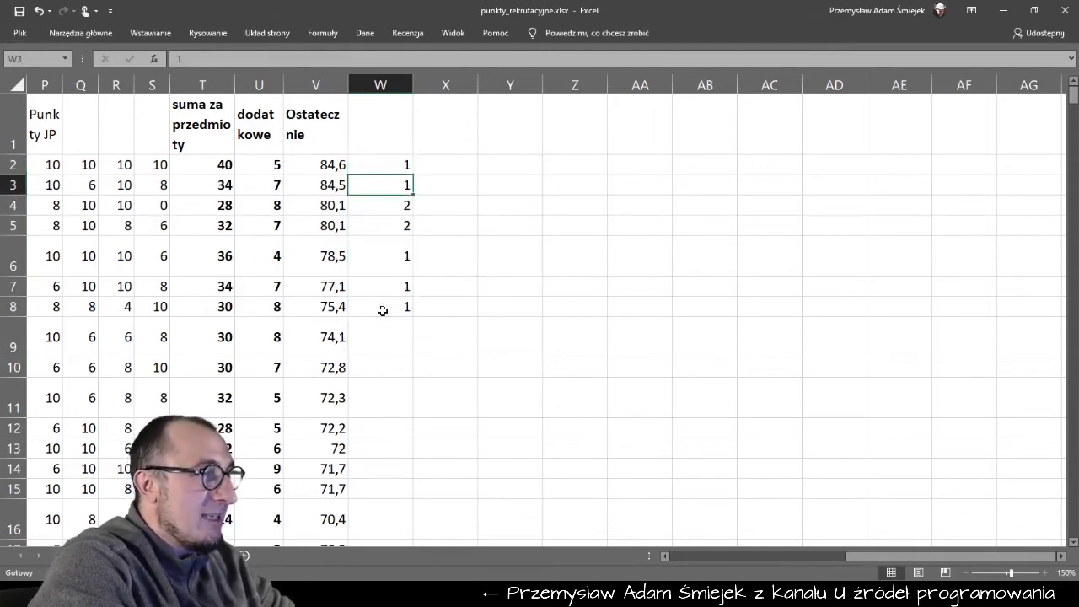
pyautogui.moveTo(383, 311); pyautogui.dragTo(381, 368)
pyautogui.press('Delete')
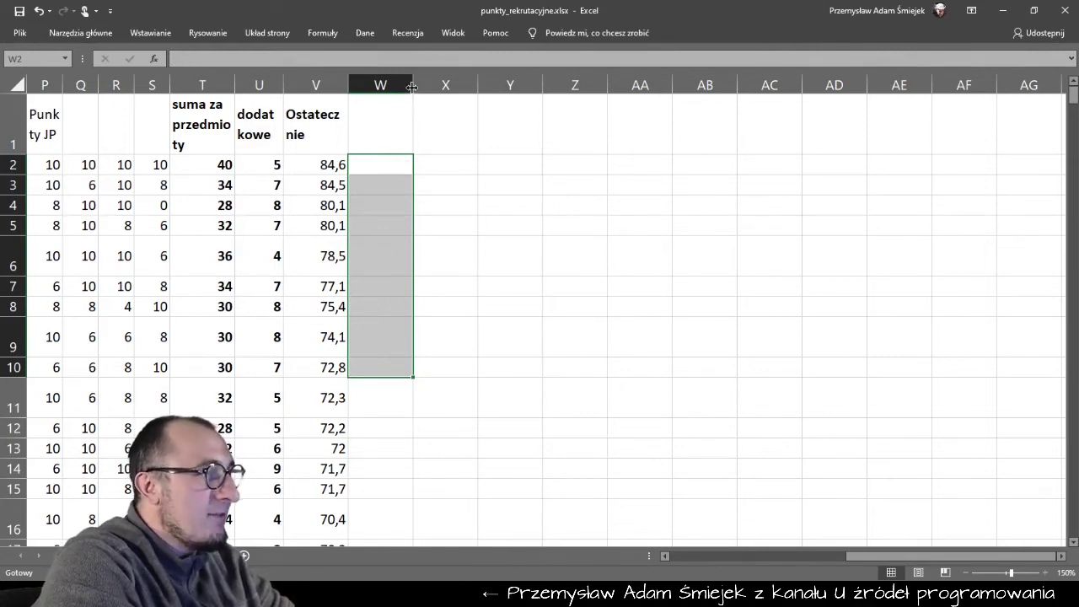
# Widen column W and begin a LICZ.JEŻELI formula in W2 over the final scores.
pyautogui.moveTo(412, 87); pyautogui.dragTo(601, 87)
pyautogui.click(415, 163)
pyautogui.write('=licz')
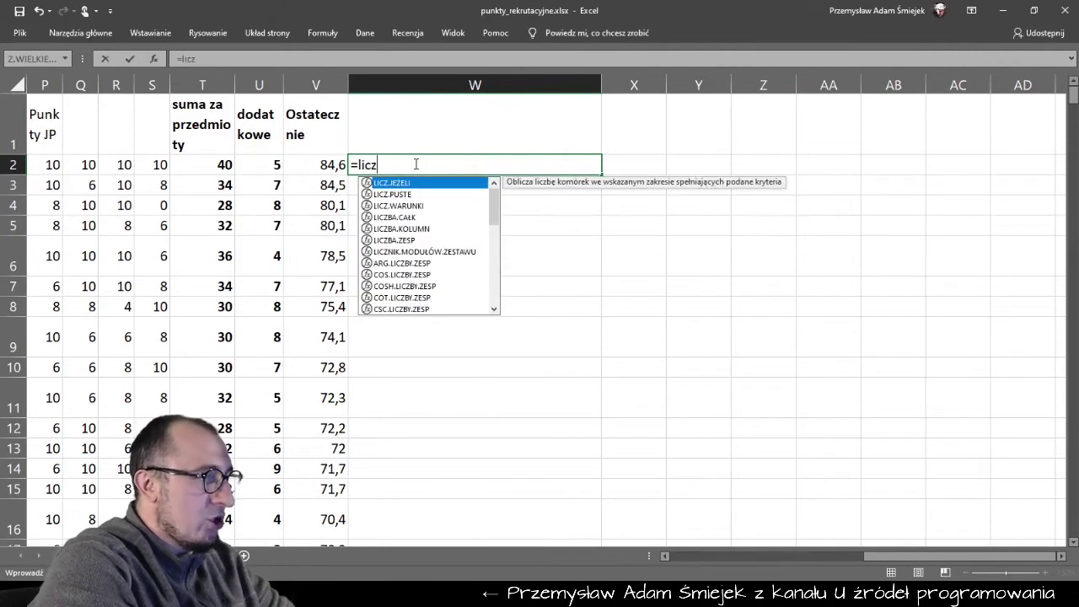
pyautogui.write('.')
pyautogui.press('Return')
pyautogui.doubleClick(419, 166)
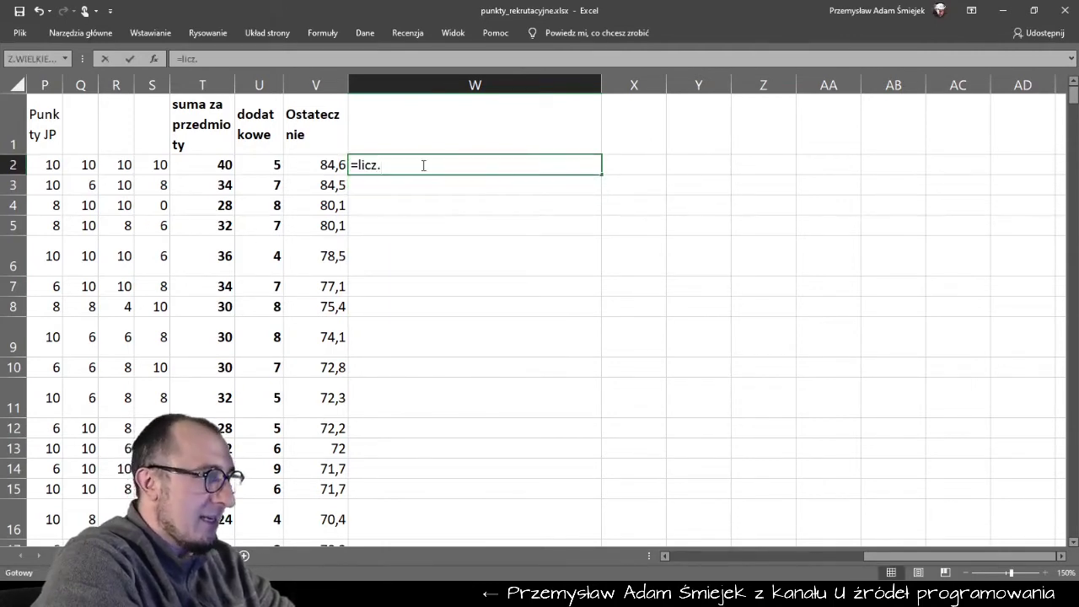
pyautogui.write('je')
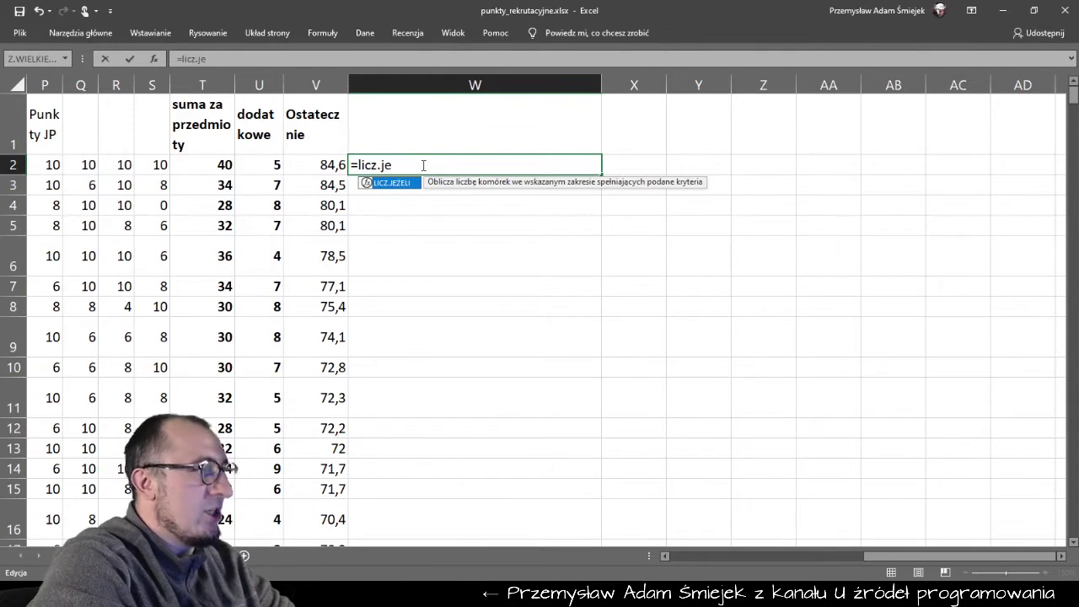
pyautogui.press('Tab')
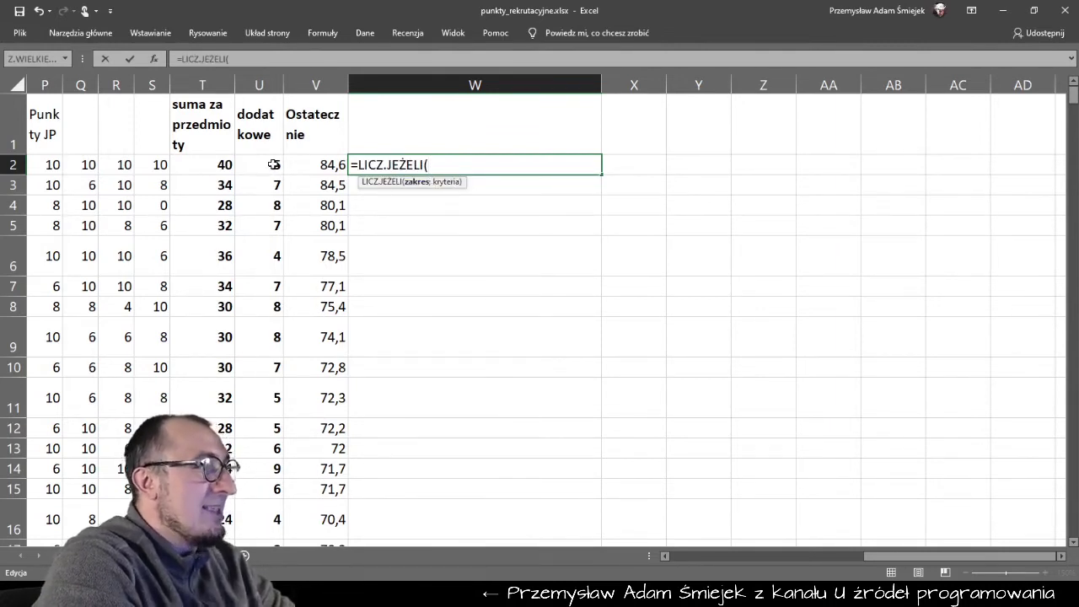
pyautogui.moveTo(312, 170)
pyautogui.mouseDown()
pyautogui.moveTo(320, 570)
pyautogui.moveTo(325, 423)
pyautogui.mouseUp()
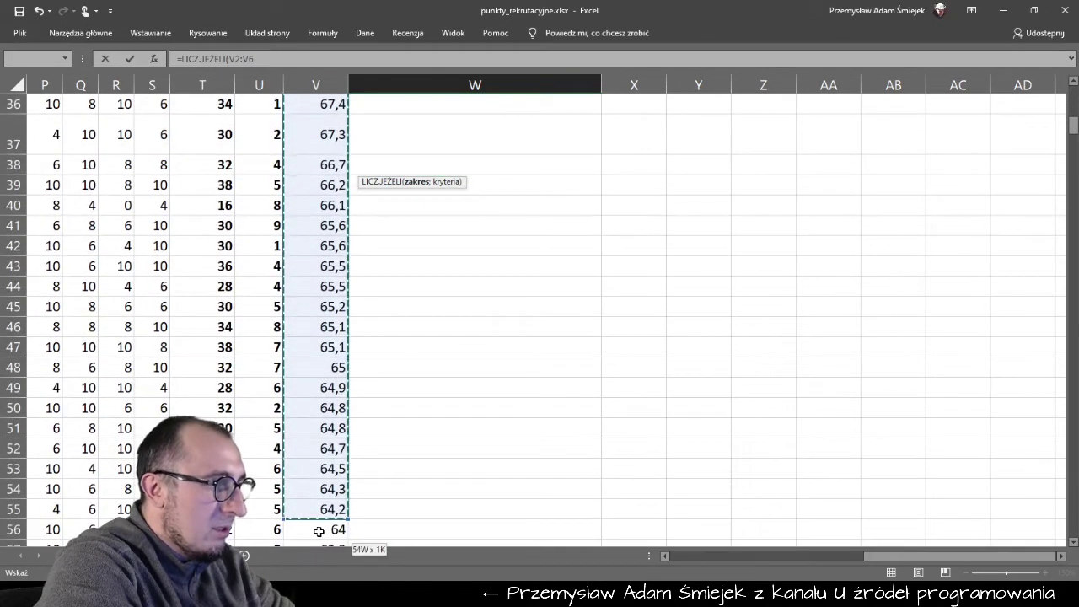
pyautogui.scroll(-3, 326, 423)
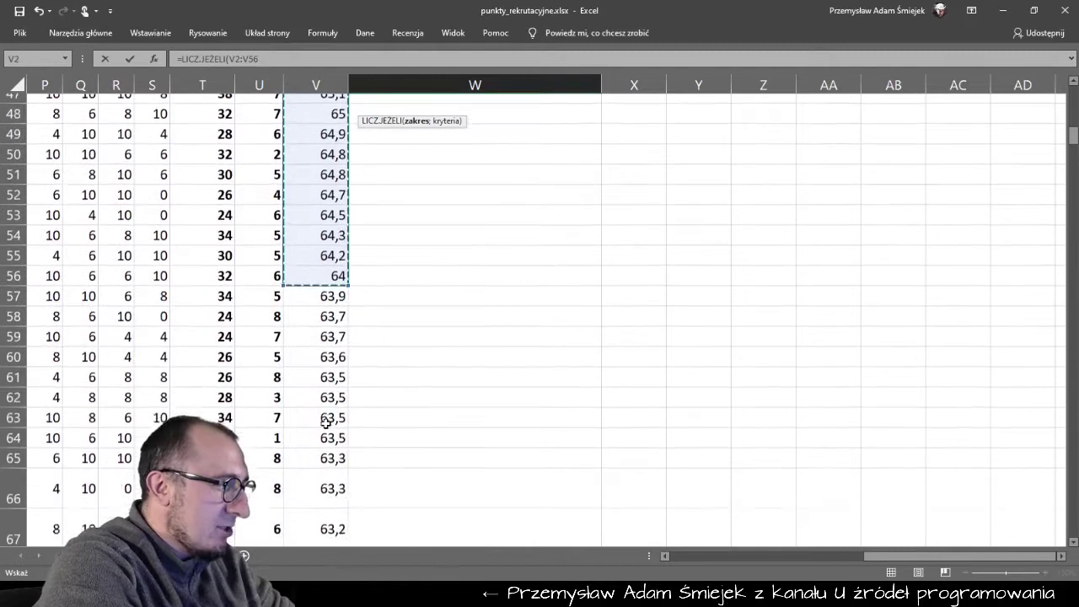
pyautogui.press('Return')
# Confirm the final scores in column V end at row 515, then return to W2.
pyautogui.click(327, 407)
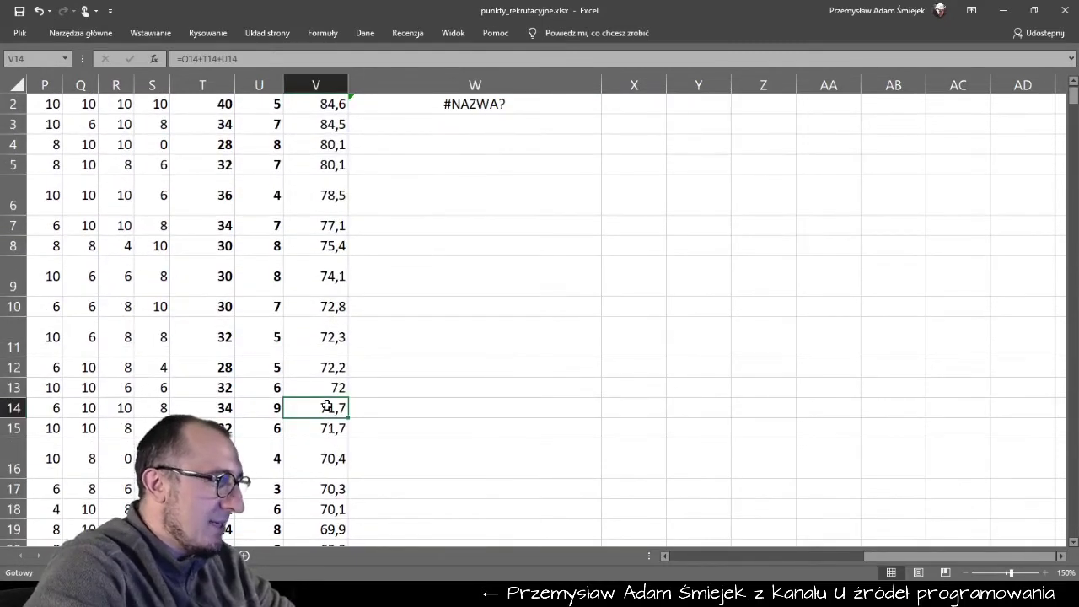
pyautogui.hotkey('ctrl', 'Down')
pyautogui.hotkey('ctrl', 'Down')
pyautogui.hotkey('ctrl', 'Up')
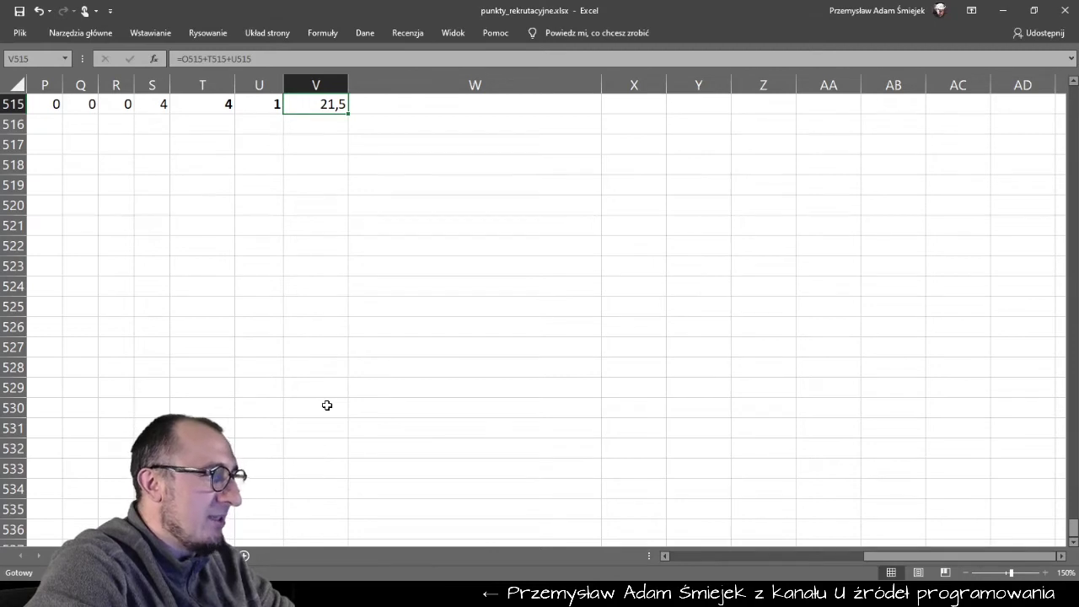
pyautogui.hotkey('ctrl', 'Up')
pyautogui.press('Down')
pyautogui.press('Right')
# Enter =LICZ.JEŻELI(V2:V515;V2) in W2.
pyautogui.write('=licz.')
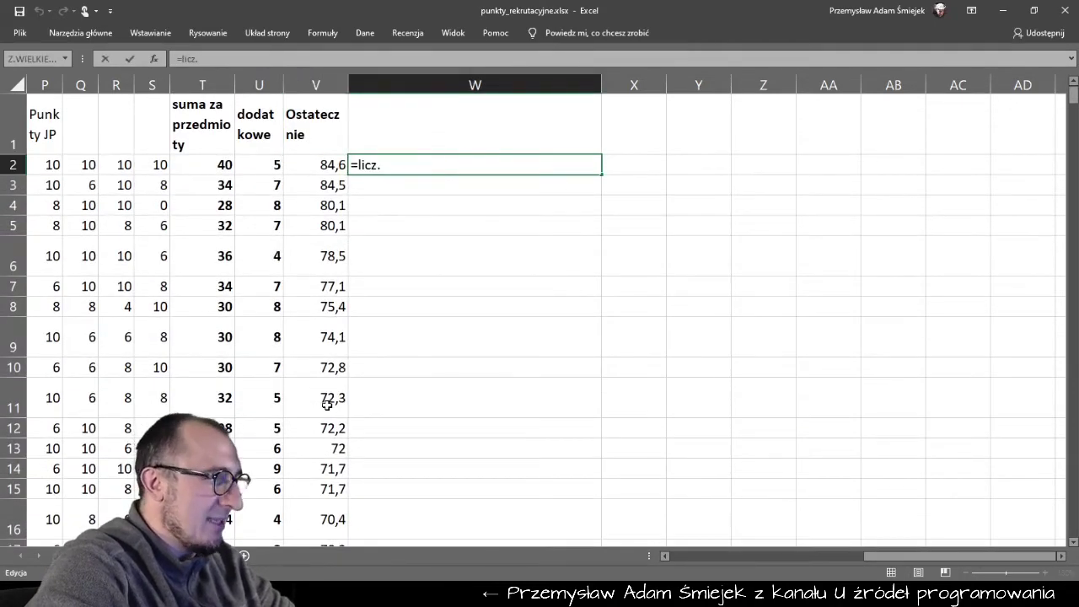
pyautogui.write('je')
pyautogui.press('Tab')
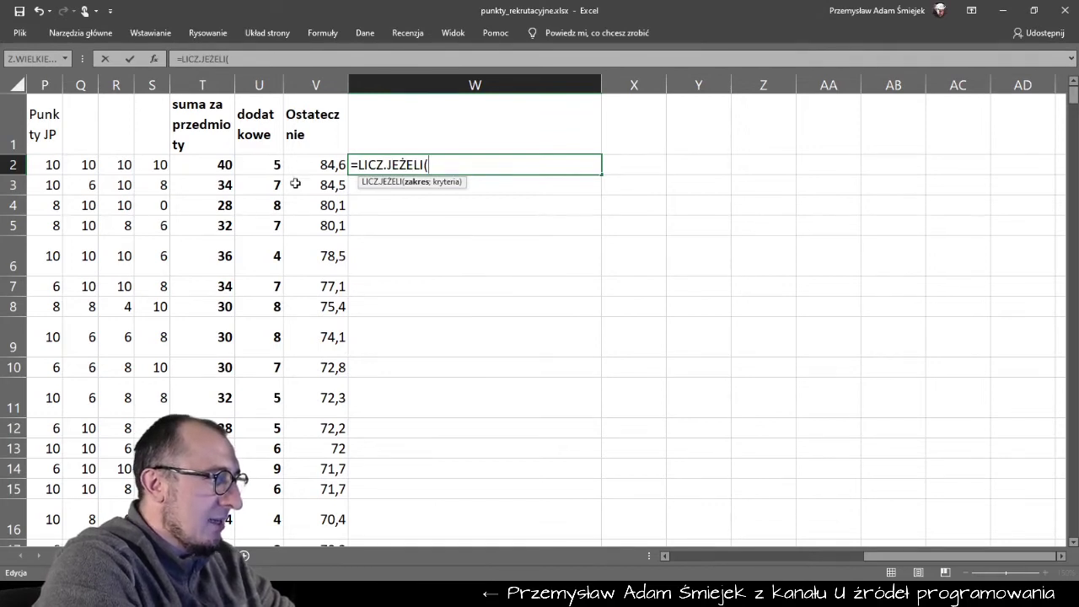
pyautogui.click(333, 163)
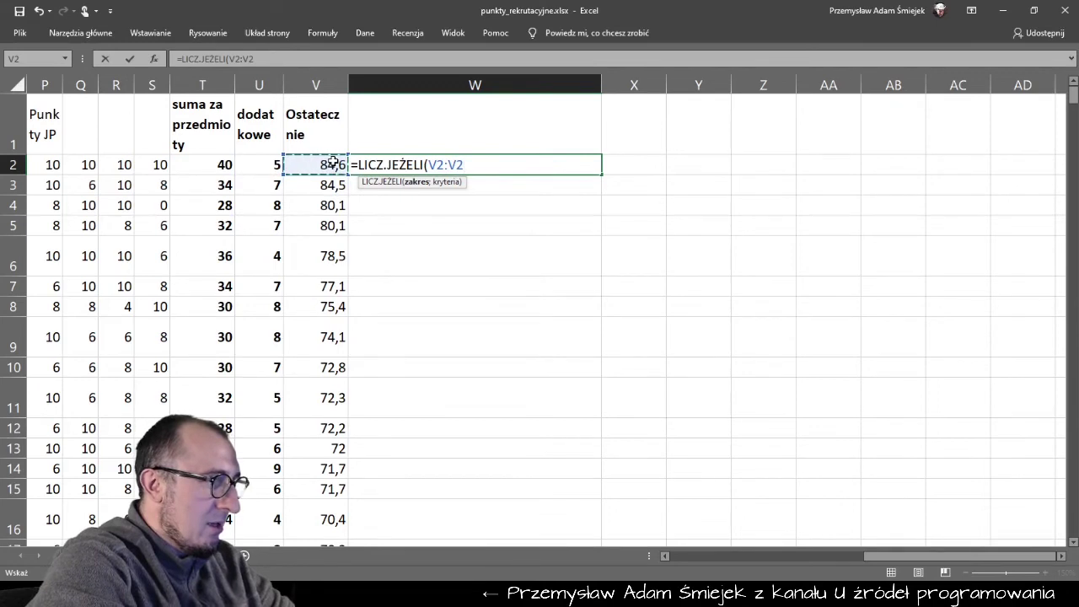
pyautogui.press('BackSpace')
pyautogui.write('515')
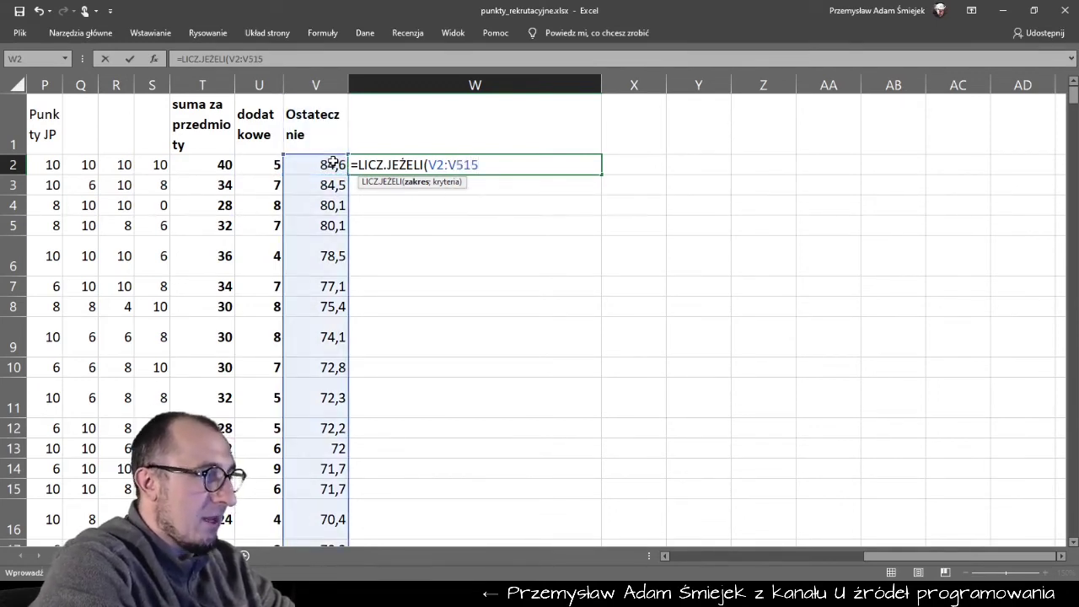
pyautogui.write(';')
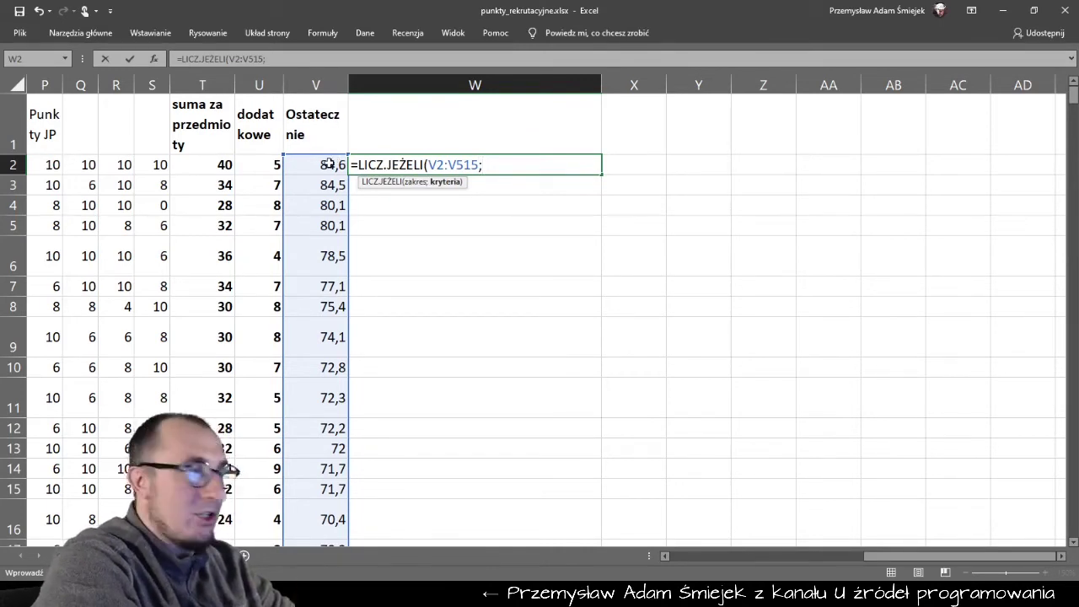
pyautogui.click(314, 163)
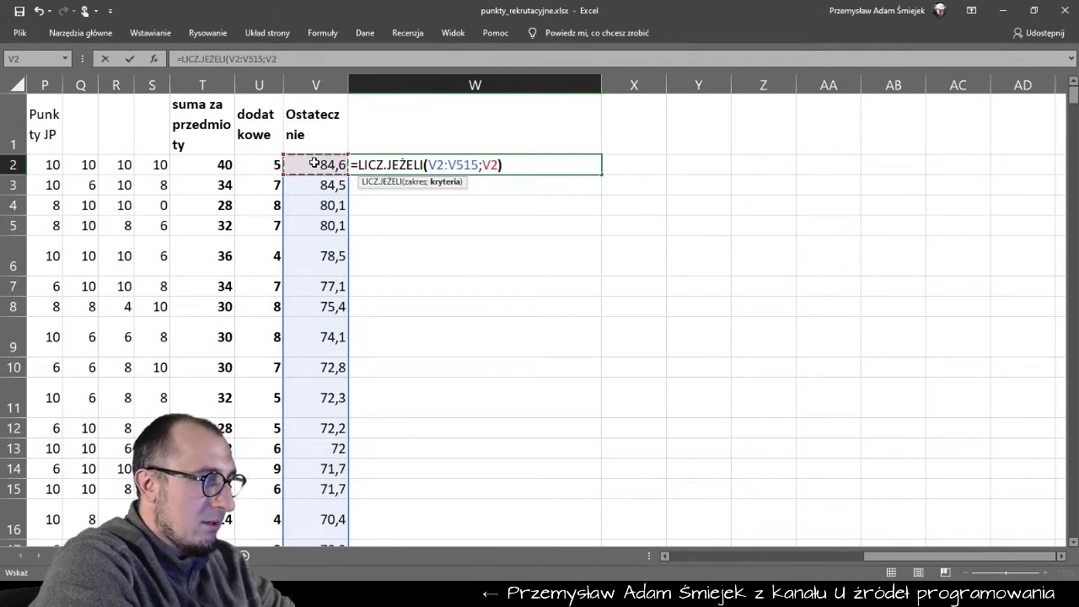
pyautogui.press('Return')
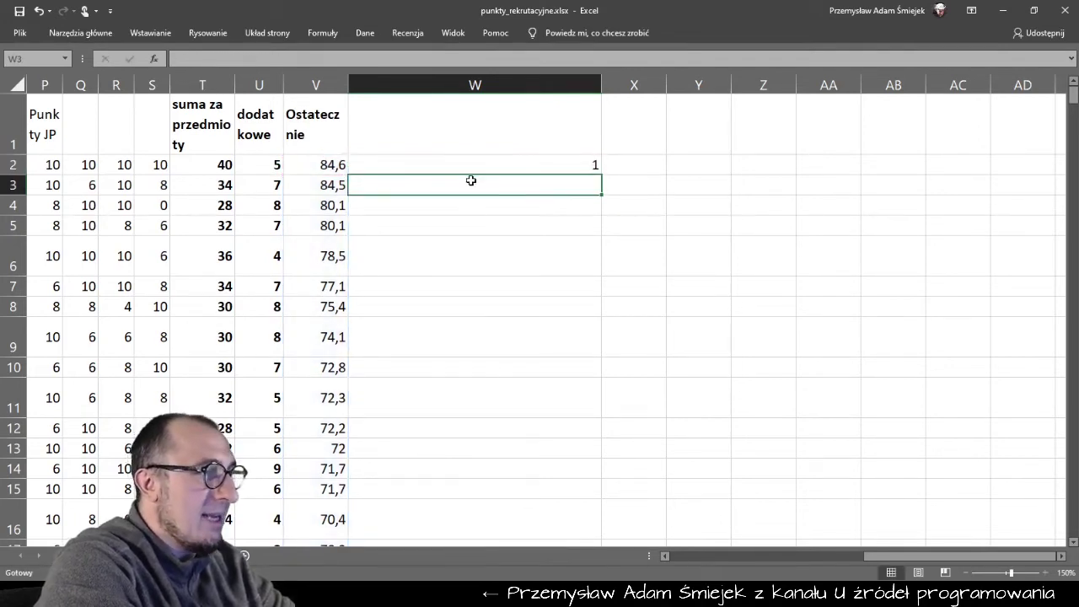
# Copy W2's formula text, paste it into W3, then delete it again.
pyautogui.doubleClick(529, 164)
pyautogui.moveTo(528, 165)
pyautogui.mouseDown()
pyautogui.moveTo(362, 150)
pyautogui.moveTo(338, 159)
pyautogui.mouseUp()
pyautogui.press('Return')
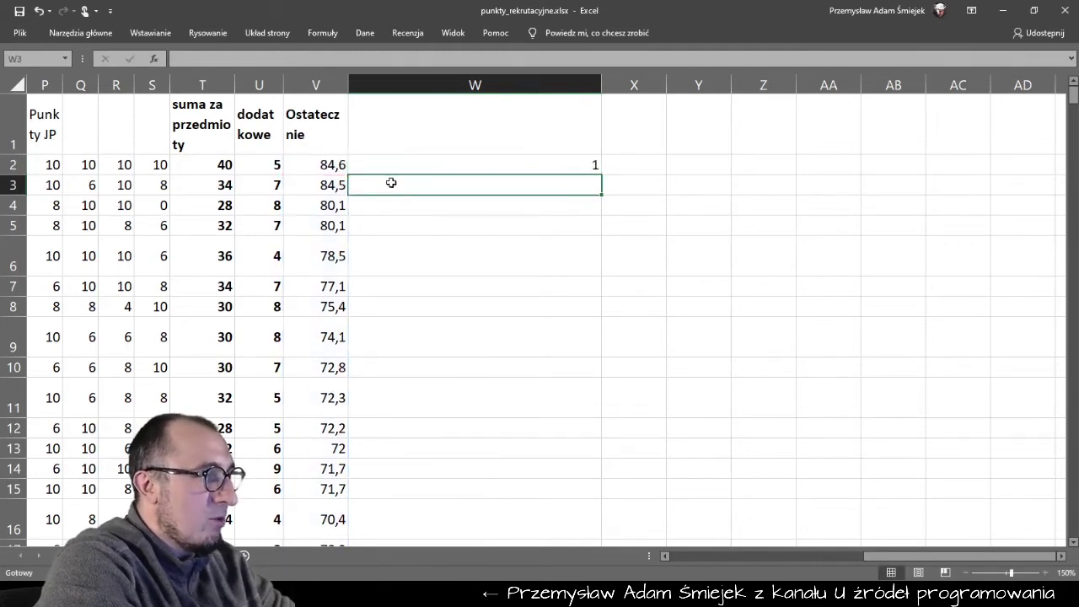
pyautogui.hotkey('ctrl', 'v')
pyautogui.press('Left')
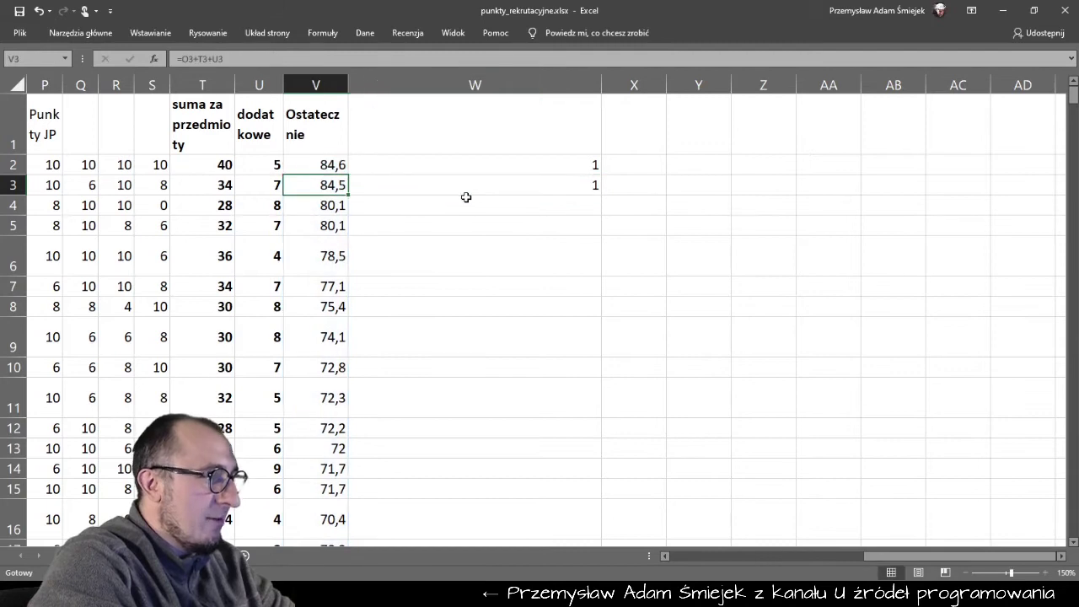
pyautogui.press('Right')
pyautogui.press('Delete')
# Paste the counting formula into W4 with its criterion changed to V4.
pyautogui.press('Down')
pyautogui.press('Down')
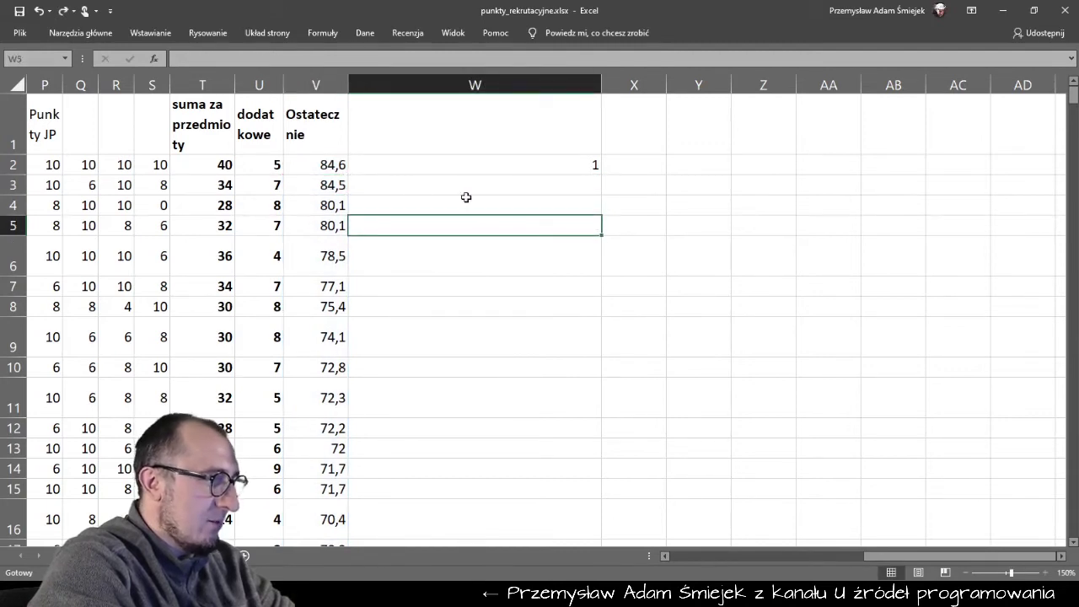
pyautogui.click(466, 199)
pyautogui.doubleClick(466, 199)
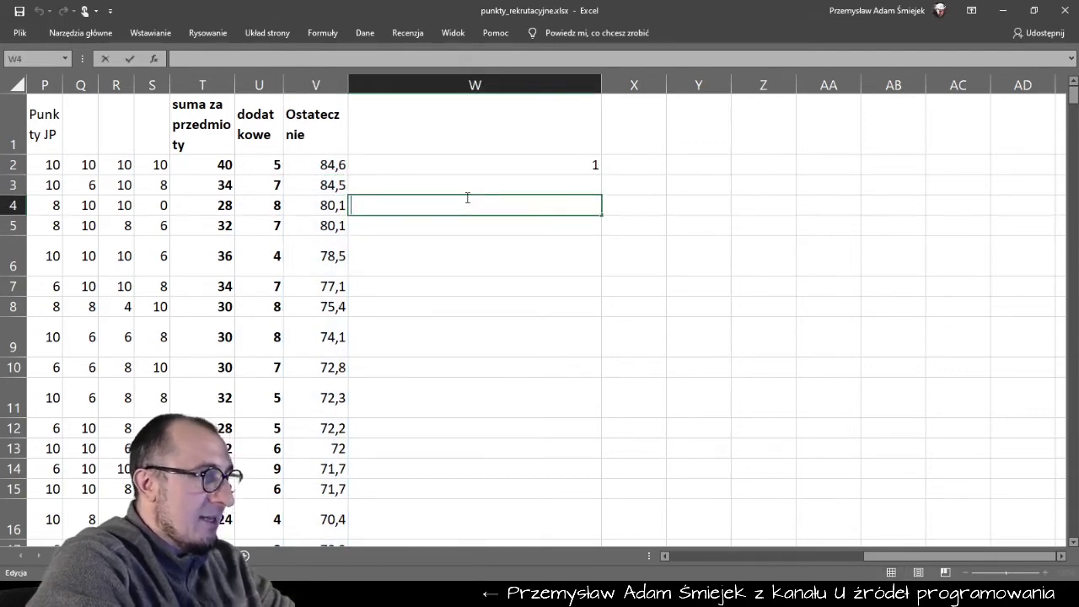
pyautogui.hotkey('ctrl', 'v')
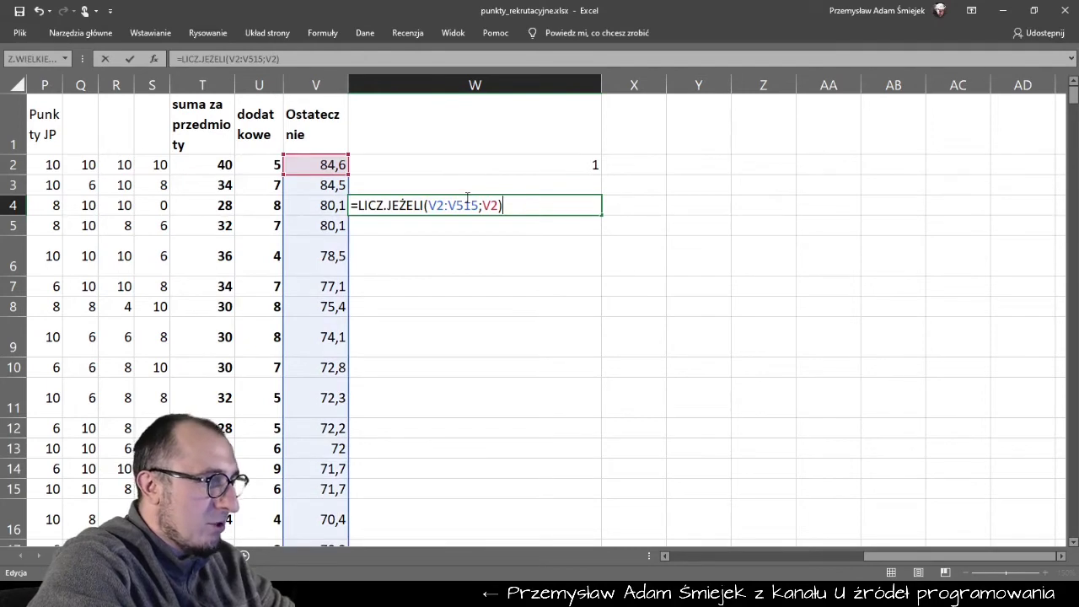
pyautogui.press('BackSpace')
pyautogui.press('BackSpace')
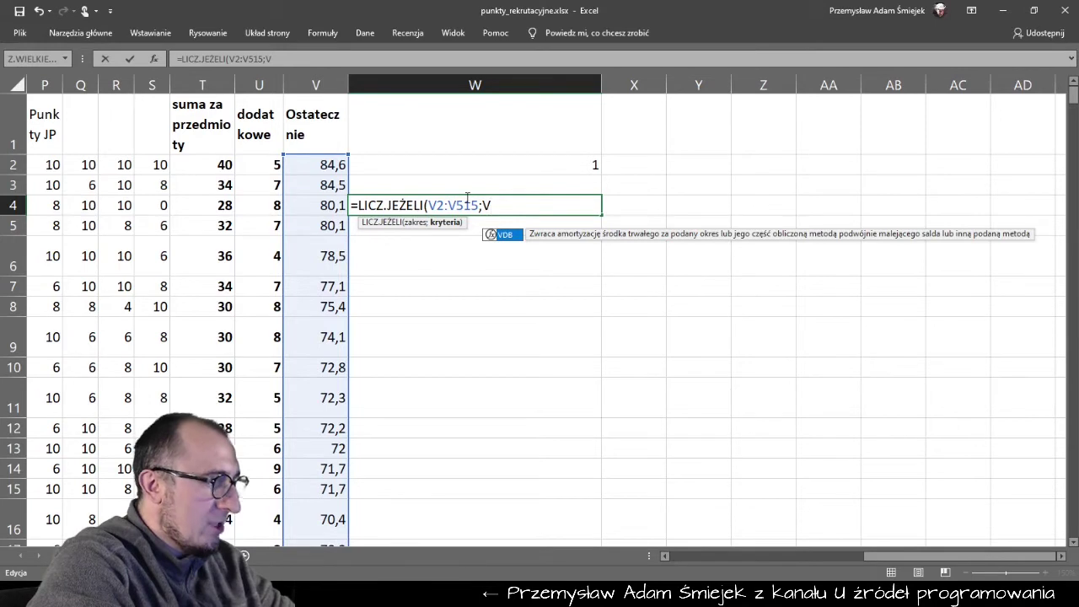
pyautogui.write('4)')
pyautogui.press('Return')
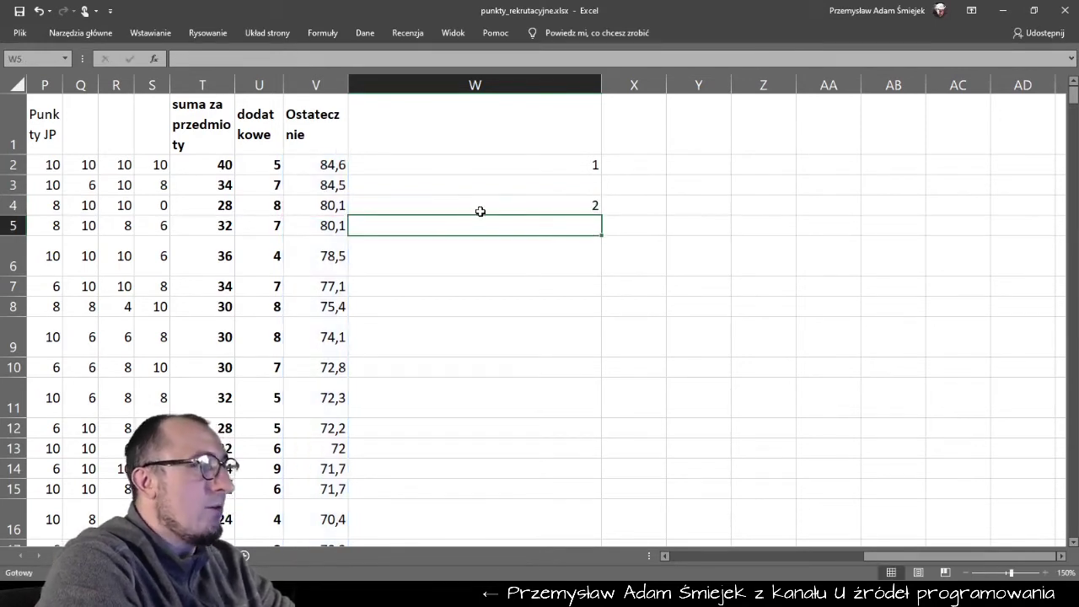
pyautogui.doubleClick(477, 210)
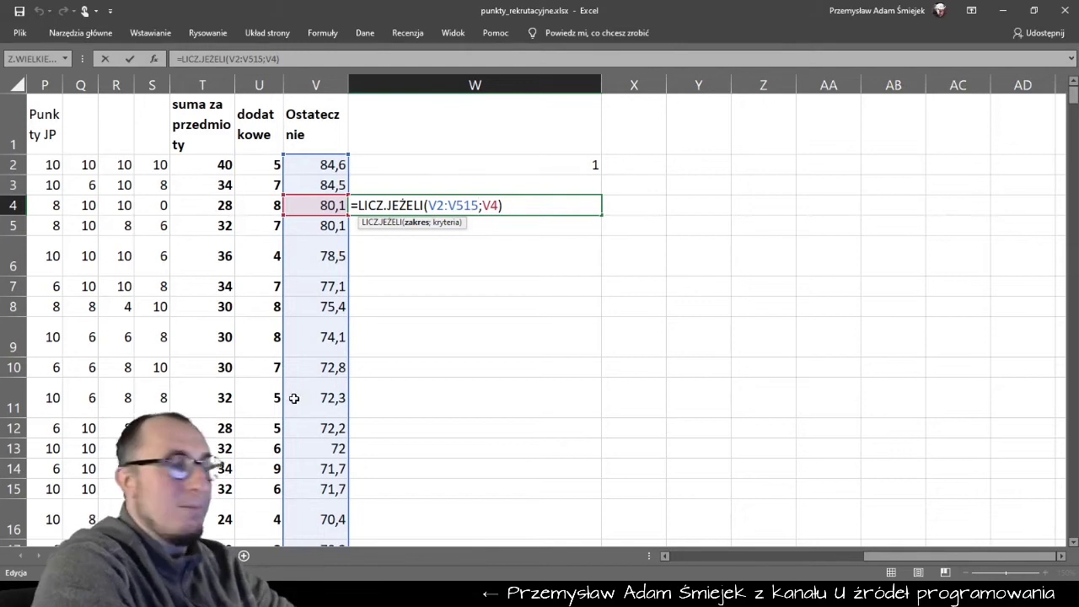
pyautogui.press('Escape')
# Compare the formulas in W2 and W4 without changing them.
pyautogui.click(581, 160)
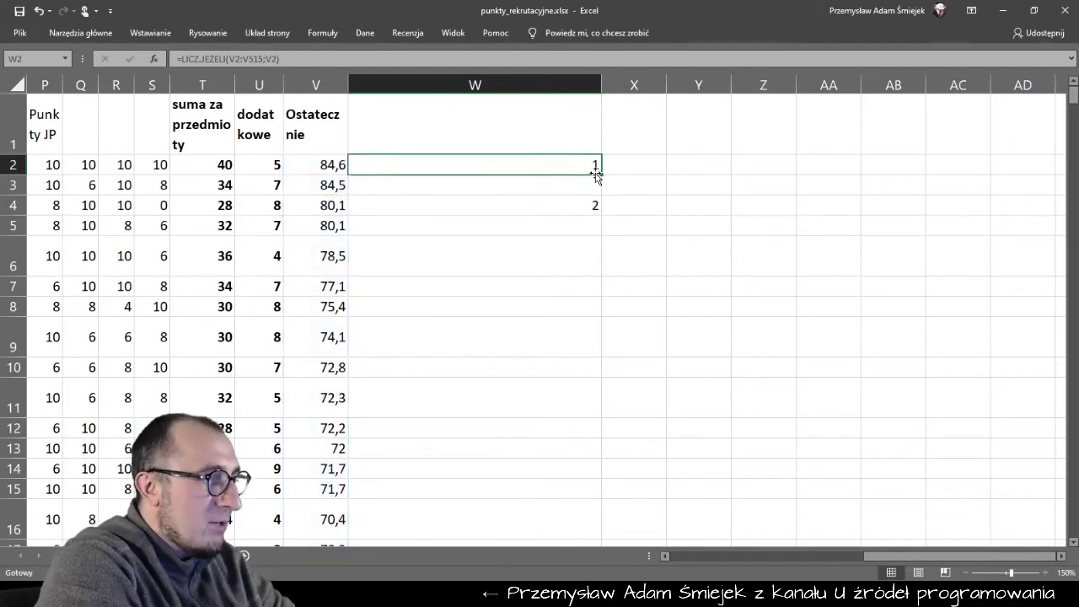
pyautogui.click(599, 203)
pyautogui.doubleClick(595, 206)
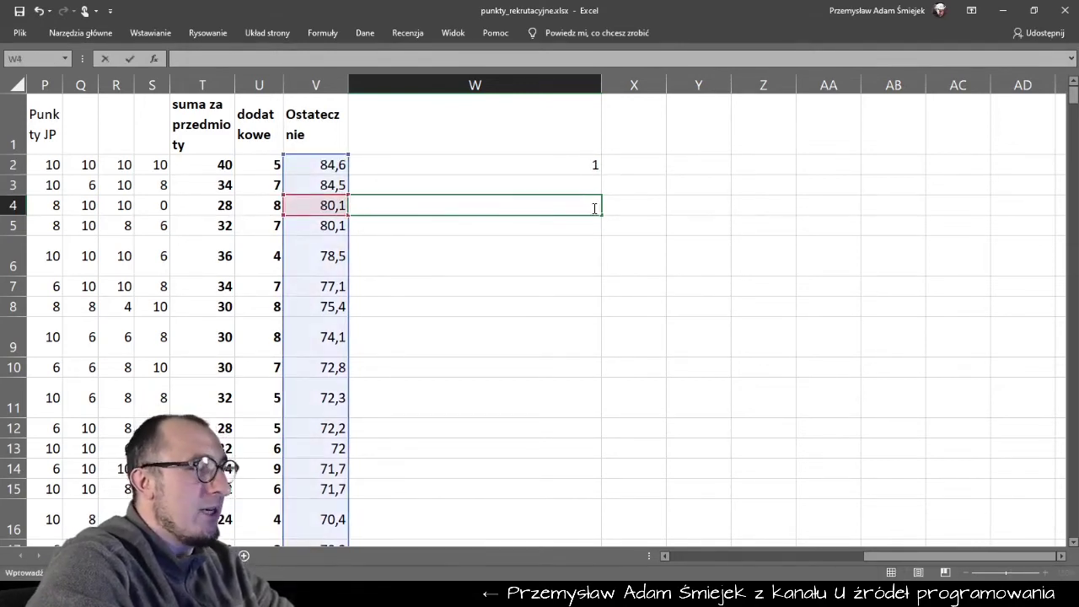
pyautogui.press('Escape')
pyautogui.press('Up')
pyautogui.press('Up')
pyautogui.press('F2')
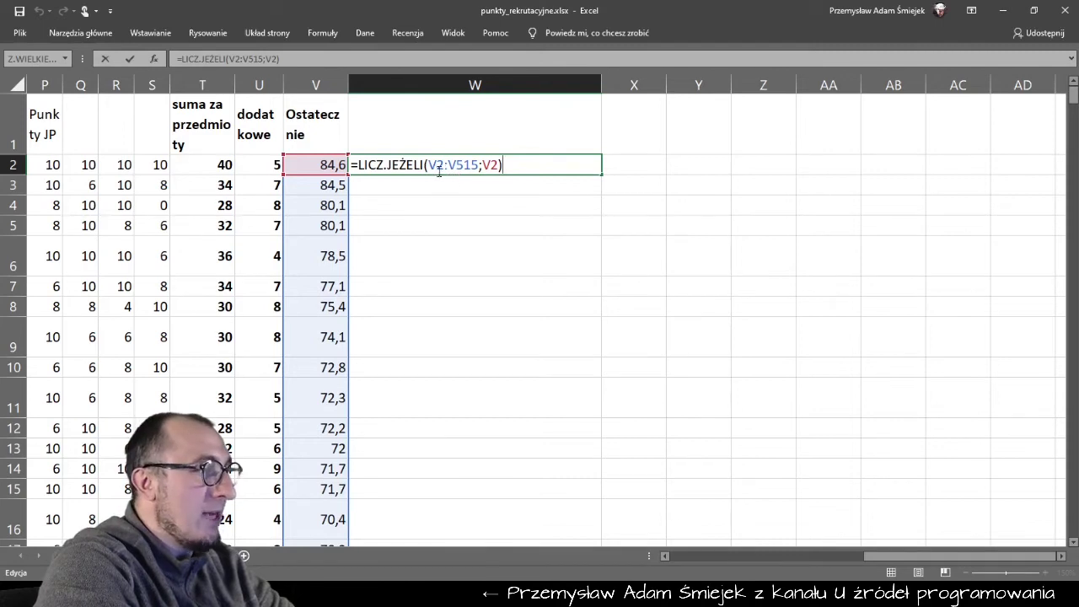
pyautogui.hotkey('ctrl', 'Return')
# Fill W2's formula down to W5 and inspect the shifted ranges in W3–W5.
pyautogui.moveTo(602, 176); pyautogui.dragTo(602, 230)
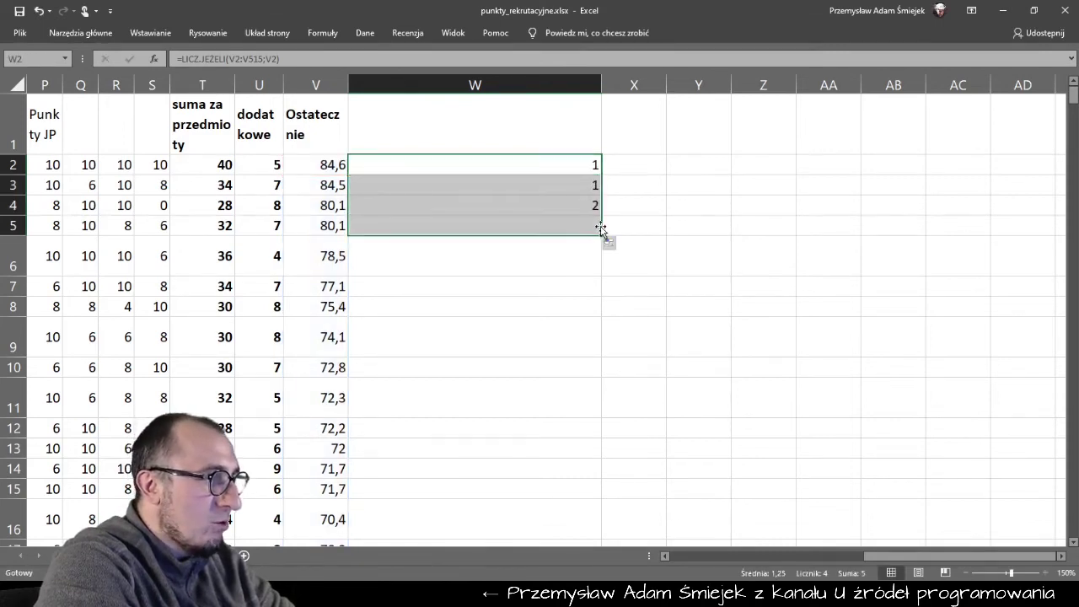
pyautogui.doubleClick(532, 186)
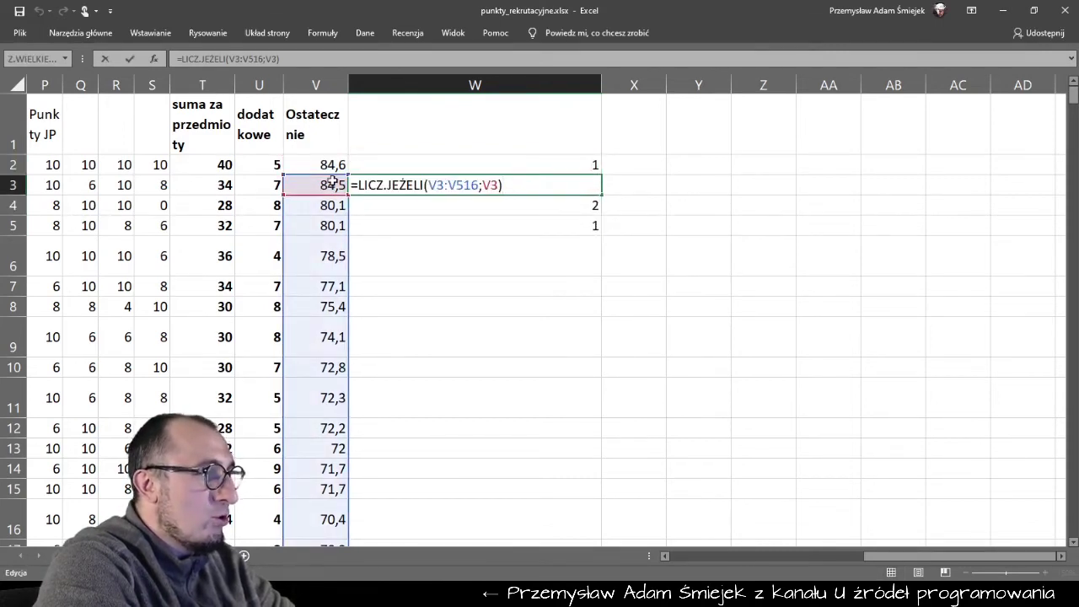
pyautogui.press('Return')
pyautogui.doubleClick(539, 205)
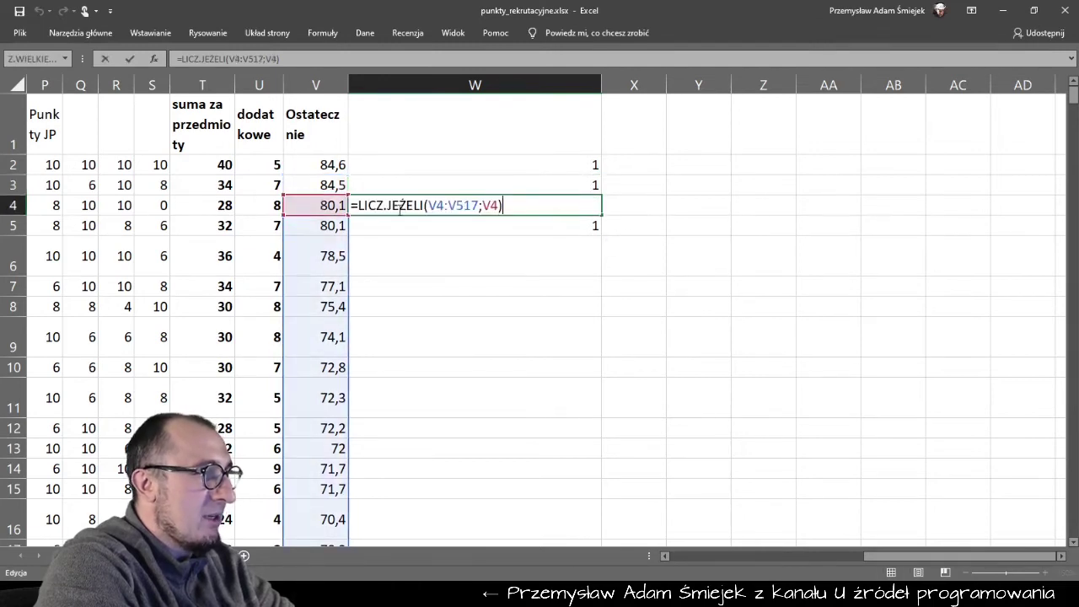
pyautogui.press('Return')
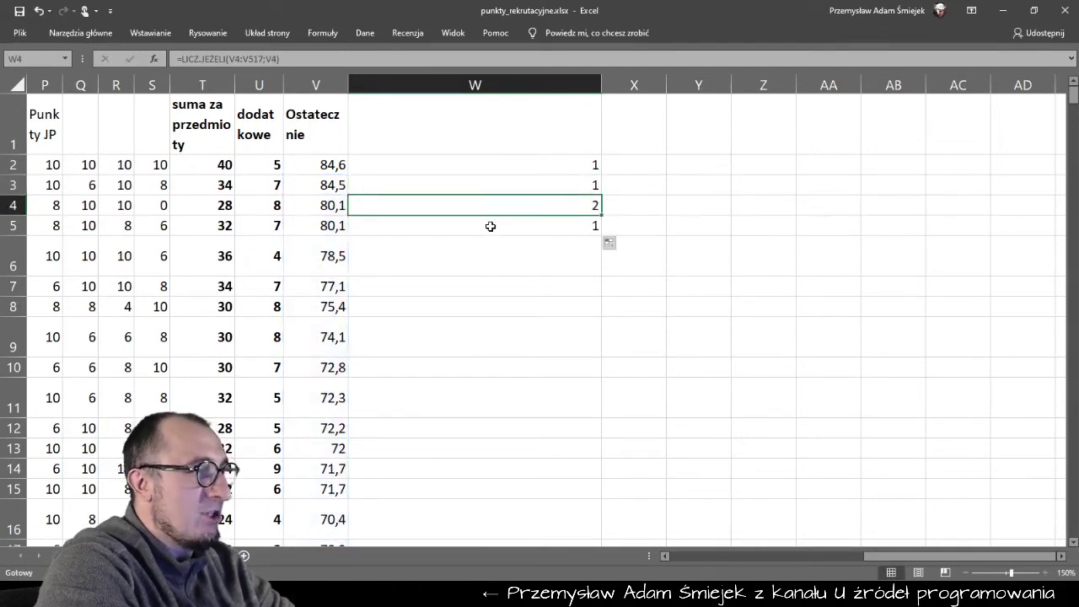
pyautogui.doubleClick(489, 225)
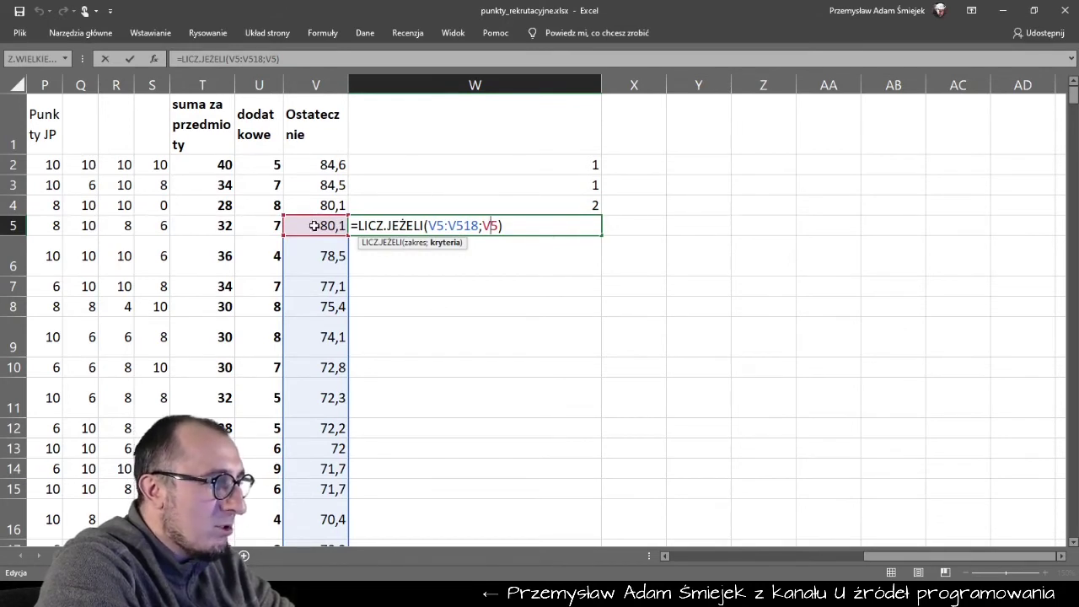
pyautogui.hotkey('ctrl', 'Return')
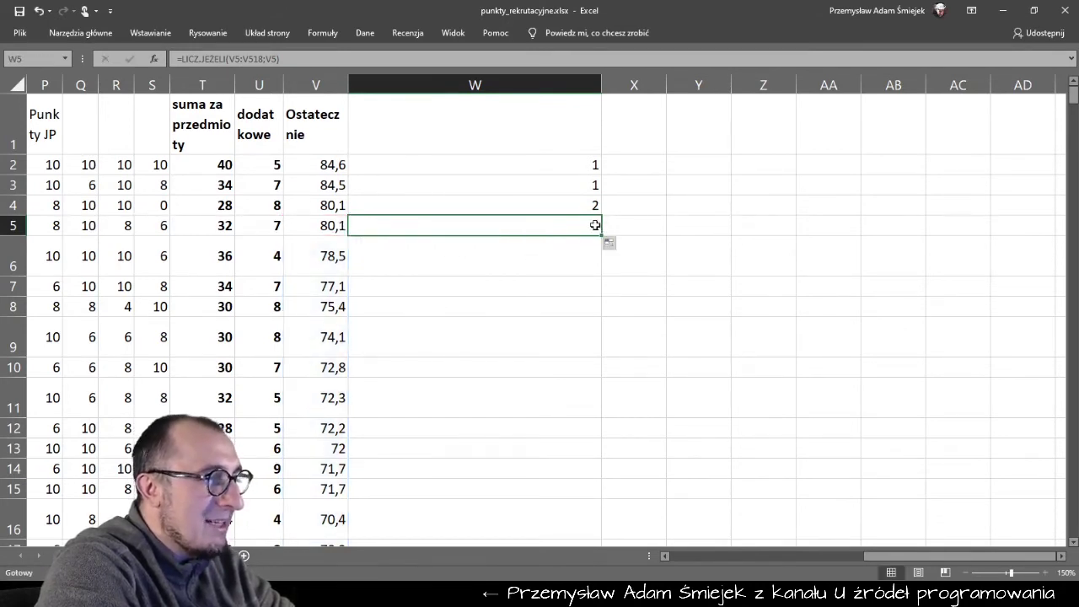
pyautogui.doubleClick(570, 226)
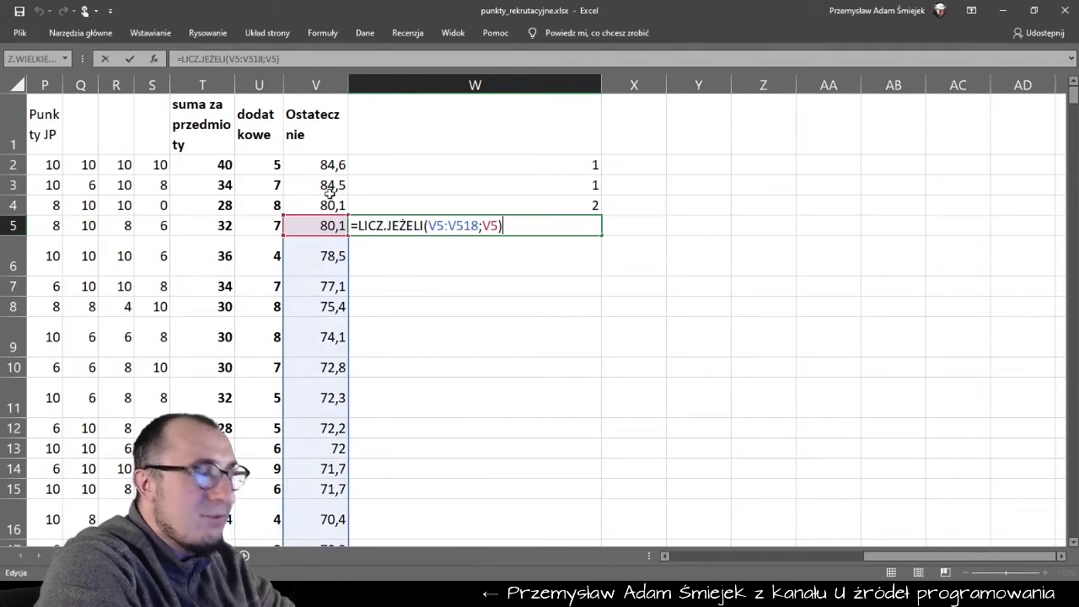
pyautogui.press('Escape')
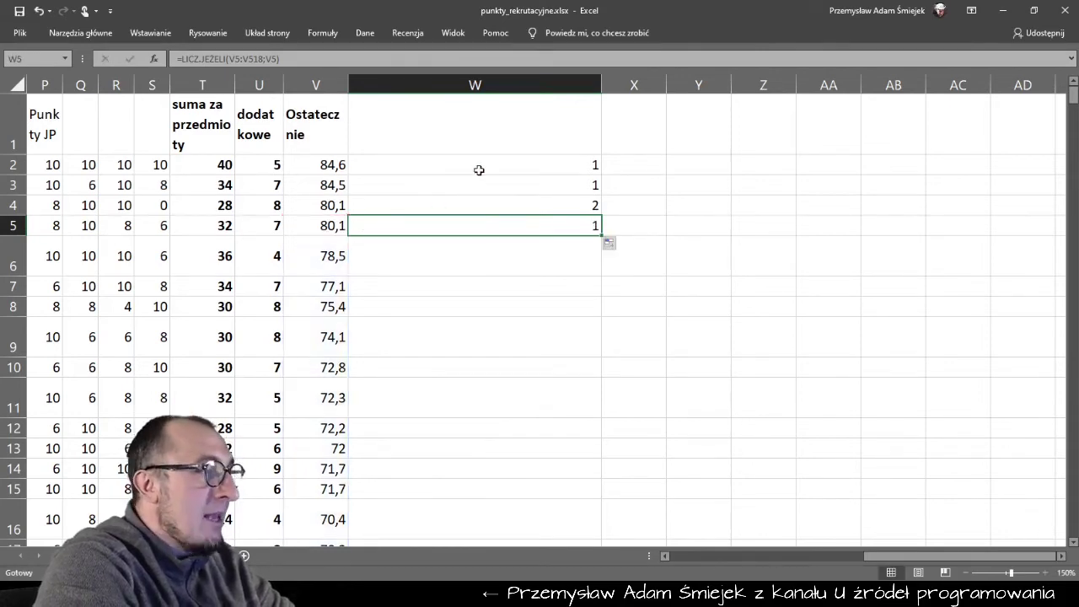
# Clear the copied formulas from W3:W5 and reselect W2.
pyautogui.click(483, 157)
pyautogui.moveTo(544, 183); pyautogui.dragTo(537, 224)
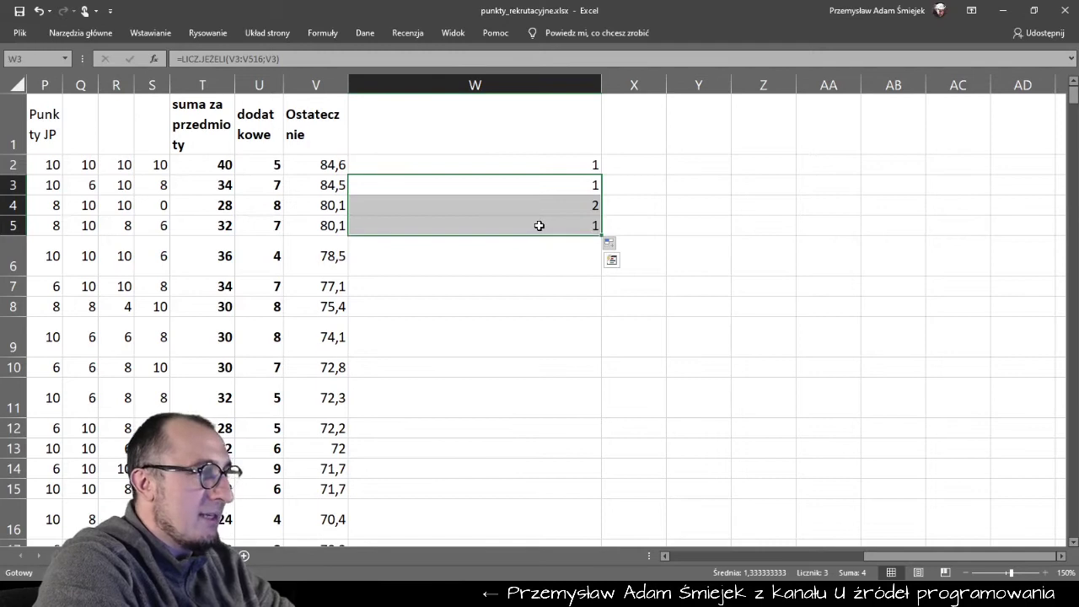
pyautogui.press('BackSpace')
pyautogui.hotkey('ctrl', 'Return')
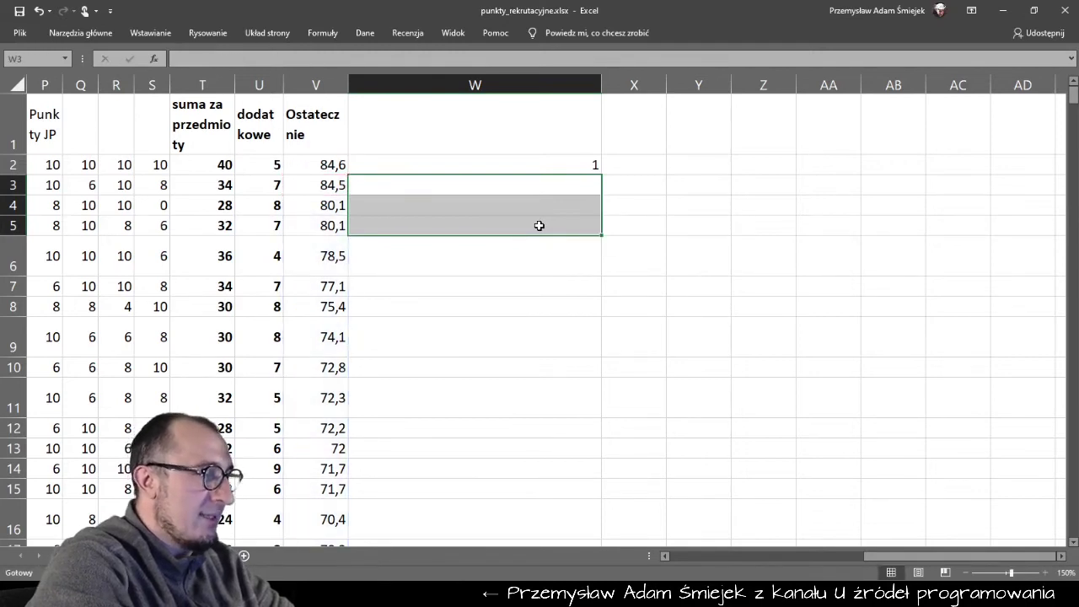
pyautogui.click(519, 160)
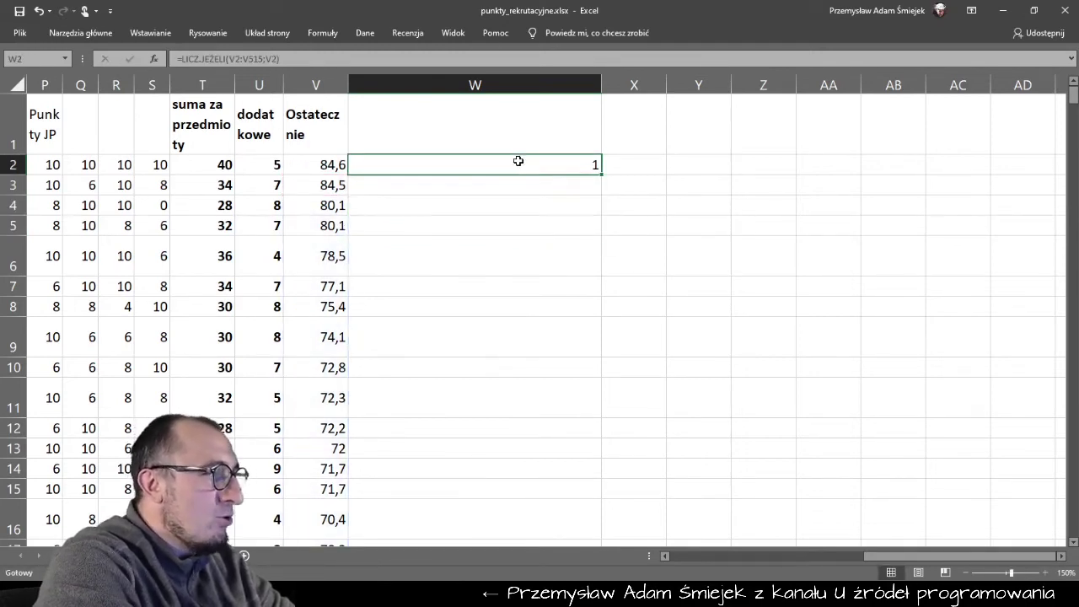
# Anchor W2's range as V$2:V$515, fill it down to W515, and start typing the W1 header.
pyautogui.doubleClick(519, 160)
pyautogui.click(435, 167)
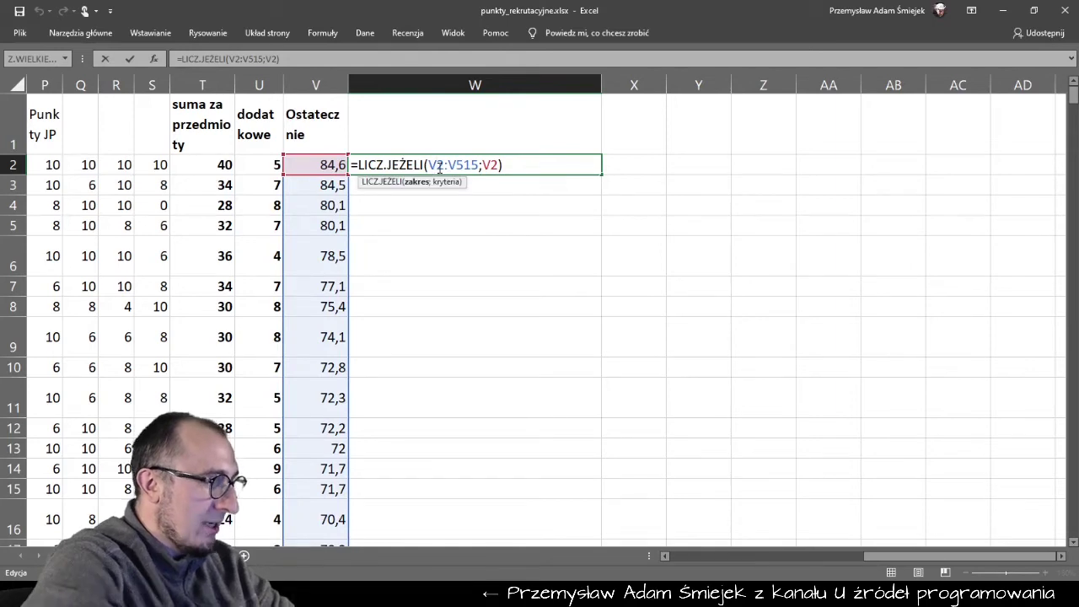
pyautogui.write('$2:V')
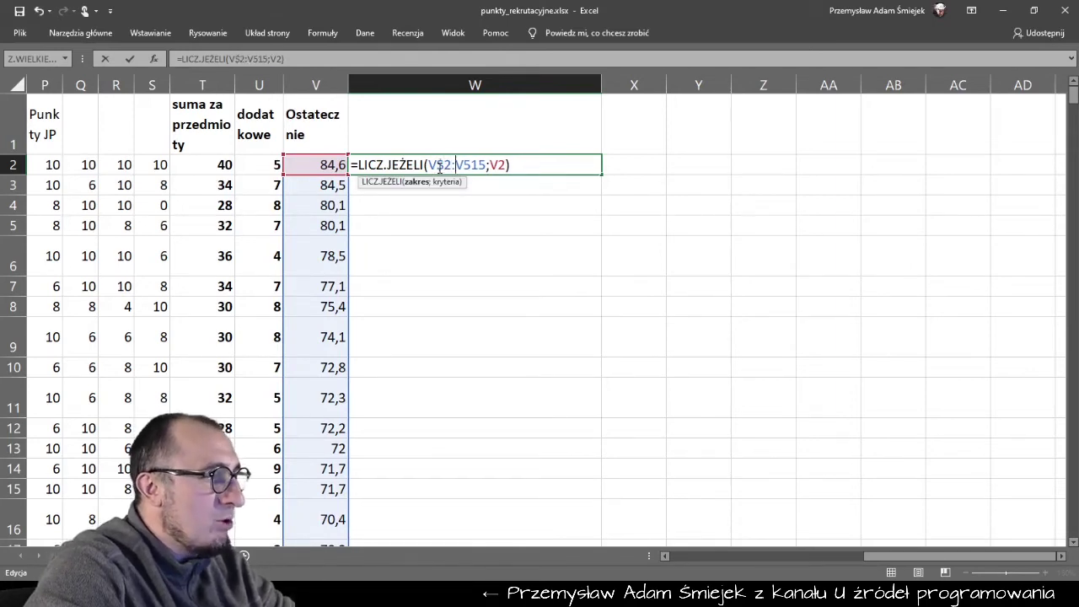
pyautogui.write('$')
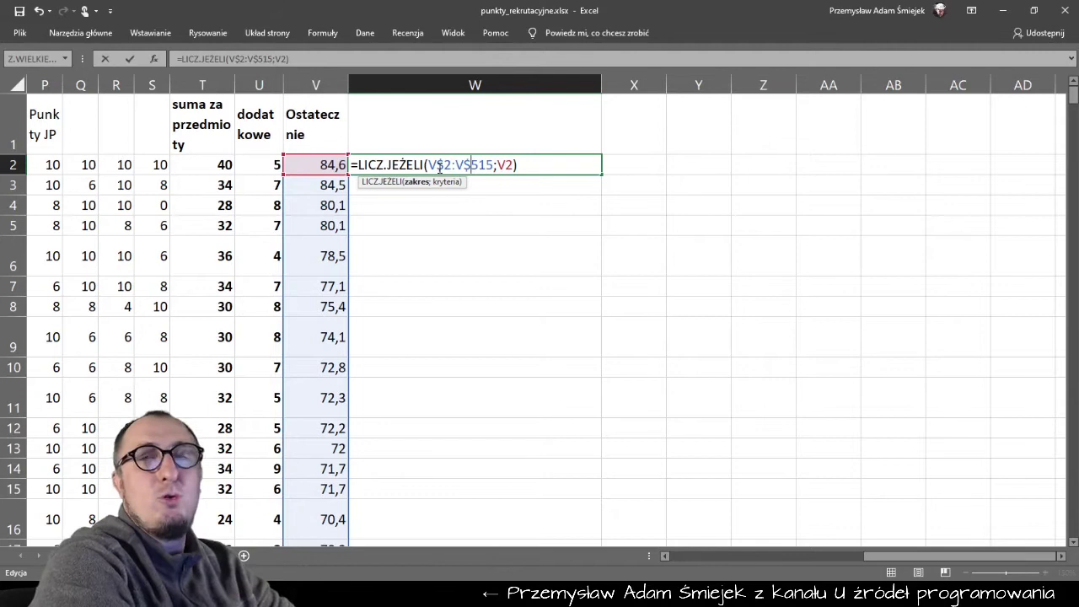
pyautogui.press('Return')
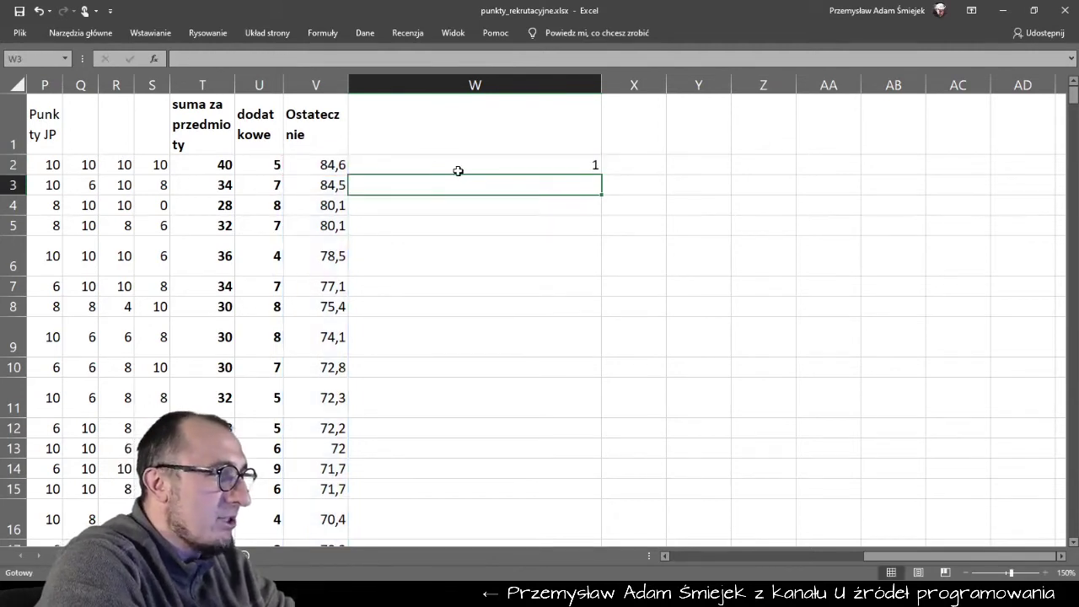
pyautogui.click(462, 170)
pyautogui.hotkey('ctrl', 'd')
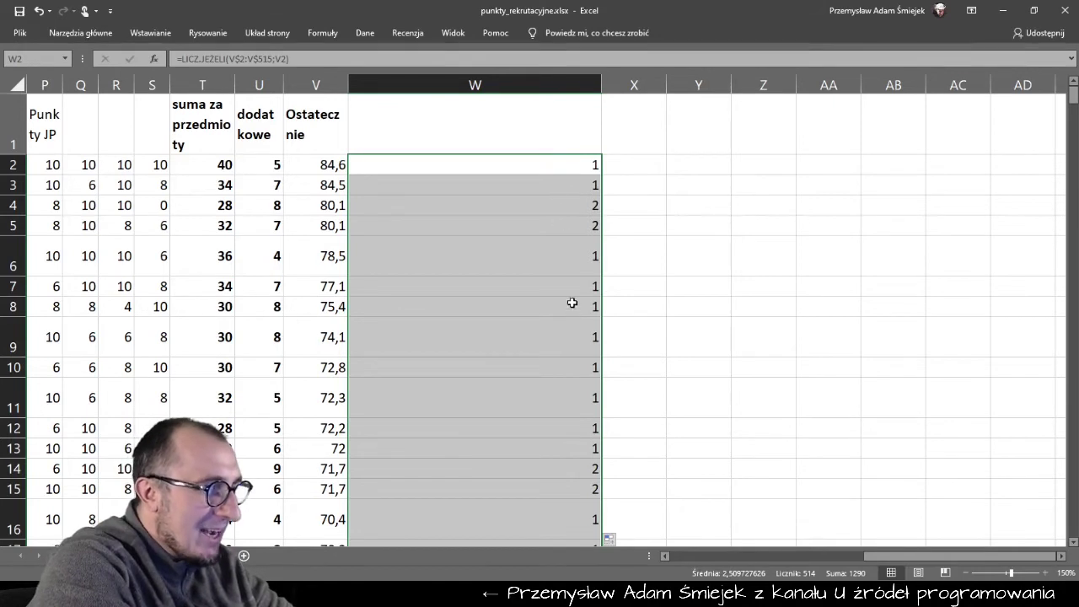
pyautogui.click(546, 144)
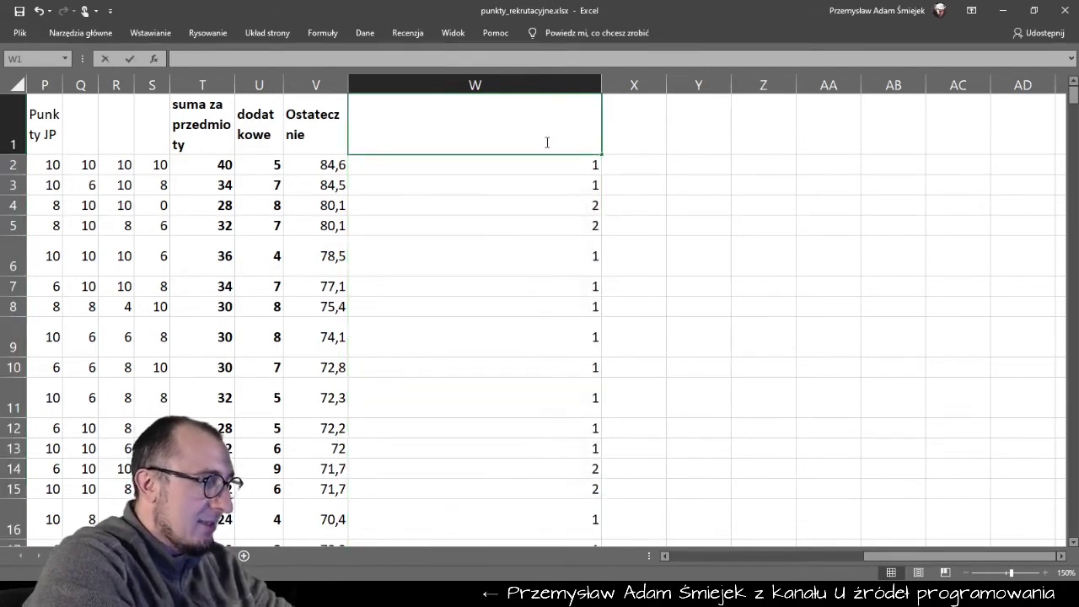
pyautogui.write('częstotliwo')
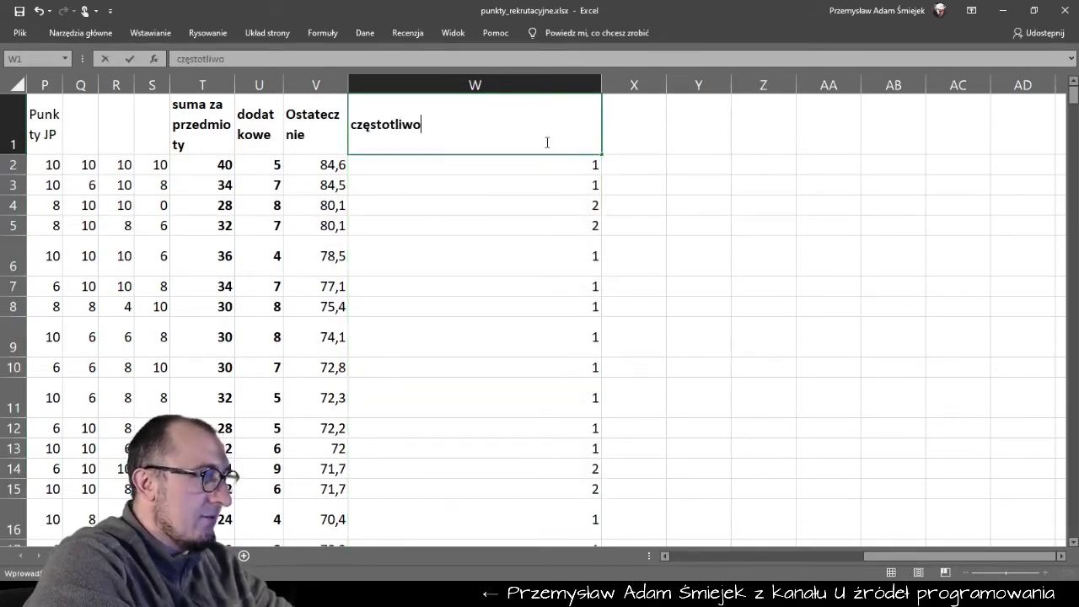
pyautogui.write('ść')
# Enter 'częstotliwość' in W1 and check the counts near W30–W31, showing 3 for 68,2.
pyautogui.press('Return')
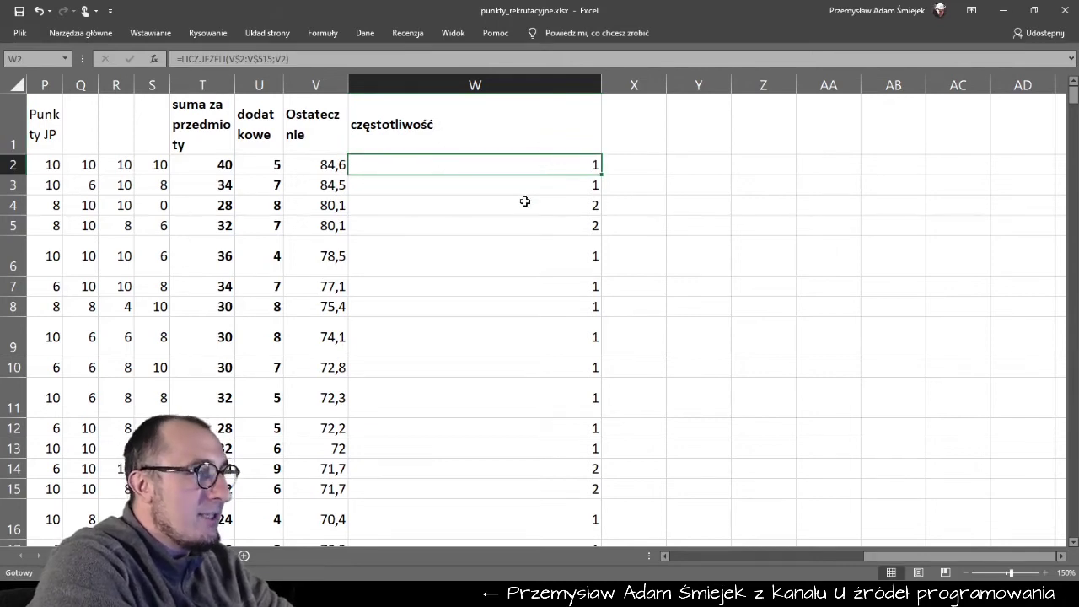
pyautogui.press('Down')
pyautogui.press('Down')
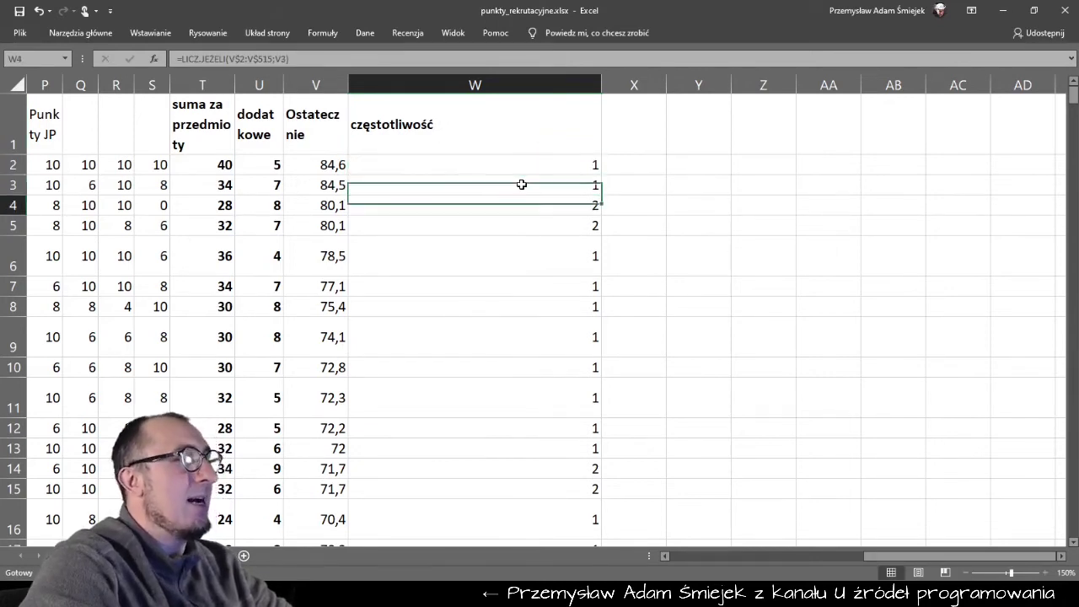
pyautogui.press('Down')
pyautogui.press('Down')
pyautogui.press('Down')
pyautogui.press('Down')
pyautogui.press('Down')
pyautogui.press('Down')
pyautogui.press('Down')
pyautogui.press('Down')
pyautogui.press('Down')
pyautogui.press('Down')
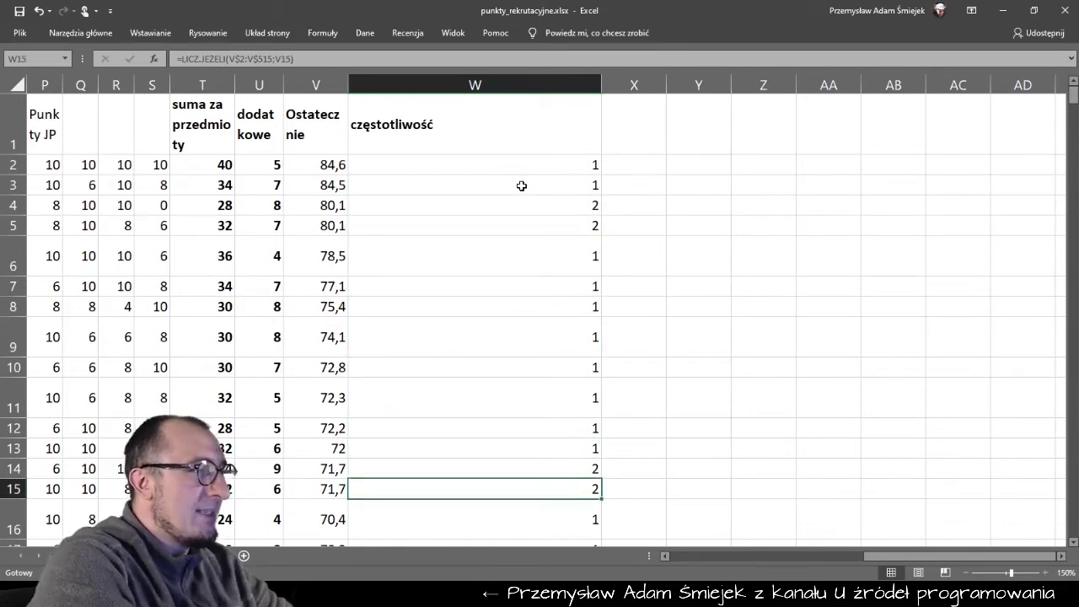
pyautogui.scroll(-1, 522, 186)
pyautogui.scroll(-1, 522, 186)
pyautogui.scroll(-2, 522, 186)
pyautogui.scroll(-5, 522, 186)
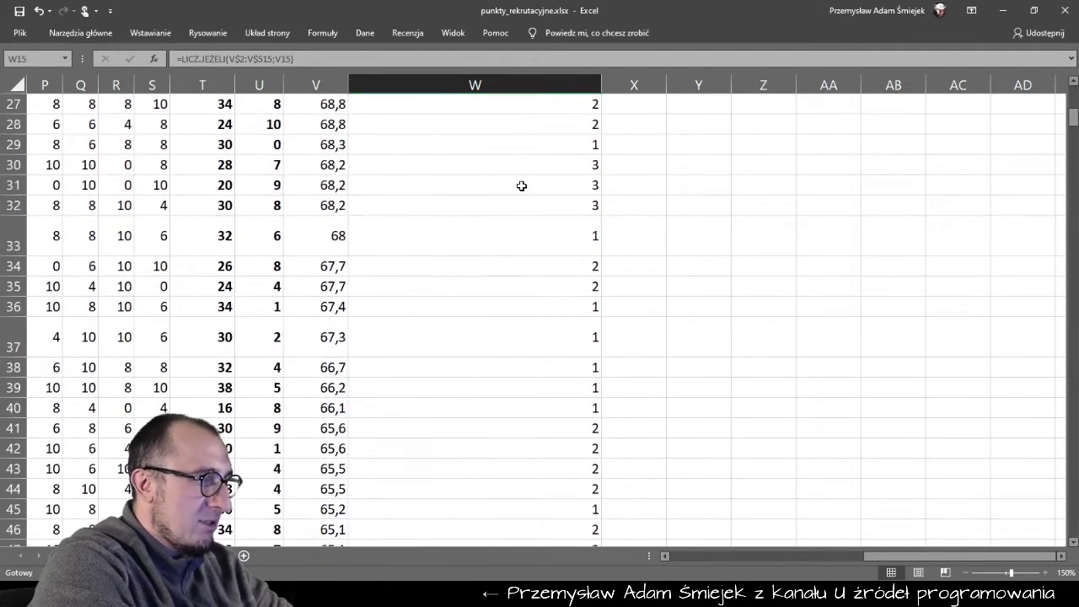
pyautogui.click(522, 185)
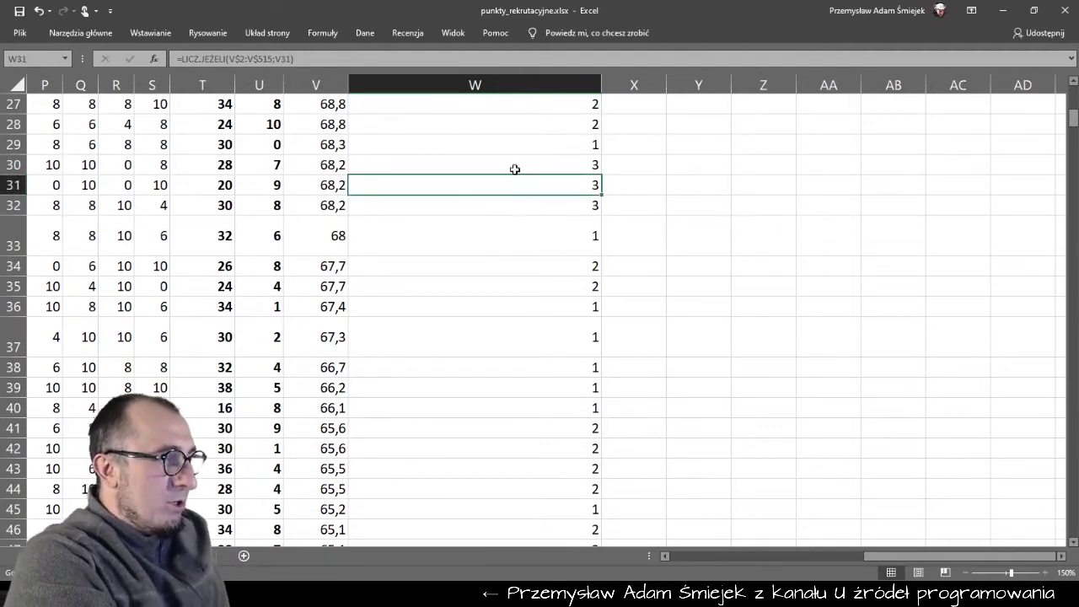
pyautogui.click(514, 170)
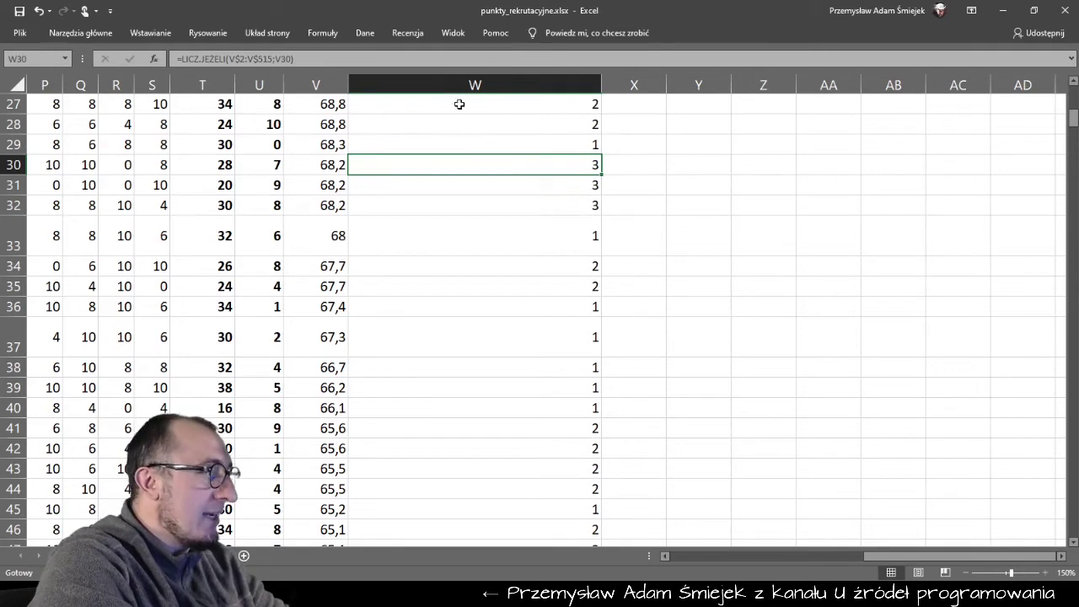
pyautogui.scroll(2, 459, 103)
pyautogui.scroll(7, 446, 132)
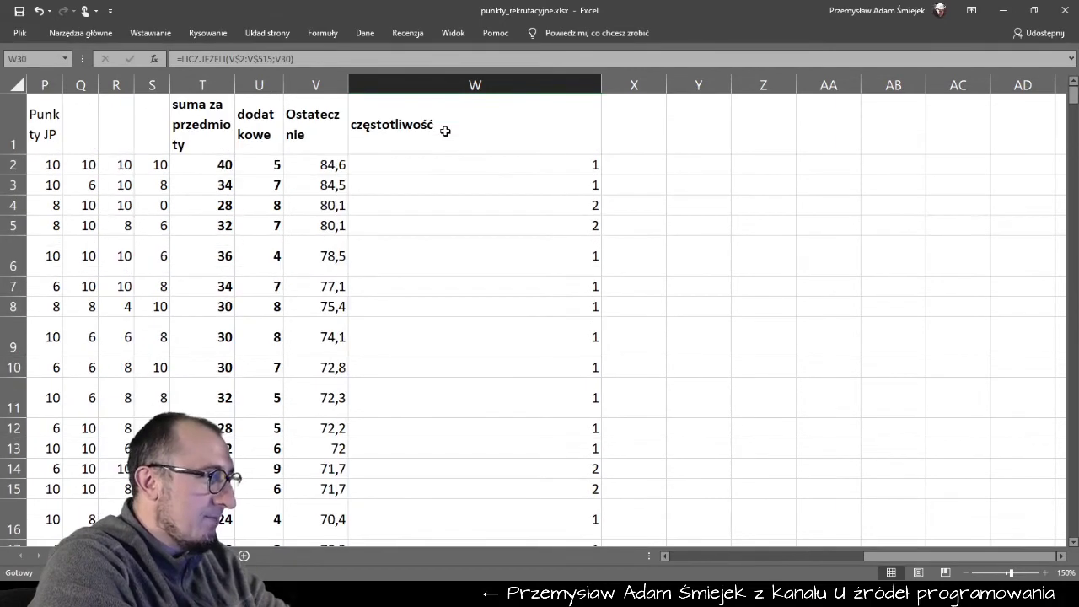
pyautogui.click(122, 135)
# Sort the whole student table by częstotliwość, from largest to smallest.
pyautogui.hotkey('ctrl', 'Home')
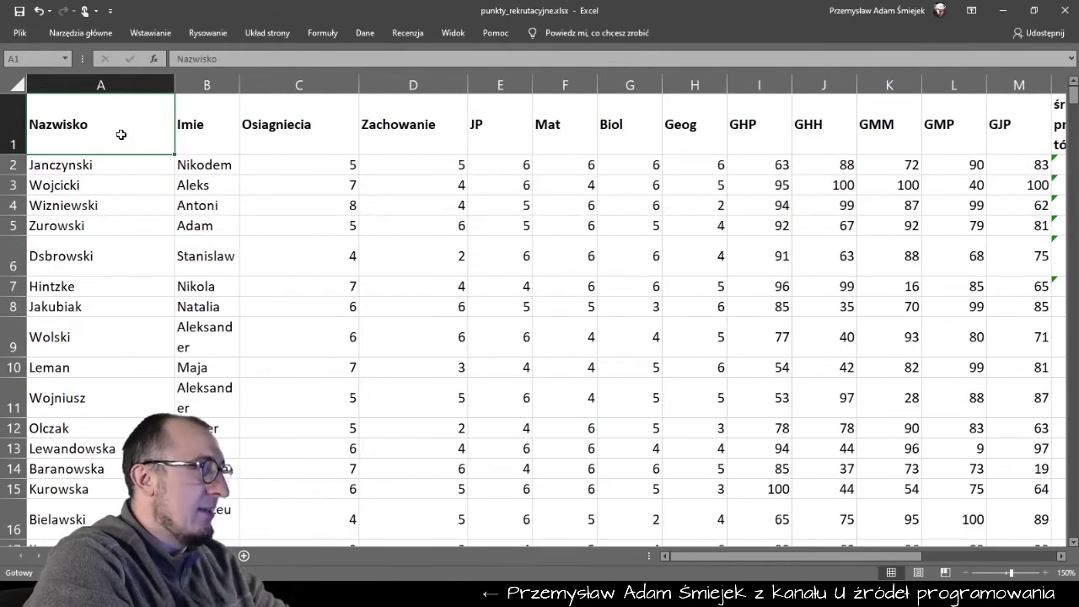
pyautogui.click(364, 32)
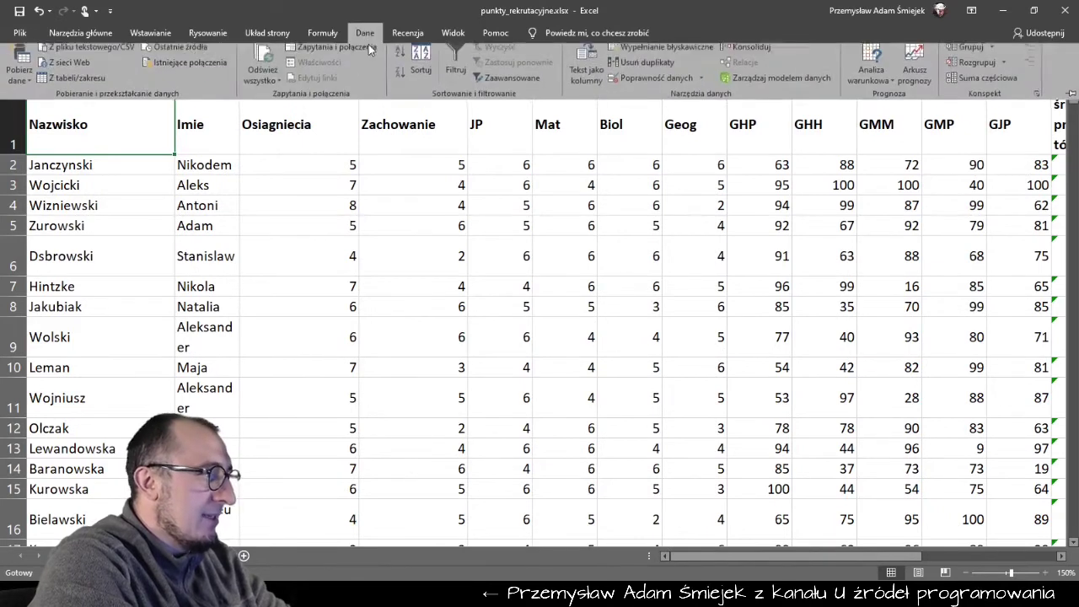
pyautogui.click(426, 67)
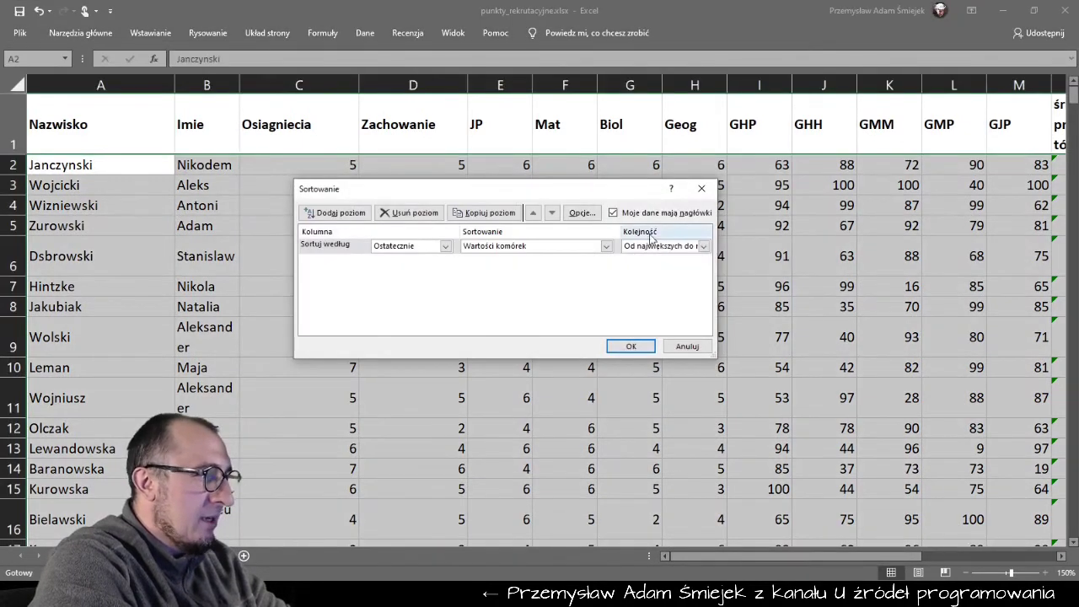
pyautogui.click(445, 245)
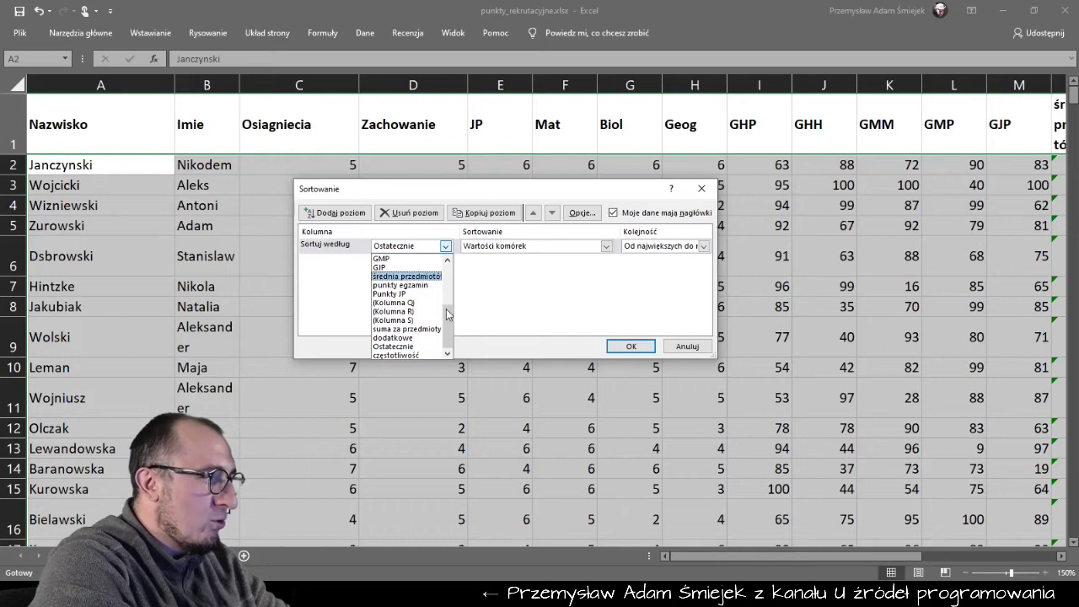
pyautogui.click(410, 356)
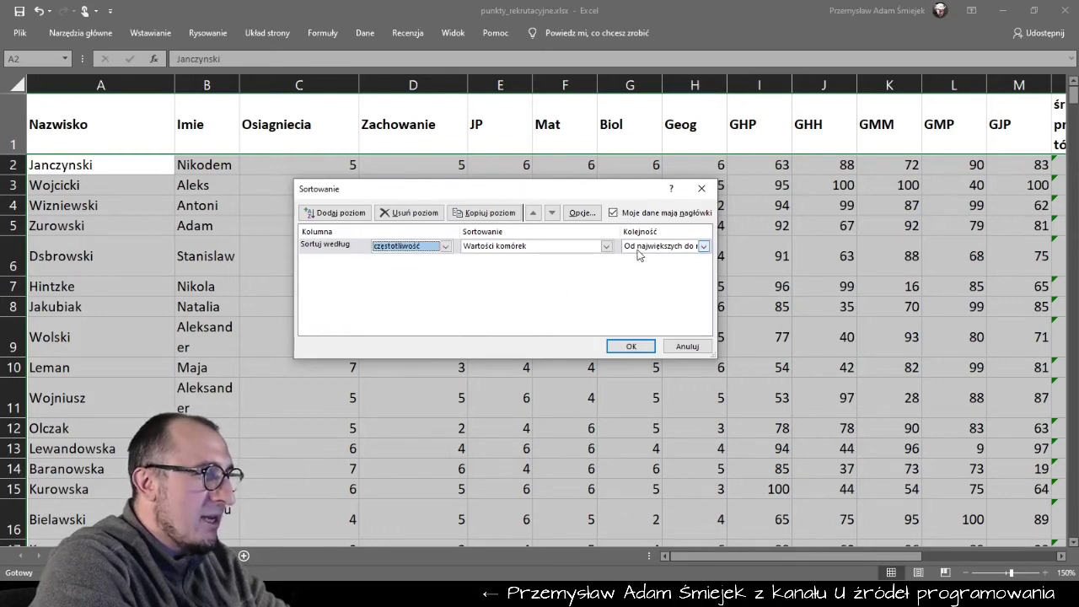
pyautogui.click(632, 345)
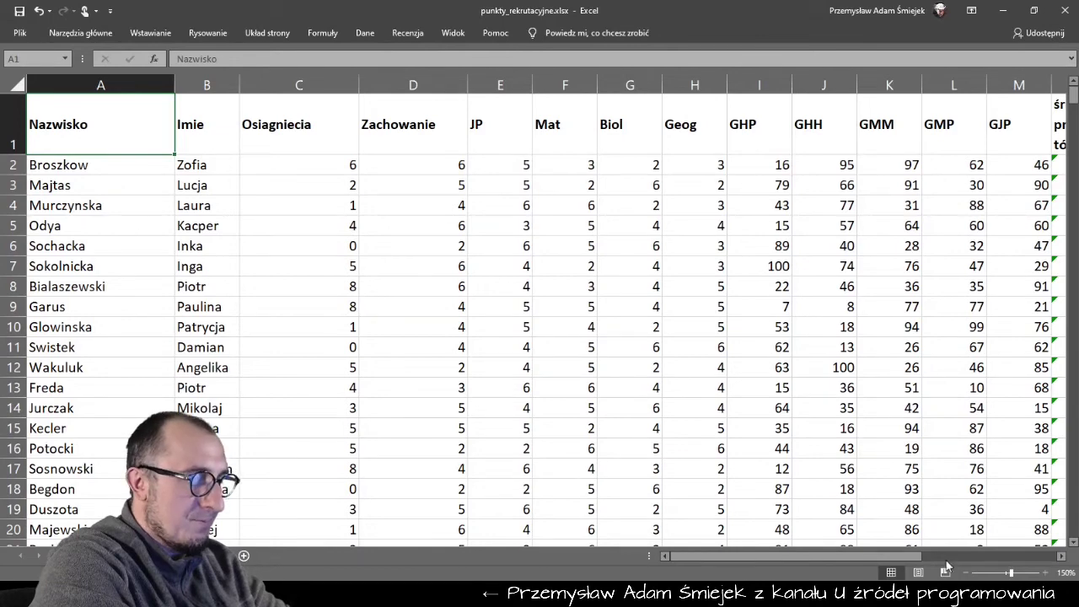
# Zoom the sheet out and narrow column W so its header wraps.
pyautogui.keyDown('ctrl'); pyautogui.scroll(-2, 967, 573); pyautogui.keyUp('ctrl')
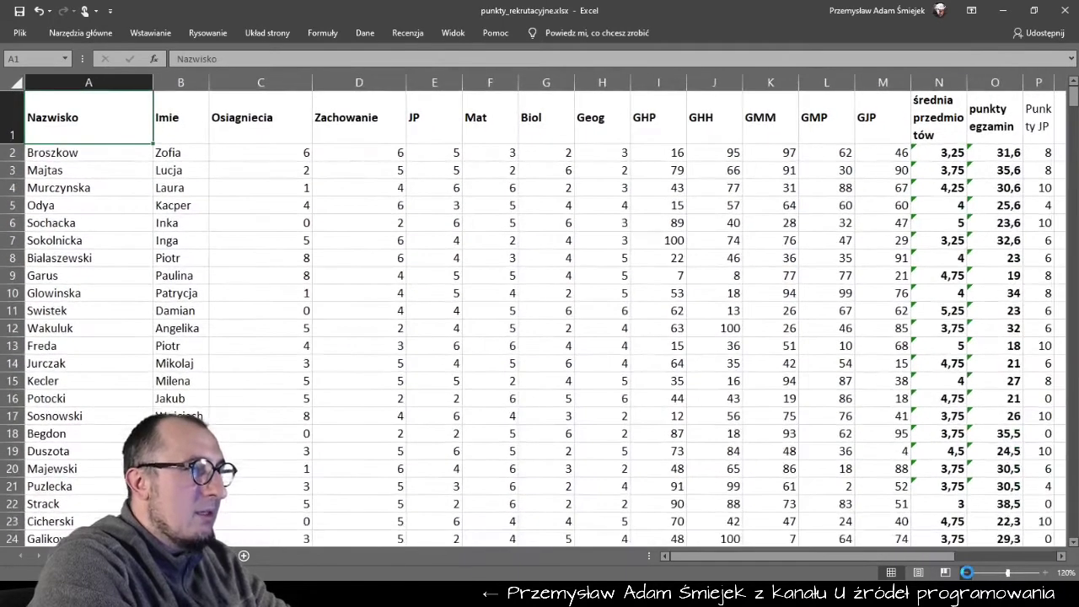
pyautogui.click(966, 572)
pyautogui.click(966, 573)
pyautogui.click(966, 572)
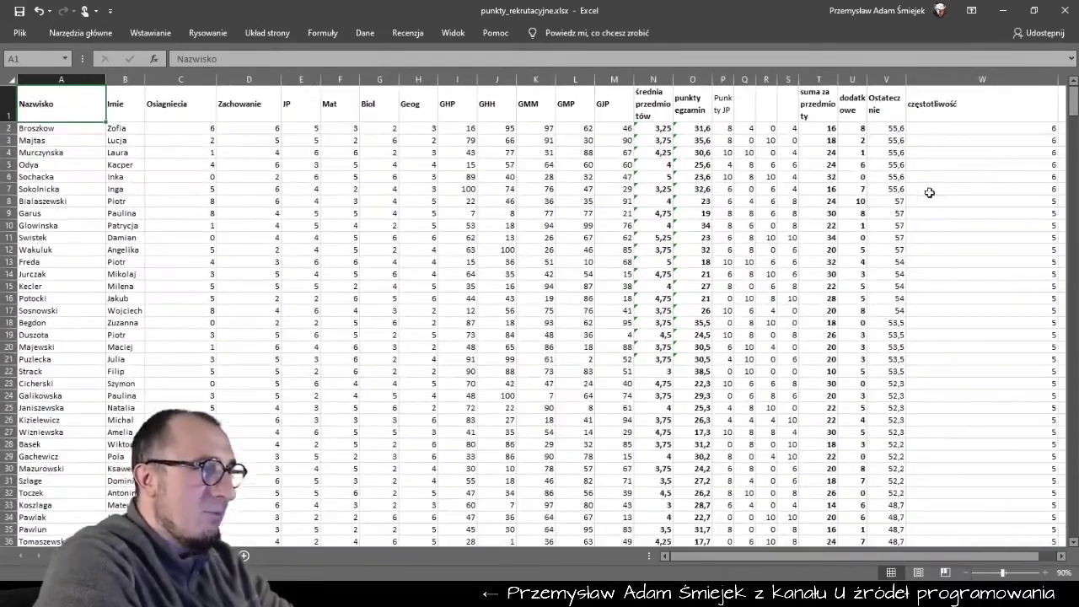
pyautogui.moveTo(1053, 81); pyautogui.dragTo(943, 88)
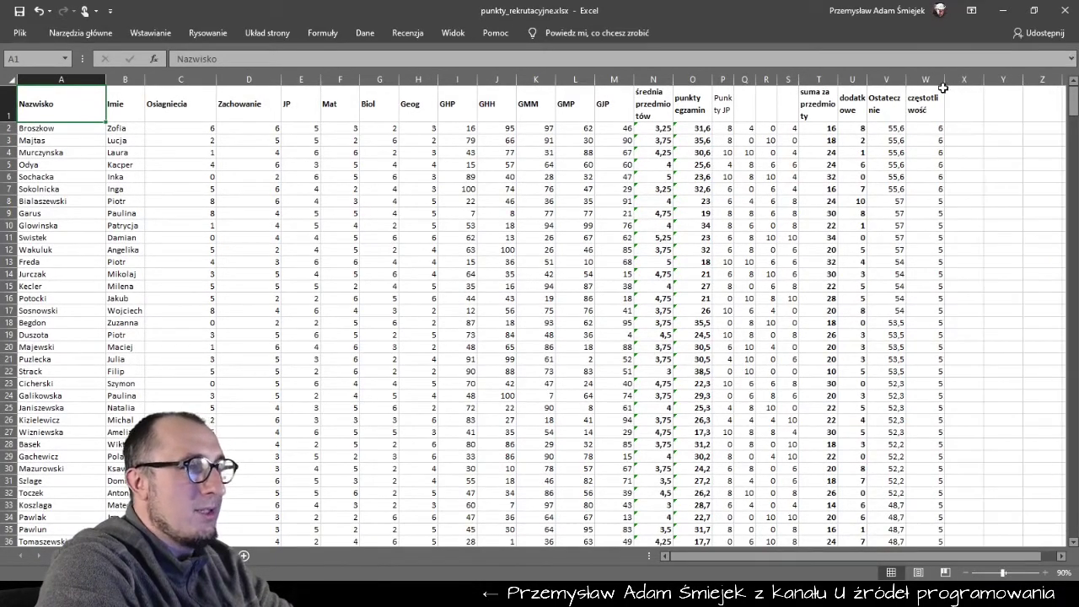
# Confirm the top six rows all have final score 55,6 with frequency 6, then view the task PDF.
pyautogui.moveTo(924, 129)
pyautogui.mouseDown()
pyautogui.moveTo(919, 185)
pyautogui.moveTo(873, 186)
pyautogui.mouseUp()
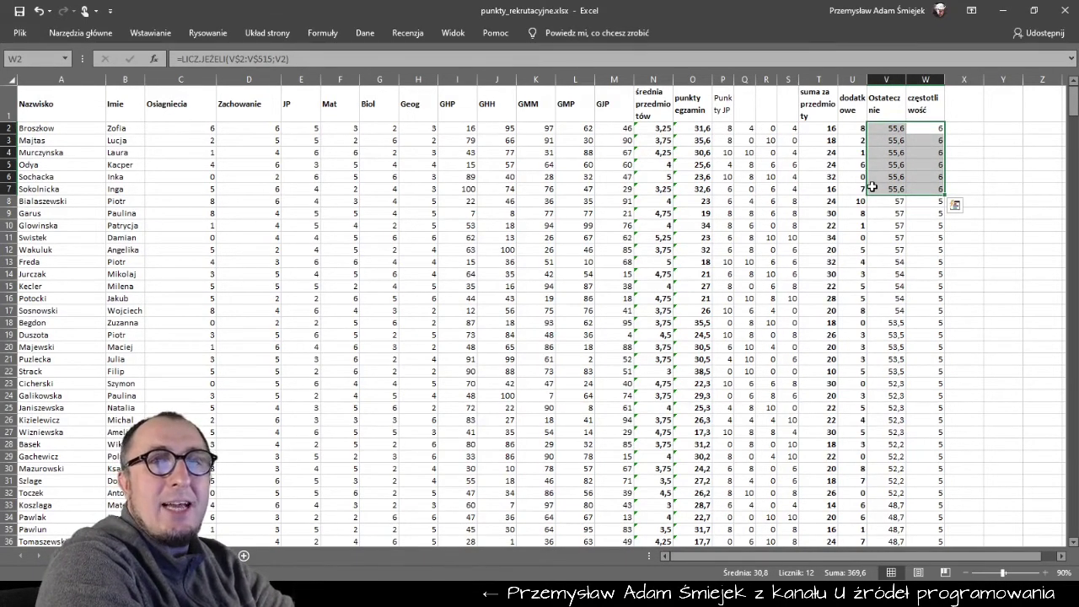
pyautogui.click(873, 186)
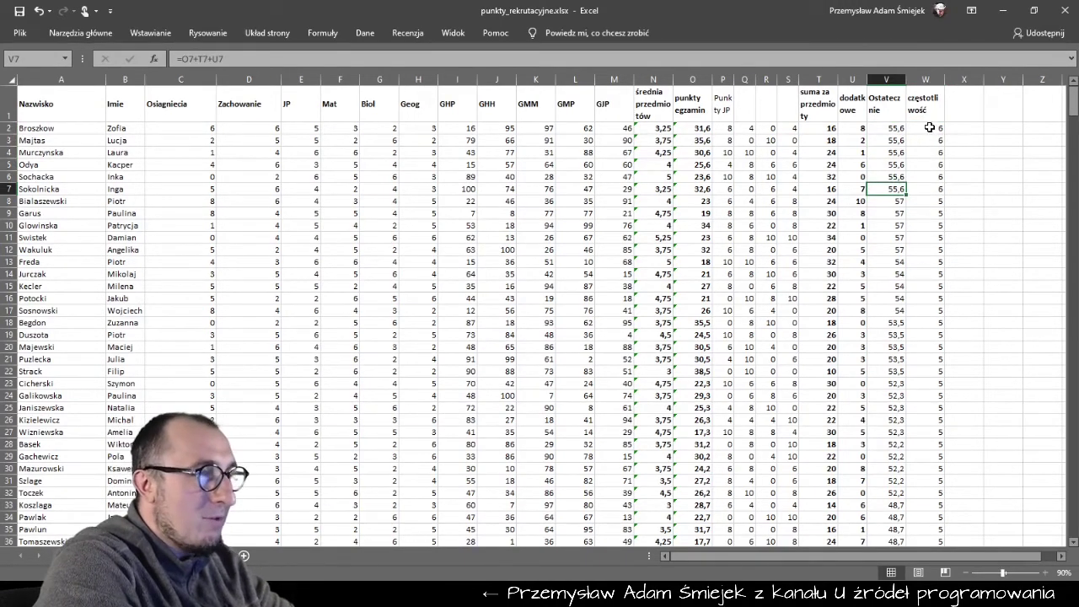
pyautogui.moveTo(929, 127); pyautogui.dragTo(926, 190)
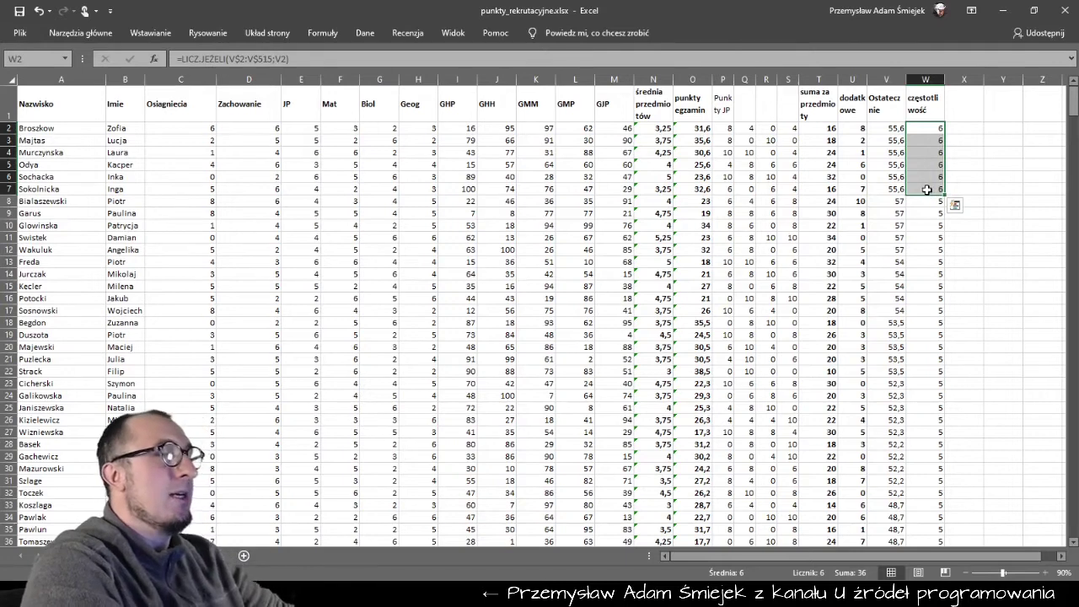
pyautogui.click(620, 3)
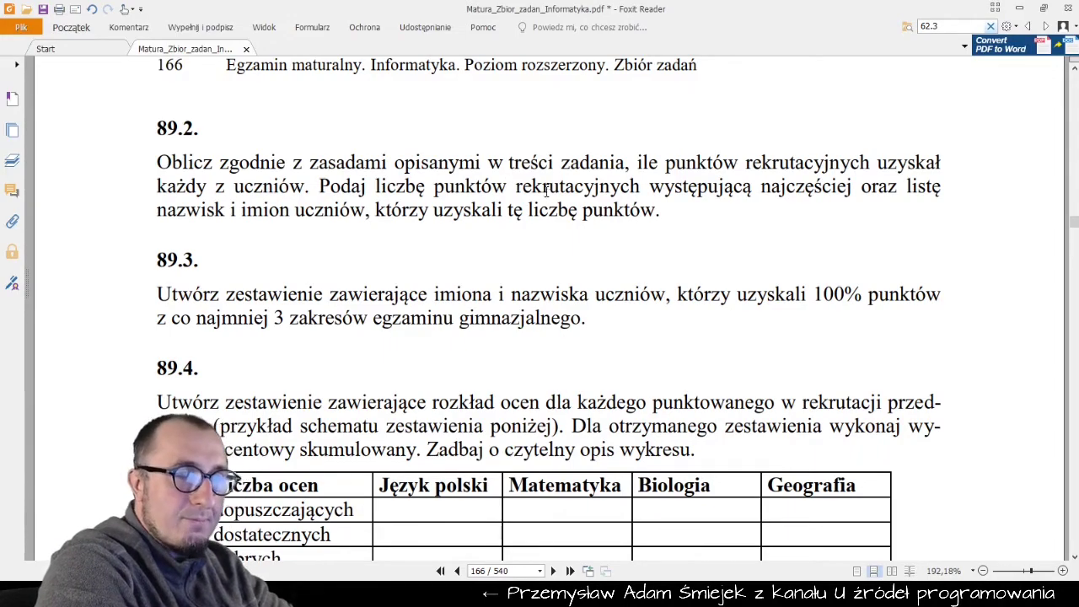
# Highlight task 89.2's sentence asking for the most frequent score and its students.
pyautogui.scroll(-1, 528, 187)
pyautogui.scroll(-2, 529, 185)
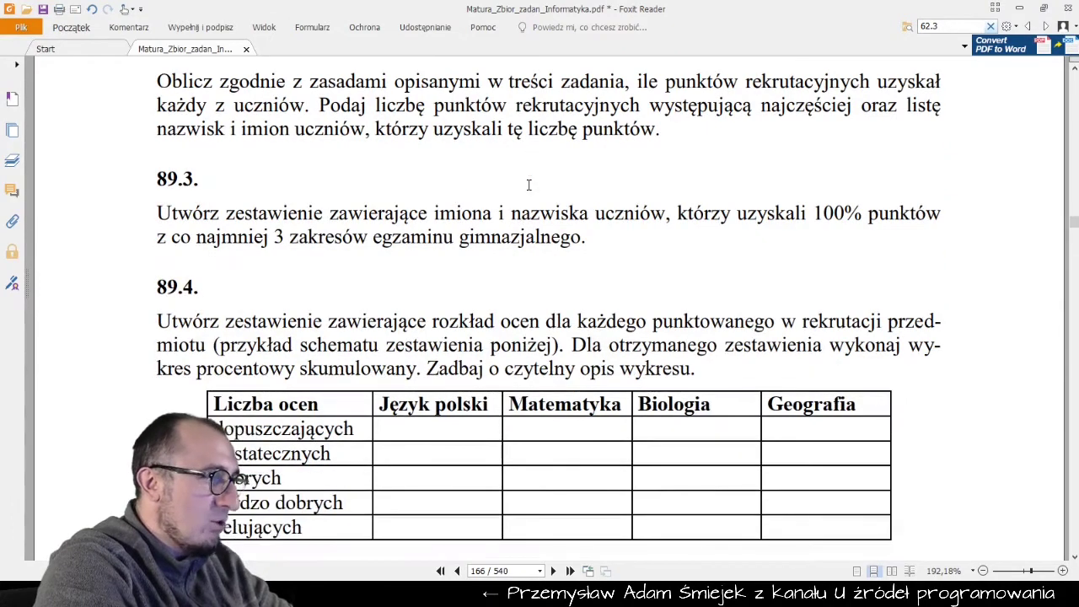
pyautogui.scroll(2, 529, 186)
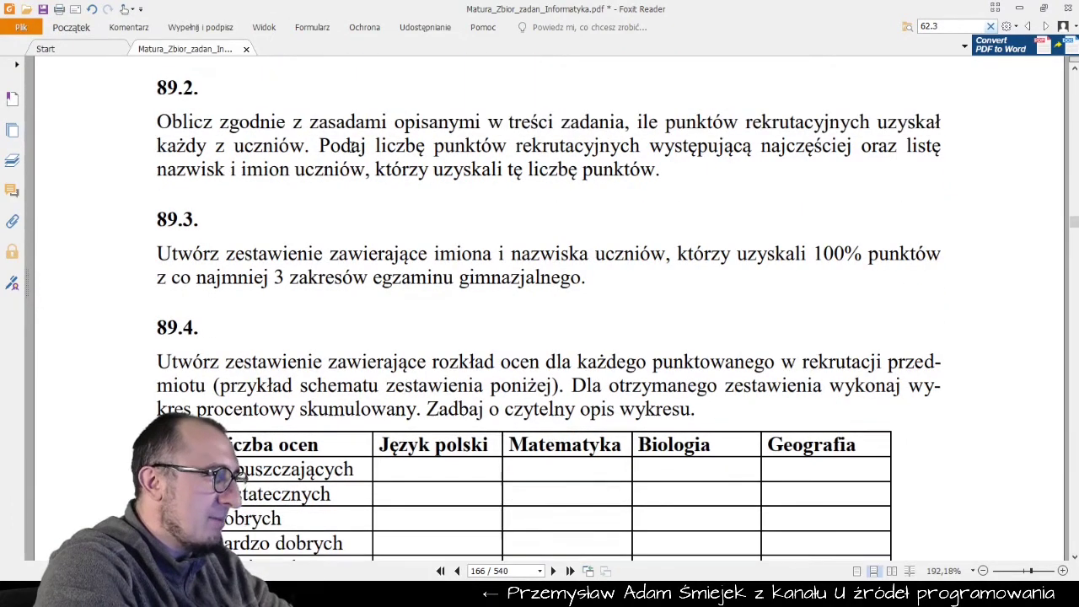
pyautogui.moveTo(315, 146); pyautogui.dragTo(681, 171)
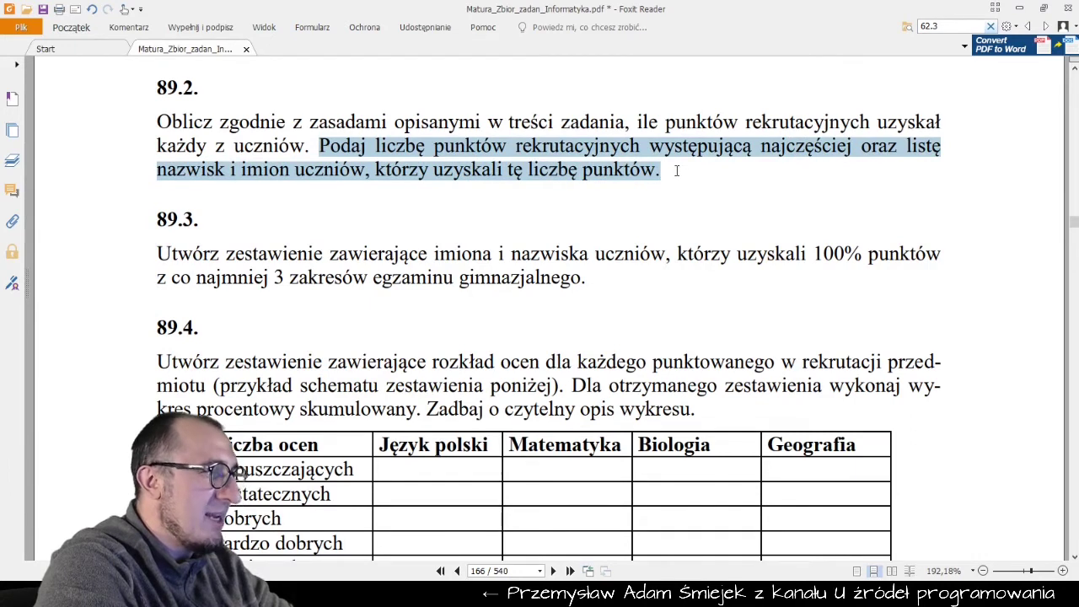
pyautogui.moveTo(676, 171)
pyautogui.mouseDown()
pyautogui.moveTo(613, 161)
pyautogui.moveTo(672, 166)
pyautogui.mouseUp()
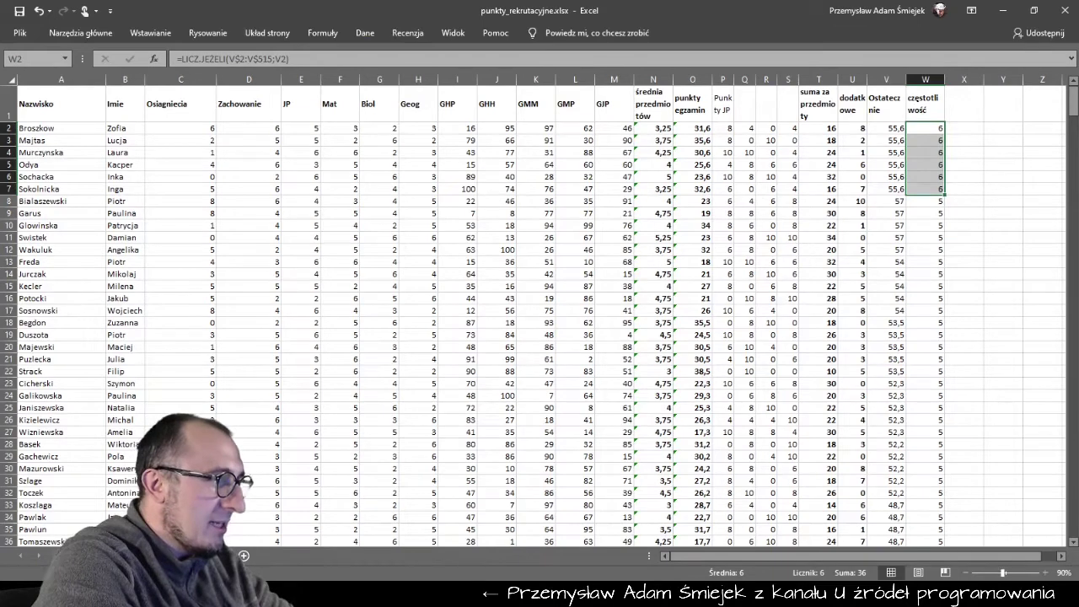
# Hide columns C–U and copy A1:V7, the names and 55,6 scores of the top six students.
pyautogui.hotkey('alt', 'Tab')
pyautogui.hotkey('alt', 'Tab')
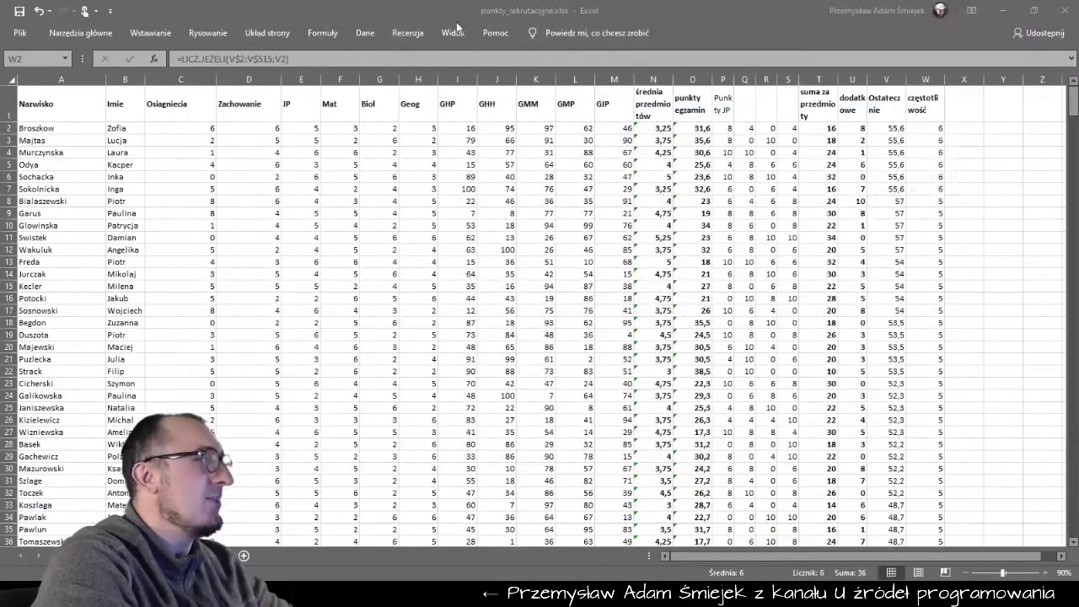
pyautogui.moveTo(65, 106)
pyautogui.mouseDown()
pyautogui.moveTo(91, 132)
pyautogui.moveTo(128, 138)
pyautogui.moveTo(145, 187)
pyautogui.mouseUp()
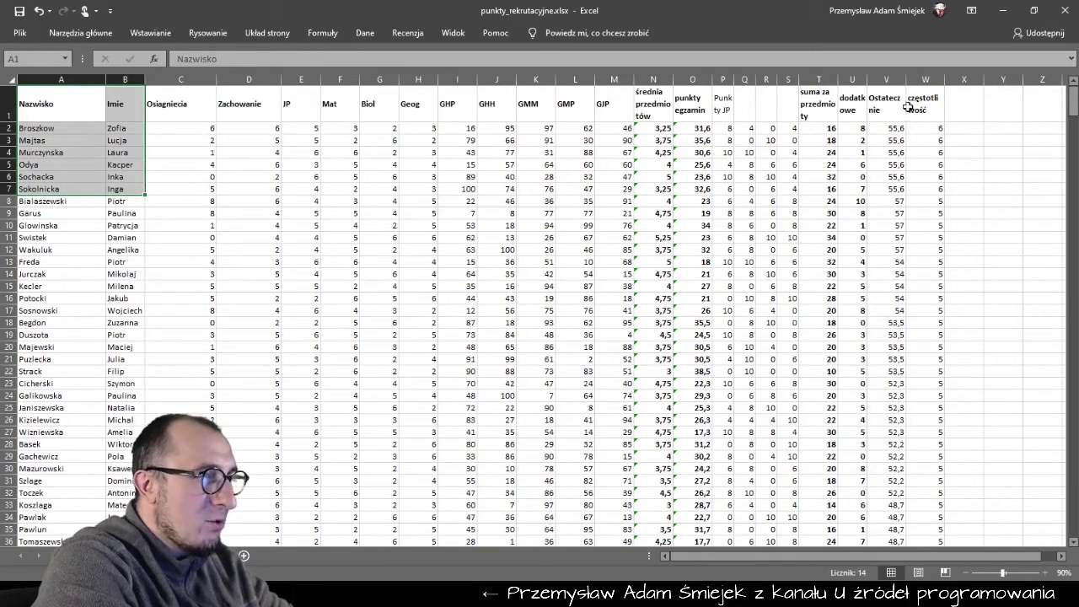
pyautogui.moveTo(887, 79); pyautogui.dragTo(892, 167)
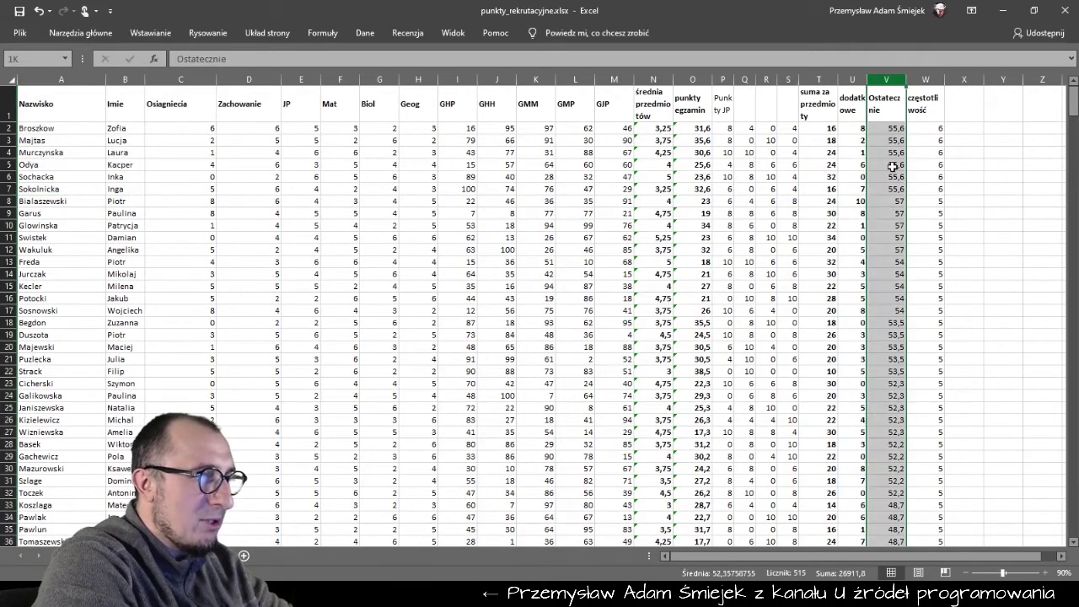
pyautogui.click(850, 90)
pyautogui.moveTo(852, 80); pyautogui.dragTo(187, 71)
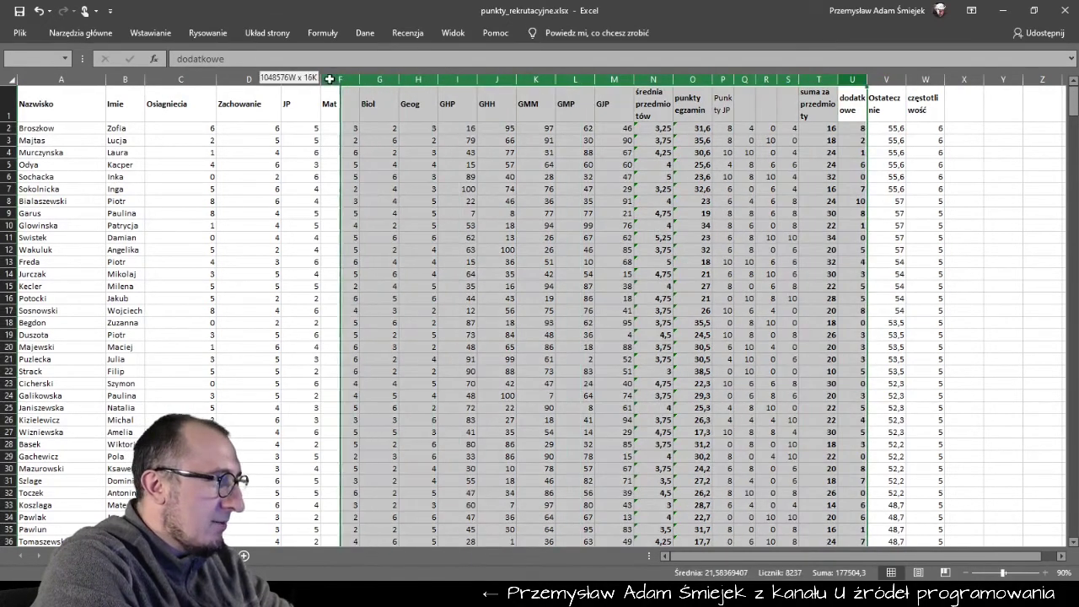
pyautogui.rightClick(180, 79)
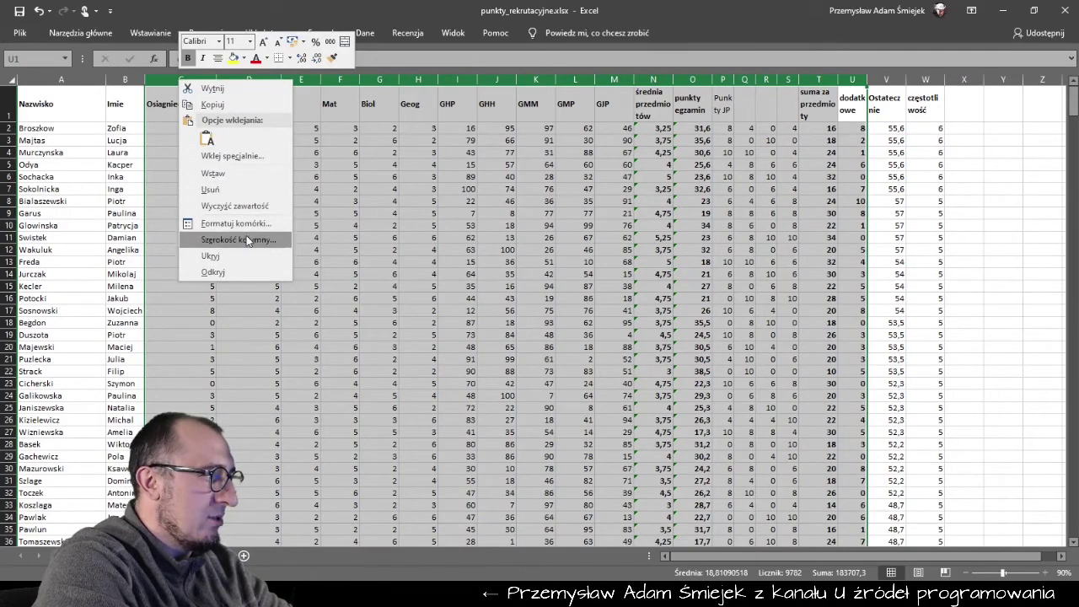
pyautogui.click(246, 257)
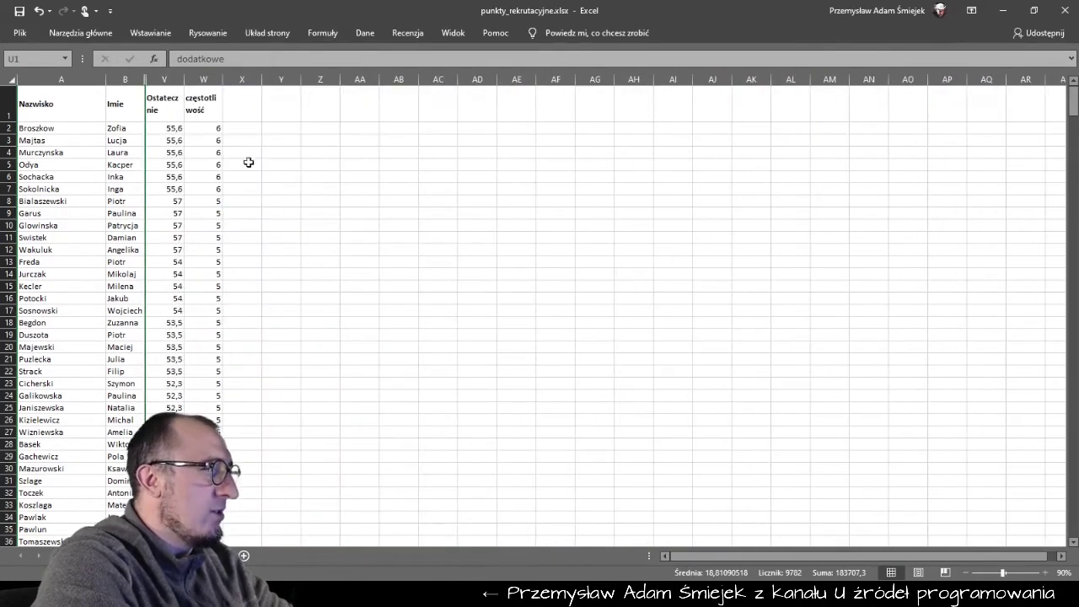
pyautogui.moveTo(65, 101); pyautogui.dragTo(177, 187)
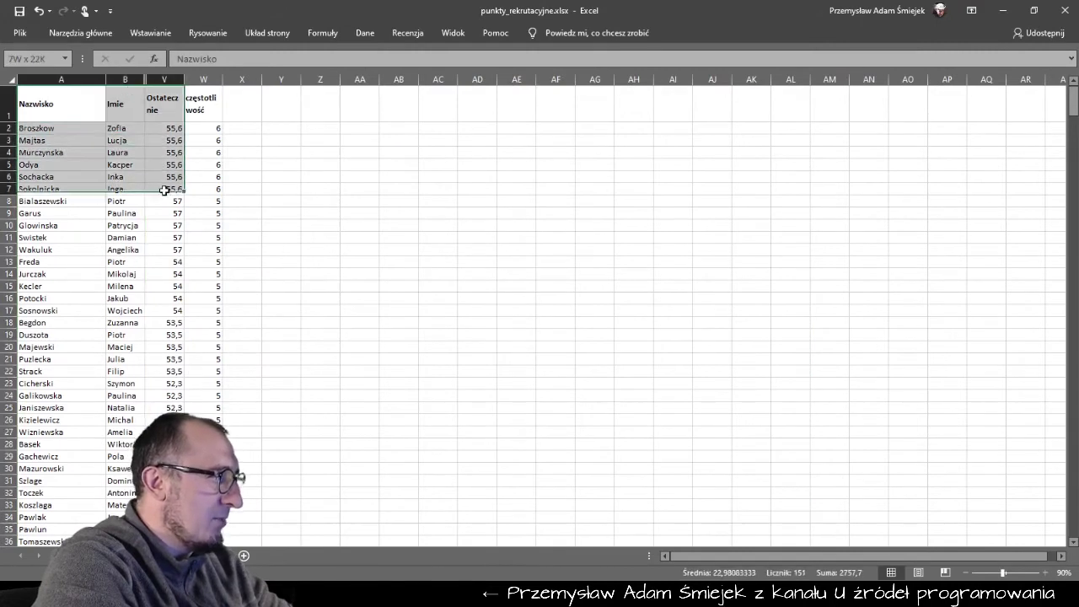
pyautogui.hotkey('ctrl', 'c')
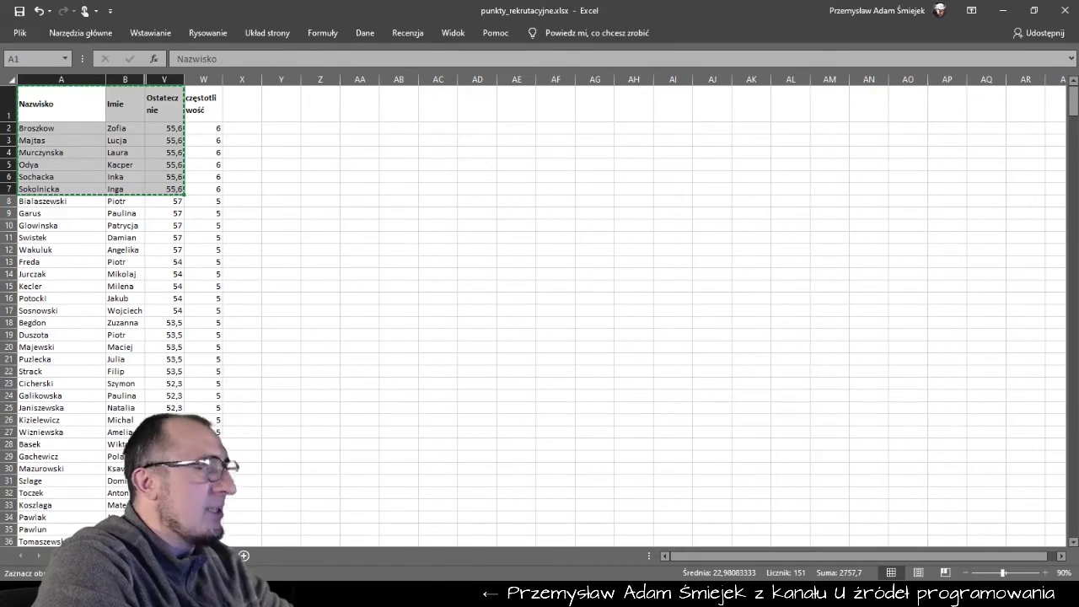
# Paste the six students under answer 2 in wyniki_punkty.txt, renaming Ostatecznie to 'Punkty końcowe'.
pyautogui.click(352, 40)
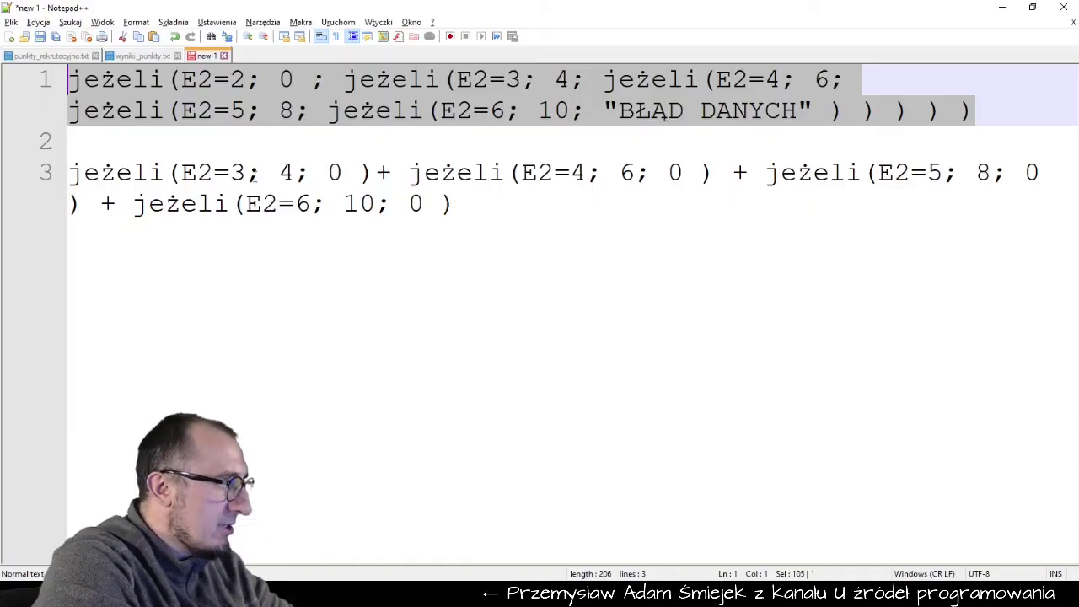
pyautogui.click(147, 57)
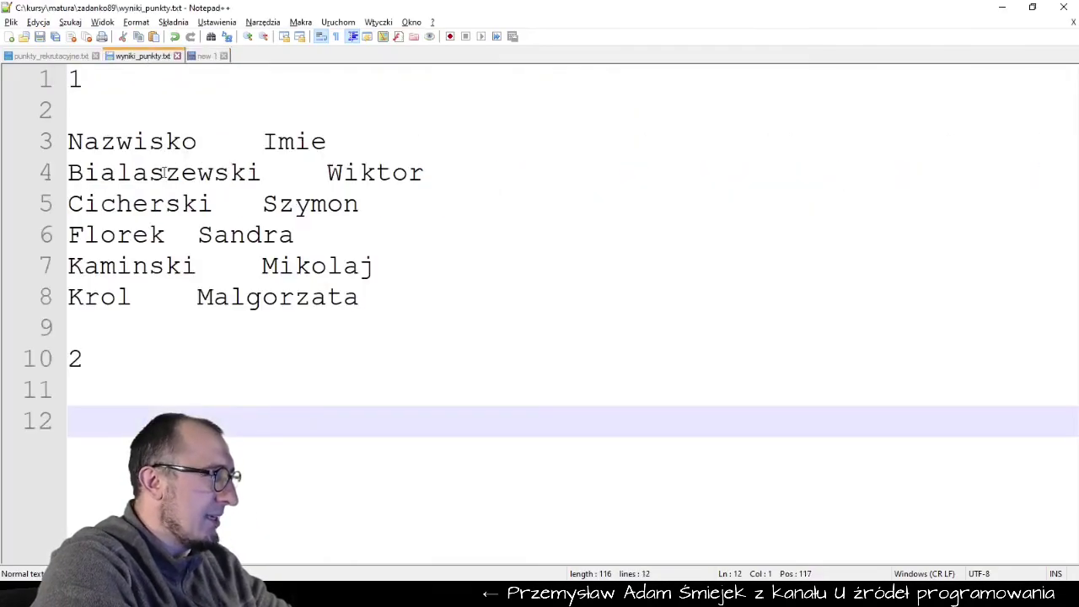
pyautogui.hotkey('ctrl', 'v')
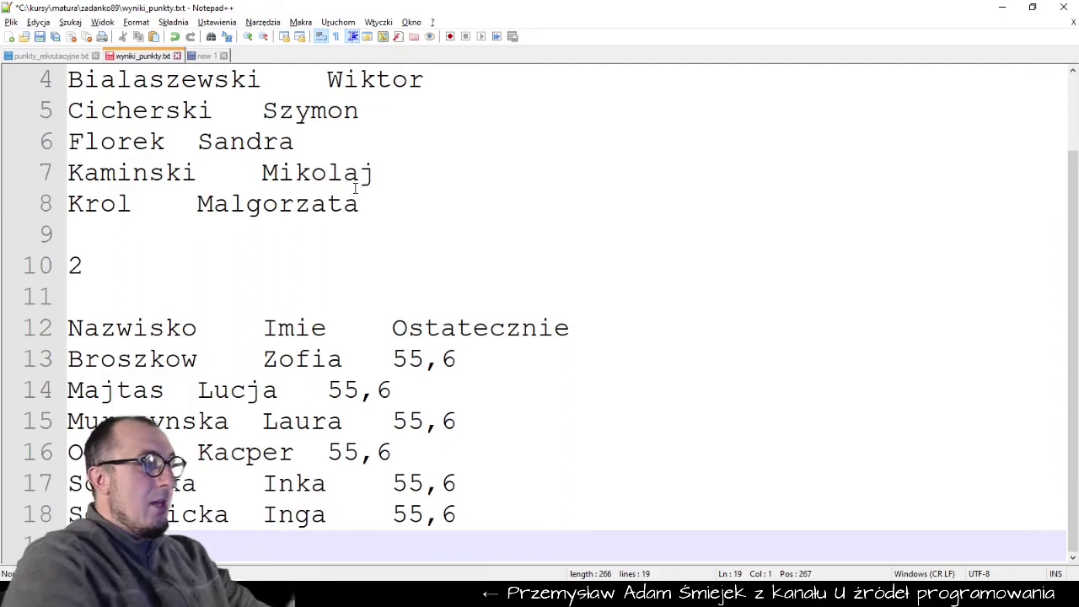
pyautogui.doubleClick(524, 328)
pyautogui.write('Punkty ')
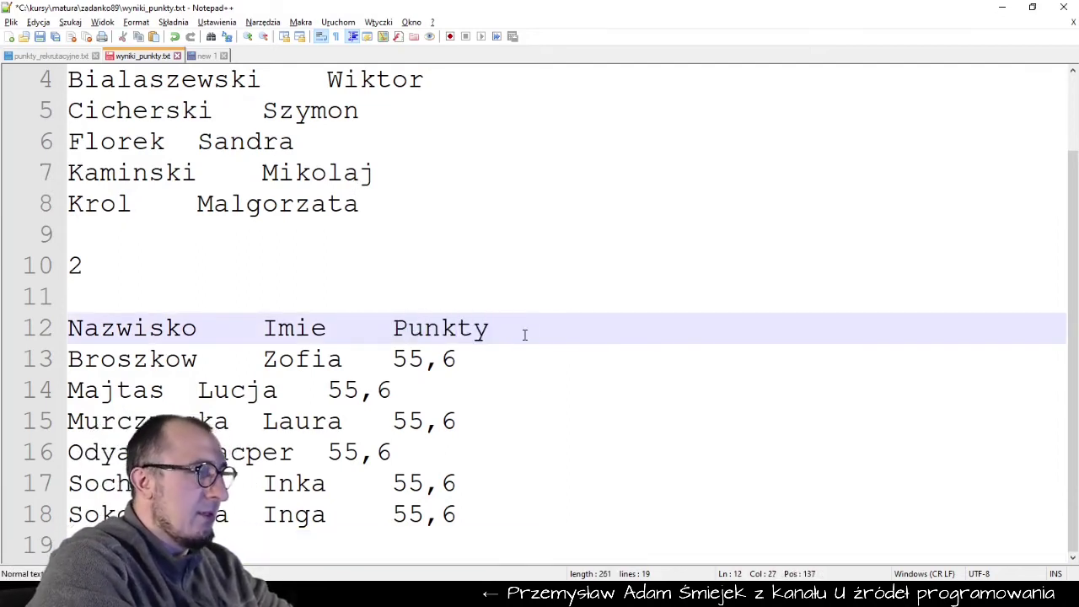
pyautogui.write('końc')
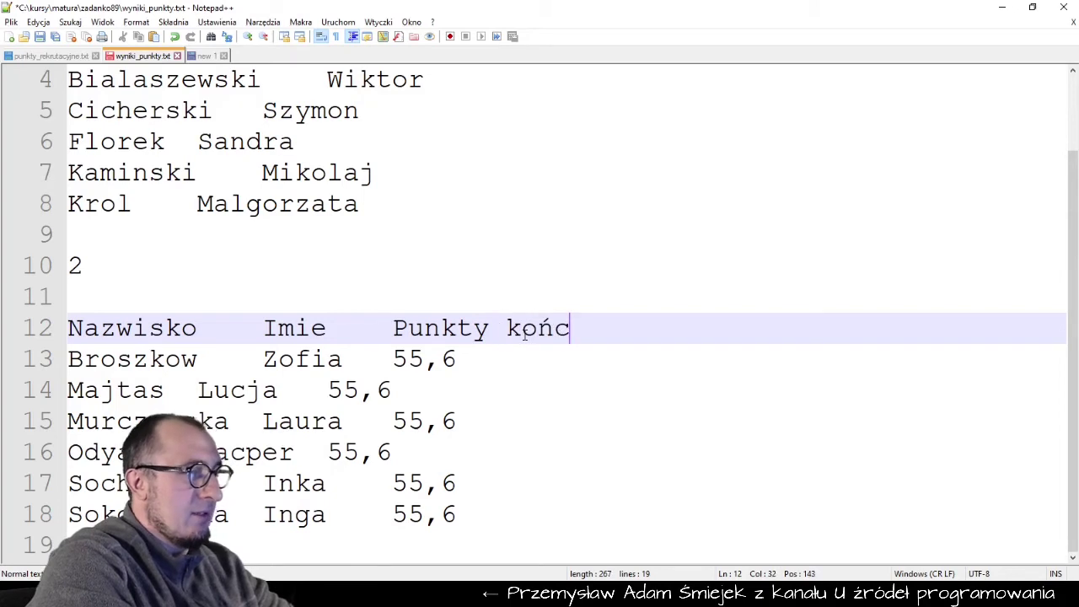
pyautogui.write('owe')
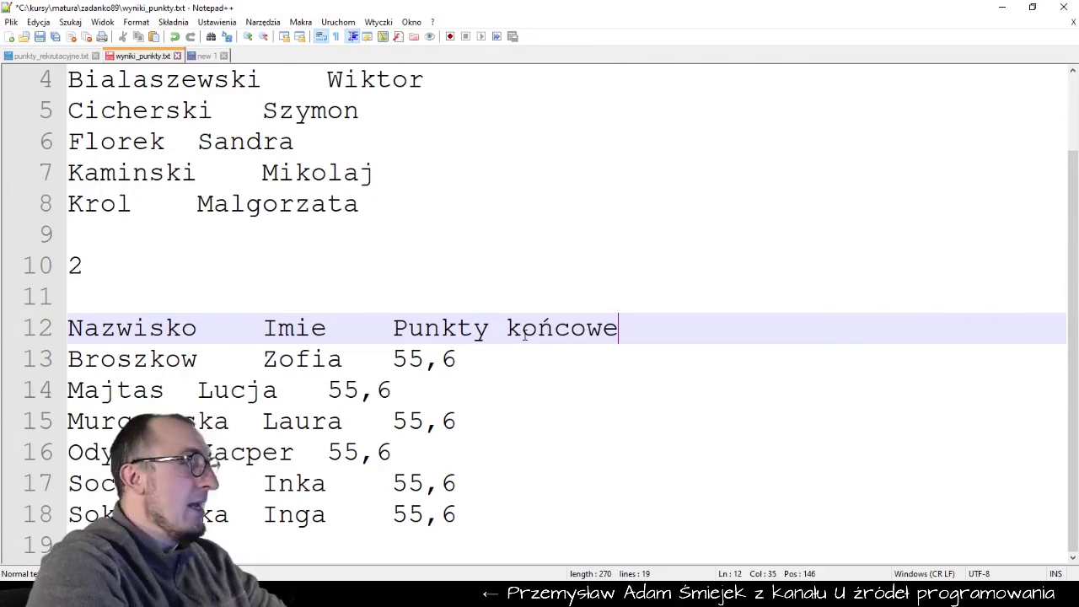
pyautogui.hotkey('alt', 'Tab')
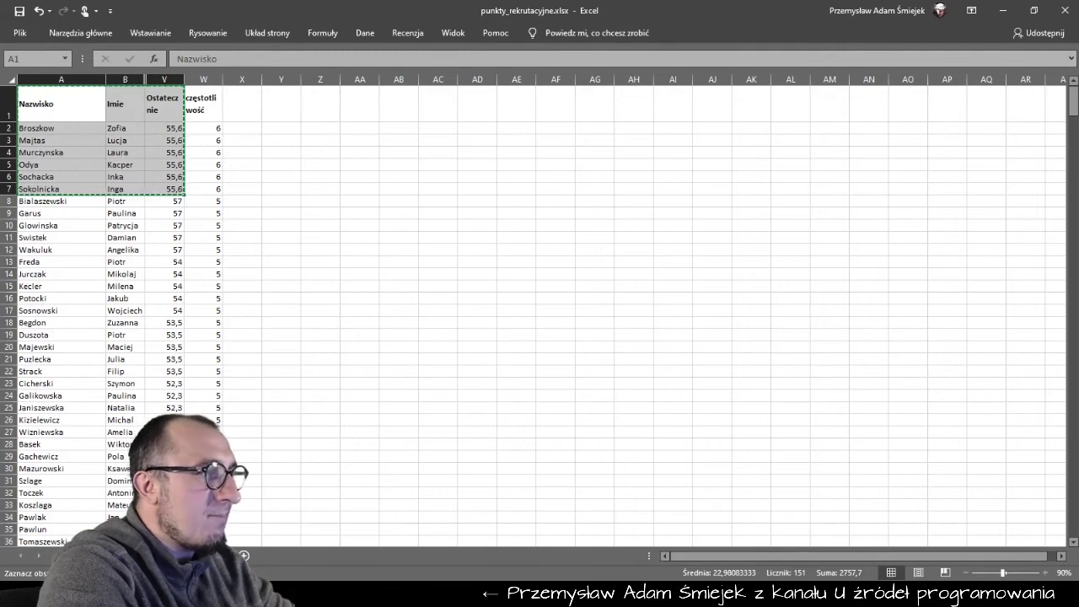
pyautogui.hotkey('alt', 'Tab')
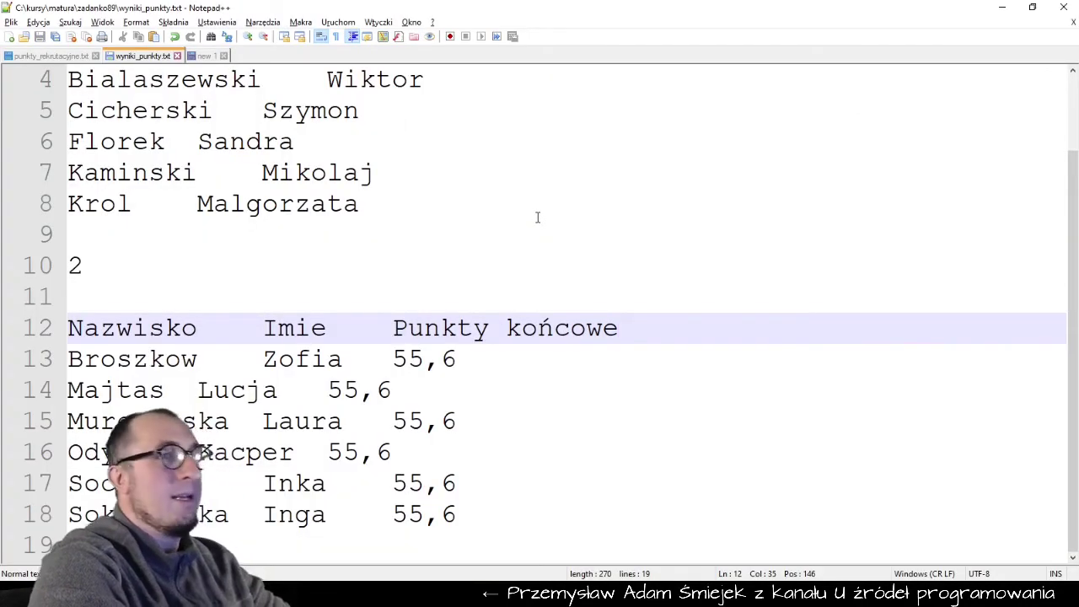
# Scroll the task PDF down toward task 89.4's grade distribution table.
pyautogui.hotkey('alt', 'Tab')
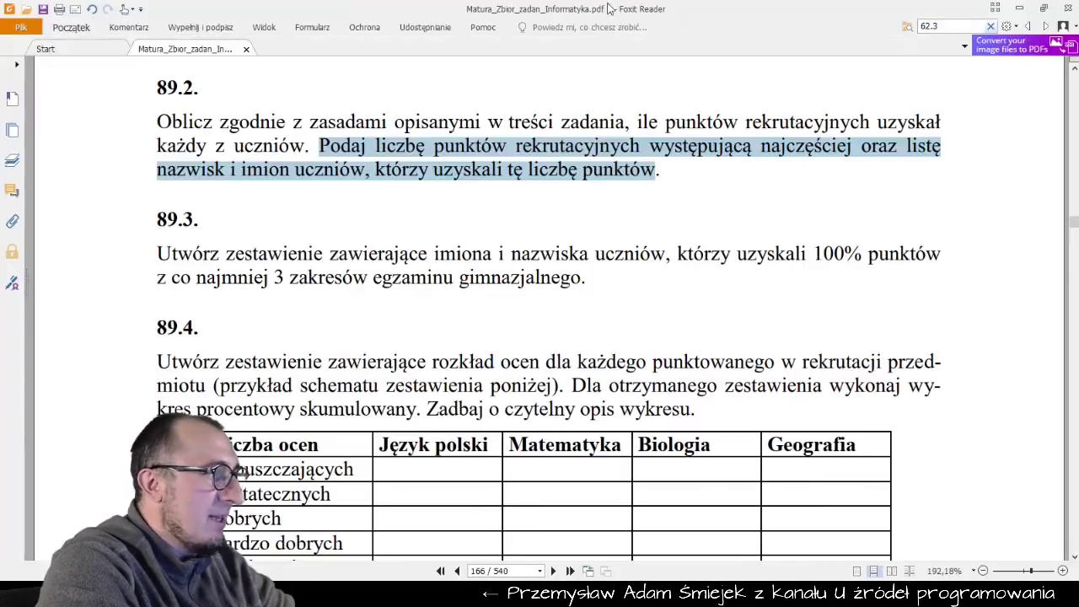
pyautogui.scroll(-1, 573, 235)
pyautogui.scroll(-2, 573, 234)
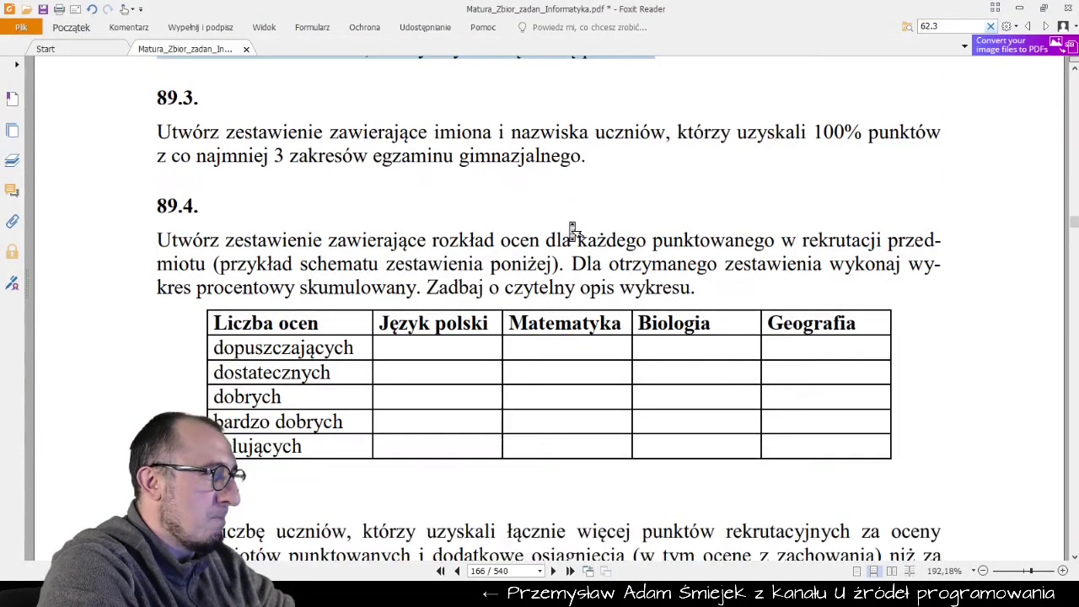
pyautogui.scroll(-2, 573, 229)
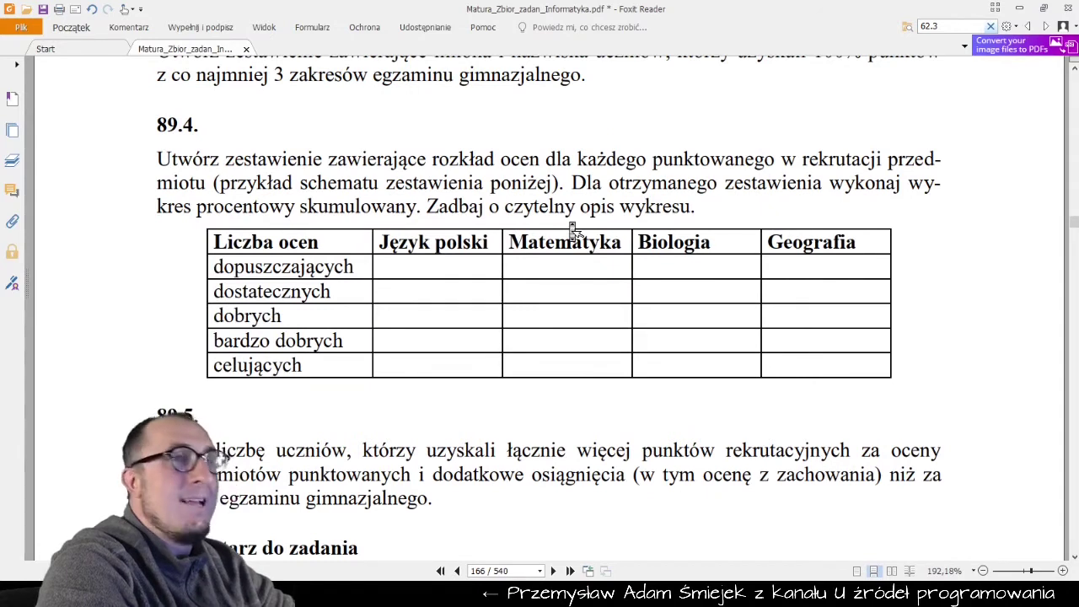
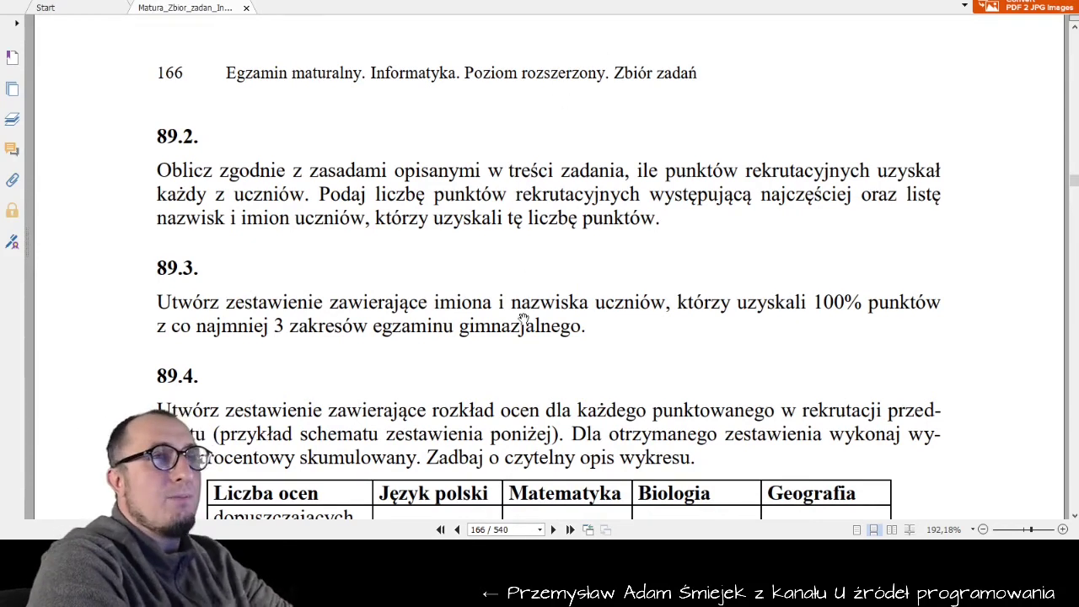
# Scroll the PDF to task 89.4's grade table, then switch to the recruitment workbook.
pyautogui.scroll(-3, 523, 317)
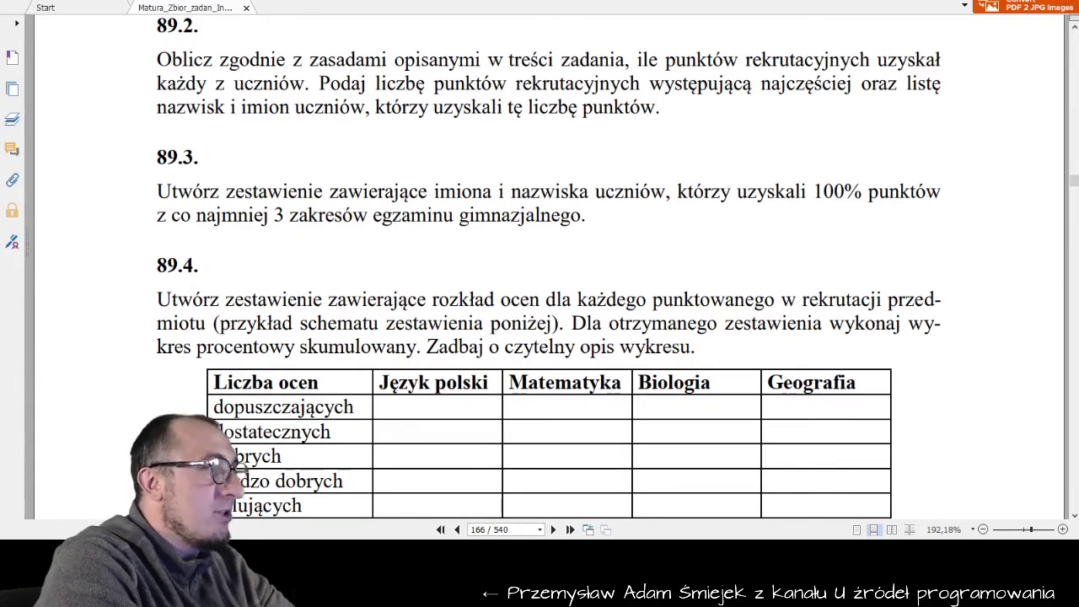
pyautogui.hotkey('alt', 'Tab')
# Unhide the hidden columns C through U by selecting columns B:V and choosing Odkryj.
pyautogui.moveTo(166, 35); pyautogui.dragTo(126, 38)
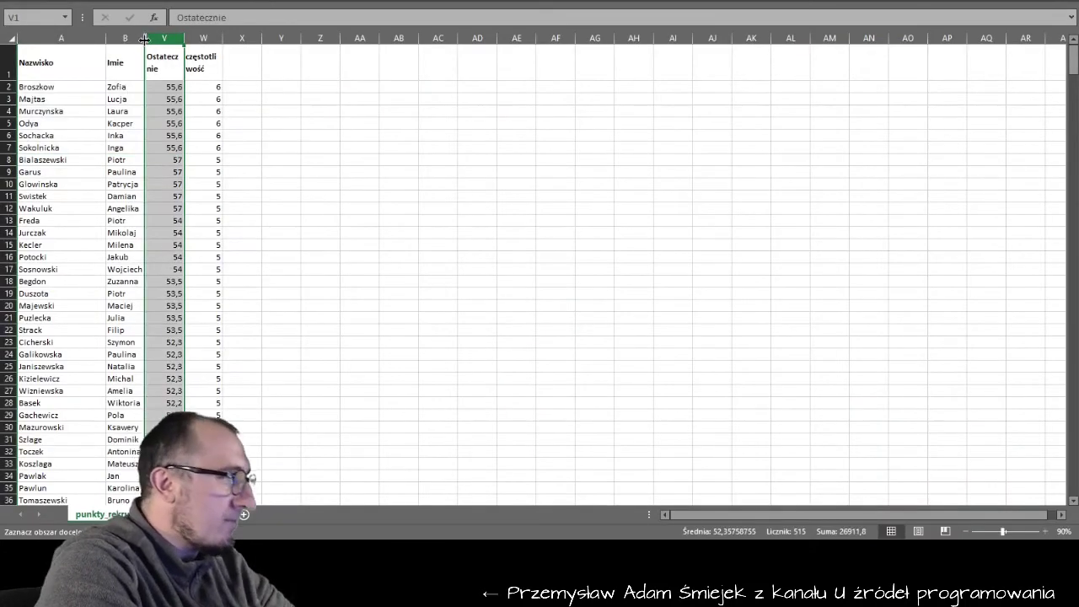
pyautogui.rightClick(142, 39)
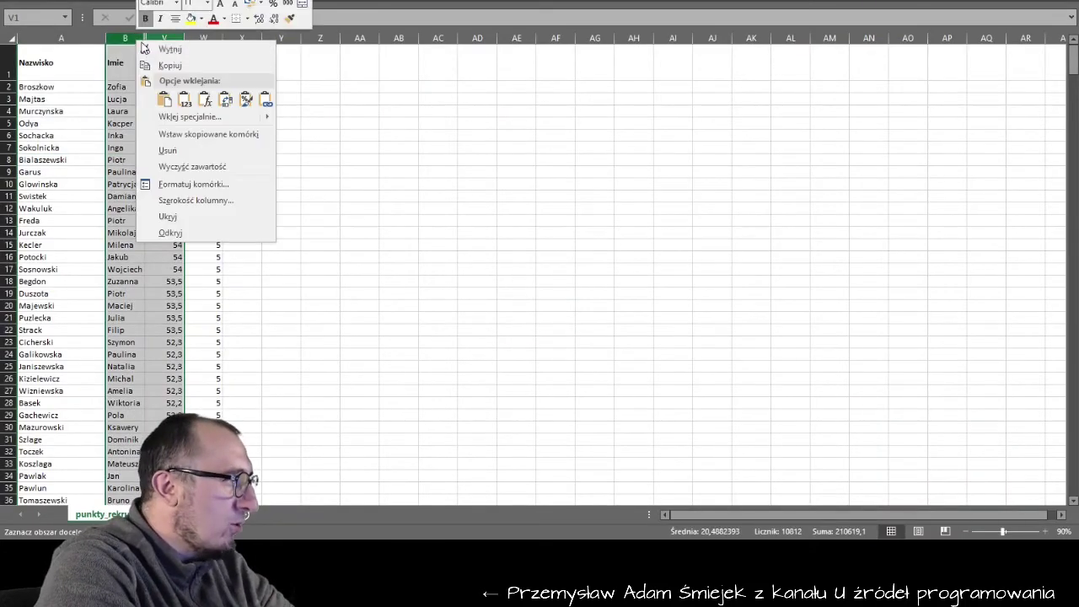
pyautogui.click(173, 233)
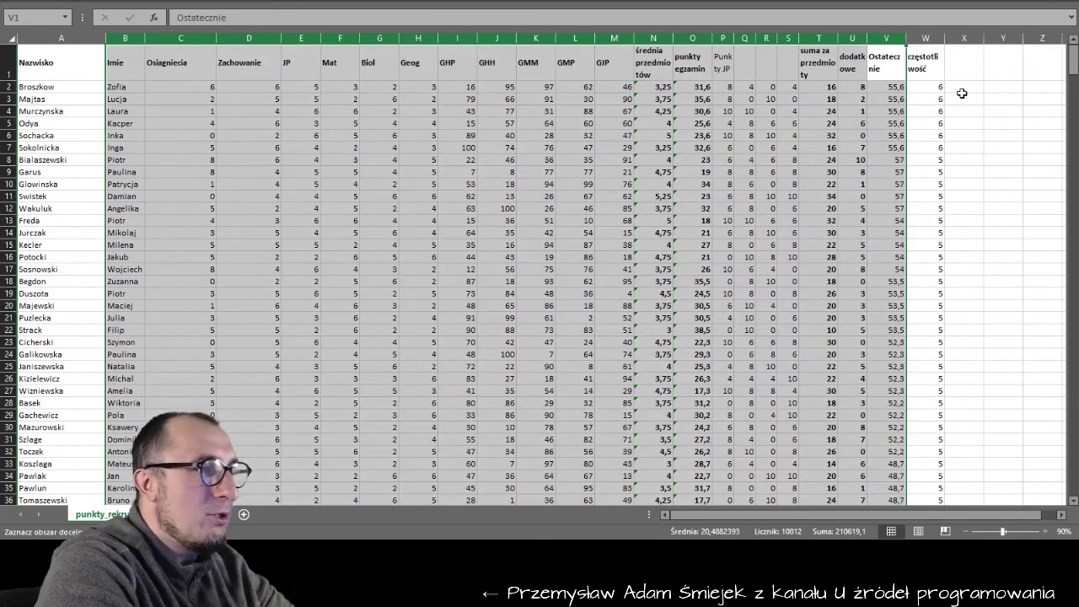
# Start a formula in cell X1, then cancel the entry.
pyautogui.click(962, 88)
pyautogui.click(965, 63)
pyautogui.write('=')
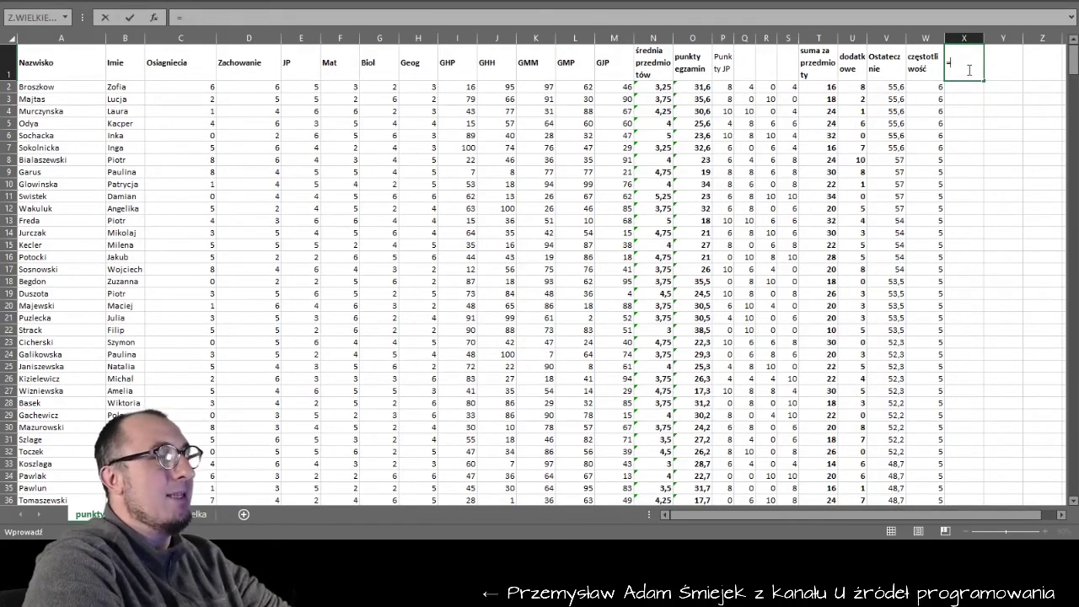
pyautogui.press('Escape')
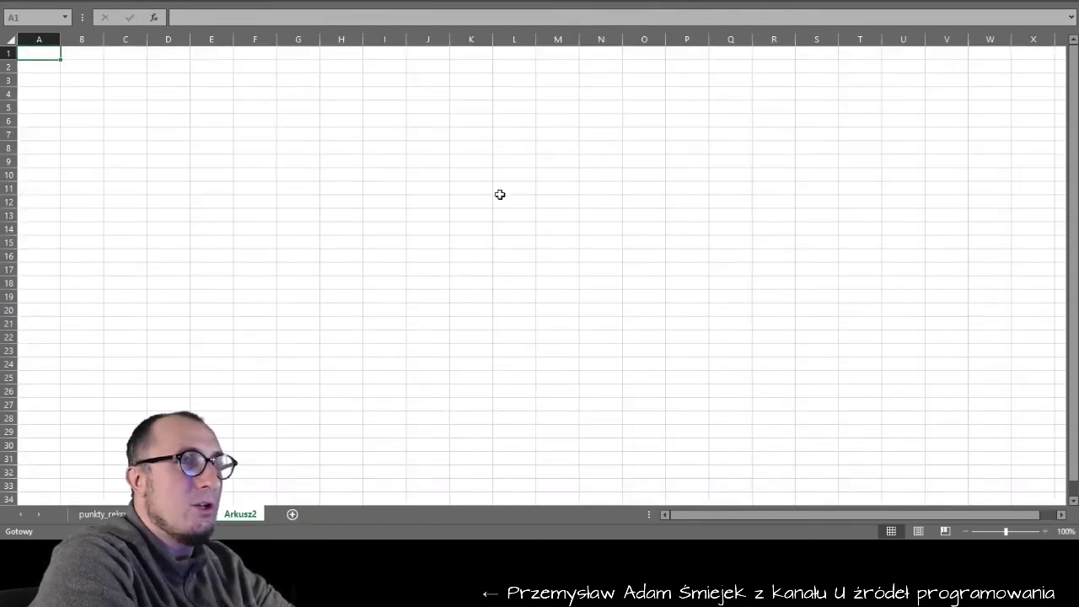
# Fill test rows 2–3 on Arkusz2: 100, 100, 30 in D2:F2 and 30, 100 in D3:E3.
pyautogui.scroll(10, 497, 199)
pyautogui.scroll(8, 472, 192)
pyautogui.click(446, 177)
pyautogui.scroll(-2, 386, 137)
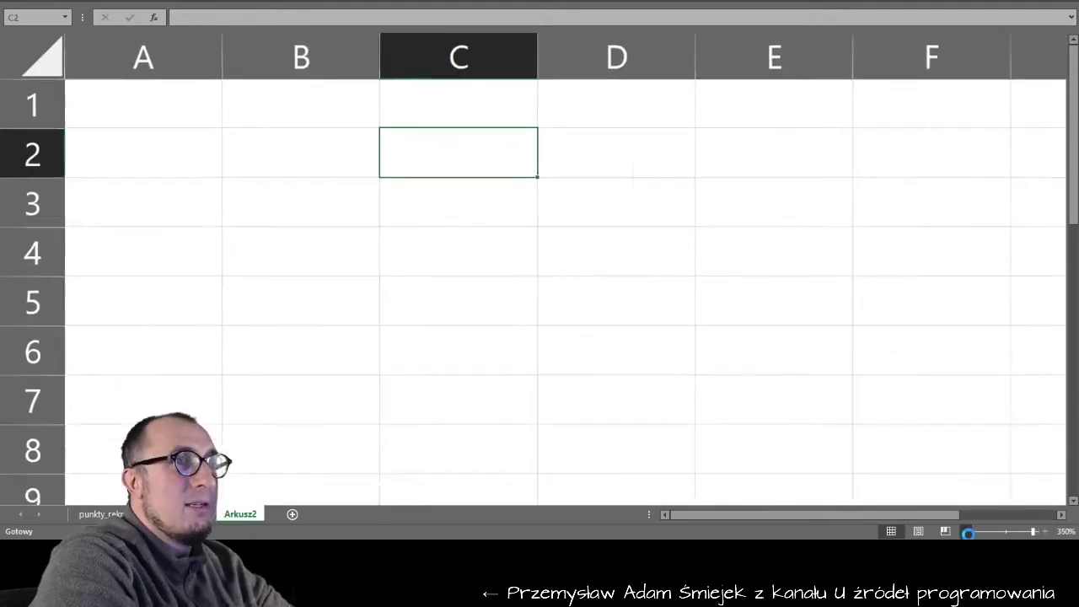
pyautogui.scroll(-3, 386, 136)
pyautogui.scroll(-3, 386, 137)
pyautogui.scroll(-3, 386, 136)
pyautogui.scroll(-3, 294, 121)
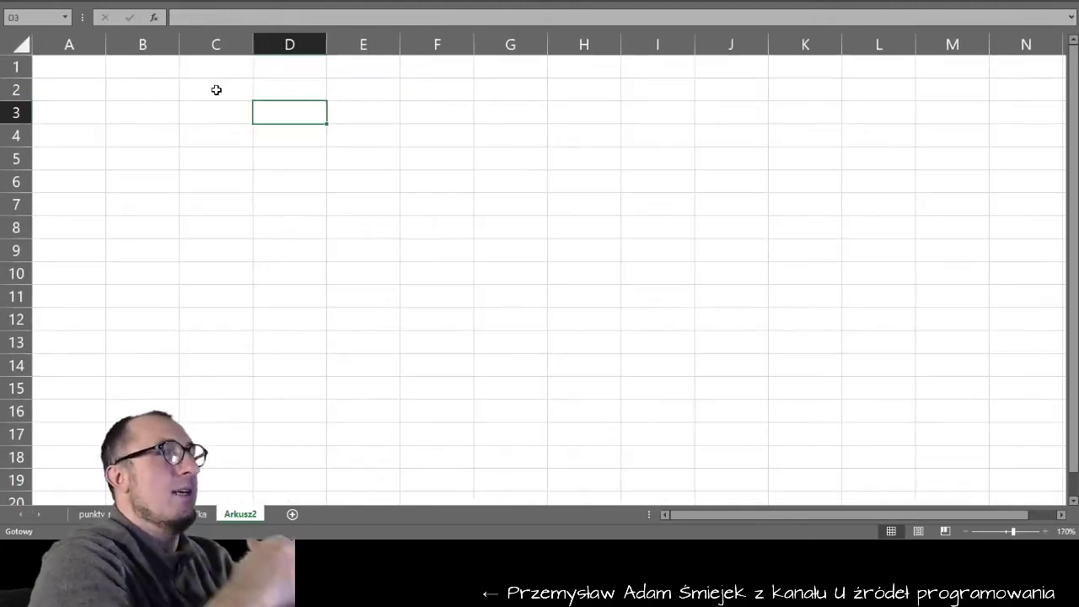
pyautogui.click(288, 97)
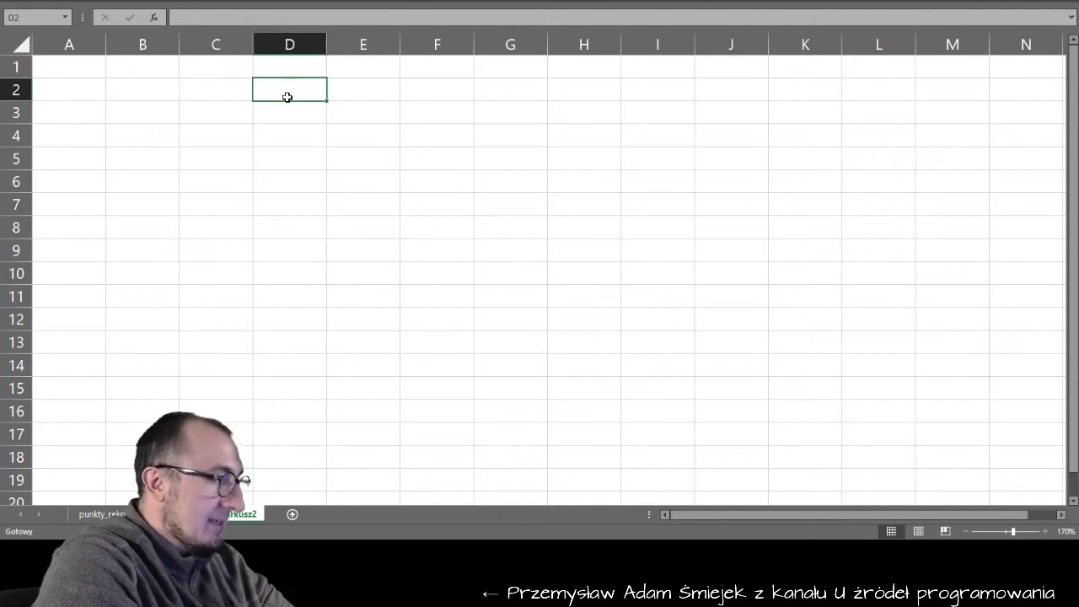
pyautogui.write('100')
pyautogui.press('Right')
pyautogui.write('100')
pyautogui.press('Return')
pyautogui.press('Up')
pyautogui.press('Right')
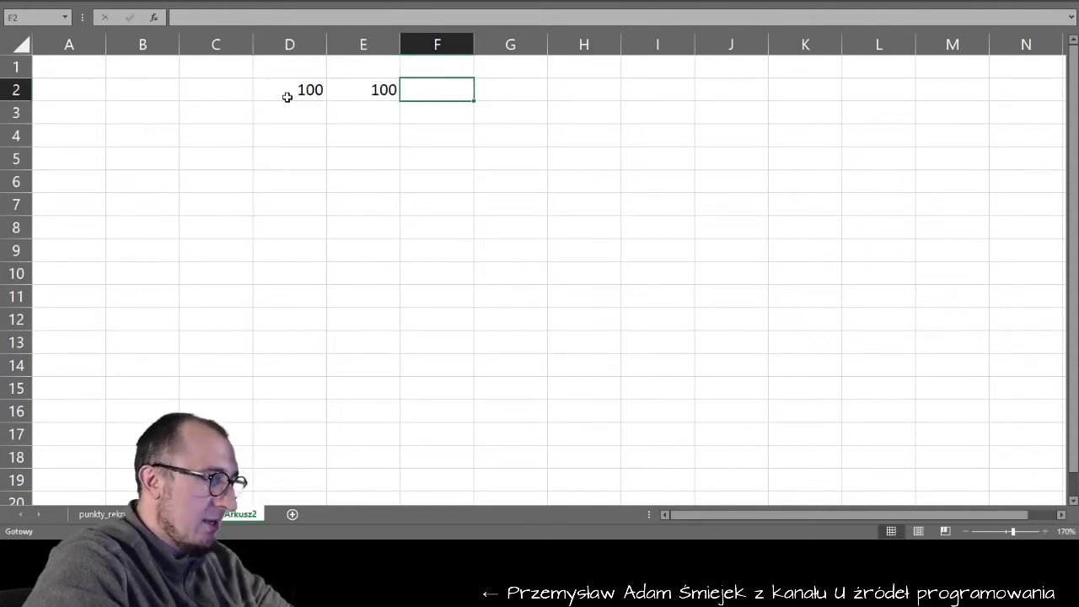
pyautogui.write('30')
pyautogui.press('Return')
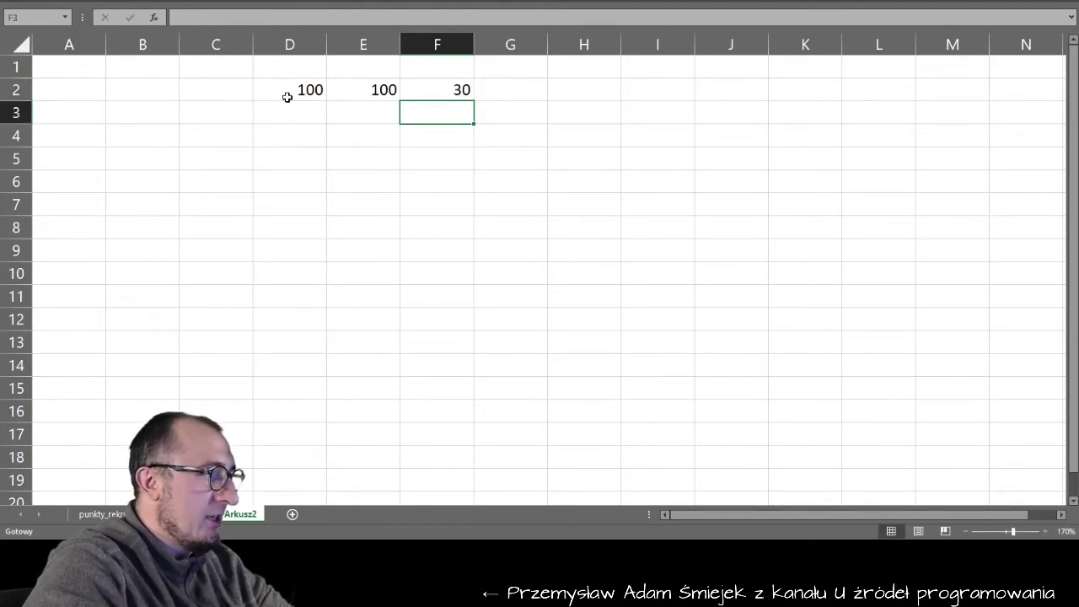
pyautogui.press('Left')
pyautogui.press('Left')
pyautogui.write('30')
pyautogui.press('Right')
pyautogui.write('100')
pyautogui.press('Return')
pyautogui.press('Right')
pyautogui.press('Up')
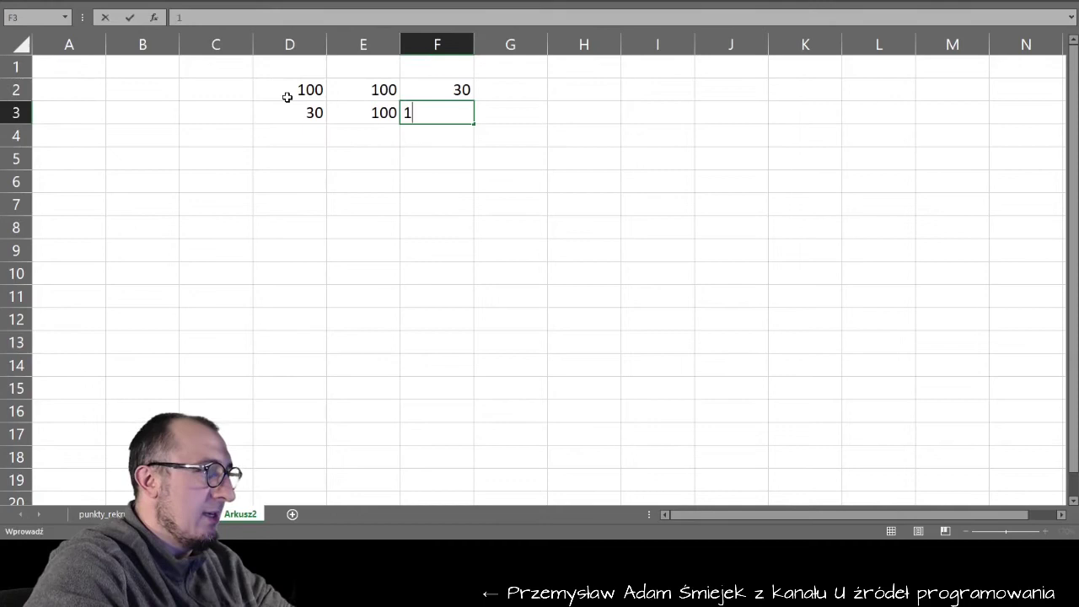
pyautogui.press('Return')
# Fill test rows 4–5: 10, 2 in D4:E4 and 100, 100, 100 in D5:F5.
pyautogui.press('Left')
pyautogui.press('Left')
pyautogui.write('10')
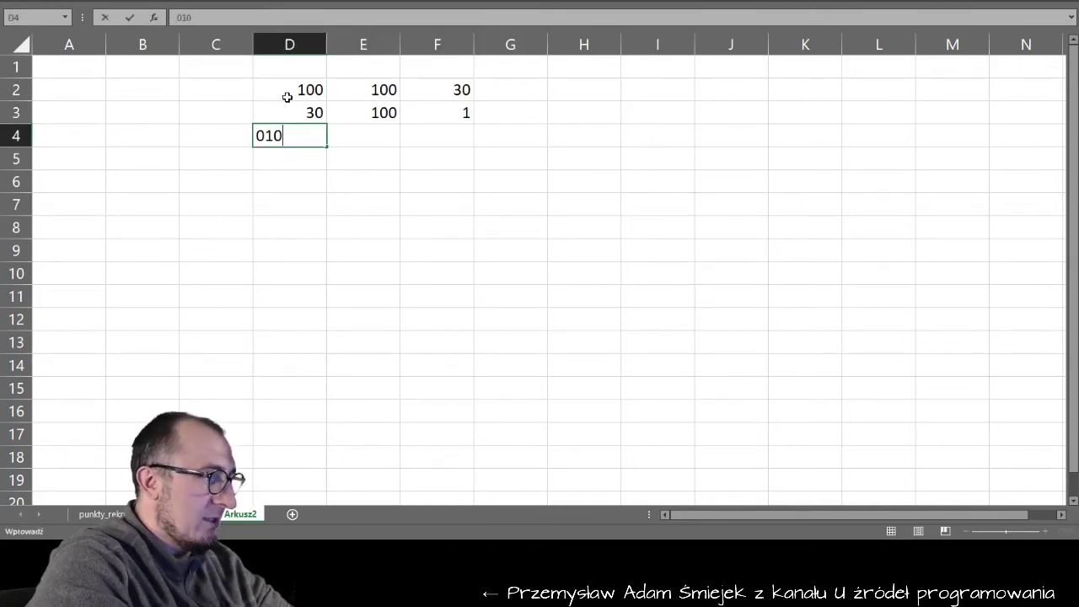
pyautogui.press('Return')
pyautogui.press('Right')
pyautogui.press('Up')
pyautogui.write('2')
pyautogui.press('Tab')
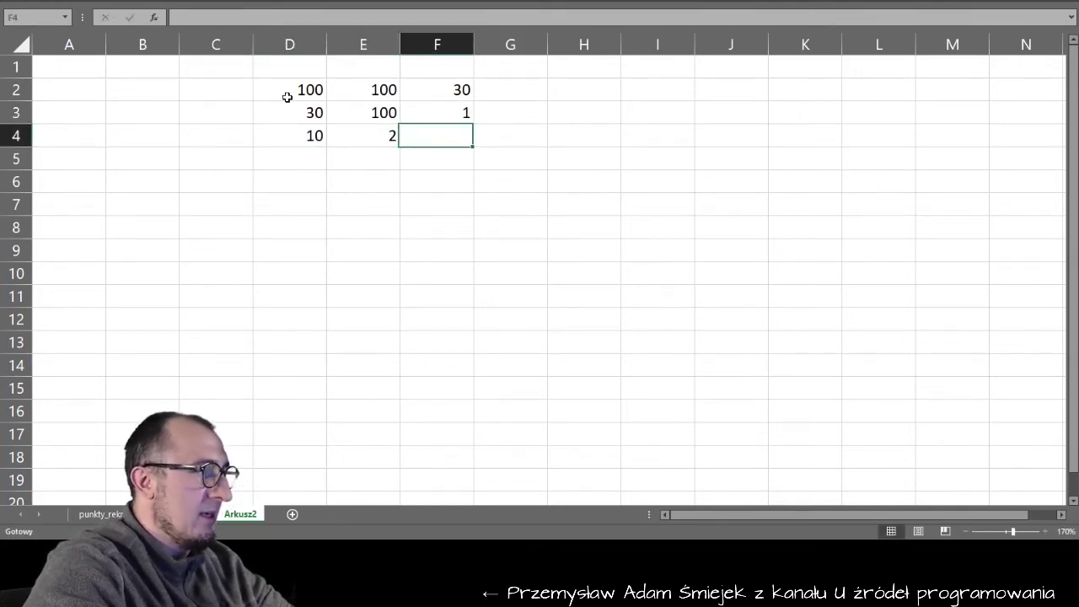
pyautogui.press('Tab')
pyautogui.press('Down')
pyautogui.press('Left')
pyautogui.press('Left')
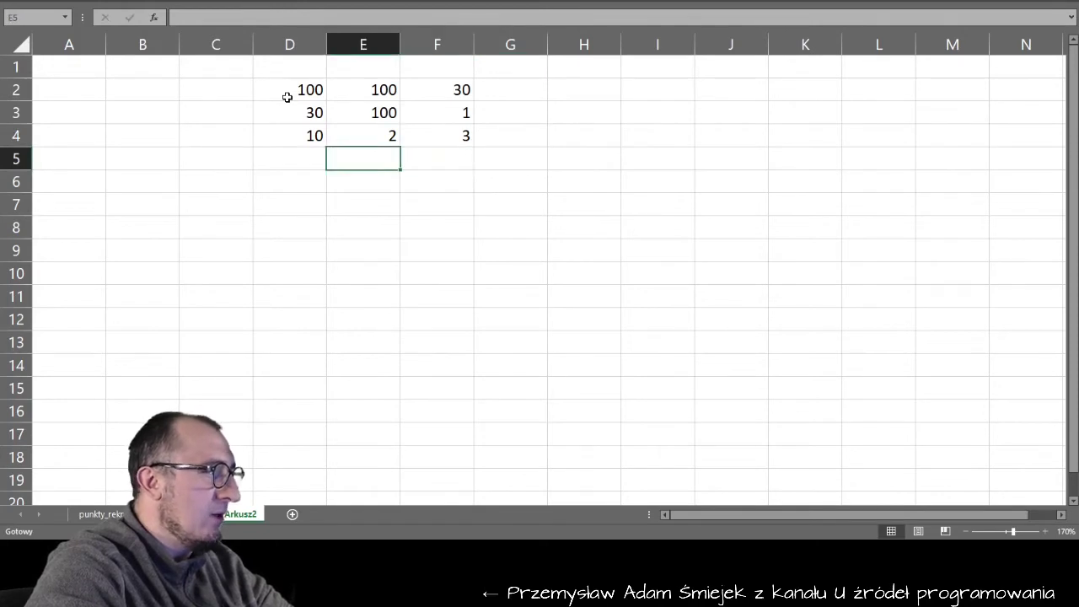
pyautogui.press('Left')
pyautogui.write('1')
pyautogui.press('Right')
pyautogui.press('Left')
pyautogui.write('100')
pyautogui.press('Tab')
pyautogui.write('11')
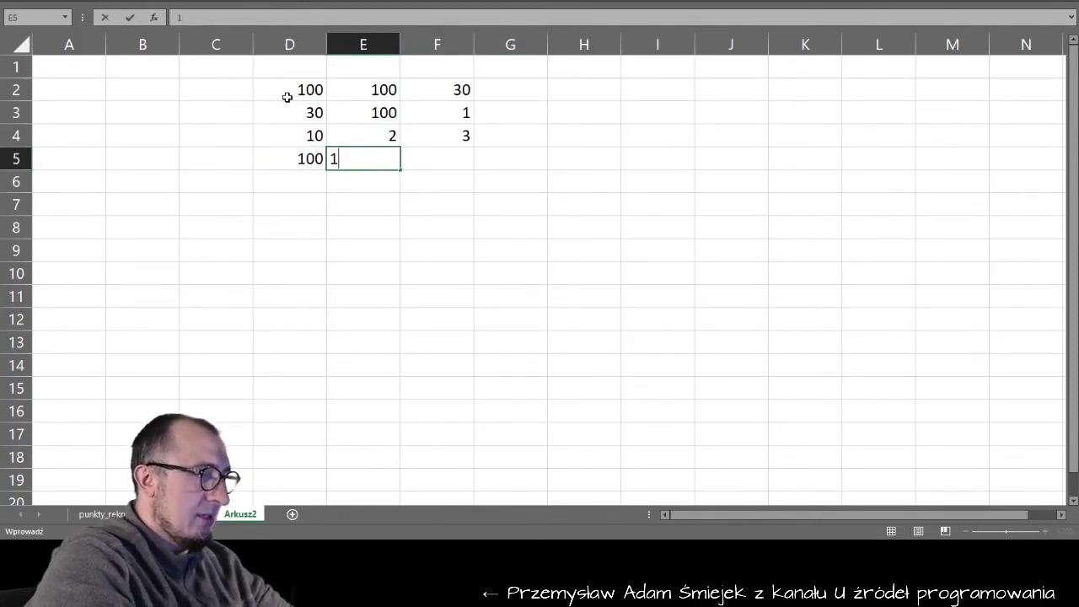
pyautogui.press('Tab')
pyautogui.write('100')
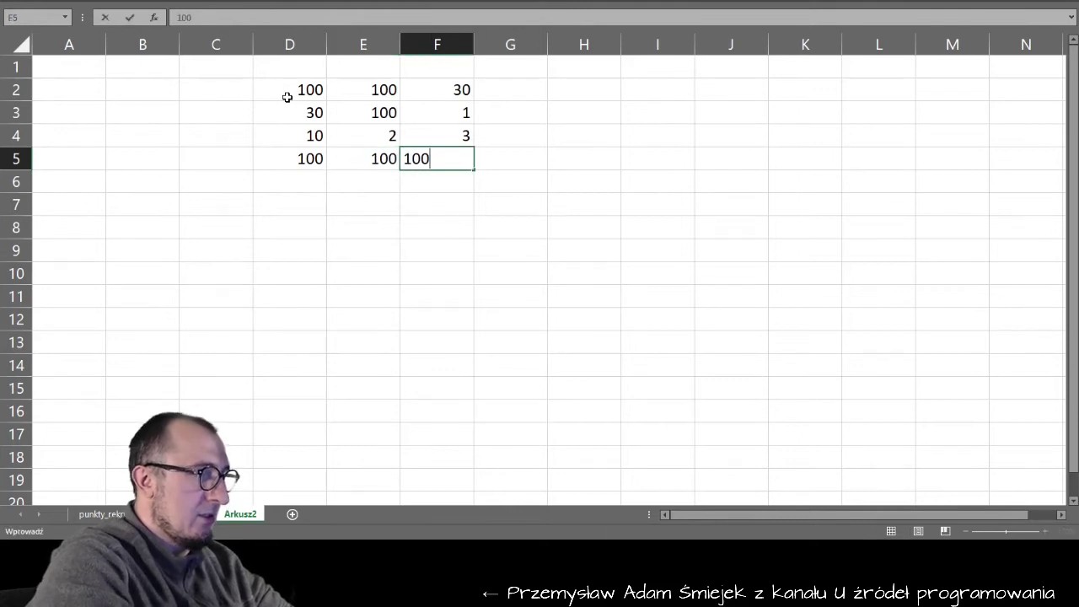
pyautogui.press('Tab')
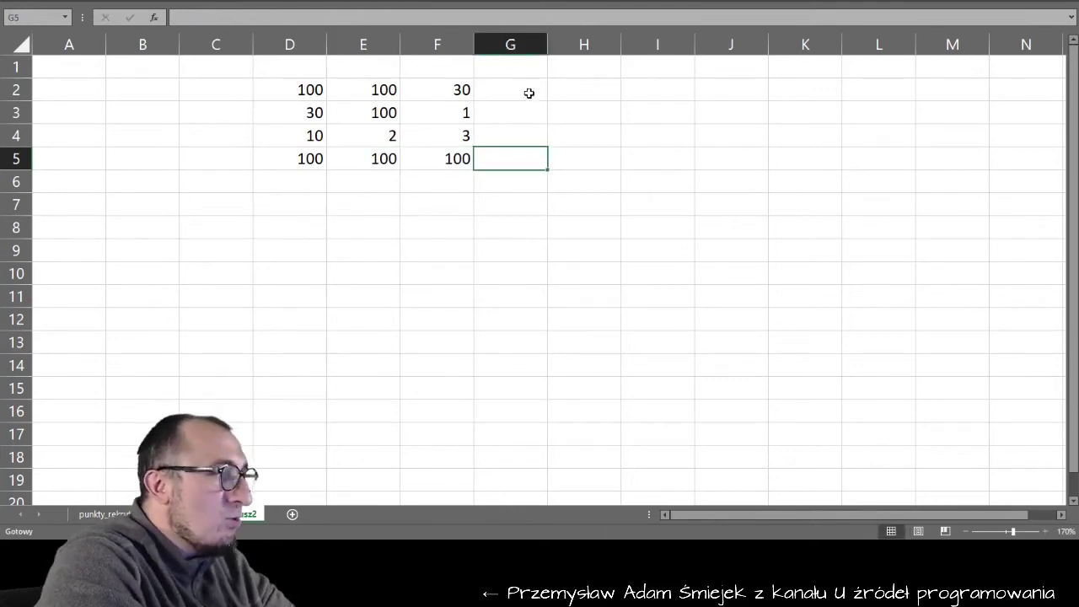
# Enter =LICZ.JEŻELI(D2:F2;100) in G2, fill it down to G5, and return to the data sheet.
pyautogui.click(500, 93)
pyautogui.write('=licz')
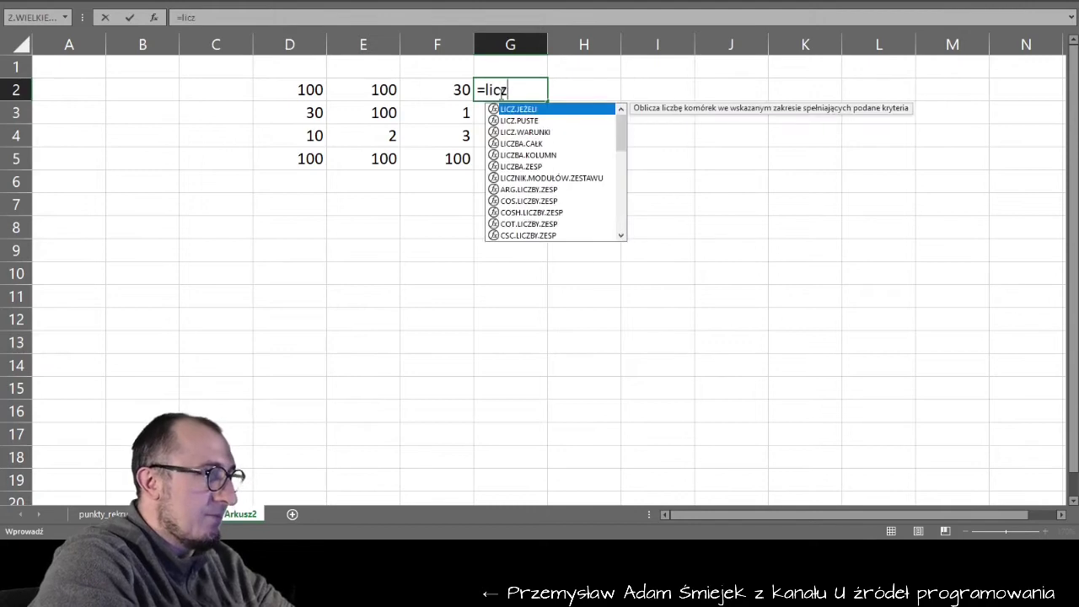
pyautogui.press('Tab')
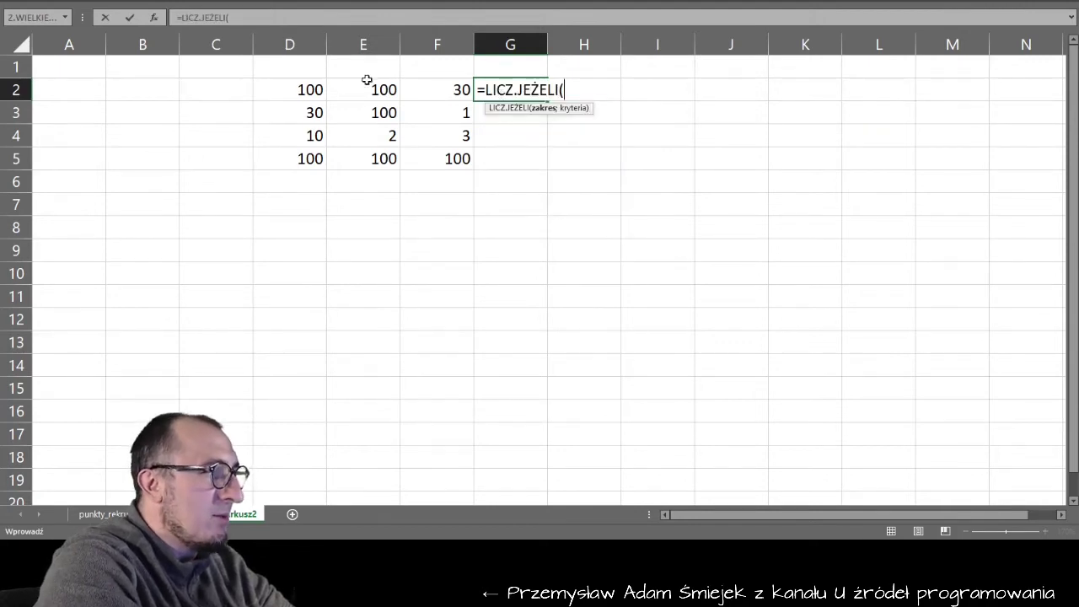
pyautogui.moveTo(300, 88); pyautogui.dragTo(436, 90)
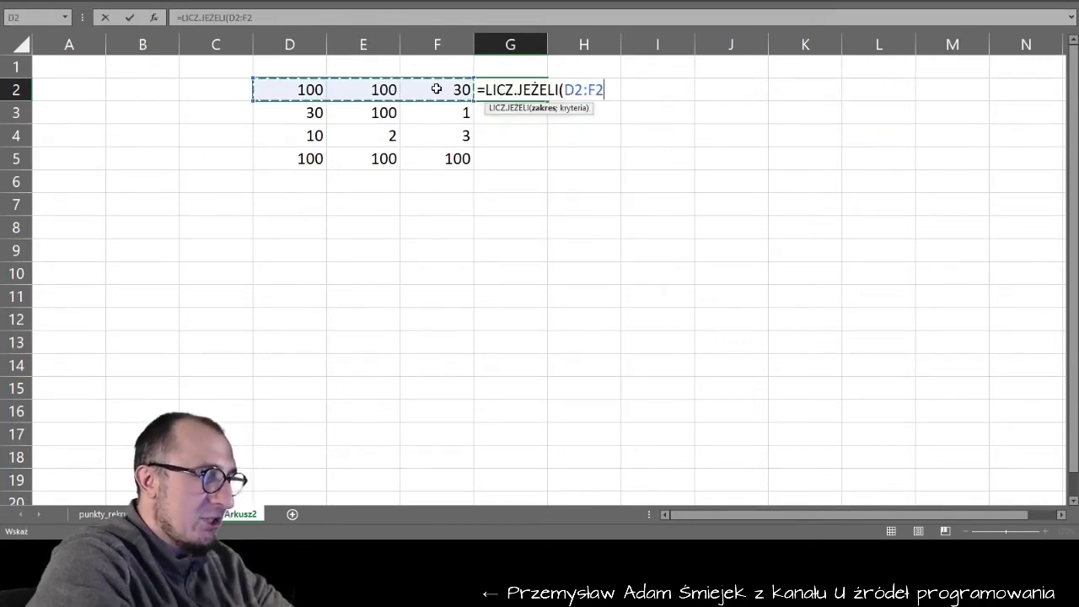
pyautogui.write(';100')
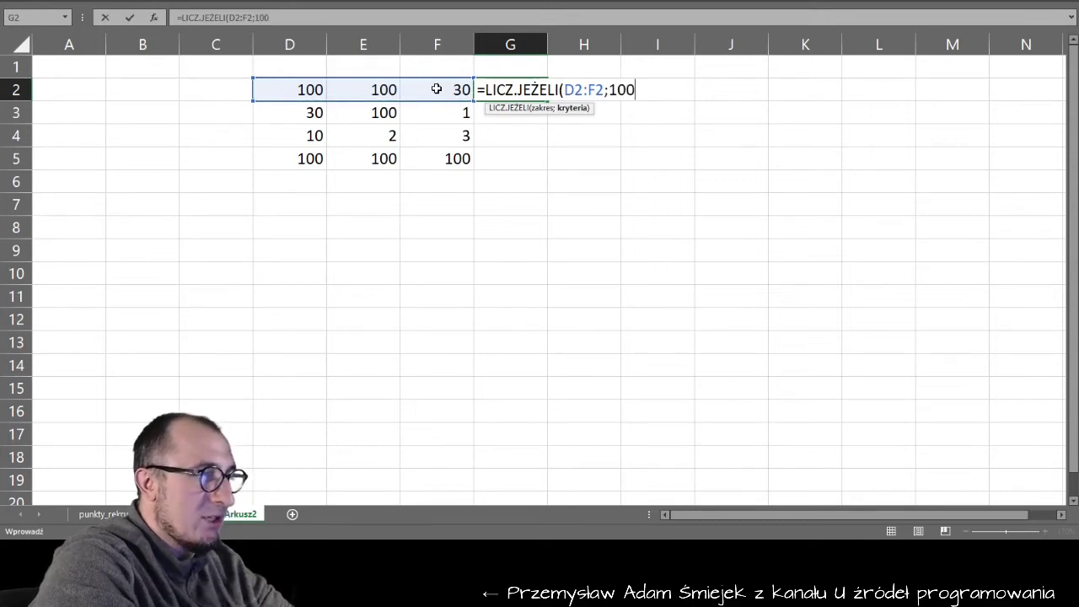
pyautogui.write(')')
pyautogui.press('Return')
pyautogui.click(510, 89)
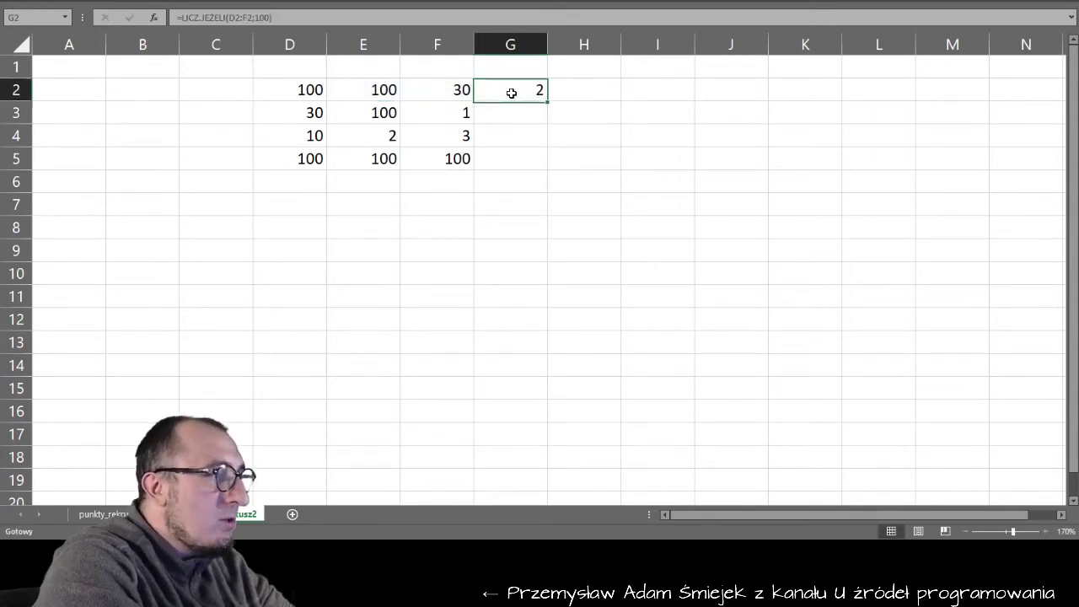
pyautogui.moveTo(548, 101); pyautogui.dragTo(540, 169)
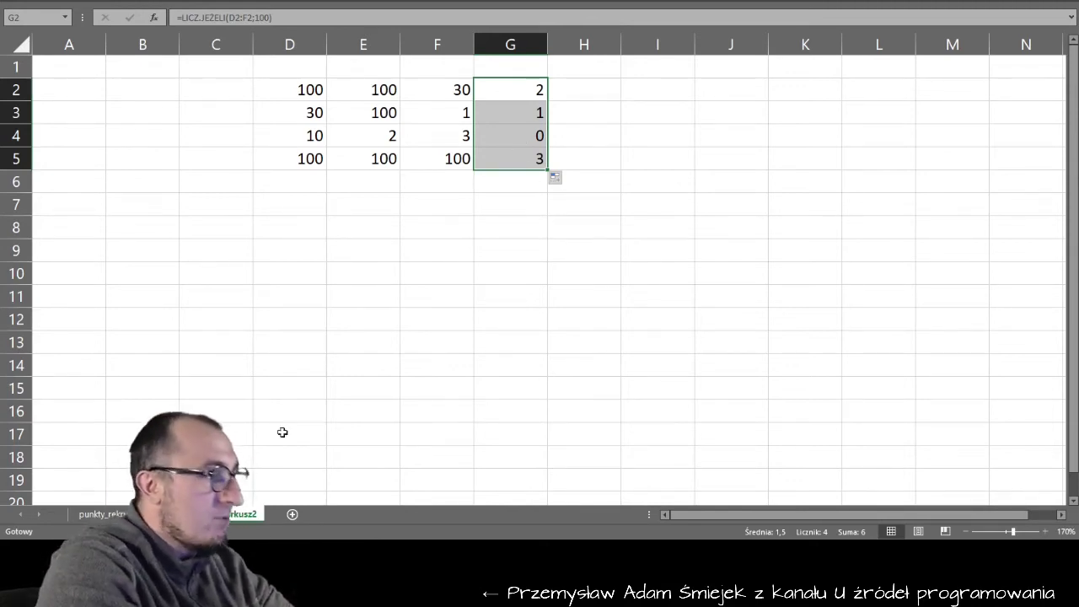
pyautogui.hotkey('ctrl', 'pageup')
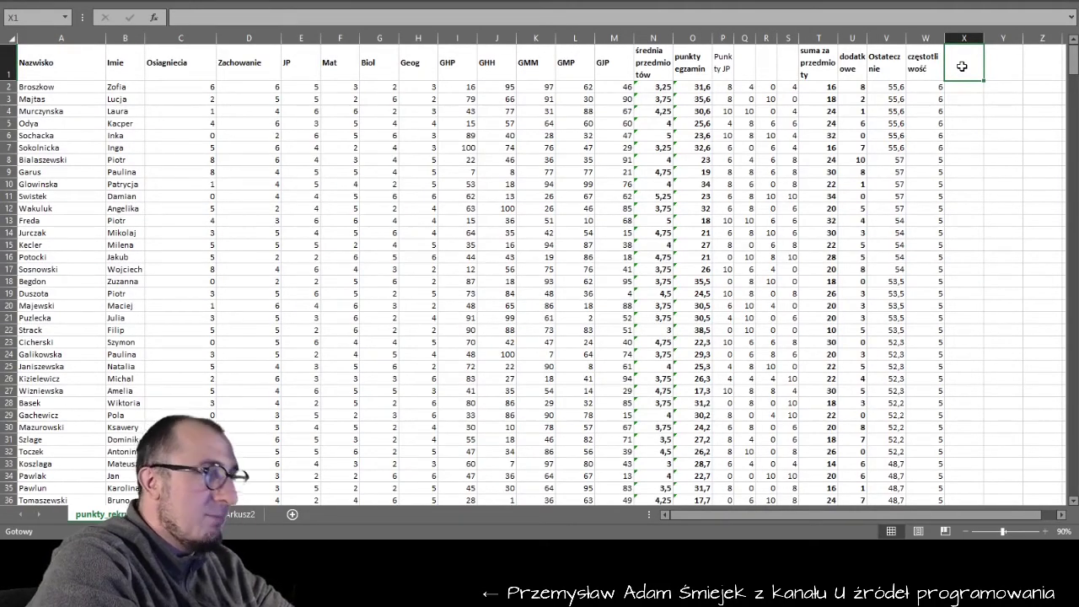
# Head column X 'setki' and fill =LICZ.JEŻELI(I2:M2;100) down the whole column.
pyautogui.write('setki')
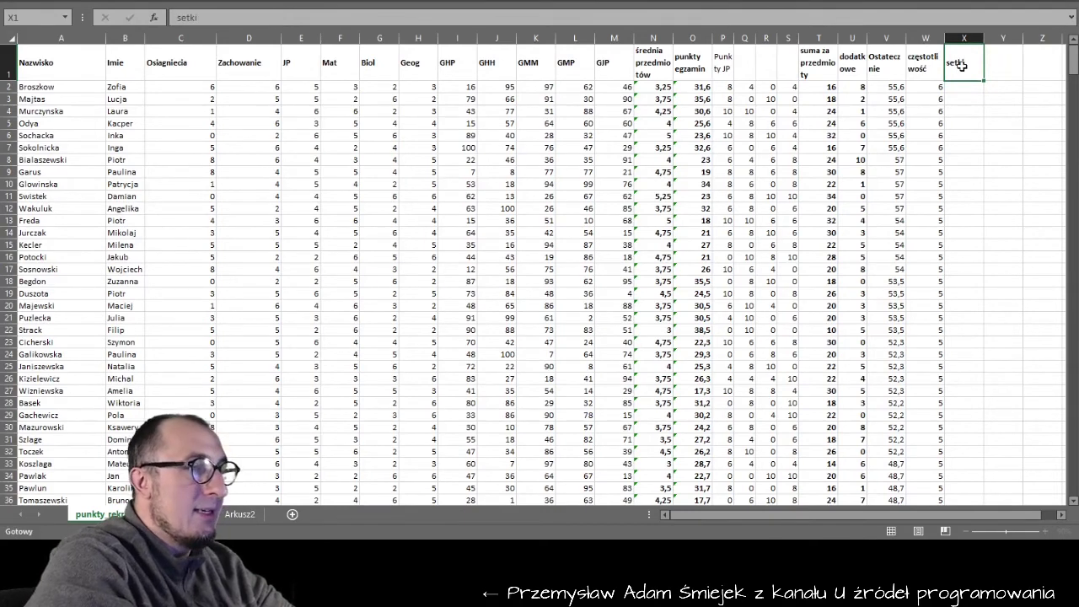
pyautogui.press('Down')
pyautogui.write('=')
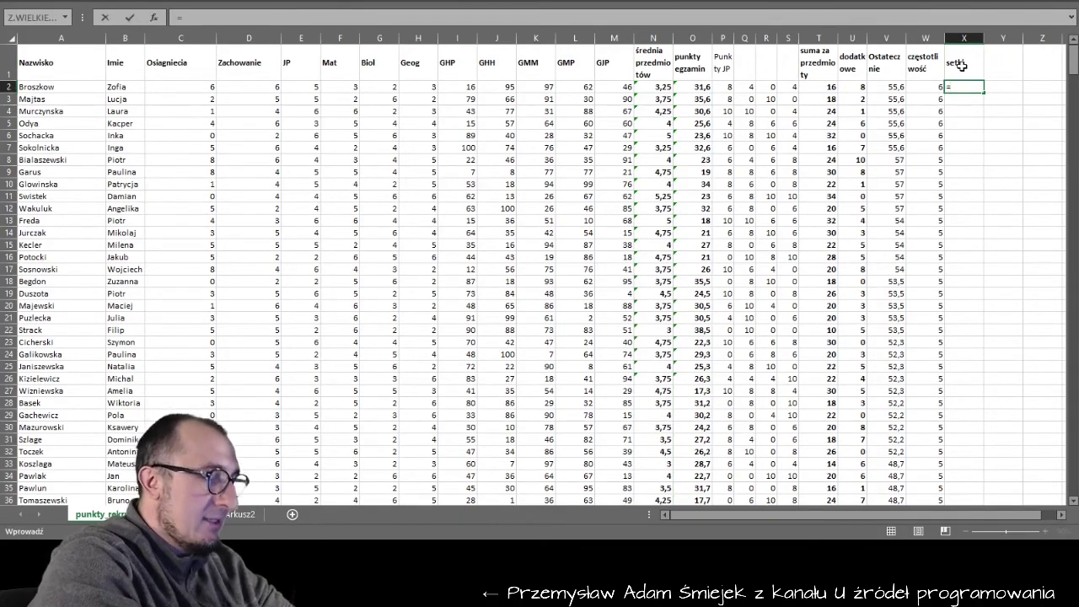
pyautogui.write('licz.')
pyautogui.press('Tab')
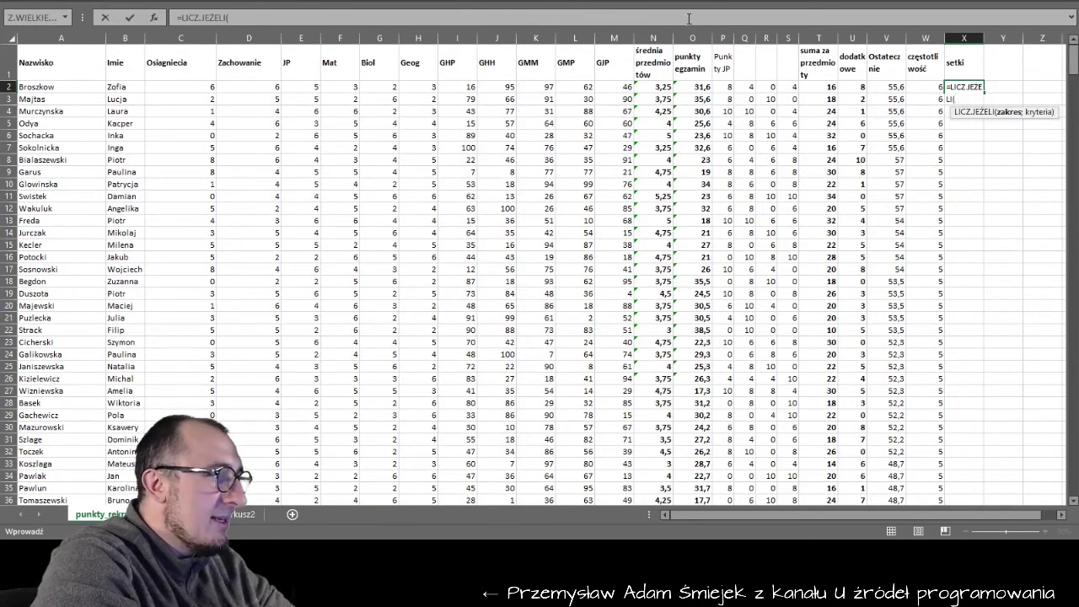
pyautogui.moveTo(468, 89); pyautogui.dragTo(619, 88)
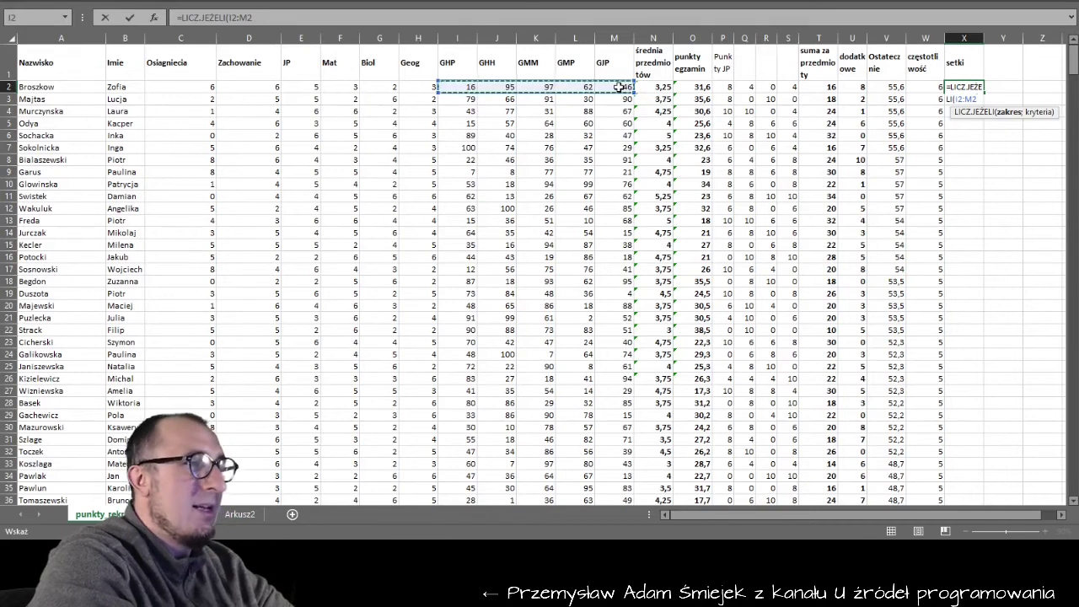
pyautogui.write(';100')
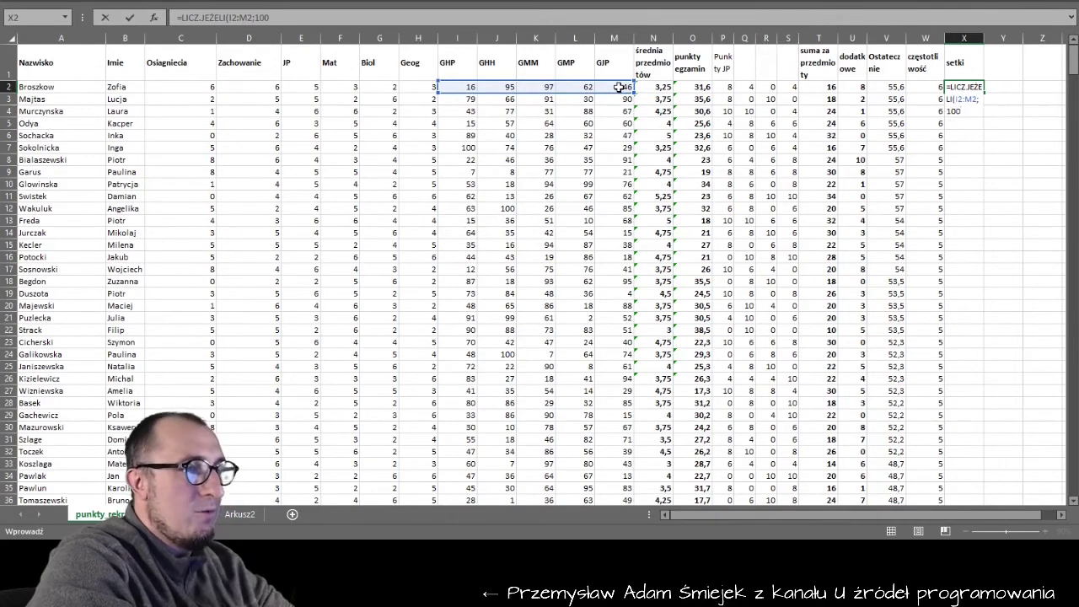
pyautogui.press('Return')
pyautogui.click(971, 89)
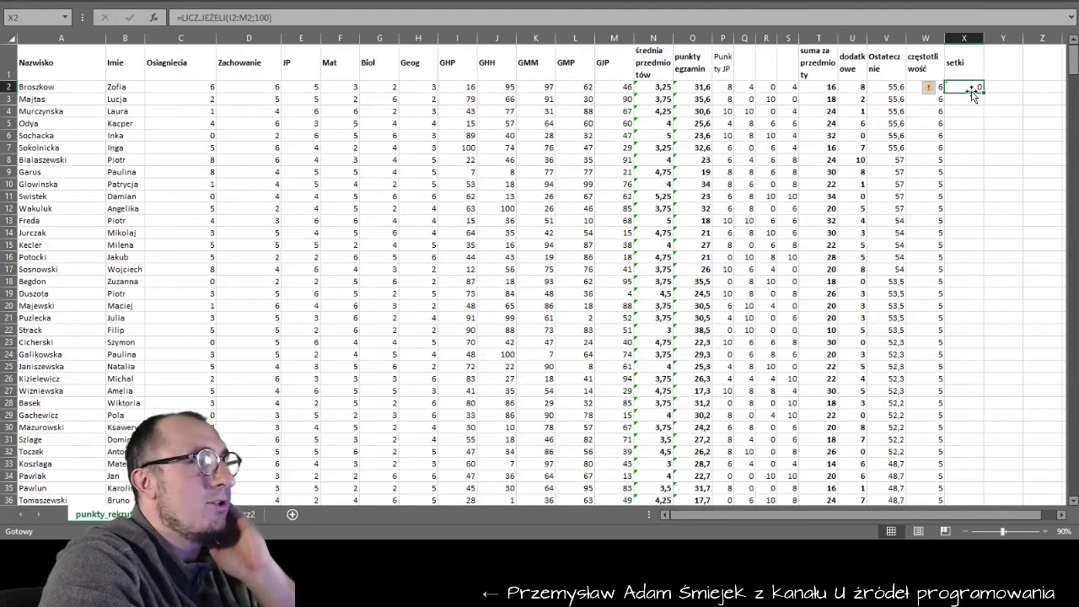
pyautogui.doubleClick(983, 92)
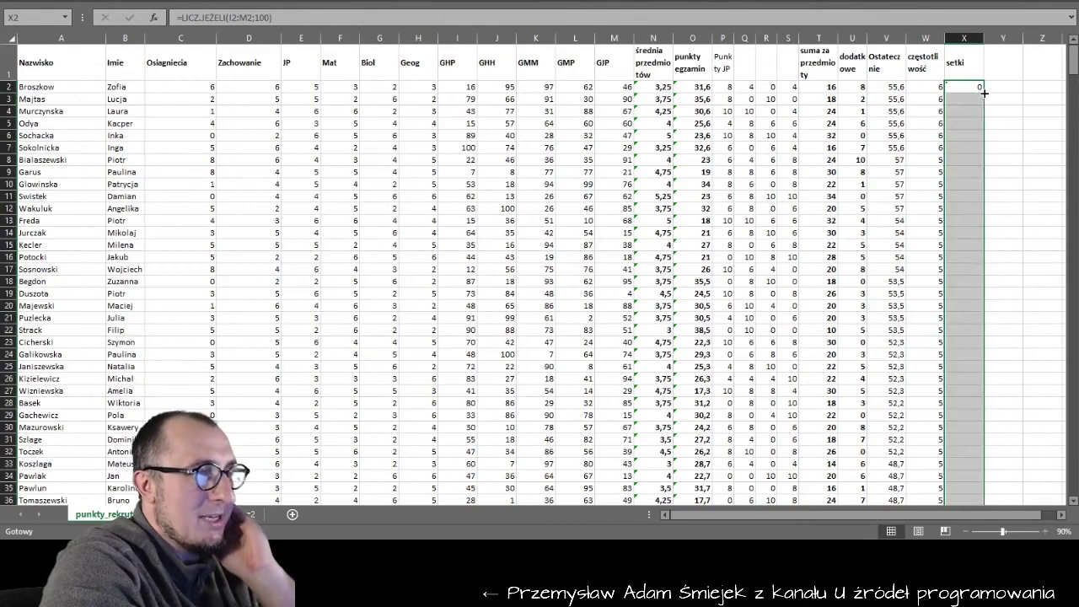
# Zoom the sheet to 120% and return to cell A1.
pyautogui.click(964, 147)
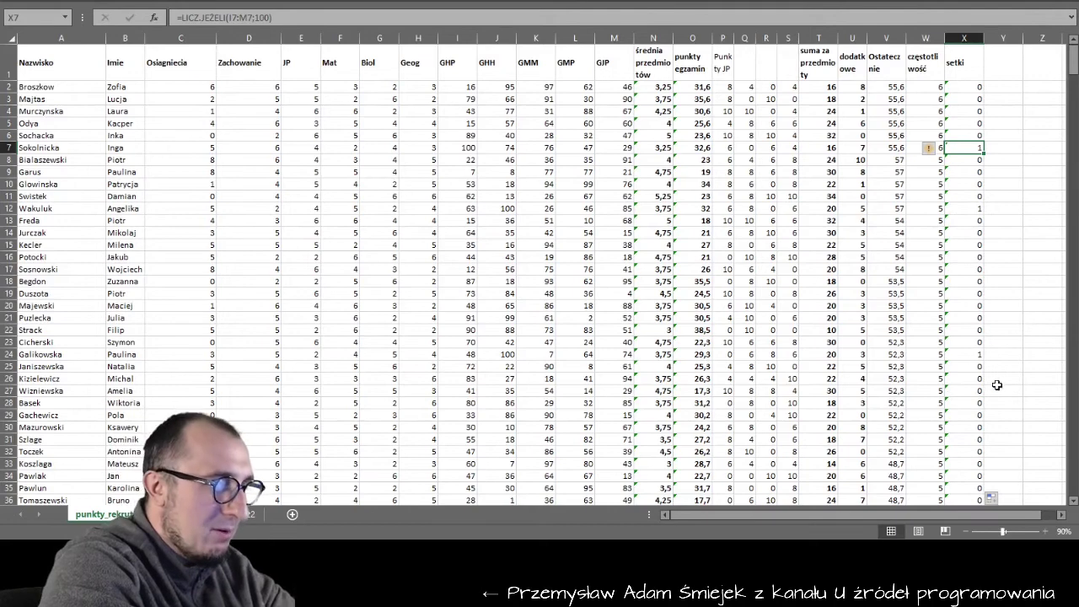
pyautogui.click(1047, 531)
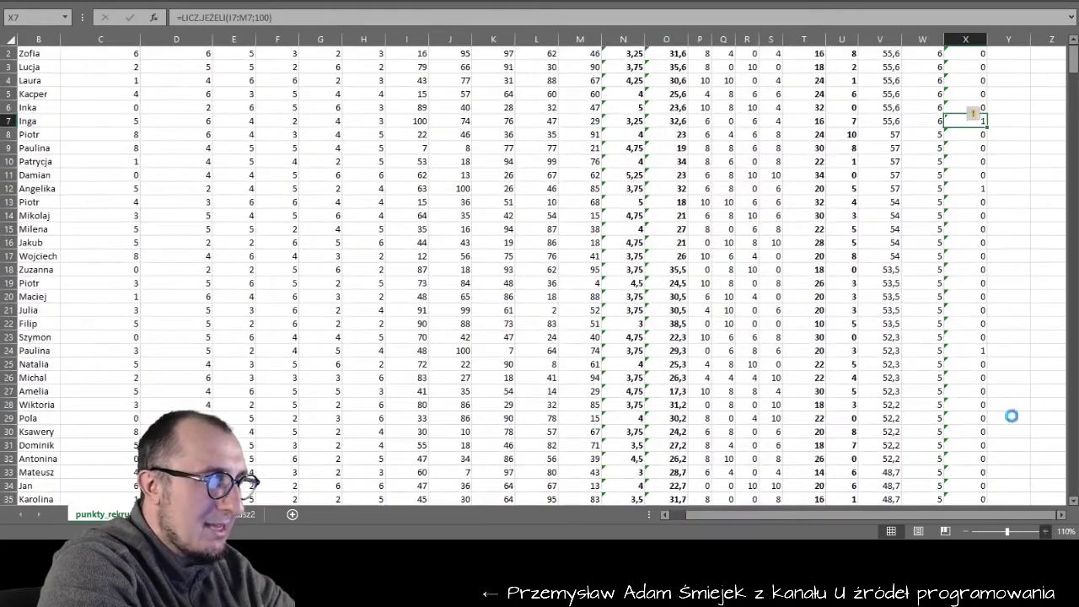
pyautogui.click(1047, 531)
pyautogui.scroll(1, 966, 284)
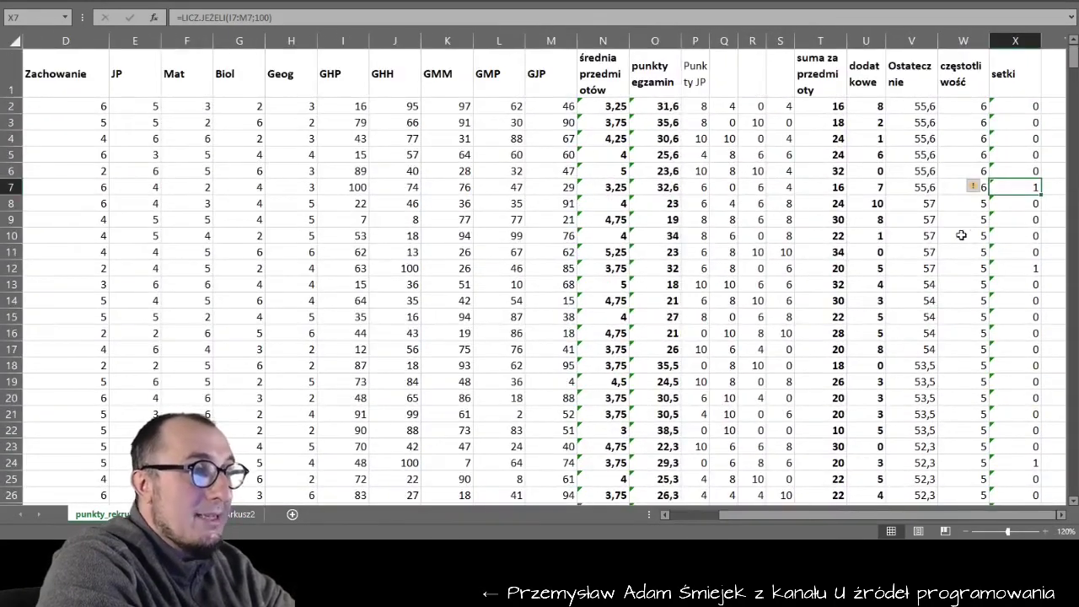
pyautogui.click(66, 74)
pyautogui.hotkey('ctrl', 'Home')
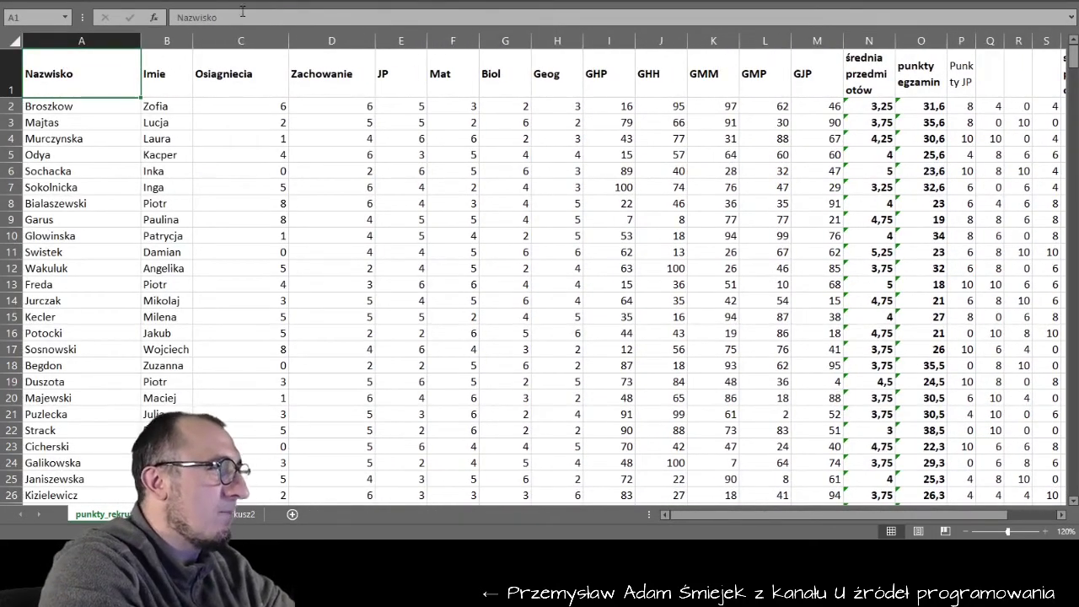
# Sort the table by setki, Od największych do najmniejszych.
pyautogui.click(365, 2)
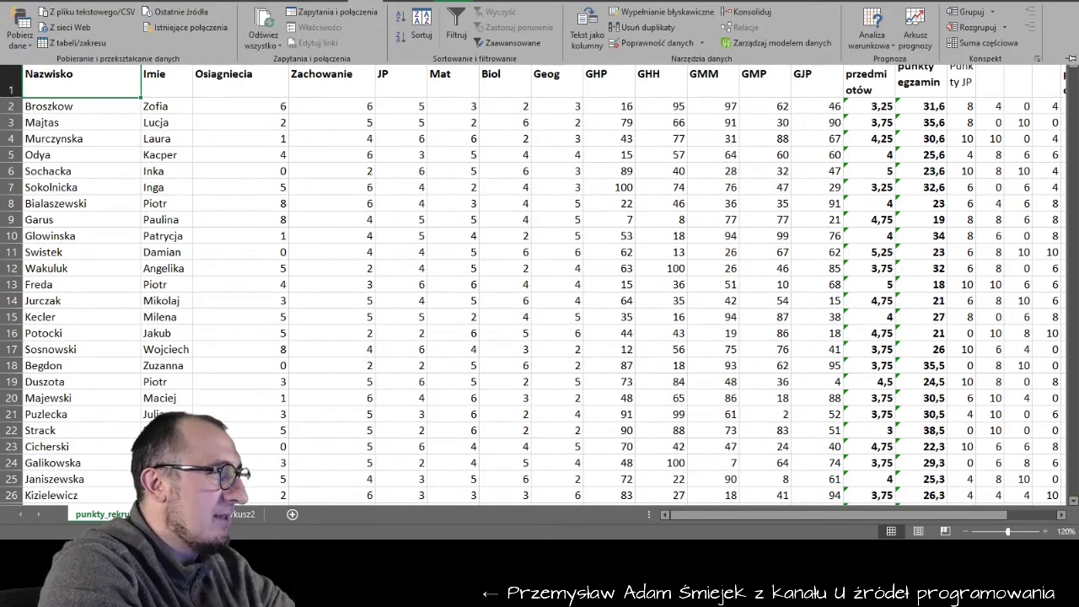
pyautogui.click(422, 26)
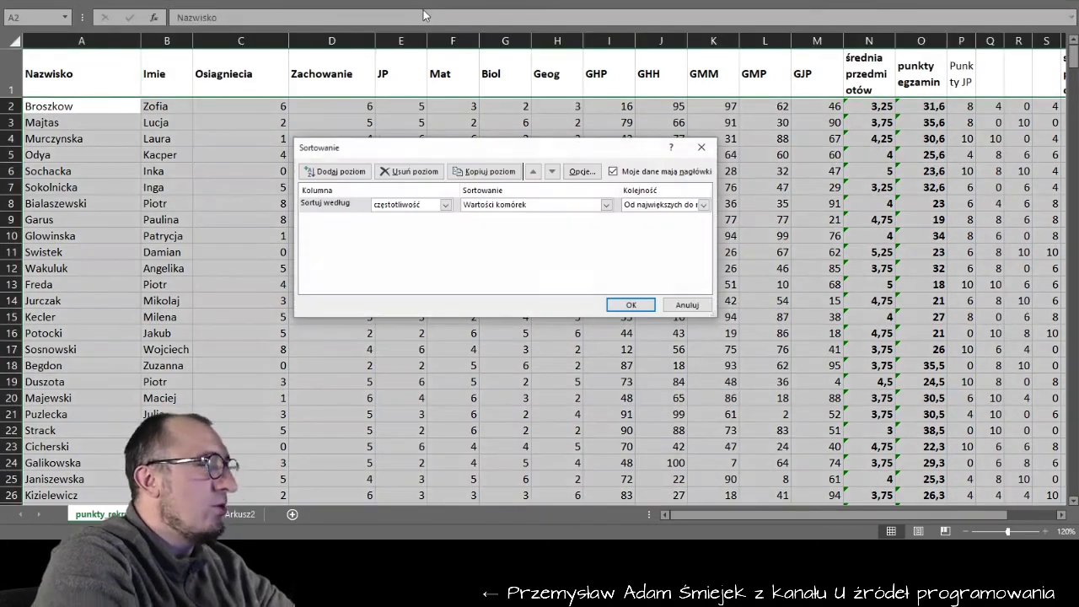
pyautogui.click(408, 205)
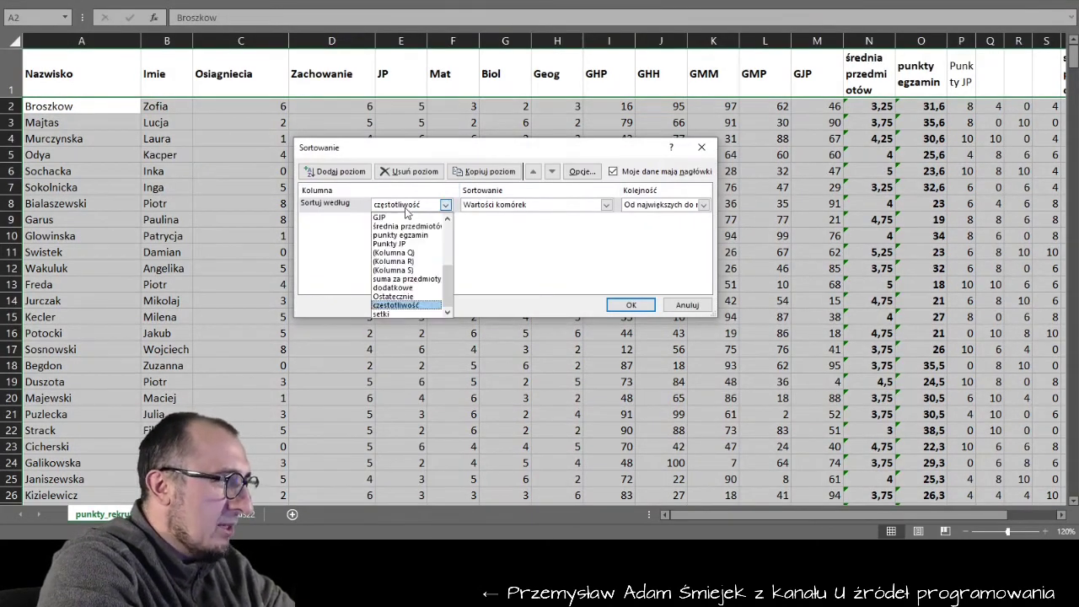
pyautogui.click(407, 314)
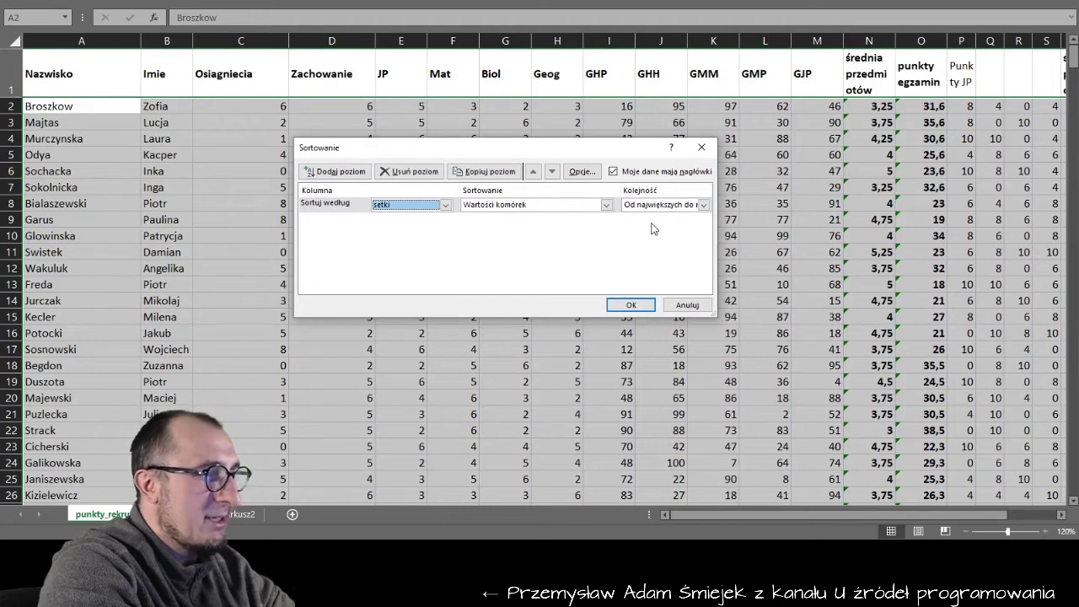
pyautogui.click(629, 305)
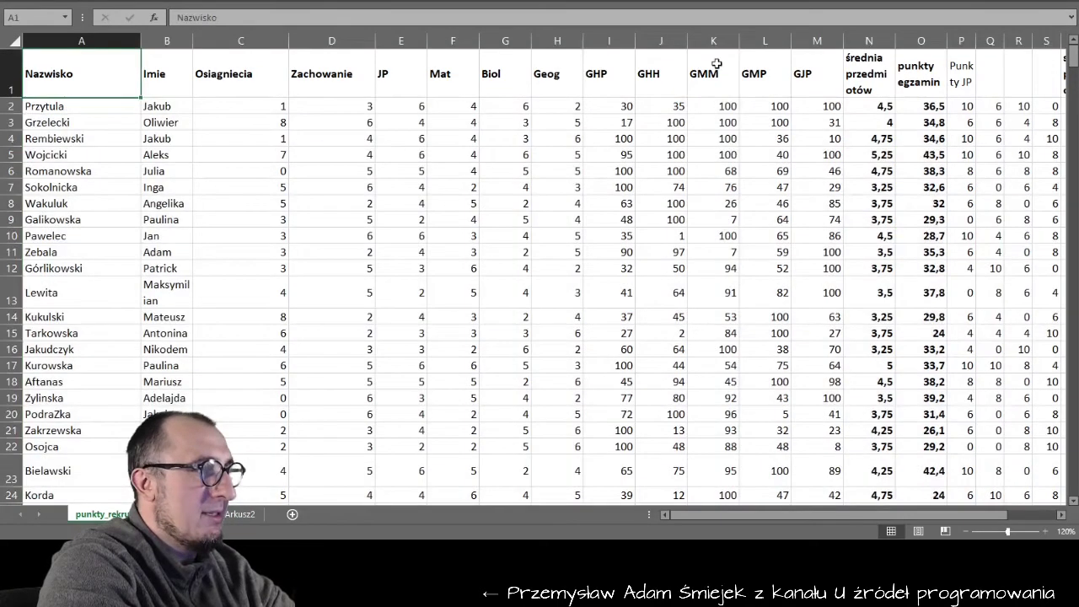
# Select the first student's exam scores I2:M2 to verify the setki count.
pyautogui.click(718, 66)
pyautogui.hotkey('ctrl', 'Right')
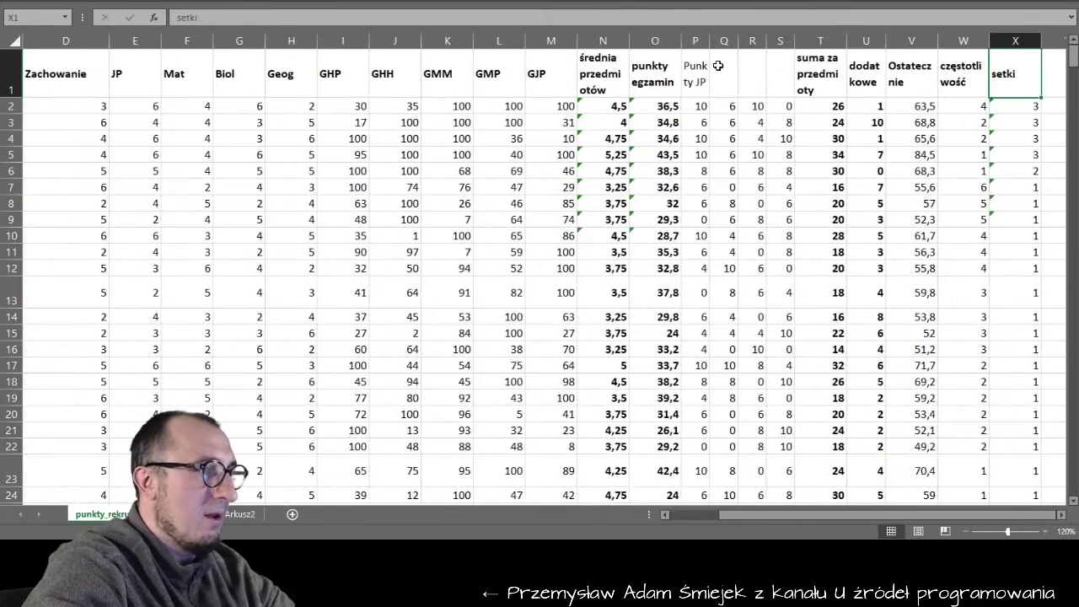
pyautogui.hotkey('ctrl', 'Right')
pyautogui.hotkey('ctrl', 'Left')
pyautogui.hotkey('ctrl', 'Left')
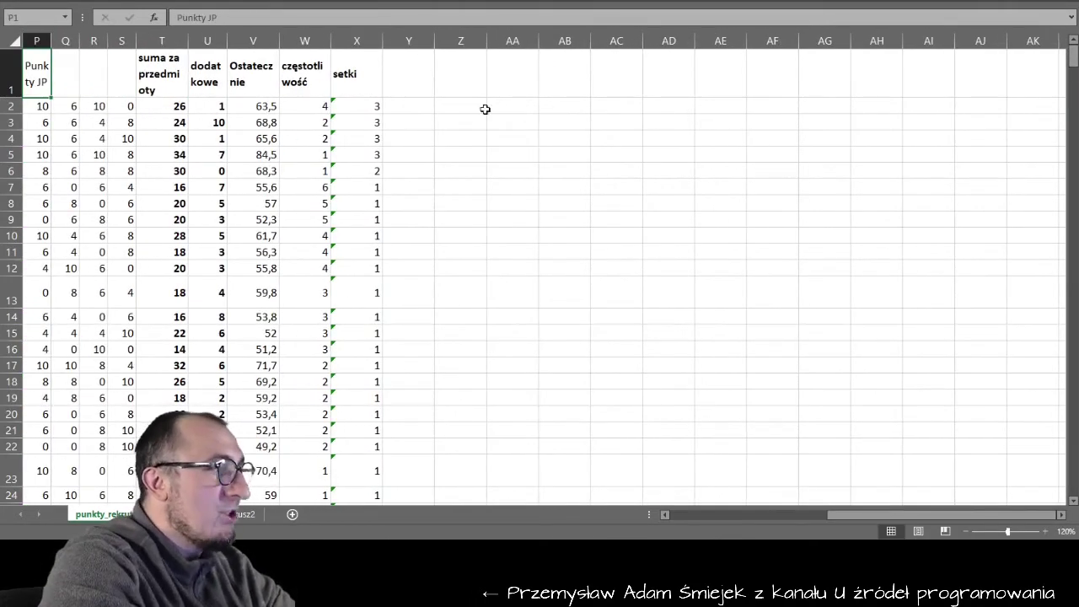
pyautogui.click(361, 102)
pyautogui.press('Left')
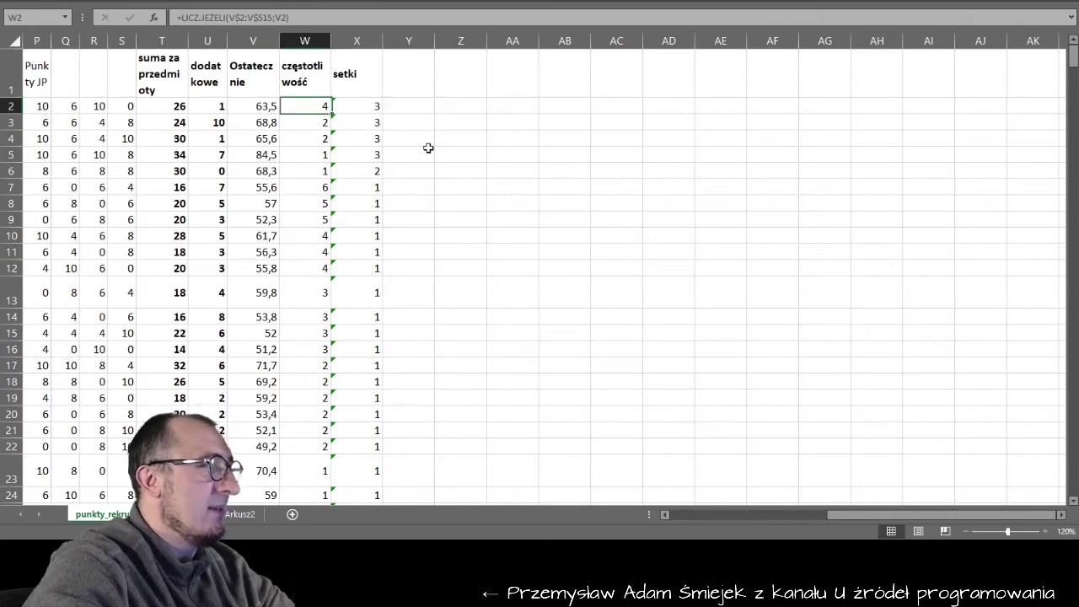
pyautogui.press('Left')
pyautogui.press('Left')
pyautogui.press('Left')
pyautogui.press('Left')
pyautogui.press('Left')
pyautogui.press('Left')
pyautogui.press('Left')
pyautogui.press('Left')
pyautogui.press('Left')
pyautogui.press('Left')
pyautogui.press('Left')
pyautogui.press('Left')
pyautogui.hotkey('shift', 'Left')
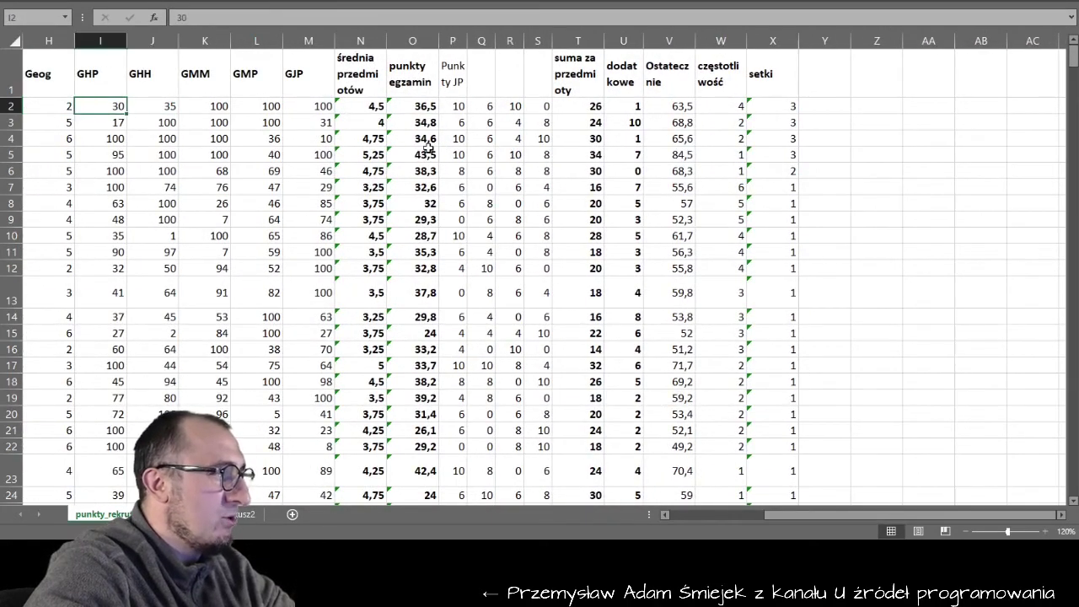
pyautogui.hotkey('shift', 'Right')
pyautogui.hotkey('shift', 'Right')
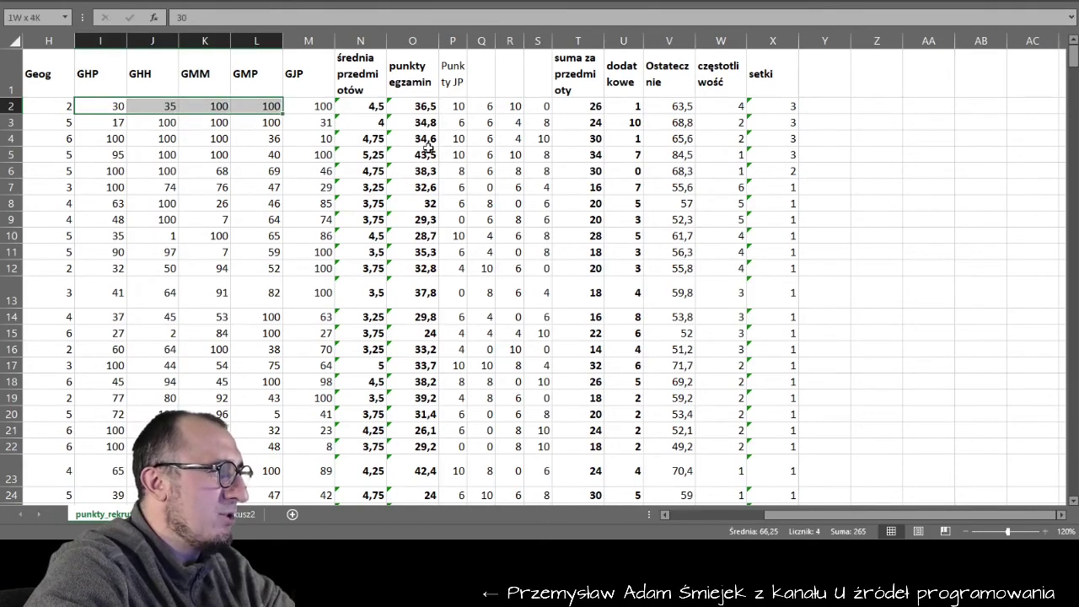
pyautogui.hotkey('shift', 'Right')
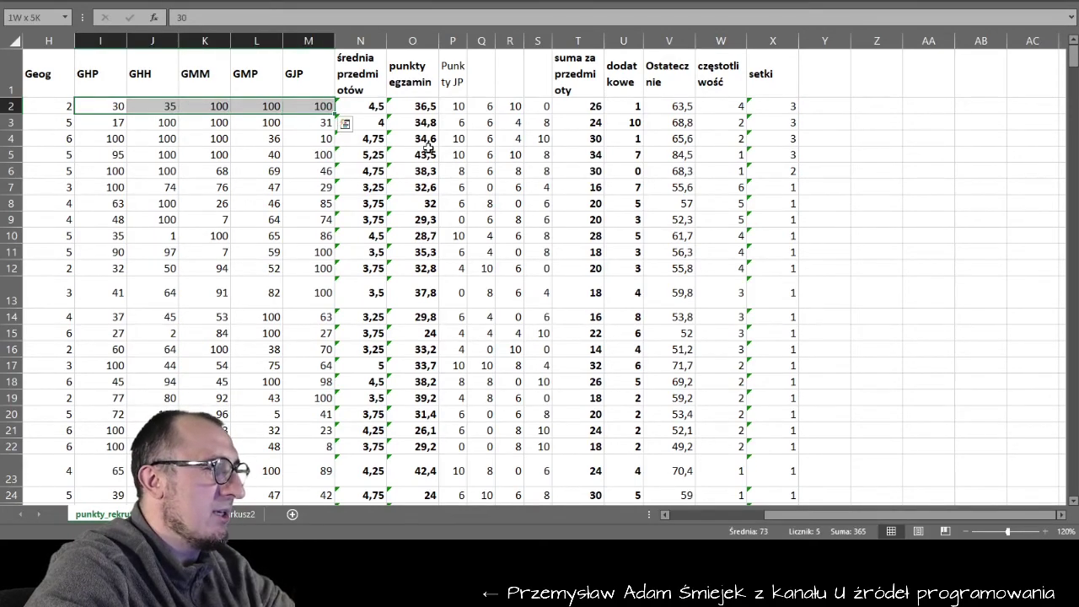
# Select the next students' exam scores to check status-bar sums against their setki values.
pyautogui.press('Down')
pyautogui.hotkey('shift', 'Right')
pyautogui.hotkey('shift', 'Right')
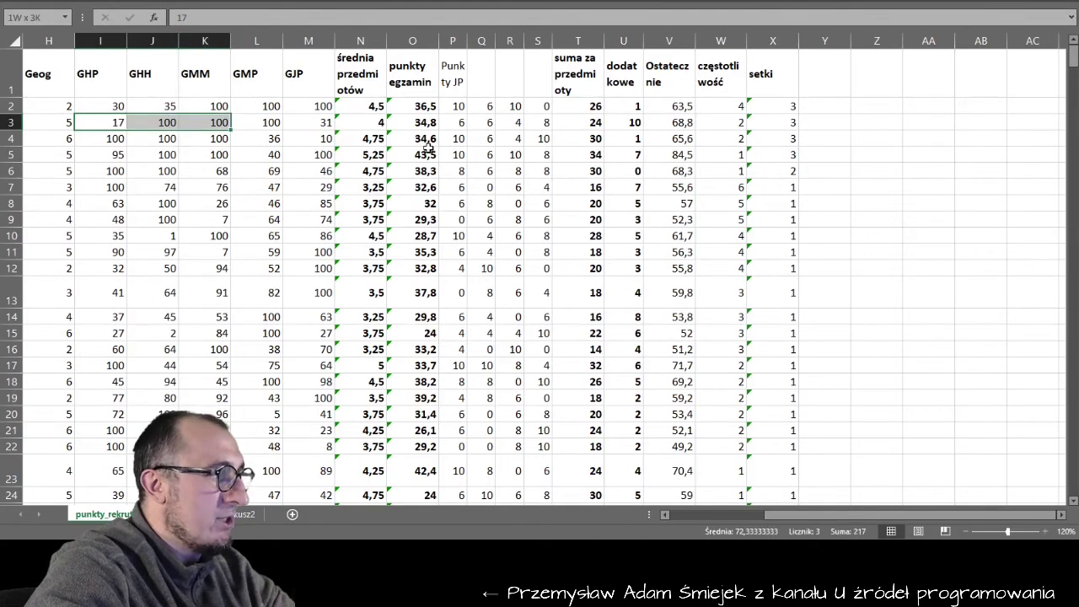
pyautogui.hotkey('shift', 'Right')
pyautogui.hotkey('shift', 'Right')
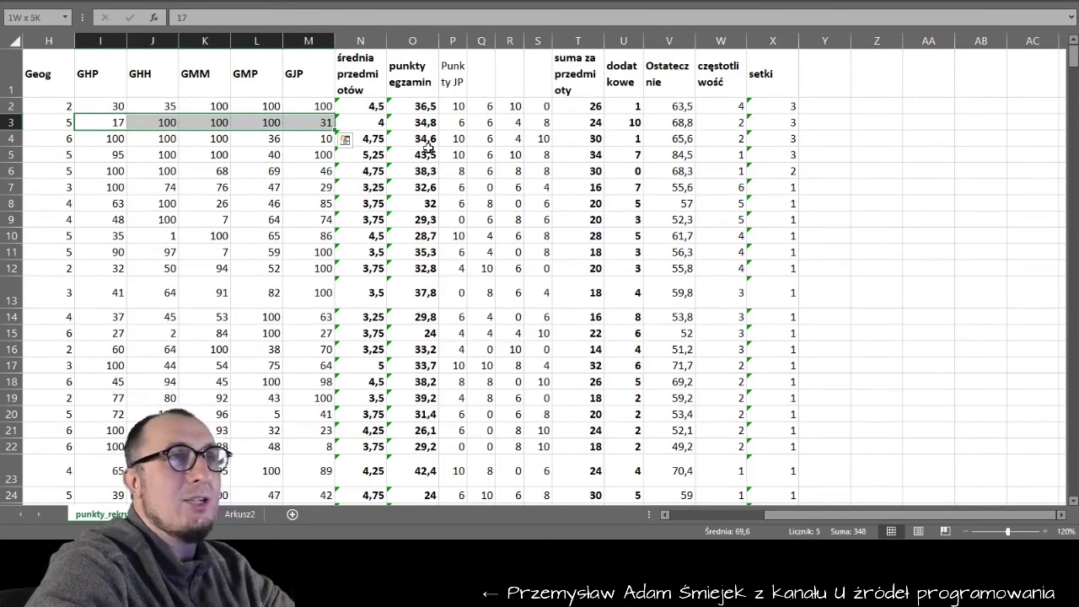
pyautogui.press('Down')
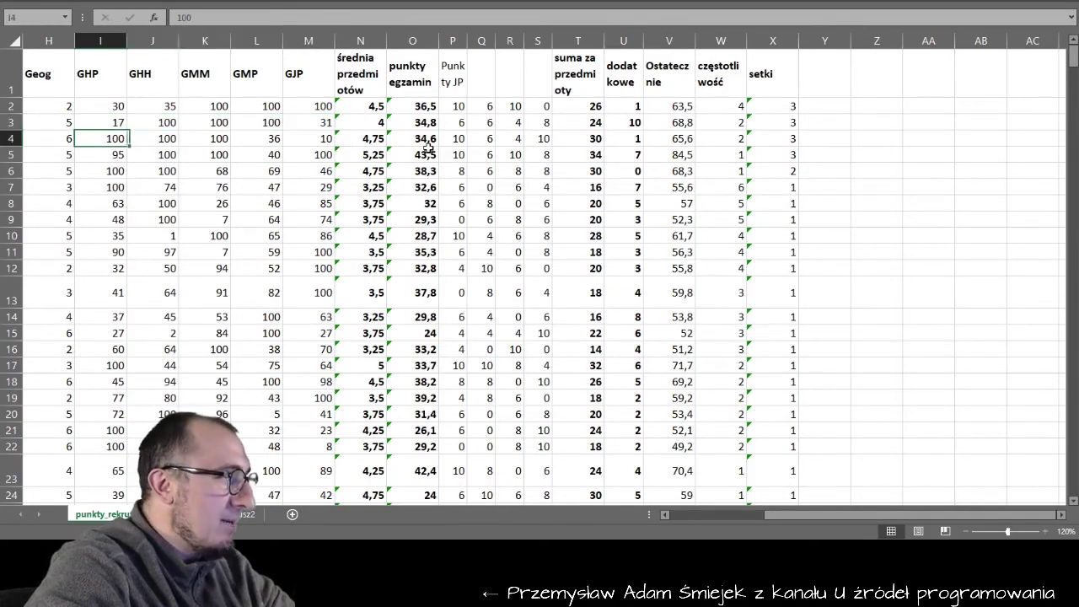
pyautogui.hotkey('shift', 'Right')
pyautogui.hotkey('shift', 'Right')
pyautogui.press('Down')
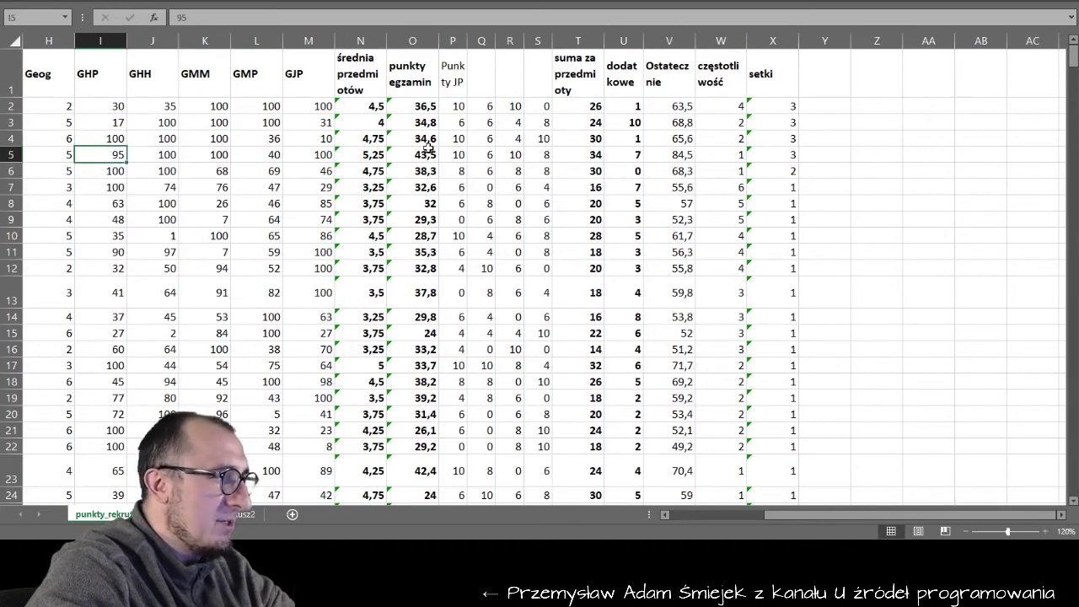
pyautogui.hotkey('shift', 'Right')
pyautogui.hotkey('shift', 'Right')
pyautogui.hotkey('shift', 'Right')
pyautogui.hotkey('shift', 'Right')
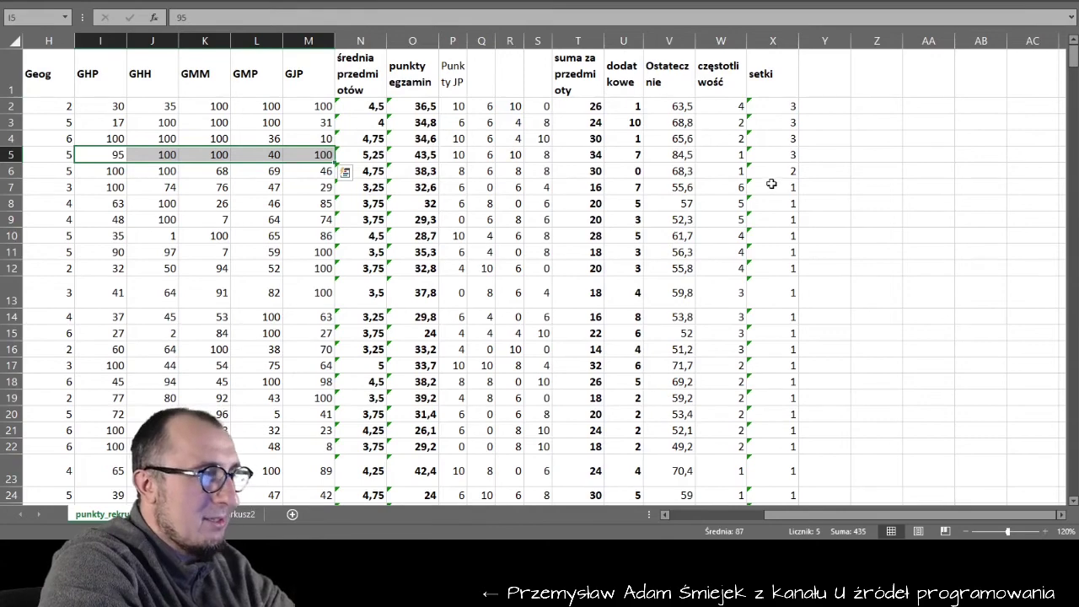
# Scroll through the sorted sheet, then bring up the PDF with task 89.3.
pyautogui.scroll(-4, 784, 211)
pyautogui.scroll(-1, 785, 211)
pyautogui.scroll(-6, 785, 211)
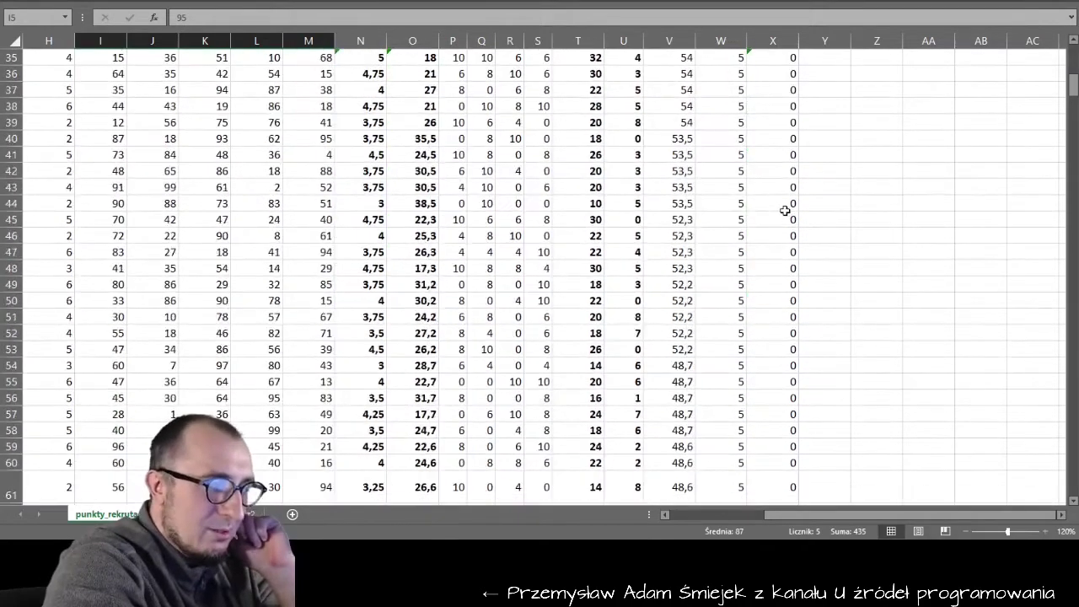
pyautogui.scroll(1, 785, 211)
pyautogui.scroll(7, 785, 211)
pyautogui.scroll(3, 785, 211)
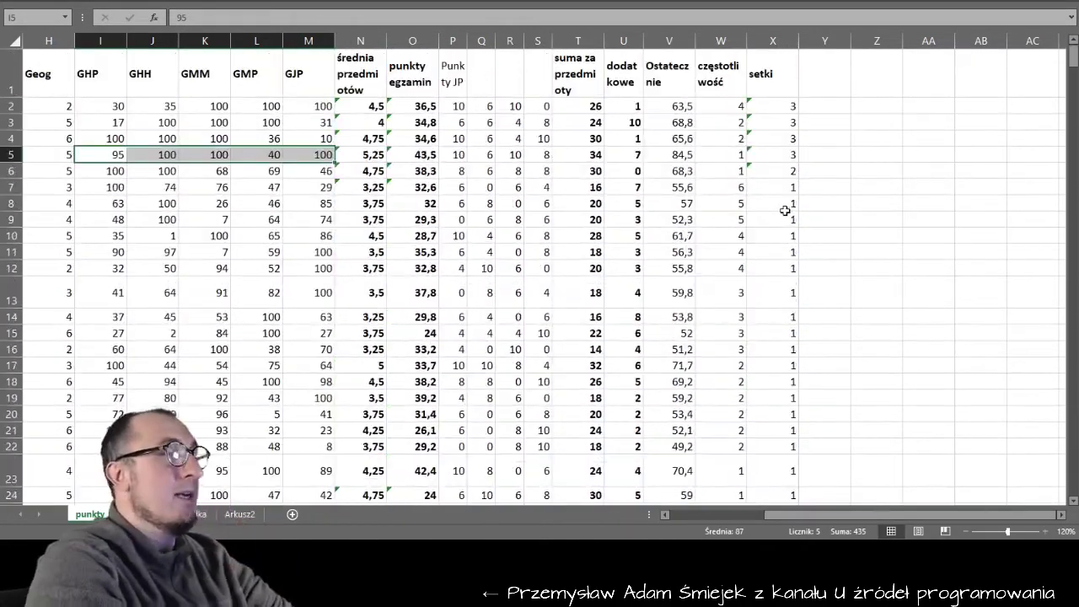
pyautogui.hotkey('alt', 'Tab')
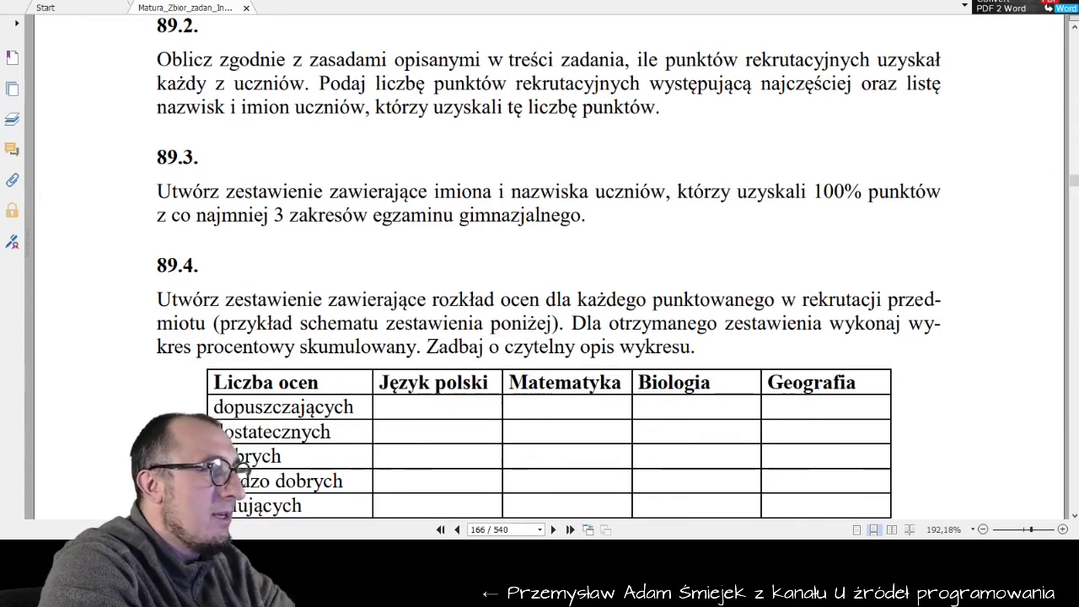
# Back in Excel, turn on AutoFilter for the recruitment table headers.
pyautogui.hotkey('alt', 'Tab')
pyautogui.click(774, 154)
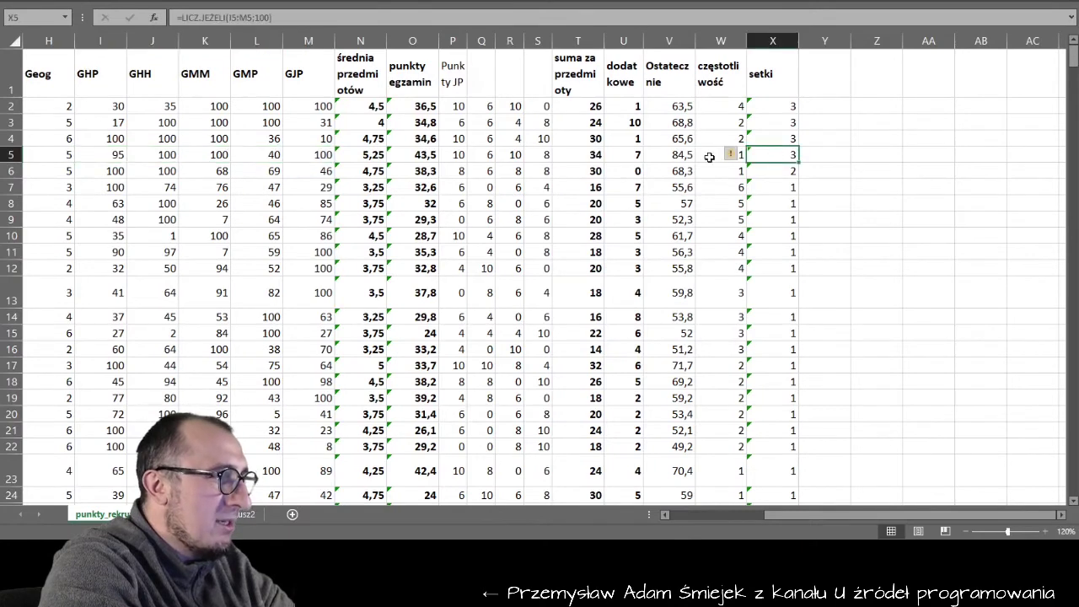
pyautogui.click(40, 76)
pyautogui.press('Home')
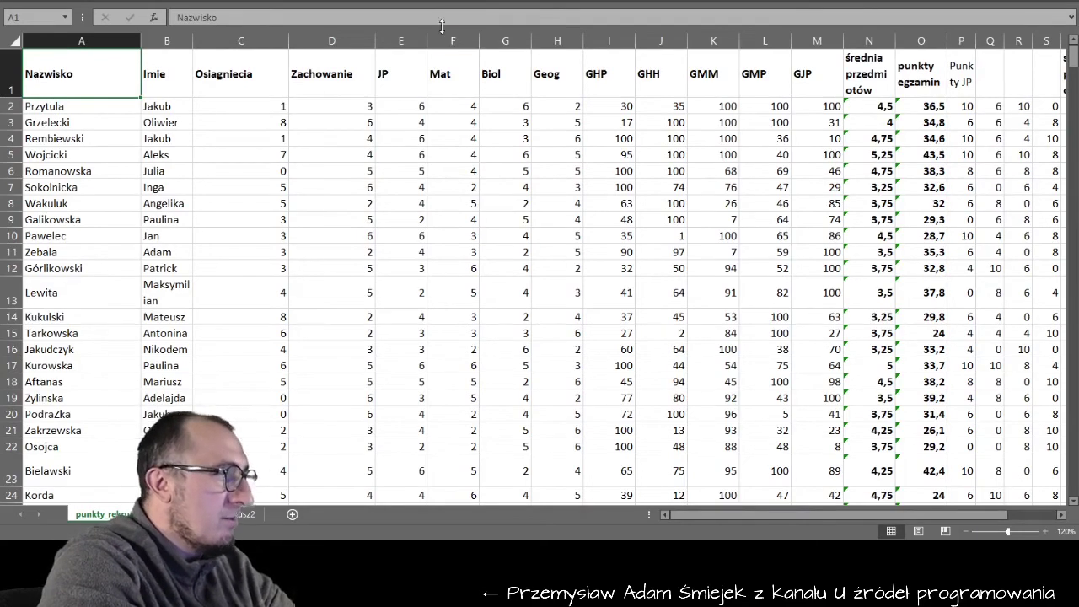
pyautogui.click(365, 4)
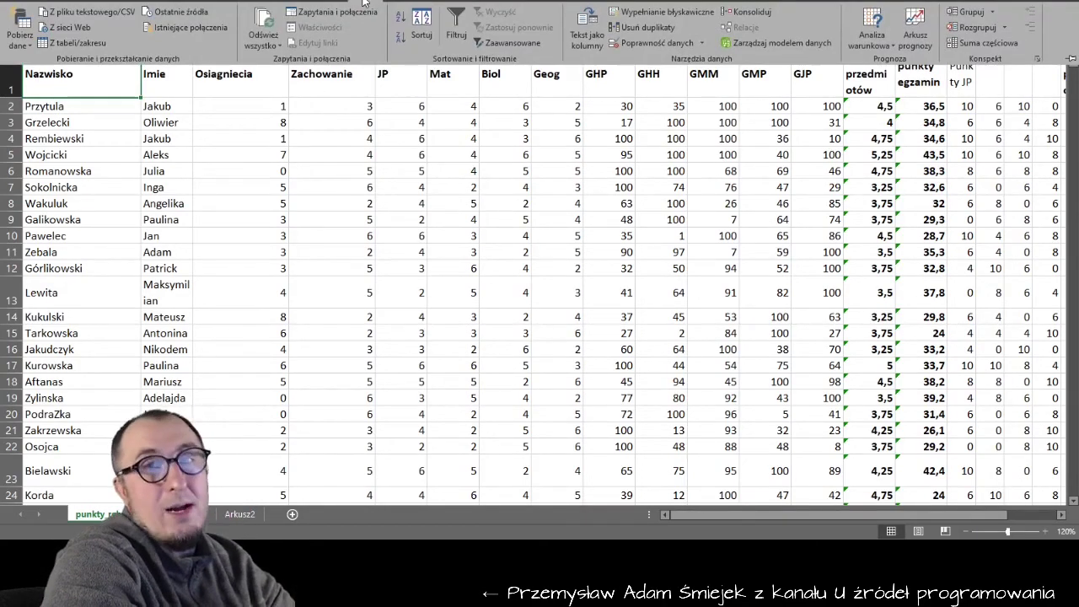
pyautogui.click(456, 25)
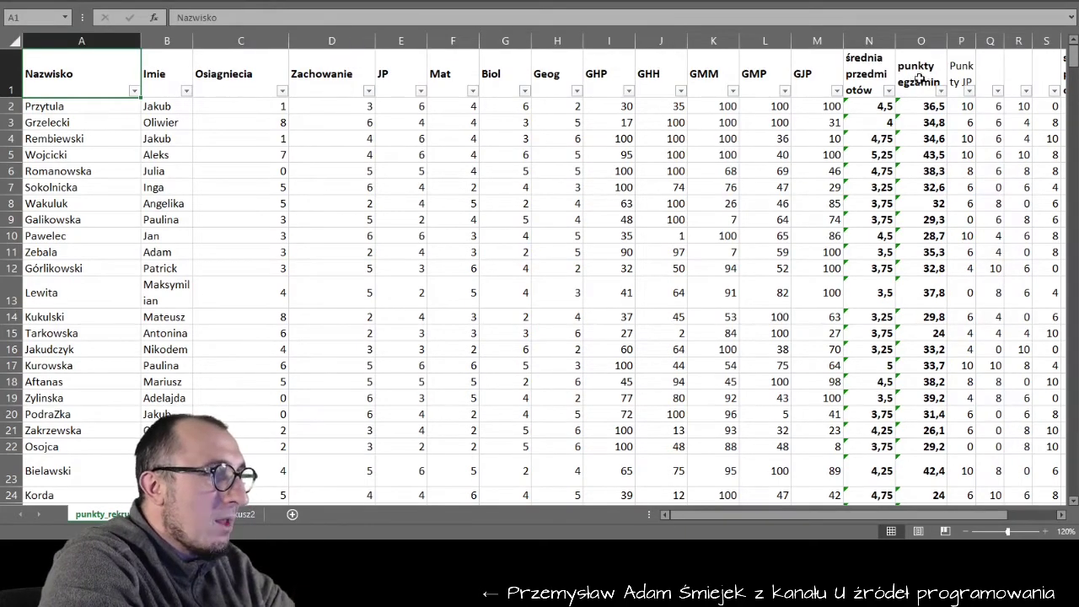
# Filter the setki column to show only the value 3.
pyautogui.hscroll(5, 920, 79)
pyautogui.hscroll(1, 923, 78)
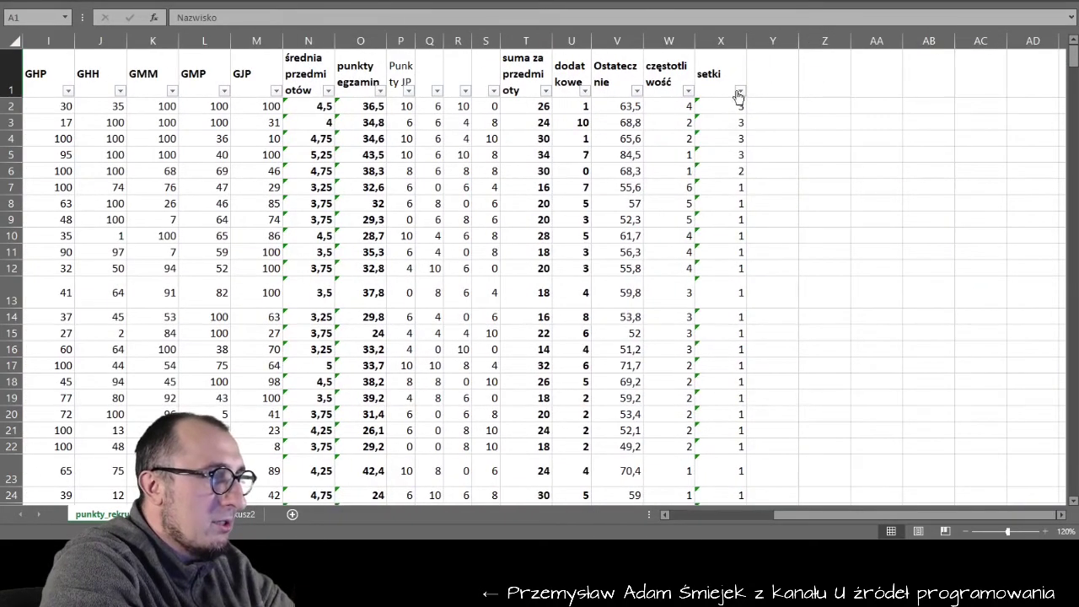
pyautogui.click(739, 91)
pyautogui.click(604, 239)
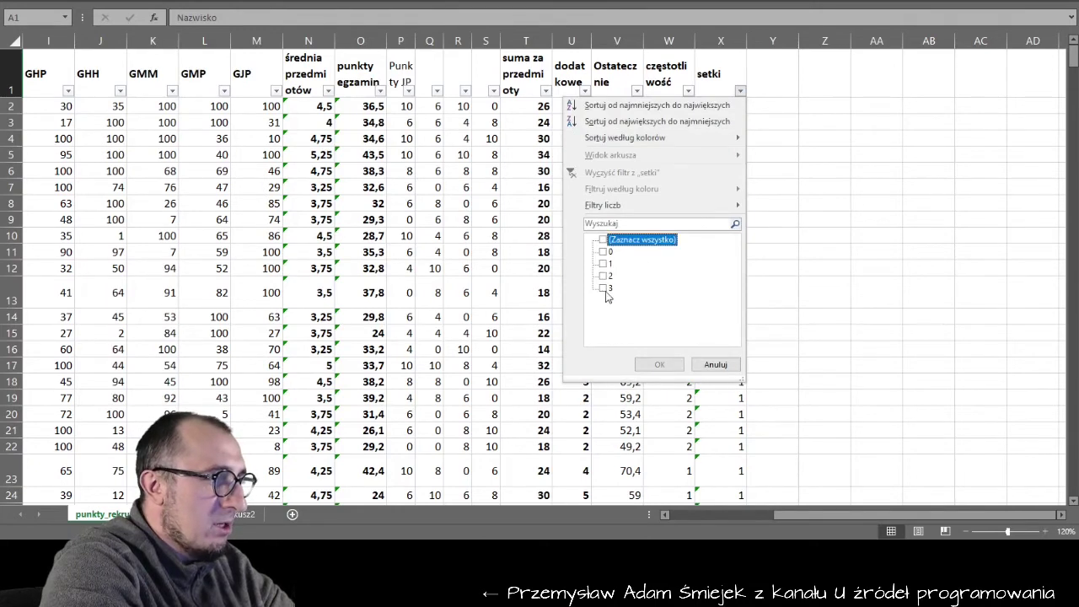
pyautogui.click(603, 288)
pyautogui.click(660, 365)
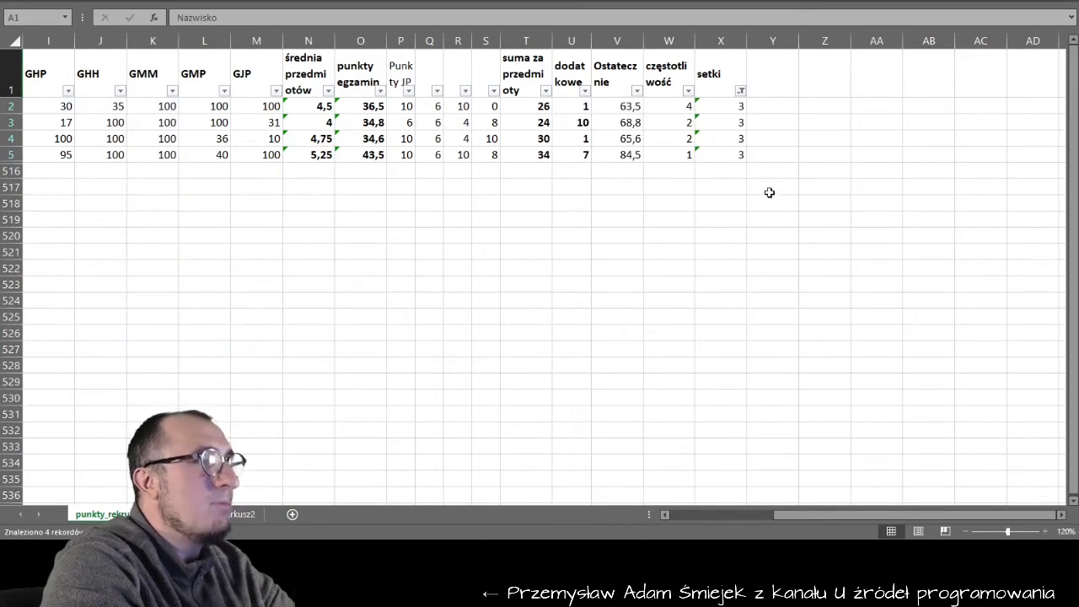
# Select the four filtered students' surnames and first names.
pyautogui.hscroll(-4, 649, 183)
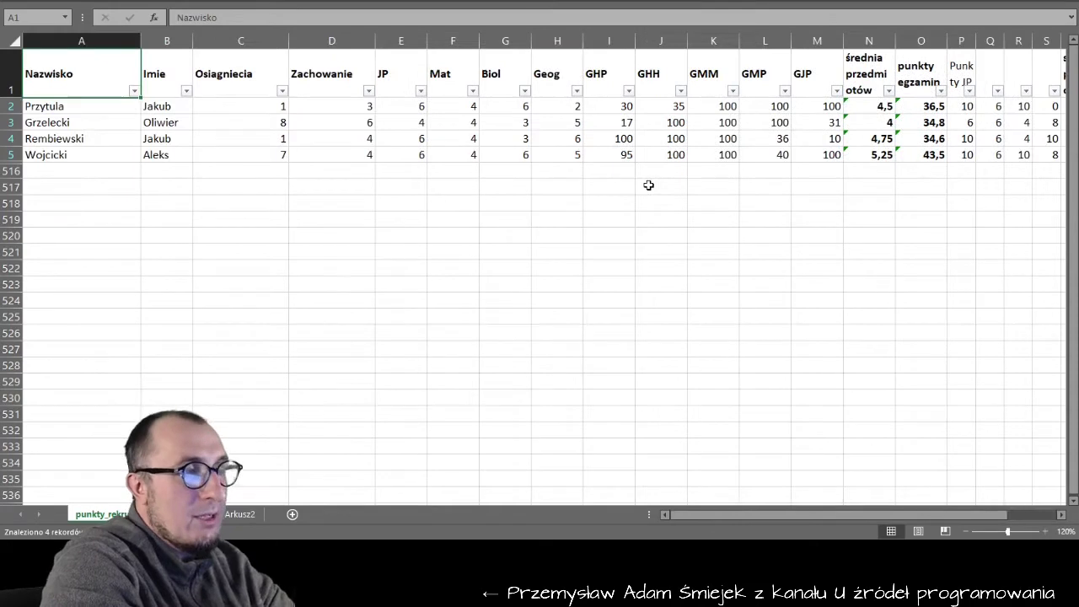
pyautogui.hscroll(5, 648, 185)
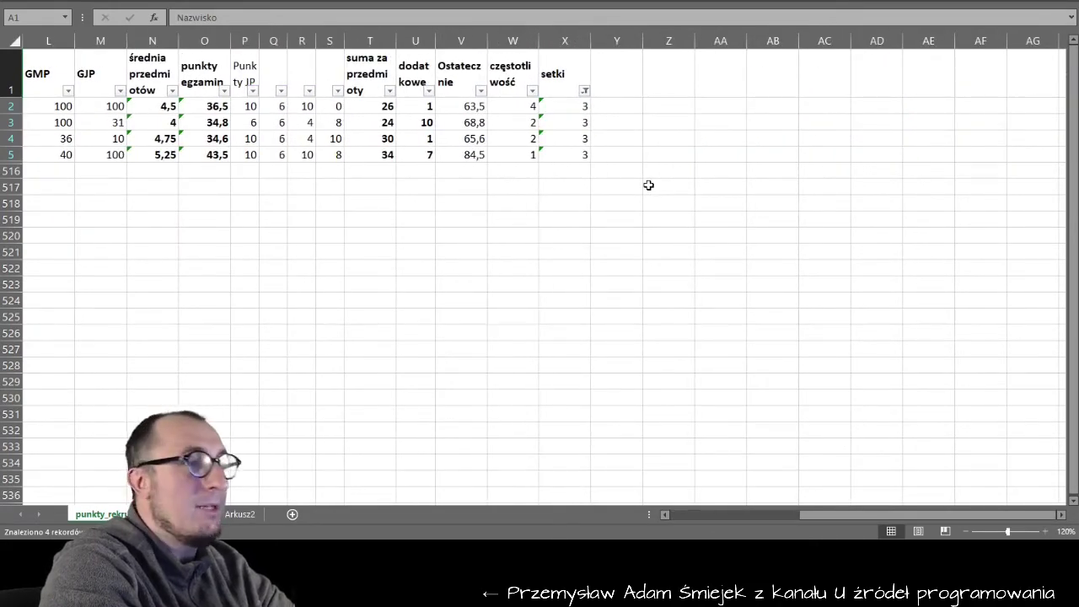
pyautogui.hscroll(-5, 648, 185)
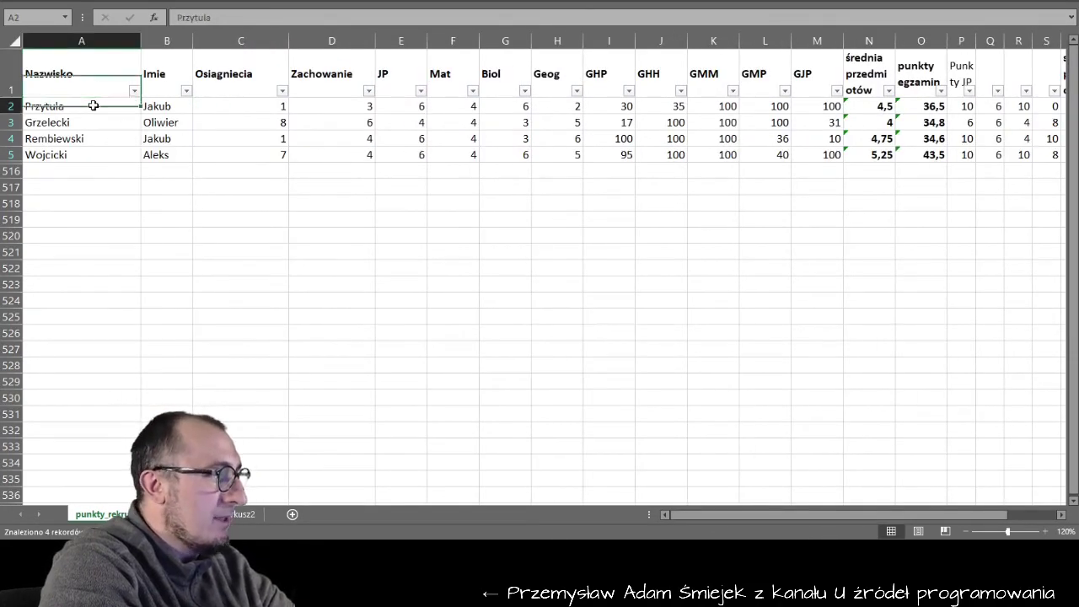
pyautogui.moveTo(85, 73); pyautogui.dragTo(164, 158)
# Paste the four students' names into wyniki_punkty.txt under section 3.
pyautogui.hotkey('ctrl', 'c')
pyautogui.hotkey('alt', 'Tab')
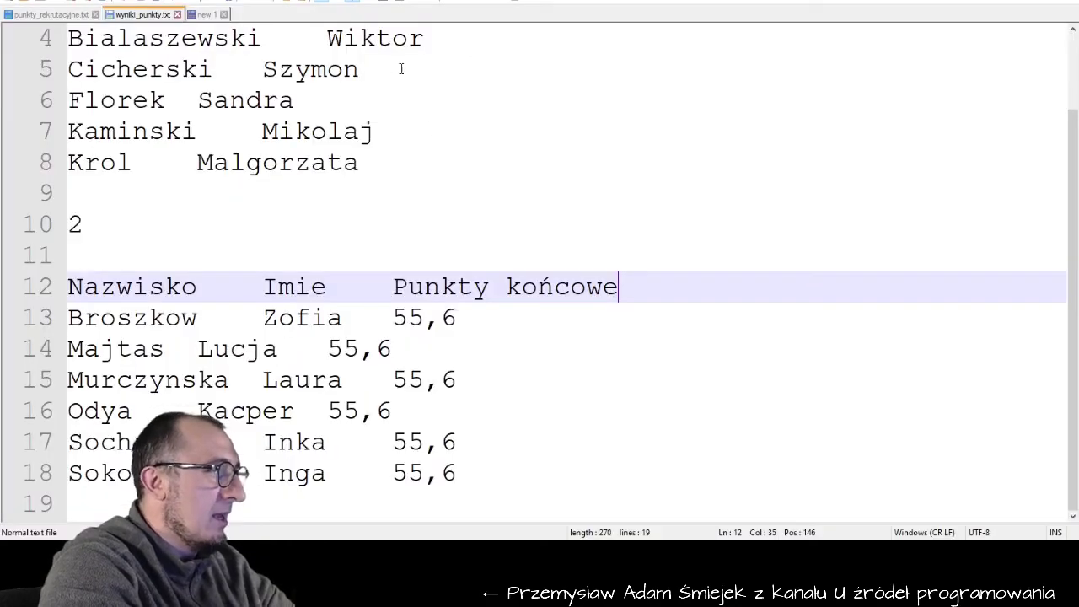
pyautogui.press('Down')
pyautogui.press('Down')
pyautogui.press('Down')
pyautogui.press('Down')
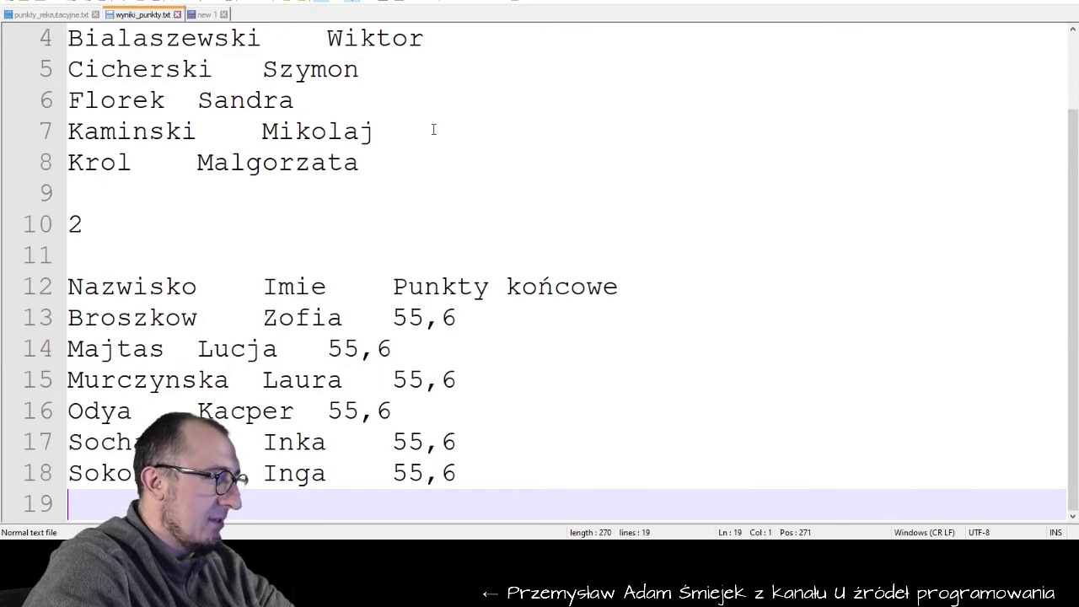
pyautogui.press('Return')
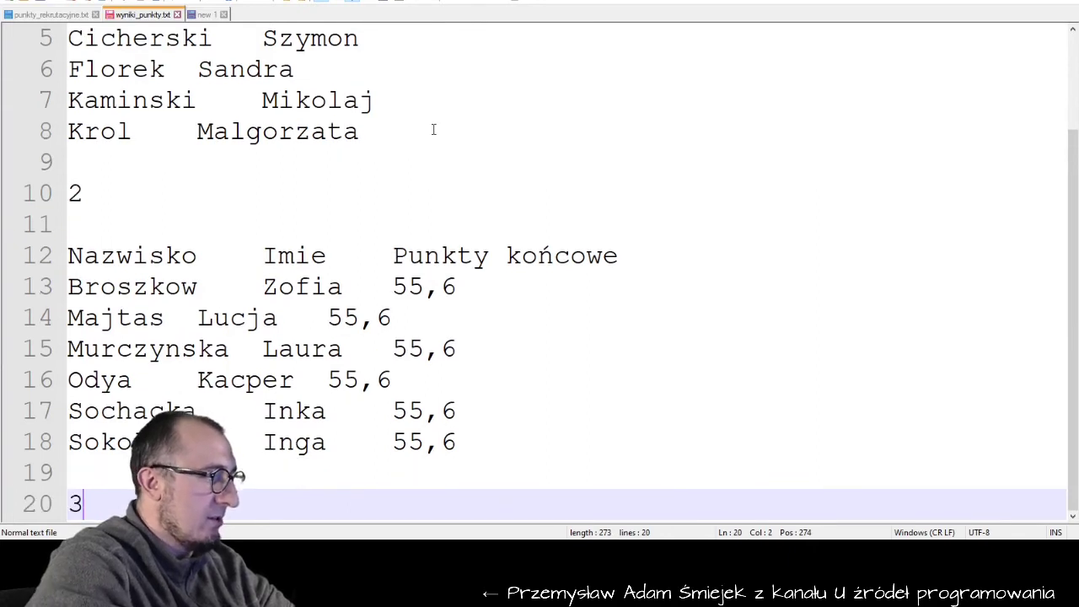
pyautogui.press('Return')
pyautogui.press('Return')
pyautogui.hotkey('ctrl', 'v')
pyautogui.press('Return')
pyautogui.press('Return')
pyautogui.press('Return')
pyautogui.press('Return')
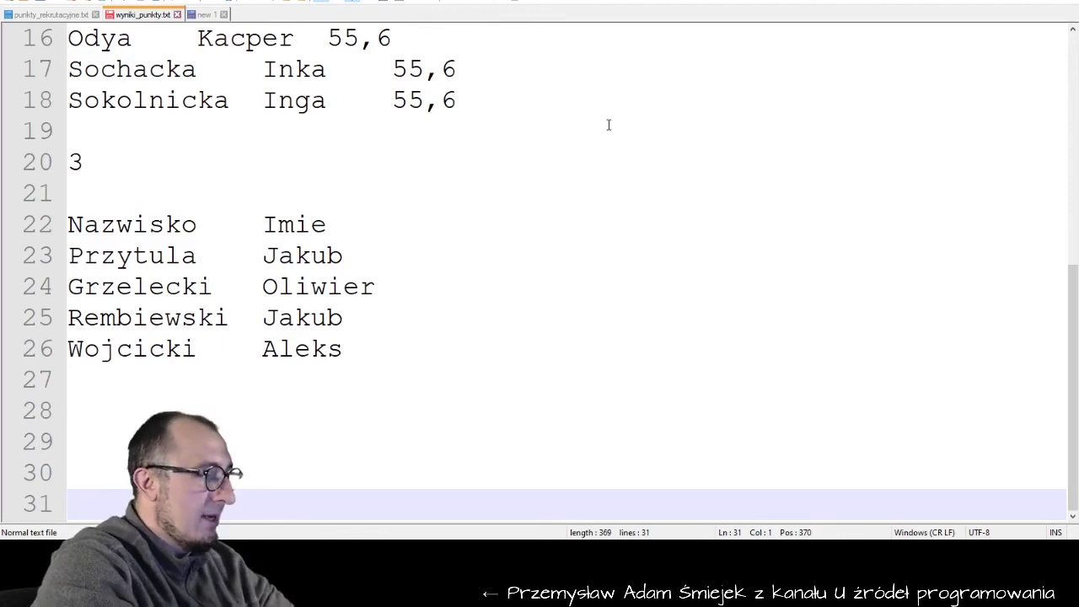
# Add a section 4 heading with an empty line beneath, tidying extra blank lines.
pyautogui.write('4')
pyautogui.press('Return')
pyautogui.press('Up')
pyautogui.press('Up')
pyautogui.press('BackSpace')
pyautogui.press('BackSpace')
pyautogui.press('BackSpace')
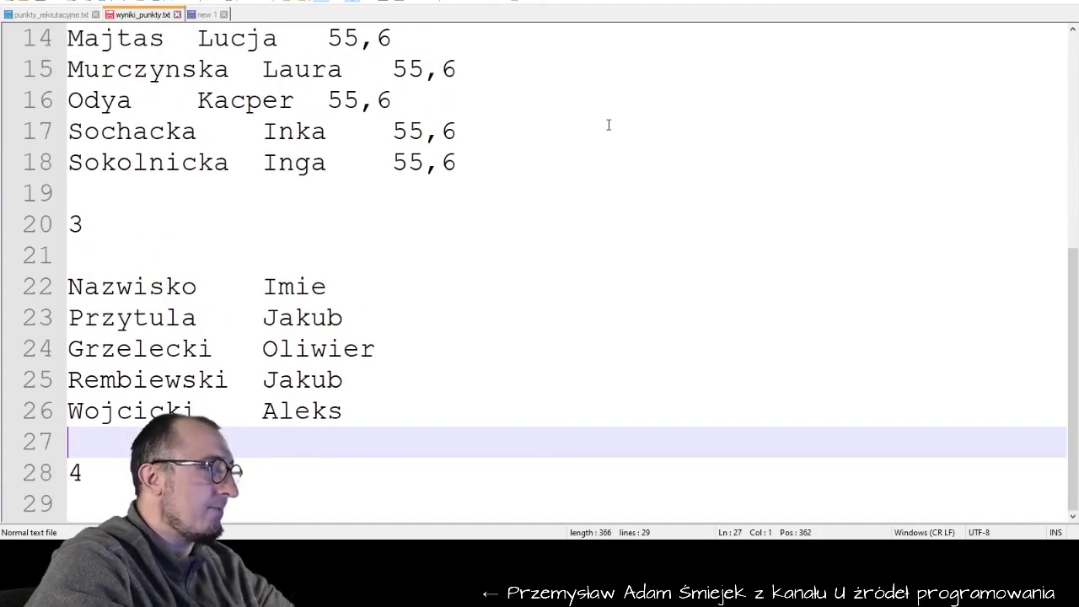
pyautogui.press('Down')
pyautogui.press('Down')
pyautogui.press('Return')
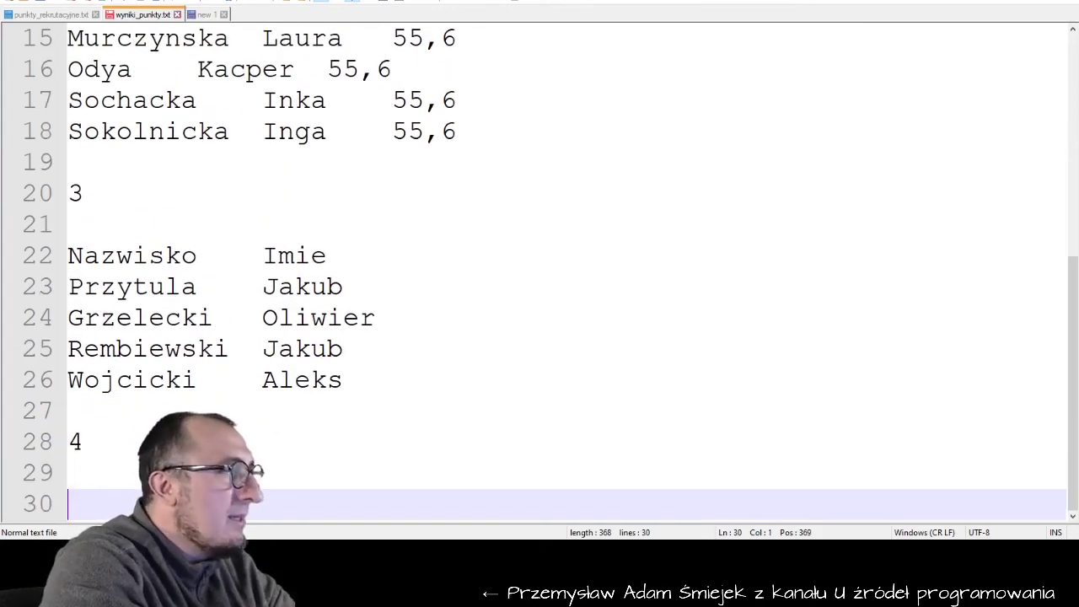
pyautogui.hotkey('alt', 'Tab')
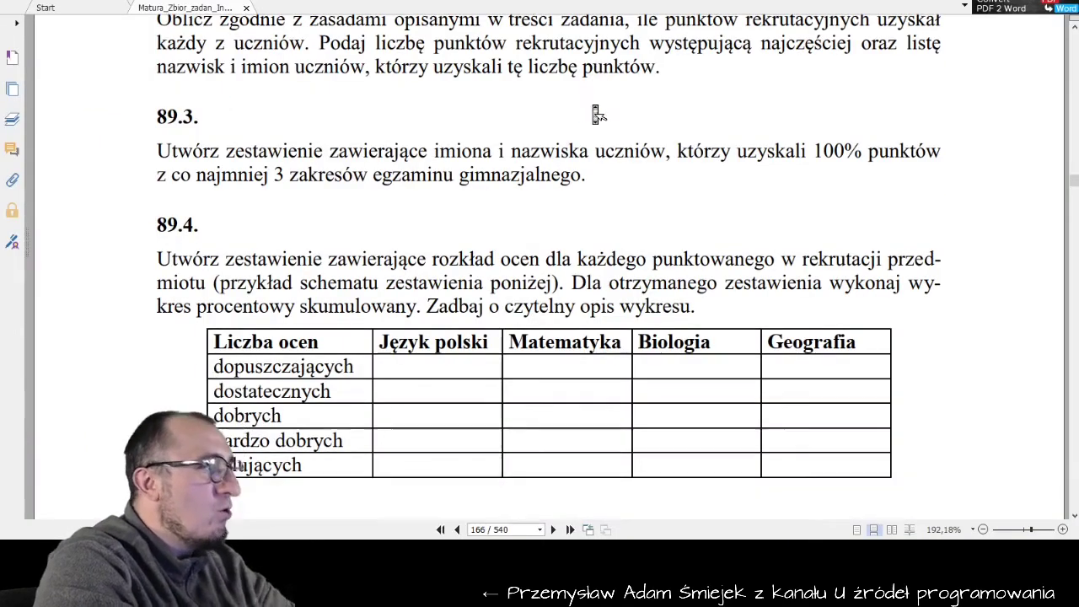
# Scroll the PDF to task 89.4's grade-count table, then return to wyniki_punkty.txt.
pyautogui.scroll(-1, 598, 115)
pyautogui.scroll(-2, 597, 113)
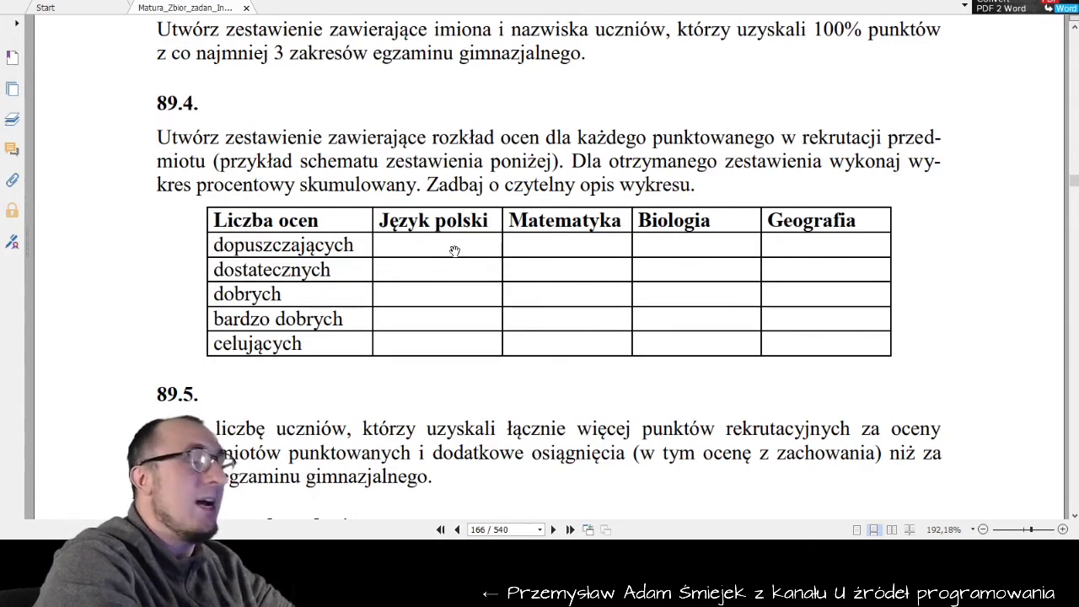
pyautogui.hotkey('alt', 'Tab')
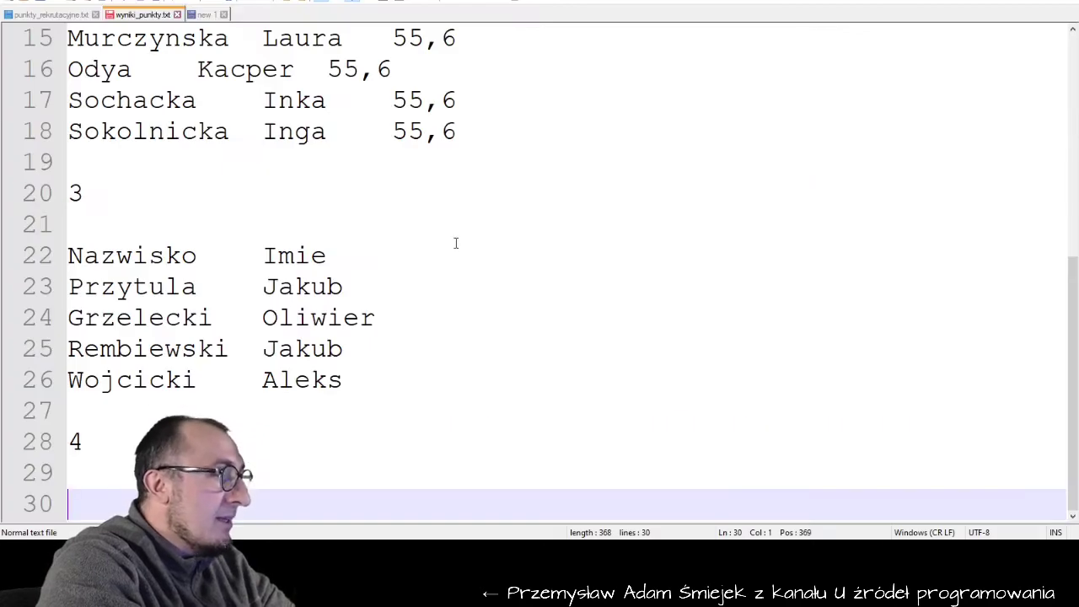
# Add a new sheet, pick F3, and copy the task 89.4 grade-count table from the PDF.
pyautogui.hotkey('alt', 'Tab')
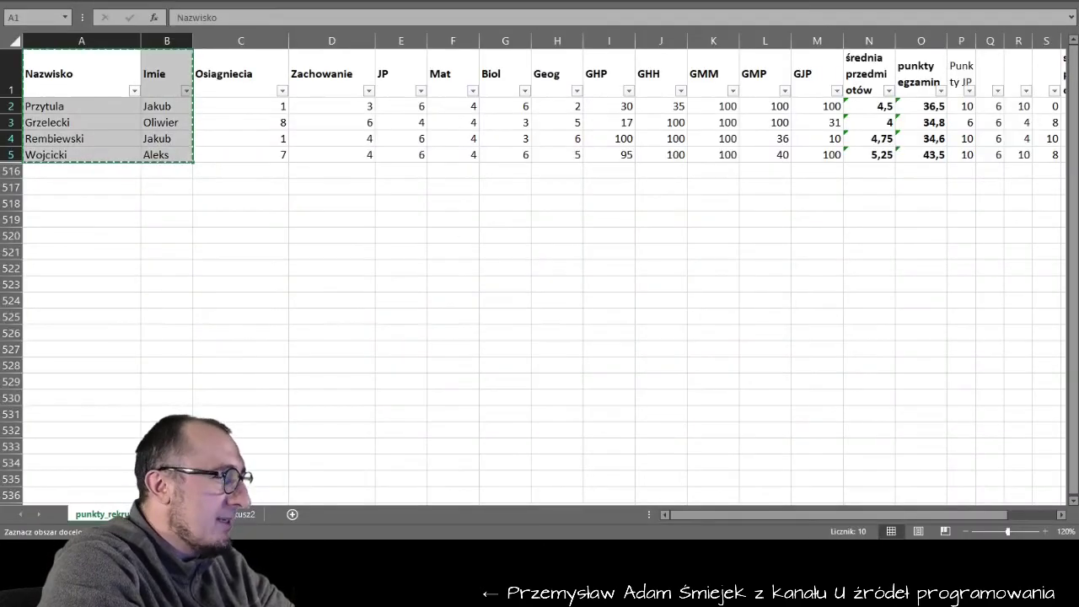
pyautogui.click(292, 515)
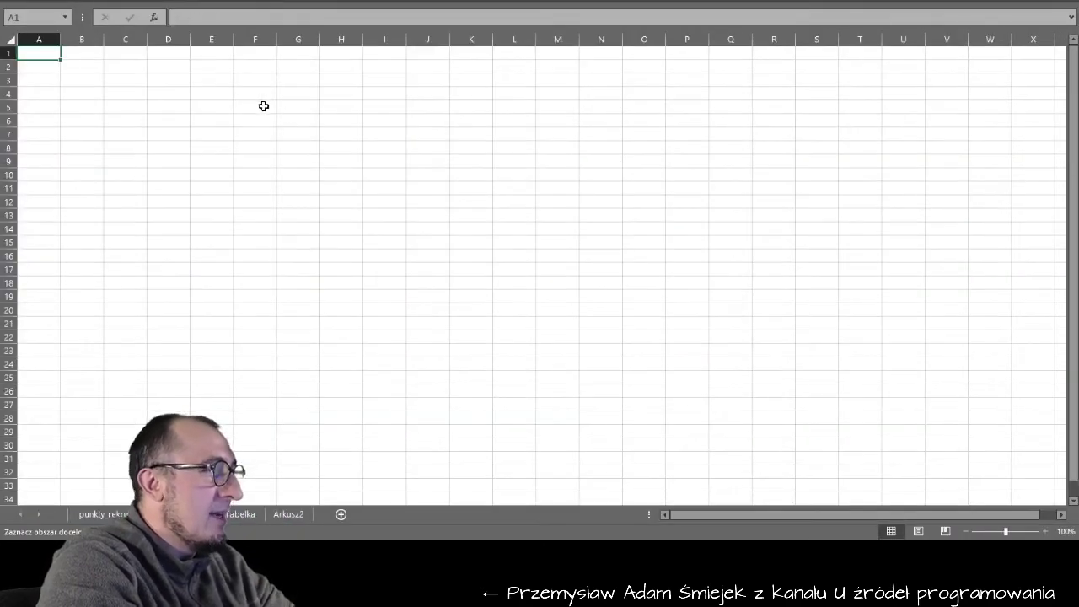
pyautogui.click(245, 82)
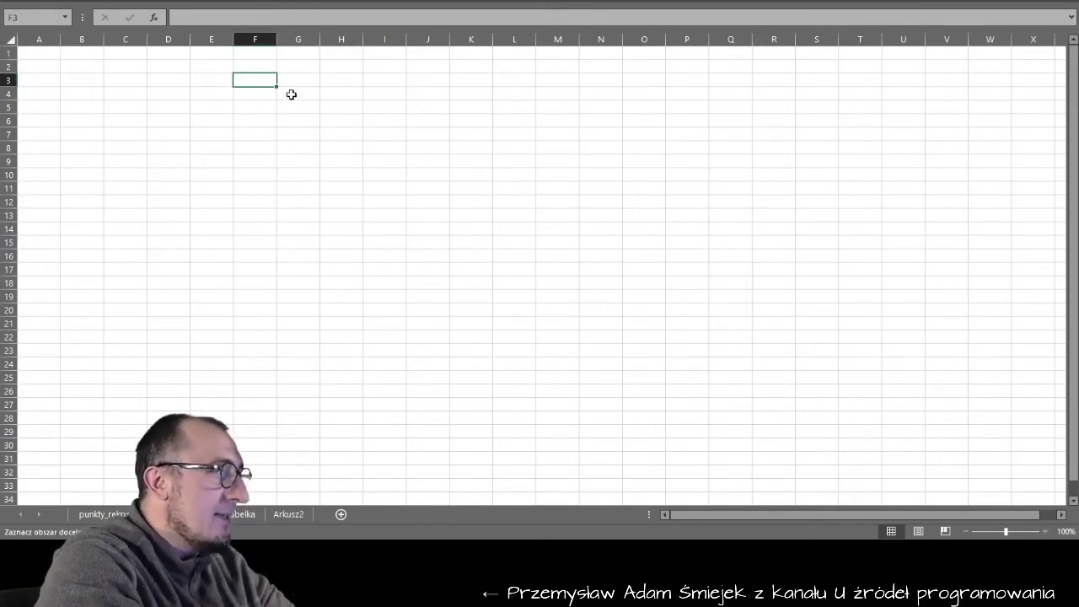
pyautogui.hotkey('alt', 'Tab')
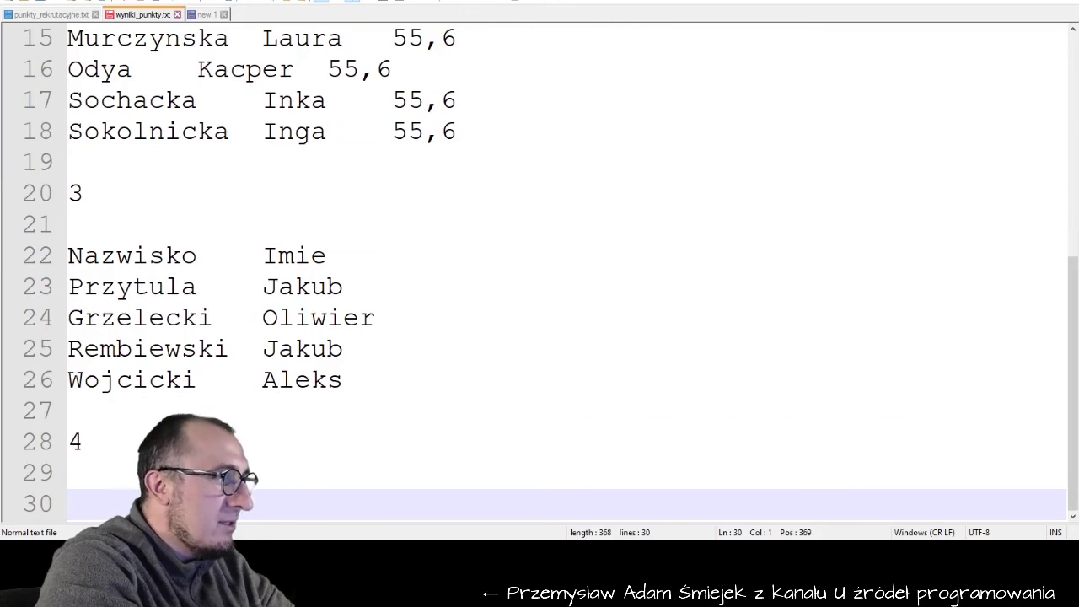
pyautogui.hotkey('alt', 'Tab')
pyautogui.click(209, 212)
pyautogui.scroll(1, 209, 213)
pyautogui.scroll(-1, 209, 213)
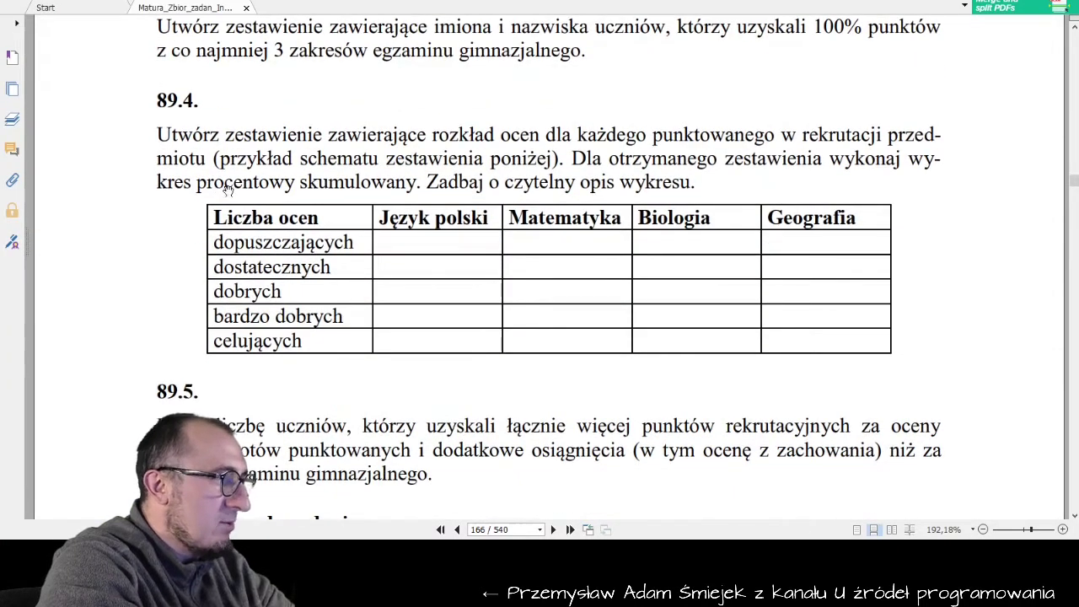
pyautogui.moveTo(210, 213); pyautogui.dragTo(295, 342)
pyautogui.hotkey('ctrl', 'c')
# Paste the table as text at F3, complete the last label as 'celujących', and autofit columns F–J.
pyautogui.hotkey('alt', 'Tab')
pyautogui.hotkey('ctrl', 'v')
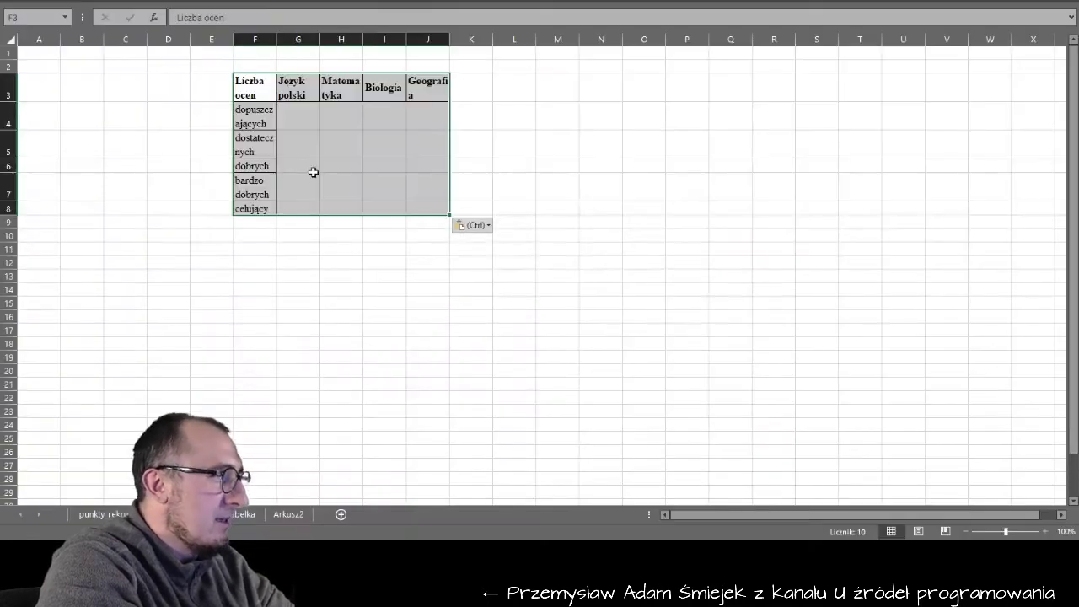
pyautogui.press('Return')
pyautogui.hotkey('ctrl', 'z')
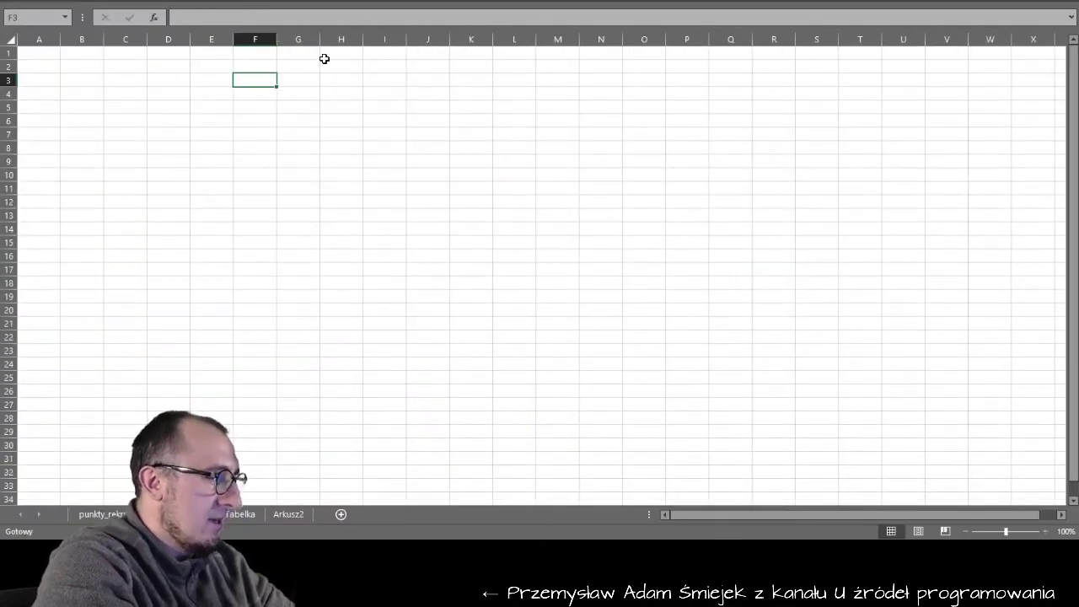
pyautogui.hotkey('ctrl', 'v')
pyautogui.moveTo(276, 39); pyautogui.dragTo(343, 35)
pyautogui.doubleClick(289, 210)
pyautogui.write('ch')
pyautogui.press('Return')
pyautogui.doubleClick(389, 39)
pyautogui.doubleClick(472, 38)
pyautogui.doubleClick(559, 39)
pyautogui.doubleClick(628, 39)
# Start a LICZ.JEŻELI formula in G4 that references the punkty_rekrutacyjne sheet.
pyautogui.click(381, 115)
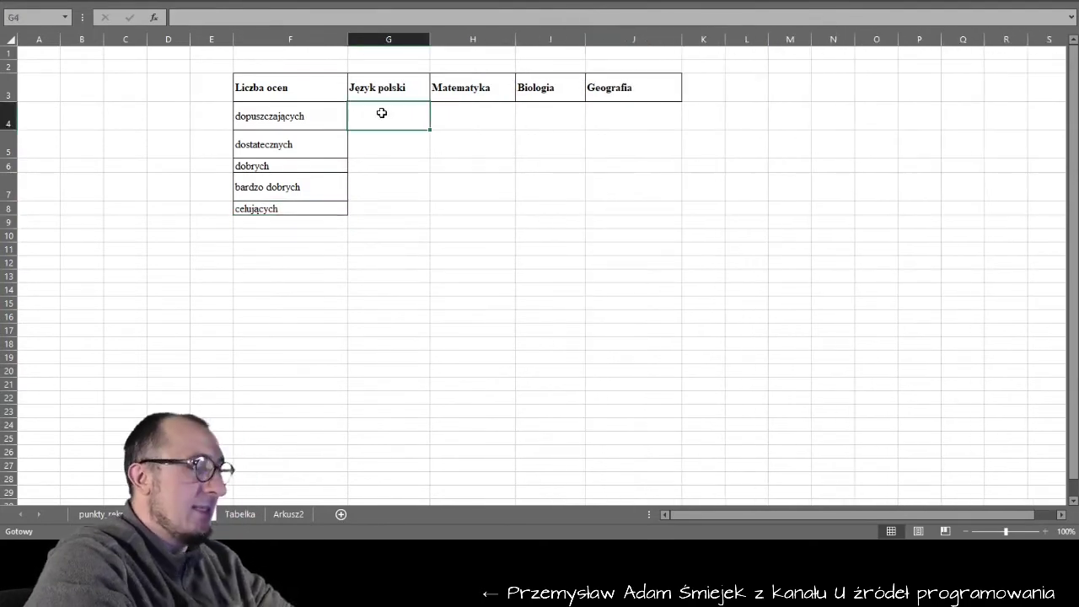
pyautogui.write('=licz')
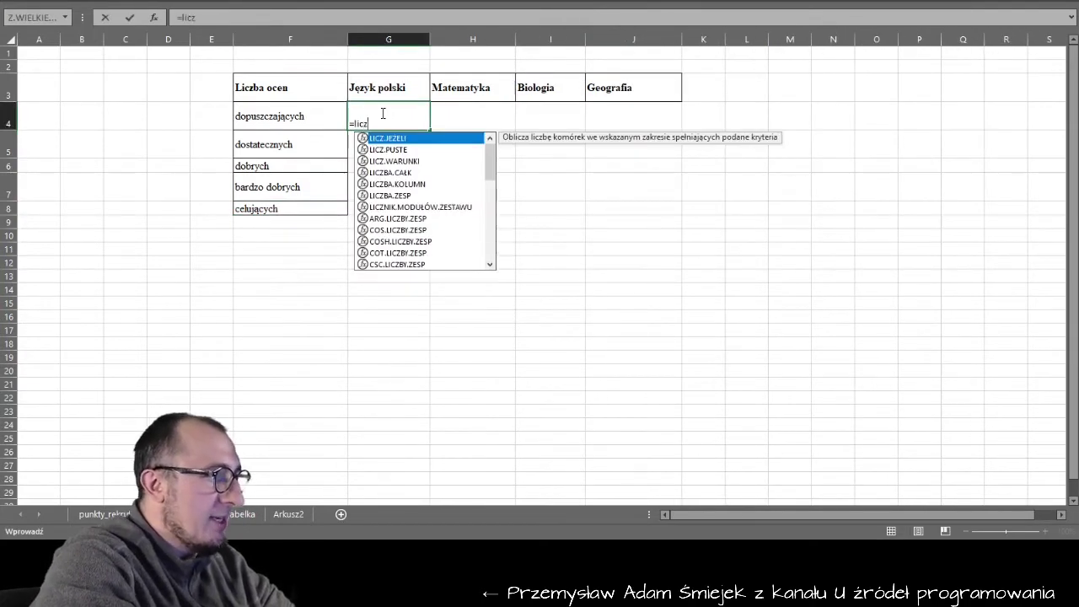
pyautogui.press('Escape')
pyautogui.doubleClick(382, 113)
pyautogui.write('=lic')
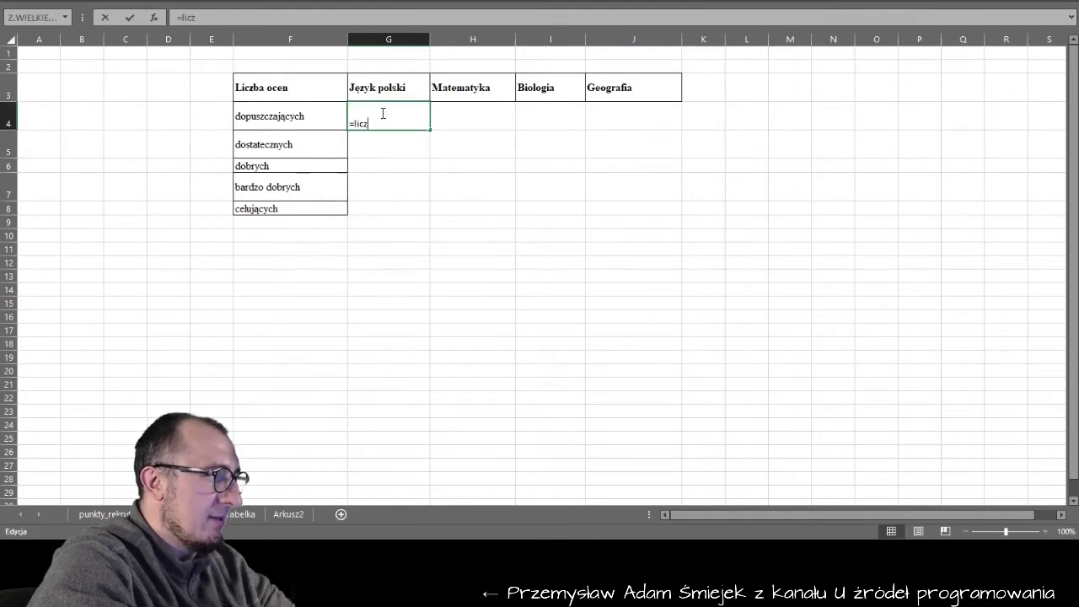
pyautogui.write('z')
pyautogui.press('Tab')
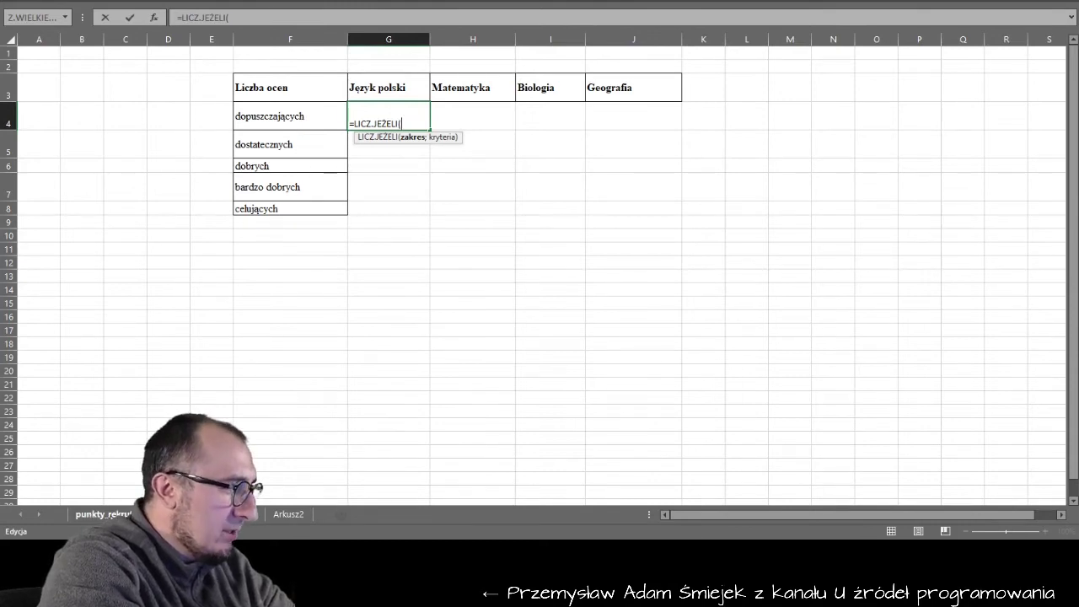
pyautogui.click(103, 514)
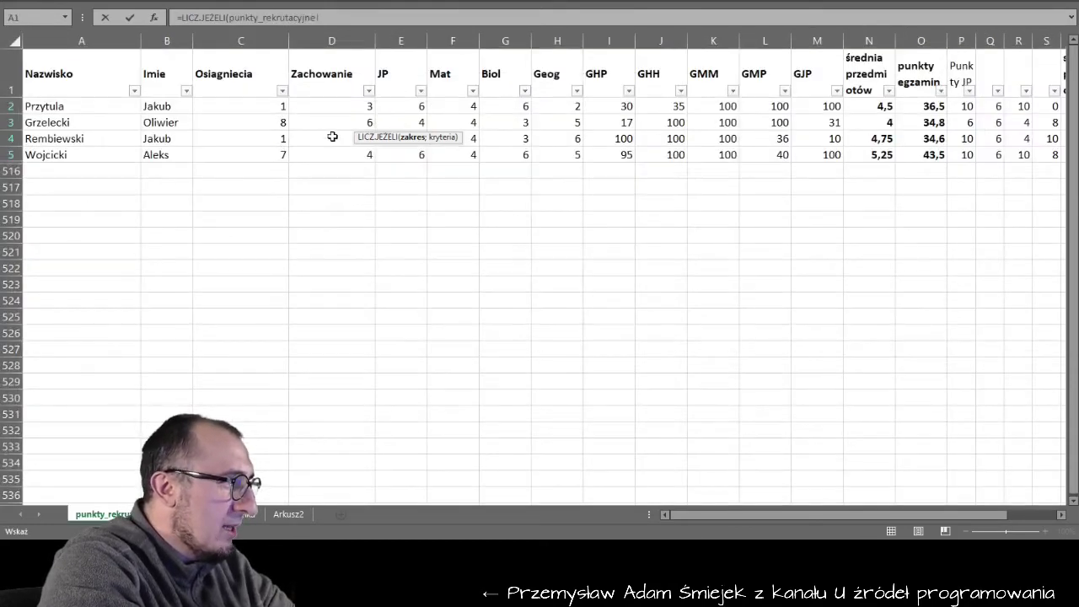
pyautogui.click(46, 74)
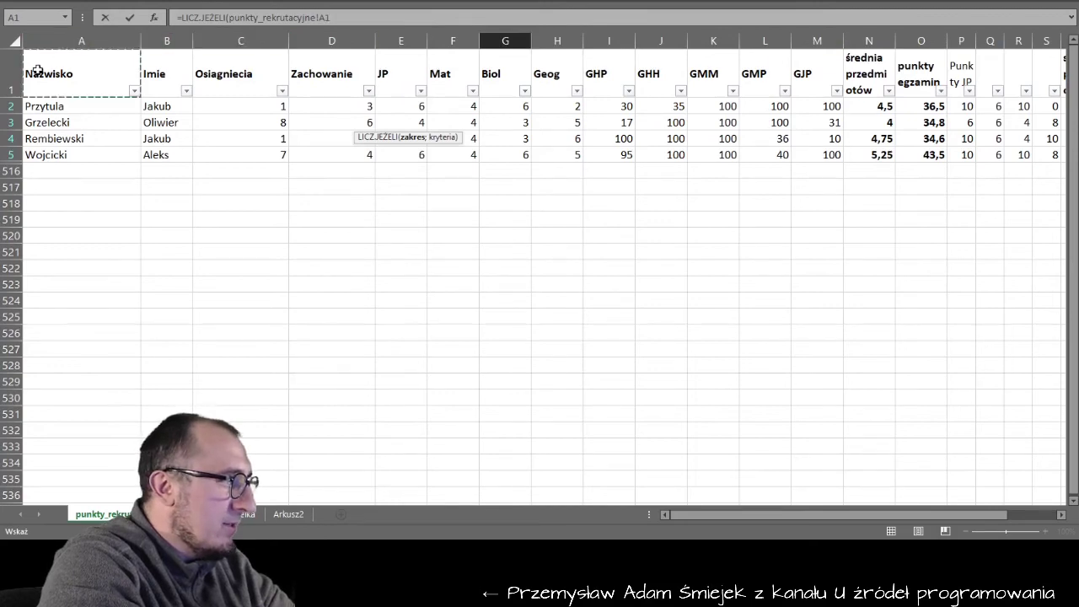
# Remove the filter on the data sheet and confirm the JP column E ends at row 515.
pyautogui.click(385, 4)
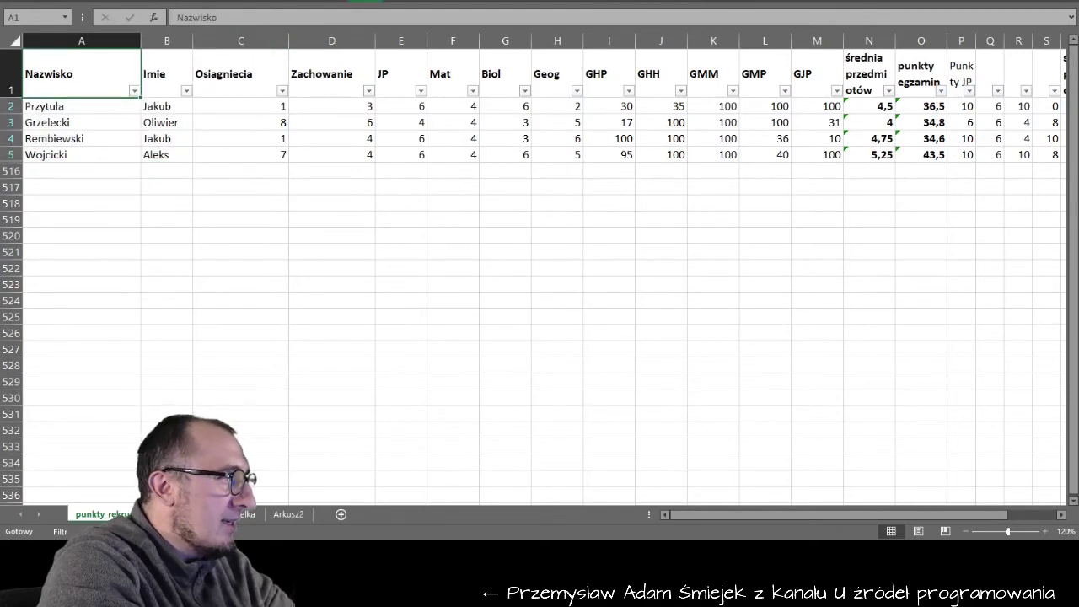
pyautogui.click(421, 2)
pyautogui.click(456, 19)
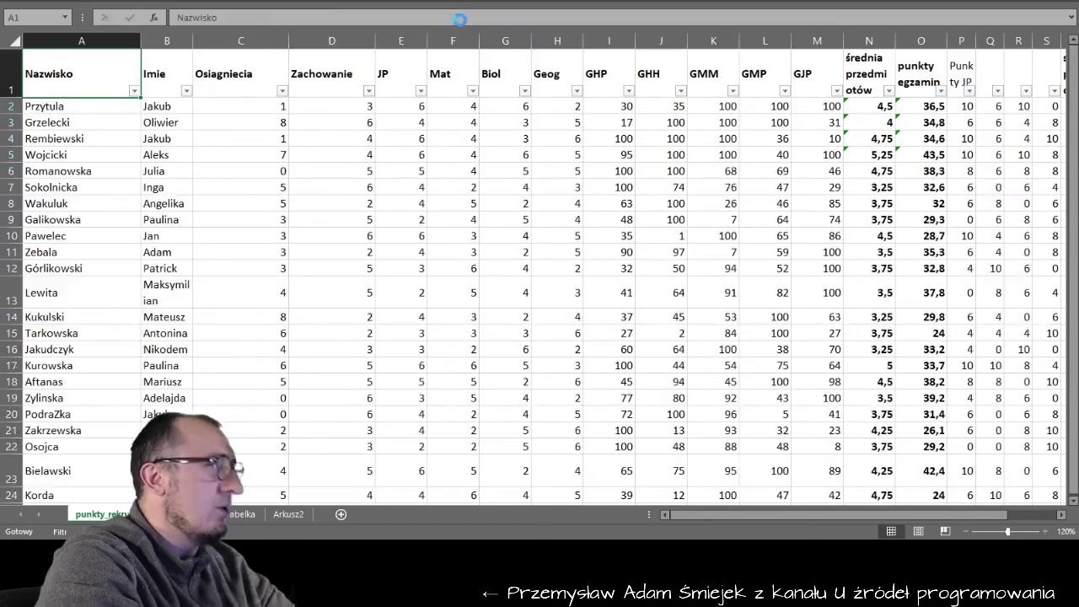
pyautogui.click(403, 106)
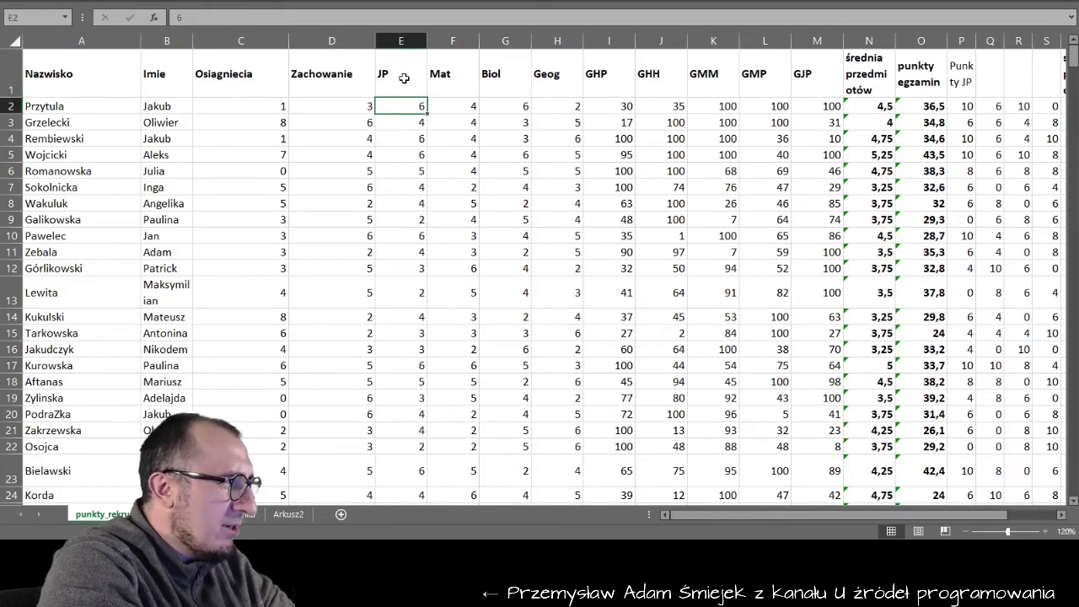
pyautogui.scroll(-5, 408, 105)
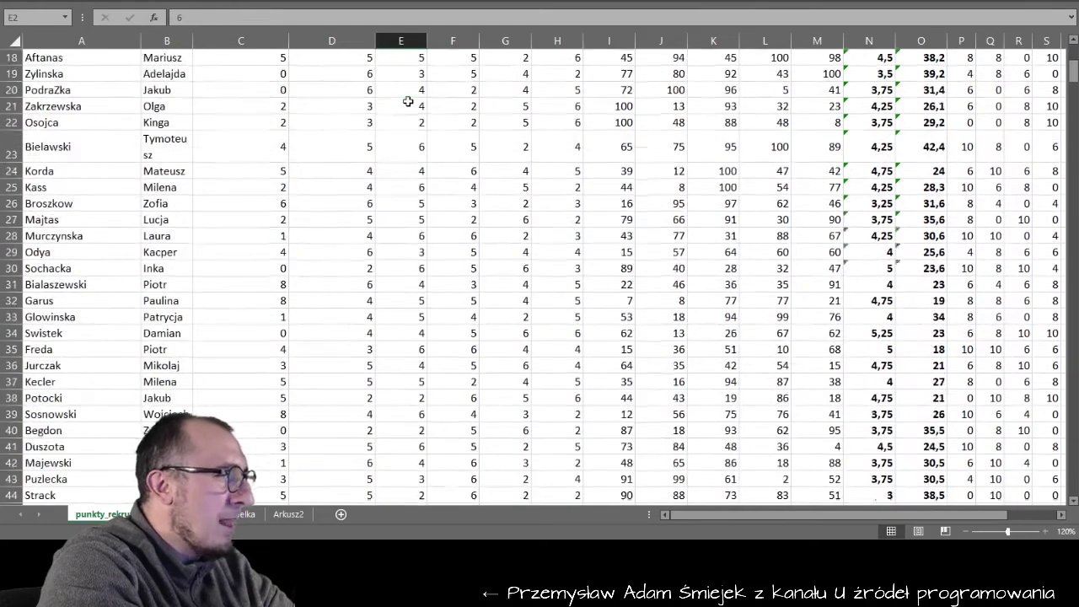
pyautogui.scroll(-5, 408, 106)
pyautogui.click(409, 122)
pyautogui.hotkey('ctrl', 'Down')
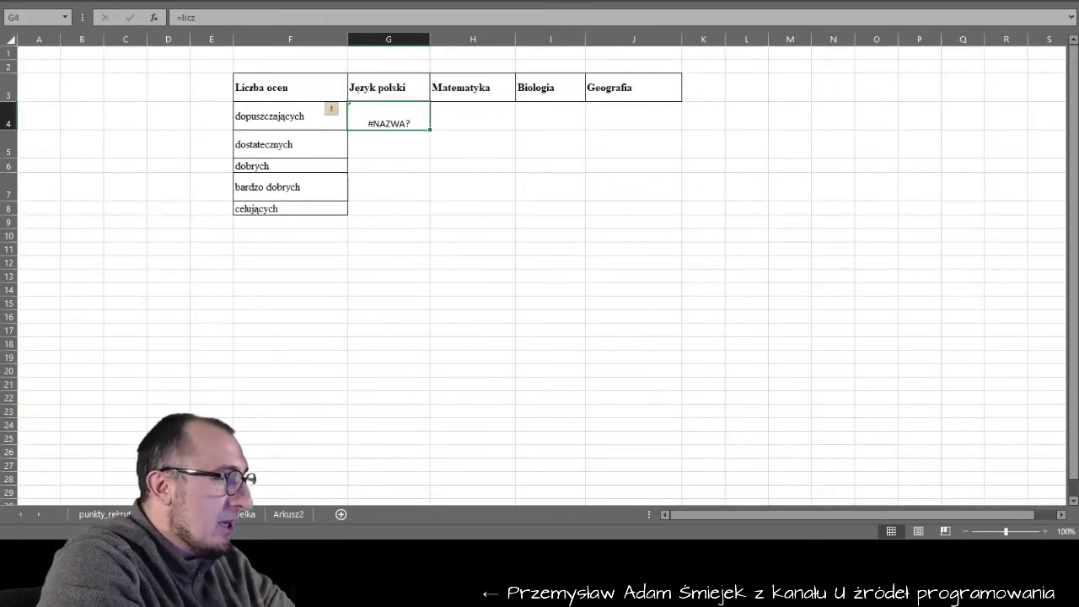
# Enter =LICZ.JEŻELI(punkty_rekrutacyjne!E2:E515;2) in G4 to count grade-2 Język polski results.
pyautogui.doubleClick(410, 116)
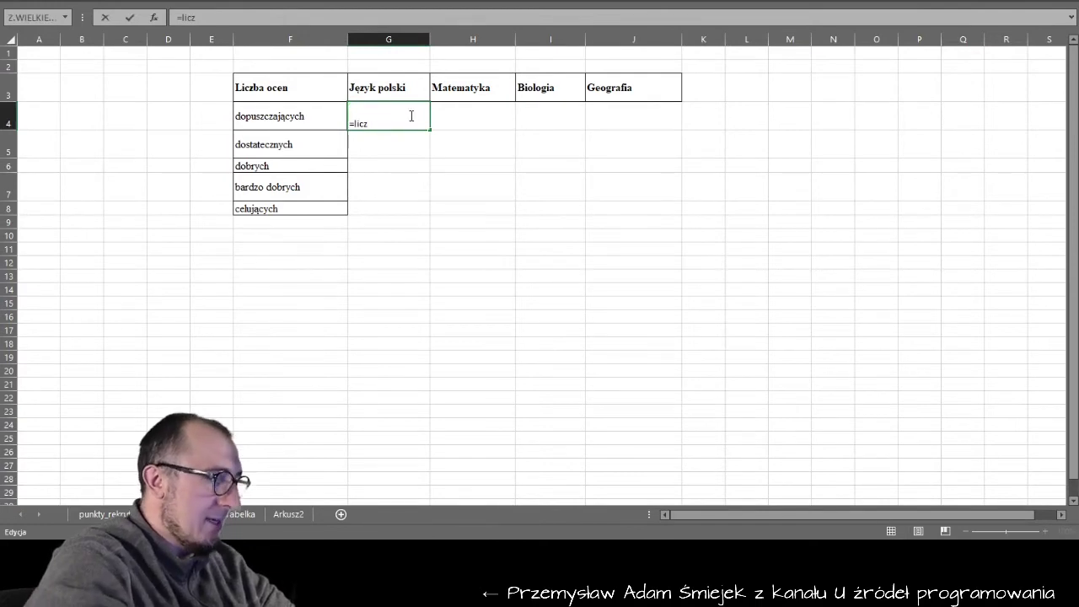
pyautogui.press('BackSpace')
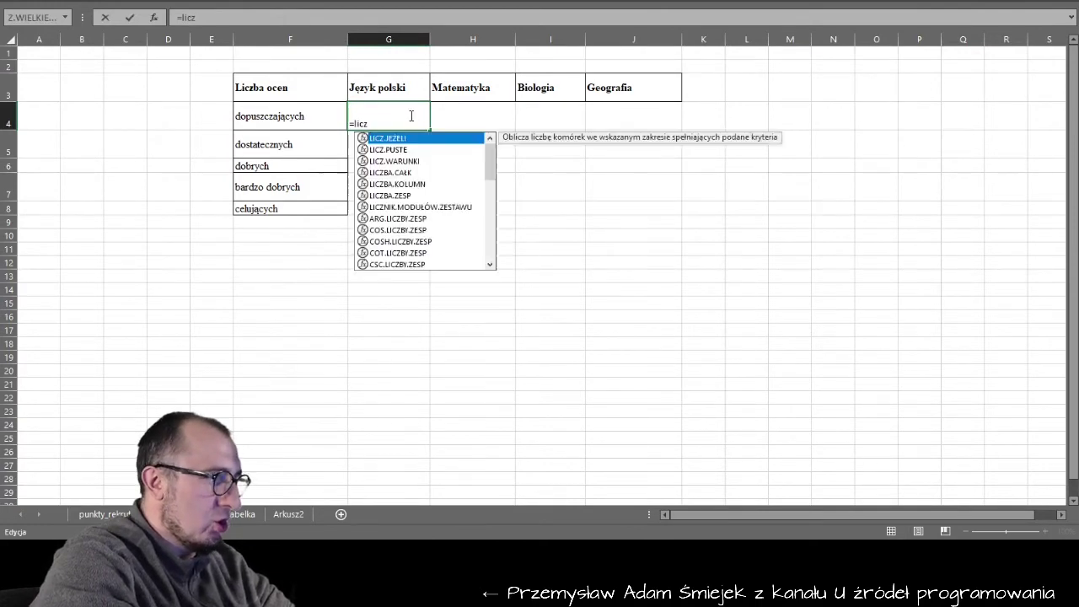
pyautogui.press('Tab')
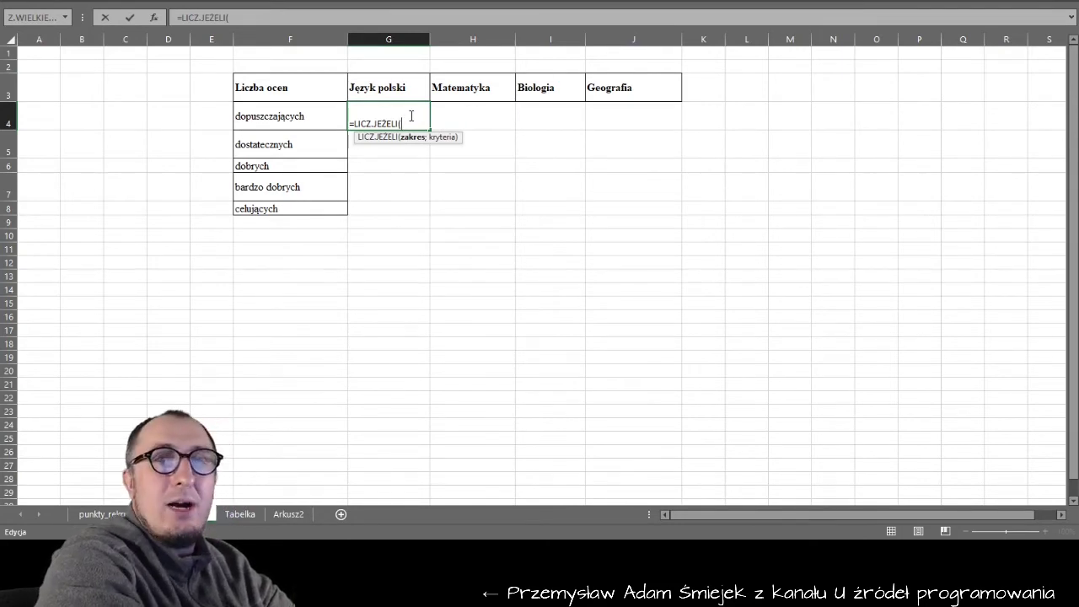
pyautogui.write('punkty_rekrutacyjne!E2:#515')
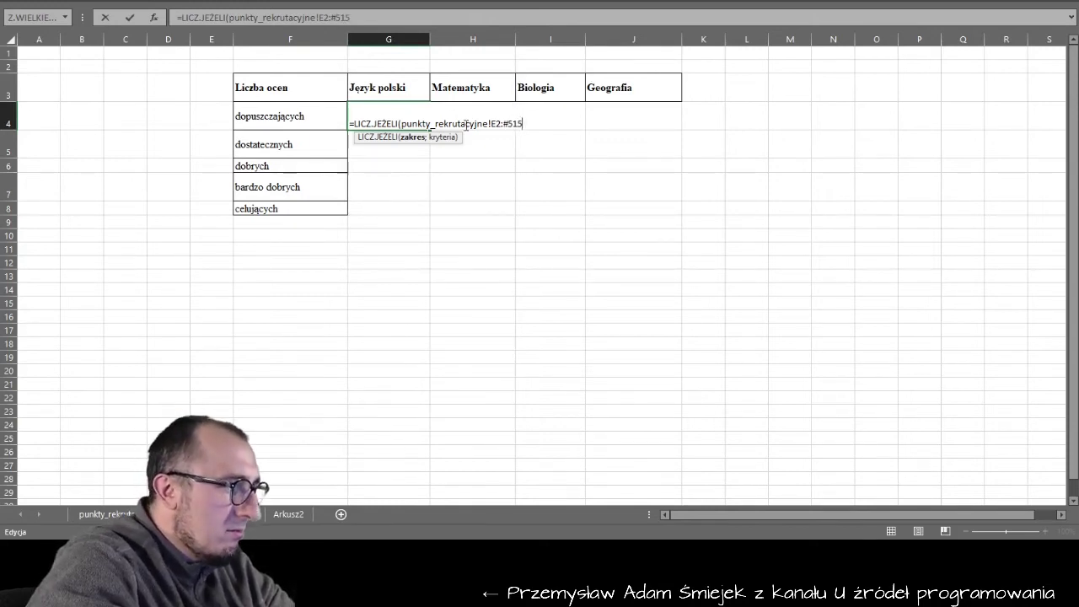
pyautogui.press('BackSpace')
pyautogui.press('BackSpace')
pyautogui.press('BackSpace')
pyautogui.press('BackSpace')
pyautogui.write('E515')
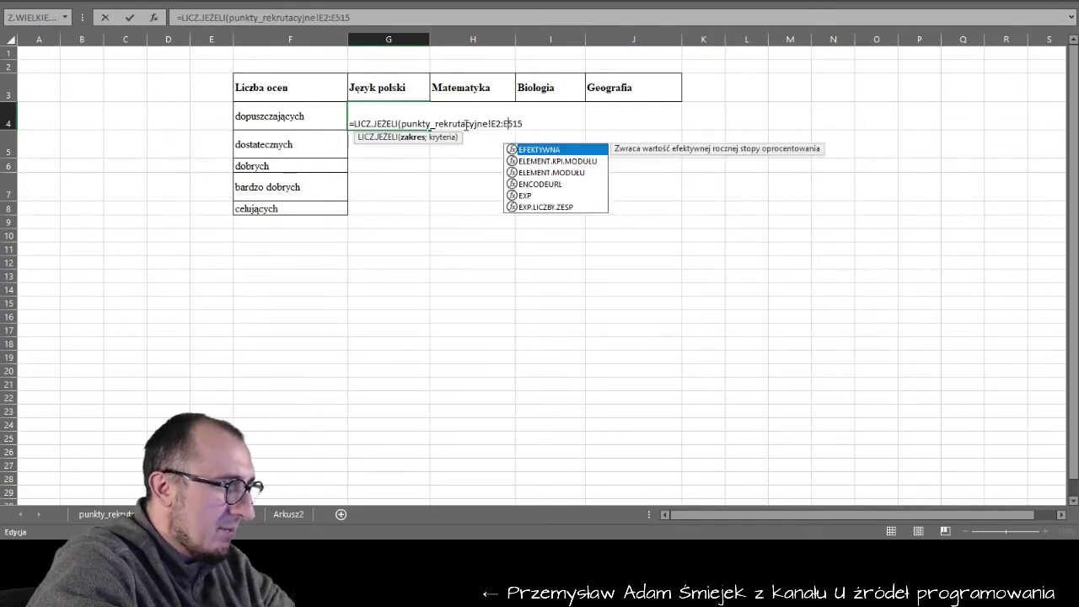
pyautogui.write(';2')
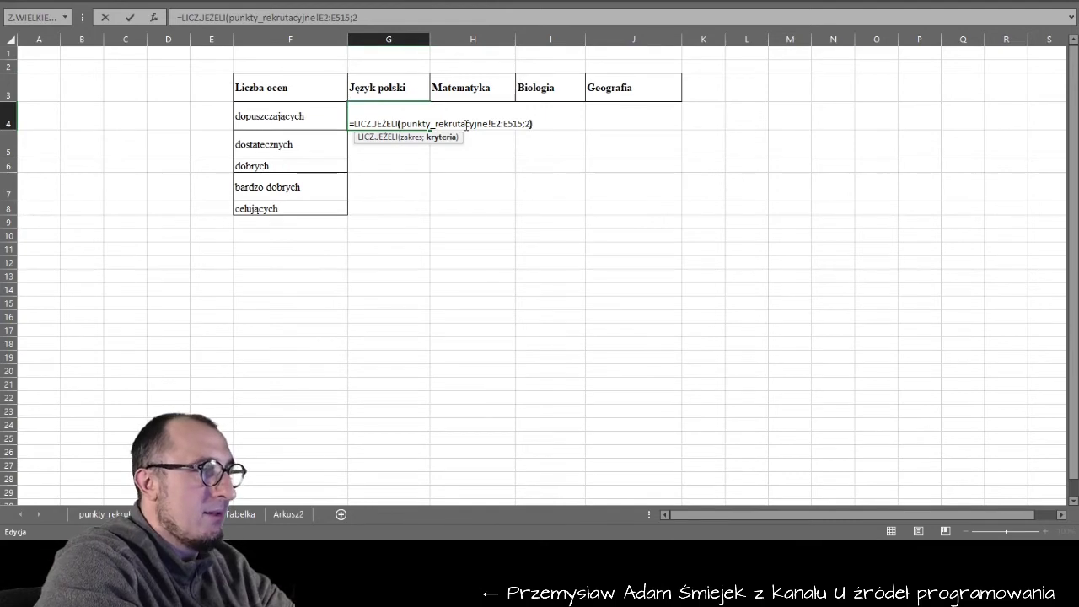
pyautogui.press('Return')
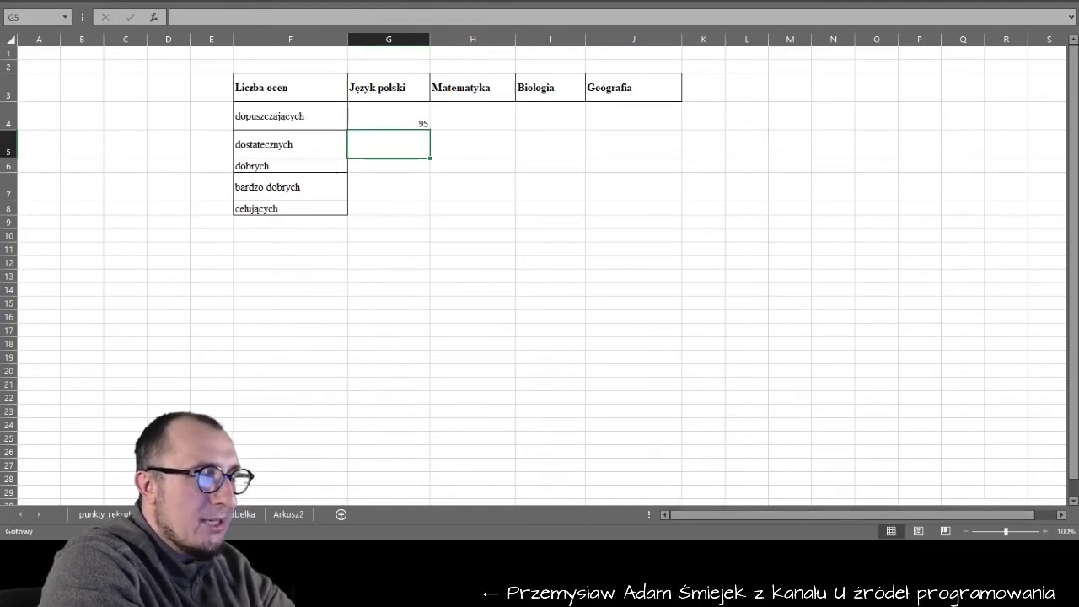
# Zoom the sheet to 150% and fill the G4 count across to J4.
pyautogui.click(1045, 531)
pyautogui.click(1045, 531)
pyautogui.click(1045, 531)
pyautogui.click(1046, 531)
pyautogui.click(1046, 531)
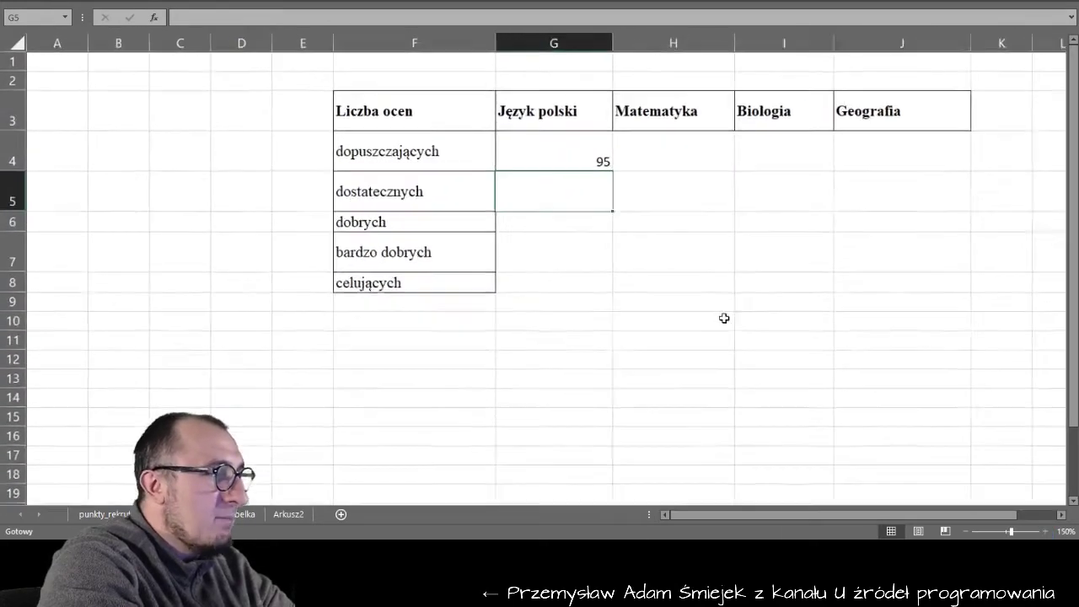
pyautogui.click(614, 159)
pyautogui.doubleClick(615, 160)
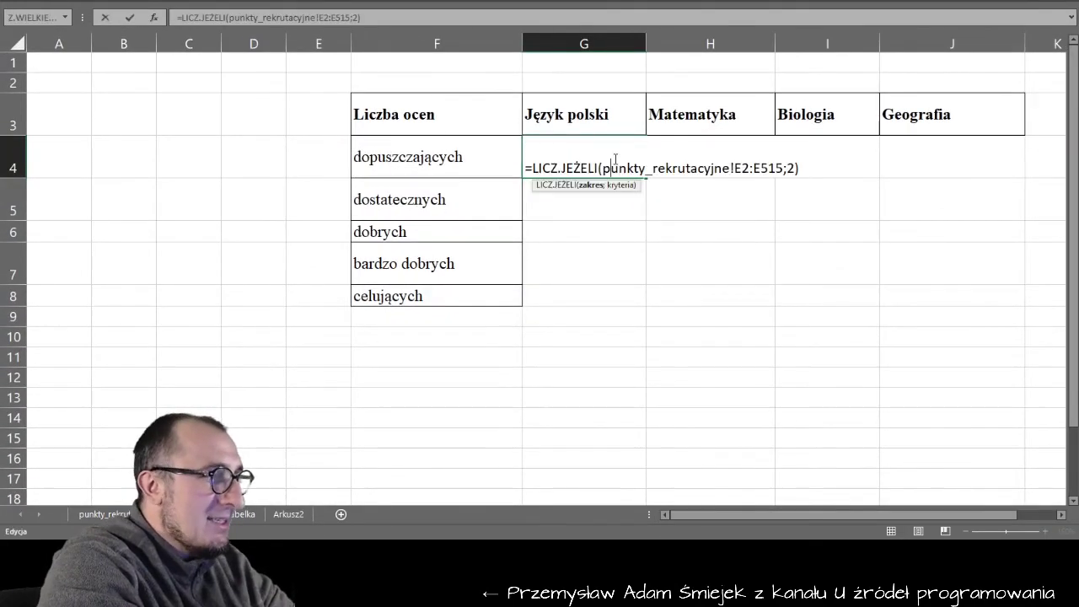
pyautogui.press('Escape')
pyautogui.moveTo(647, 179); pyautogui.dragTo(995, 161)
# Check the Matematyka, Biologia and Geografia count formulas in H4:J4 without changing them.
pyautogui.click(739, 161)
pyautogui.doubleClick(740, 161)
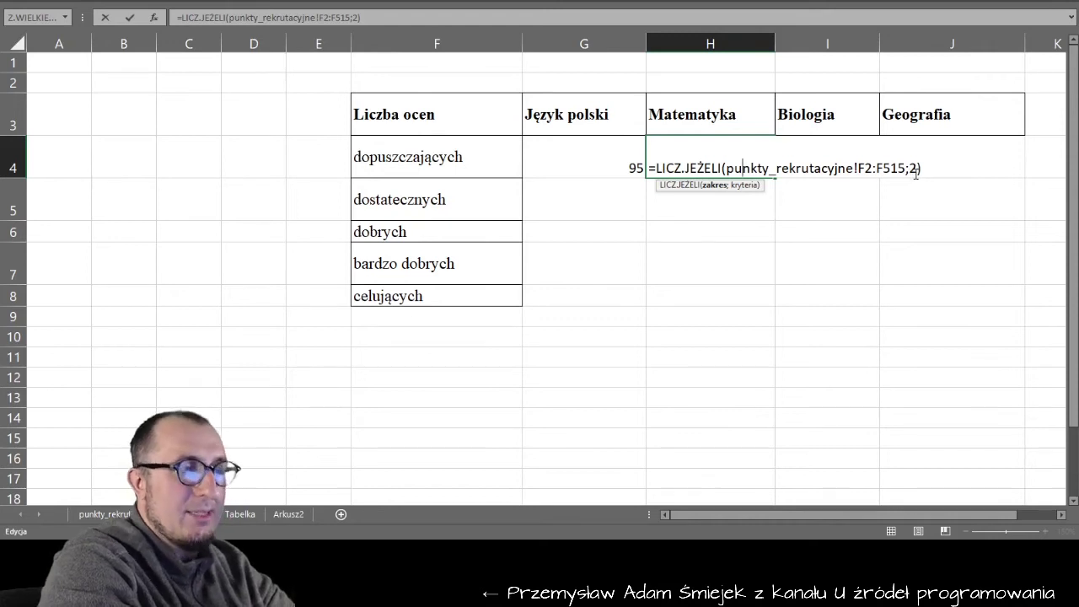
pyautogui.press('Escape')
pyautogui.doubleClick(858, 156)
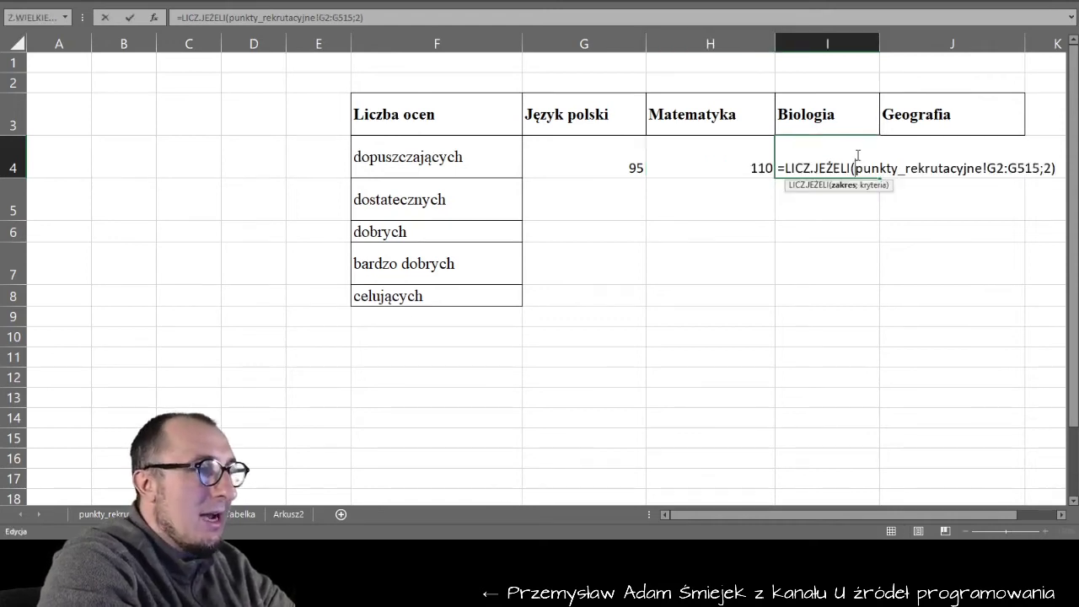
pyautogui.press('Escape')
pyautogui.doubleClick(981, 164)
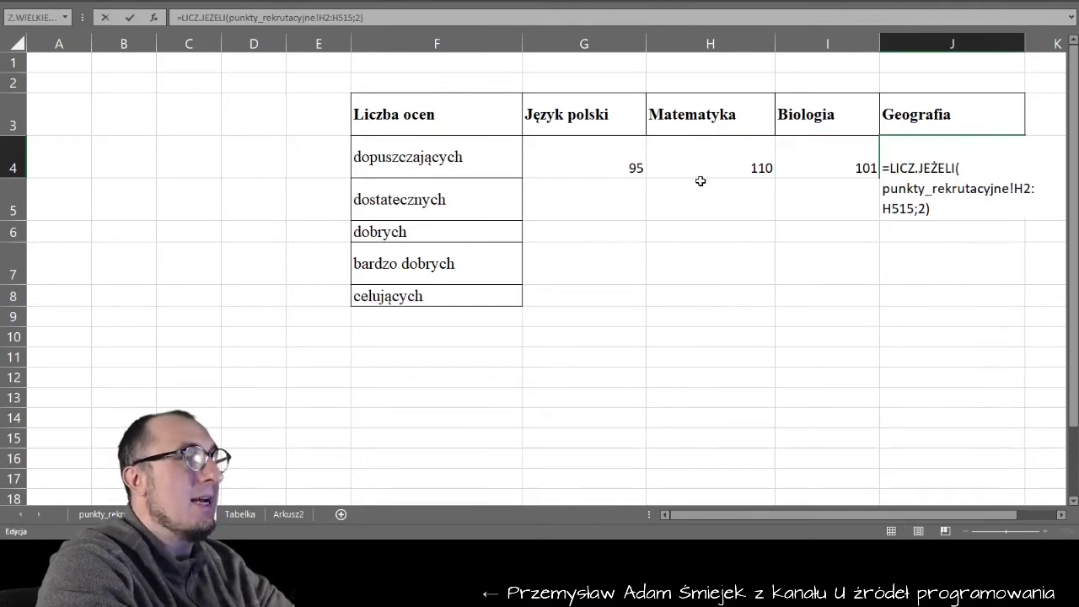
pyautogui.press('Escape')
# Copy the row-4 counts G4:J4 and paste them into rows 5, 6, 7 and 8.
pyautogui.click(614, 157)
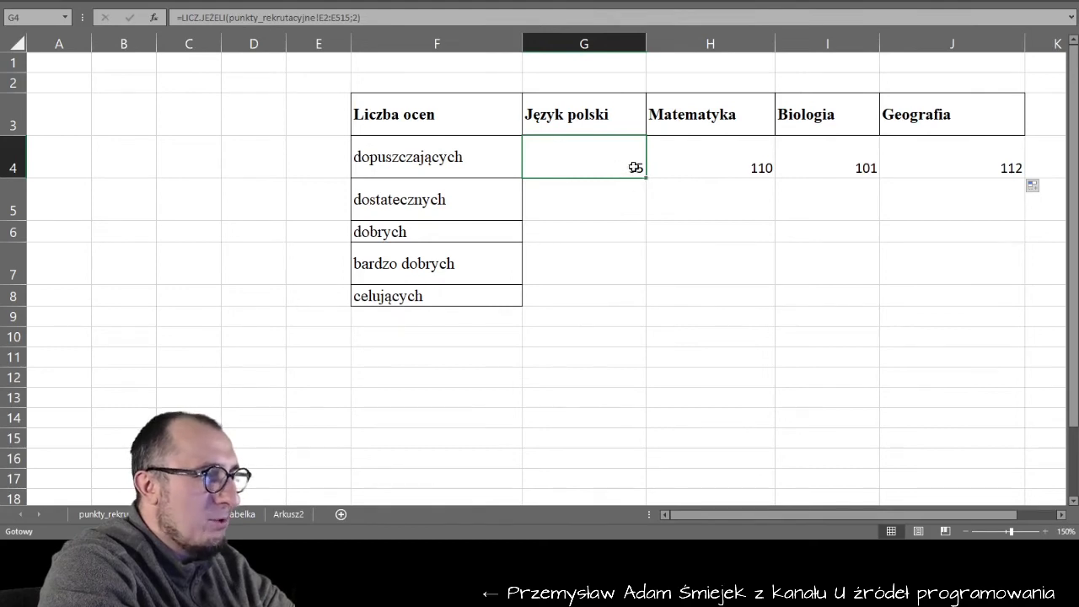
pyautogui.moveTo(634, 167); pyautogui.dragTo(934, 168)
pyautogui.hotkey('ctrl', 'c')
pyautogui.moveTo(591, 200)
pyautogui.mouseDown()
pyautogui.moveTo(757, 276)
pyautogui.moveTo(964, 294)
pyautogui.mouseUp()
pyautogui.click(963, 294)
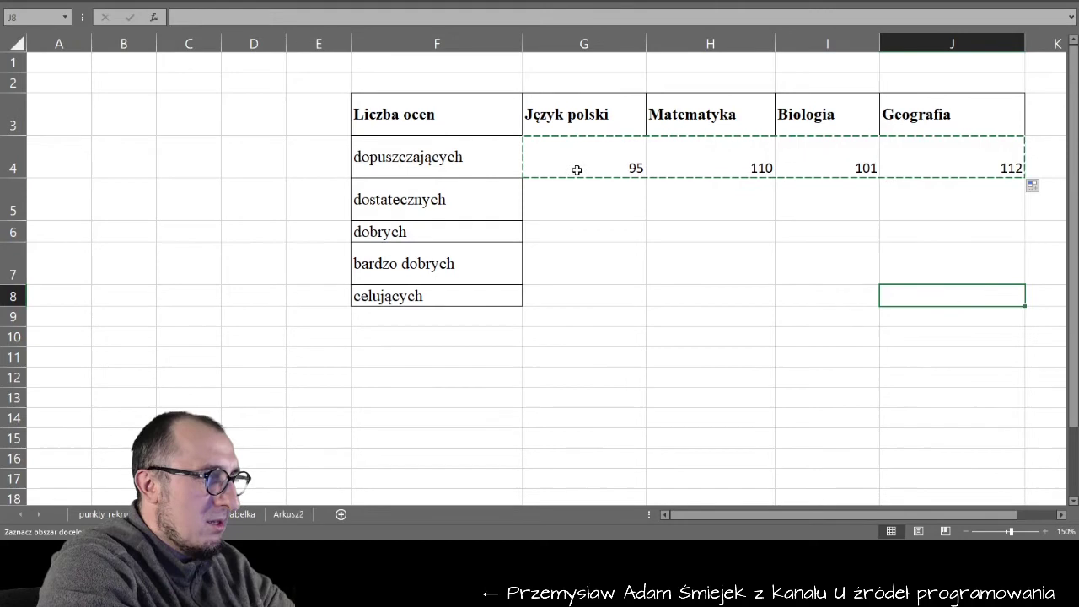
pyautogui.click(607, 212)
pyautogui.hotkey('ctrl', 'v')
pyautogui.click(600, 233)
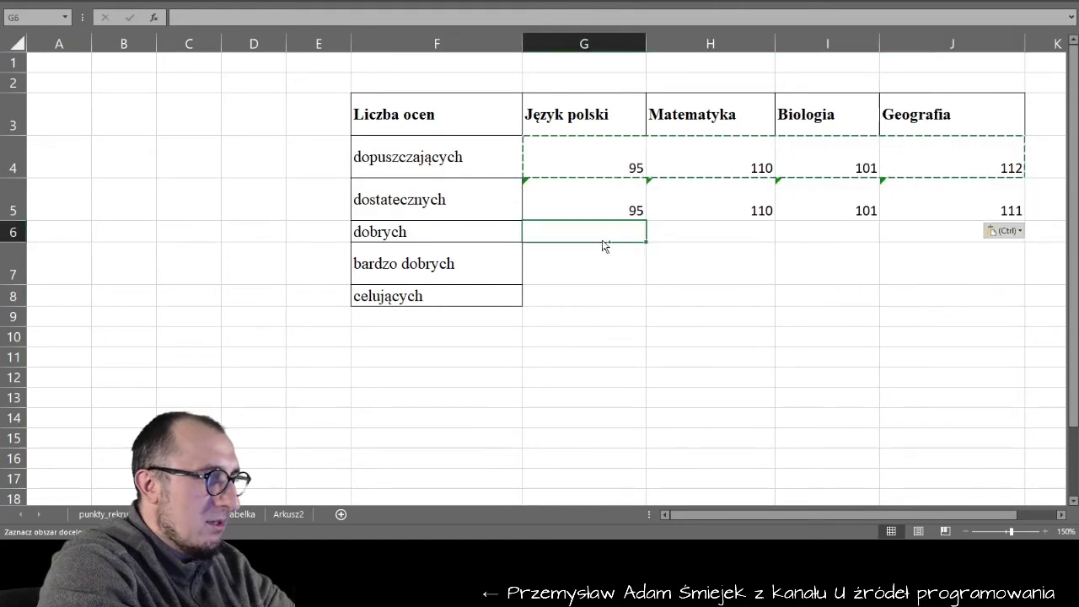
pyautogui.hotkey('ctrl', 'v')
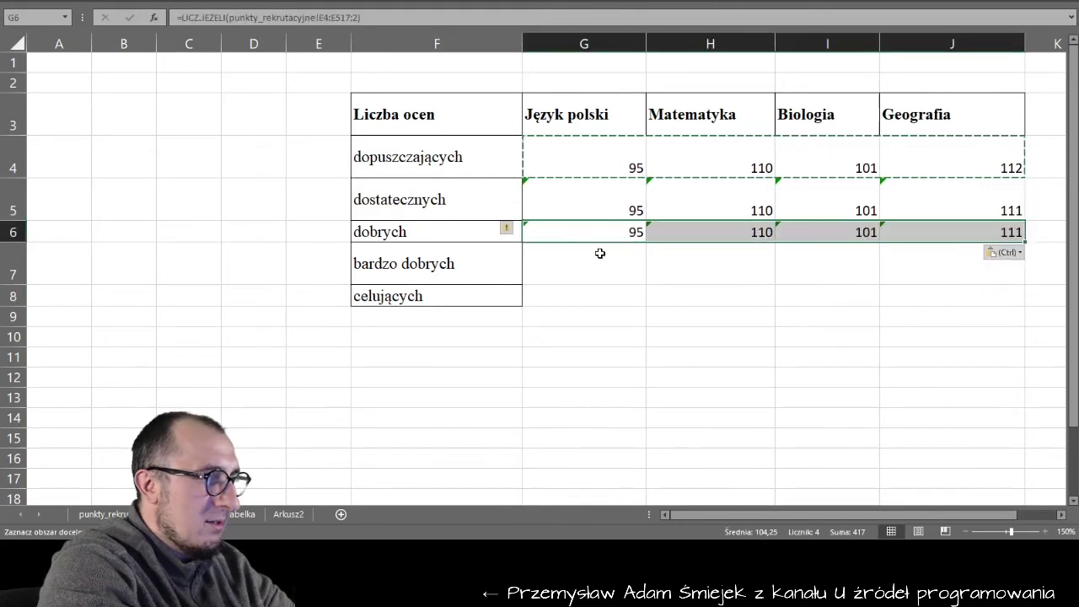
pyautogui.click(599, 257)
pyautogui.hotkey('ctrl', 'v')
pyautogui.click(597, 292)
pyautogui.hotkey('ctrl', 'v')
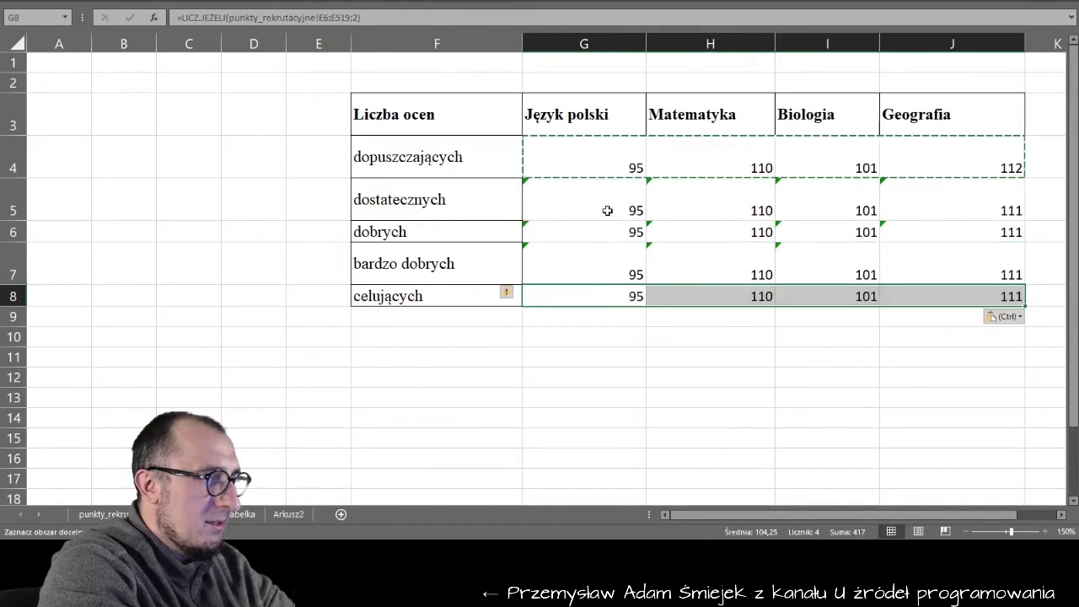
# Review G5's count formula, leaving its criterion unchanged.
pyautogui.click(605, 203)
pyautogui.press('Escape')
pyautogui.doubleClick(605, 203)
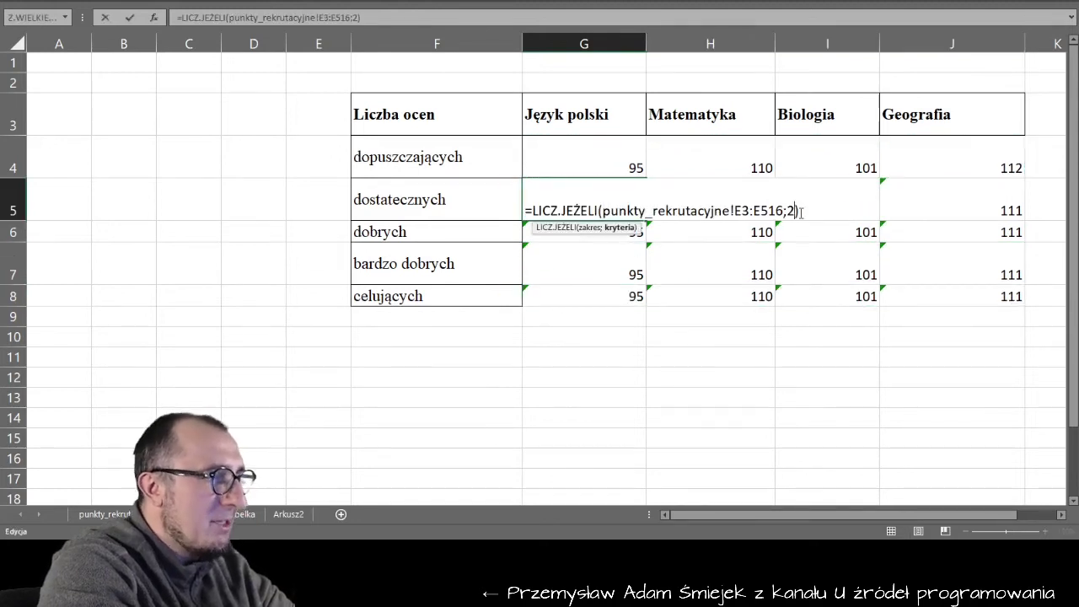
pyautogui.press('BackSpace')
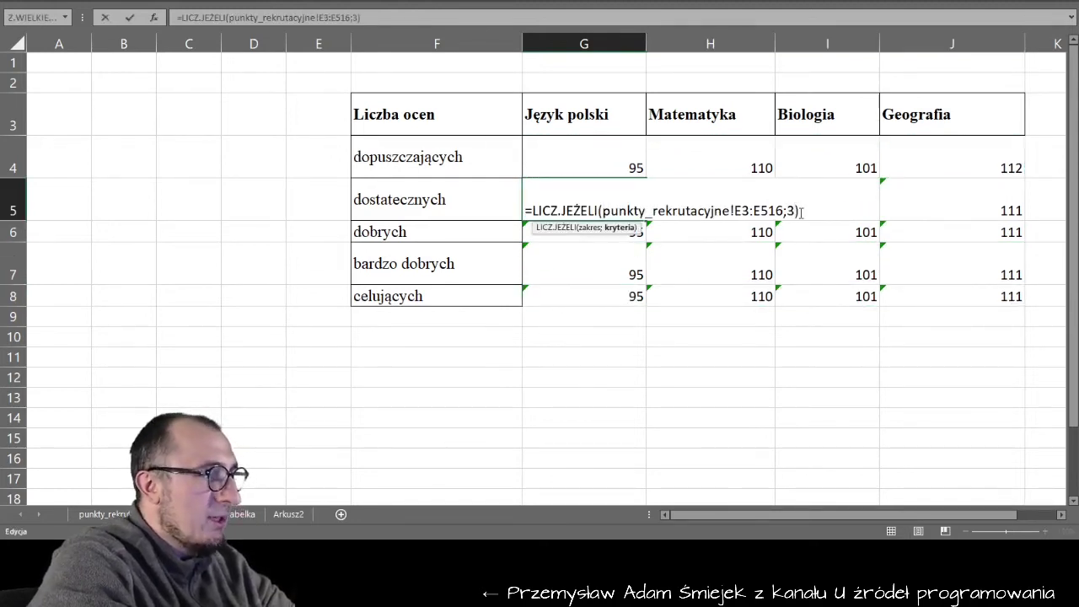
pyautogui.press('Escape')
pyautogui.click(313, 153)
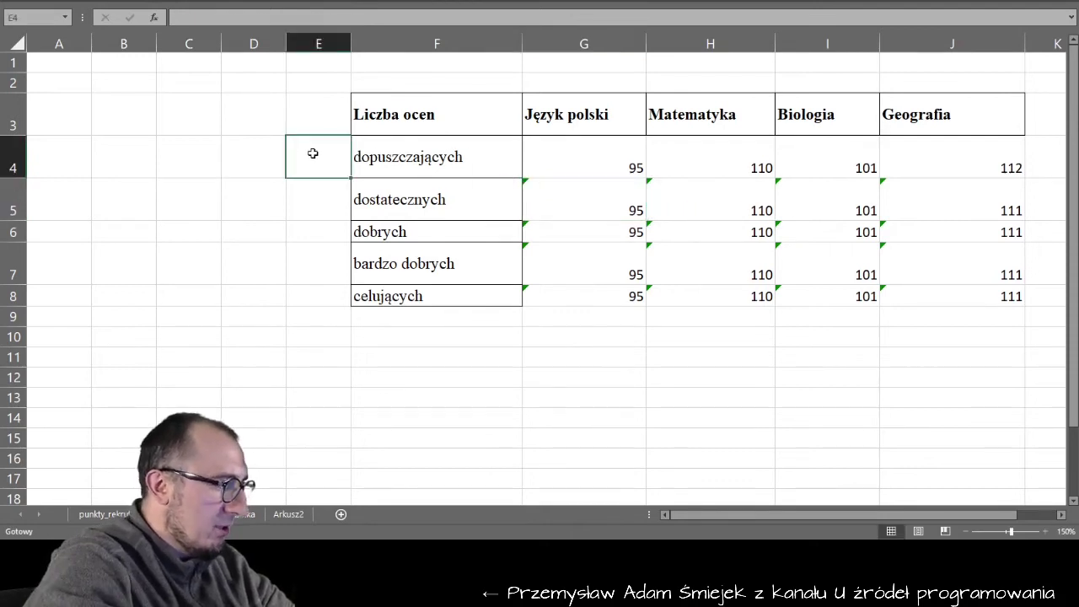
# Enter the grades 2, 3, 4, 5 and 6 into E4:E8.
pyautogui.write('2')
pyautogui.press('Return')
pyautogui.write('3')
pyautogui.press('Return')
pyautogui.write('4')
pyautogui.press('Return')
pyautogui.write('5')
pyautogui.press('Return')
pyautogui.write('6')
pyautogui.press('Return')
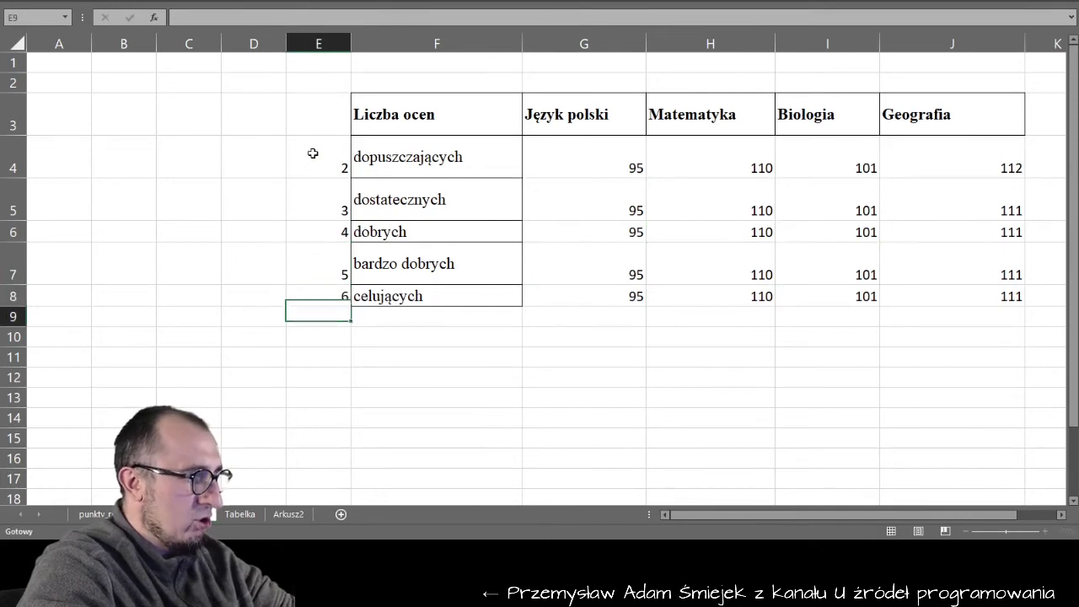
# Replace G4's fixed criterion 2 with the absolute reference $E$4.
pyautogui.doubleClick(568, 152)
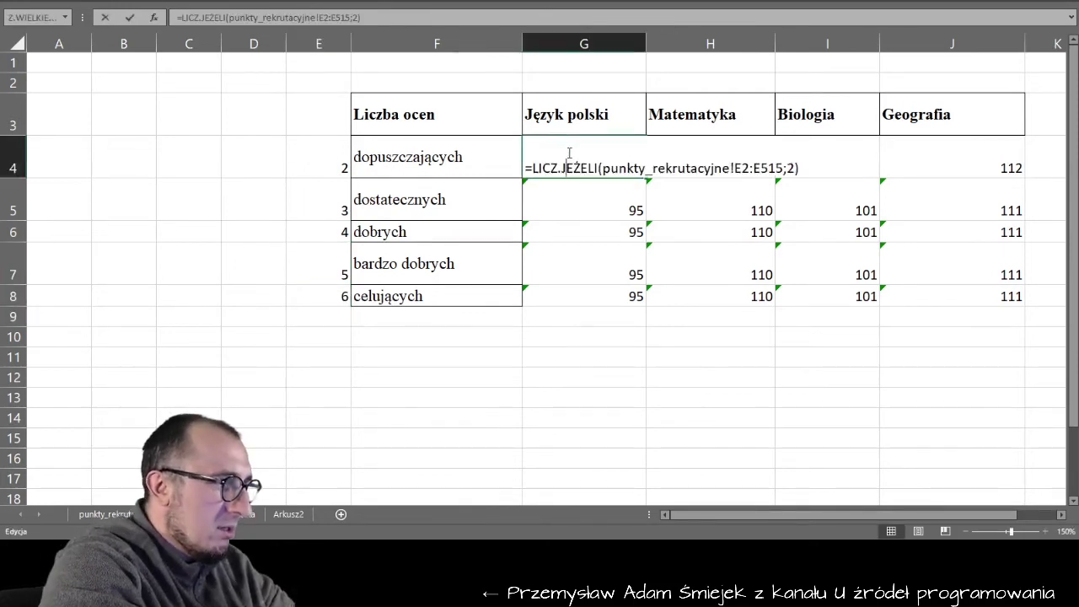
pyautogui.click(795, 169)
pyautogui.press('BackSpace')
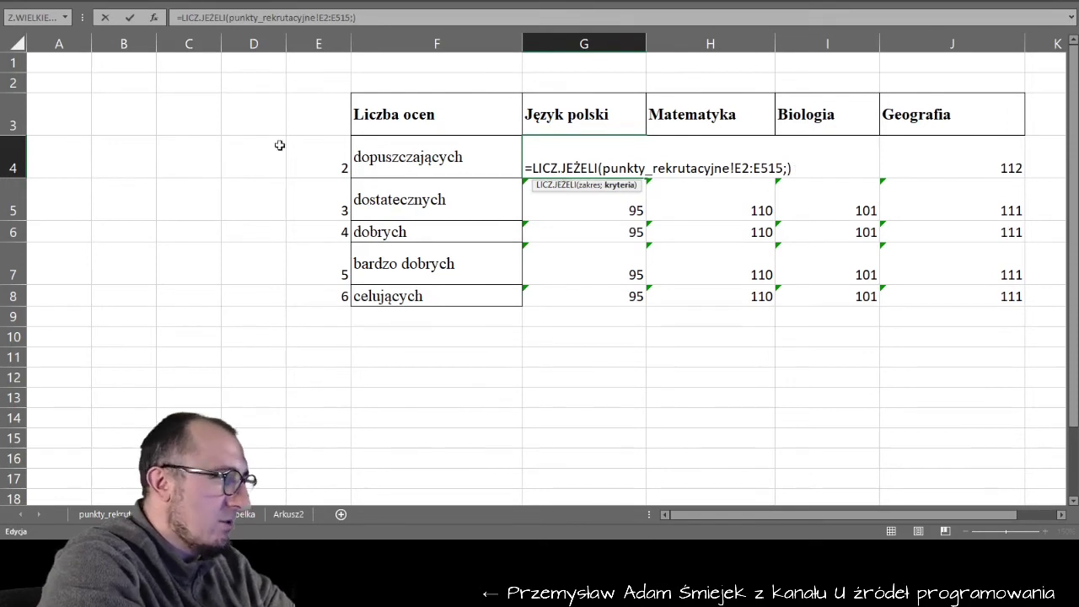
pyautogui.click(323, 166)
pyautogui.press('Return')
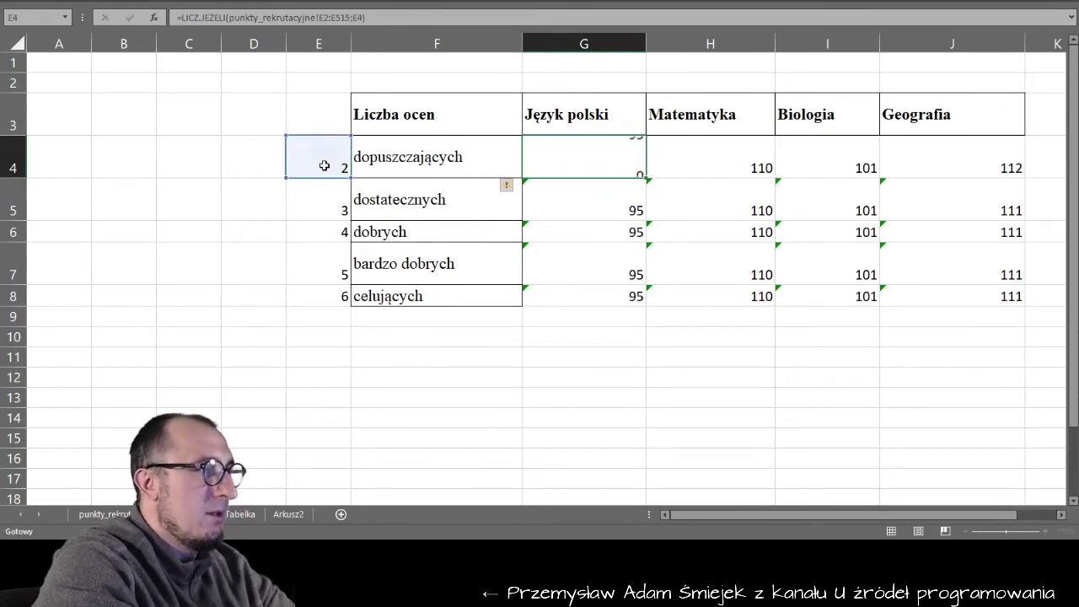
pyautogui.doubleClick(620, 163)
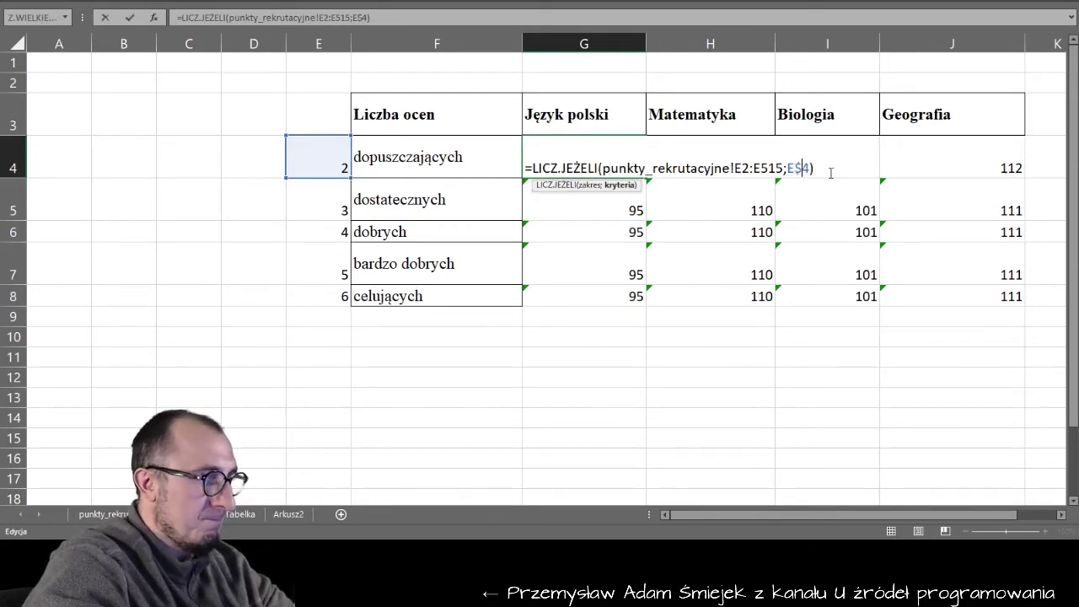
pyautogui.press('Return')
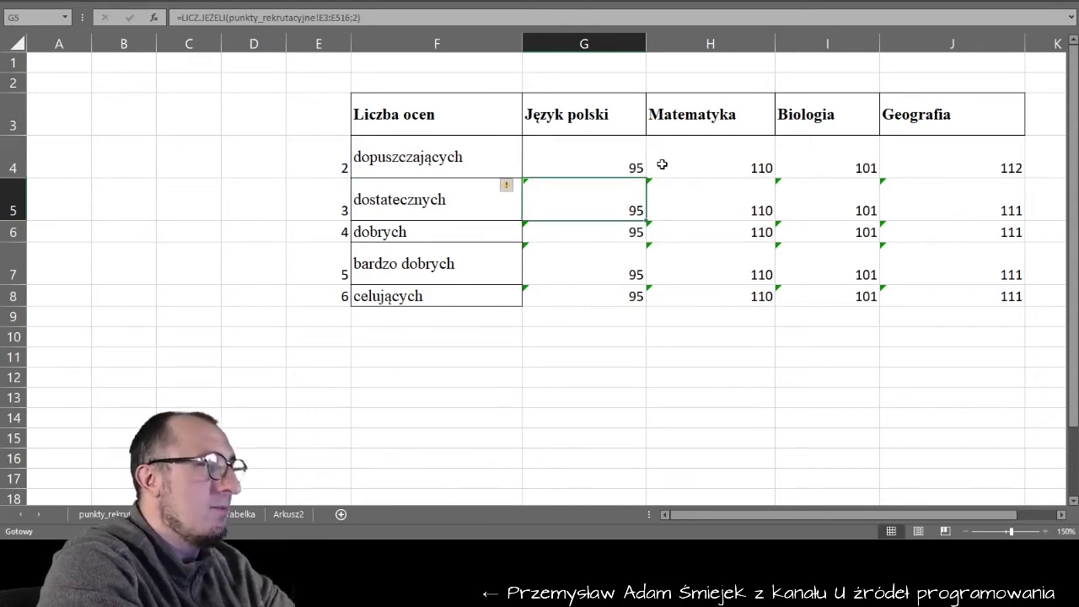
# Change G4's criterion to $E4 and fill the count formula down to G8.
pyautogui.click(635, 165)
pyautogui.moveTo(646, 178); pyautogui.dragTo(646, 306)
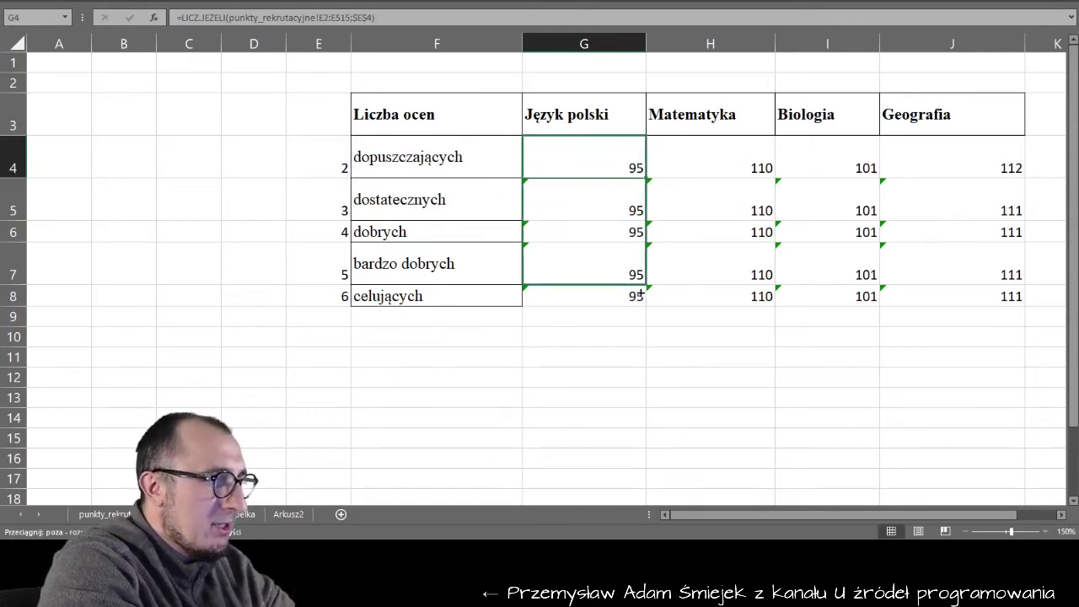
pyautogui.moveTo(647, 307); pyautogui.dragTo(962, 287)
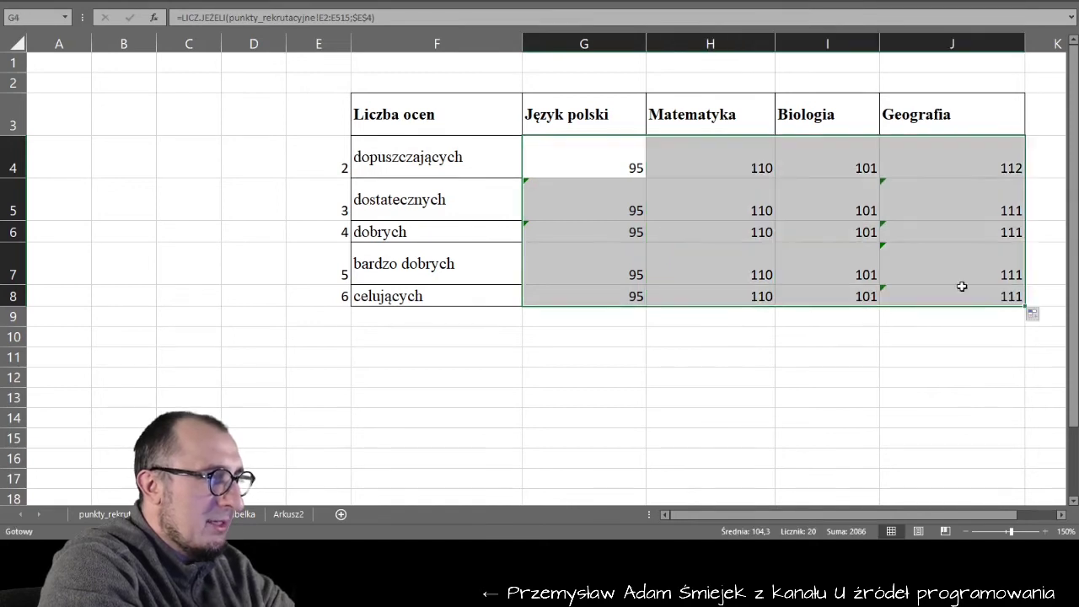
pyautogui.doubleClick(597, 165)
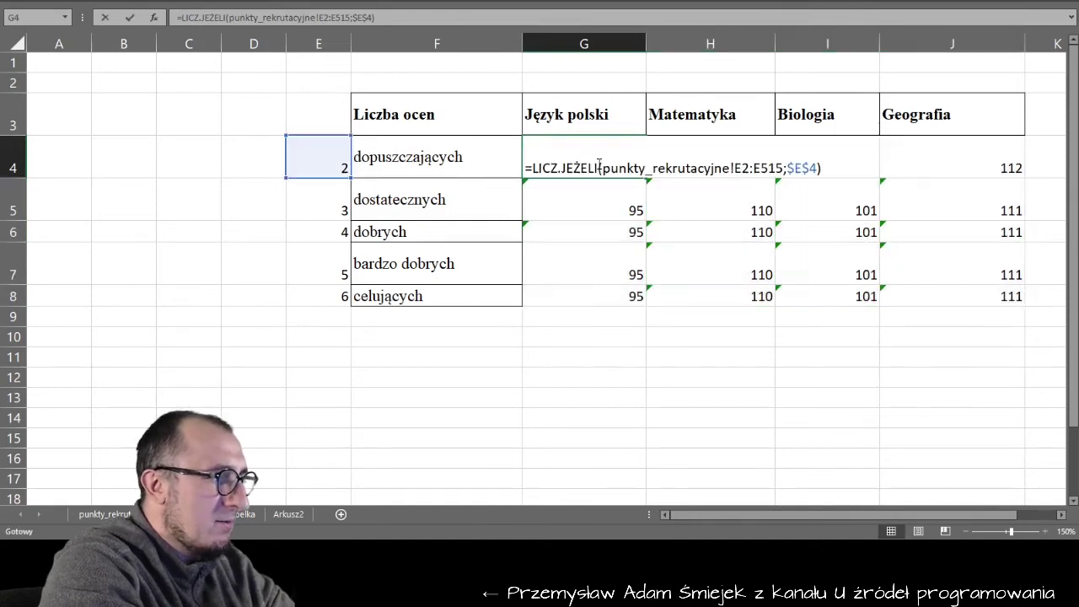
pyautogui.click(808, 167)
pyautogui.press('BackSpace')
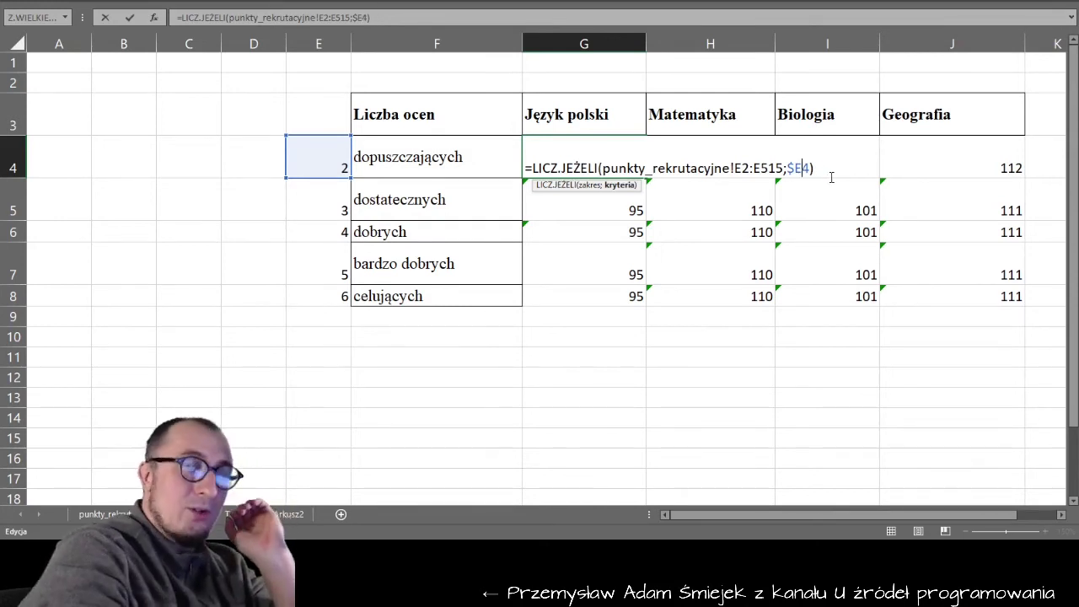
pyautogui.press('Return')
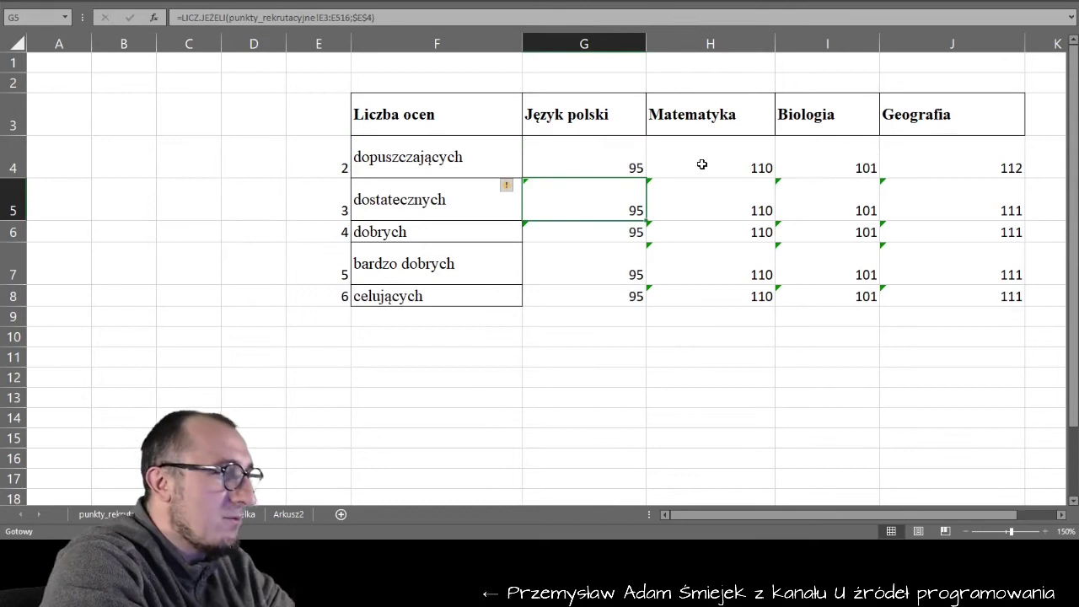
pyautogui.click(638, 152)
pyautogui.moveTo(649, 178); pyautogui.dragTo(647, 306)
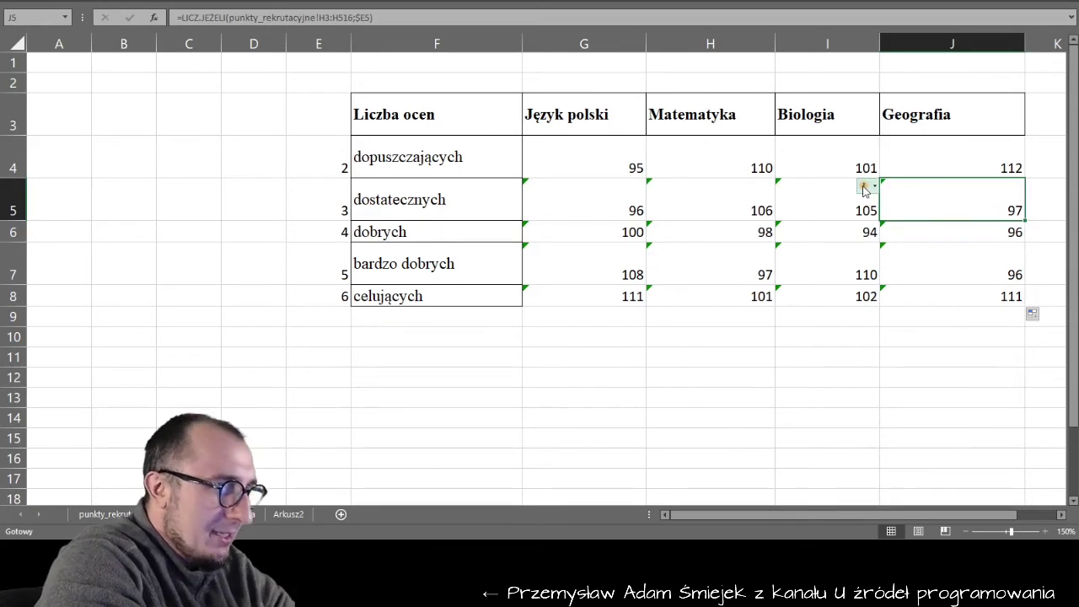
# Check the formulas in J5, J7, H5, G8 and G4 for their row criteria.
pyautogui.doubleClick(939, 203)
pyautogui.press('Escape')
pyautogui.click(939, 263)
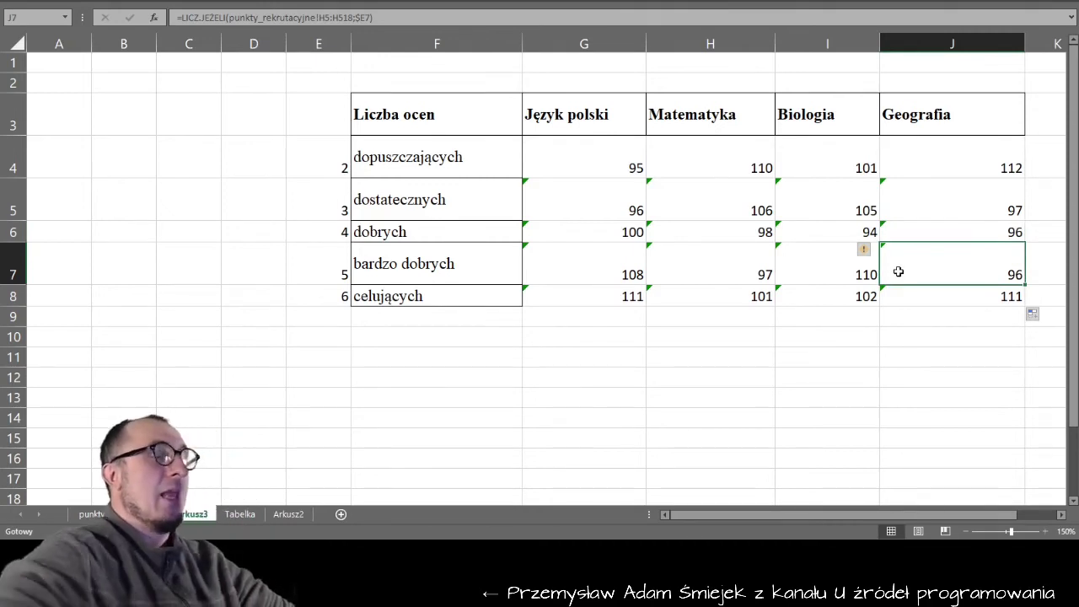
pyautogui.click(759, 200)
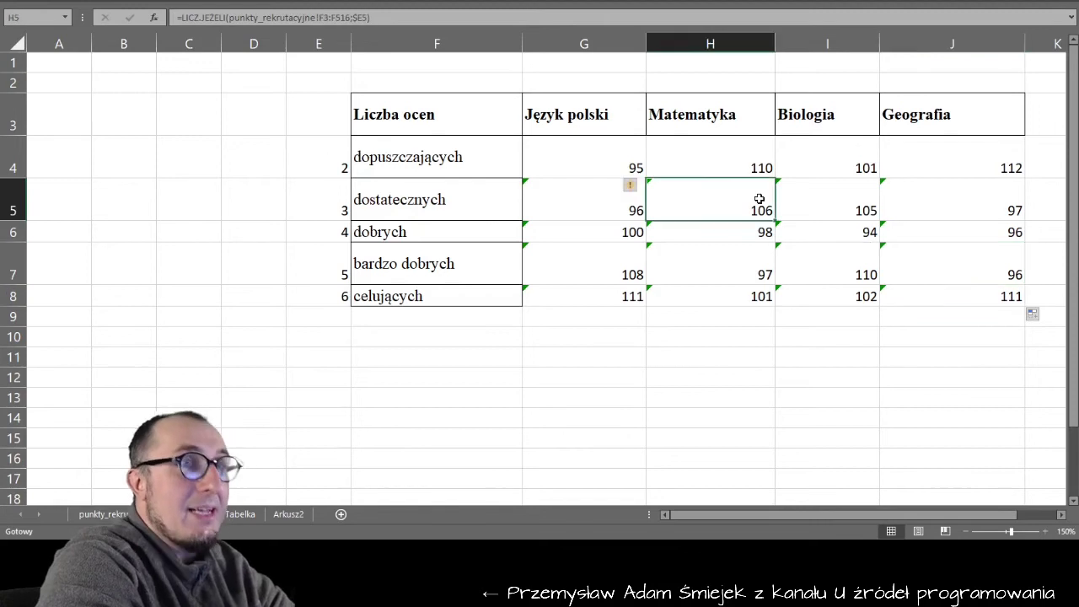
pyautogui.click(694, 336)
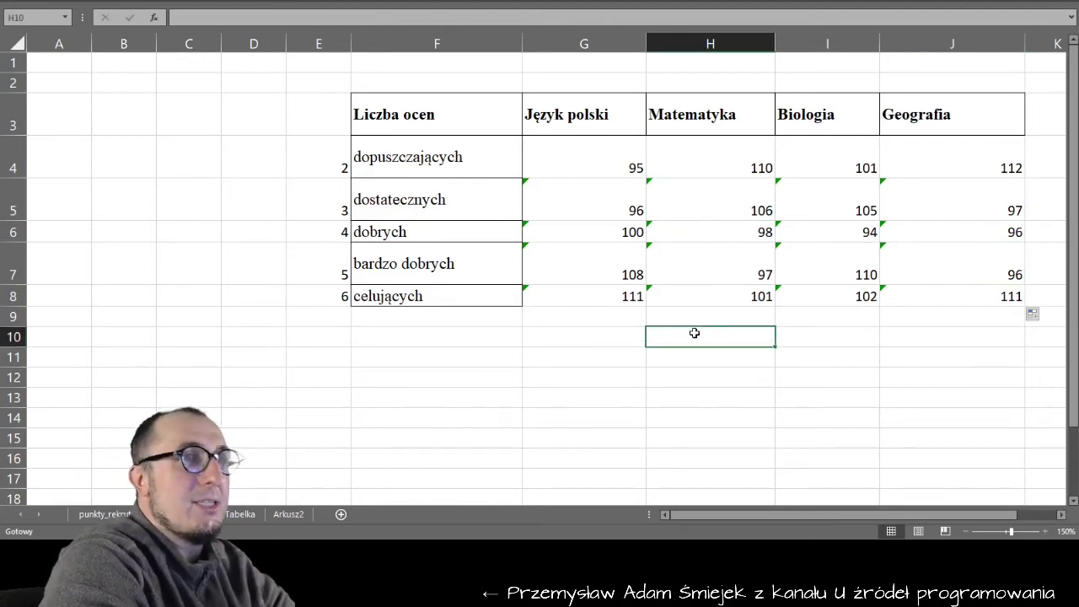
pyautogui.doubleClick(611, 294)
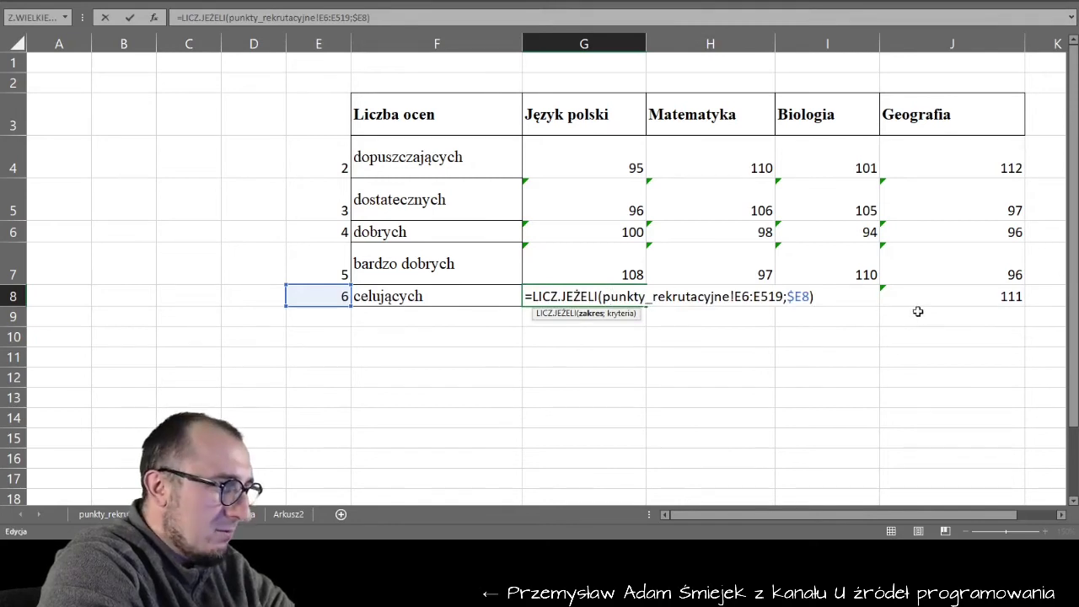
pyautogui.press('Escape')
pyautogui.doubleClick(619, 171)
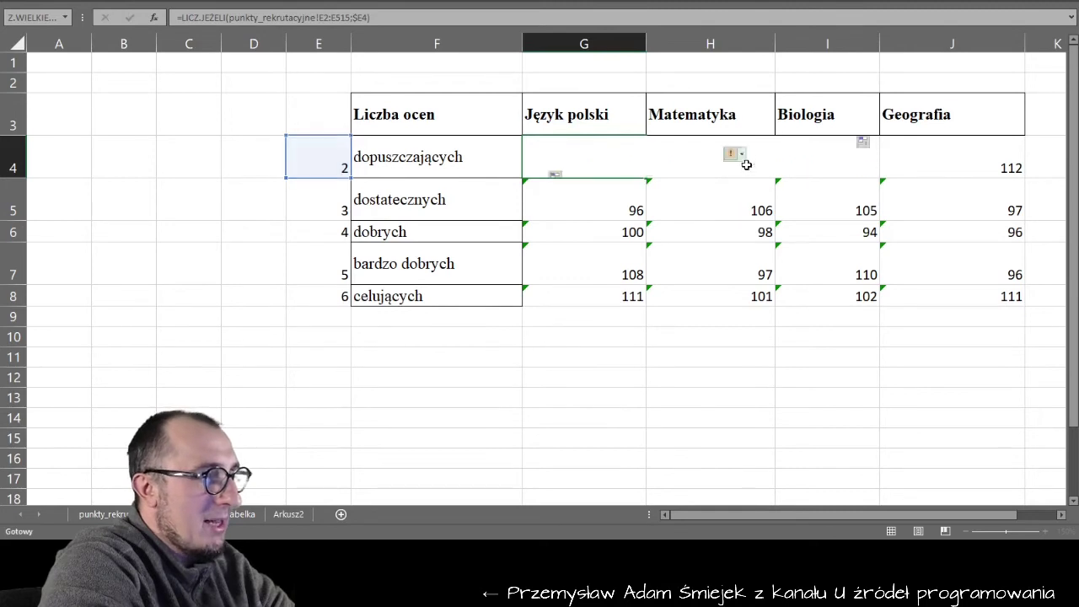
# Compare the G4 and G5 count formulas without changing them.
pyautogui.press('Escape')
pyautogui.doubleClick(635, 162)
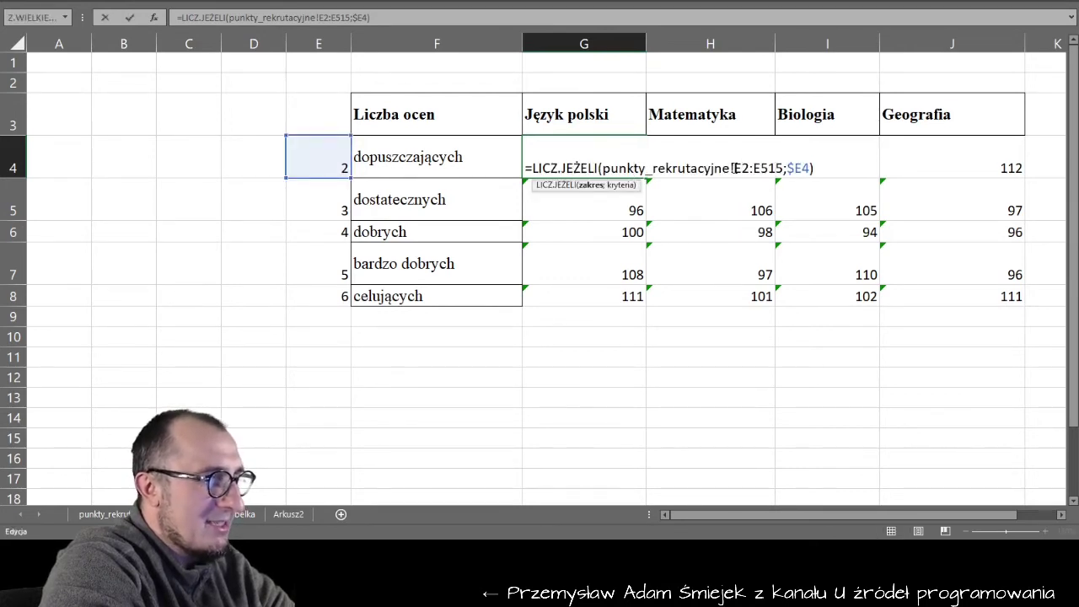
pyautogui.press('Escape')
pyautogui.doubleClick(604, 195)
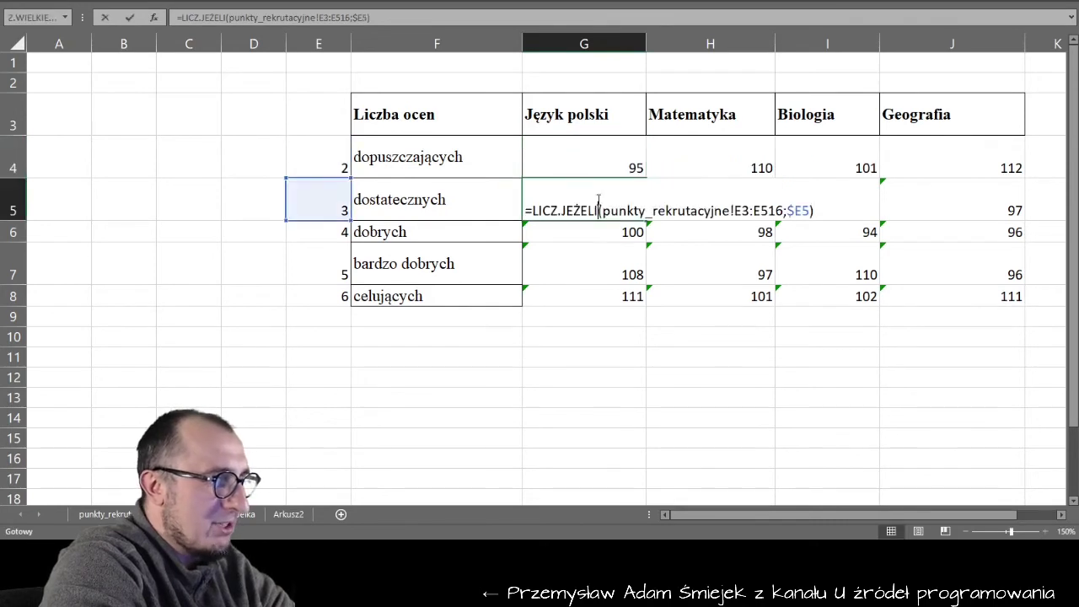
pyautogui.press('Escape')
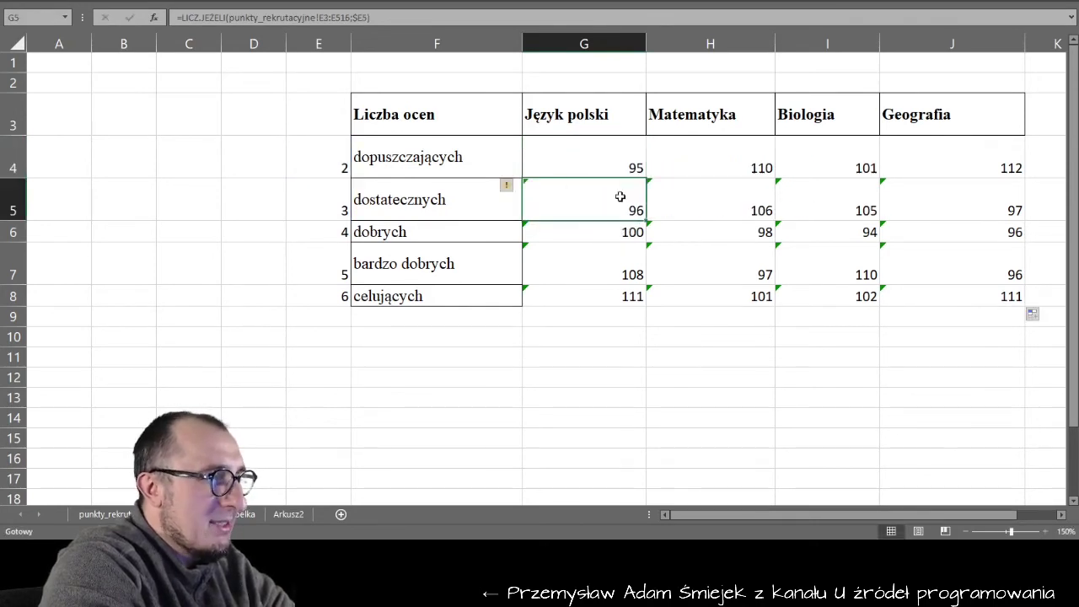
# Anchor G4's range to punkty_rekrutacyjne!E$2:E$515 and fill it through the table to row 8.
pyautogui.doubleClick(597, 169)
pyautogui.click(741, 169)
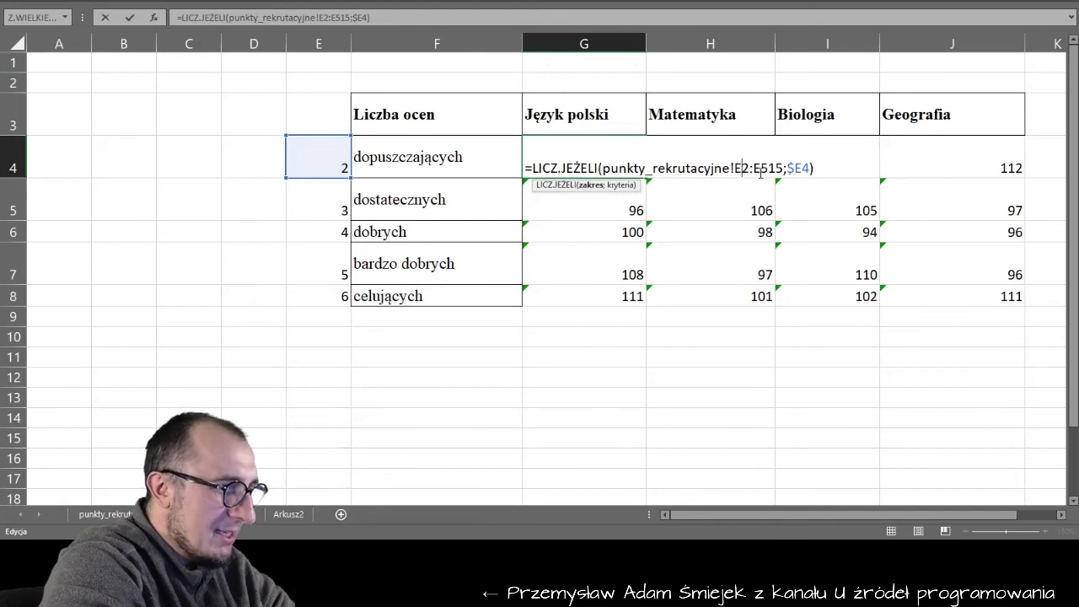
pyautogui.write('$2:E')
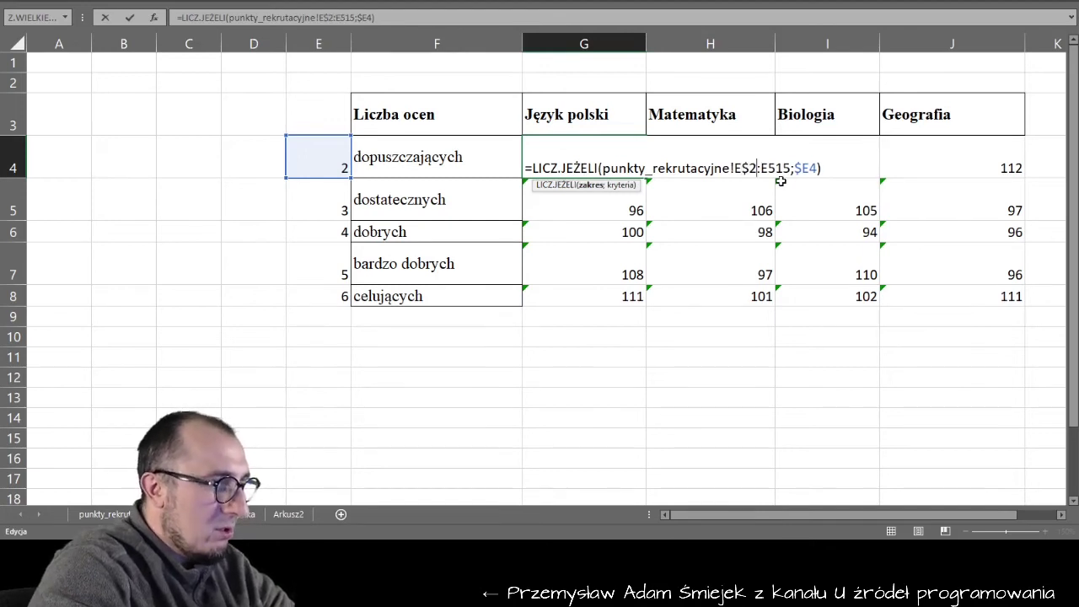
pyautogui.write('$')
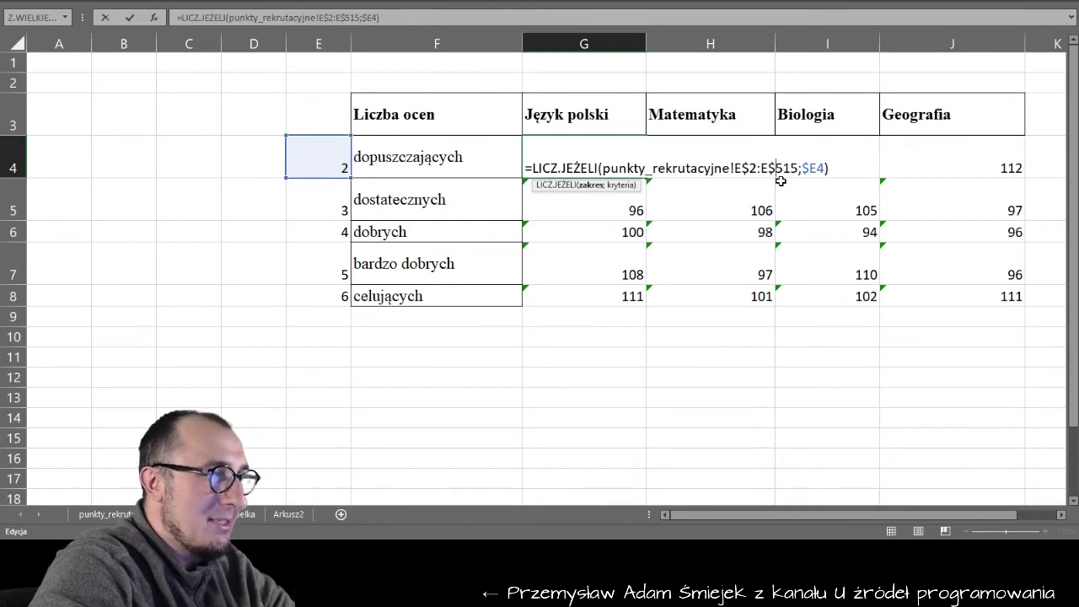
pyautogui.press('Return')
pyautogui.click(628, 147)
pyautogui.moveTo(647, 180)
pyautogui.mouseDown()
pyautogui.moveTo(646, 311)
pyautogui.moveTo(1000, 293)
pyautogui.mouseUp()
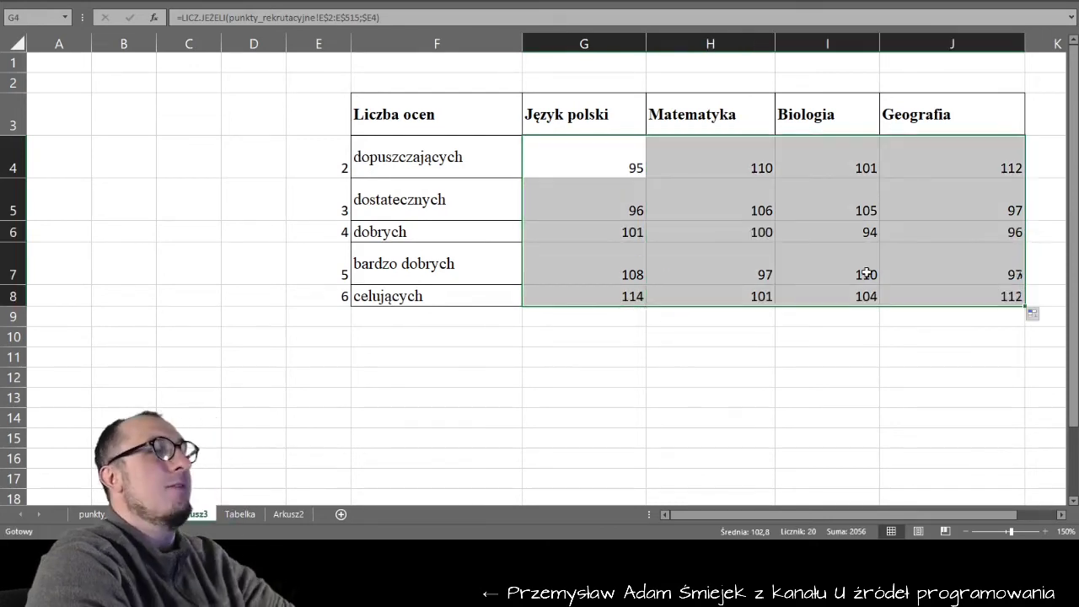
# Verify the G8 and J8 formulas, then switch to task 89.4 in the PDF.
pyautogui.click(953, 101)
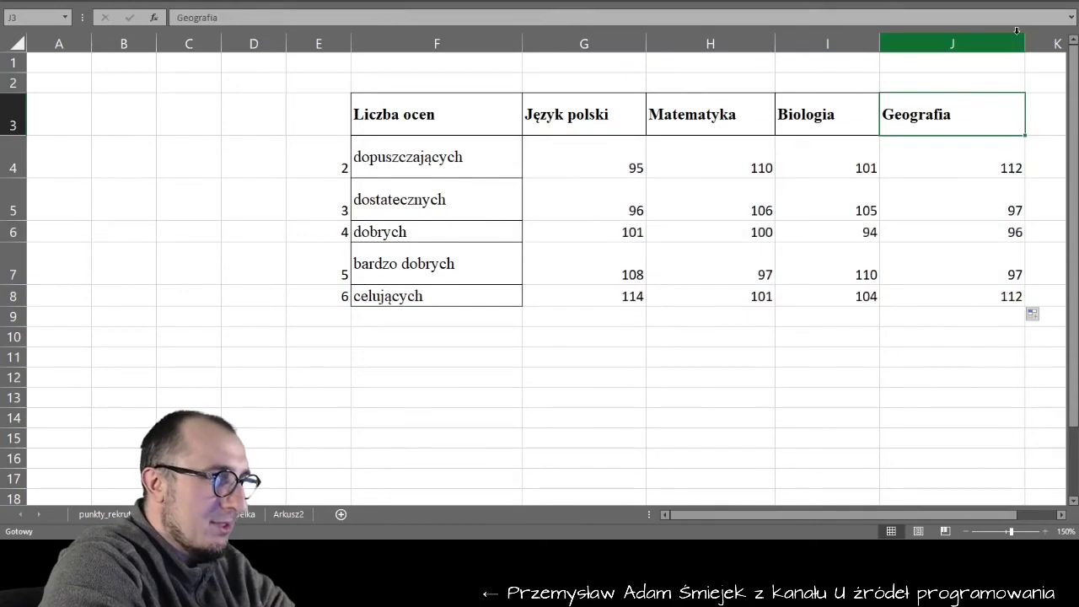
pyautogui.doubleClick(635, 298)
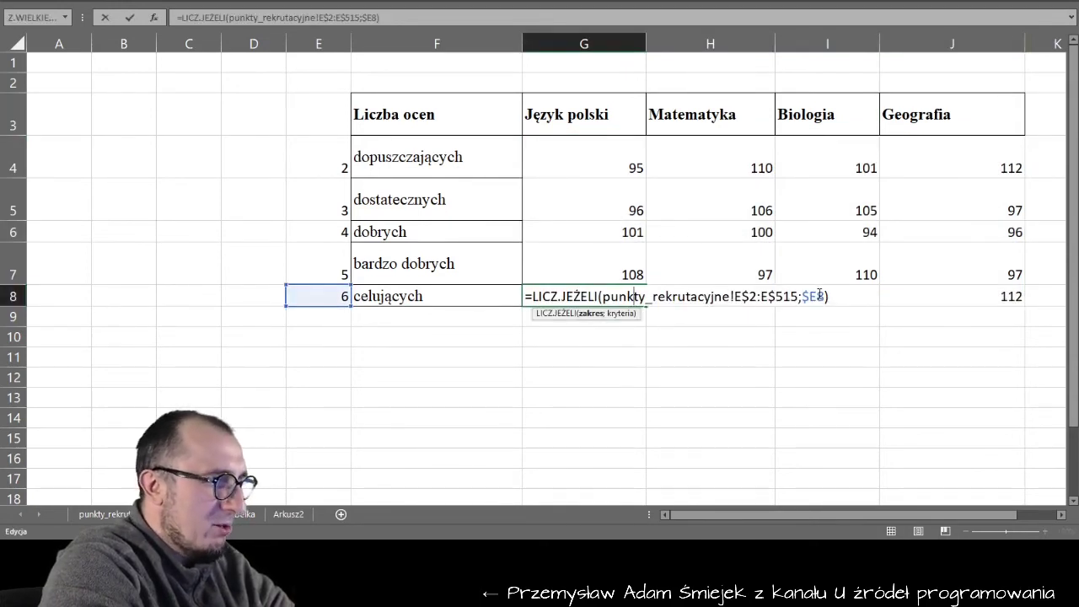
pyautogui.doubleClick(971, 298)
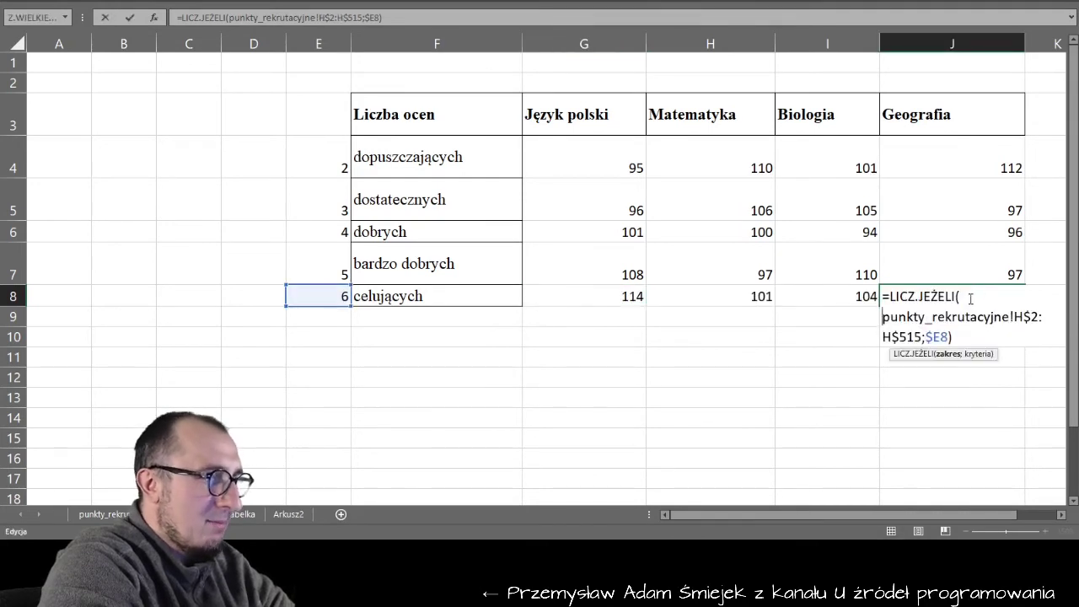
pyautogui.hotkey('ctrl', 'Return')
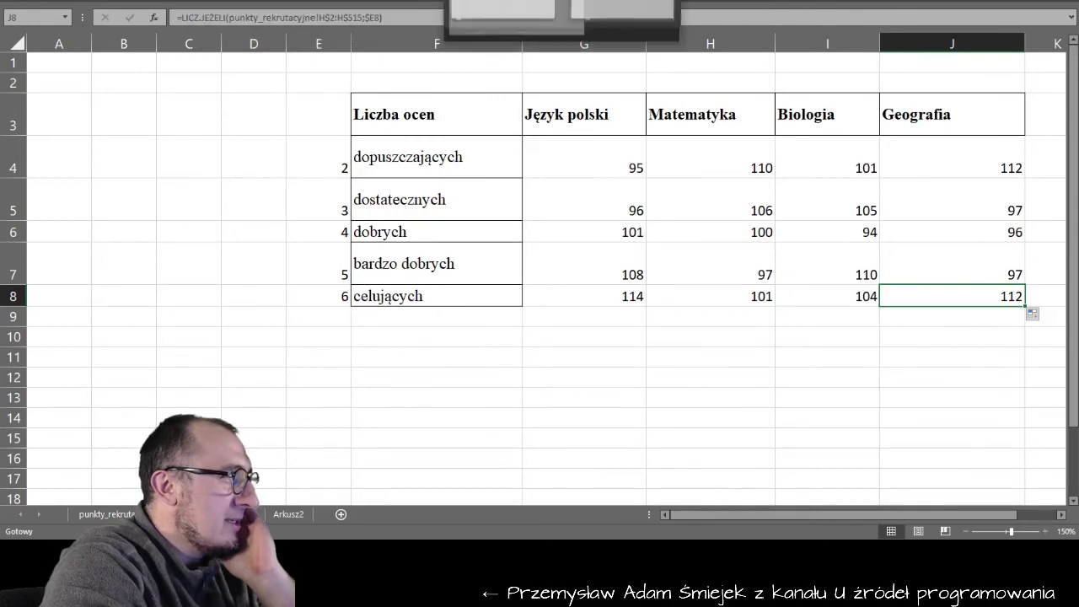
pyautogui.hotkey('alt', 'Tab')
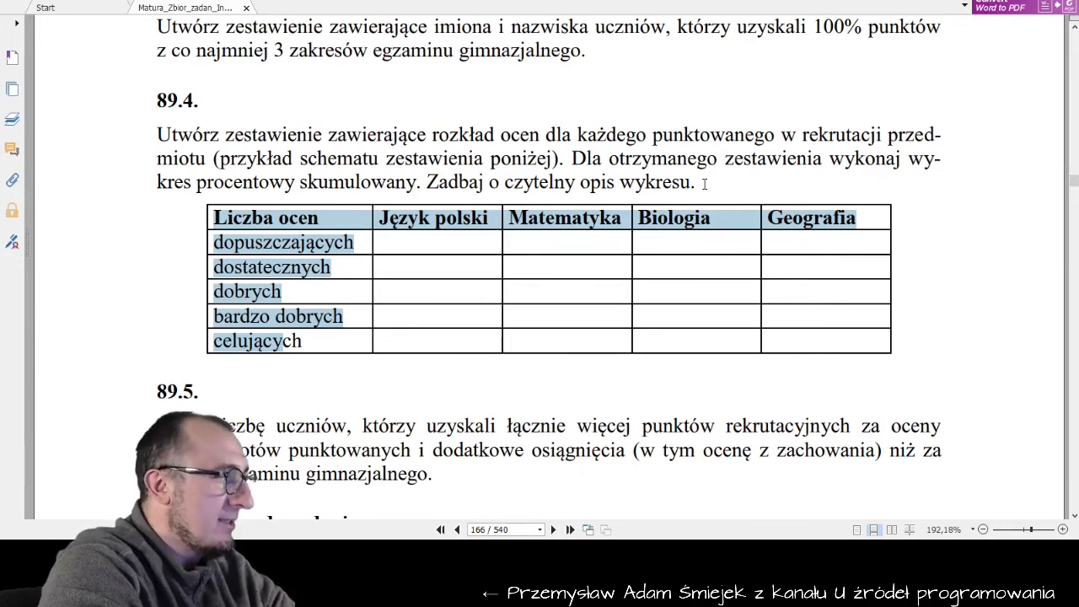
# Back in Excel, select the full grade-count table F3:J8.
pyautogui.hotkey('alt', 'Tab')
pyautogui.moveTo(447, 123); pyautogui.dragTo(968, 295)
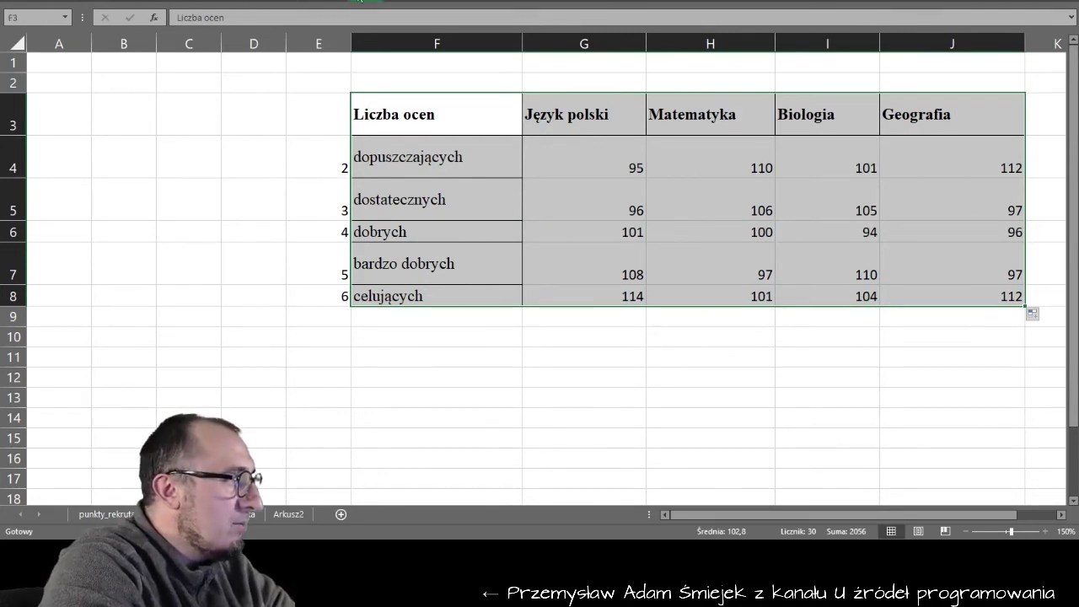
# Browse the scatter, column, hierarchy, waterfall and statistical chart galleries on the Insert tab.
pyautogui.click(146, 1)
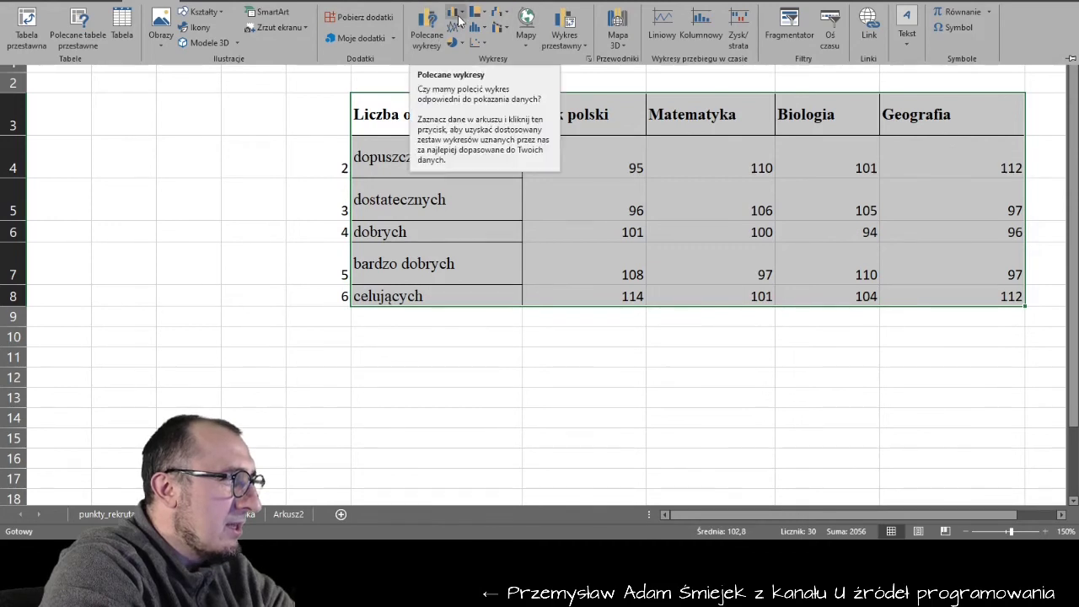
pyautogui.click(485, 42)
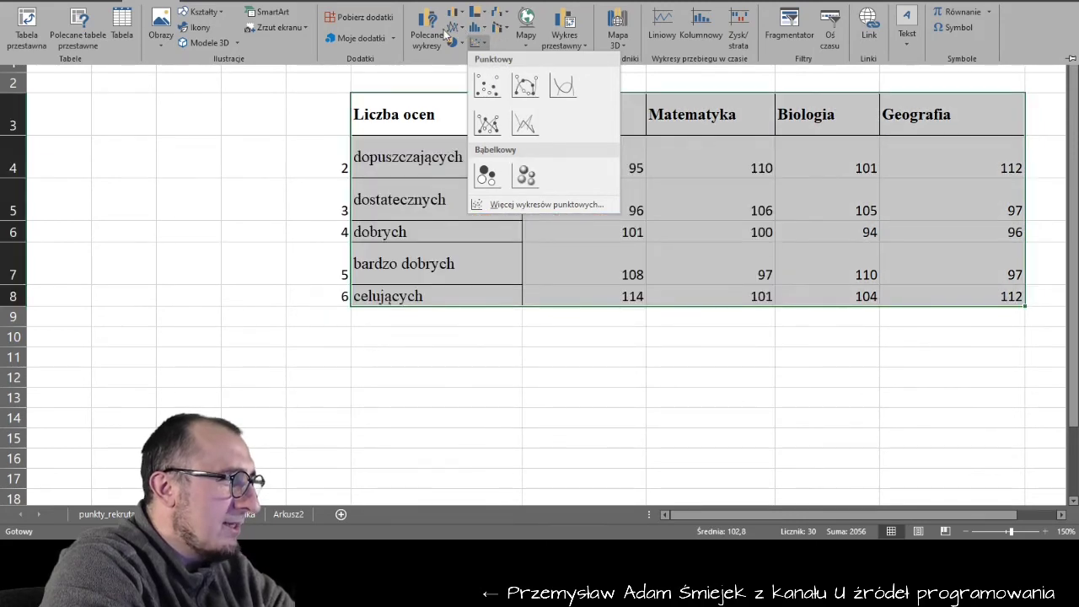
pyautogui.click(456, 15)
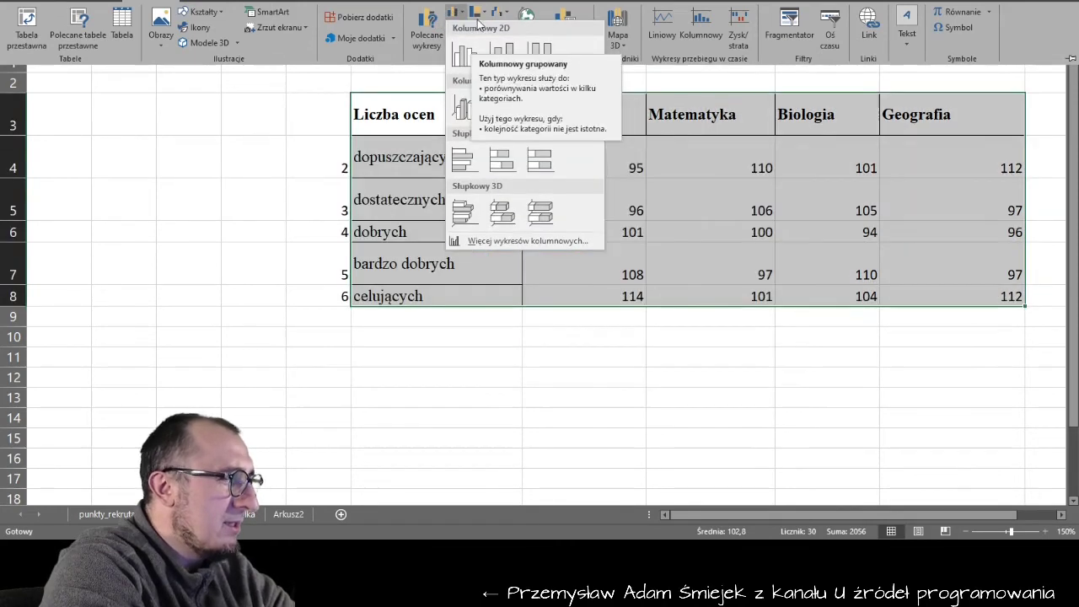
pyautogui.click(486, 11)
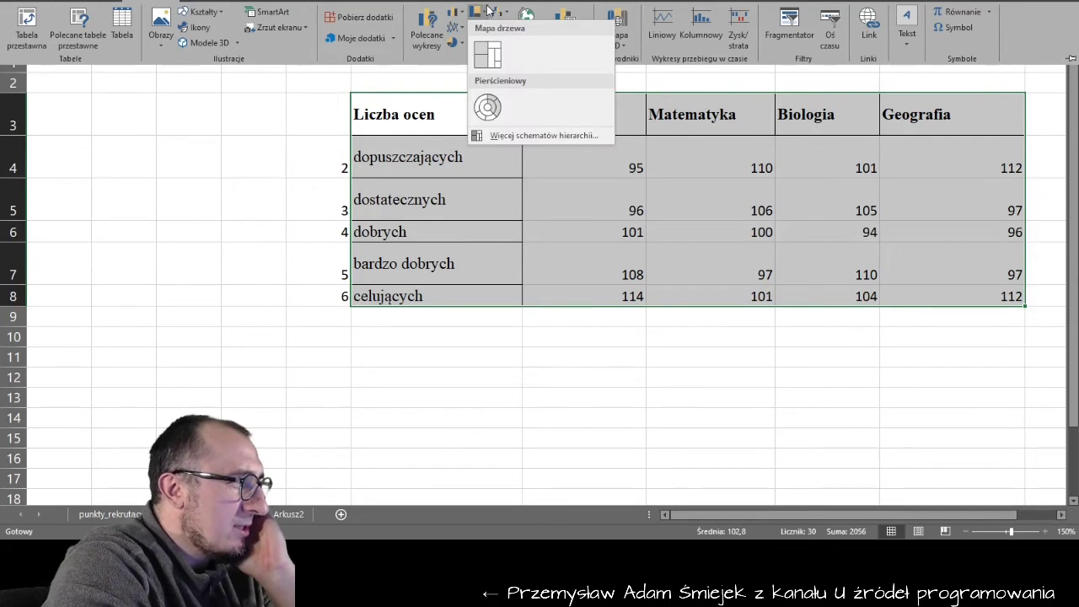
pyautogui.click(503, 12)
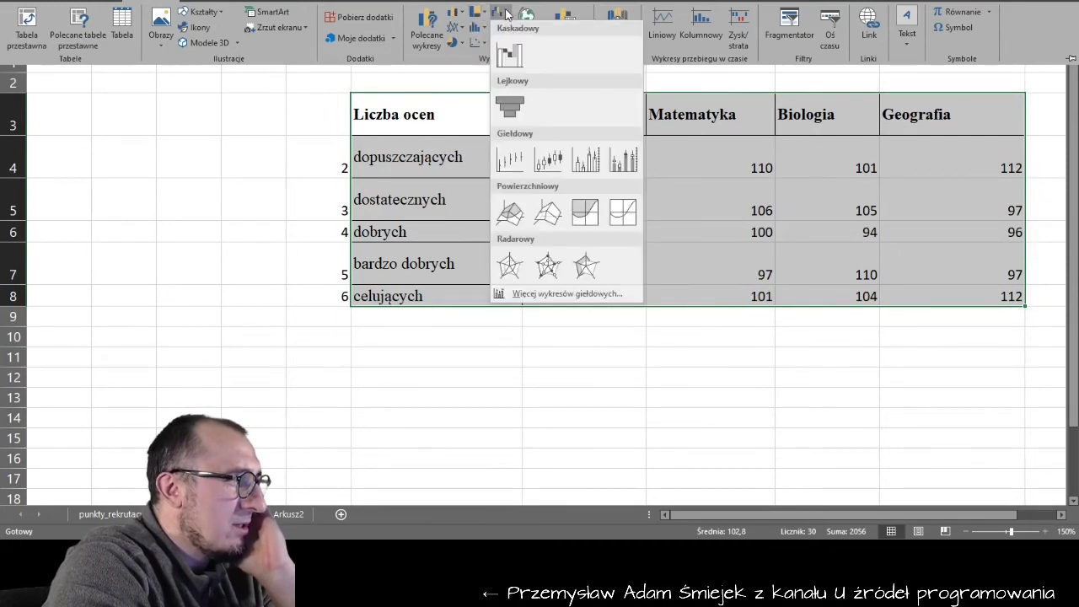
pyautogui.click(506, 12)
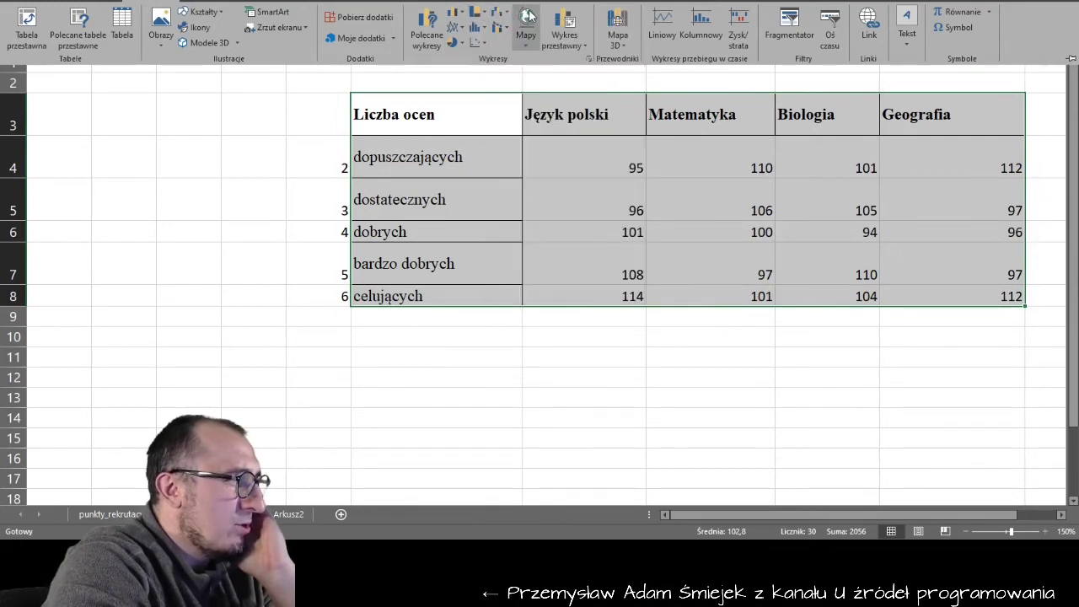
pyautogui.click(488, 27)
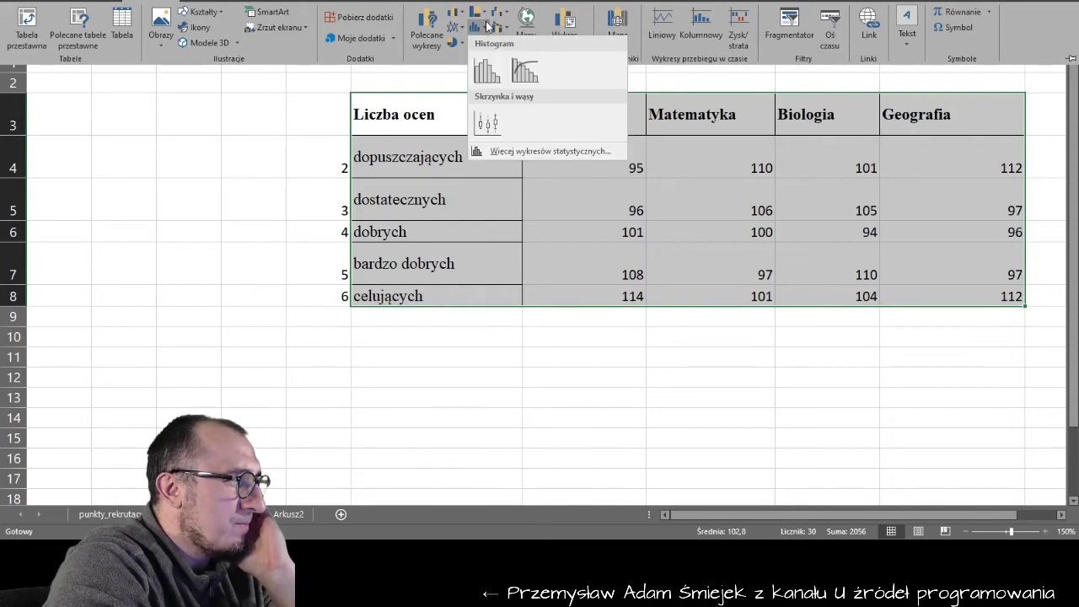
# Preview the line, area and pie chart options, then bring up Recommended Charts.
pyautogui.click(487, 26)
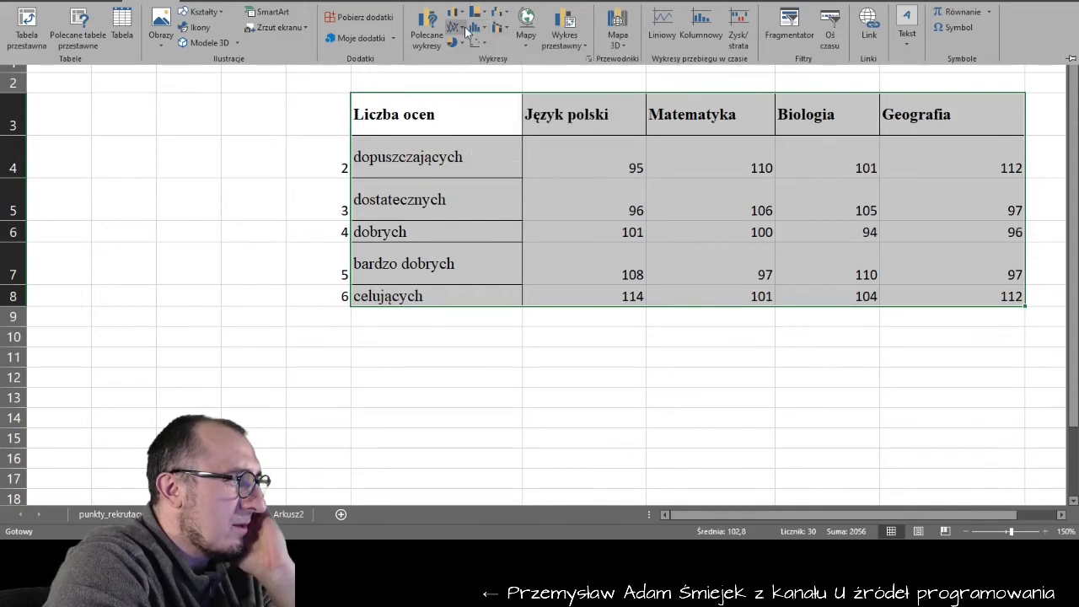
pyautogui.click(461, 30)
pyautogui.click(461, 33)
pyautogui.click(461, 43)
pyautogui.click(461, 47)
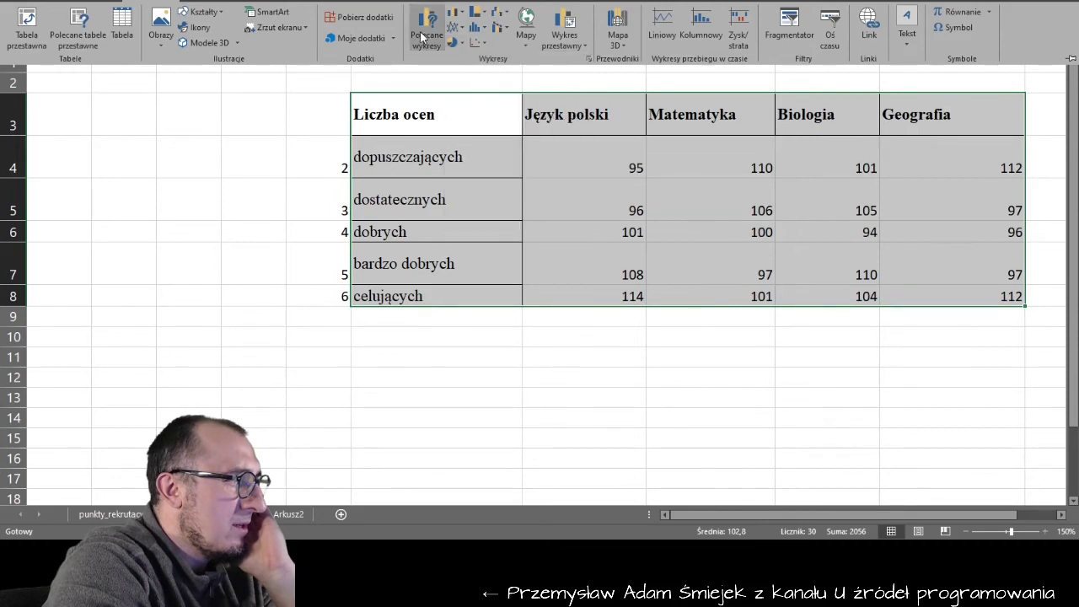
pyautogui.press('Escape')
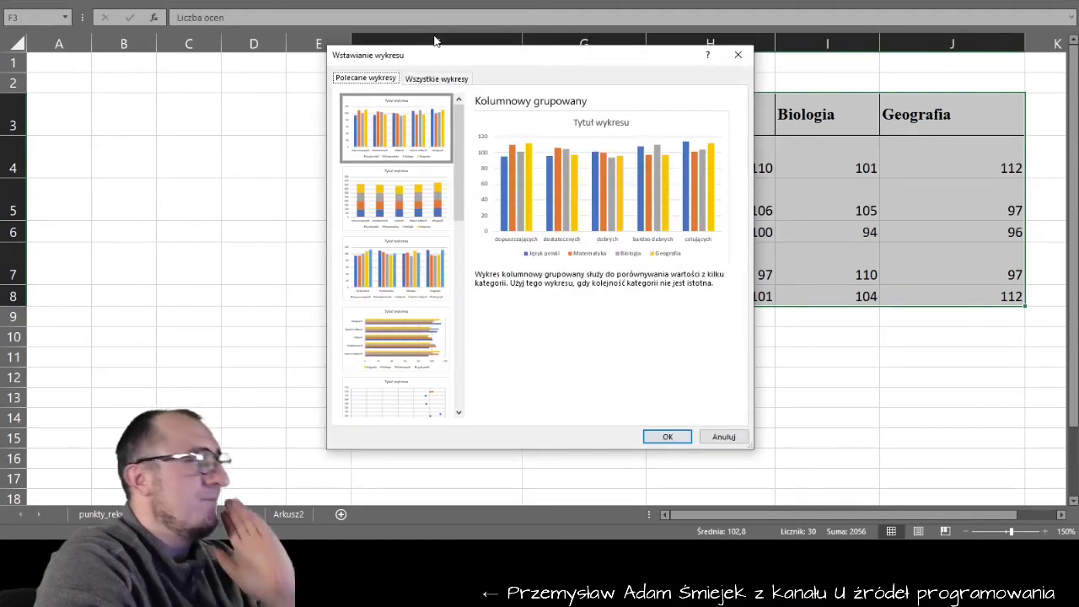
# Insert a clustered column chart of the four subjects' grade counts and open Format Chart Area.
pyautogui.click(437, 79)
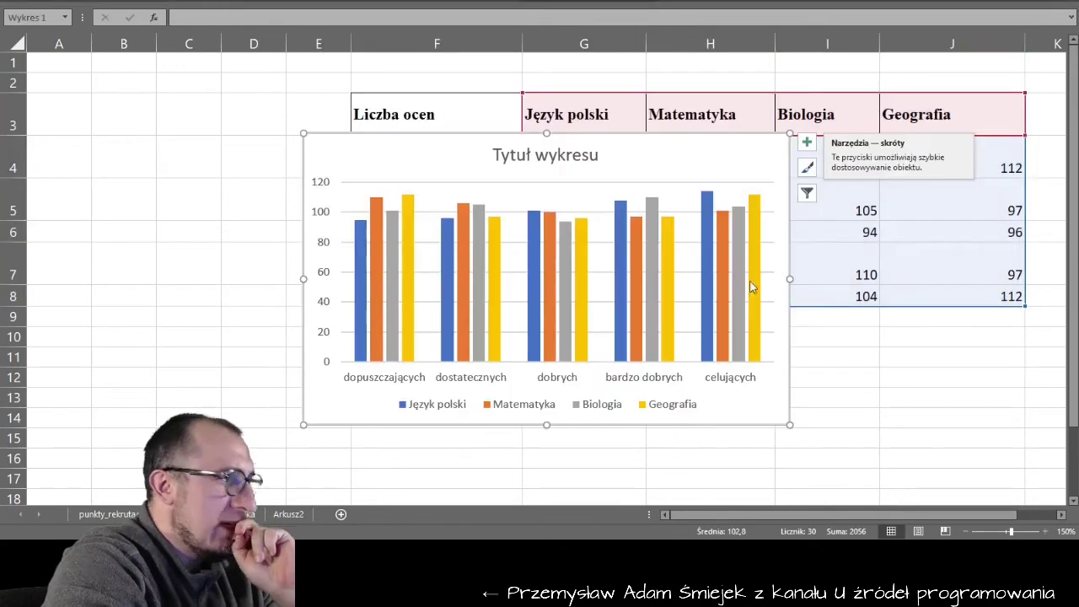
pyautogui.click(670, 436)
pyautogui.rightClick(756, 167)
pyautogui.click(811, 441)
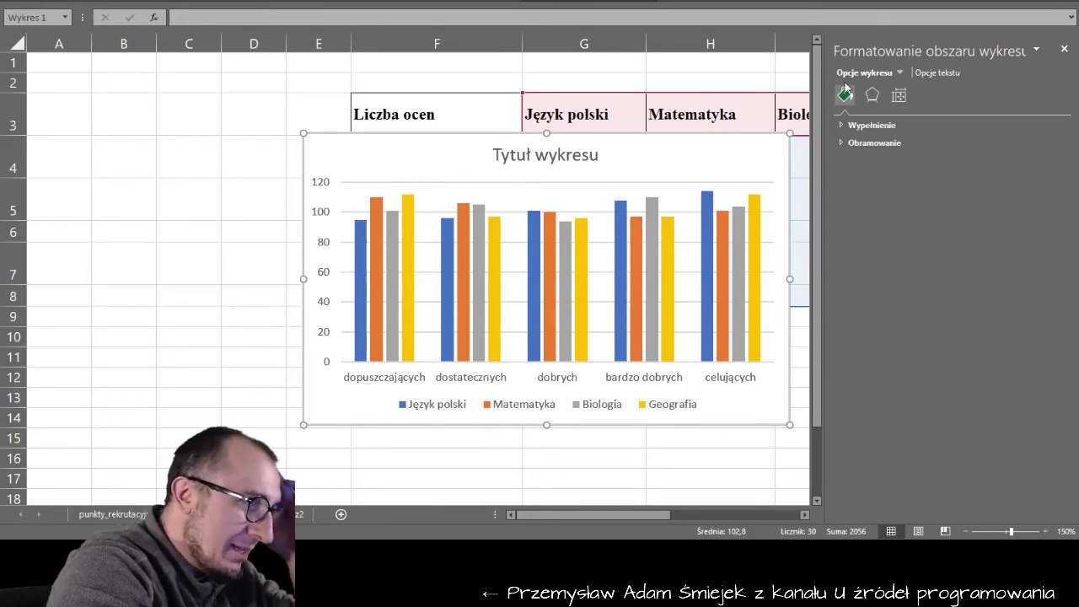
# Open Change Chart Type for the grade chart and preview the stacked and 100% stacked column variants.
pyautogui.click(898, 73)
pyautogui.click(1036, 51)
pyautogui.click(1036, 51)
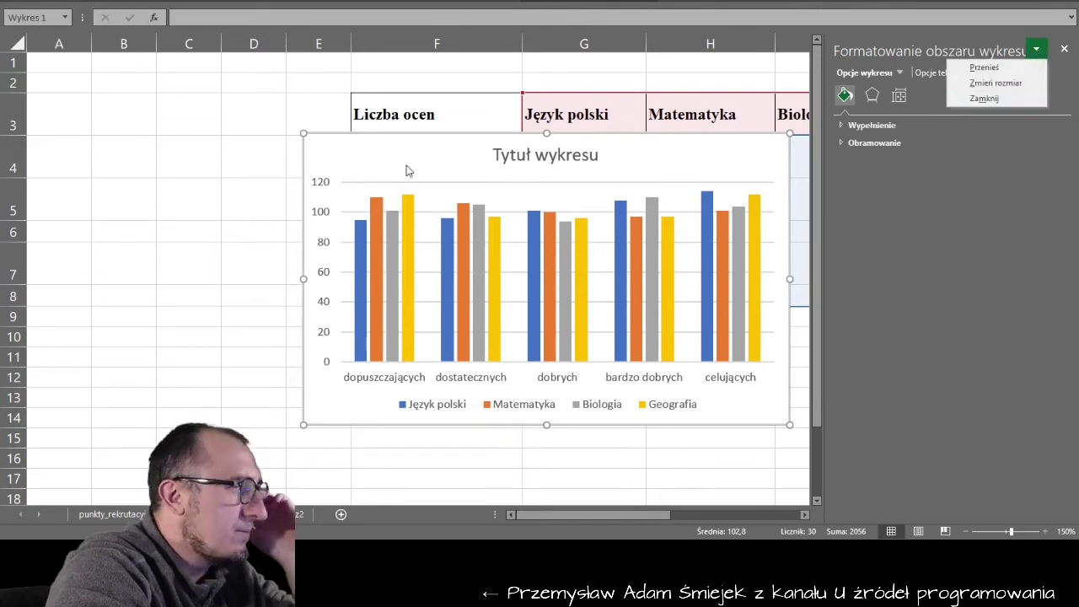
pyautogui.rightClick(390, 145)
pyautogui.click(447, 259)
pyautogui.click(494, 112)
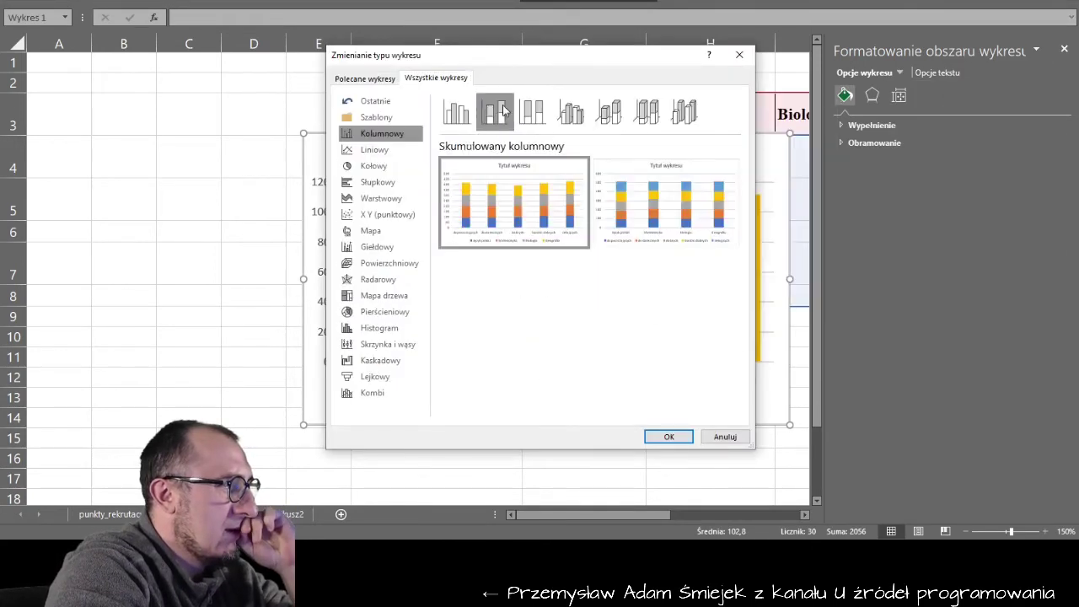
pyautogui.click(533, 111)
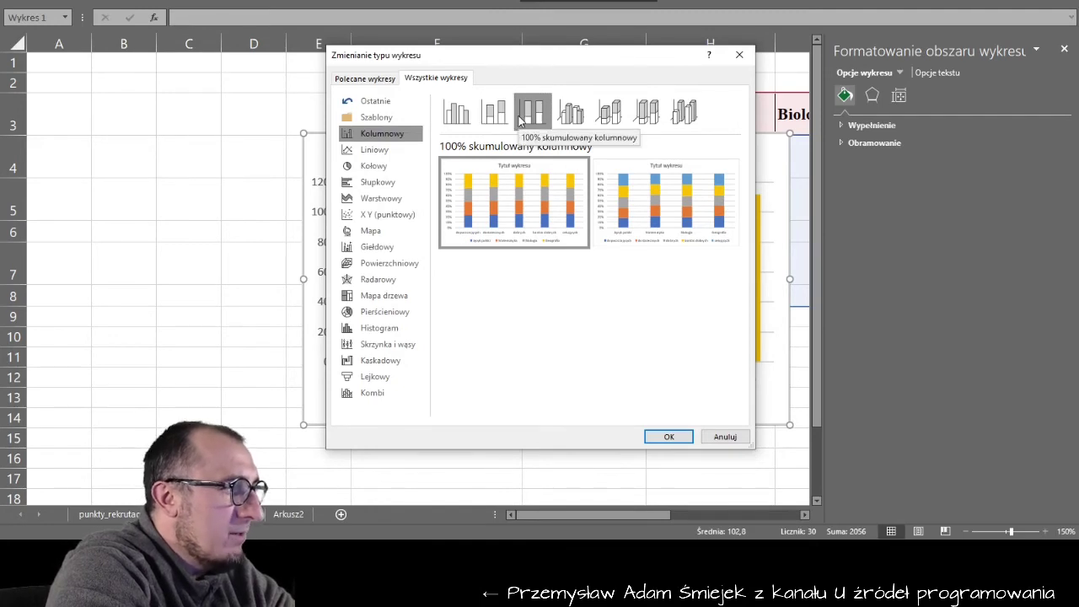
# Compare the 100% stacked bar and column variants, then apply 100% Stacked Bar.
pyautogui.click(367, 194)
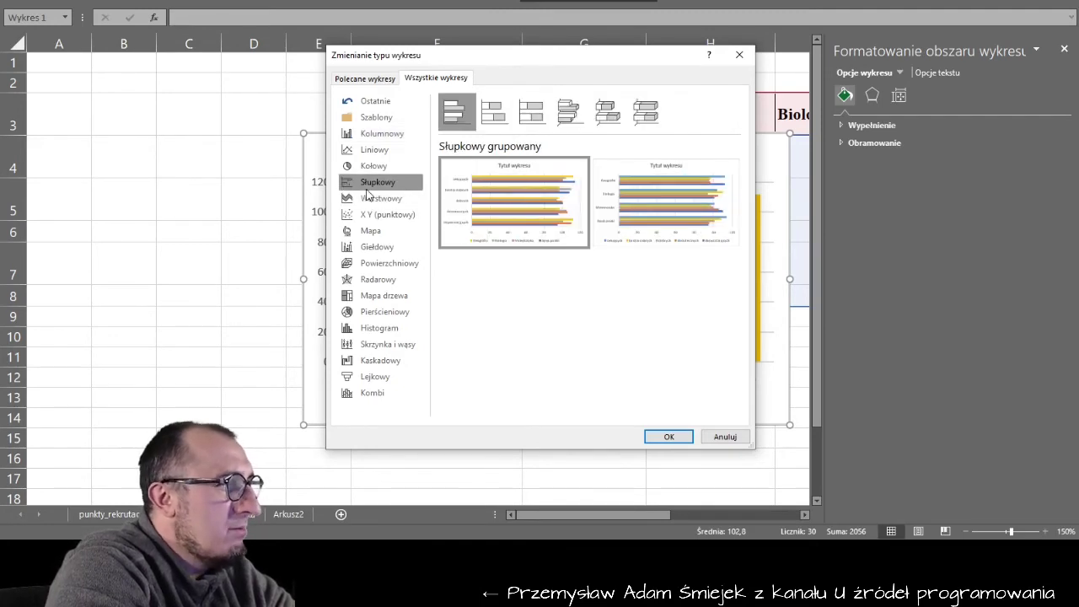
pyautogui.moveTo(514, 203)
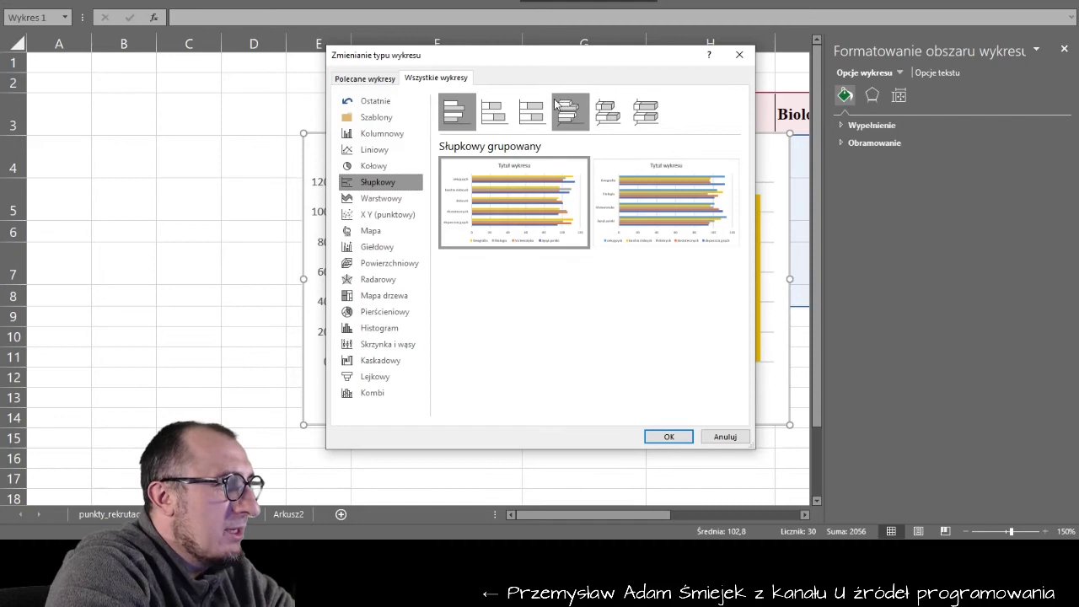
pyautogui.click(532, 110)
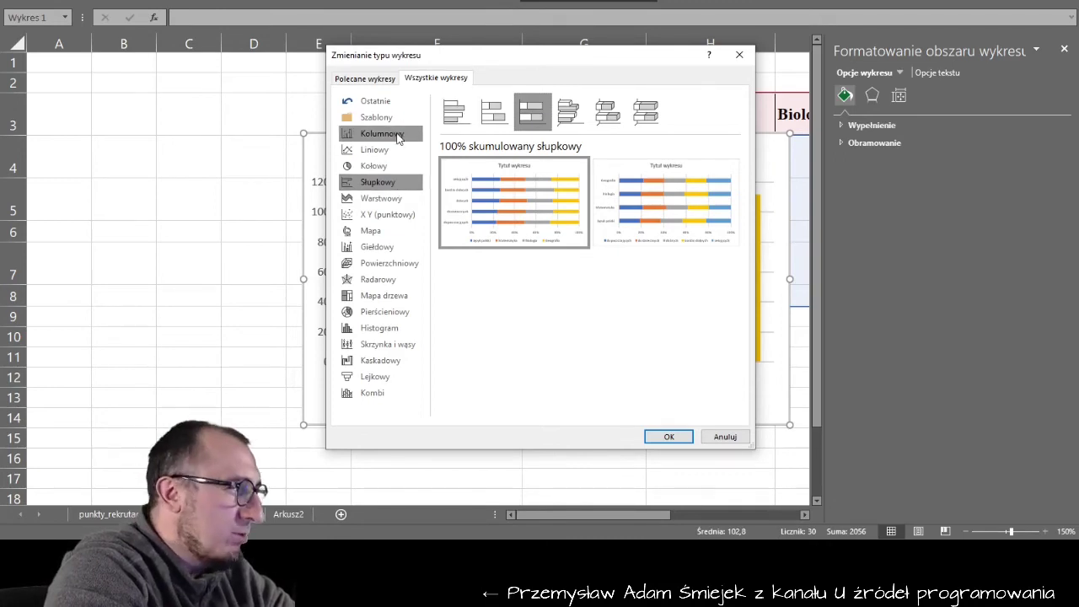
pyautogui.click(396, 136)
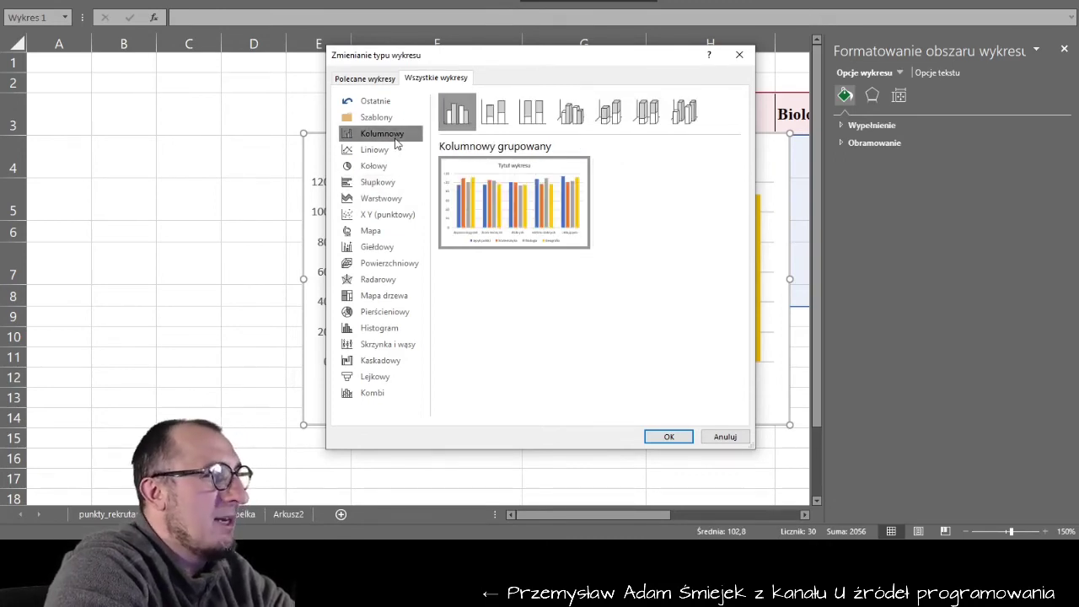
pyautogui.click(533, 114)
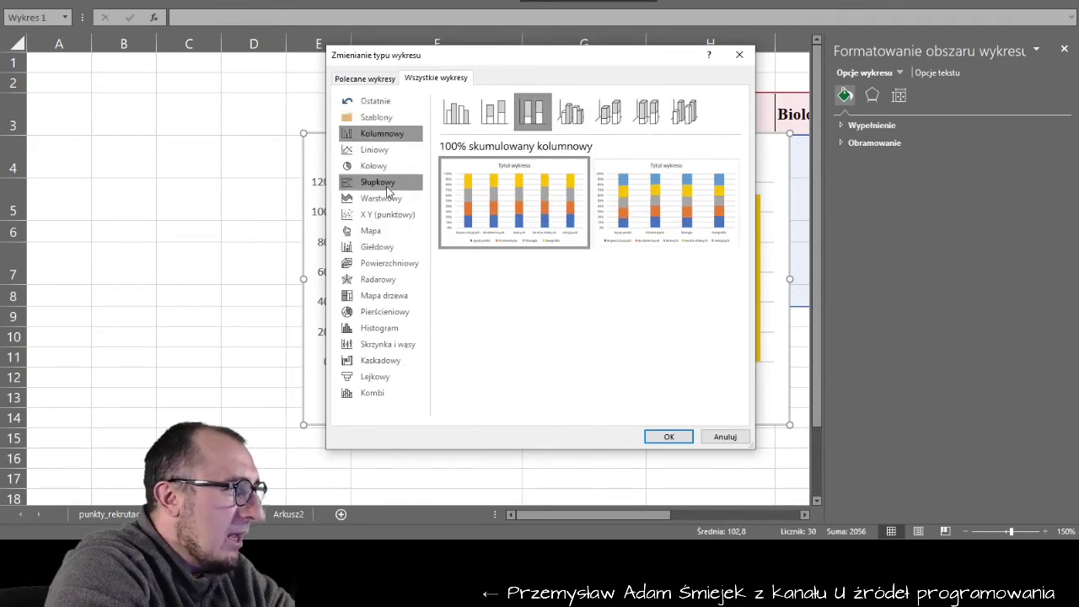
pyautogui.click(387, 183)
pyautogui.click(532, 111)
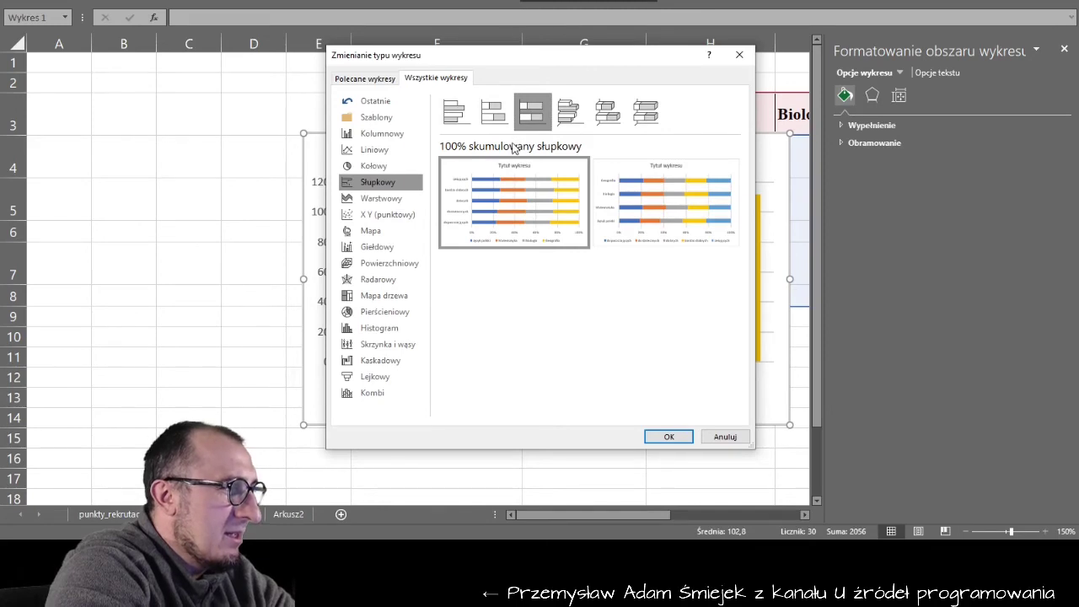
pyautogui.click(668, 437)
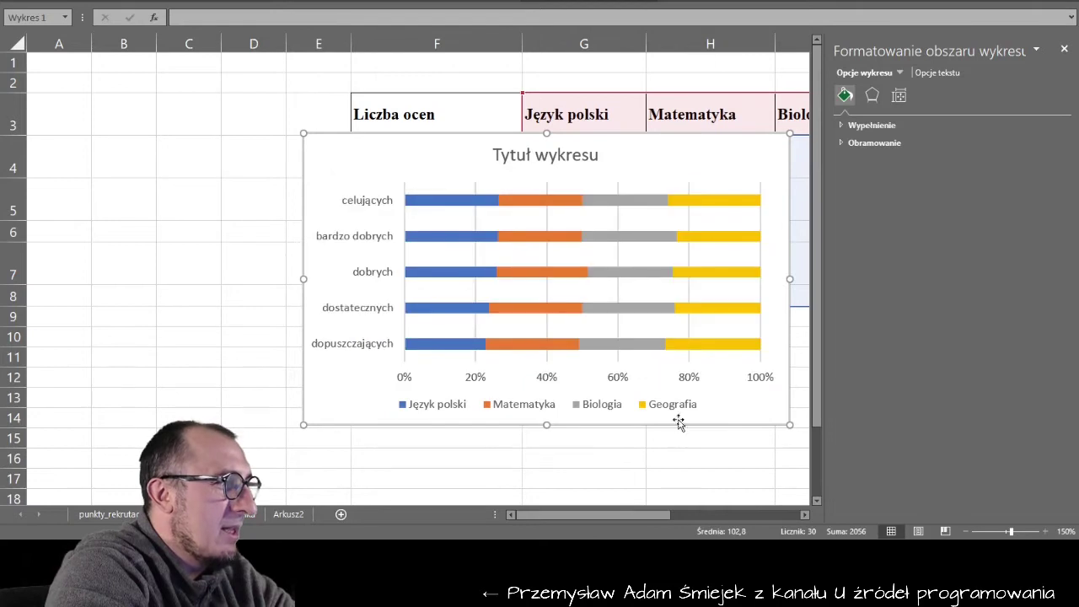
# Move the chart left to about columns B–G, then scroll down through the task book PDF.
pyautogui.moveTo(677, 177)
pyautogui.mouseDown()
pyautogui.moveTo(631, 172)
pyautogui.moveTo(512, 112)
pyautogui.moveTo(517, 132)
pyautogui.moveTo(461, 118)
pyautogui.moveTo(523, 127)
pyautogui.moveTo(493, 130)
pyautogui.mouseUp()
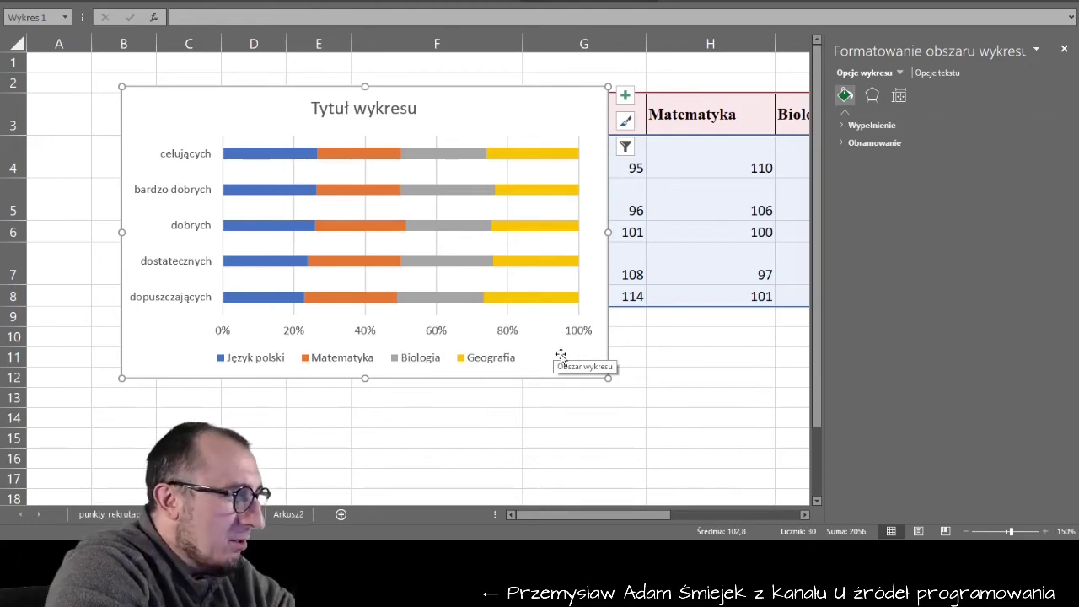
pyautogui.hotkey('alt', 'Tab')
pyautogui.scroll(-5, 597, 188)
pyautogui.scroll(-5, 597, 187)
pyautogui.scroll(-5, 597, 187)
pyautogui.scroll(-5, 597, 187)
pyautogui.scroll(-5, 598, 189)
pyautogui.scroll(-3, 597, 189)
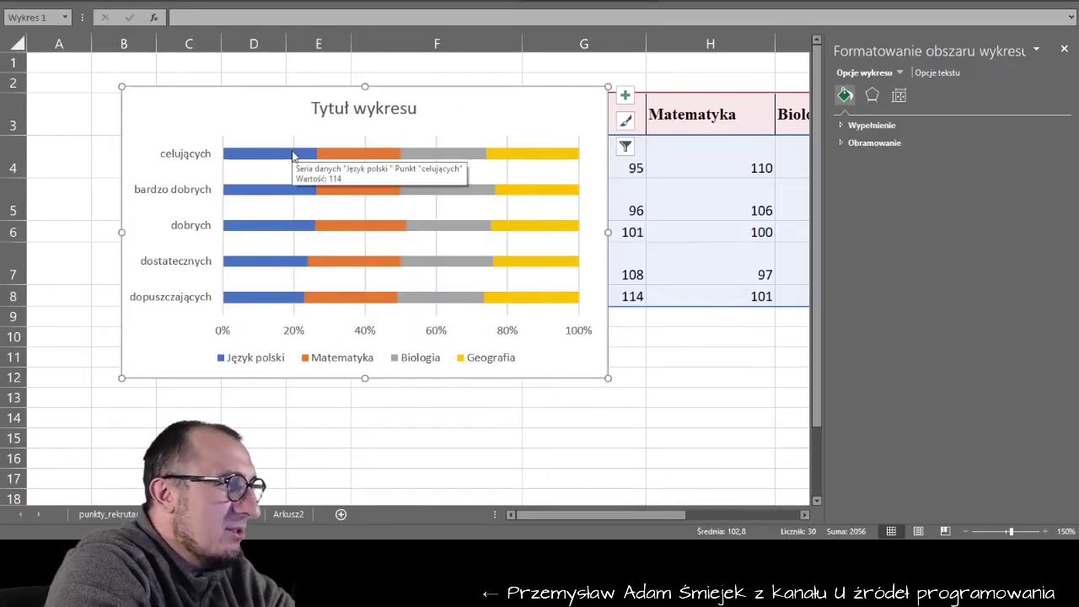
# Select the Język polski bar series in the Excel chart.
pyautogui.click(293, 156)
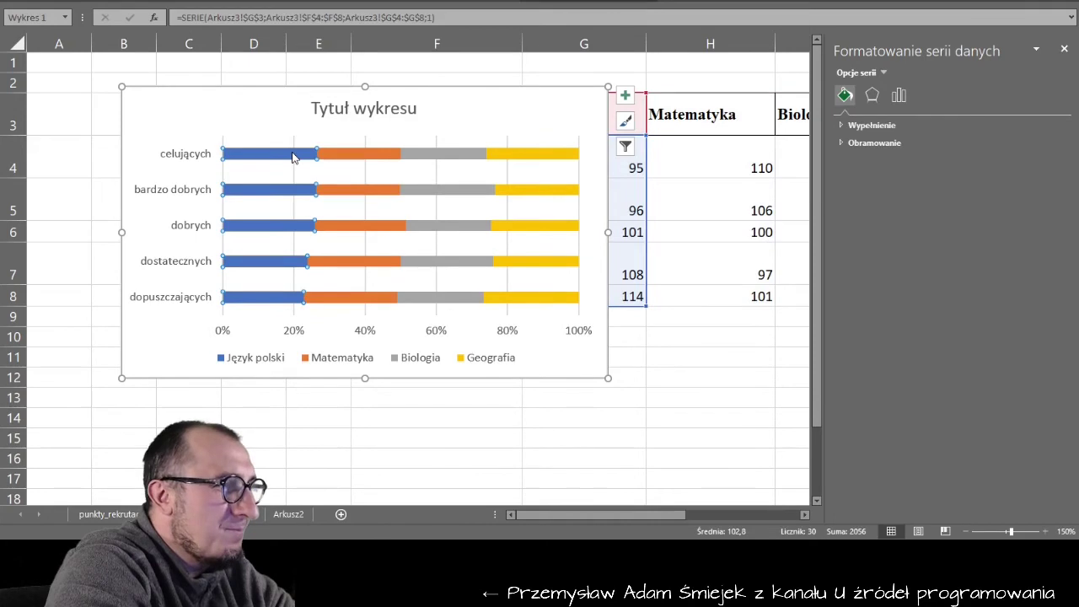
# Inspect the Język polski series' Fill and Border settings in the Format pane.
pyautogui.click(844, 124)
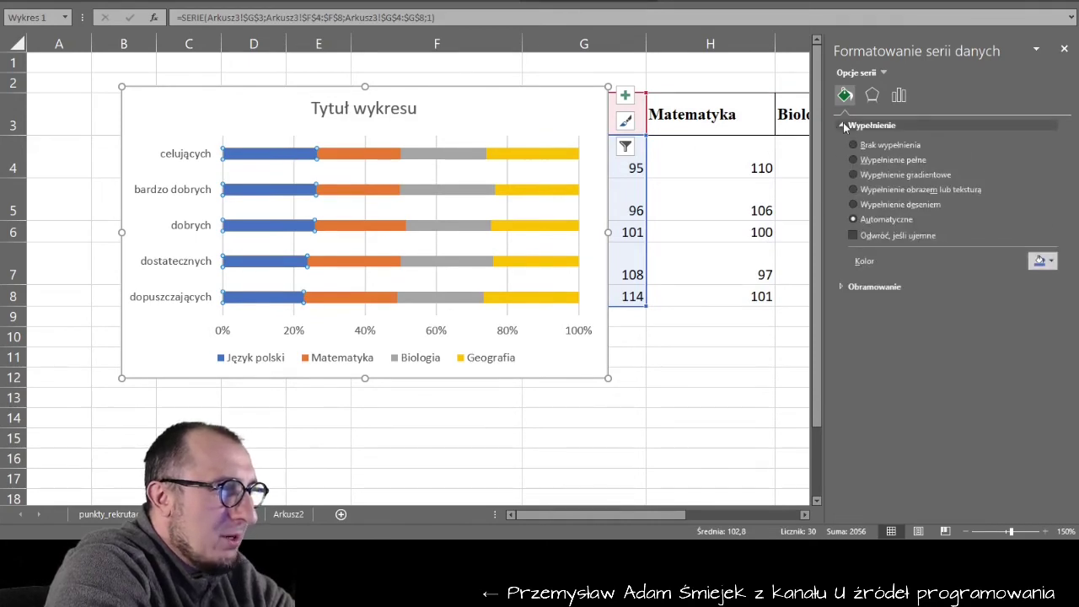
pyautogui.click(884, 71)
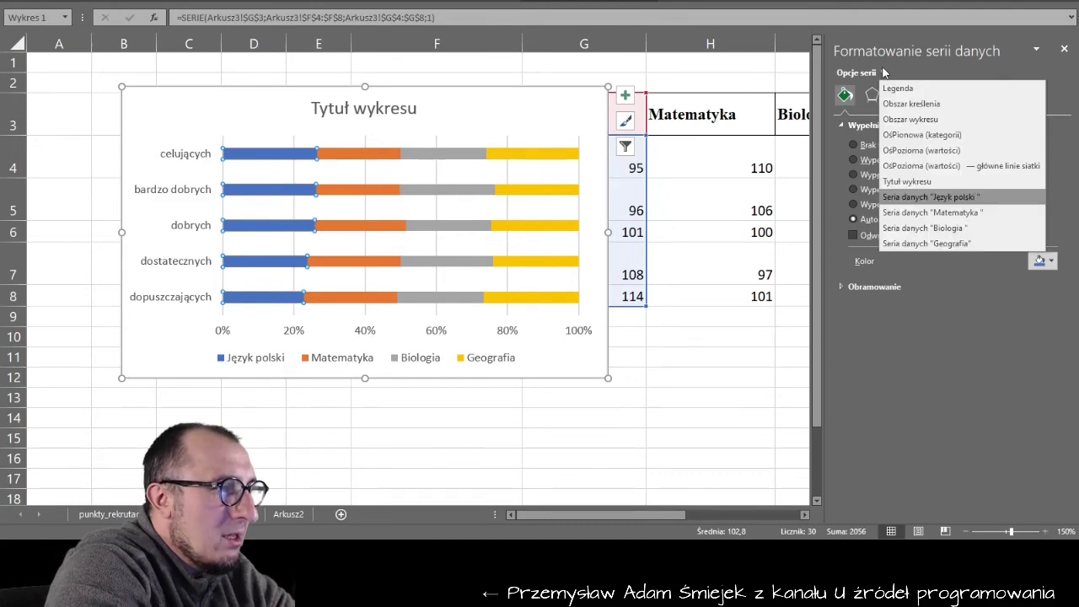
pyautogui.click(884, 72)
pyautogui.click(893, 288)
pyautogui.click(885, 287)
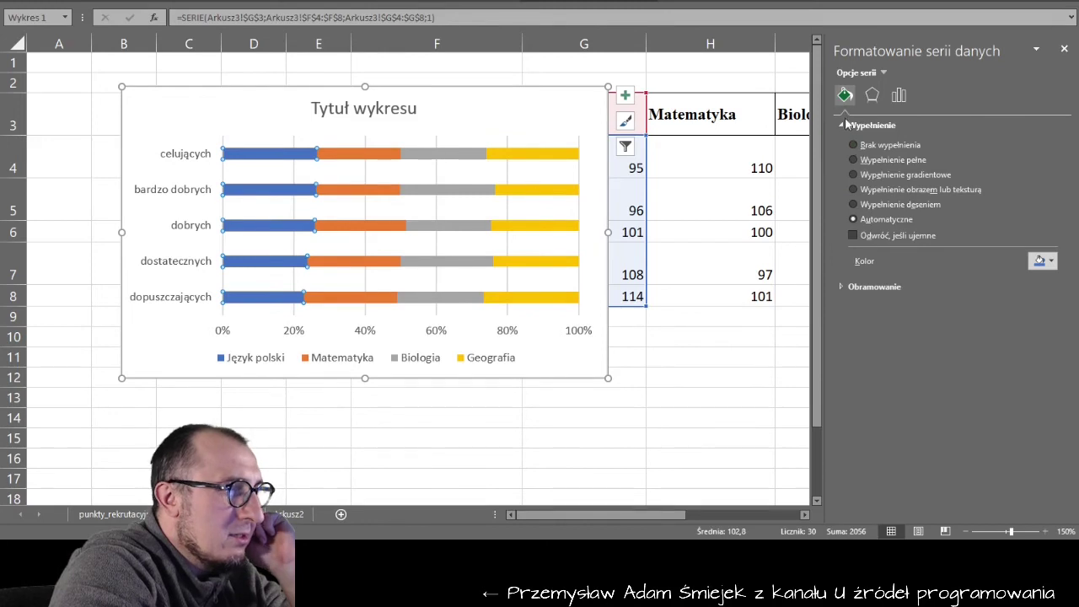
pyautogui.click(864, 125)
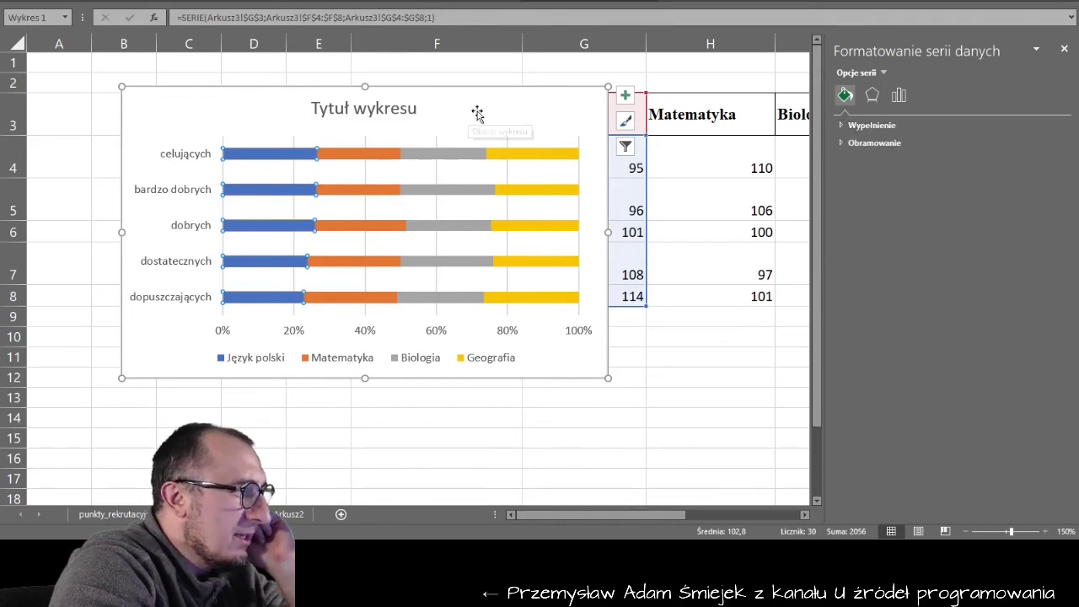
# Open Change Chart Type and cancel it unchanged, then right-click the Język polski bars.
pyautogui.rightClick(531, 112)
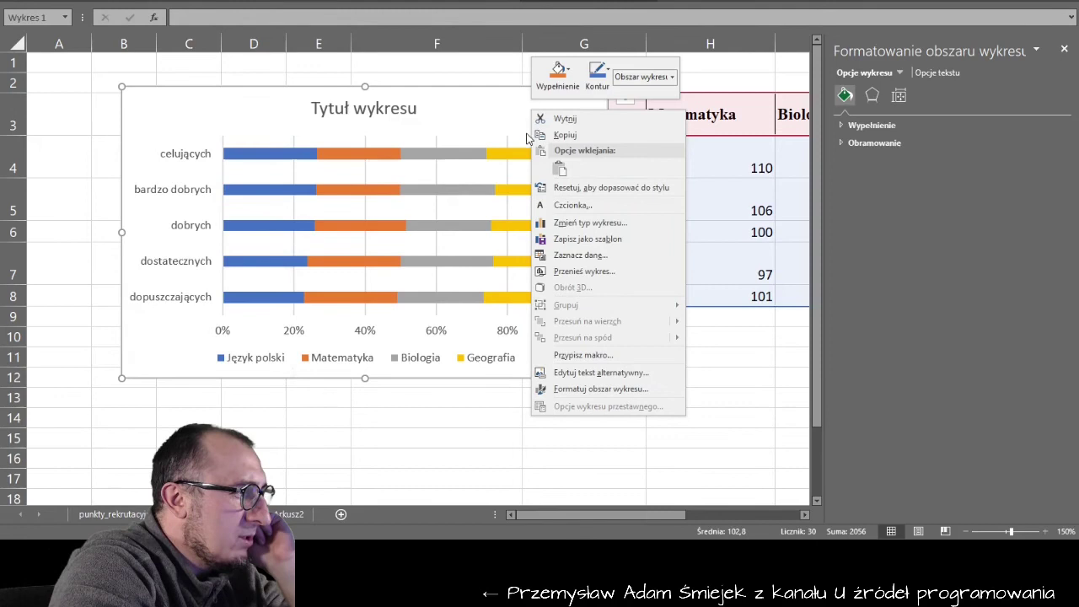
pyautogui.click(591, 223)
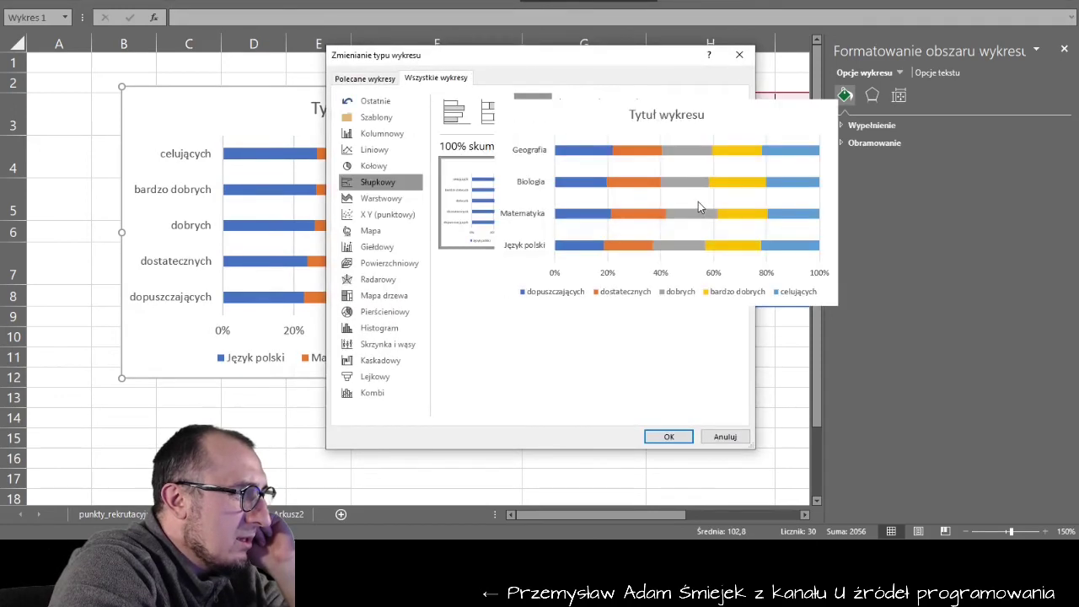
pyautogui.click(724, 437)
pyautogui.rightClick(248, 298)
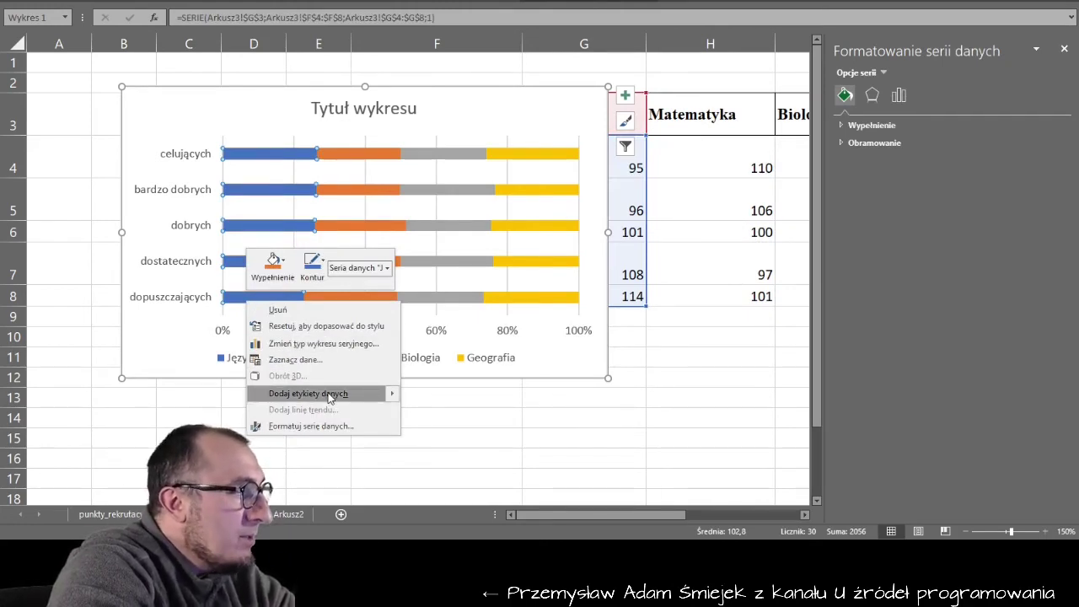
# Add data labels to the Język polski, Matematyka, Biologia and Geografia bar series.
pyautogui.press('Escape')
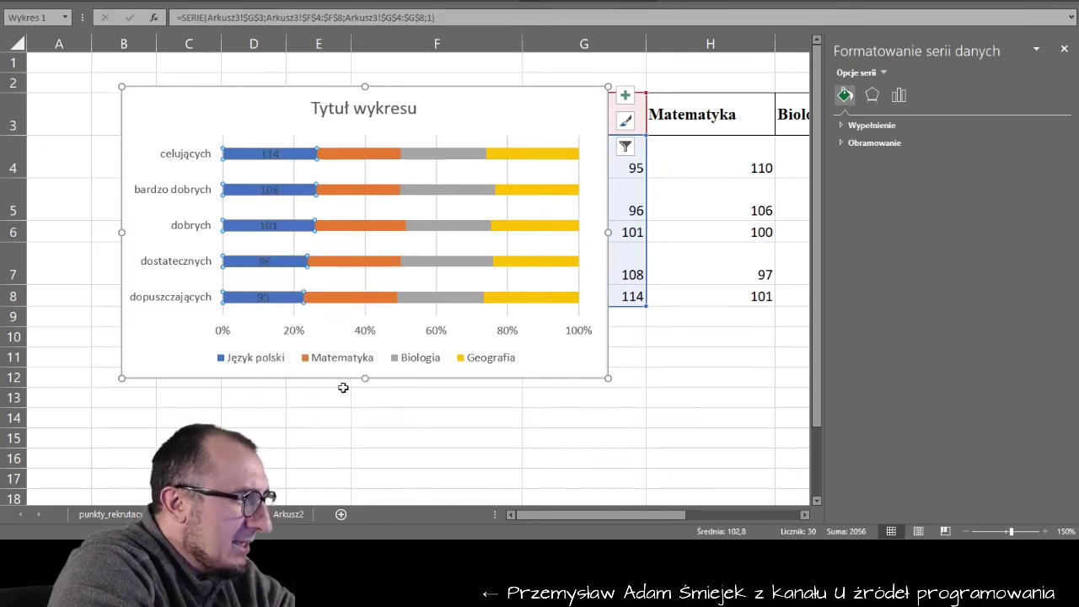
pyautogui.rightClick(344, 162)
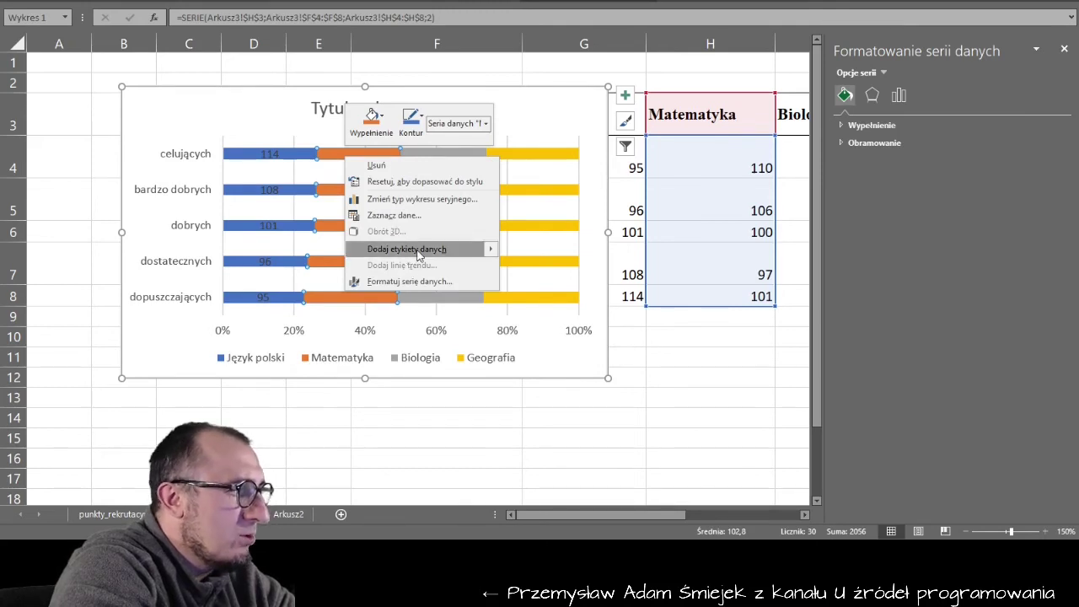
pyautogui.click(418, 250)
pyautogui.rightClick(428, 158)
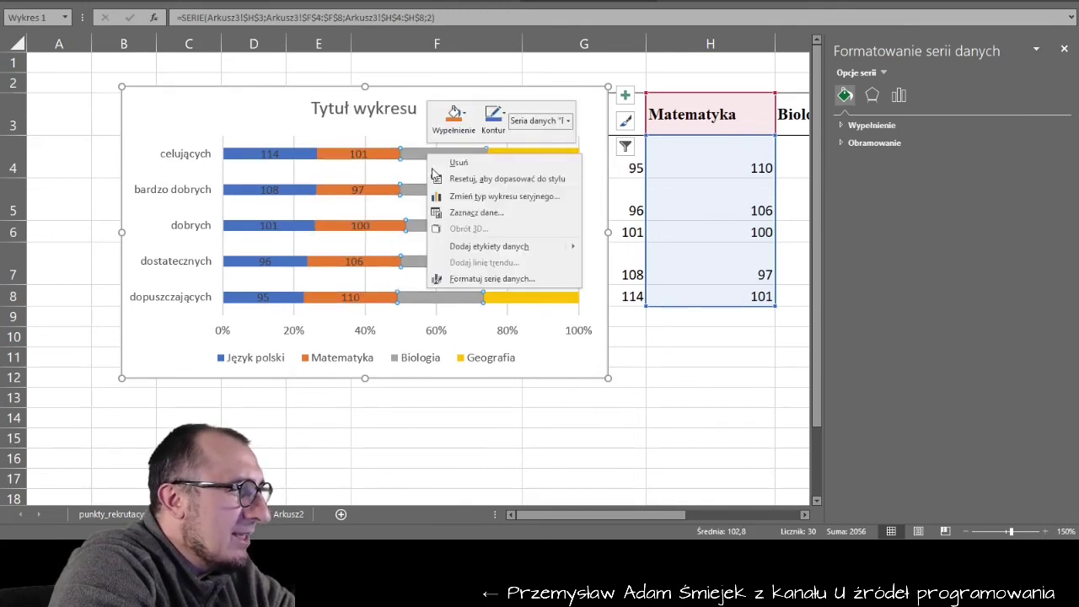
pyautogui.click(462, 250)
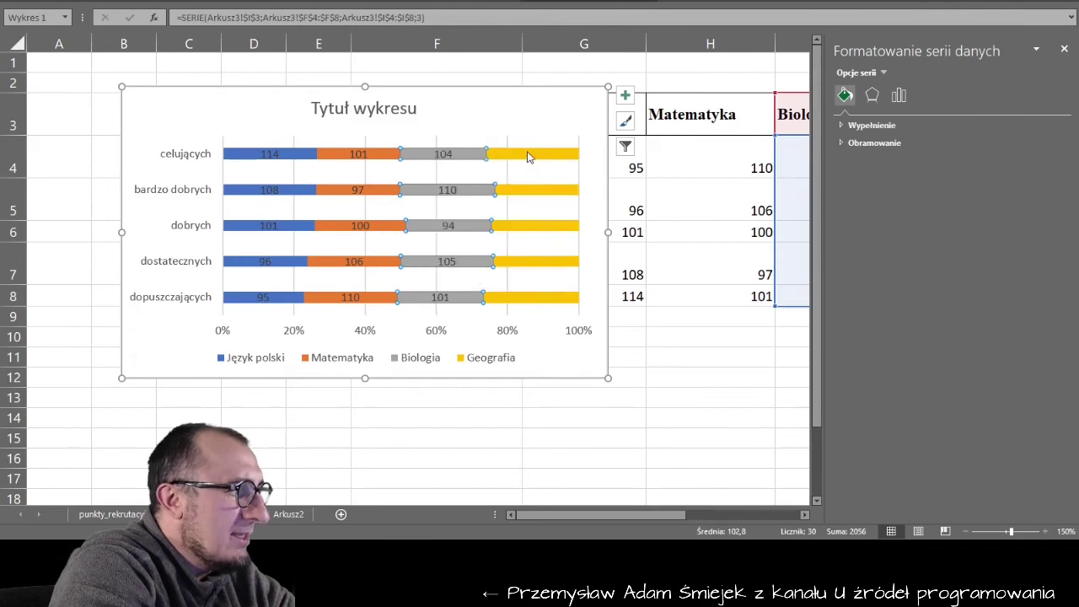
pyautogui.rightClick(527, 154)
pyautogui.click(557, 242)
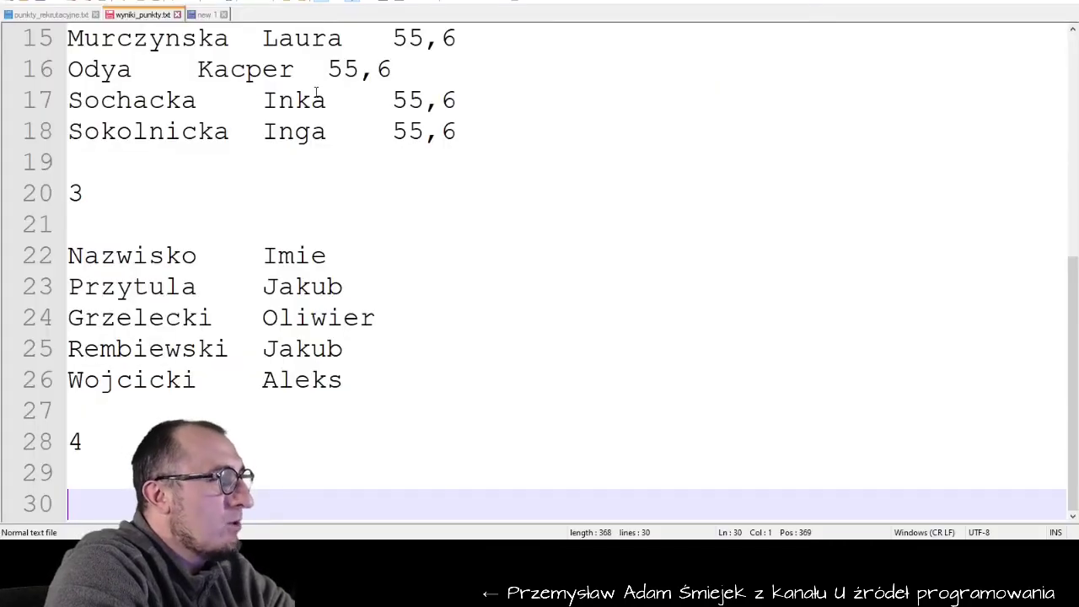
# Note 'Wykres z pliku XLSX' for answer 4 in wyniki_punkty.txt and begin item 5.
pyautogui.click(85, 442)
pyautogui.write('Wykres z ')
pyautogui.write('pliku XLSX')
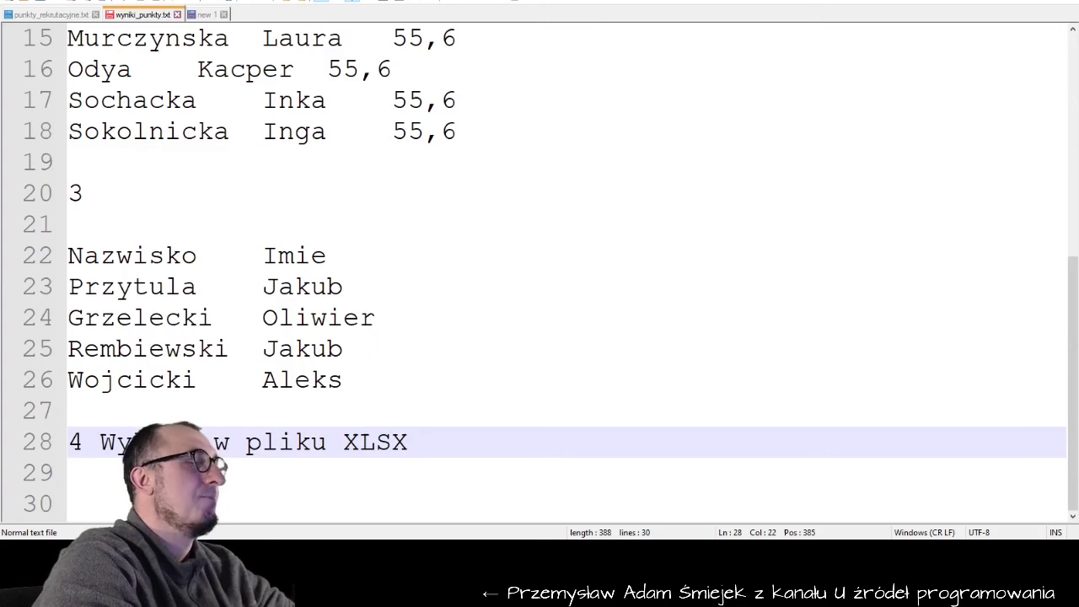
pyautogui.press('Return')
pyautogui.press('Return')
pyautogui.write('5')
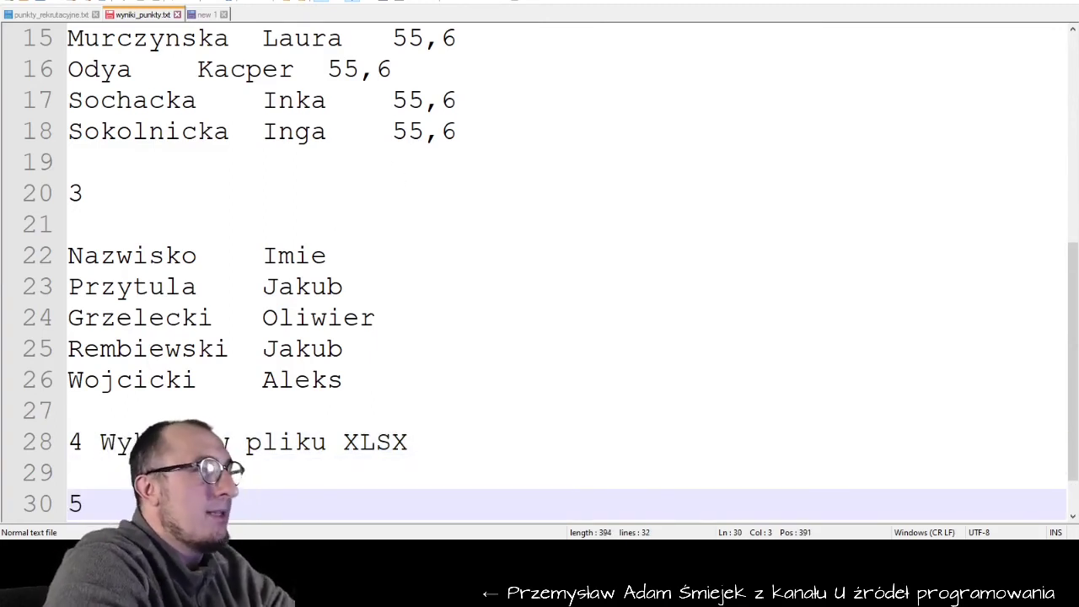
pyautogui.hotkey('alt', 'Tab')
pyautogui.hotkey('alt', 'Tab')
# Scroll the PDF to task 89.4's grade table and task 89.5, clearing the text selection.
pyautogui.scroll(-5, 609, 194)
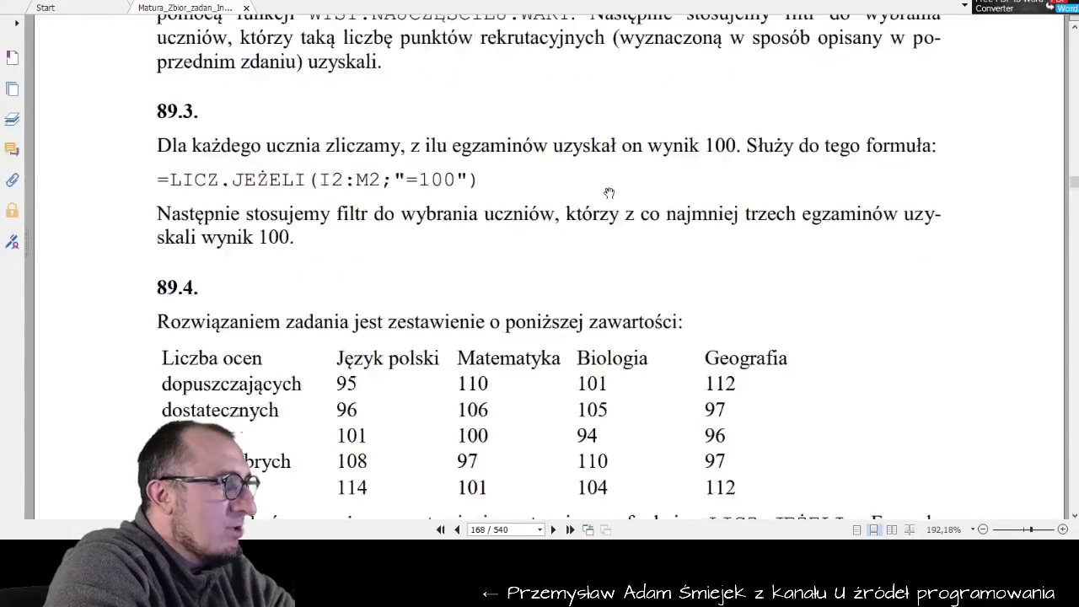
pyautogui.scroll(-5, 608, 193)
pyautogui.scroll(5, 609, 193)
pyautogui.scroll(5, 609, 193)
pyautogui.scroll(3, 609, 193)
pyautogui.scroll(-3, 609, 193)
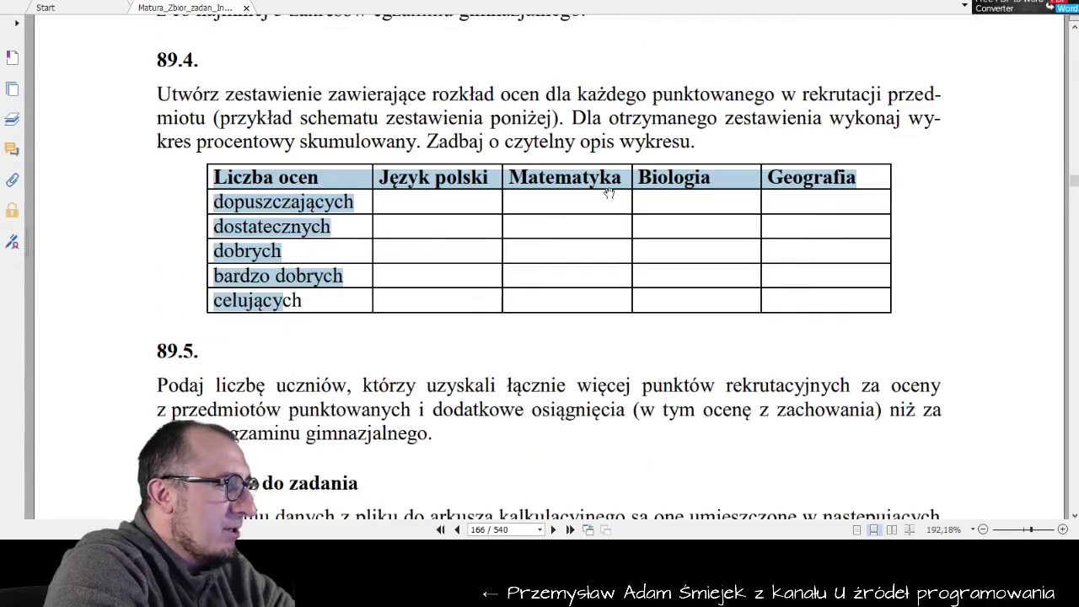
pyautogui.click(271, 341)
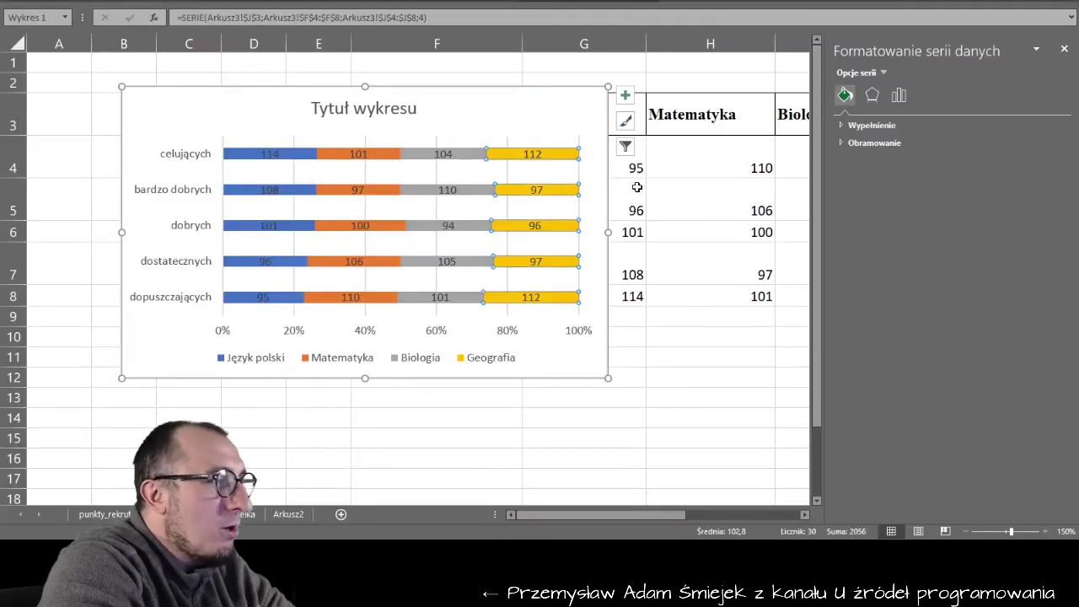
# Switch to the punkty_rekrut sheet and review the punkty egzamin column and columns T:U.
pyautogui.click(100, 514)
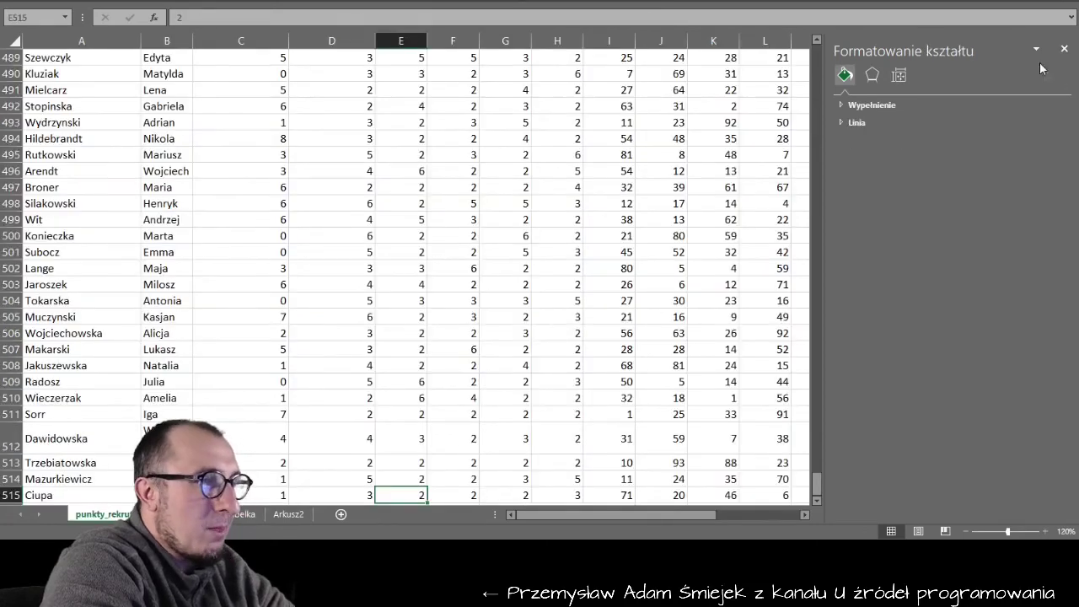
pyautogui.press('Left')
pyautogui.press('Left')
pyautogui.press('Left')
pyautogui.press('Left')
pyautogui.press('Left')
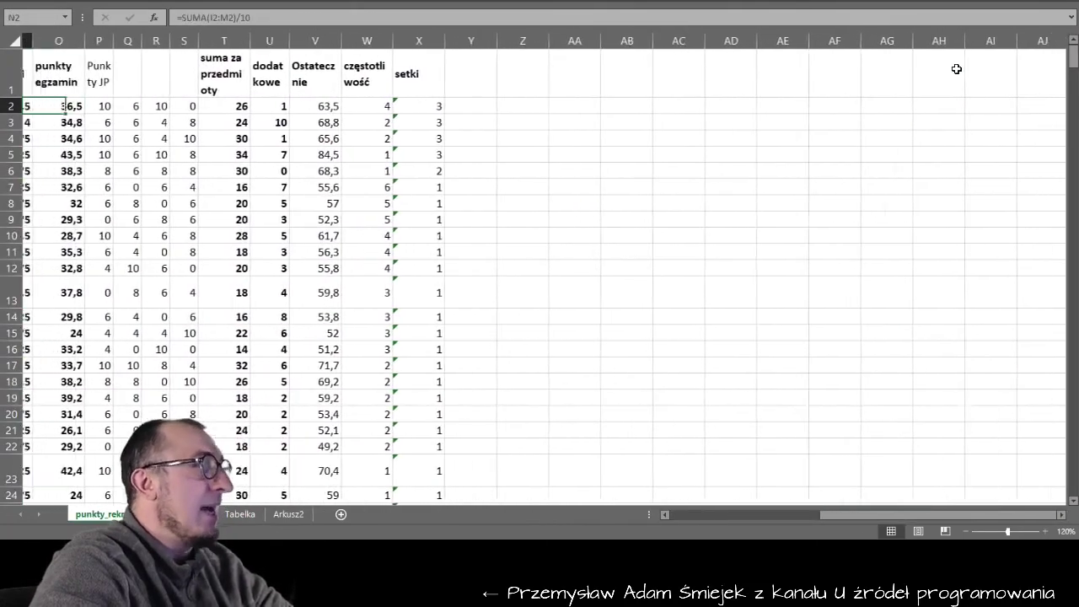
pyautogui.press('Left')
pyautogui.press('Left')
pyautogui.press('Left')
pyautogui.press('Left')
pyautogui.press('Left')
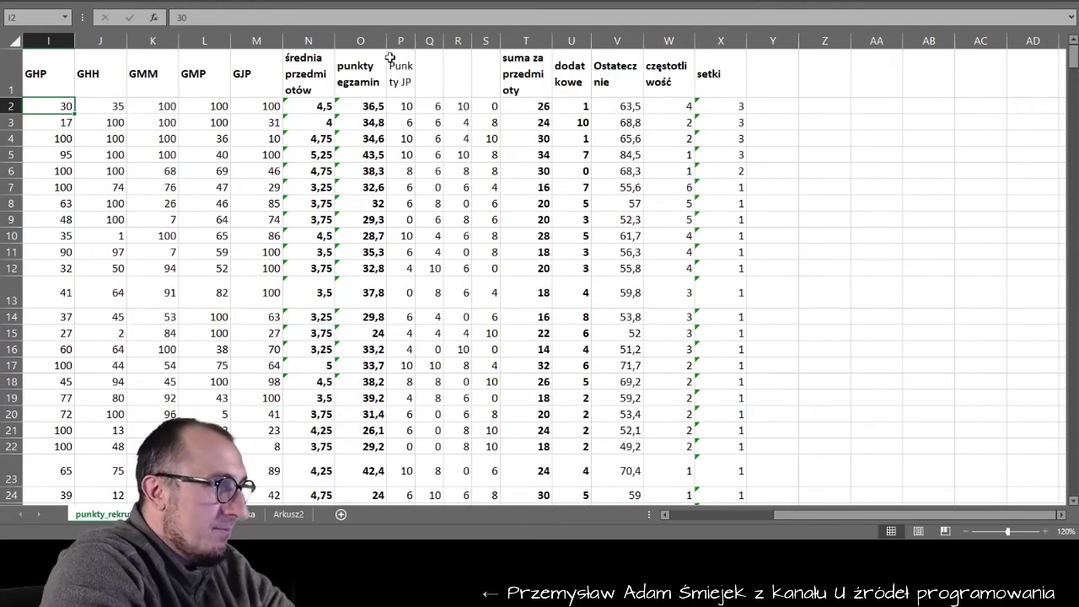
pyautogui.click(376, 40)
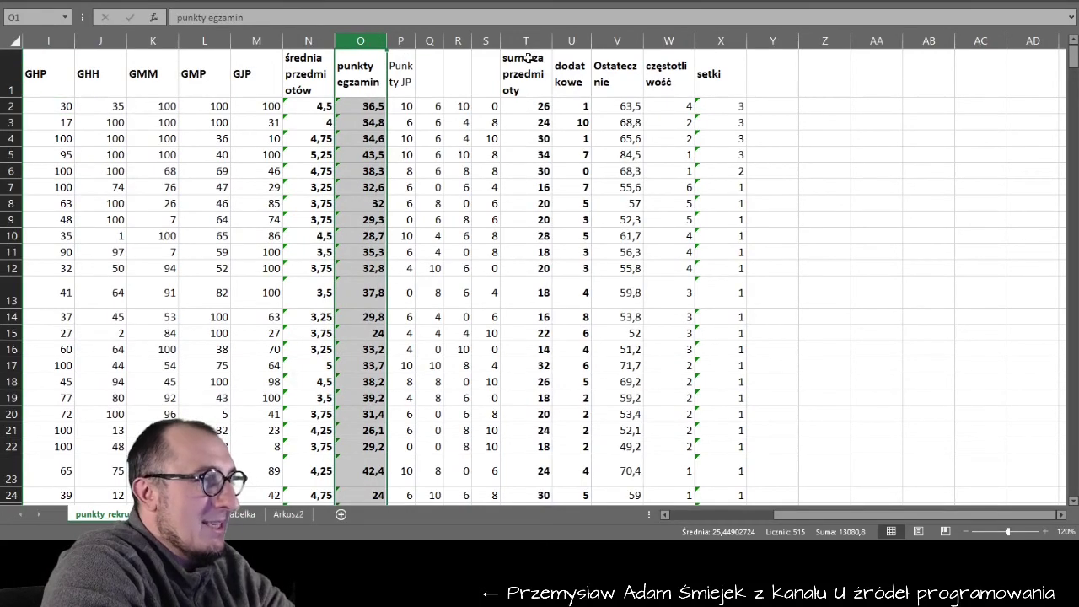
pyautogui.moveTo(527, 39); pyautogui.dragTo(556, 41)
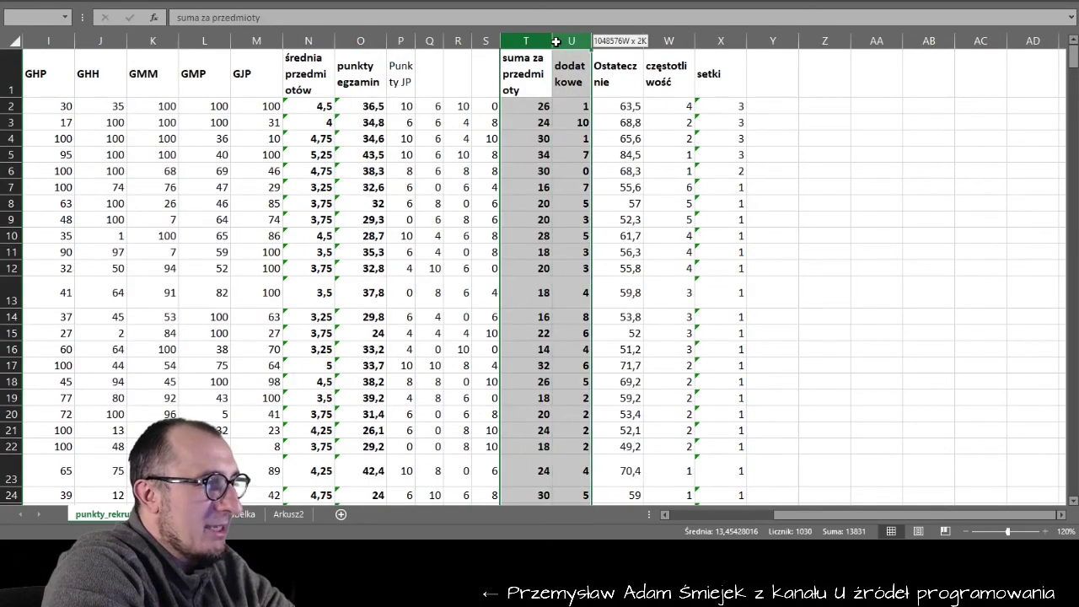
# Head column Y 'P+D' and fill it down with =T2+U2, giving 27, 34, 31….
pyautogui.click(776, 68)
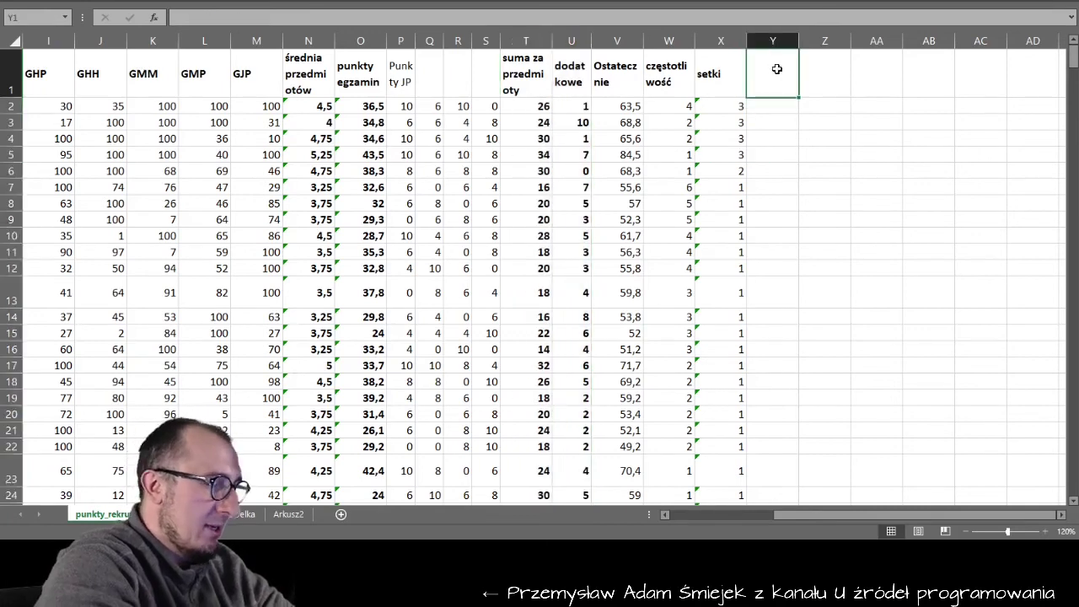
pyautogui.write('P+D')
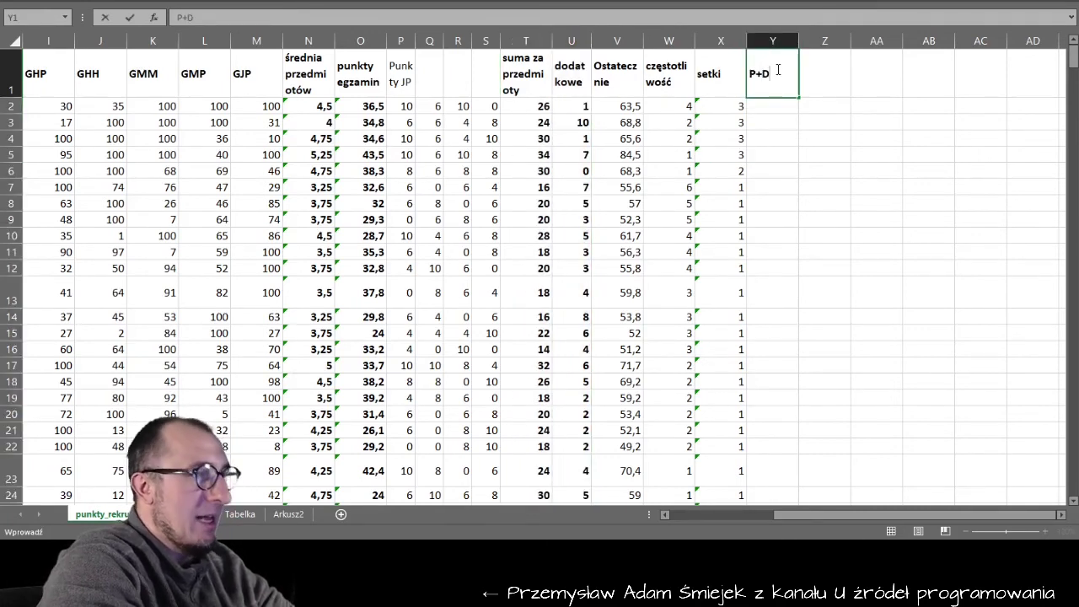
pyautogui.press('Return')
pyautogui.write('=')
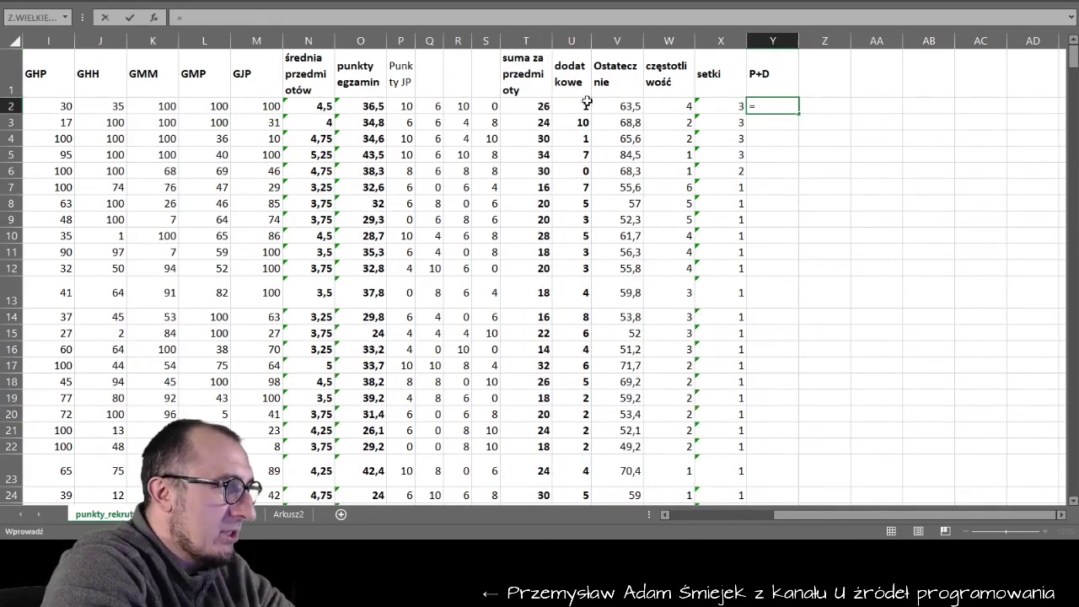
pyautogui.click(524, 108)
pyautogui.write('+')
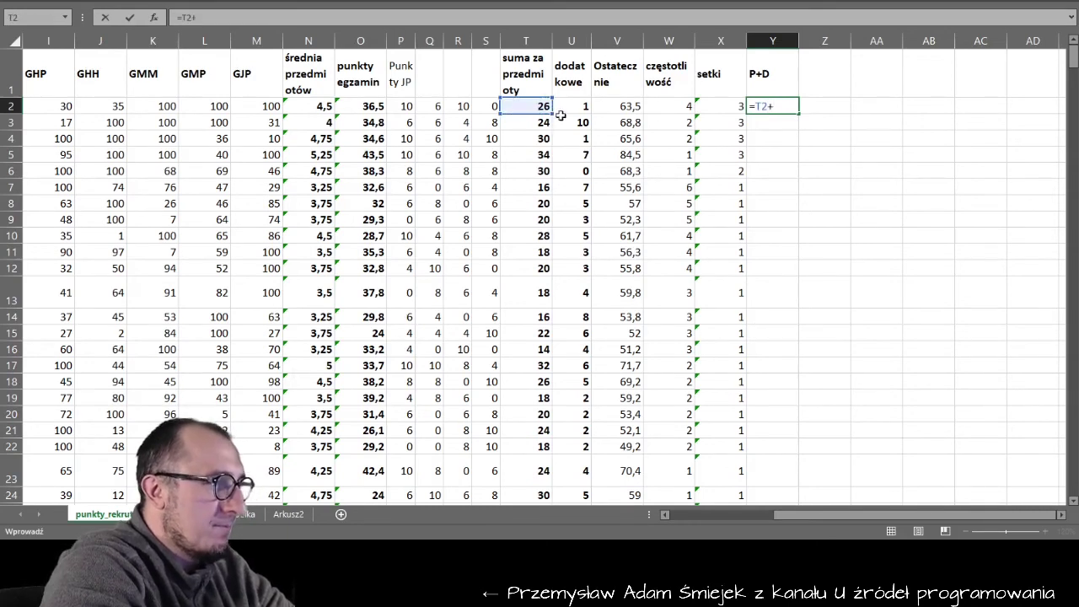
pyautogui.click(567, 108)
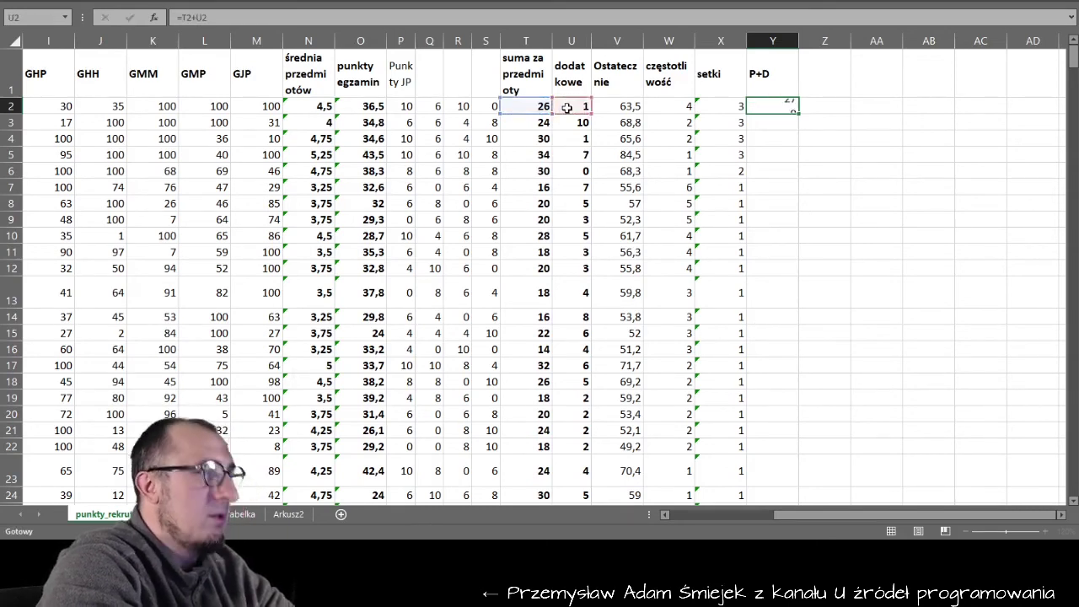
pyautogui.press('Return')
pyautogui.click(789, 110)
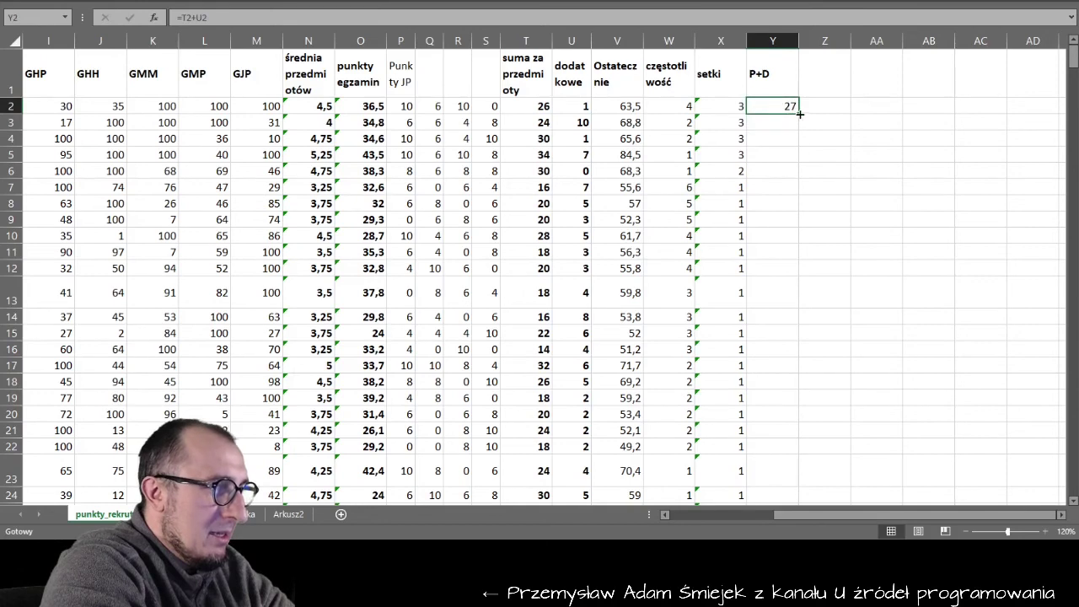
pyautogui.doubleClick(799, 113)
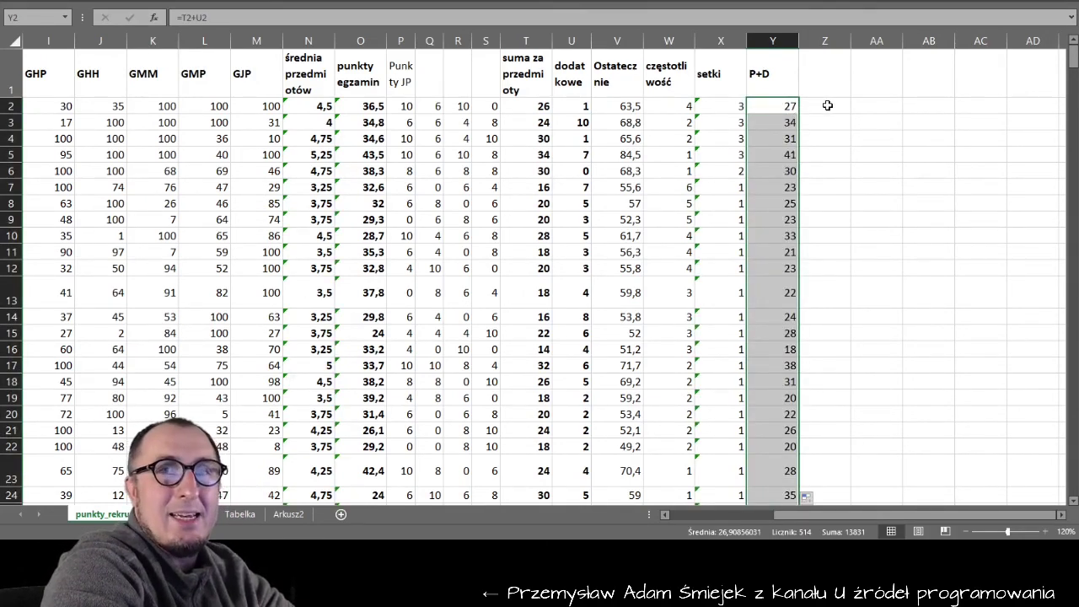
pyautogui.click(825, 75)
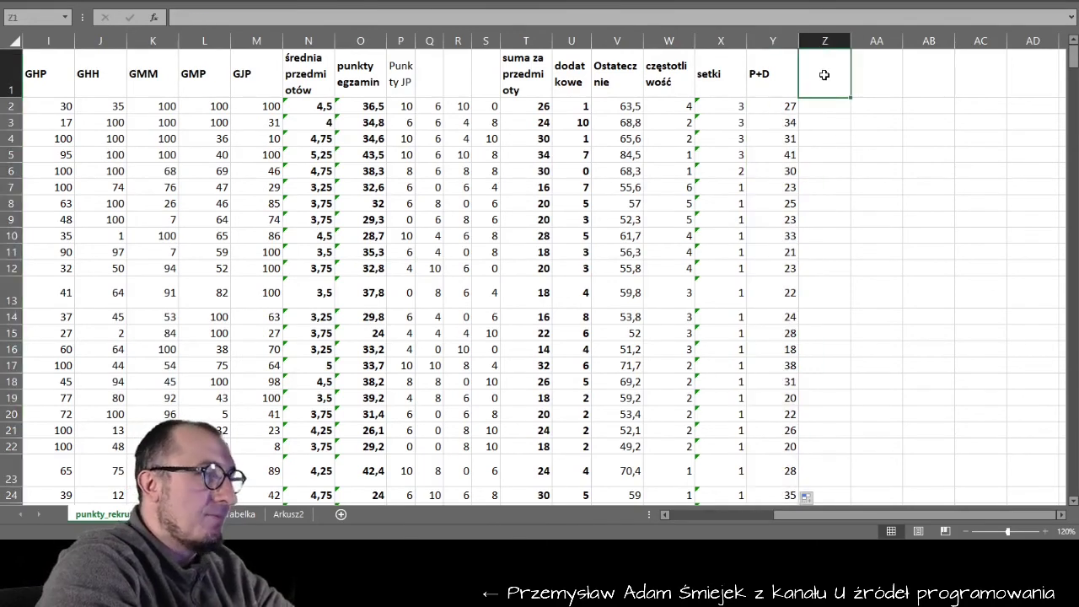
# Fill column Z with =JEŻELI(Y2>O2;"TAK";"NIE") so rows where P+D beats exam points show TAK.
pyautogui.press('Return')
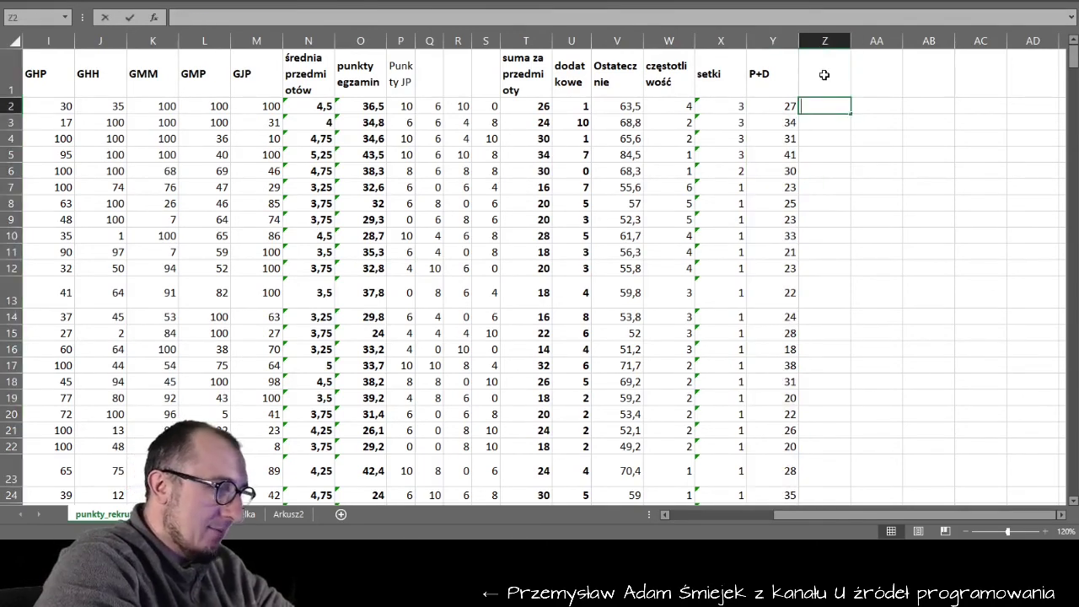
pyautogui.write('=jeże')
pyautogui.press('Tab')
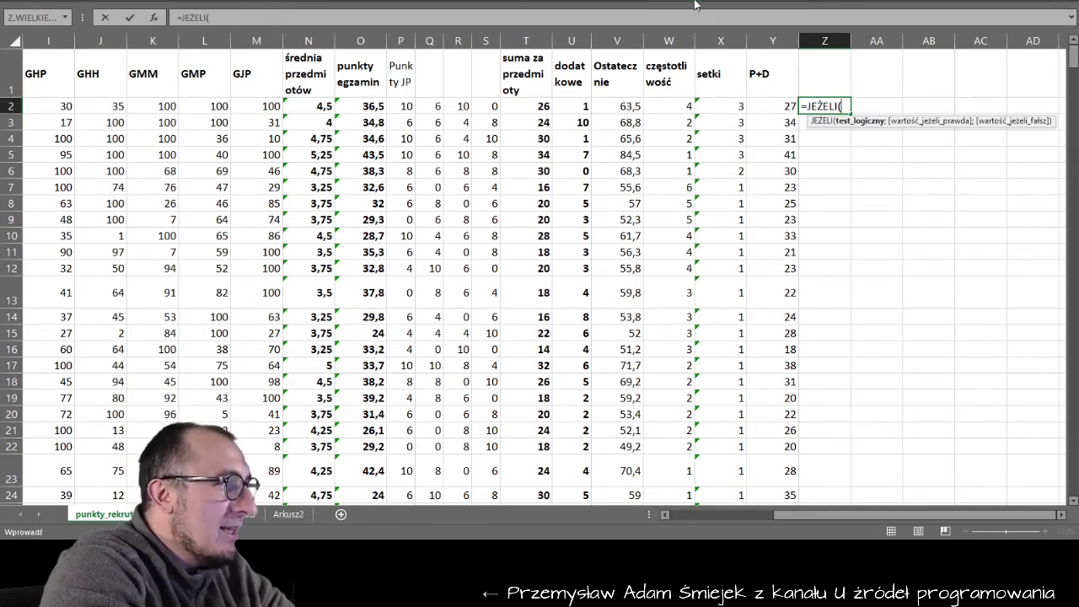
pyautogui.click(781, 105)
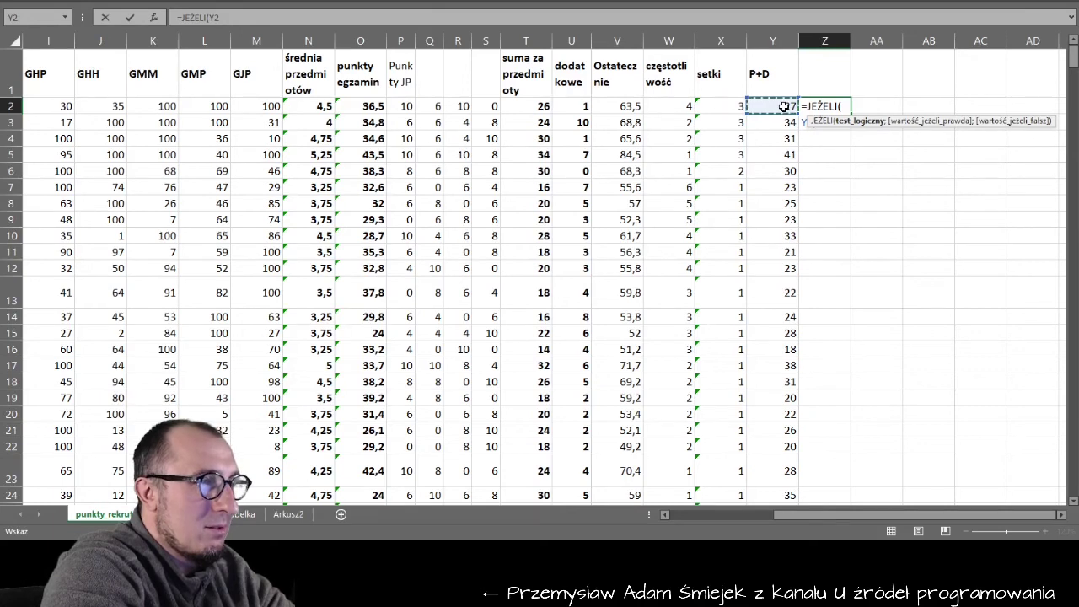
pyautogui.write('>')
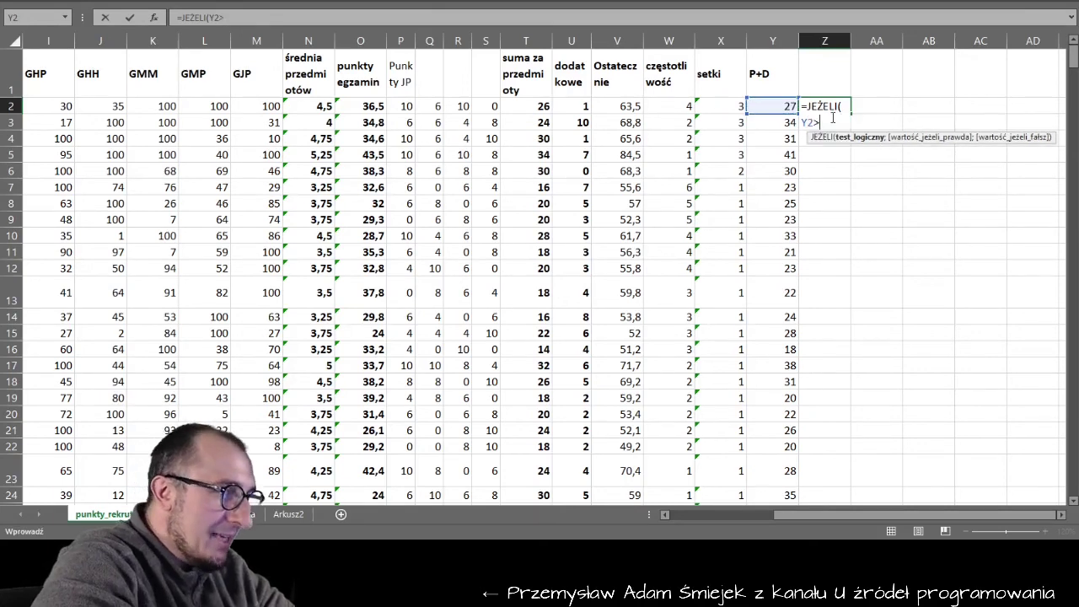
pyautogui.click(351, 106)
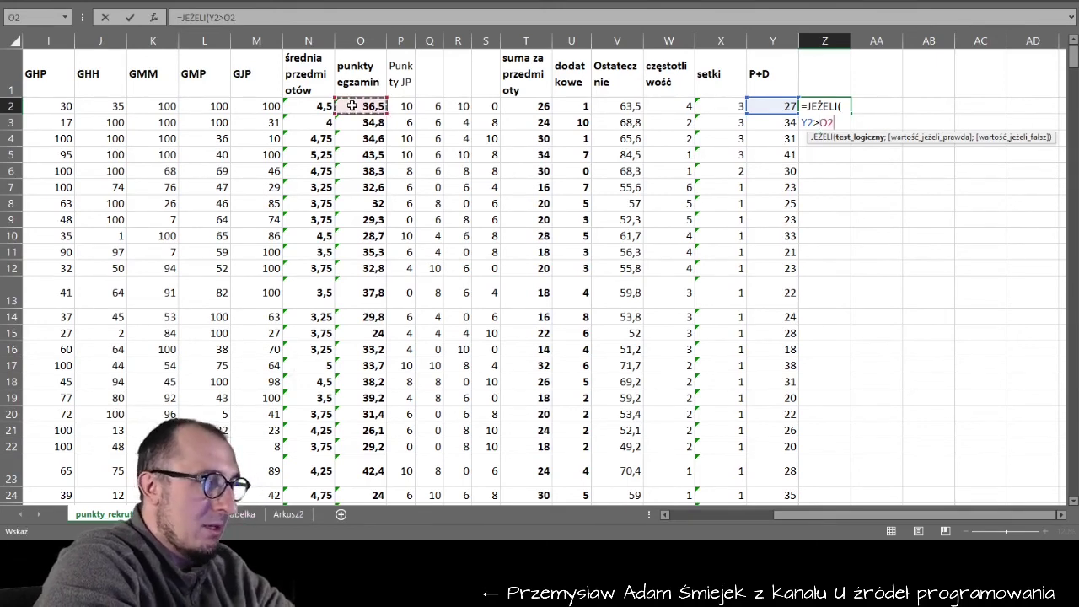
pyautogui.write(';')
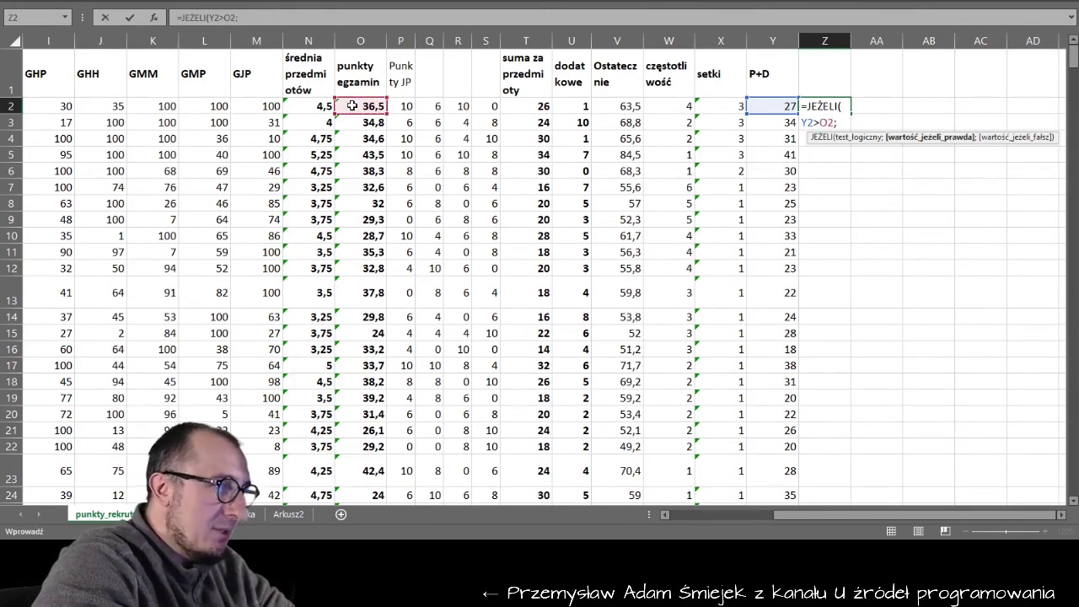
pyautogui.write('"TAK"')
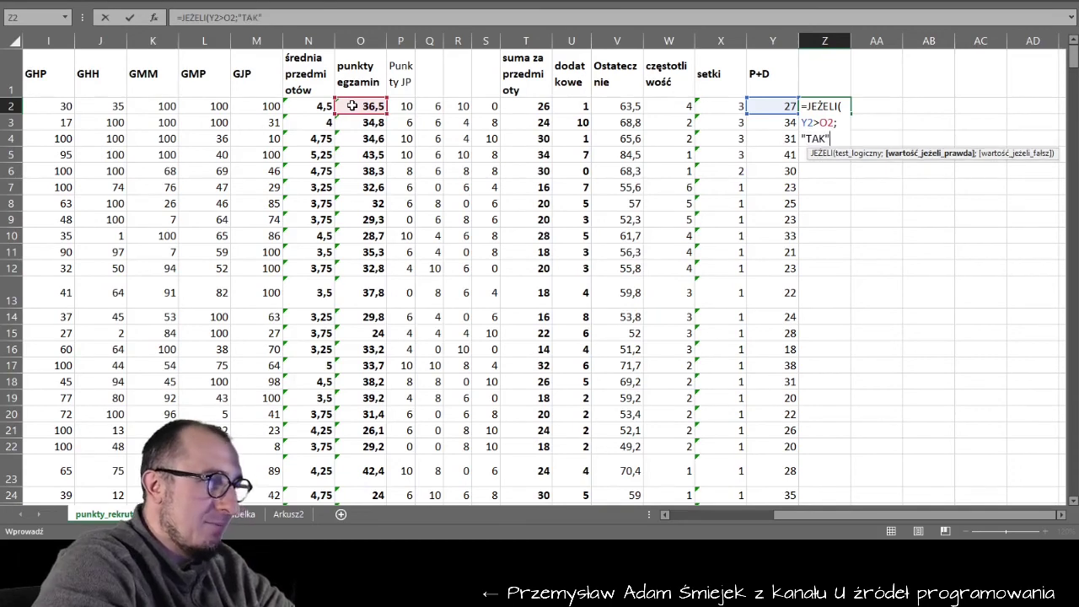
pyautogui.write('; NIE"')
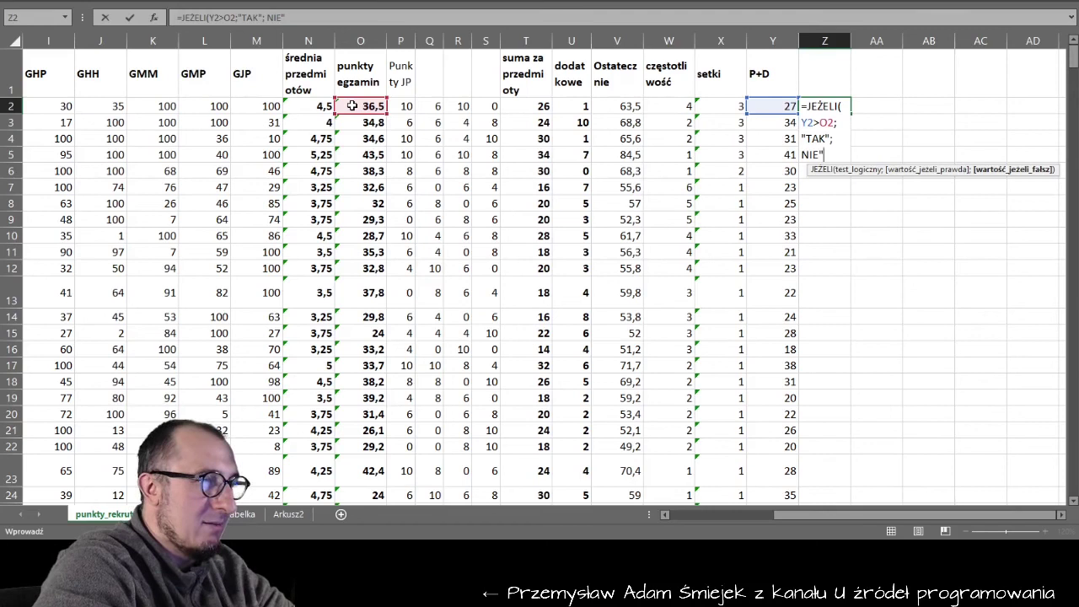
pyautogui.press('Return')
pyautogui.press('Return')
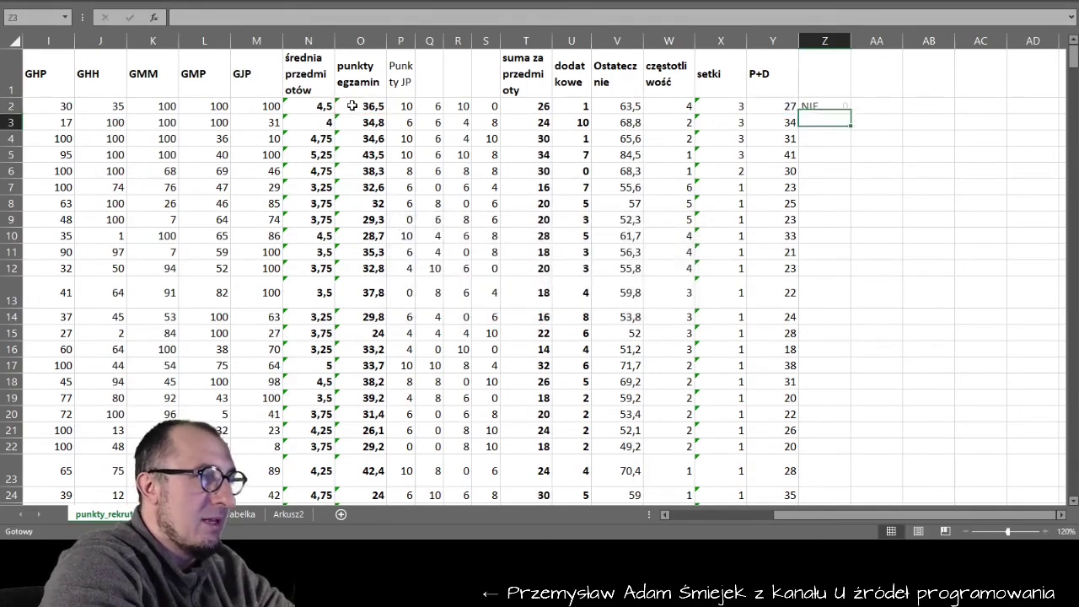
pyautogui.click(828, 105)
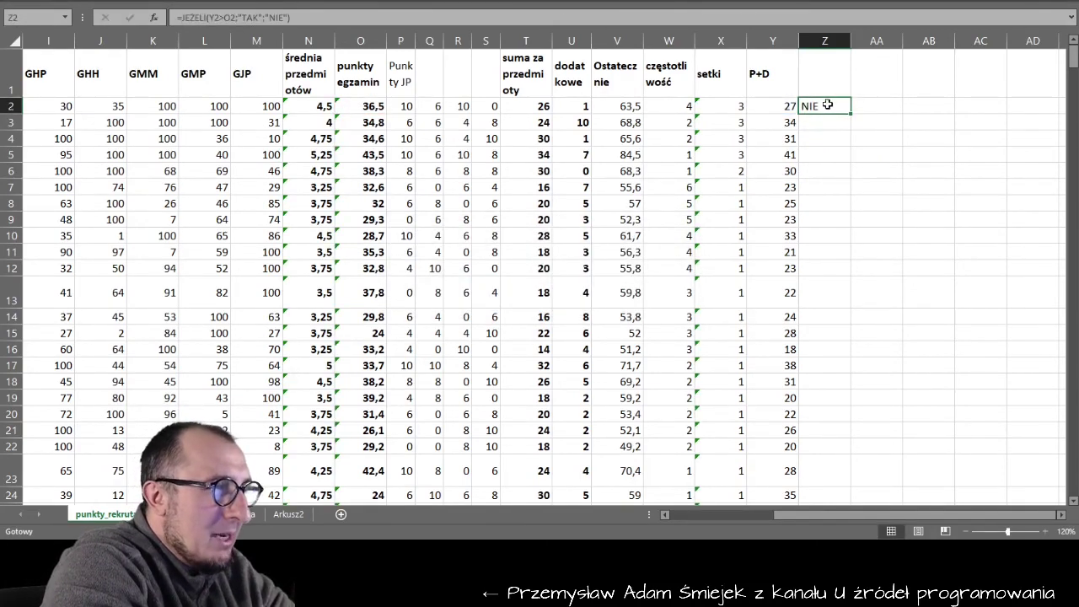
pyautogui.doubleClick(853, 112)
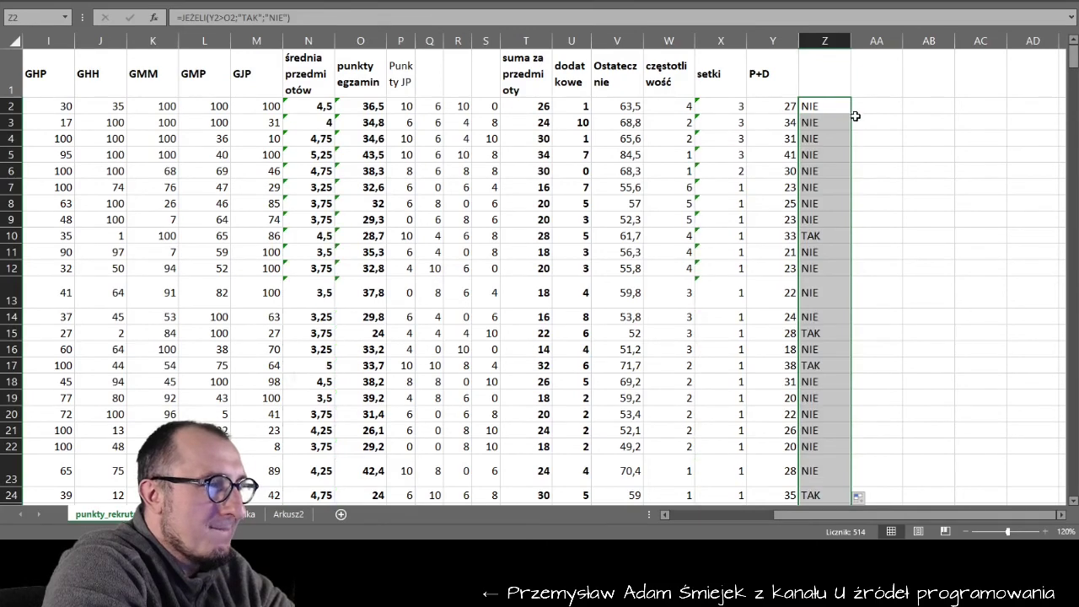
pyautogui.click(820, 241)
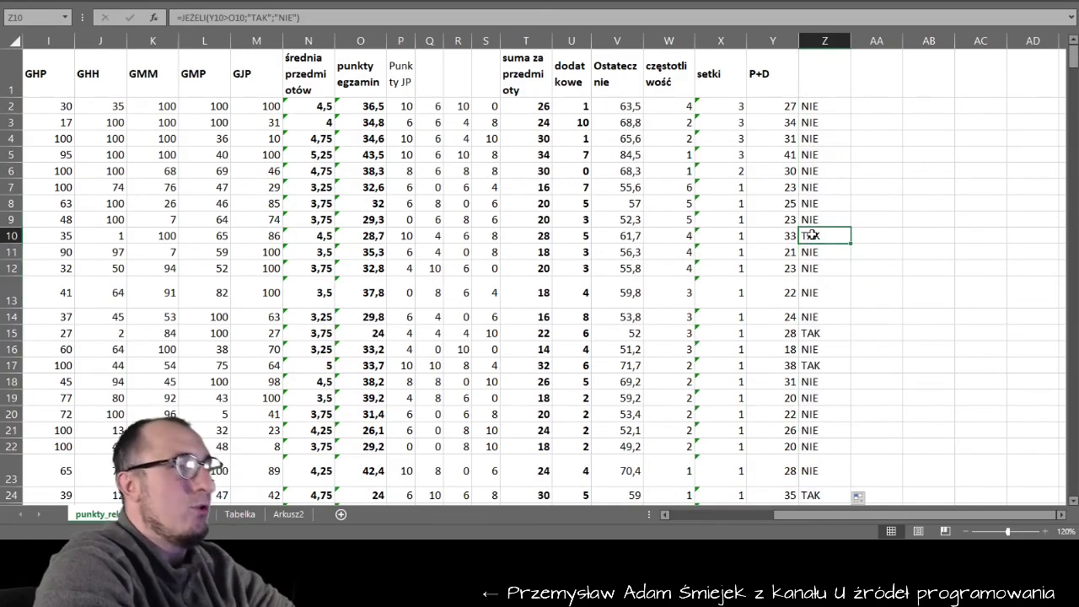
# Change Z2 to =JEŻELI(Y2>O2;"TAK";"") and fill it down the column.
pyautogui.click(827, 112)
pyautogui.hotkey('ctrl', 'Down')
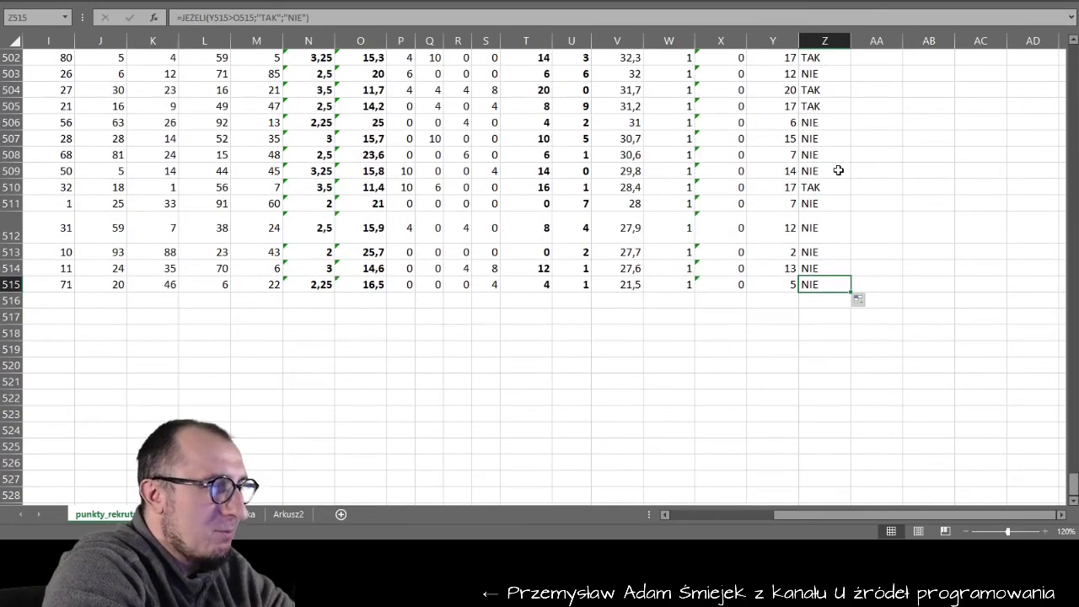
pyautogui.scroll(13, 839, 170)
pyautogui.scroll(15, 839, 170)
pyautogui.scroll(15, 839, 170)
pyautogui.scroll(15, 838, 171)
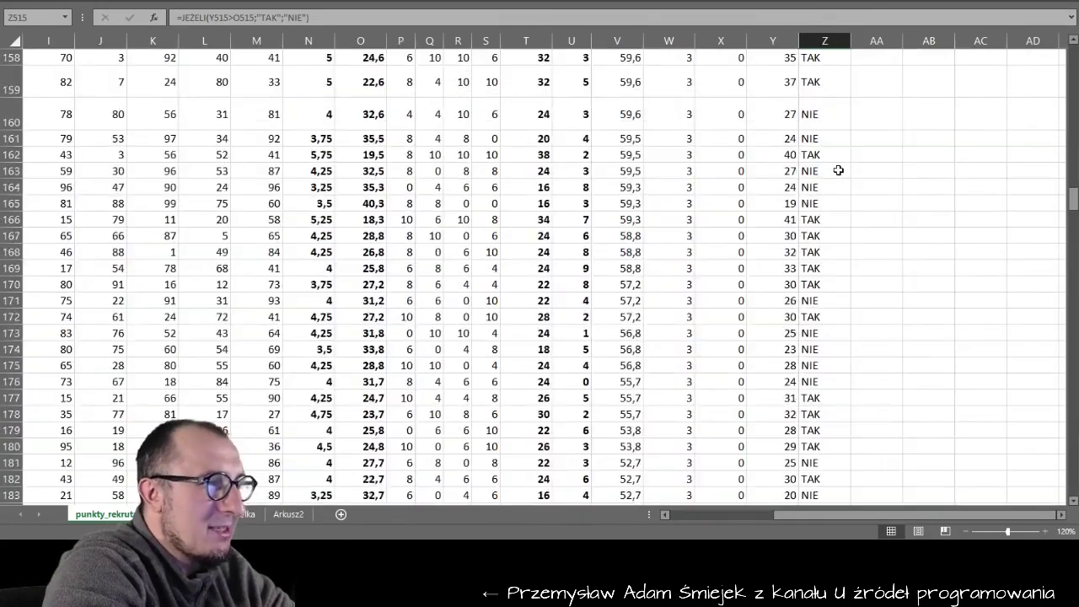
pyautogui.scroll(15, 839, 171)
pyautogui.scroll(10, 839, 171)
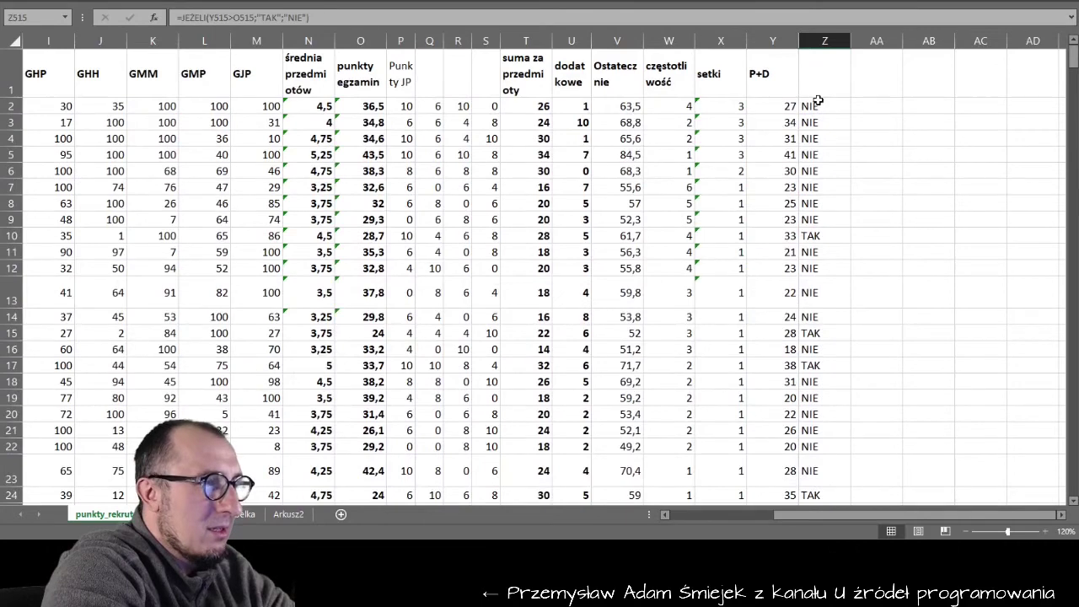
pyautogui.doubleClick(817, 103)
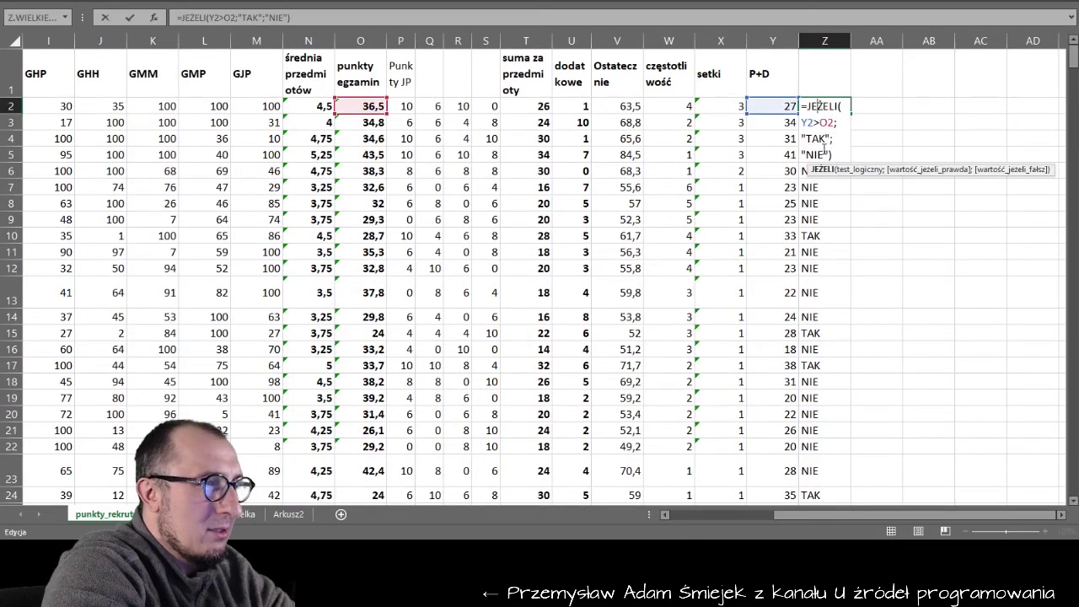
pyautogui.press('Return')
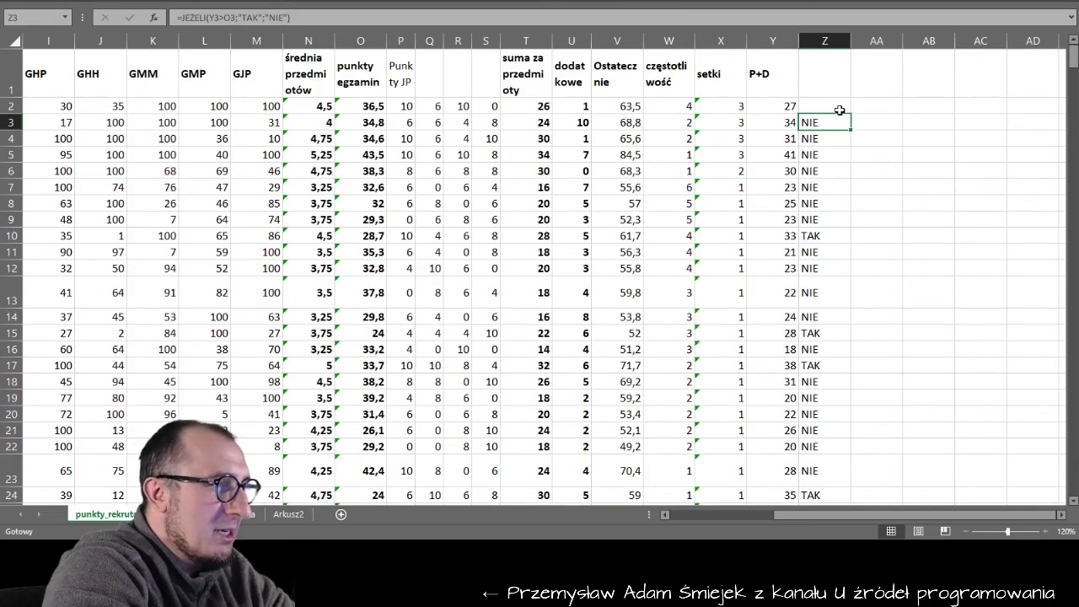
pyautogui.click(840, 110)
pyautogui.doubleClick(851, 112)
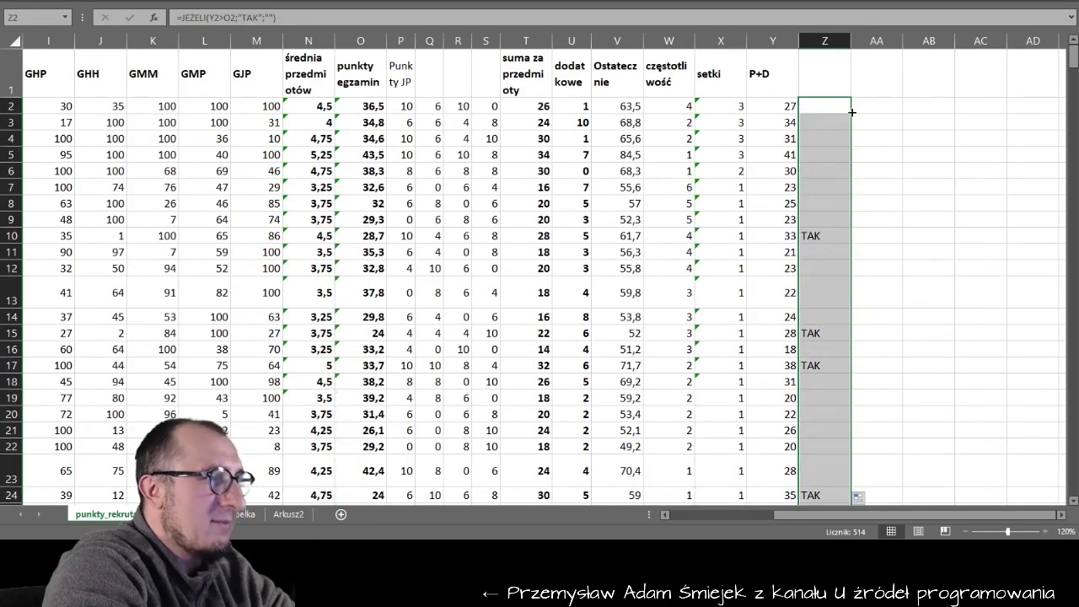
# Check the P+D, exam points and TAK formulas in rows 9–10.
pyautogui.click(879, 154)
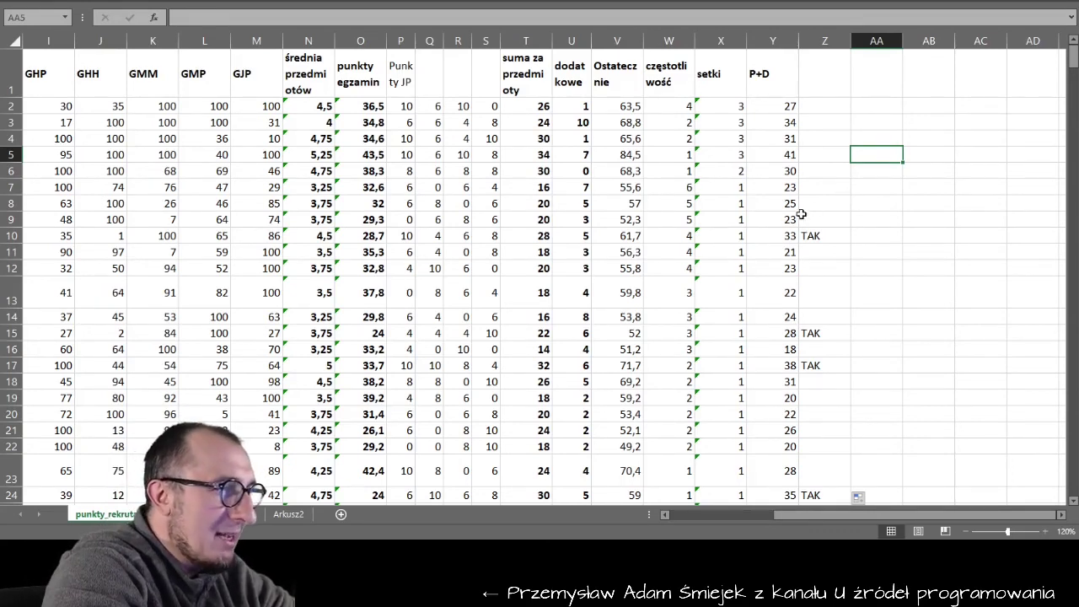
pyautogui.click(787, 239)
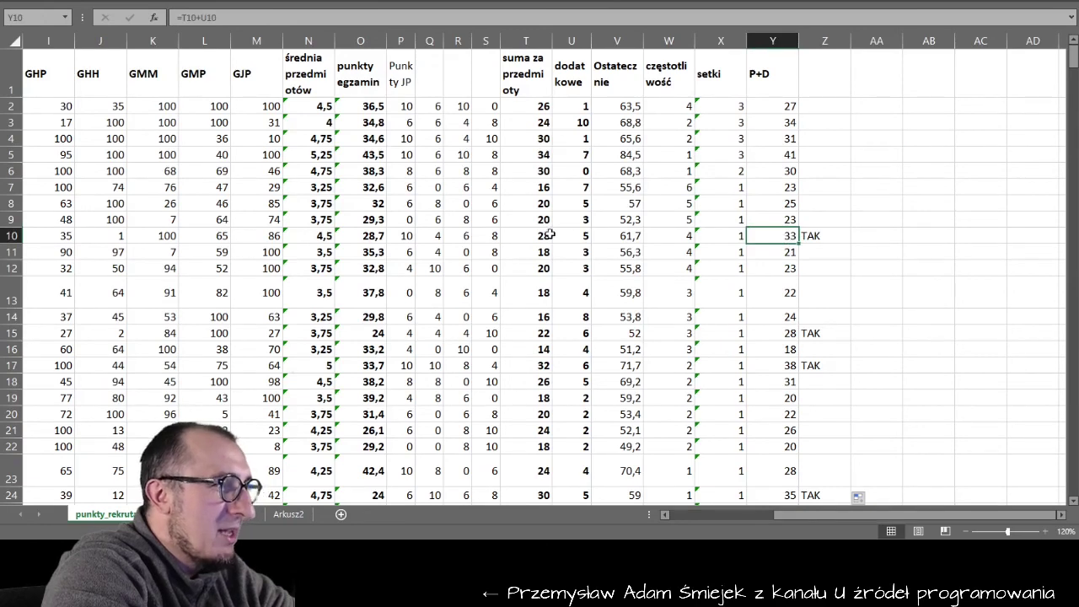
pyautogui.click(372, 221)
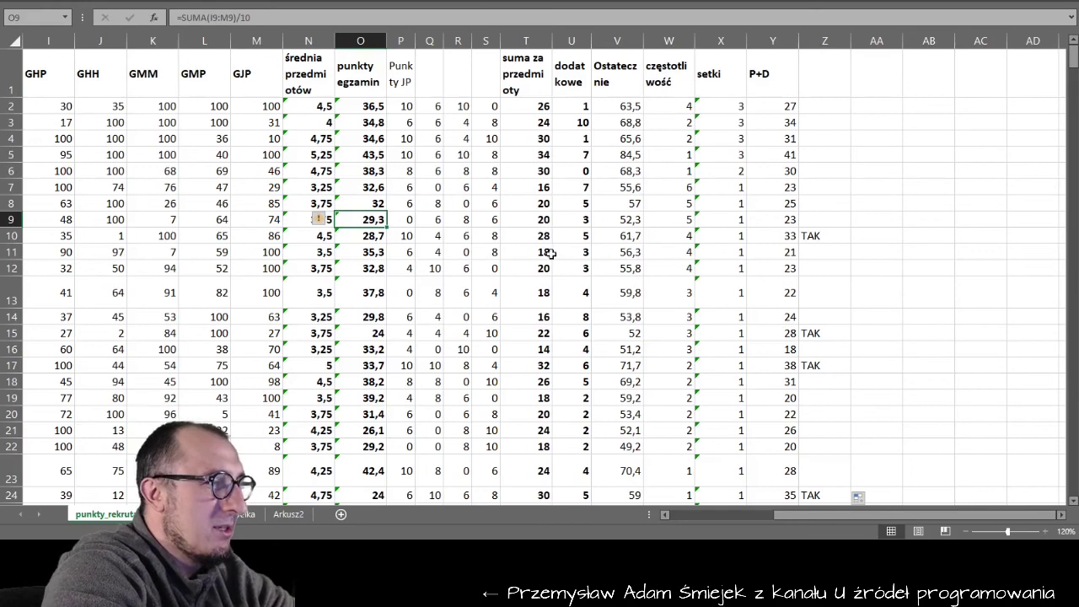
pyautogui.click(805, 235)
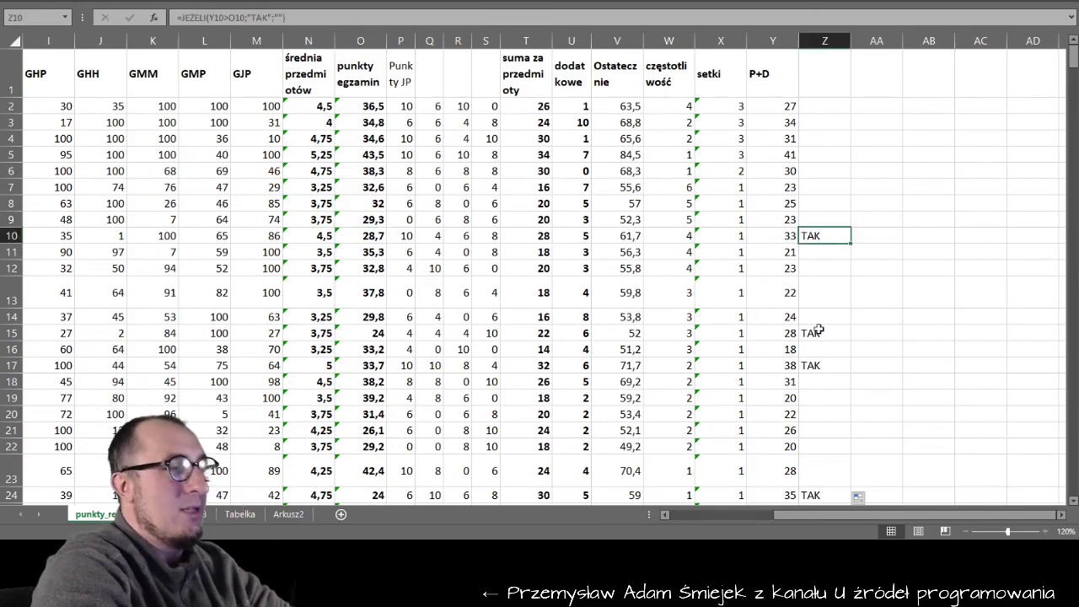
pyautogui.hotkey('alt', 'Tab')
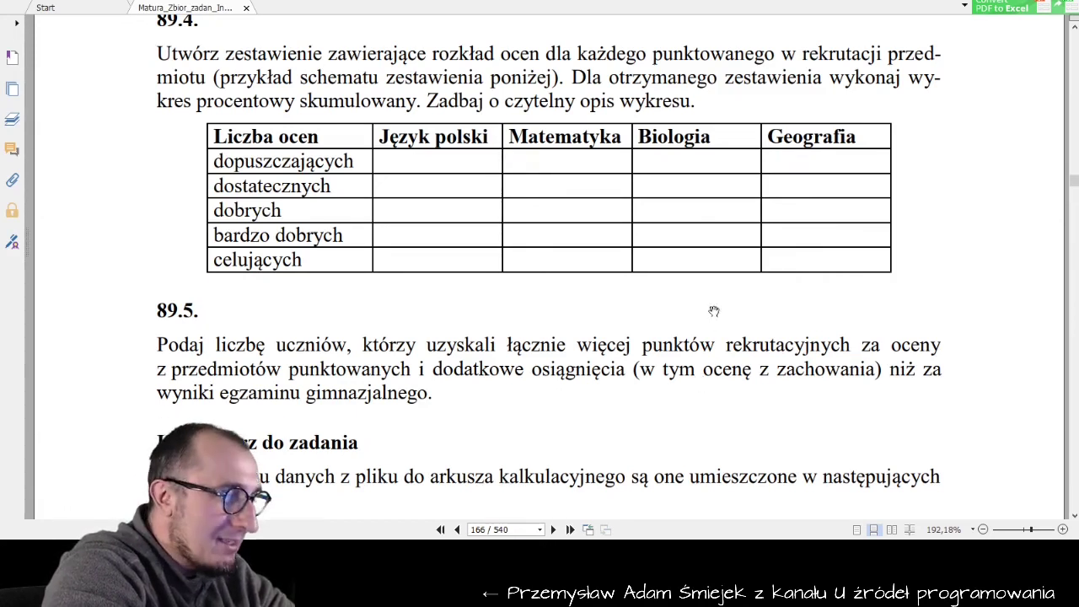
pyautogui.hotkey('alt', 'Tab')
# Enter =LICZ.JEŻELI(Z2:Z515;"TAK") in Z1, which shows a count of 300.
pyautogui.click(831, 84)
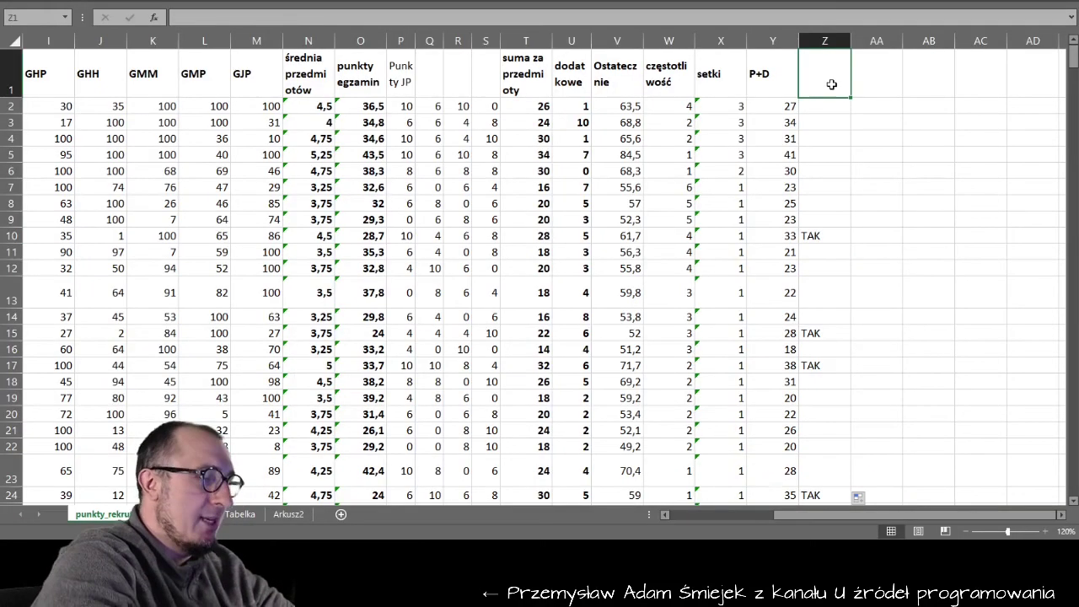
pyautogui.write('=licz')
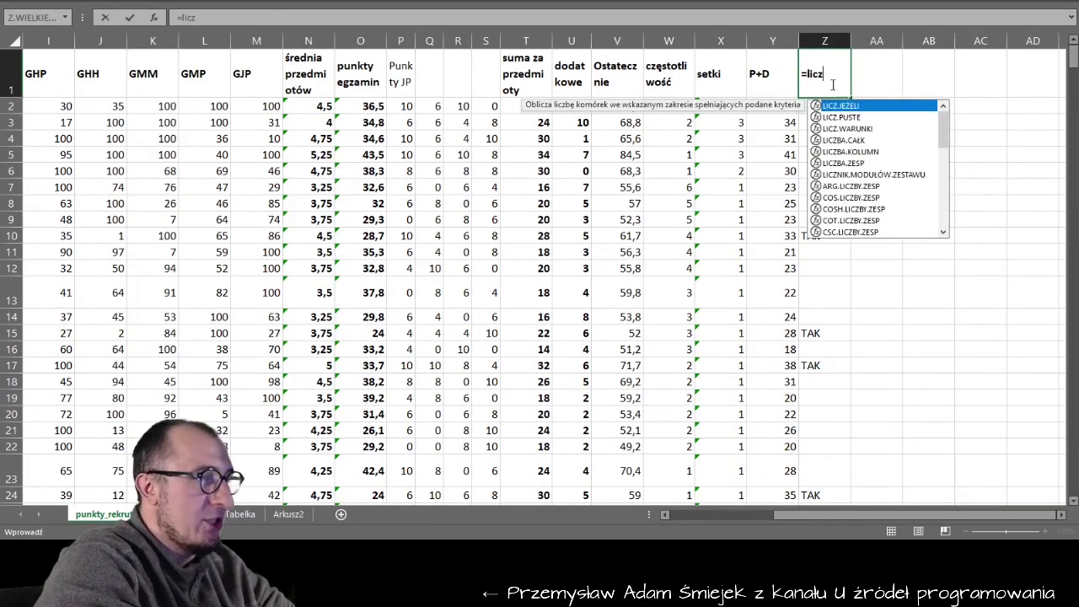
pyautogui.press('Tab')
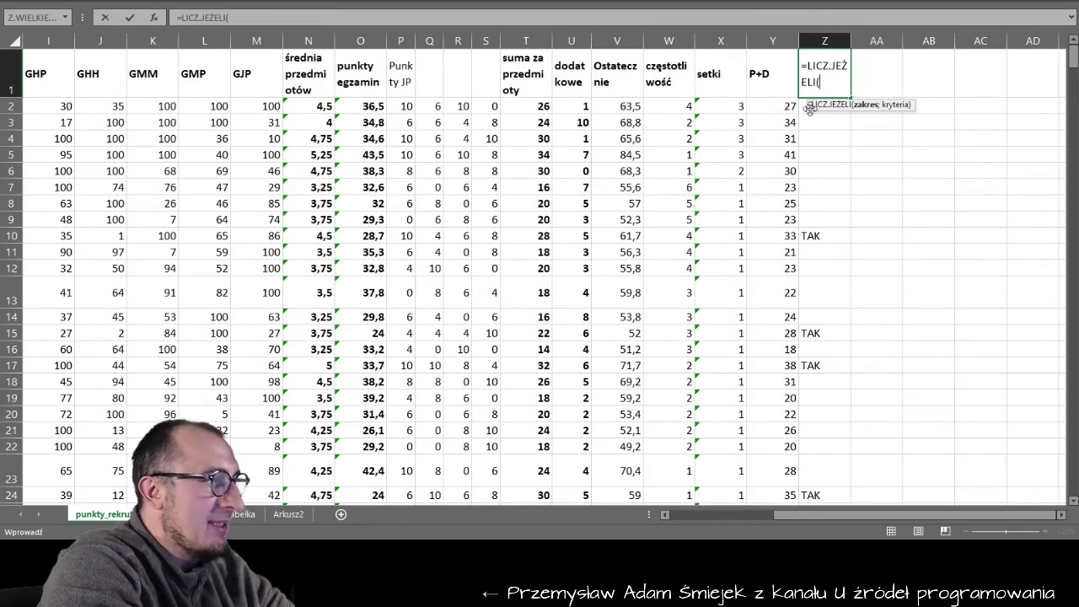
pyautogui.write('Z2')
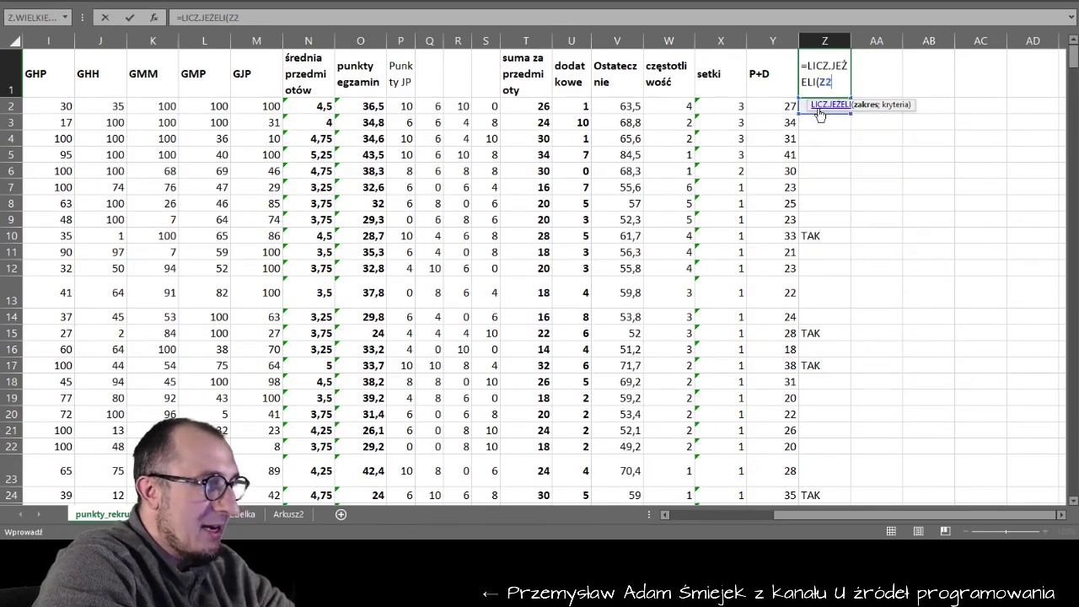
pyautogui.write(':Z515')
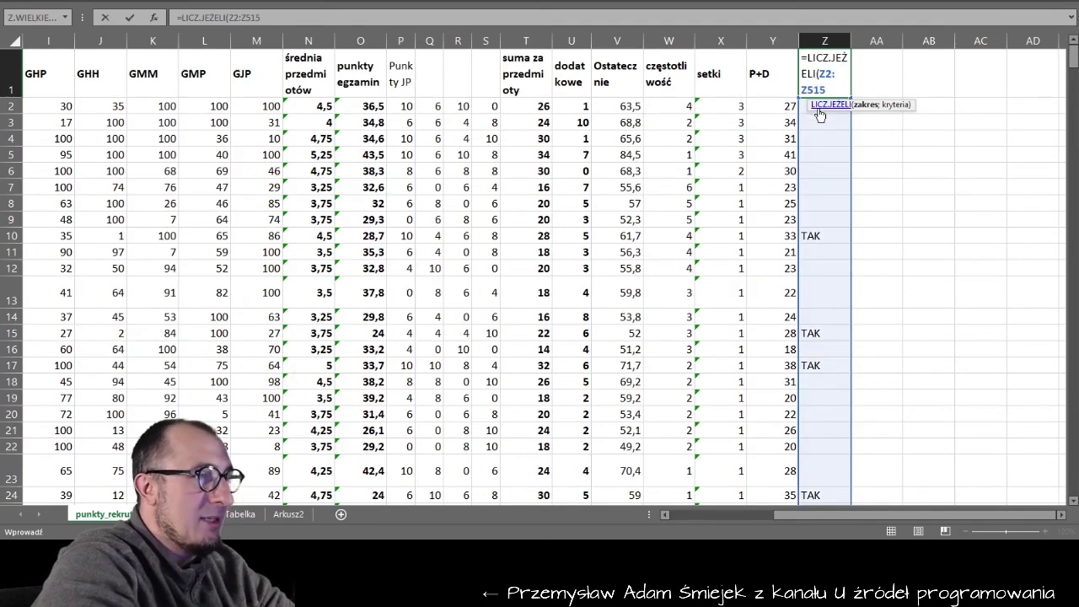
pyautogui.write(';')
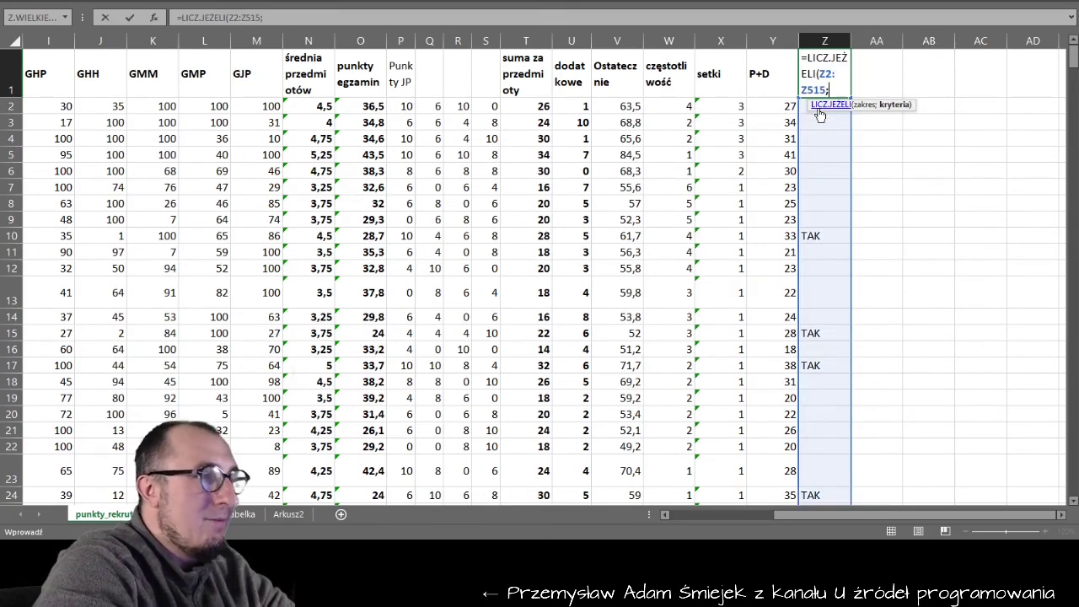
pyautogui.write('"TAK')
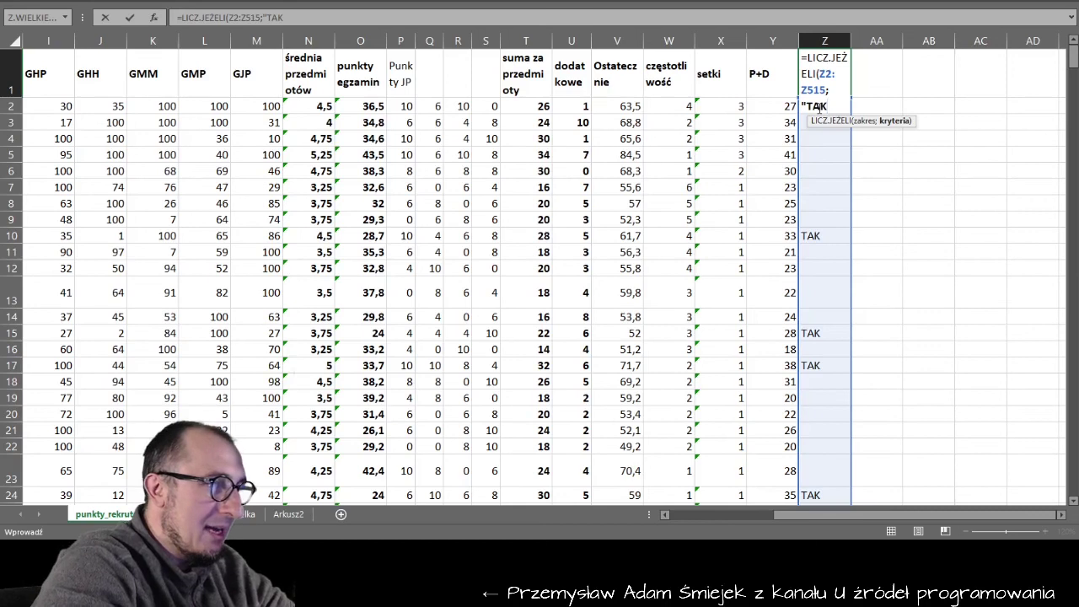
pyautogui.write(')')
pyautogui.press('Return')
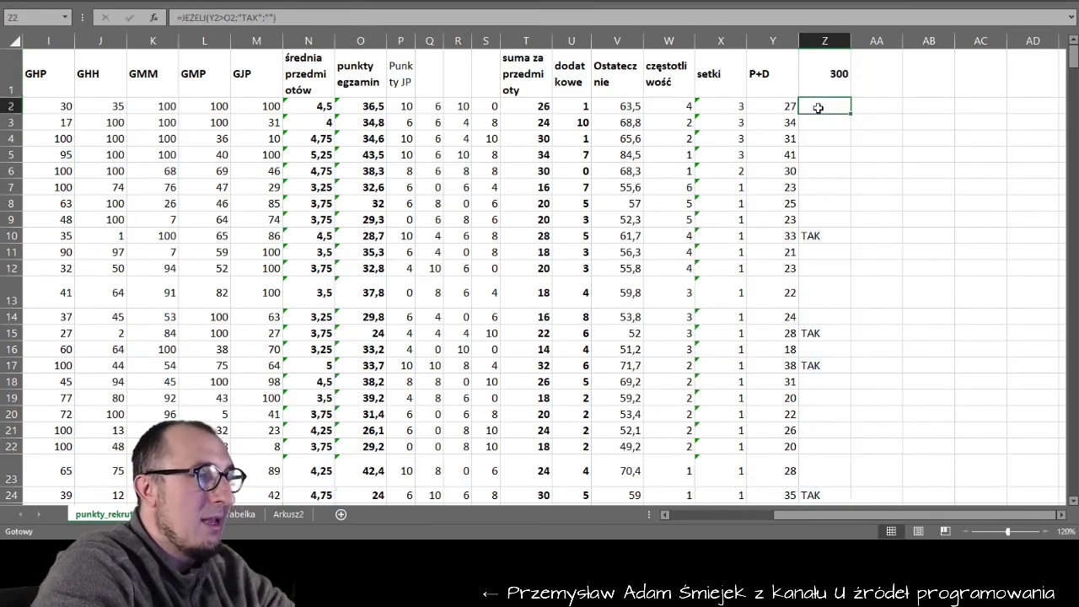
pyautogui.press('Up')
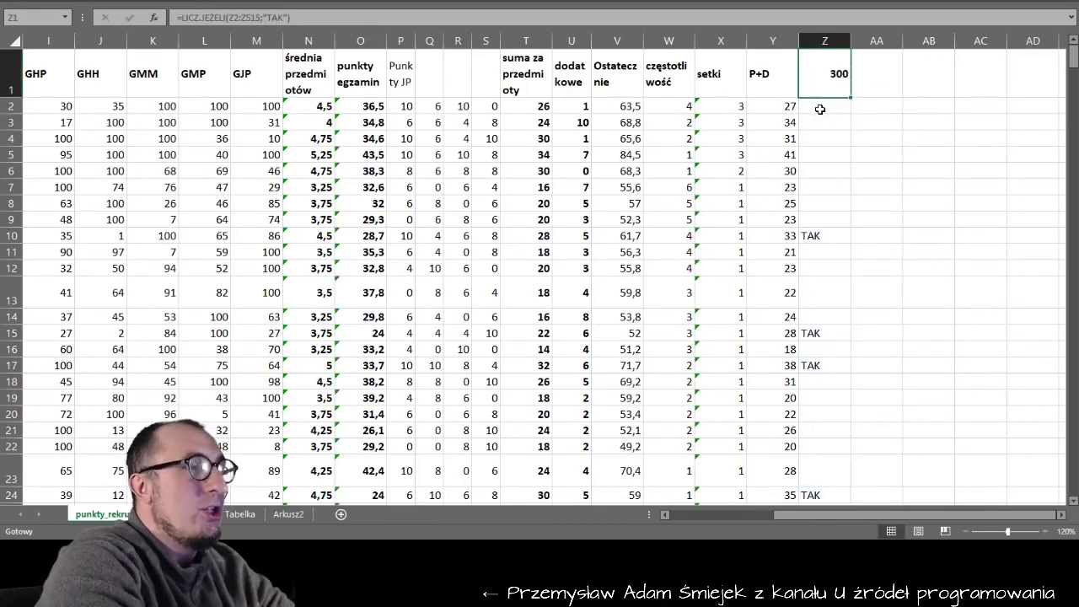
# Scroll down column Z and inspect the TAK formula in Z405.
pyautogui.scroll(-1, 820, 108)
pyautogui.scroll(-3, 820, 109)
pyautogui.scroll(-7, 819, 111)
pyautogui.scroll(-8, 820, 114)
pyautogui.scroll(-12, 821, 114)
pyautogui.scroll(-19, 820, 114)
pyautogui.scroll(-17, 821, 114)
pyautogui.scroll(-7, 820, 114)
pyautogui.scroll(-11, 820, 114)
pyautogui.scroll(-11, 821, 114)
pyautogui.scroll(-10, 821, 114)
pyautogui.scroll(-10, 820, 114)
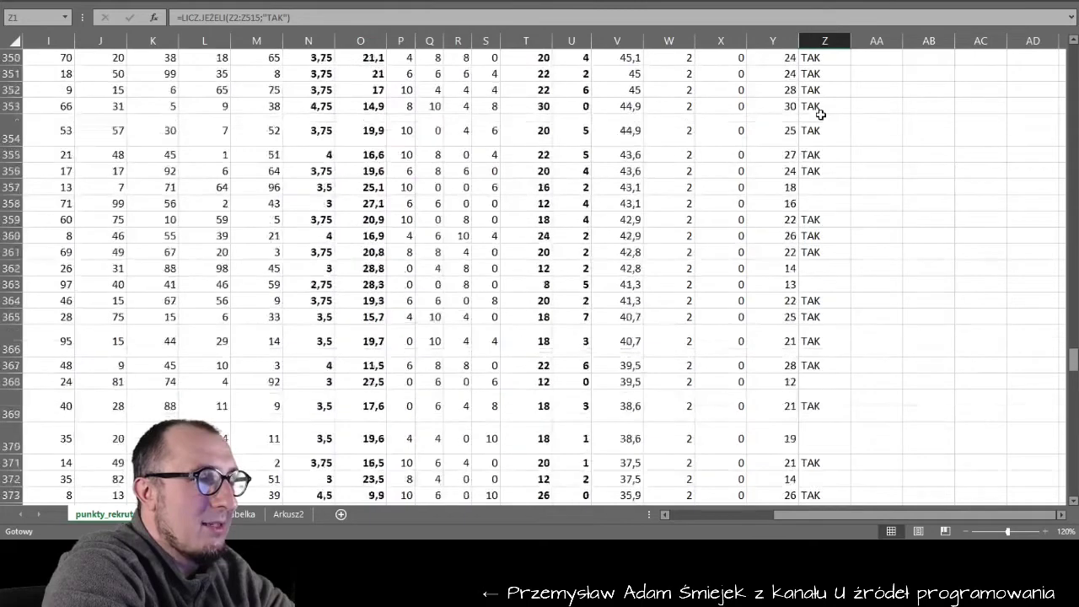
pyautogui.scroll(-7, 820, 114)
pyautogui.scroll(-5, 820, 116)
pyautogui.click(834, 427)
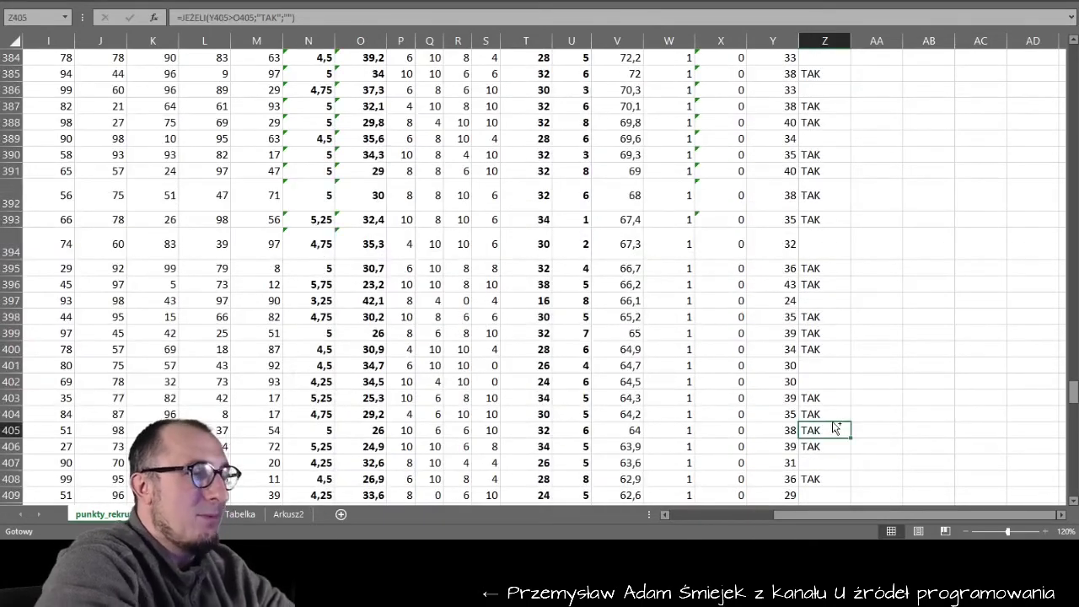
# Confirm the formula reaches last data row 515, then return to the task PDF.
pyautogui.hotkey('ctrl', 'Down')
pyautogui.press('Down')
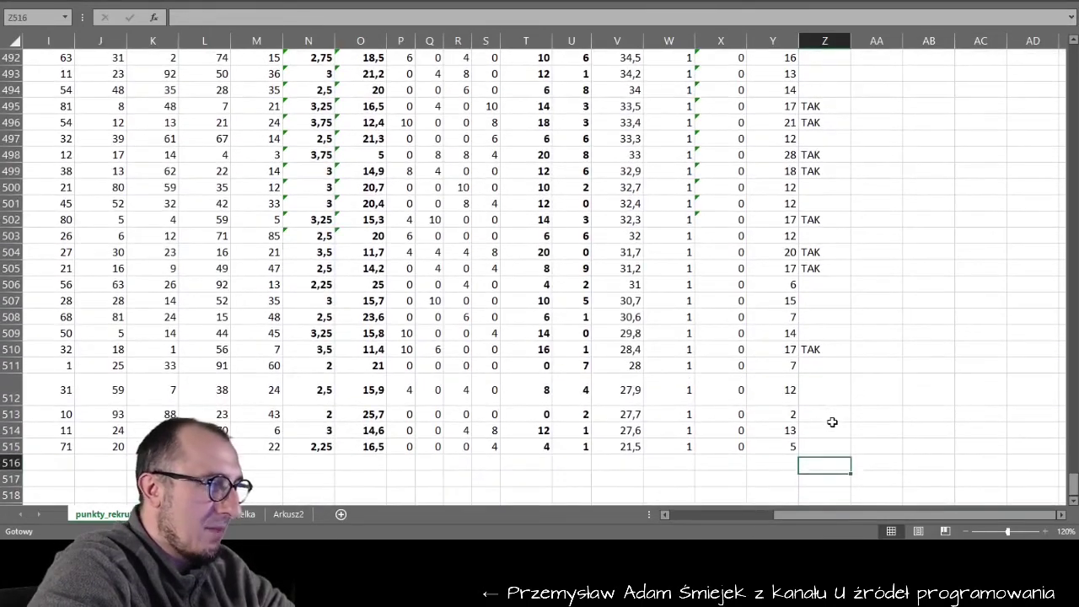
pyautogui.press('Up')
pyautogui.press('Up')
pyautogui.press('Down')
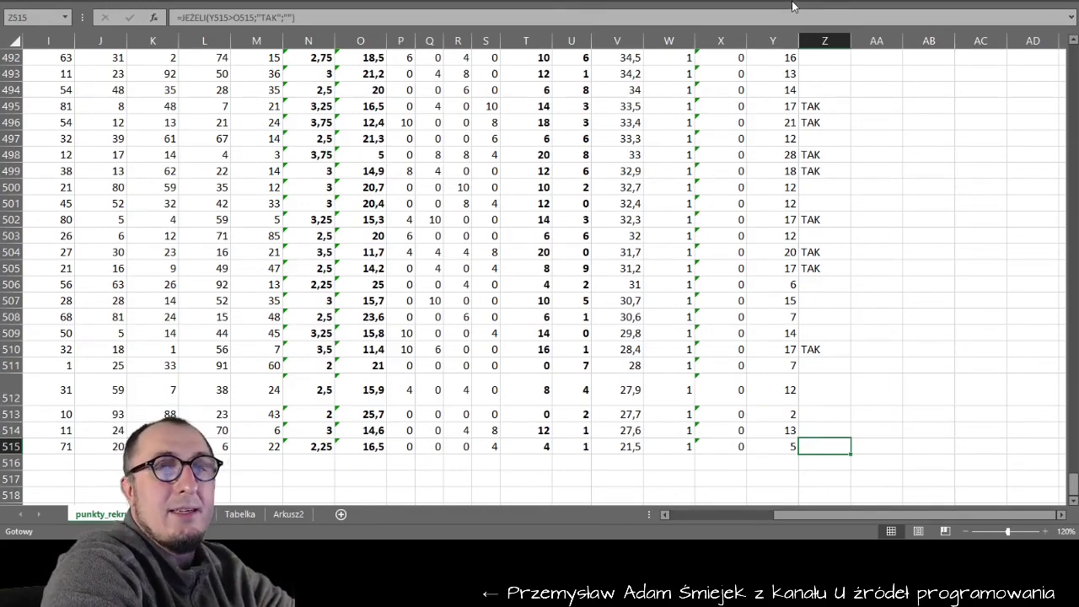
pyautogui.hotkey('alt', 'Tab')
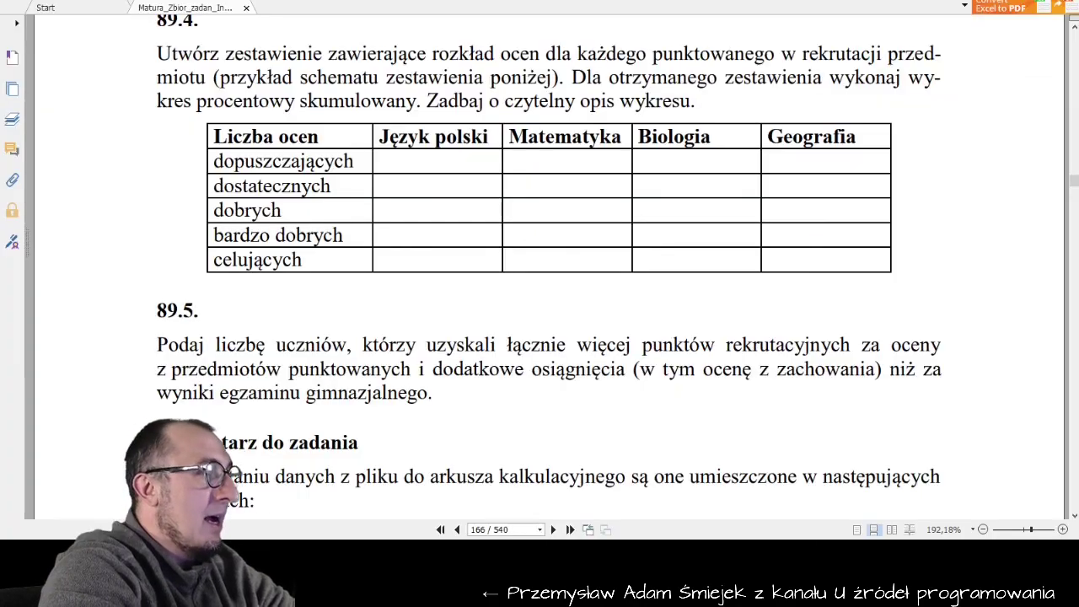